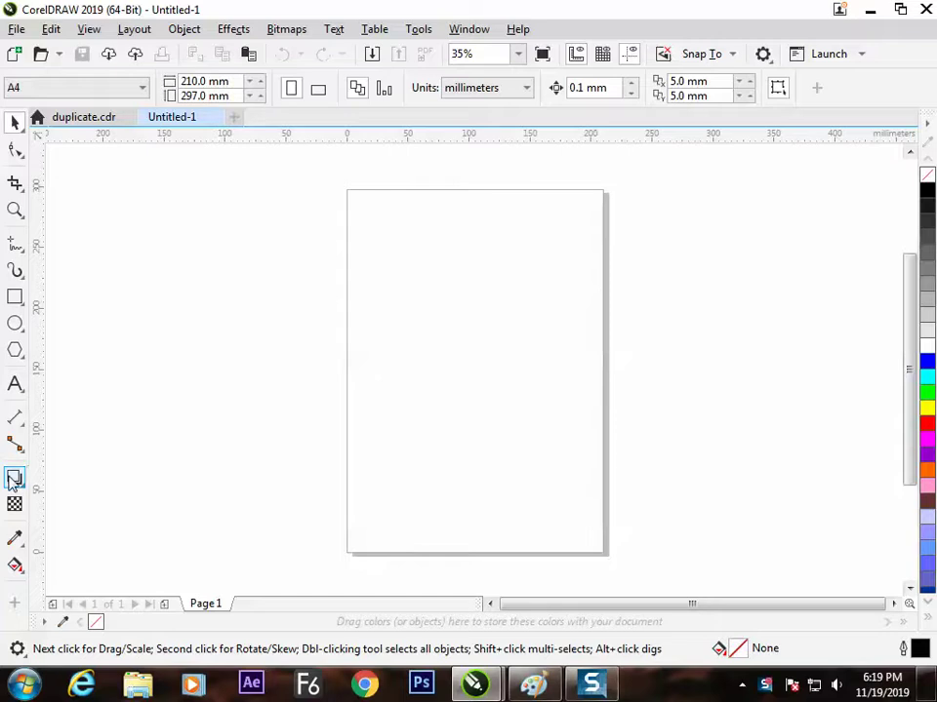
Draw a rectangle about 130 × 152 mm and place it just beside the page's left edge.
click(15, 477)
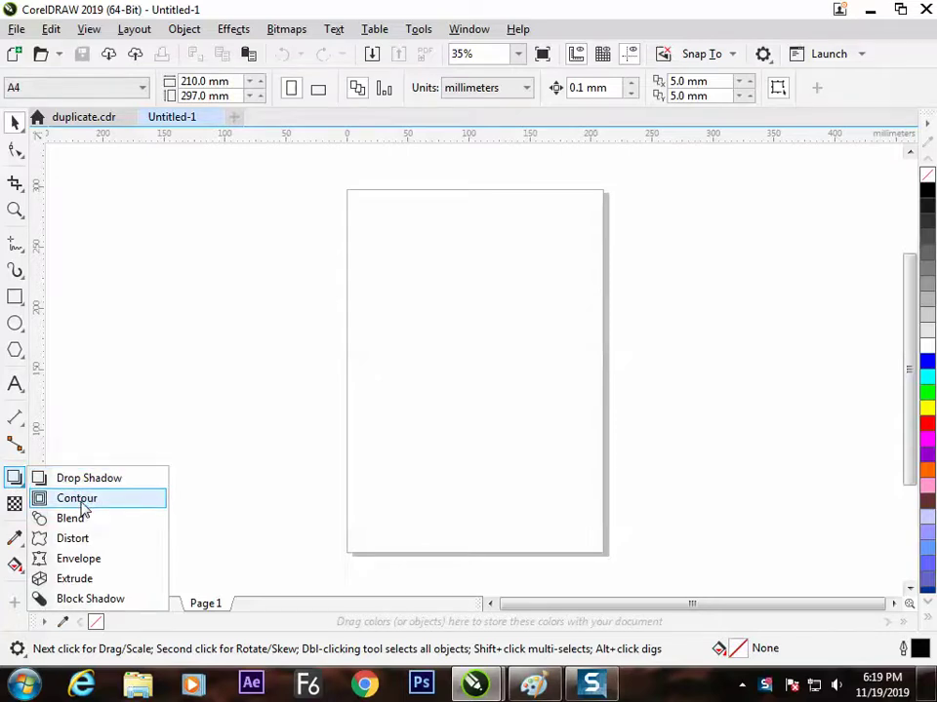
click(78, 498)
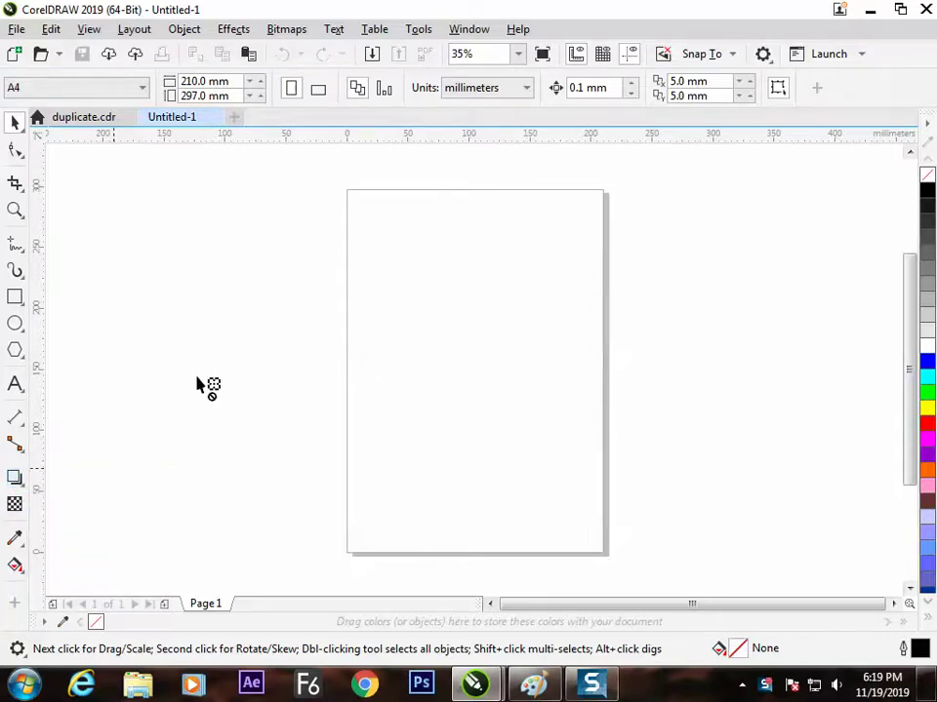
click(15, 298)
drag(209, 247, 369, 433)
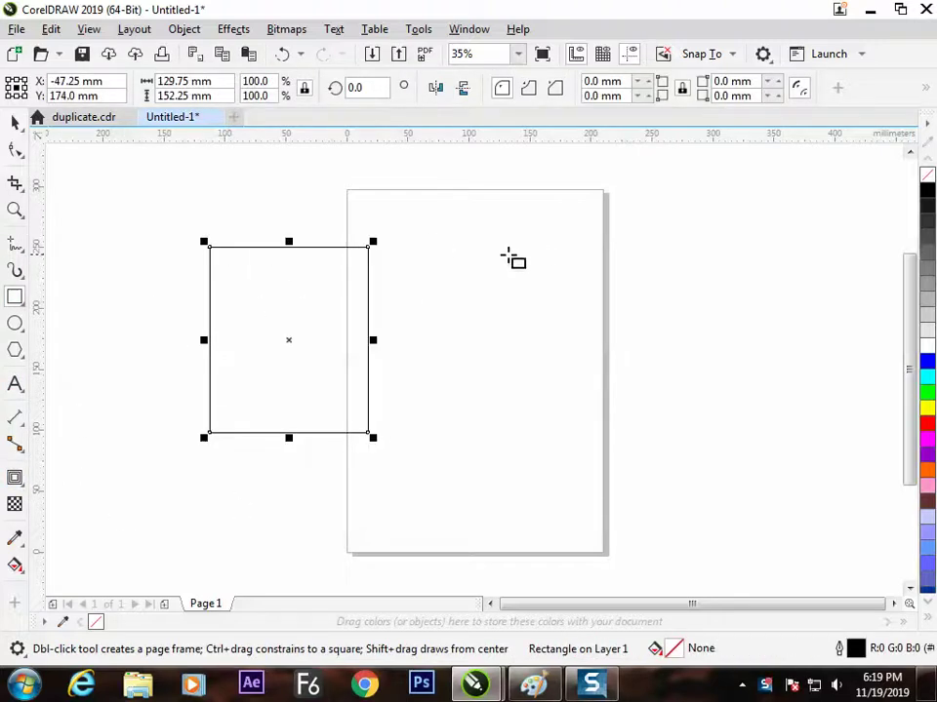
click(14, 122)
drag(255, 319, 216, 330)
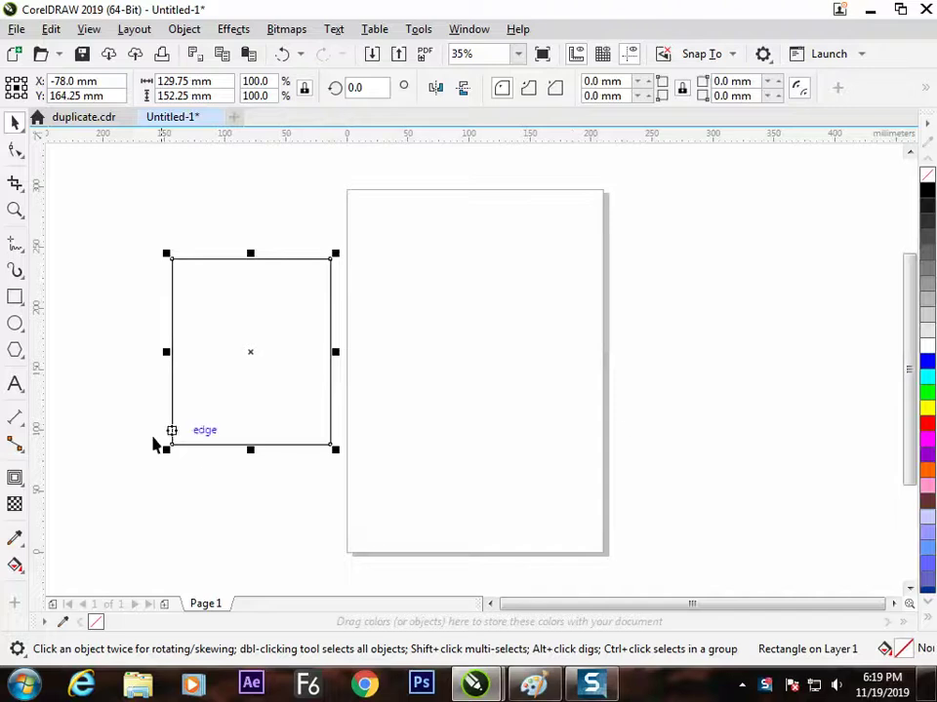
drag(242, 313, 238, 280)
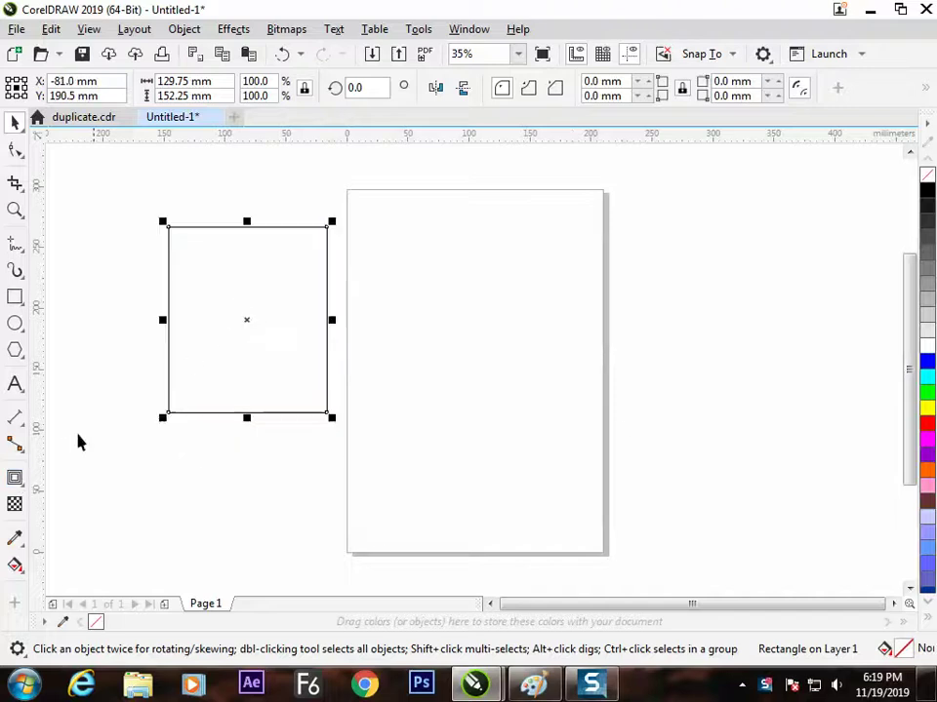
Add an outward contour to the rectangle with an offset of about 42.75 mm and 2 steps.
click(15, 477)
drag(325, 272, 377, 271)
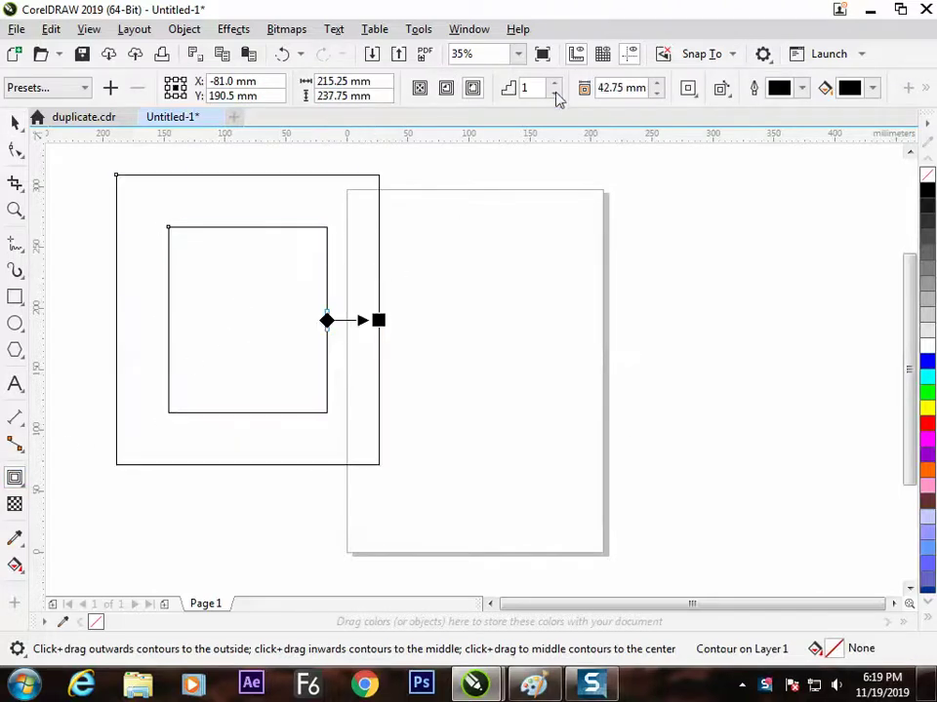
click(553, 84)
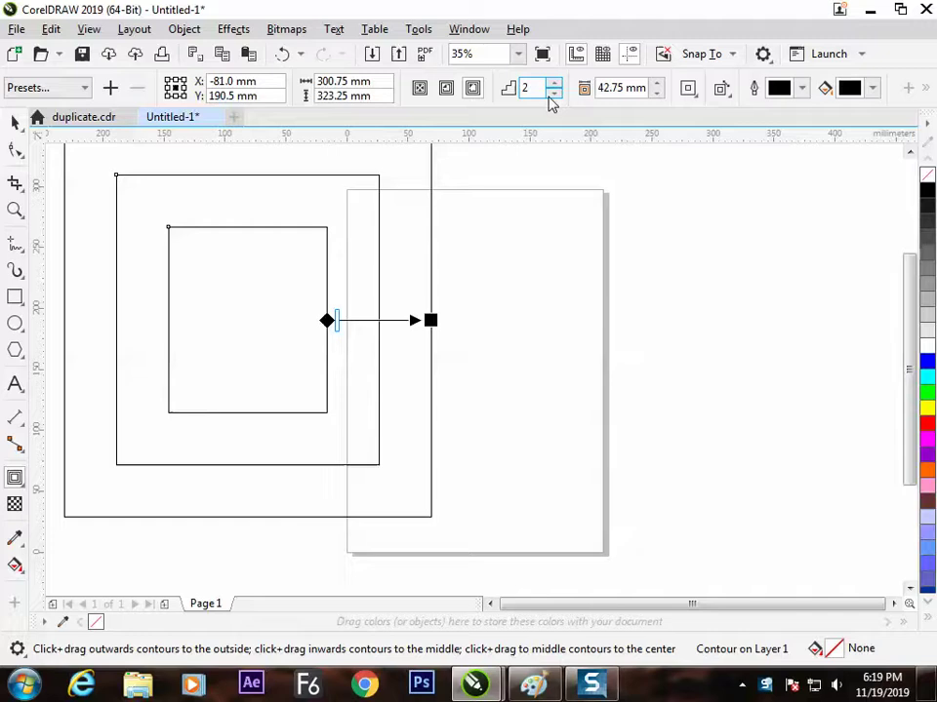
Move the contoured rectangle down and right so it overlaps the page, and fill it with blue.
click(14, 122)
drag(194, 259, 280, 370)
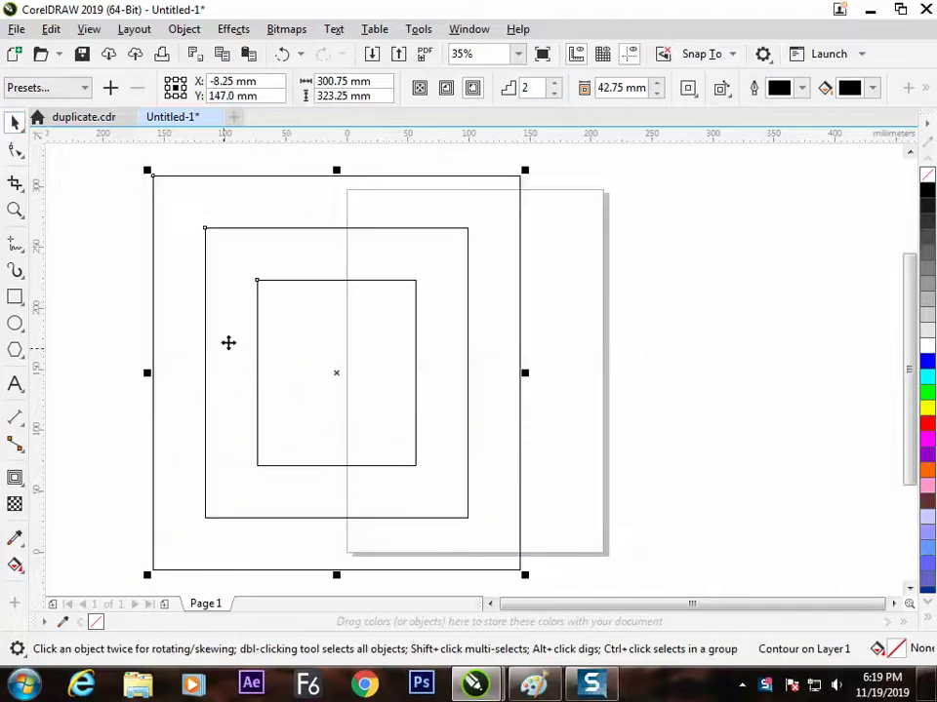
click(927, 363)
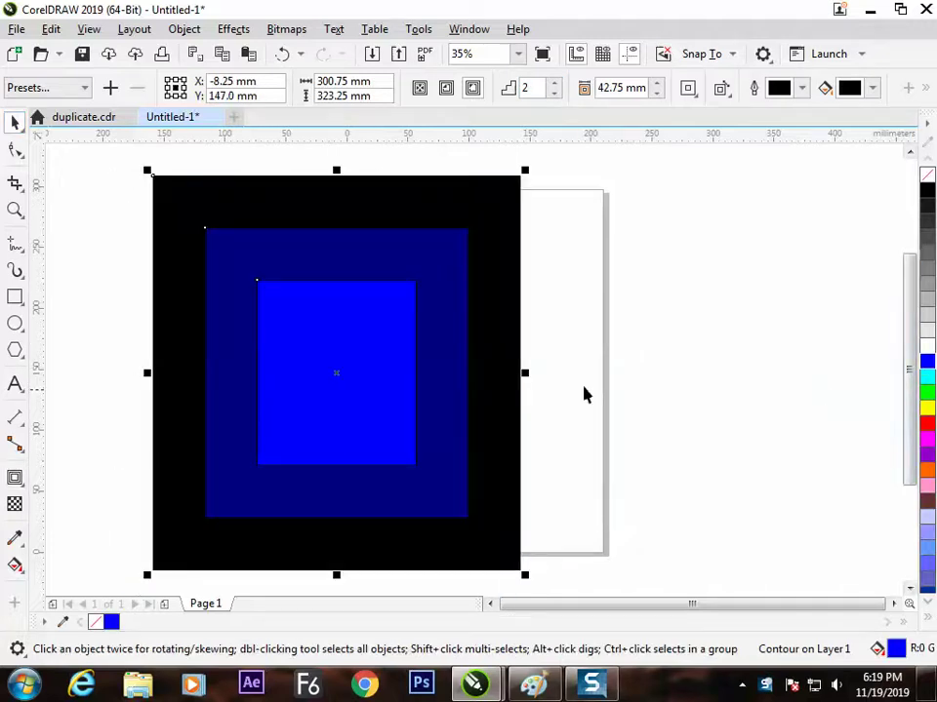
Set the contour's fill color to cyan 98 and its outline color to magenta 100 in CMYK.
click(872, 89)
drag(763, 181, 881, 181)
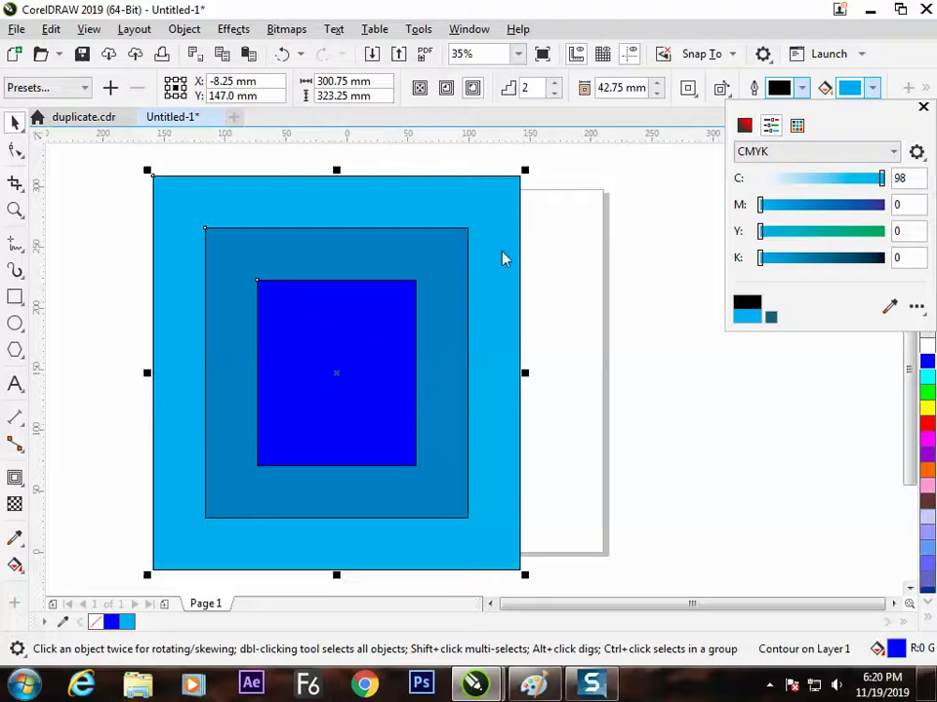
click(804, 93)
click(801, 93)
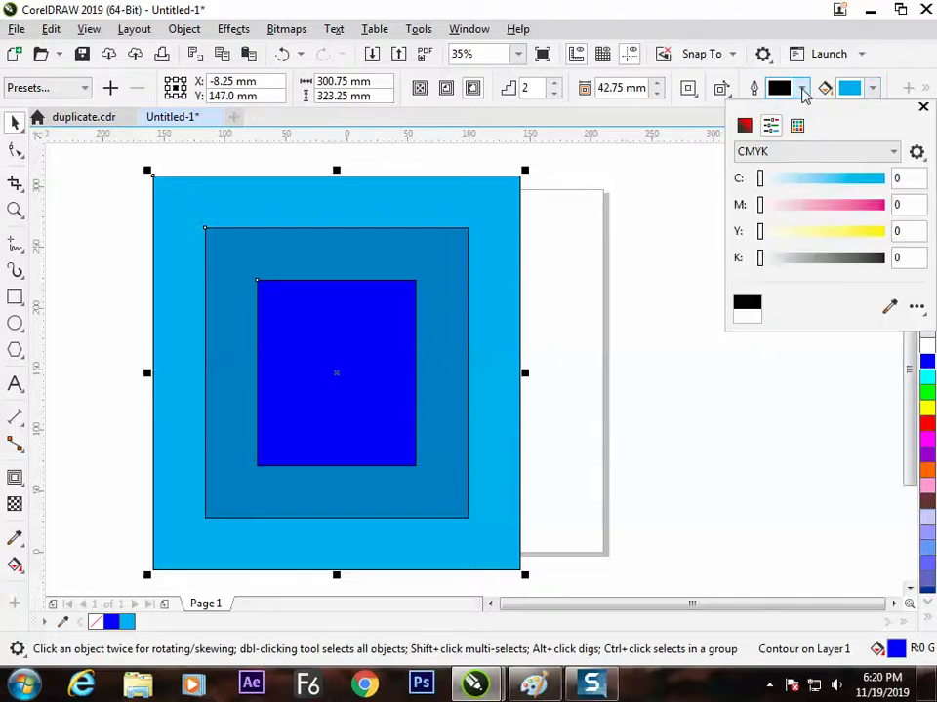
drag(761, 205, 884, 205)
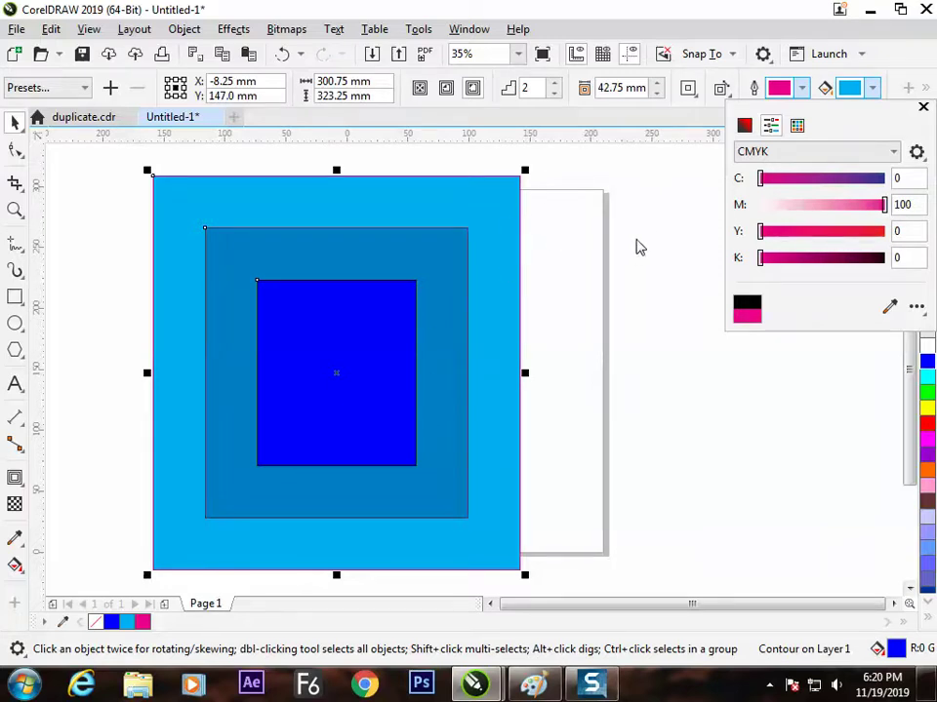
click(388, 335)
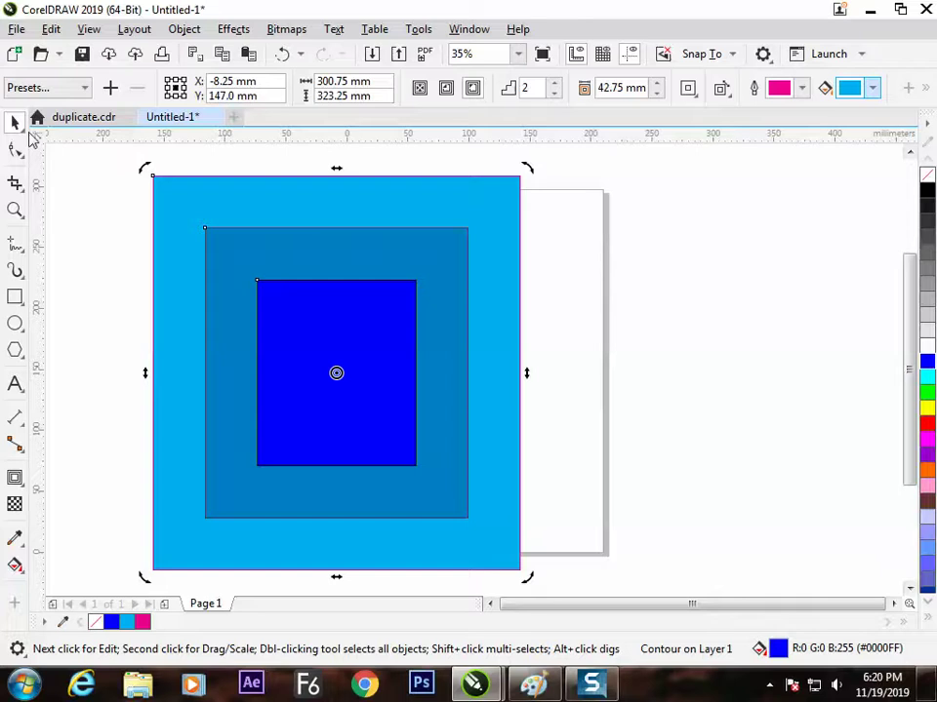
Select the inner control rectangle and give it a thicker outline.
key(Escape)
click(386, 320)
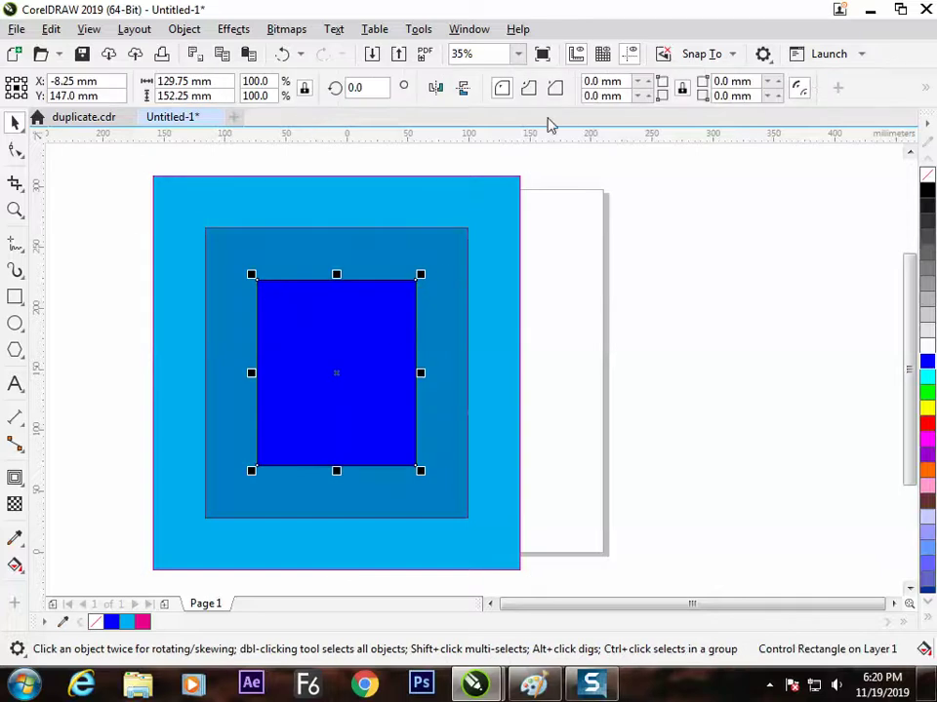
key(Escape)
click(382, 324)
key(F12)
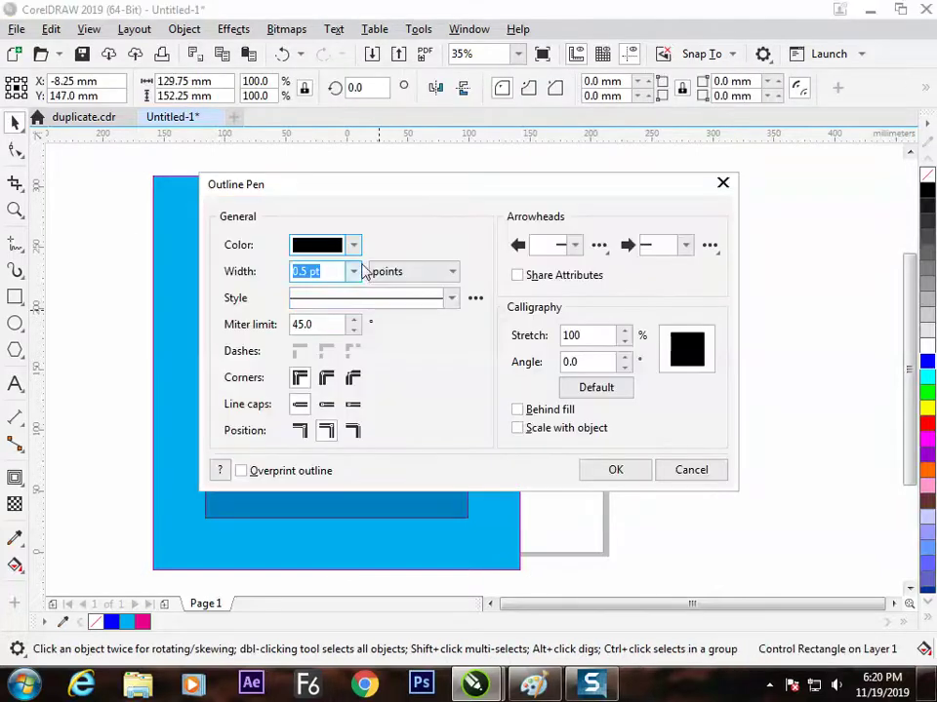
click(353, 271)
click(353, 324)
click(599, 472)
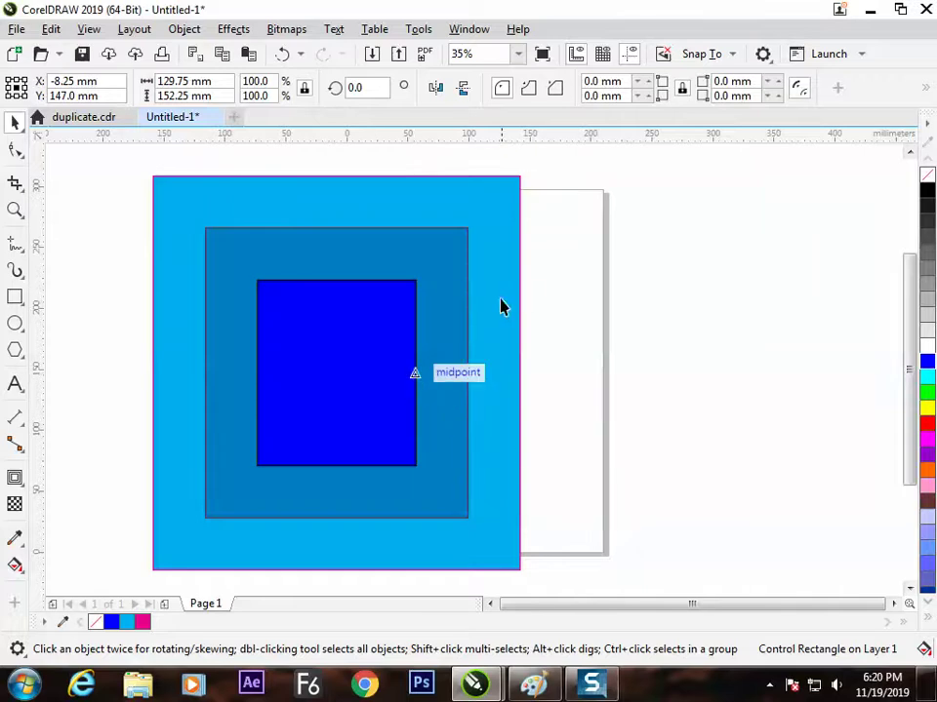
click(587, 265)
Move the whole contour group about 45 mm to the right.
click(362, 330)
click(459, 255)
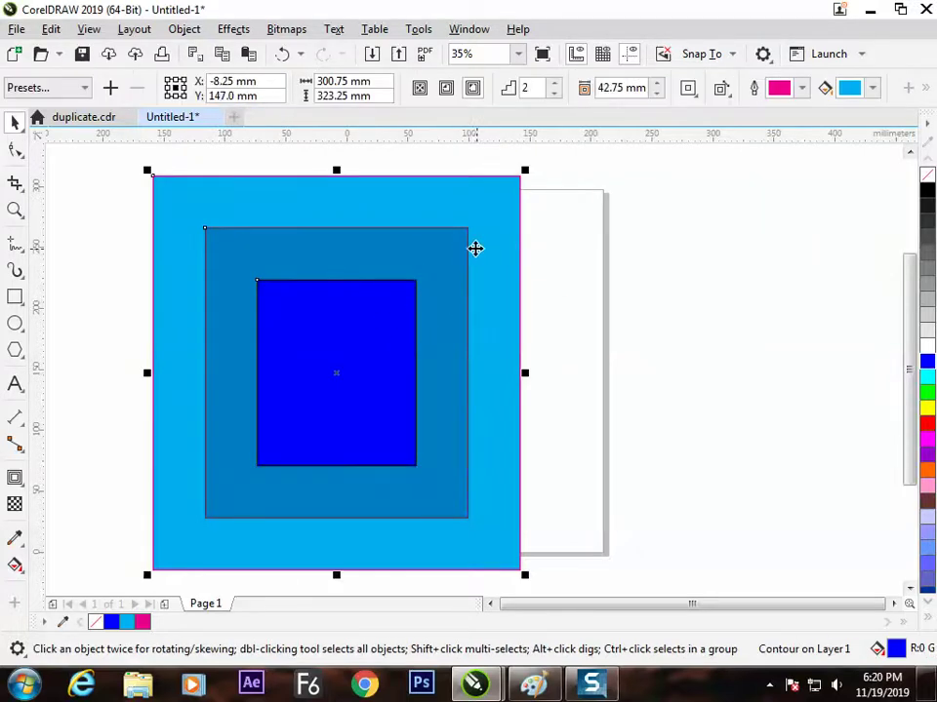
drag(475, 249, 530, 250)
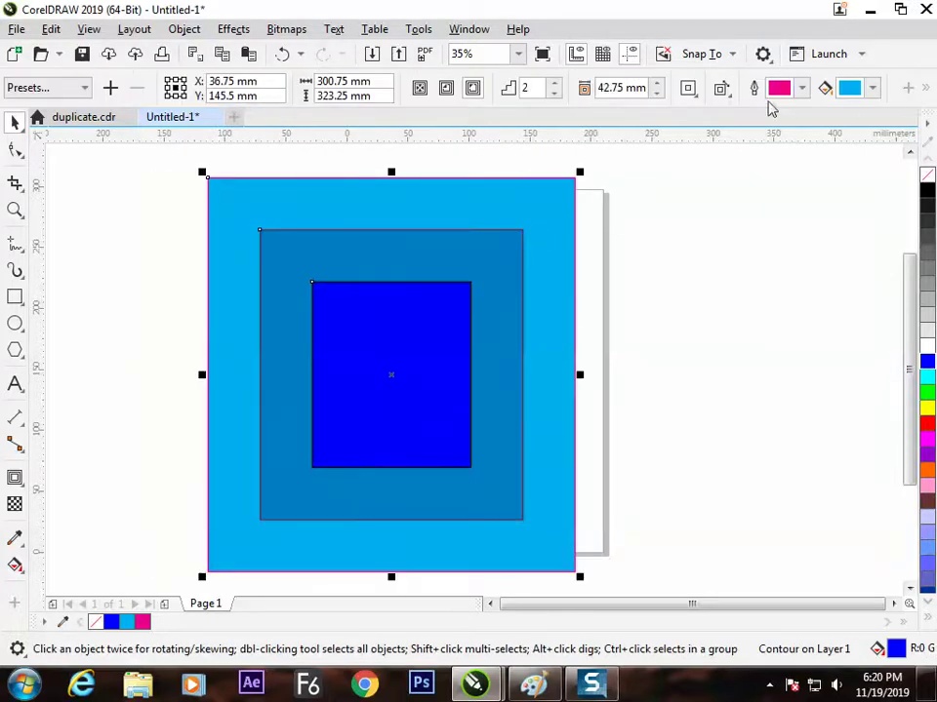
Try round corners on the contour, and restore the mitered corners.
click(721, 89)
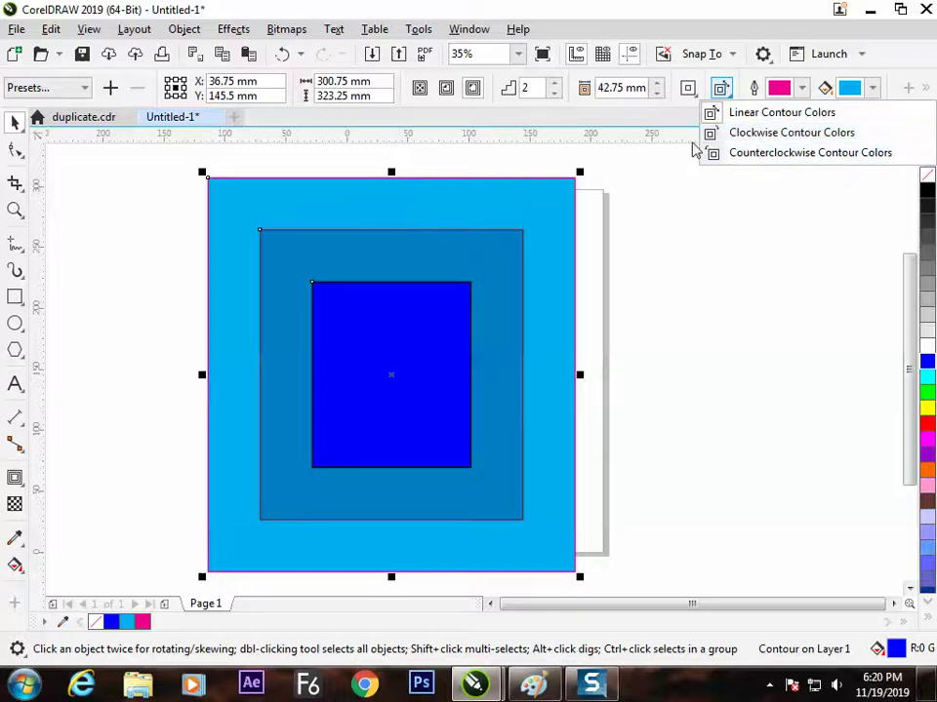
click(690, 93)
click(688, 90)
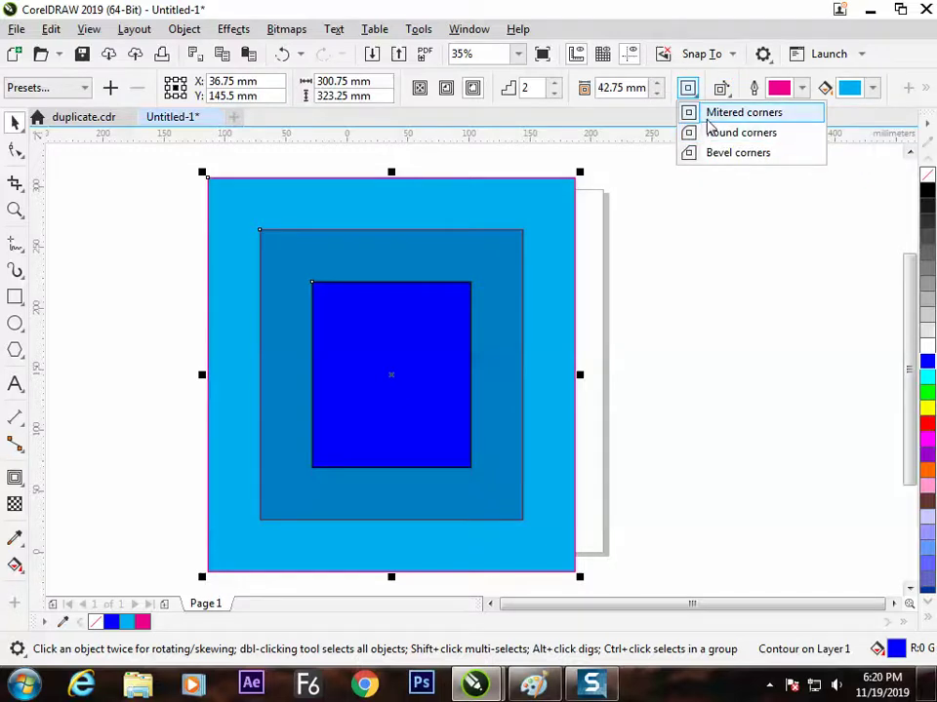
click(711, 136)
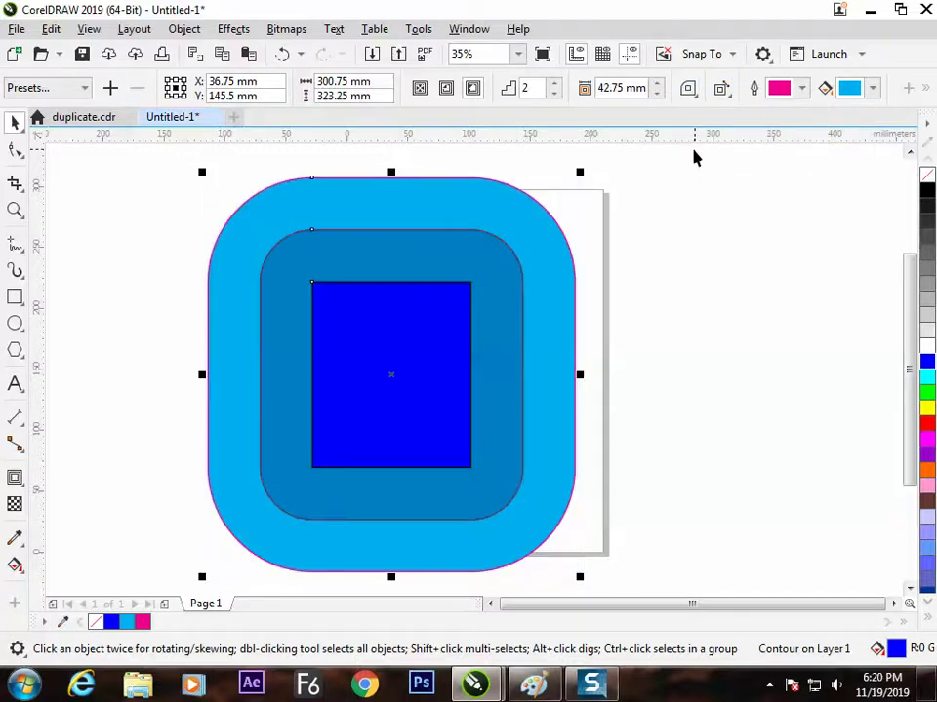
click(688, 88)
click(695, 112)
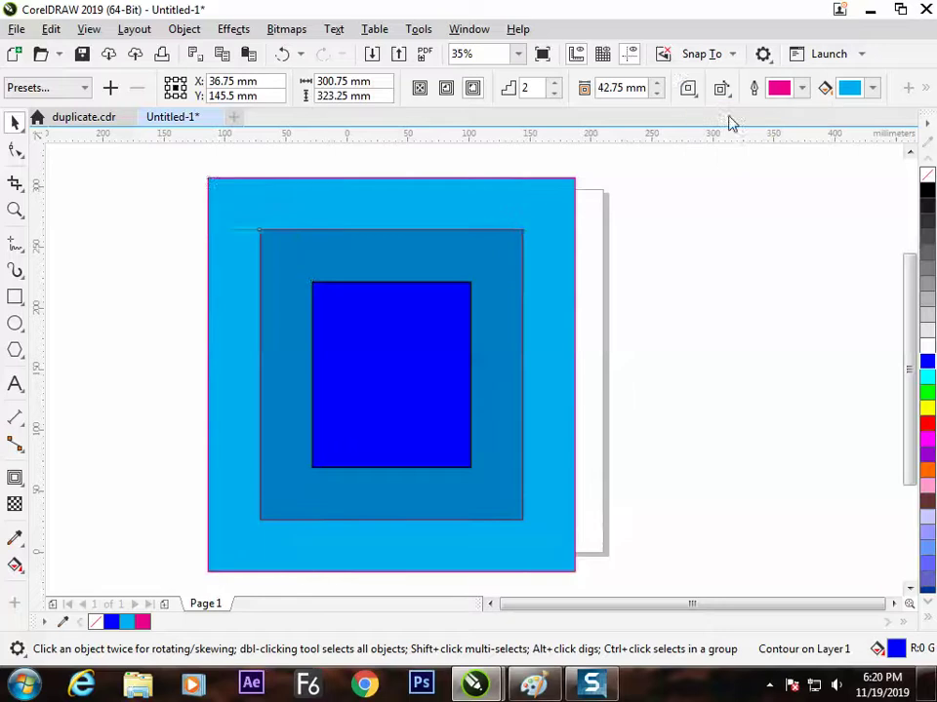
Reduce the contour offset to 19.25 mm and raise the number of contour steps to 5.
click(923, 88)
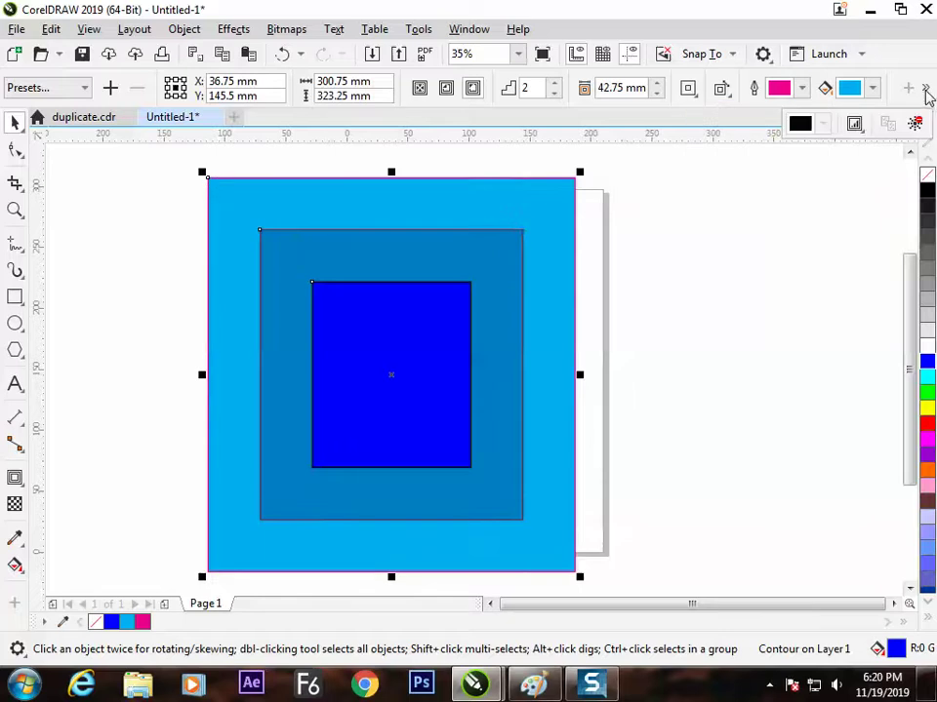
click(859, 128)
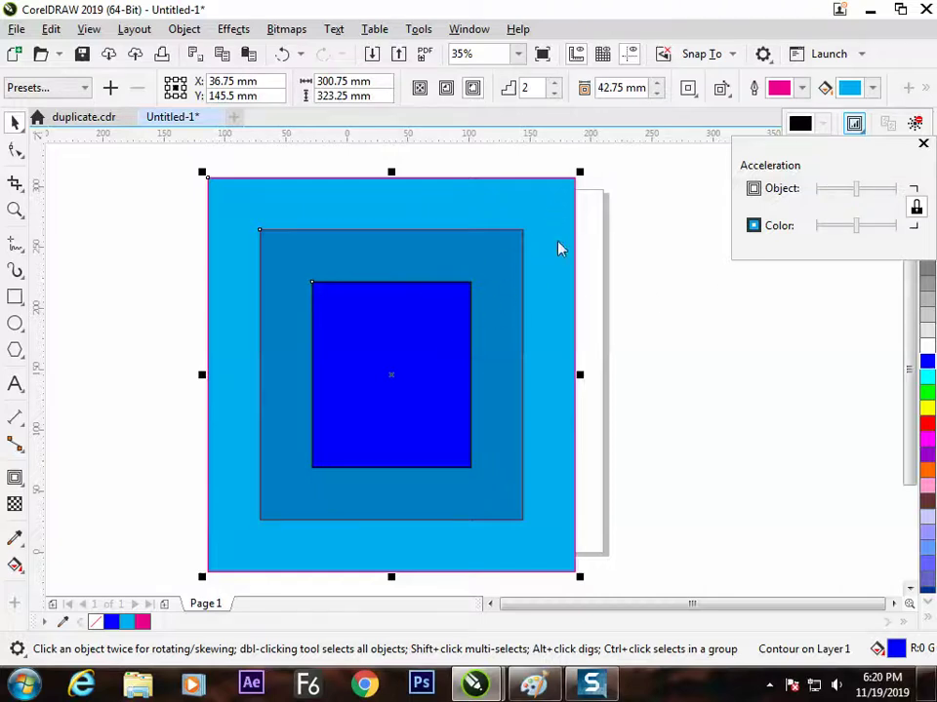
click(656, 94)
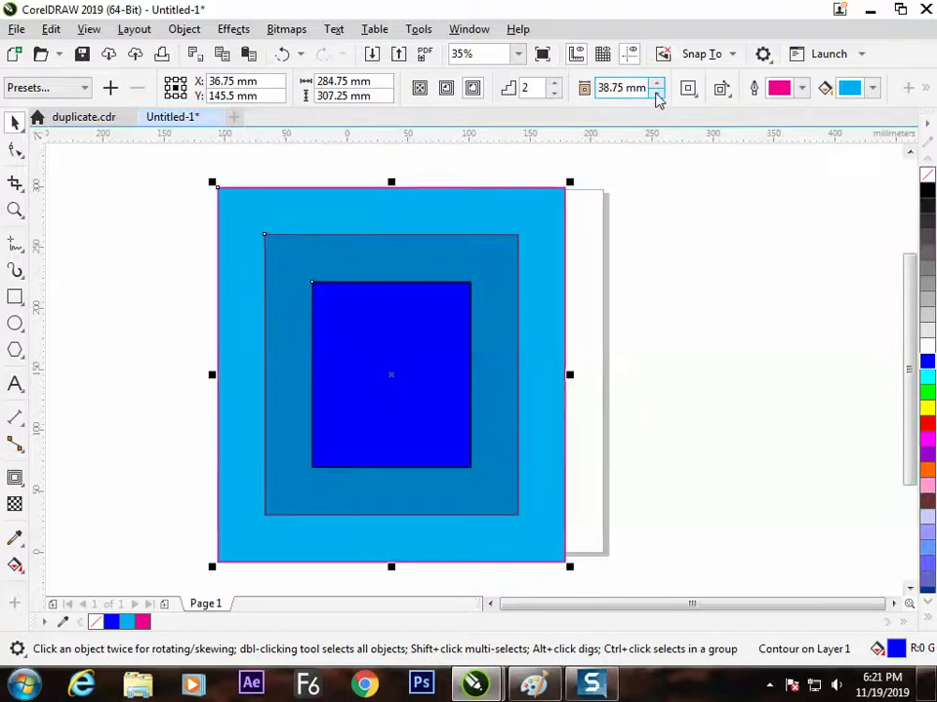
drag(657, 94, 656, 94)
click(553, 84)
click(553, 84)
click(553, 84)
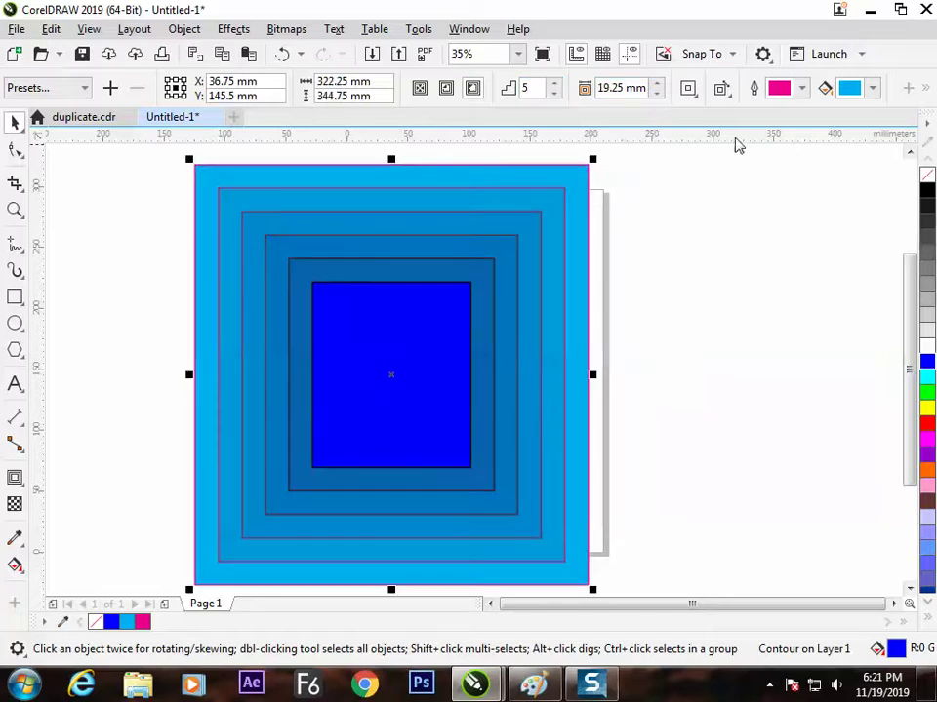
Open the contour's acceleration settings and unlink the object acceleration from the color acceleration.
click(923, 88)
click(857, 128)
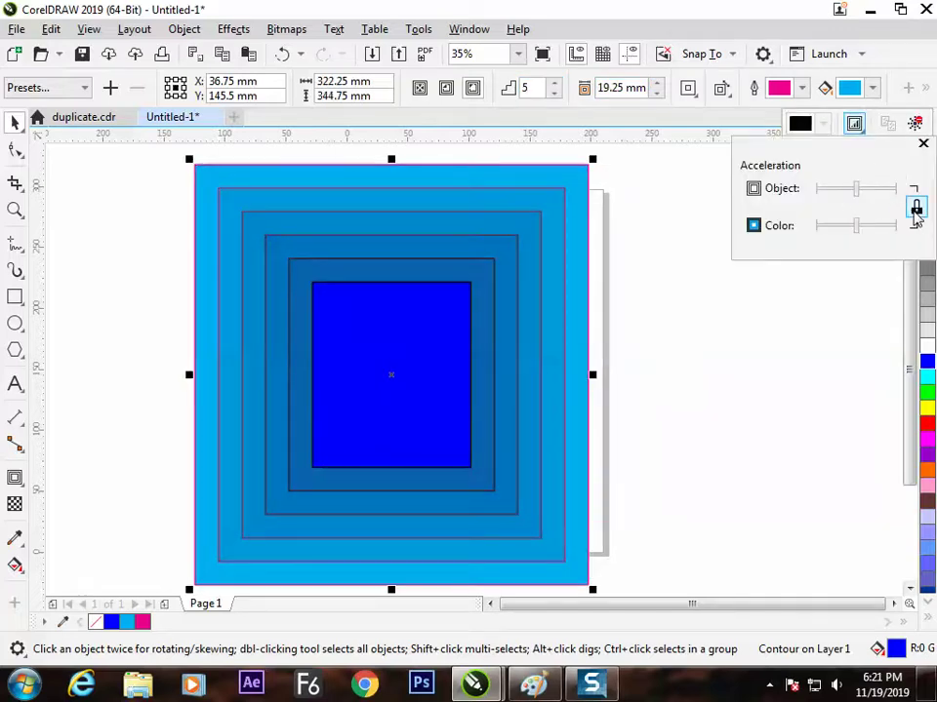
click(915, 209)
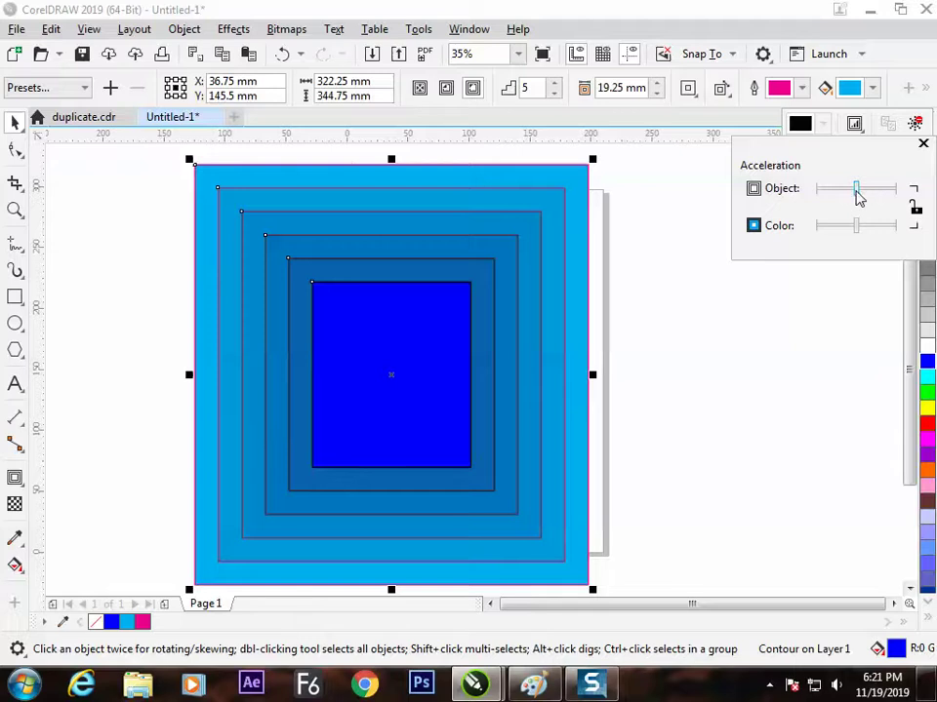
Try object acceleration settings well above and well below the midpoint to vary the contour spacing.
drag(859, 195, 885, 195)
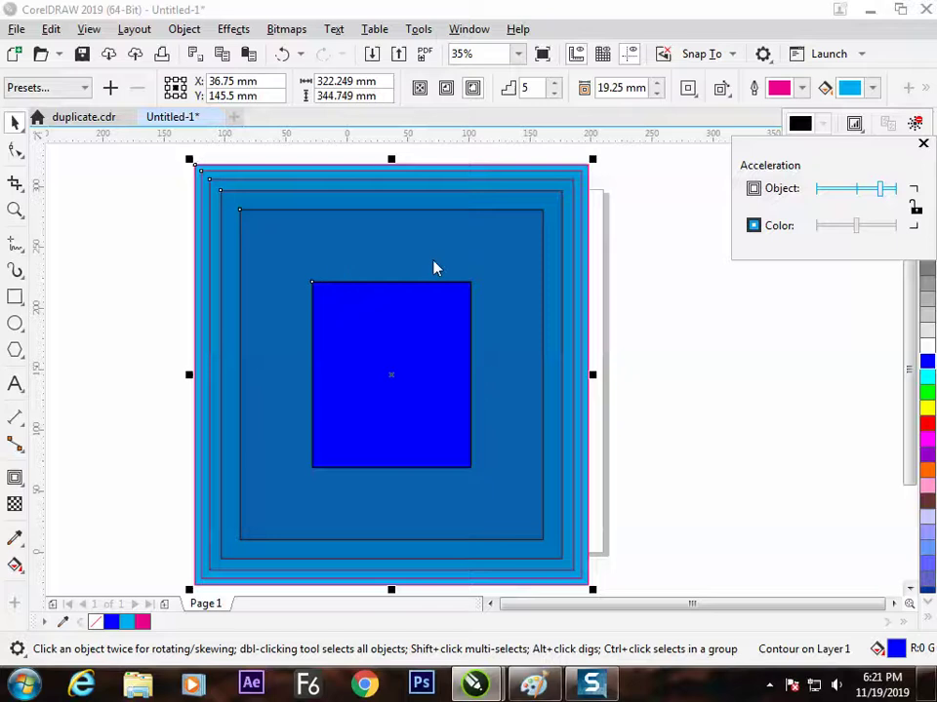
drag(880, 190, 845, 191)
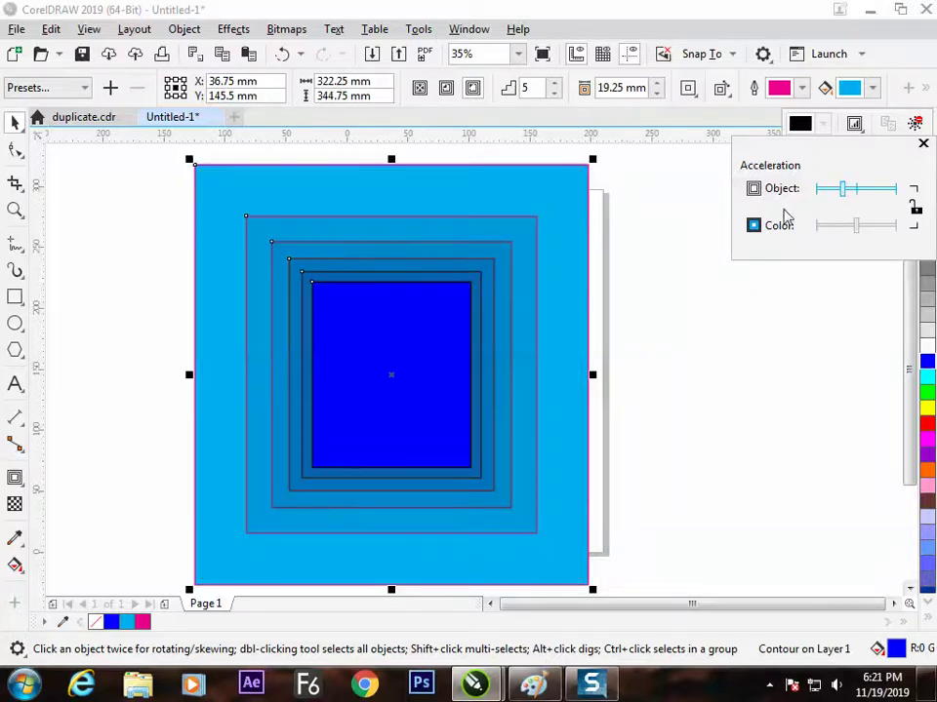
drag(841, 190, 831, 190)
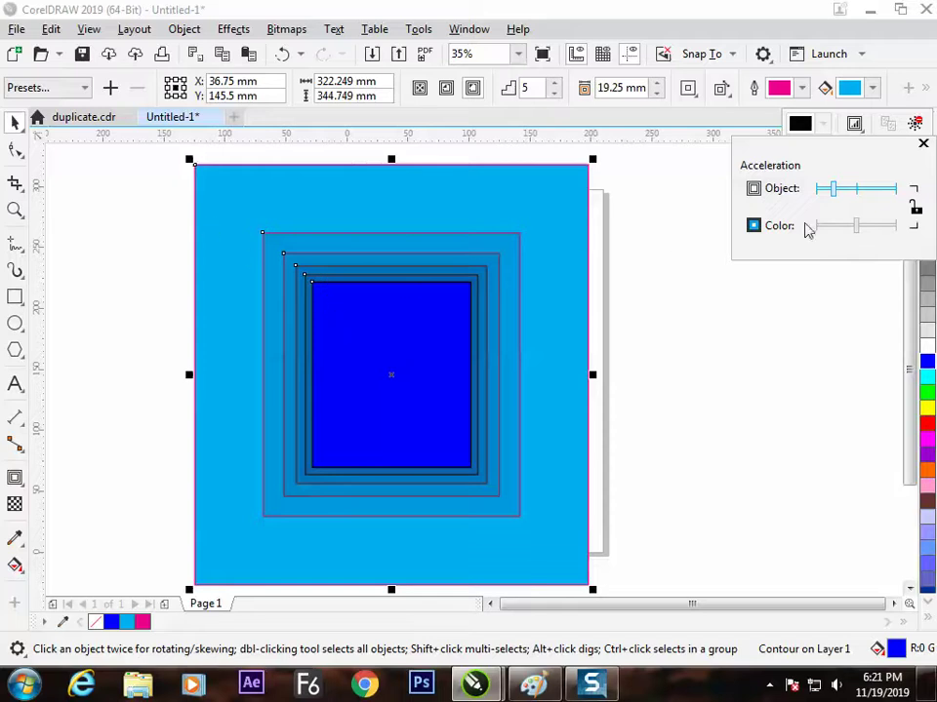
drag(833, 191, 877, 193)
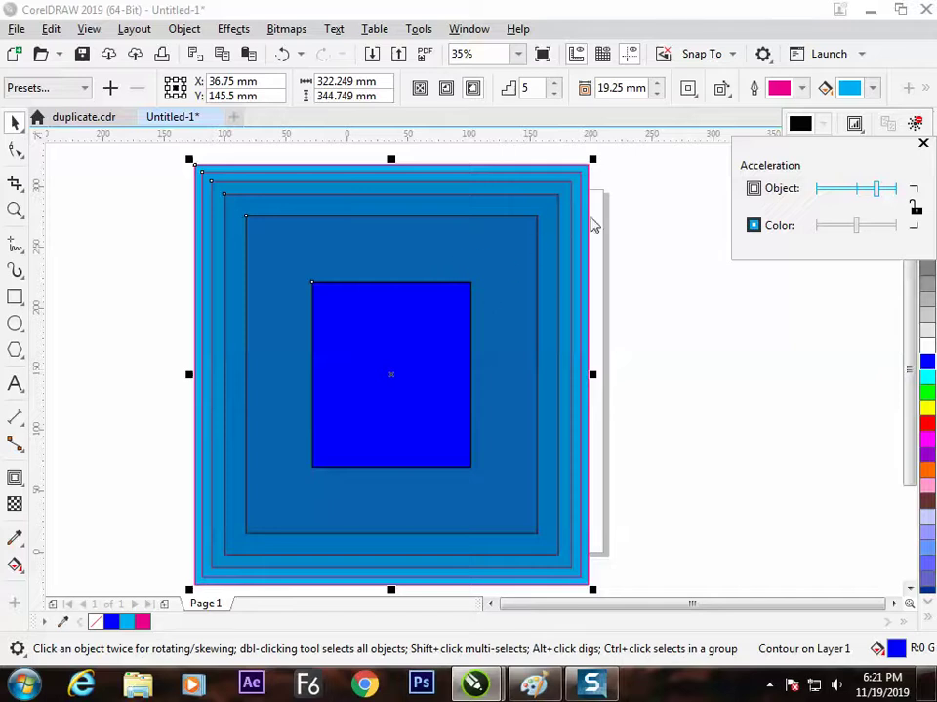
drag(881, 191, 883, 191)
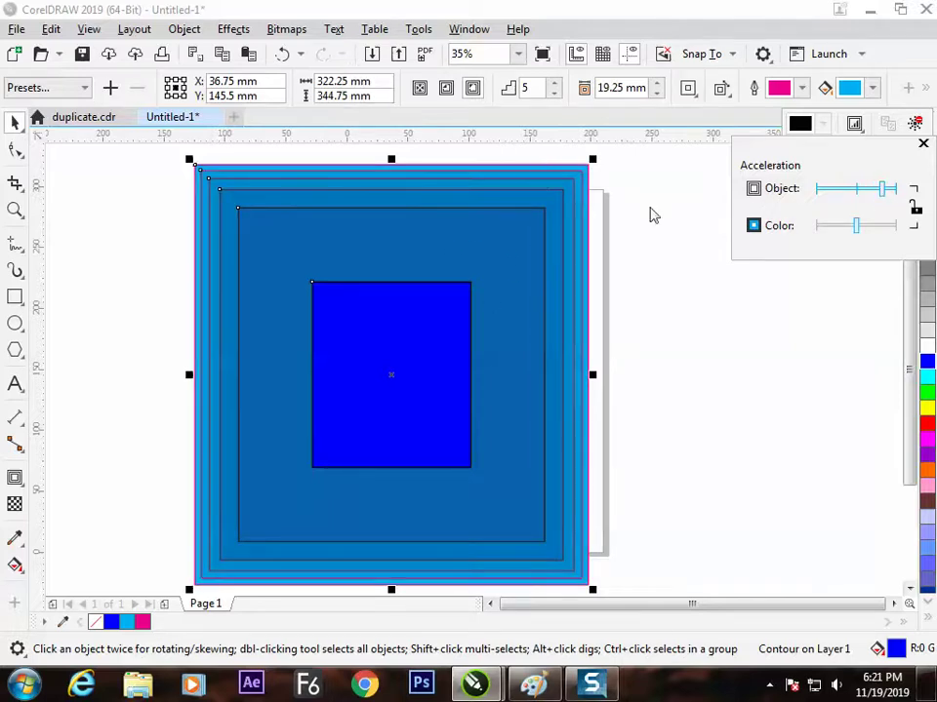
Bring the object acceleration back to nearly the midpoint, keeping it unlinked from color acceleration.
click(914, 207)
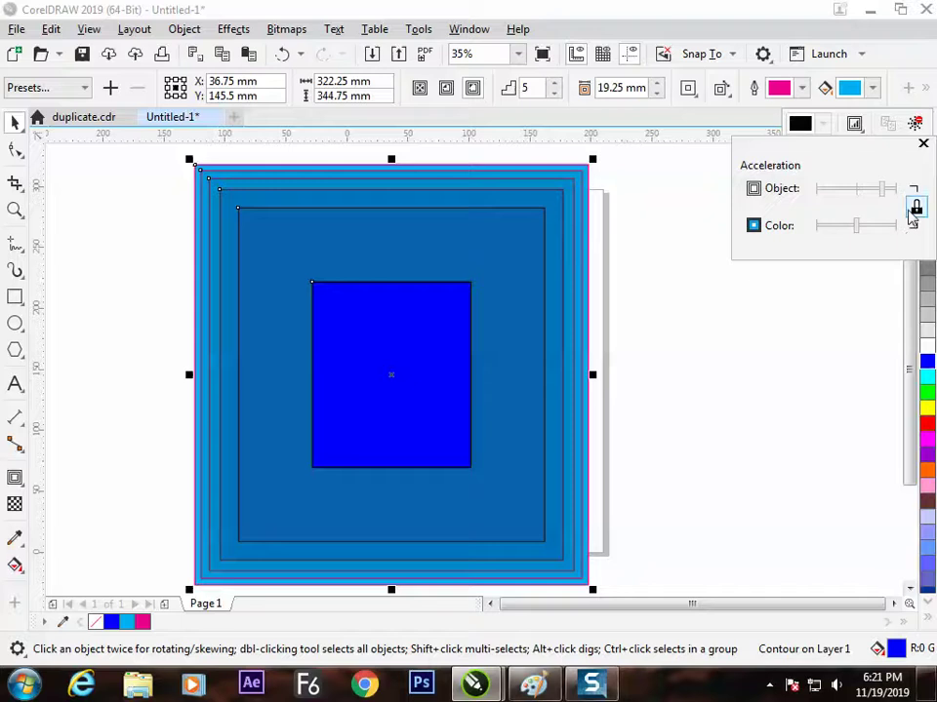
click(859, 189)
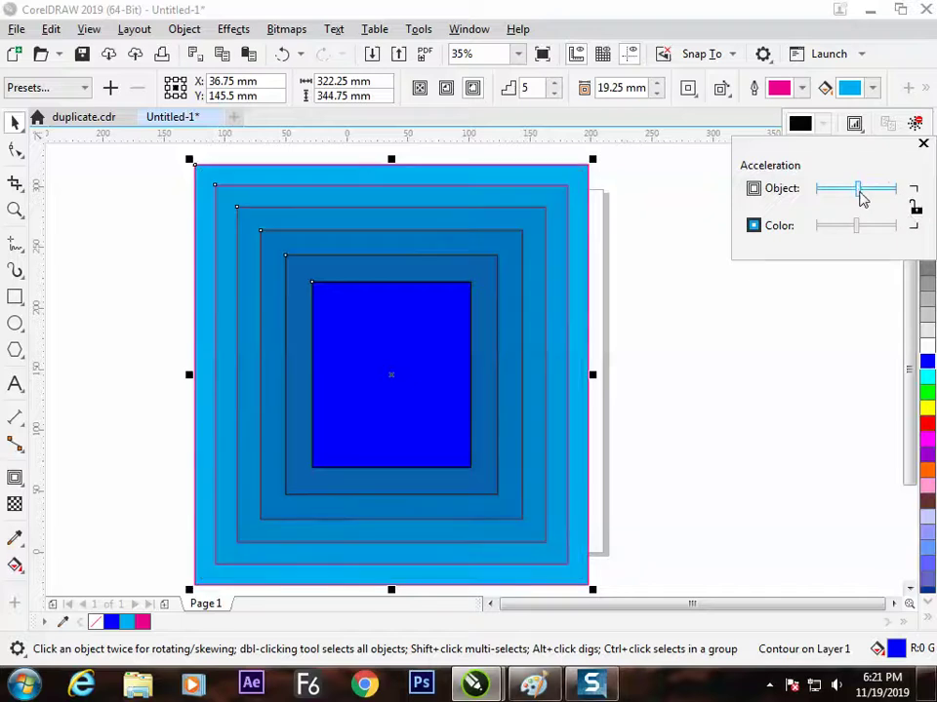
Try contour acceleration above the midpoint, first with object and color linked, then unlinked with only the color acceleration raised.
mouse_move(875, 201)
mouse_down()
mouse_move(834, 198)
mouse_move(846, 188)
mouse_move(878, 200)
mouse_up()
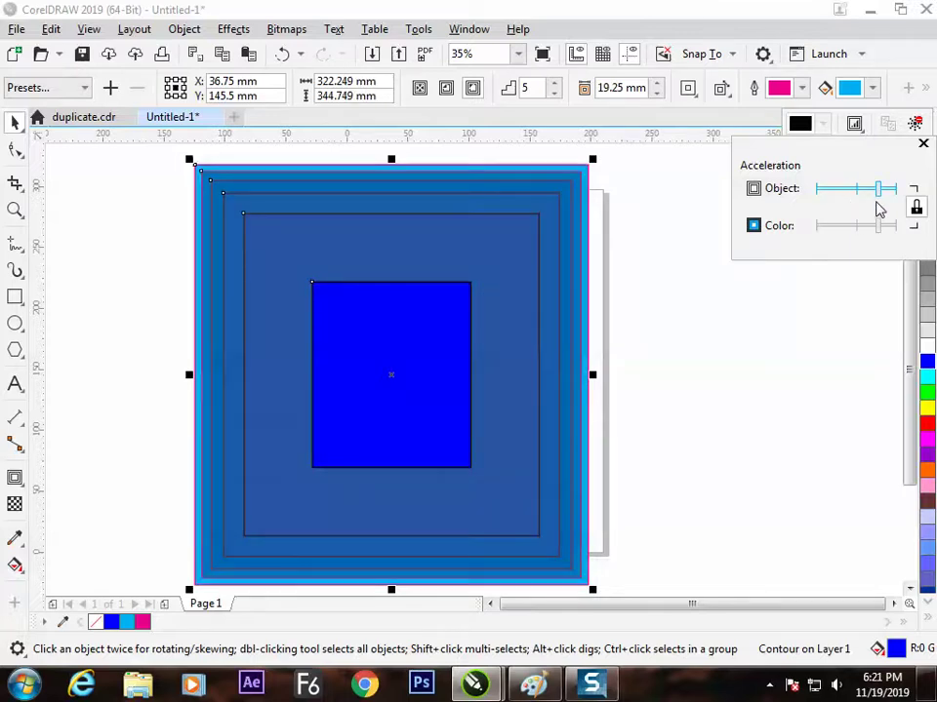
click(915, 206)
drag(881, 228, 857, 189)
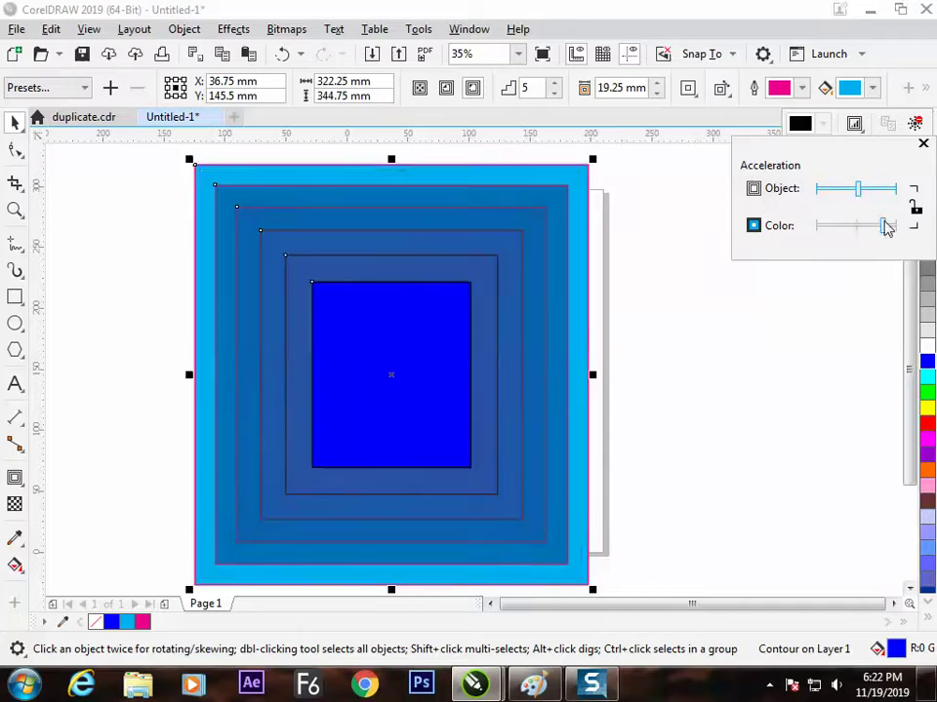
mouse_move(887, 226)
mouse_down()
mouse_move(836, 230)
mouse_move(882, 232)
mouse_up()
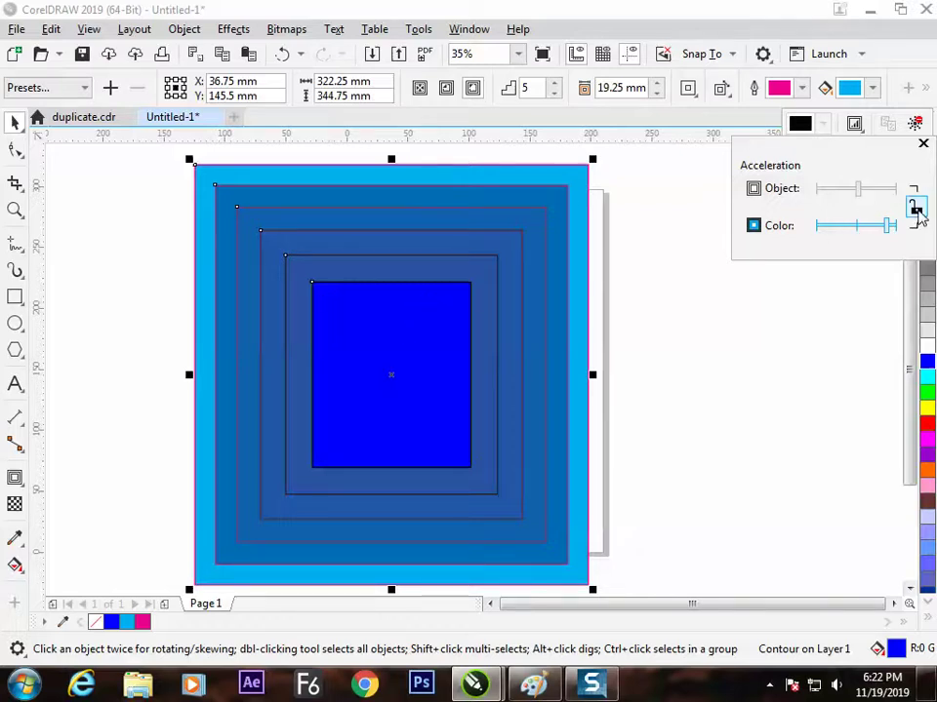
Return the color acceleration to the midpoint and link it to the object acceleration again.
drag(886, 228, 860, 236)
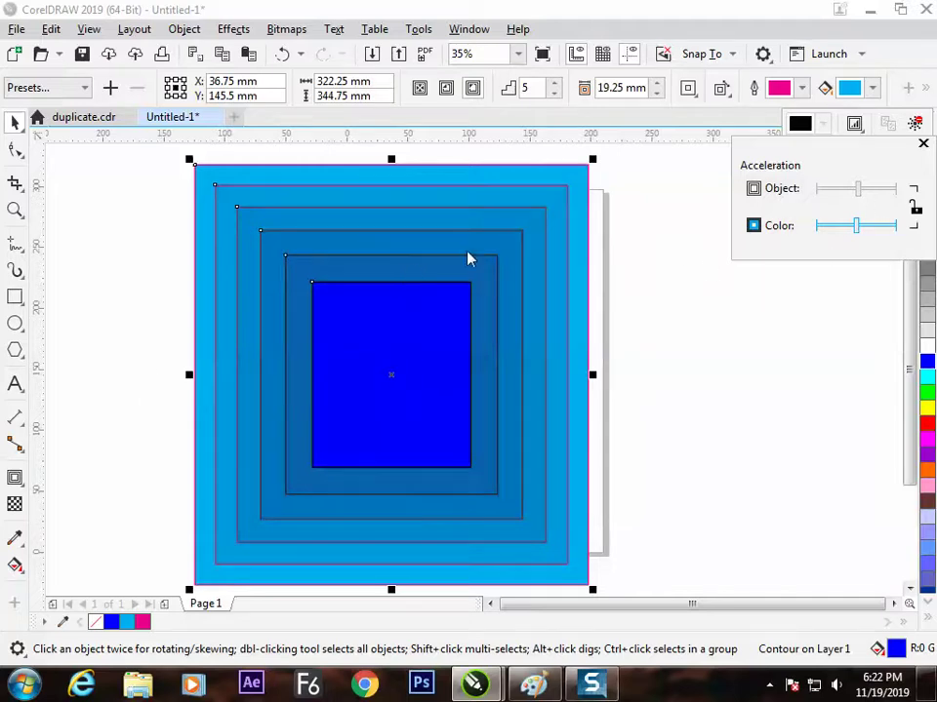
click(915, 206)
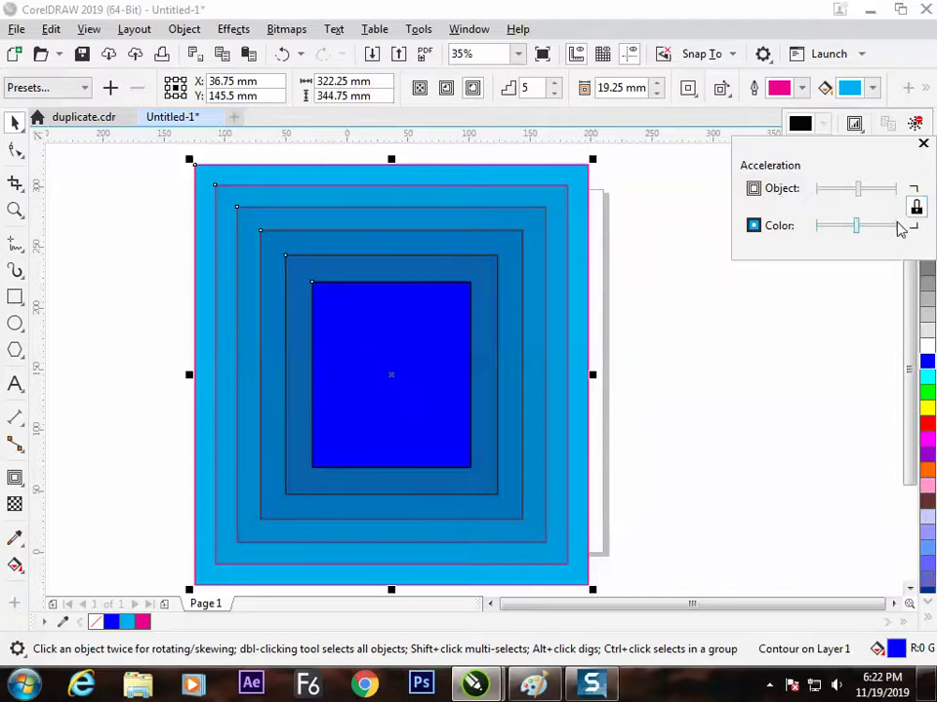
click(806, 310)
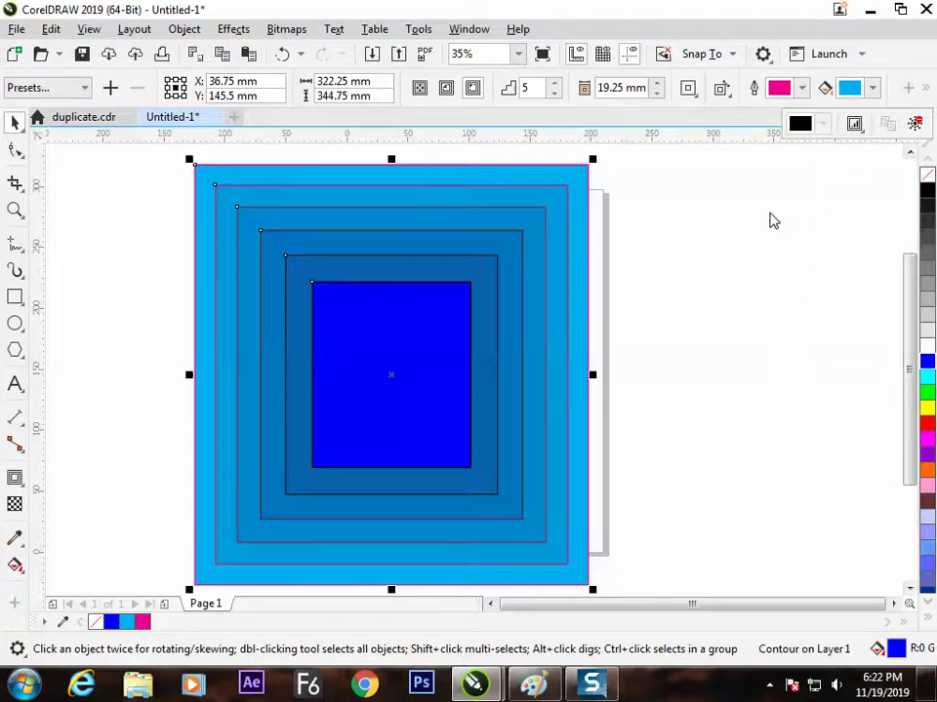
click(509, 216)
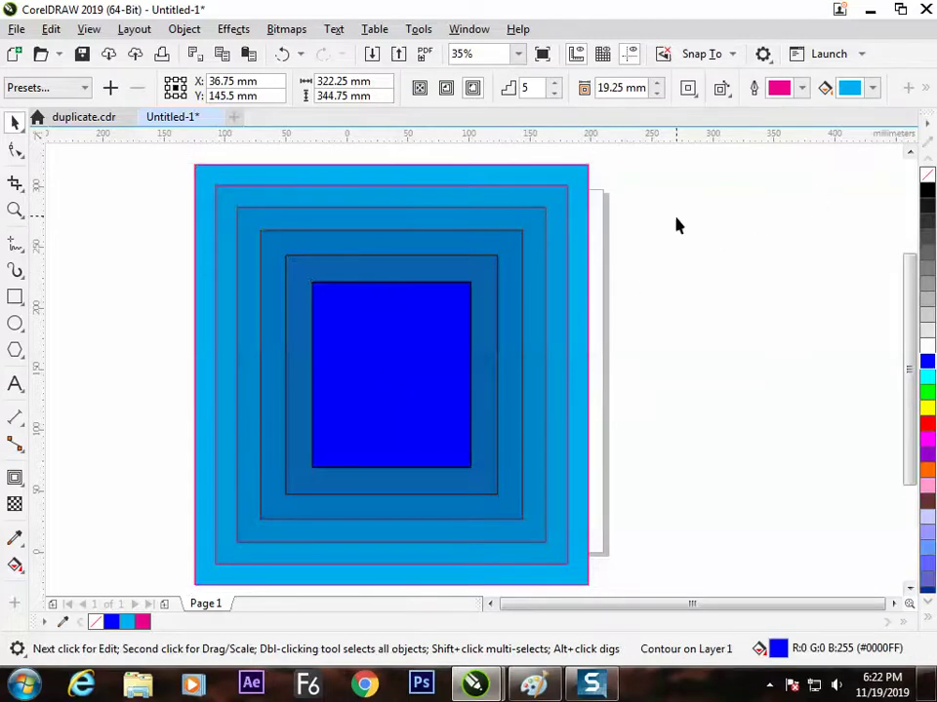
click(569, 202)
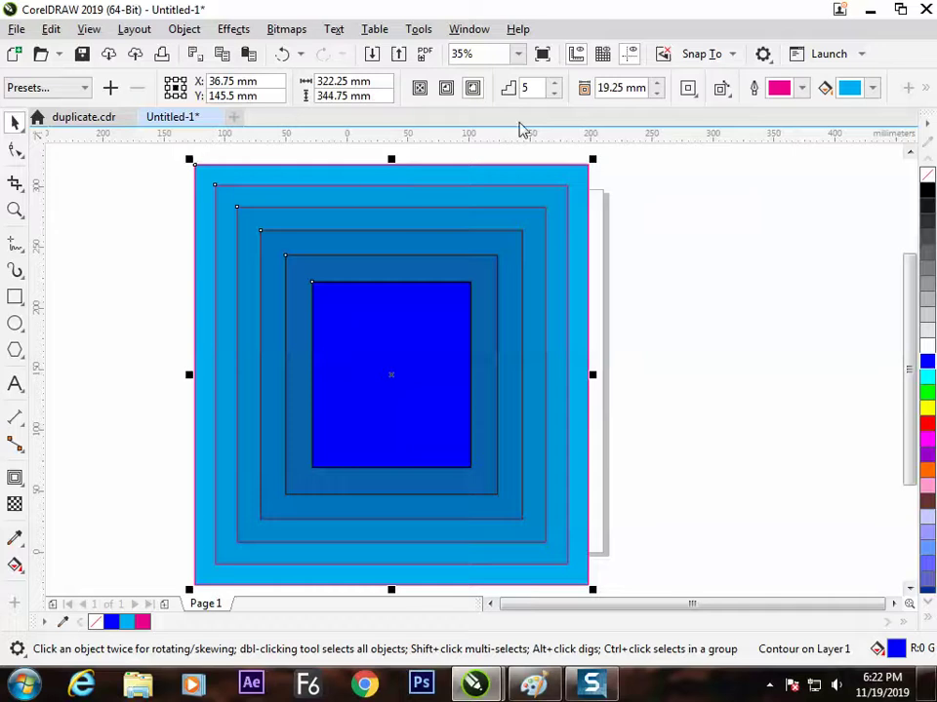
click(688, 88)
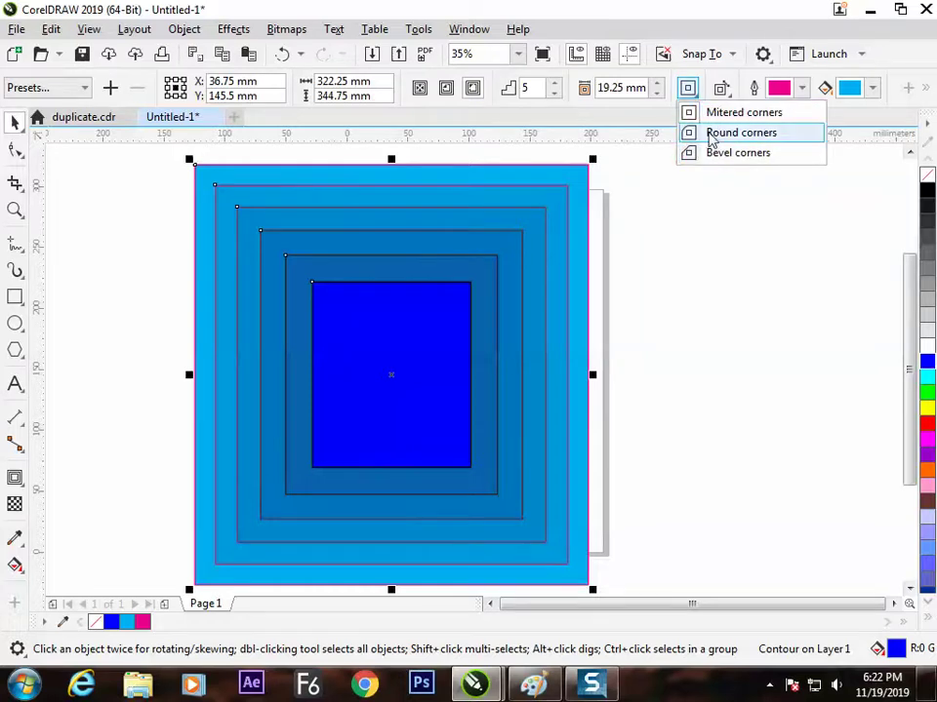
click(703, 204)
Break the contour apart, shifting its rings slightly off the dark blue rectangle, and ungroup them.
click(491, 216)
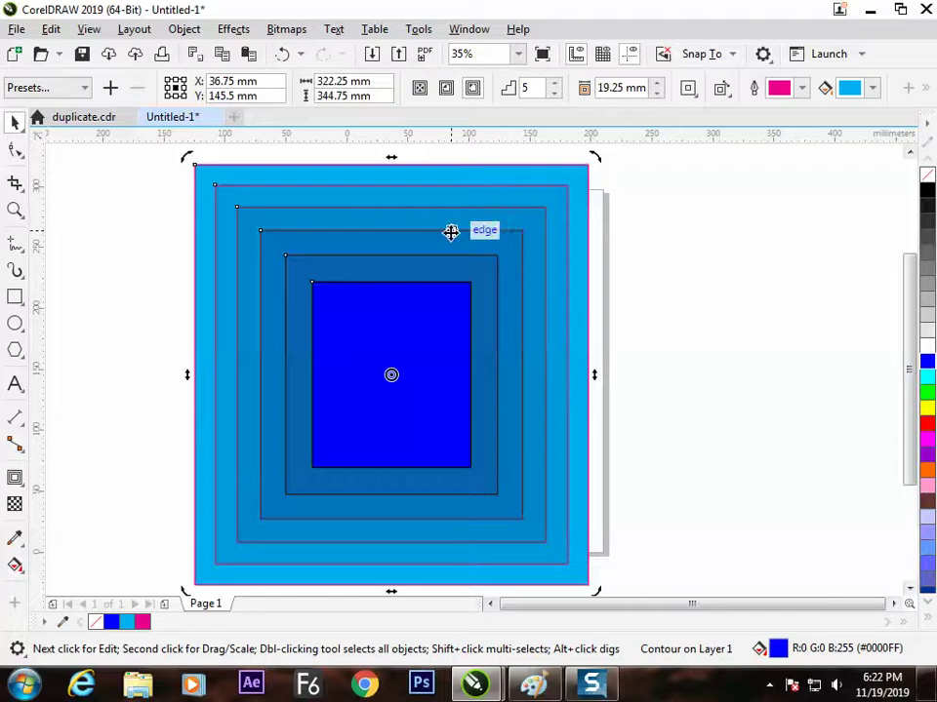
click(182, 29)
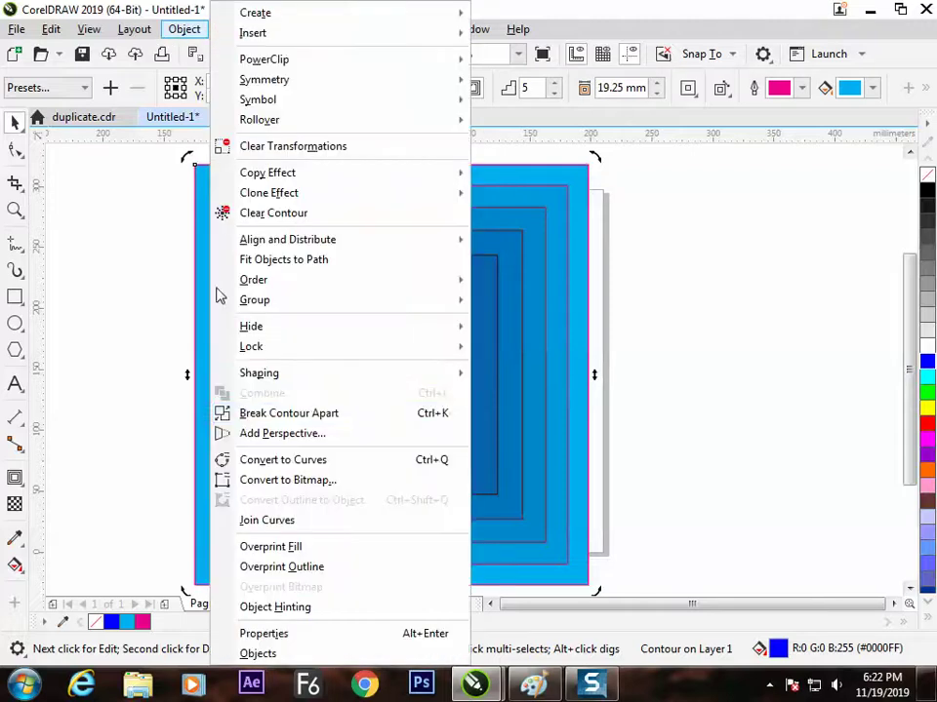
click(232, 413)
drag(202, 346, 259, 256)
click(732, 88)
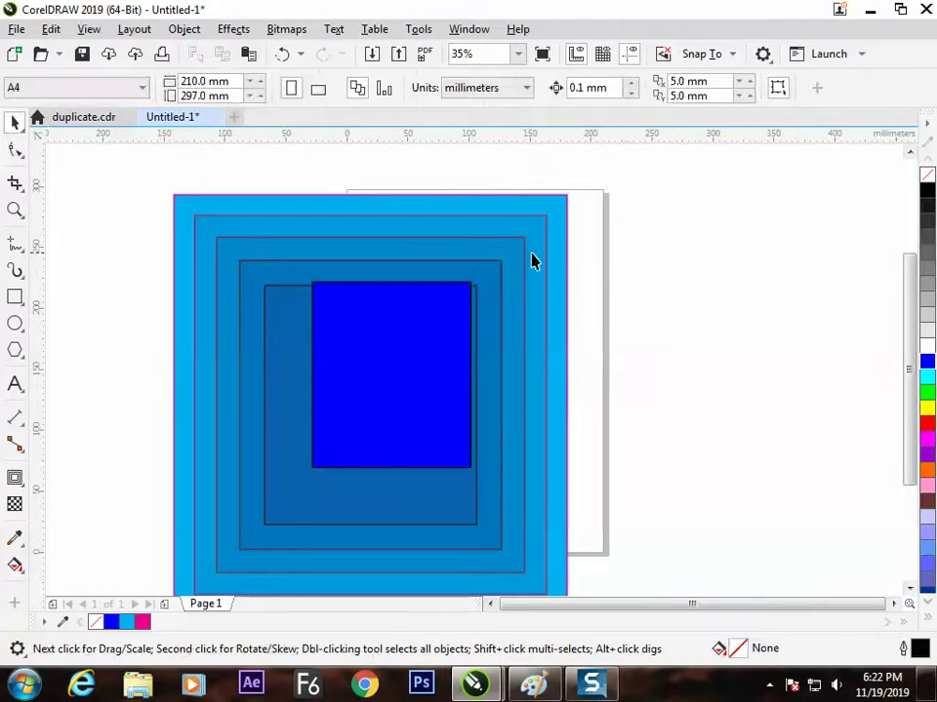
Spread the separated contour rectangles and the dark blue source rectangle apart across the workspace.
drag(529, 260, 787, 292)
drag(293, 287, 107, 314)
drag(410, 254, 616, 198)
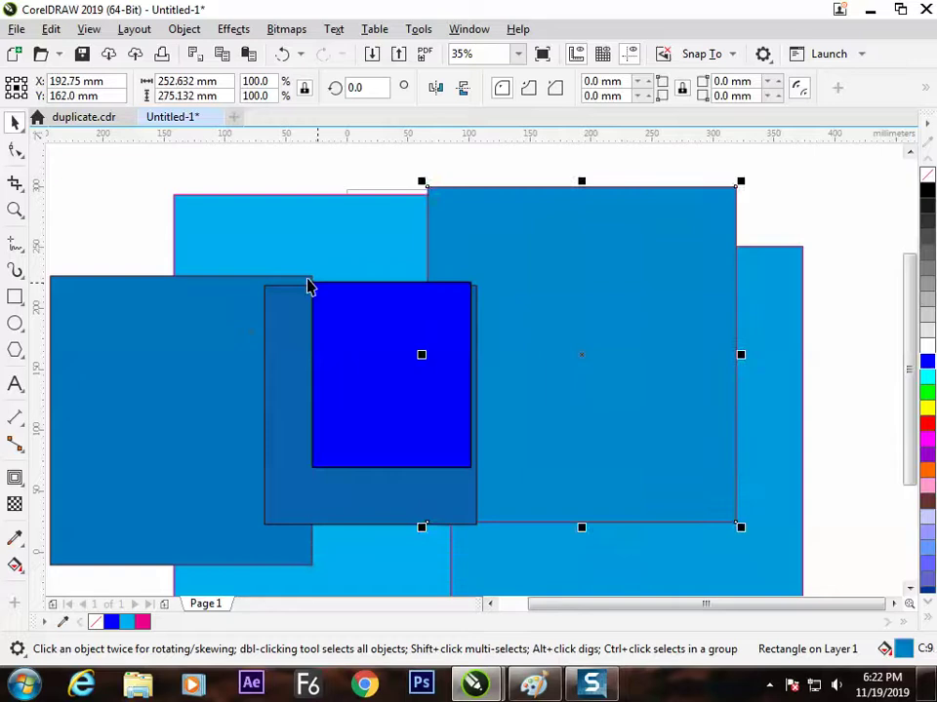
drag(371, 220, 253, 169)
drag(334, 321, 482, 512)
drag(335, 355, 161, 504)
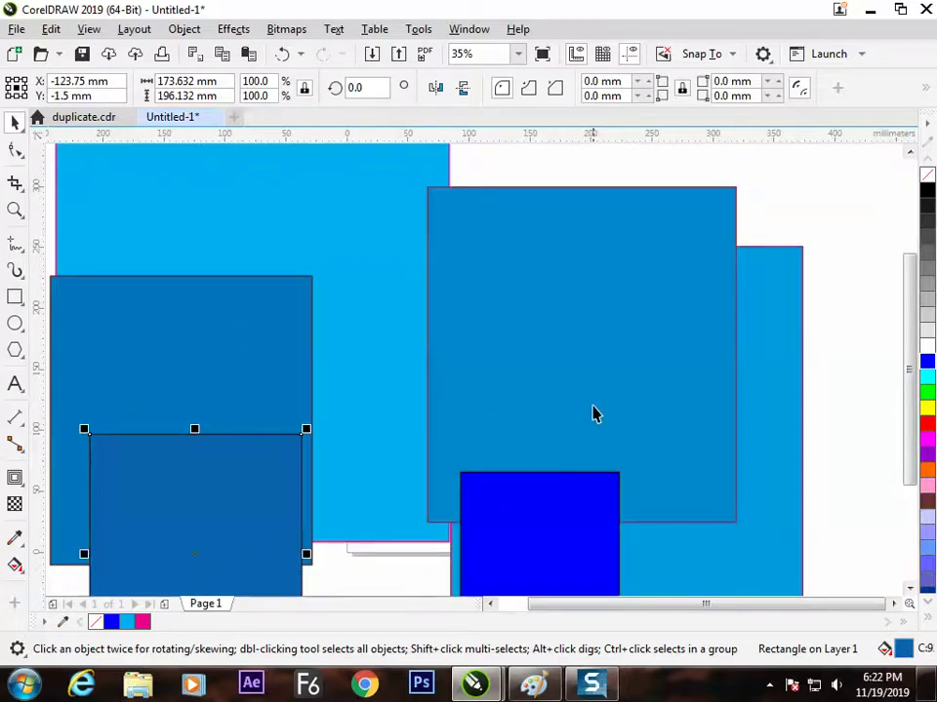
scroll(597, 409, down, 1)
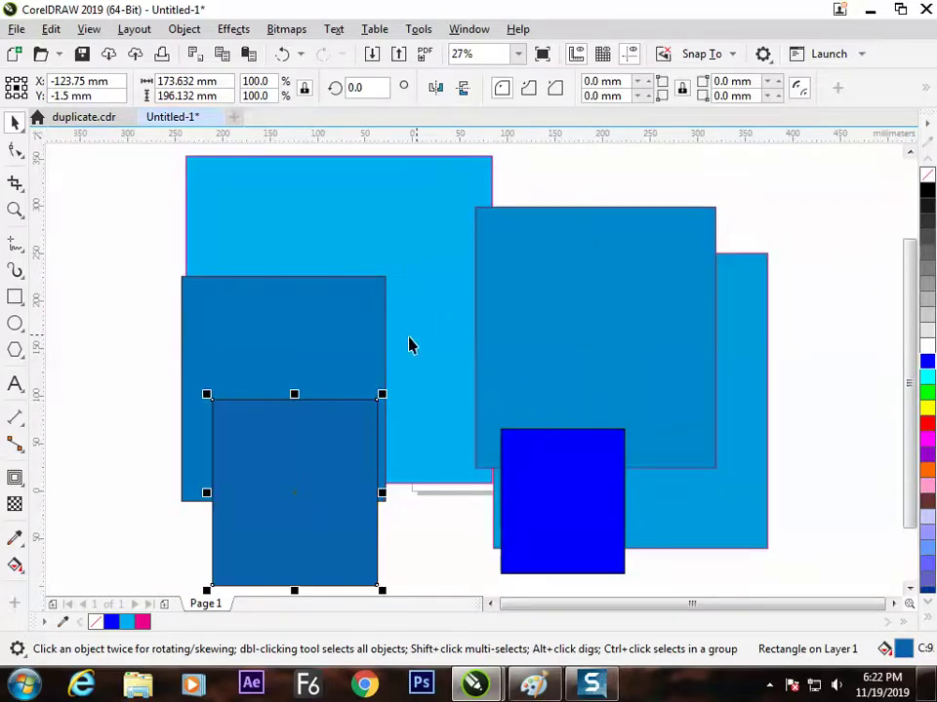
Delete all the separated rectangles from the drawing and activate the Blend tool.
key(ctrl+a)
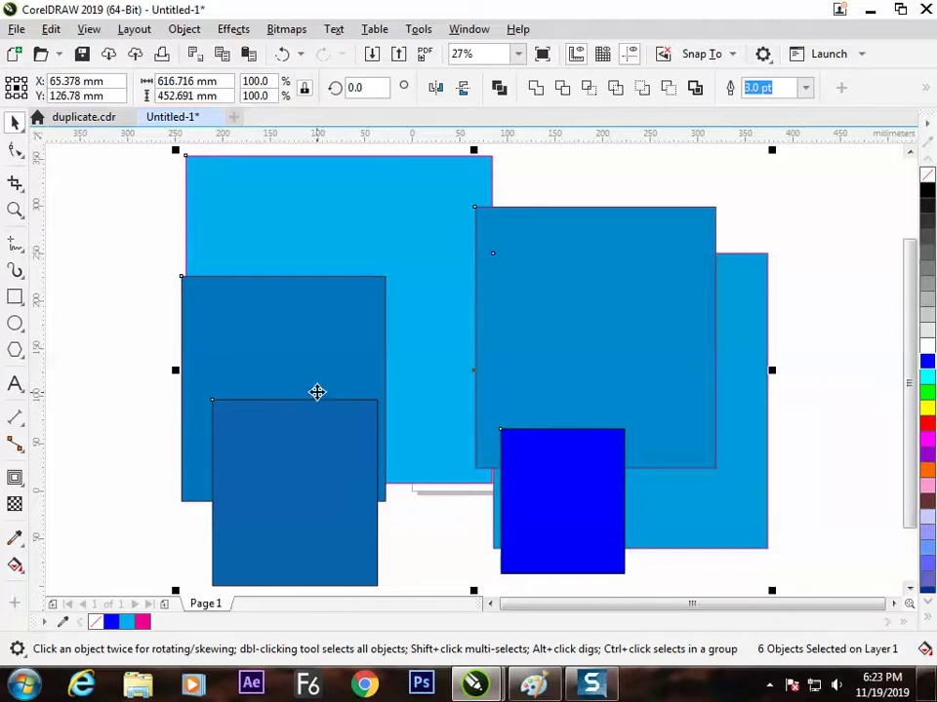
key(Delete)
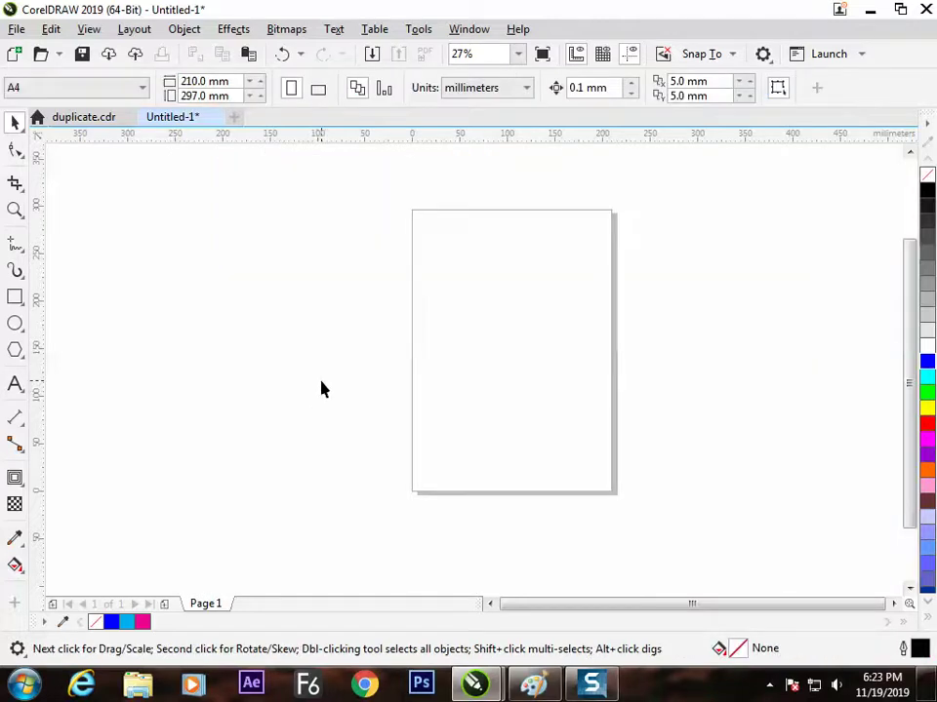
key(ctrl+z)
key(Delete)
click(18, 482)
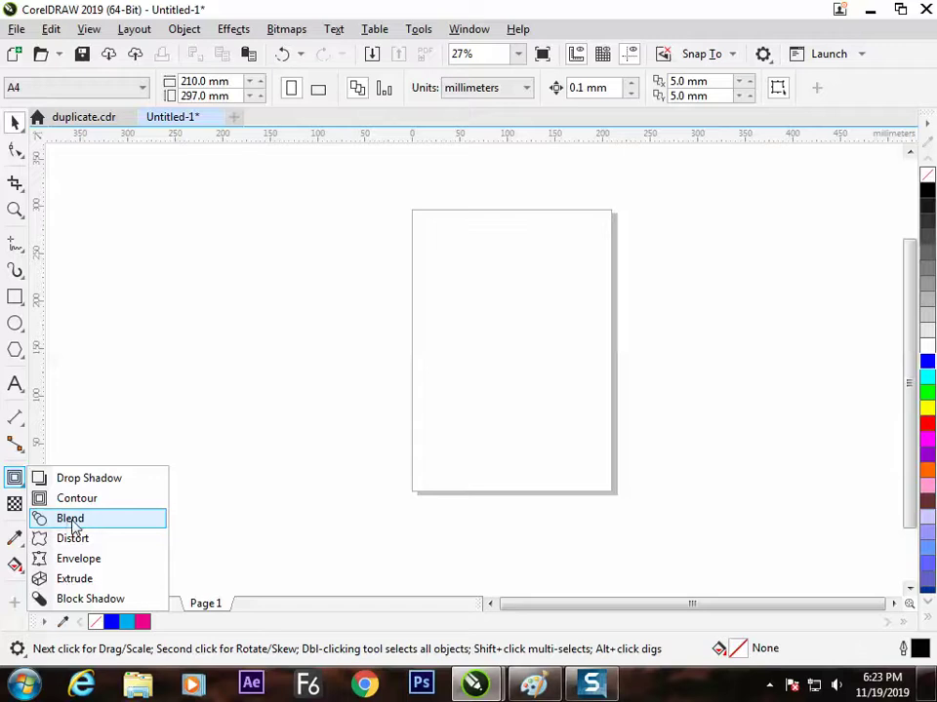
click(72, 521)
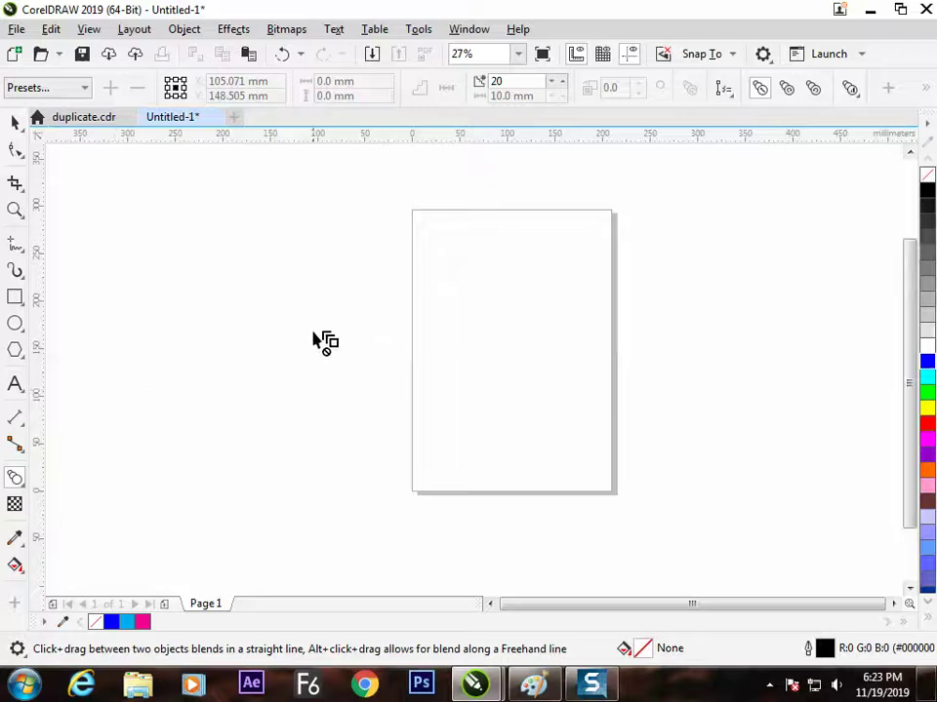
Switch to Paint and handwrite "Blend" with an arrow leading to "object mix" below it.
click(533, 683)
mouse_move(307, 193)
mouse_down()
mouse_move(317, 225)
mouse_move(325, 210)
mouse_move(363, 227)
mouse_up()
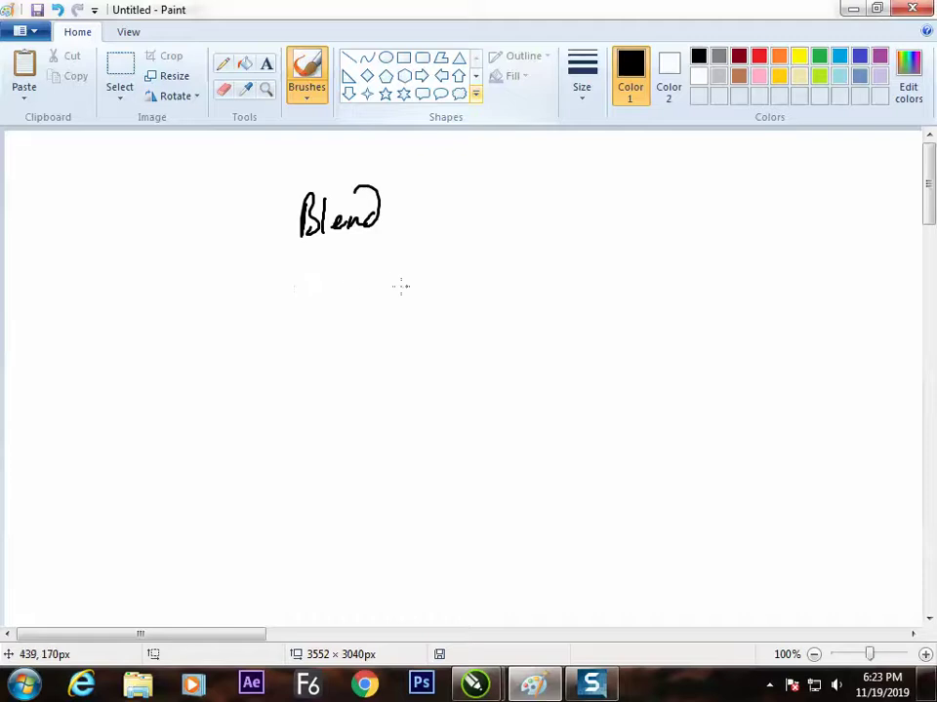
drag(368, 305, 421, 280)
drag(455, 285, 483, 263)
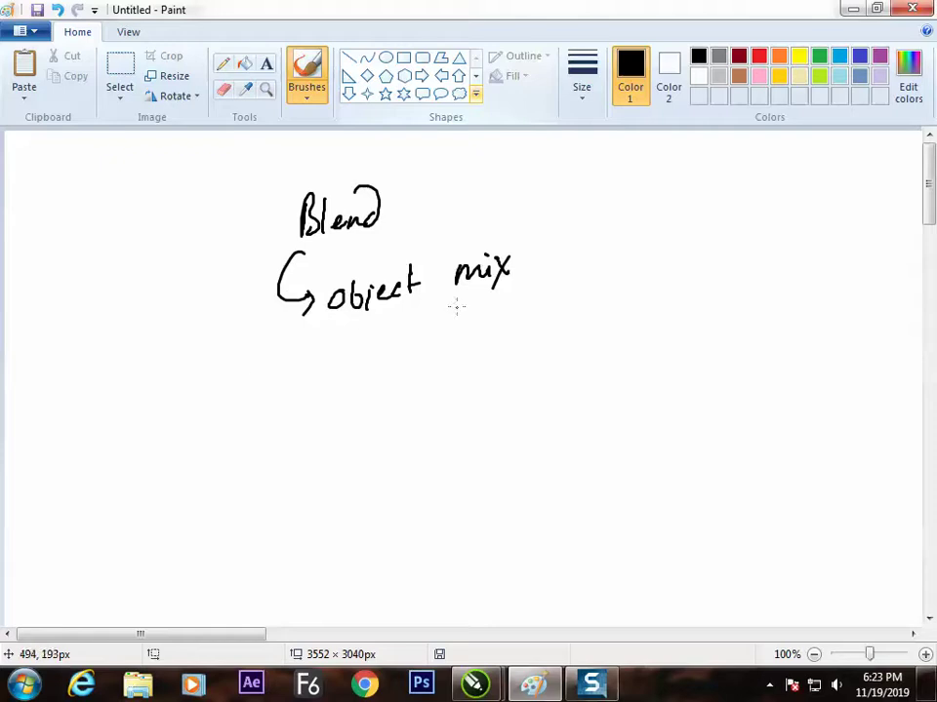
Draw branches from "object mix" to handwritten "open ( )" and "close ( )", and connect the two branches underneath.
drag(393, 324, 337, 355)
drag(418, 325, 490, 354)
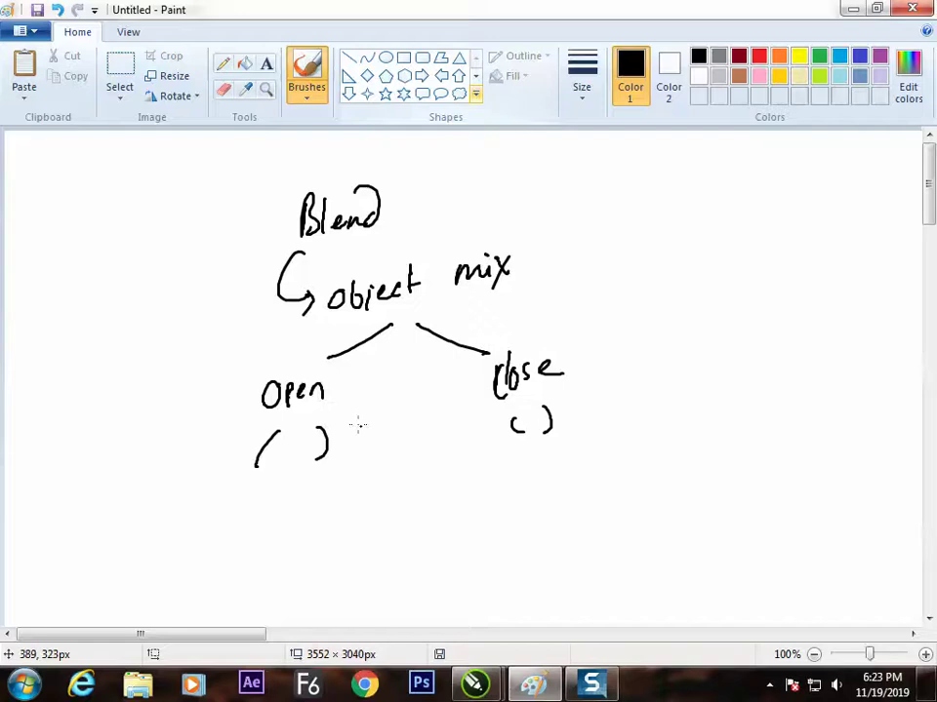
drag(346, 411, 409, 436)
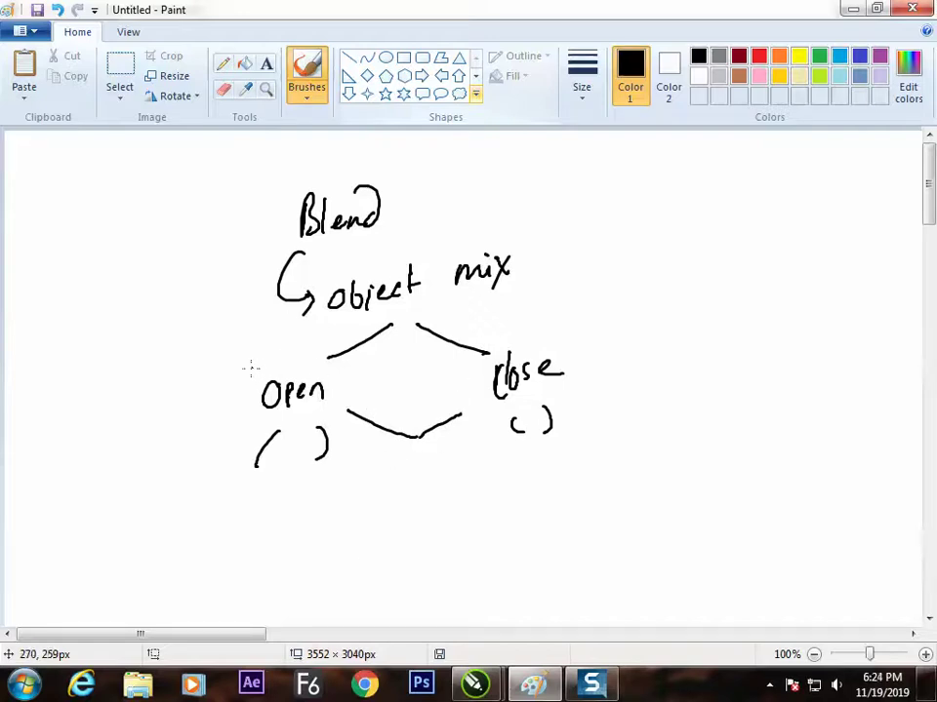
mouse_move(330, 469)
mouse_down()
mouse_move(244, 444)
mouse_move(322, 423)
mouse_up()
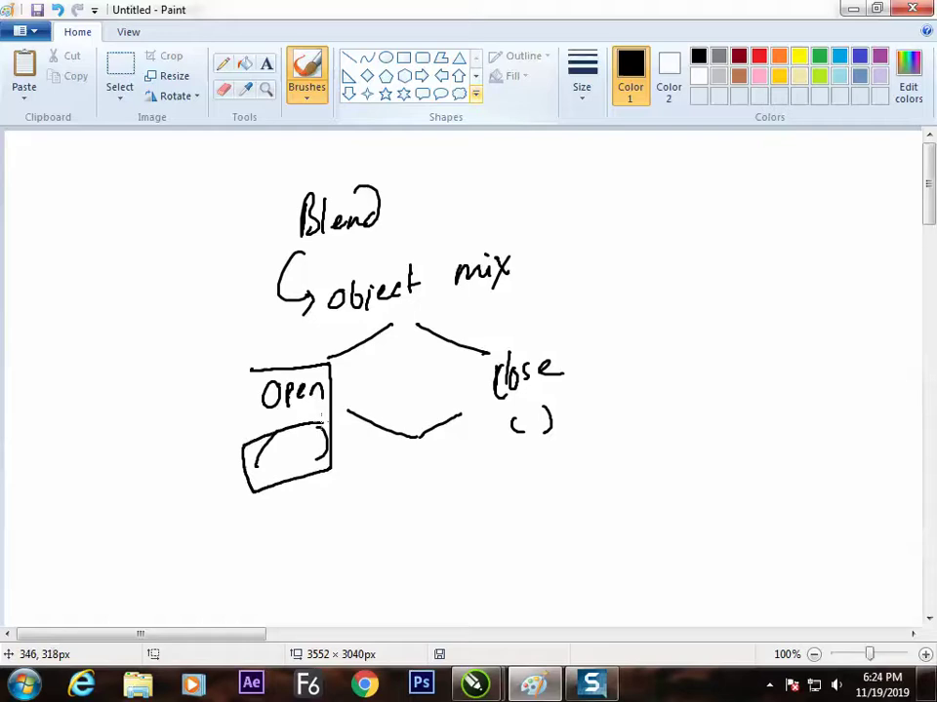
key(ctrl+z)
key(ctrl+z)
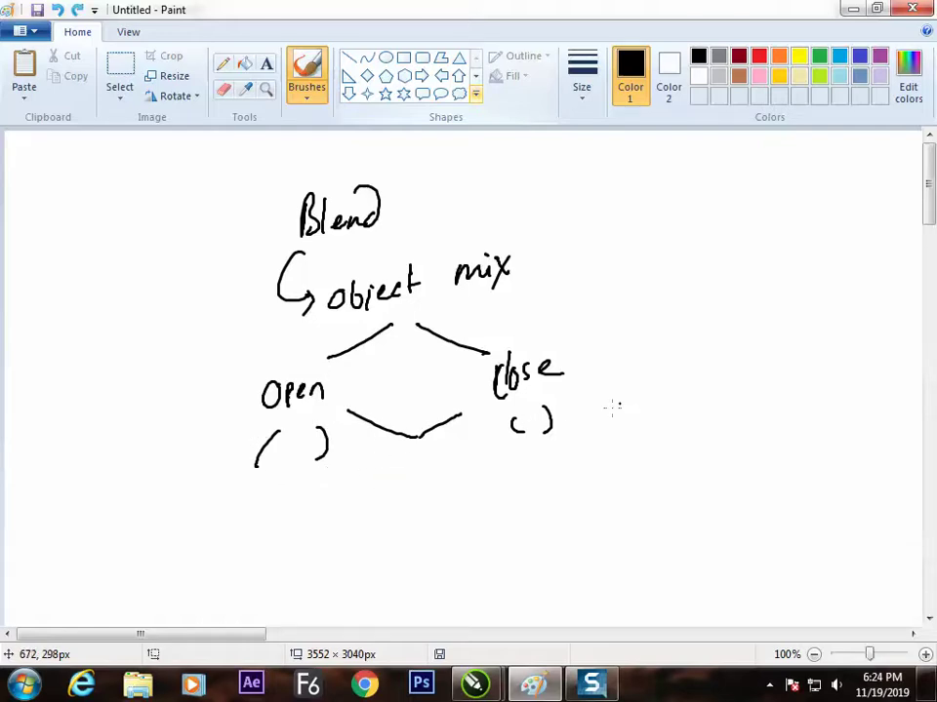
Switch back to CorelDRAW and draw two horizontal Freehand lines, one about 88 mm long and a lower one about 131 mm long.
key(alt+Tab)
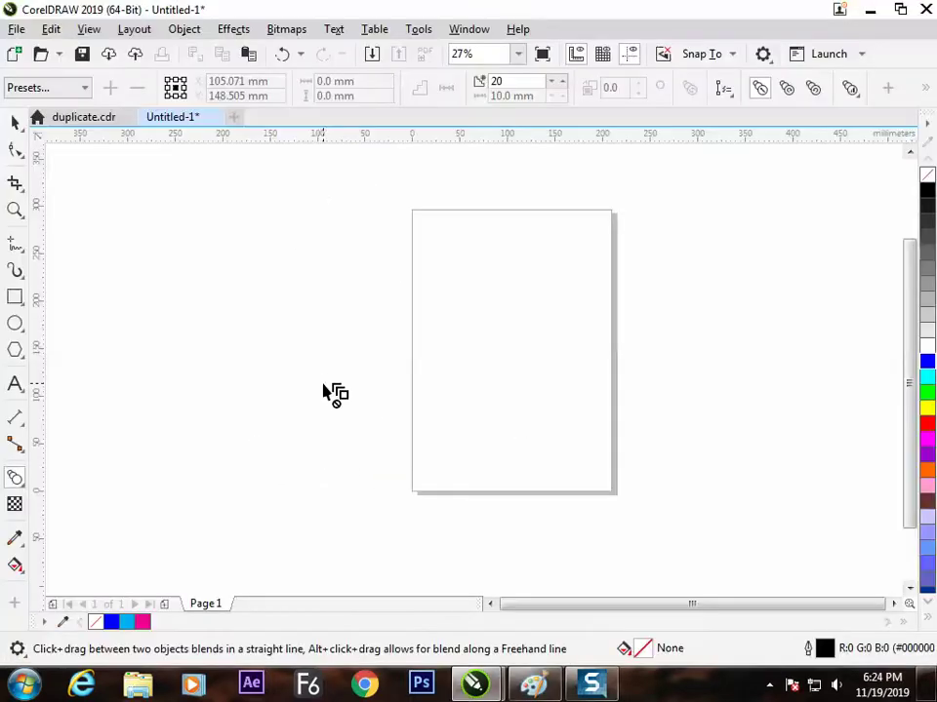
click(16, 245)
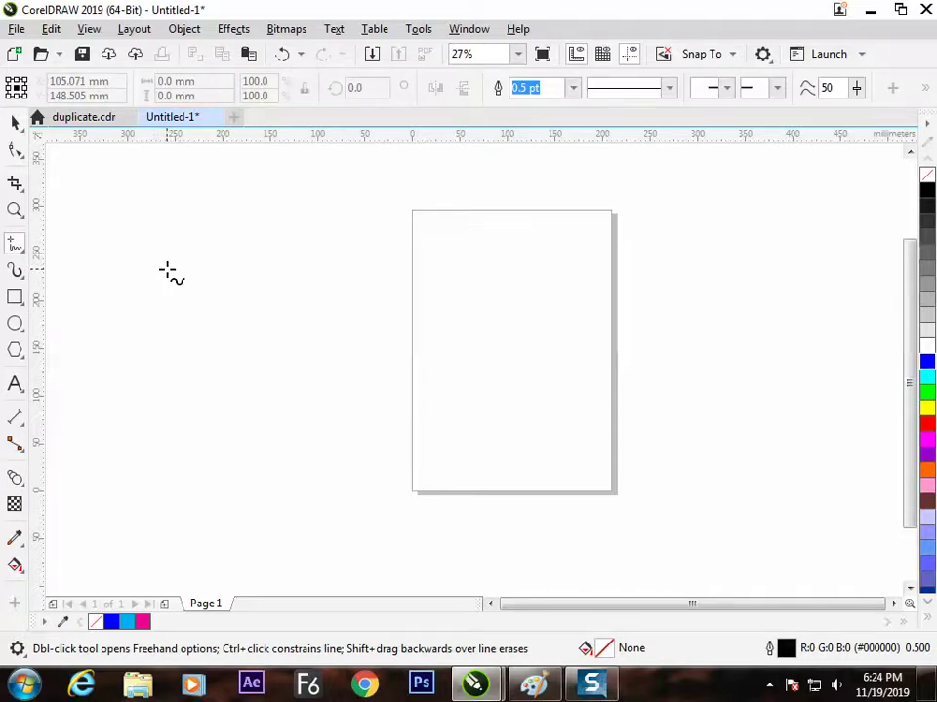
click(346, 239)
click(428, 239)
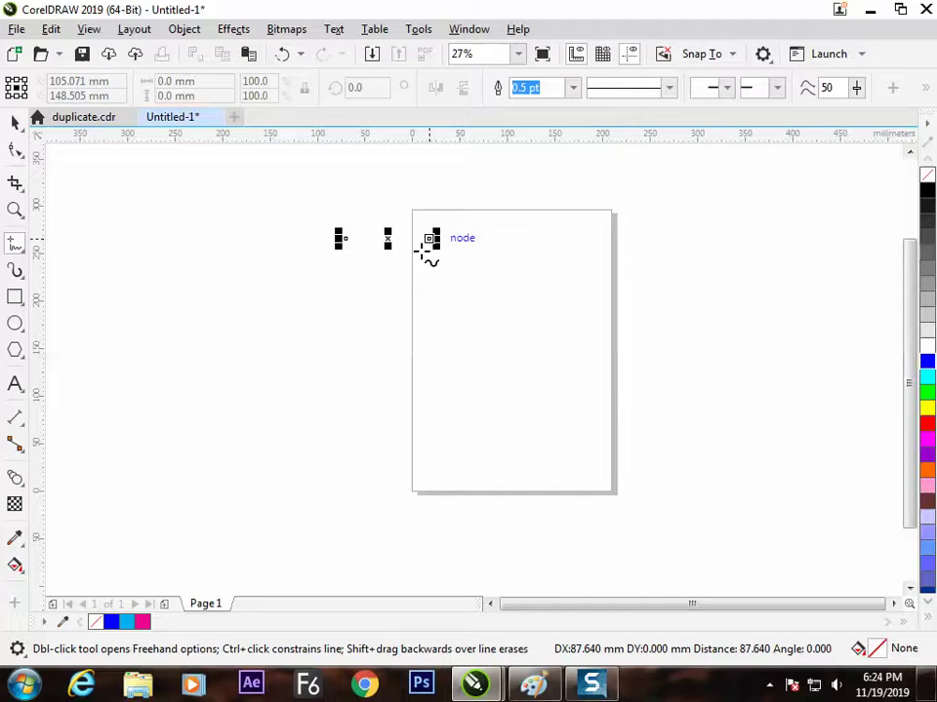
click(331, 302)
click(463, 301)
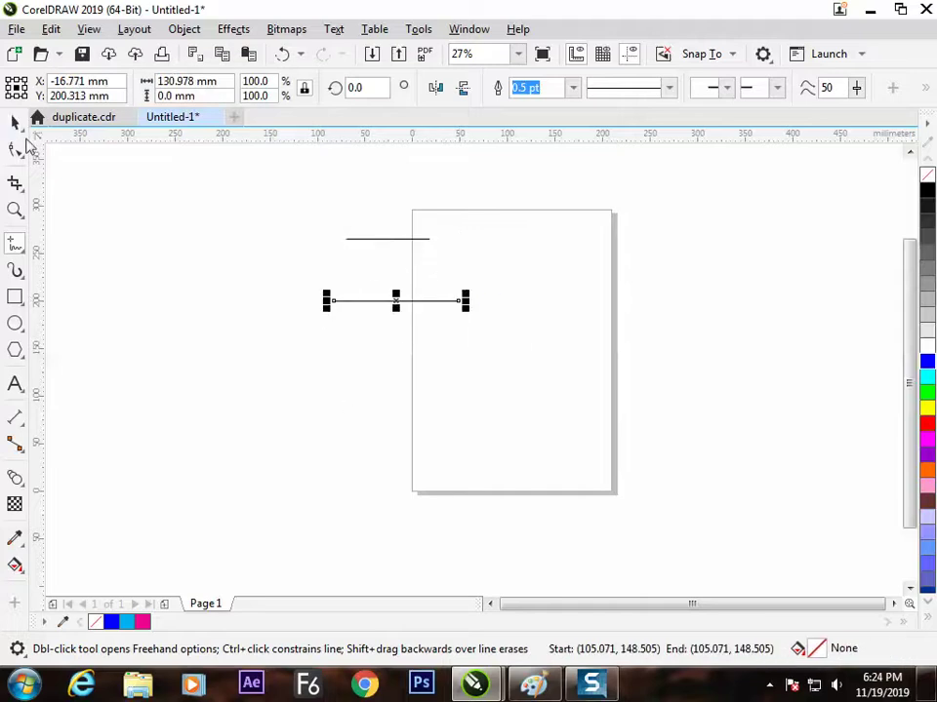
Duplicate the pair of lines, placing one pair on the page and the other beside the page.
click(16, 121)
drag(273, 224, 488, 267)
click(299, 449)
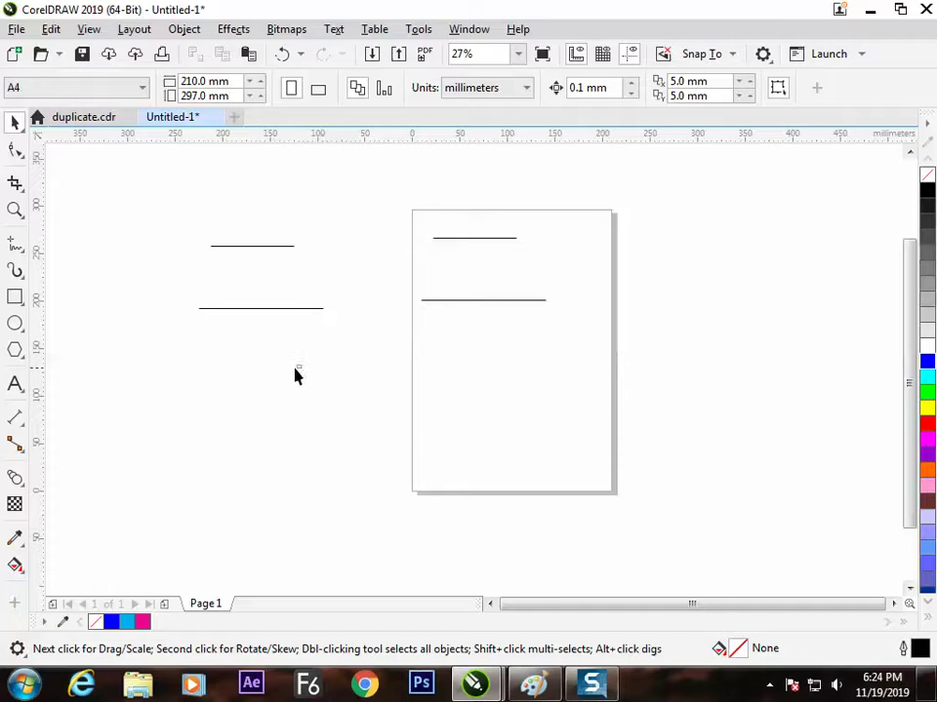
Try blending the short line into the longer line below it on the page with 20 steps.
click(15, 478)
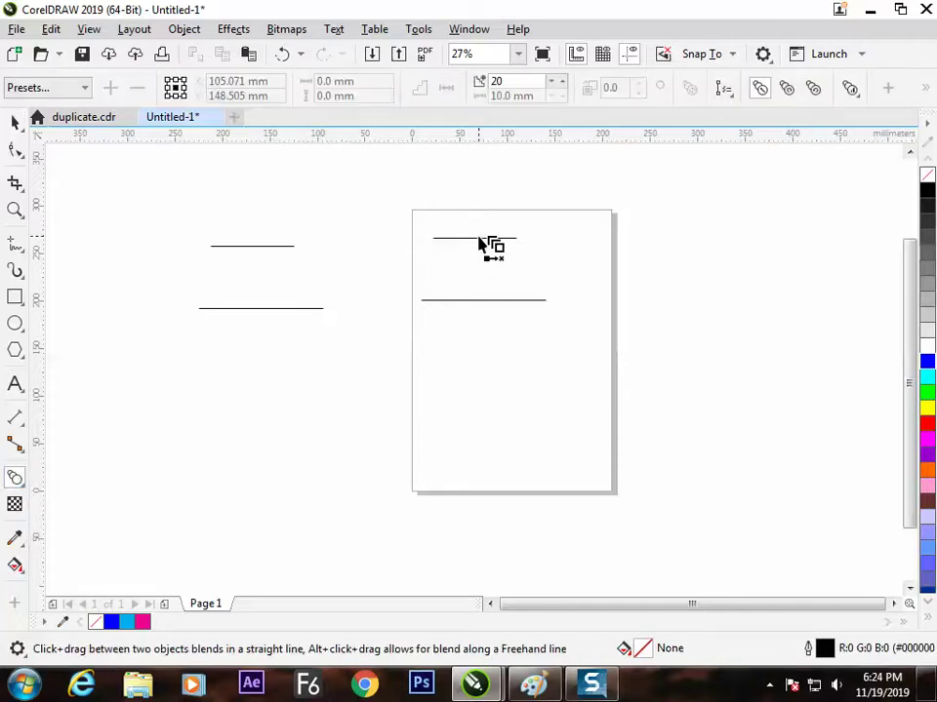
mouse_move(483, 245)
mouse_down()
mouse_move(481, 299)
mouse_move(471, 304)
mouse_move(479, 251)
mouse_up()
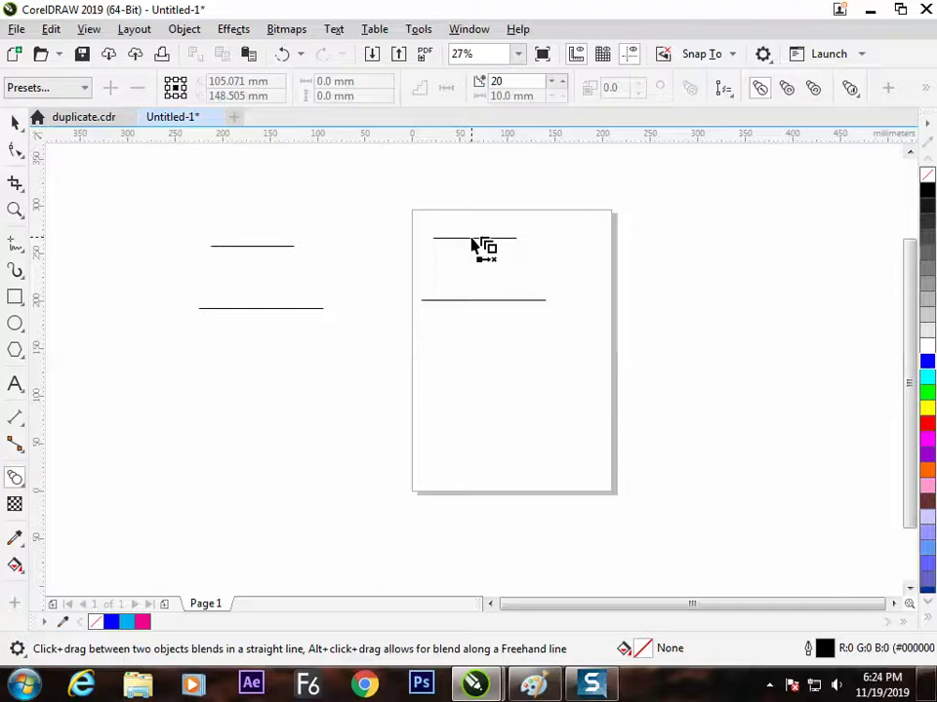
click(472, 239)
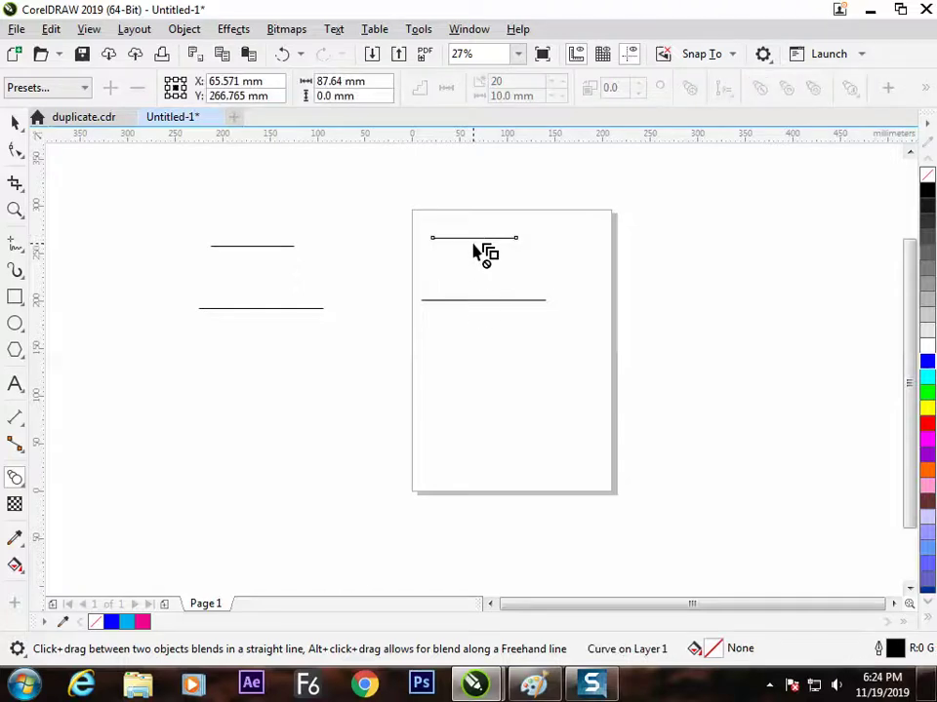
drag(473, 240, 477, 303)
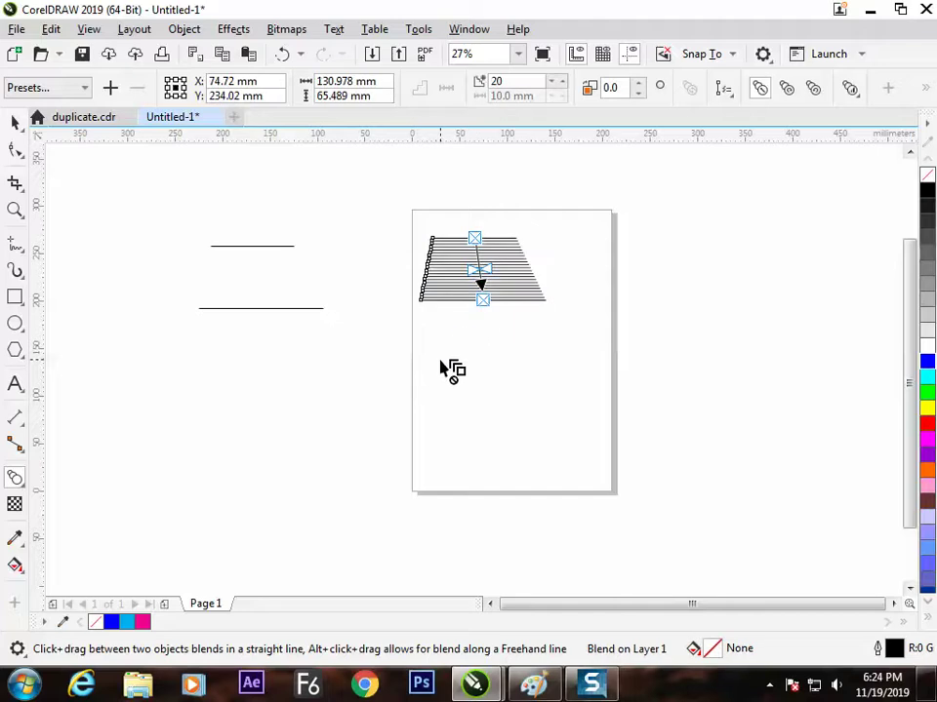
key(ctrl+z)
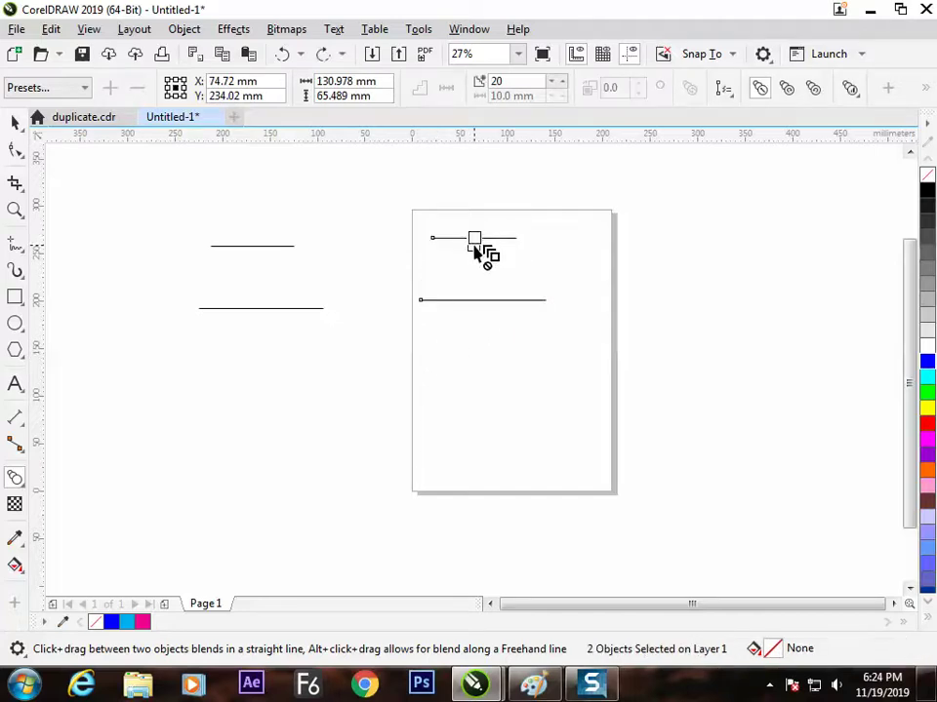
Undo the copy of the line pair on the page and duplicate the pair beside the page onto it again.
key(ctrl+z)
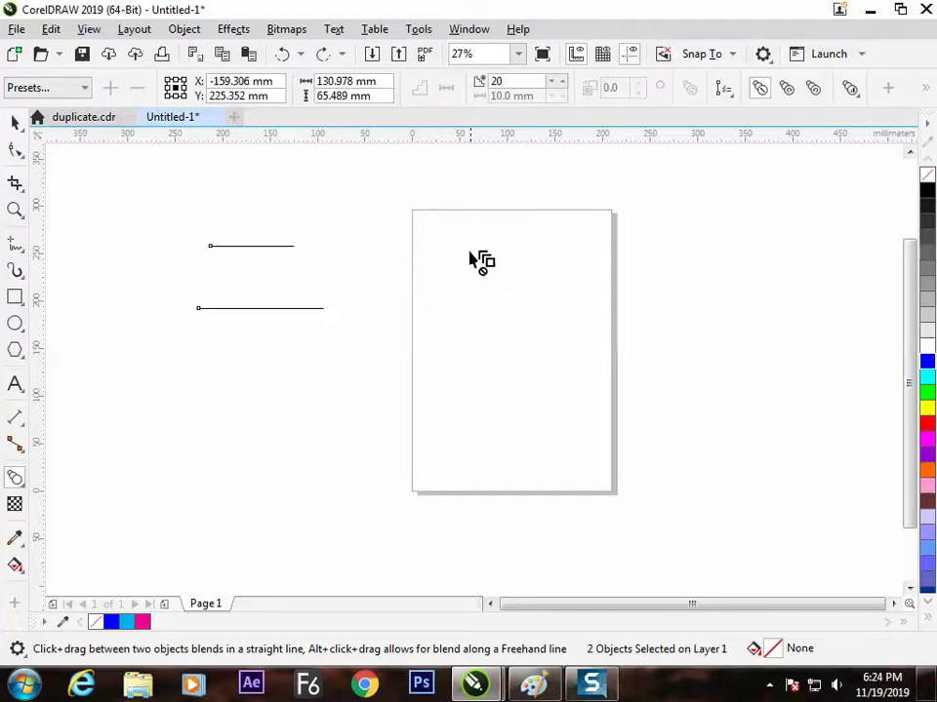
click(15, 122)
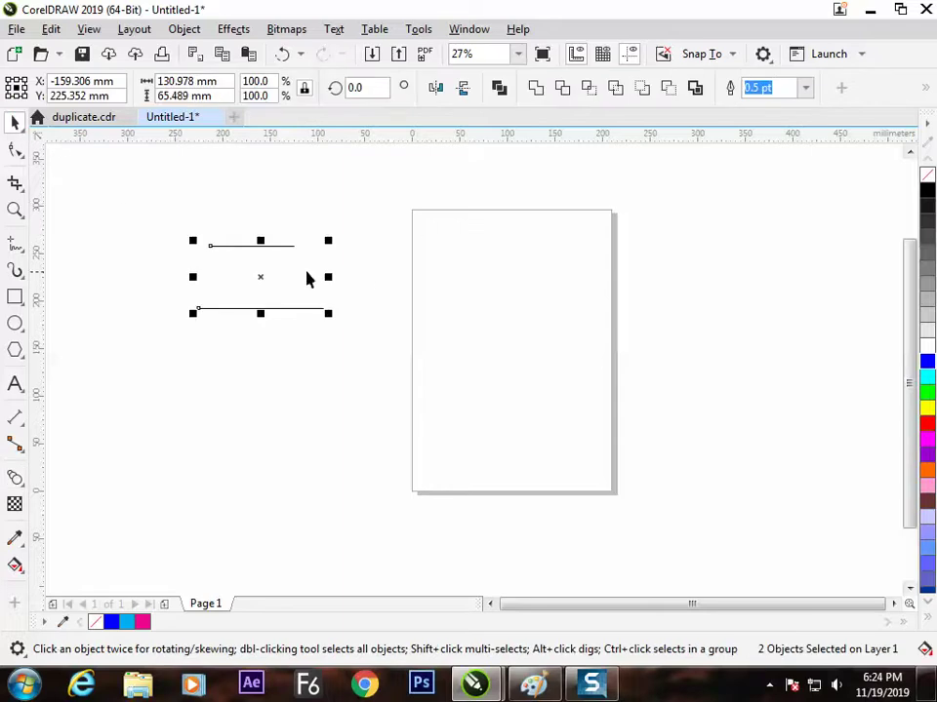
drag(265, 278, 496, 282)
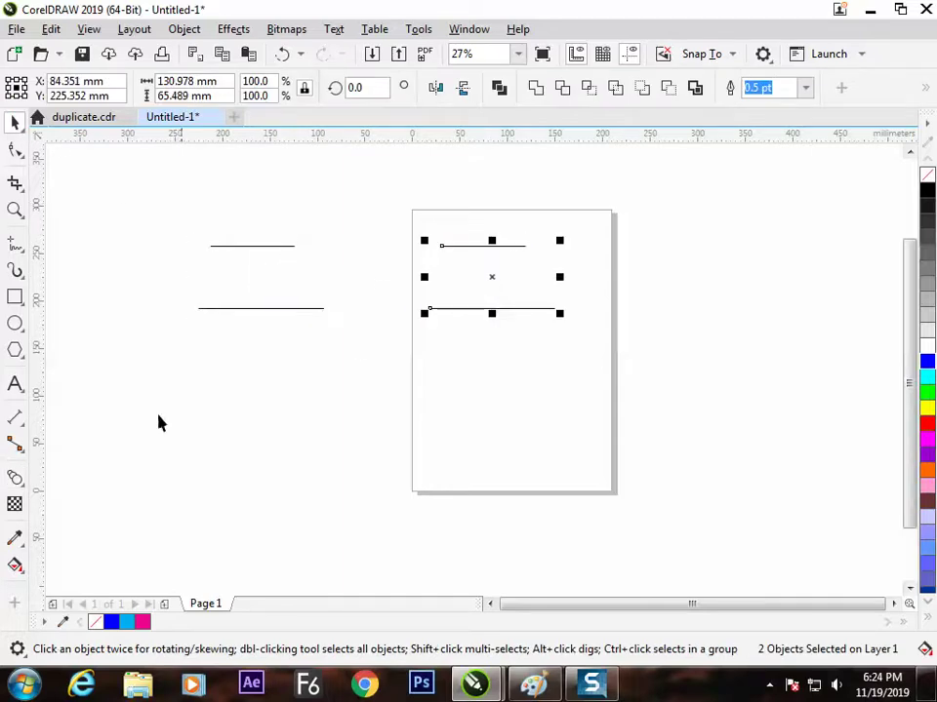
Undo a trial blend to the line beside the page, and blend the page's short line into the longer one below with 20 steps.
click(15, 477)
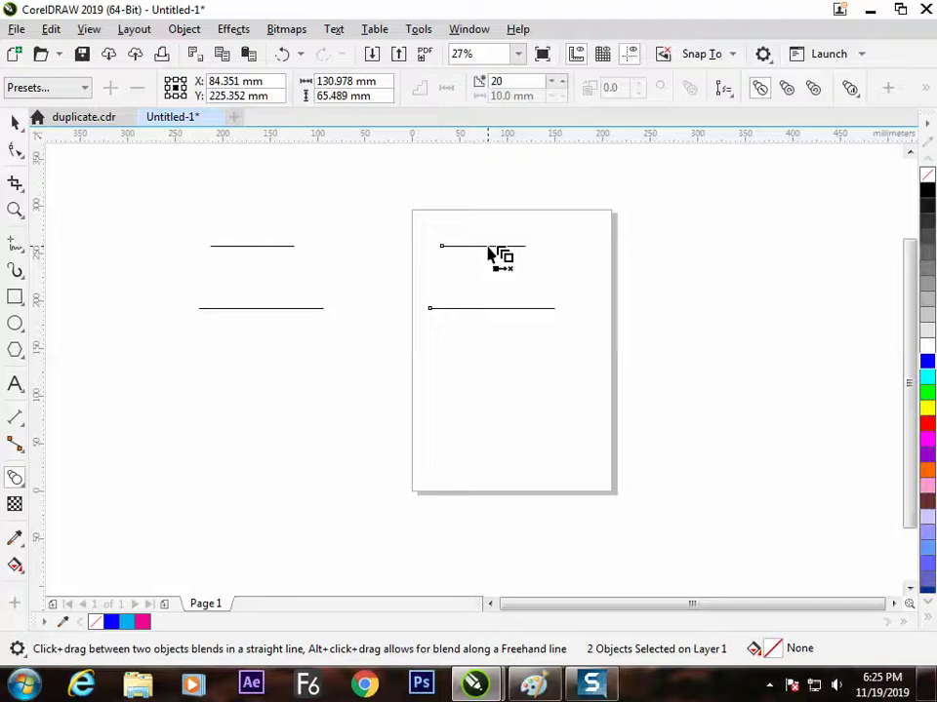
drag(487, 247, 289, 309)
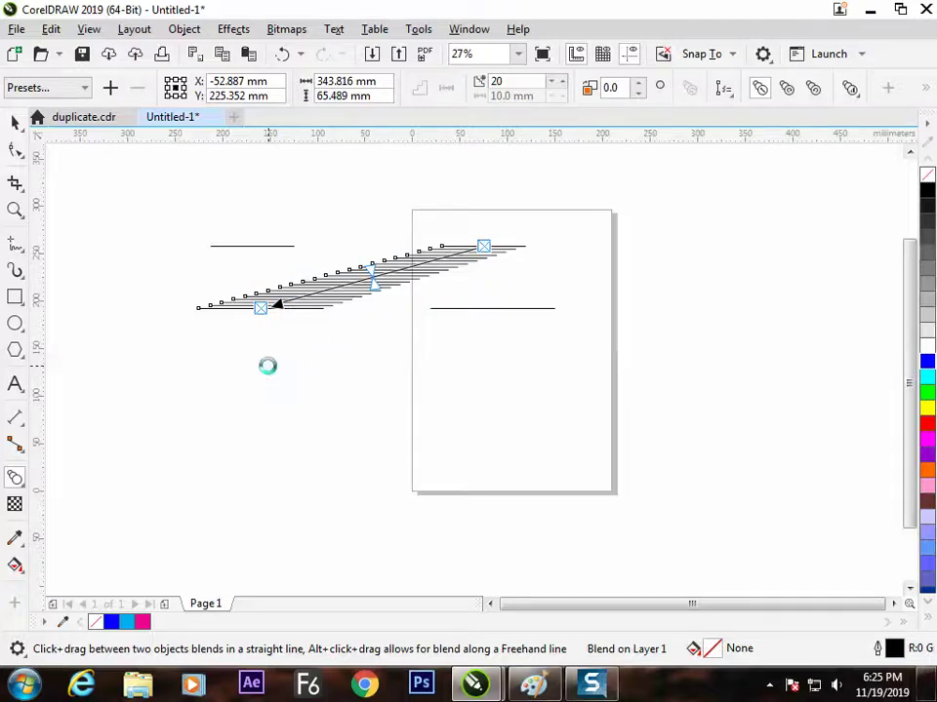
key(ctrl+z)
drag(485, 246, 494, 312)
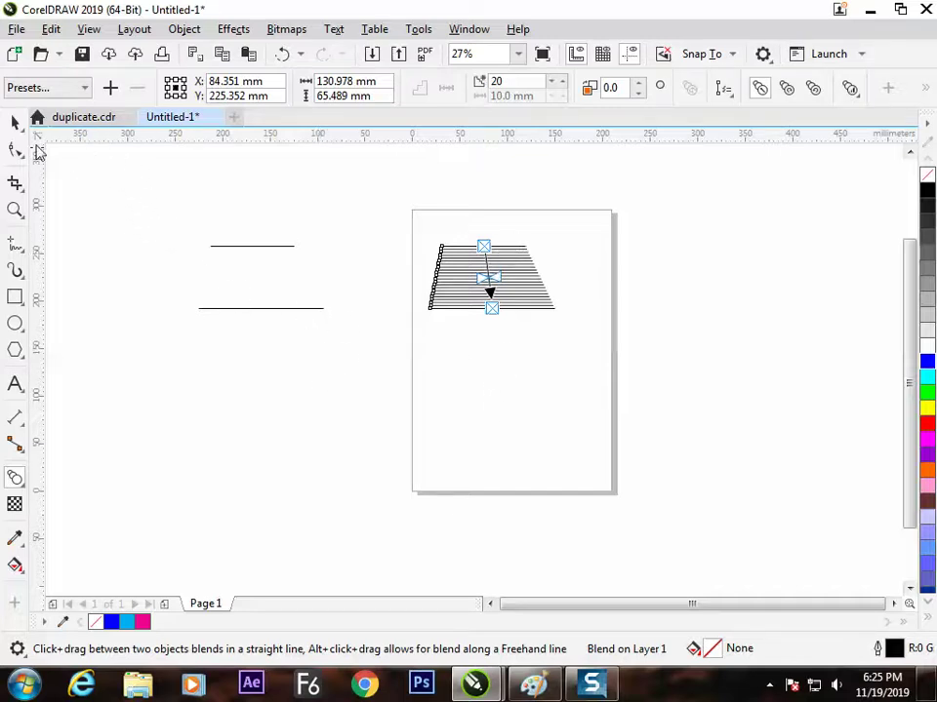
Select the whole blend and move it about 43 mm to the right on the page.
key(space)
click(419, 340)
key(Tab)
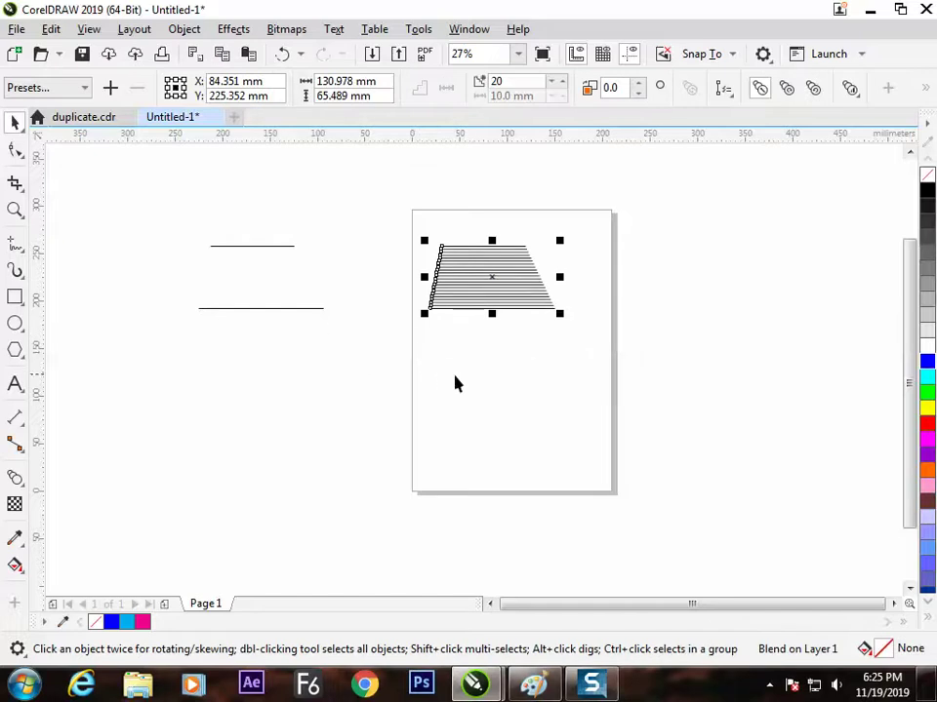
click(494, 379)
click(494, 298)
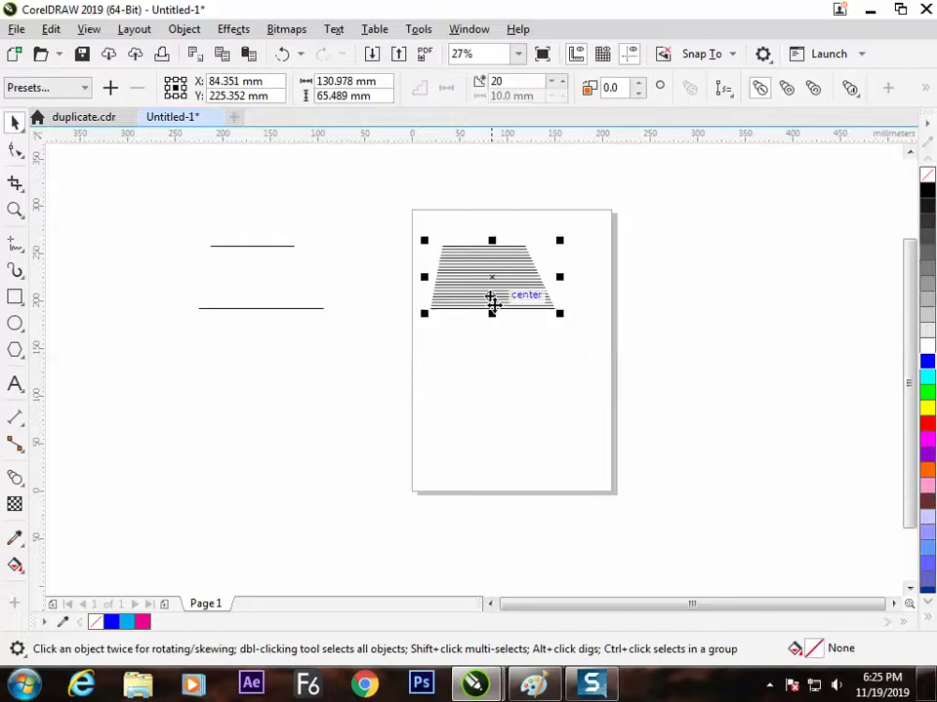
drag(492, 295, 557, 299)
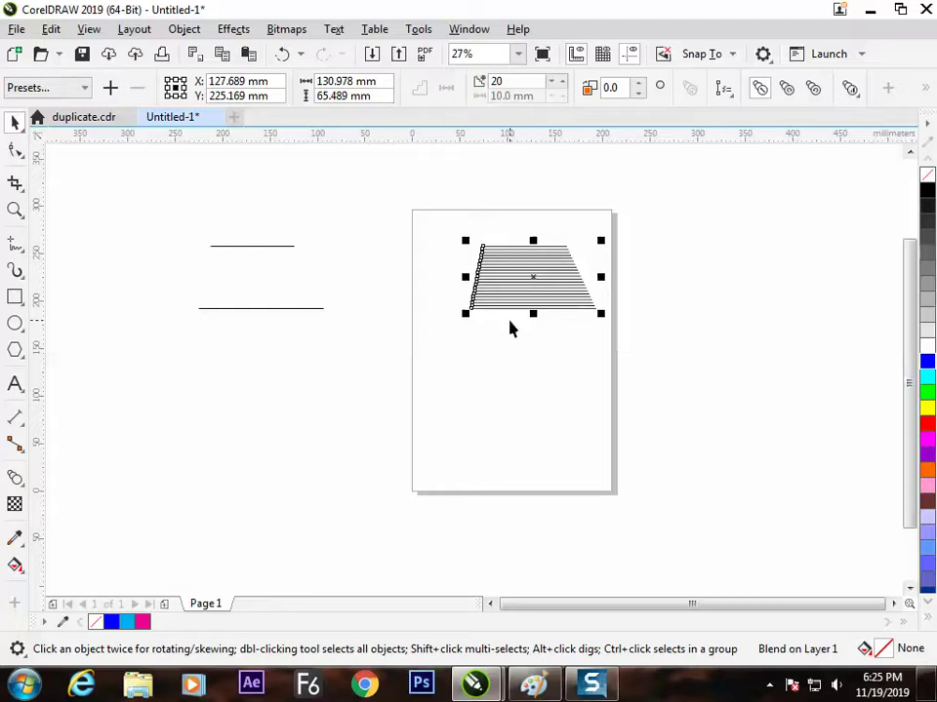
Set the blend's number of steps to 4.
click(562, 83)
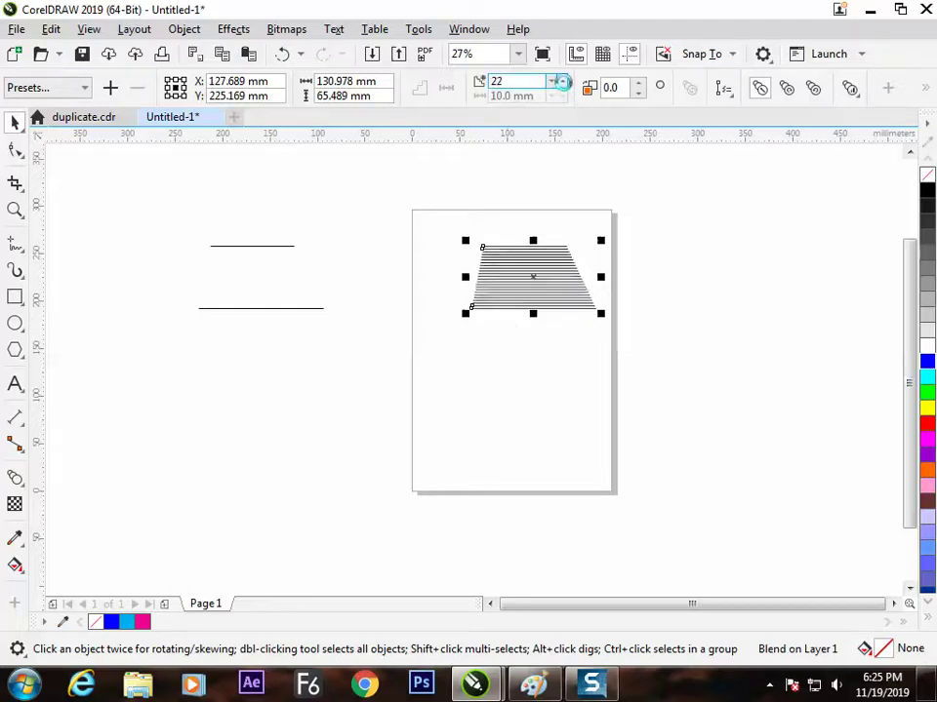
click(562, 83)
click(560, 83)
click(552, 86)
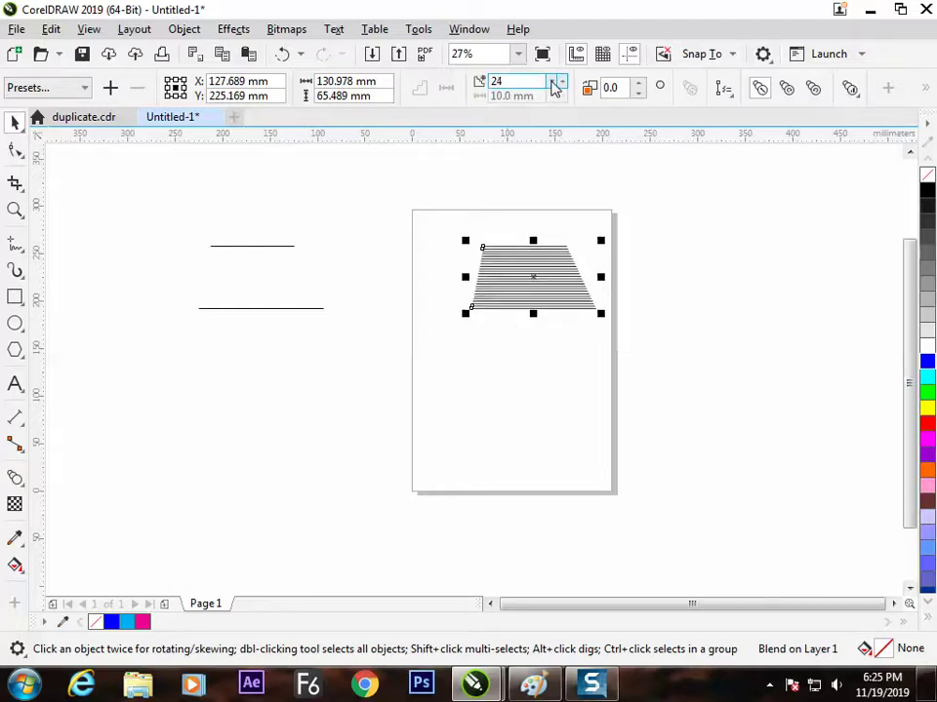
click(552, 87)
click(552, 86)
click(553, 87)
click(552, 87)
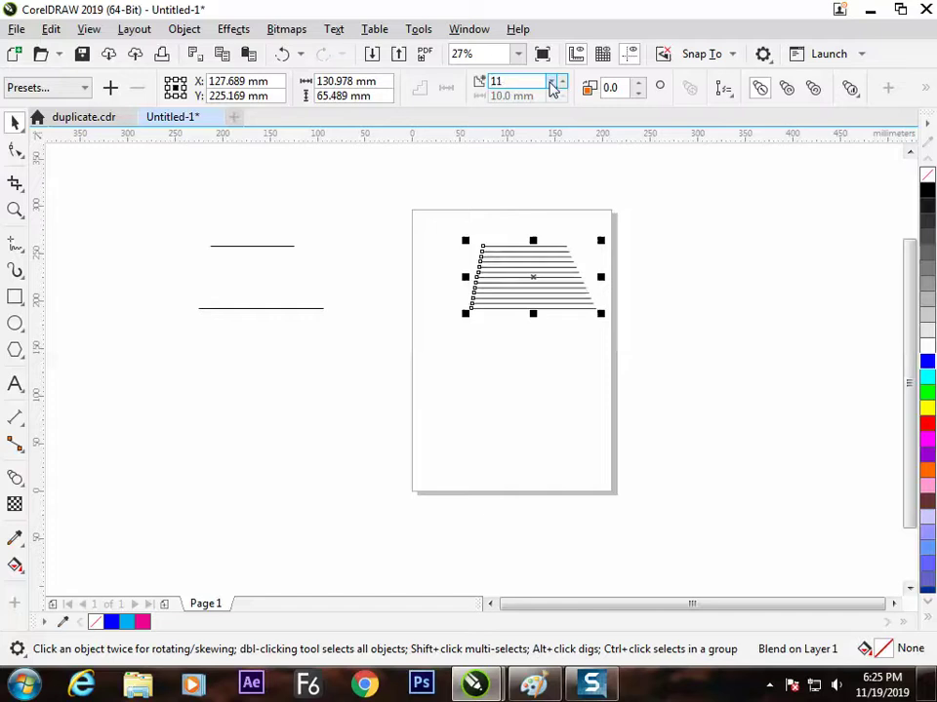
click(552, 87)
click(552, 87)
click(552, 87)
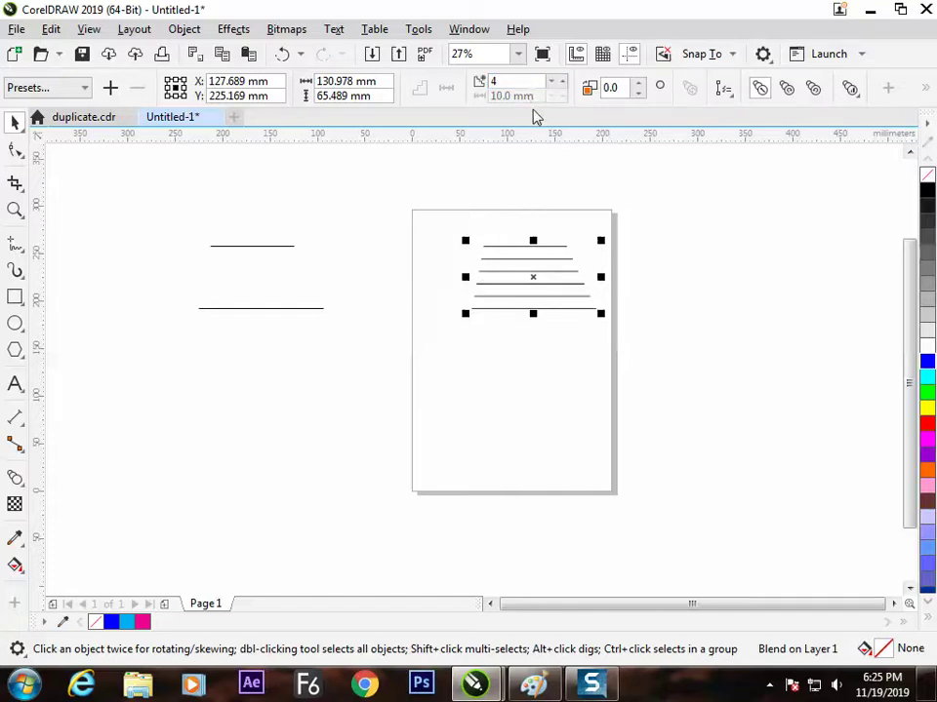
Spread the blend by moving its upper control line to about Y 291 mm and its lower one to about Y 67 mm.
click(518, 246)
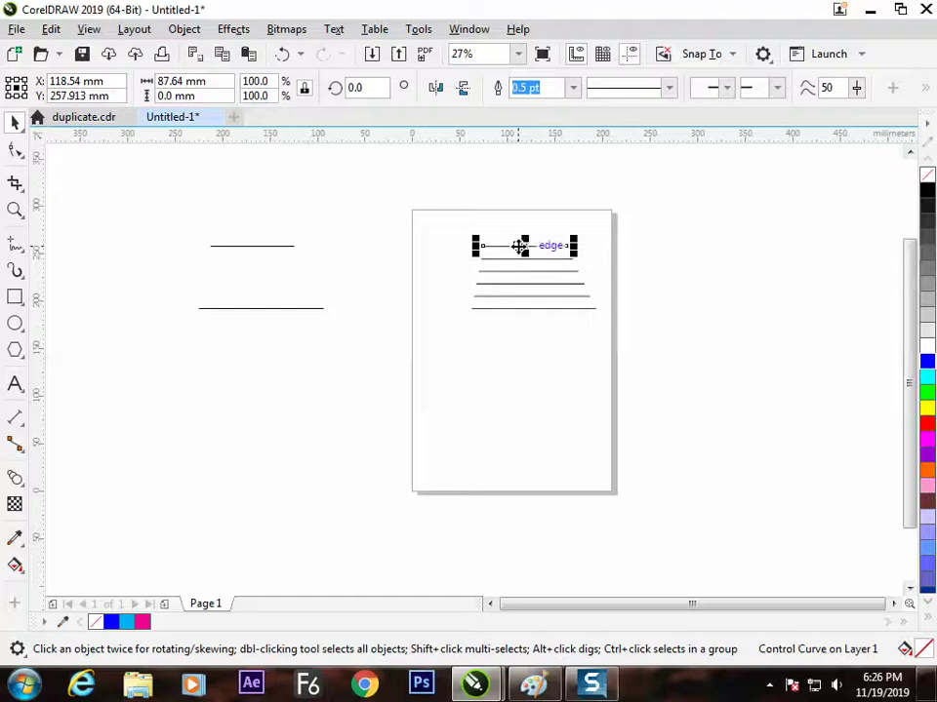
mouse_move(512, 247)
mouse_down()
mouse_move(513, 215)
mouse_move(512, 240)
mouse_up()
drag(521, 314, 523, 426)
drag(520, 244, 527, 218)
Examine the blend by selecting the whole group, the upper control line, and the lower control line in turn.
click(547, 265)
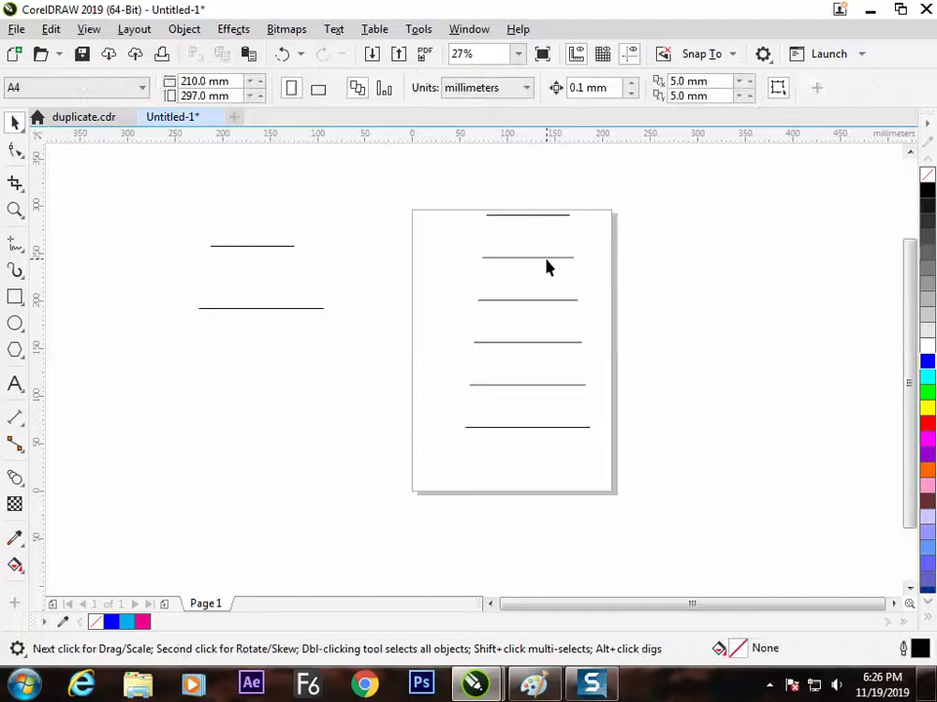
click(541, 274)
click(536, 272)
click(535, 258)
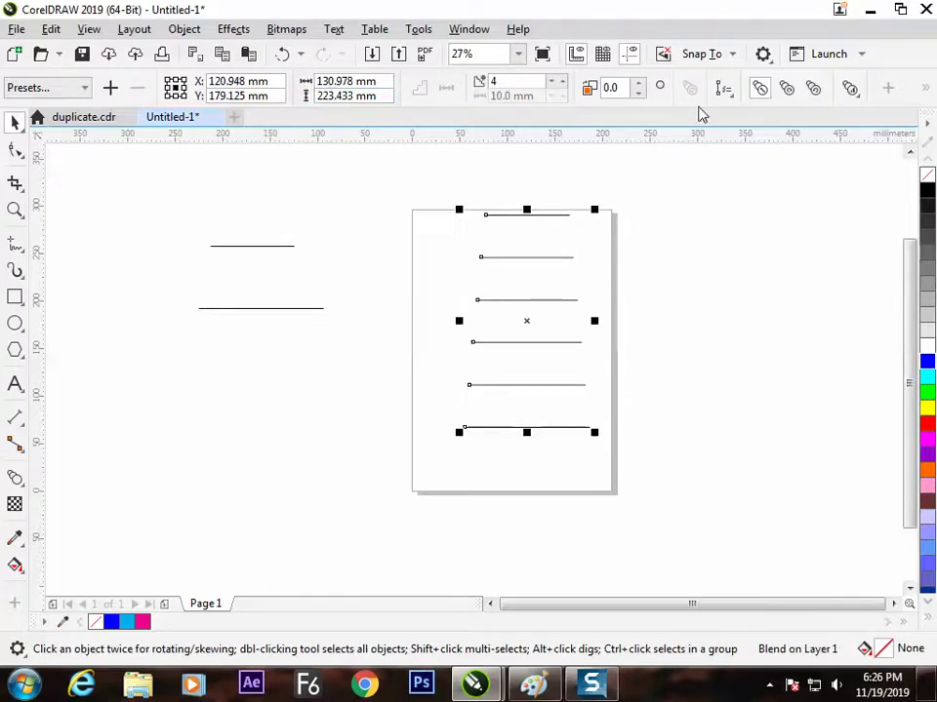
click(686, 267)
click(558, 215)
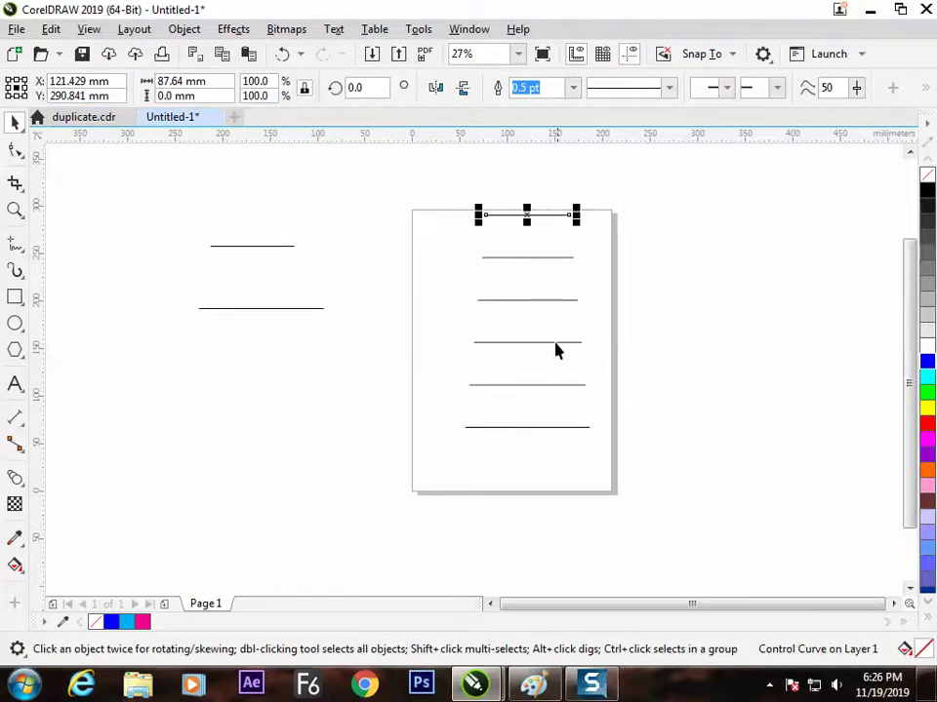
click(544, 436)
click(542, 429)
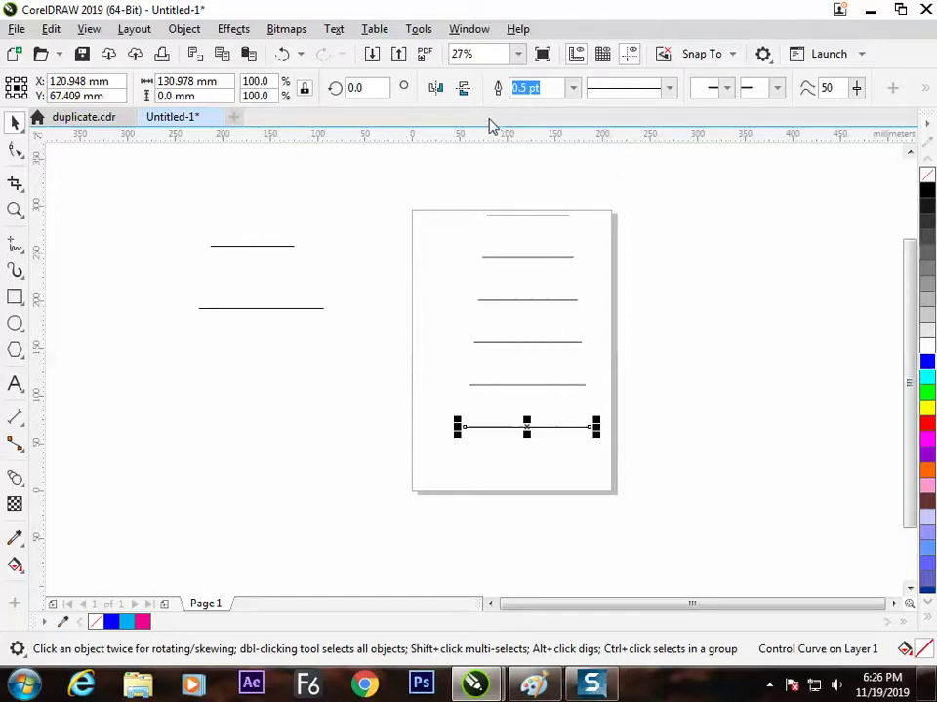
Set the blend's upper control line to a 16 pt outline width and a red outline colour.
click(503, 215)
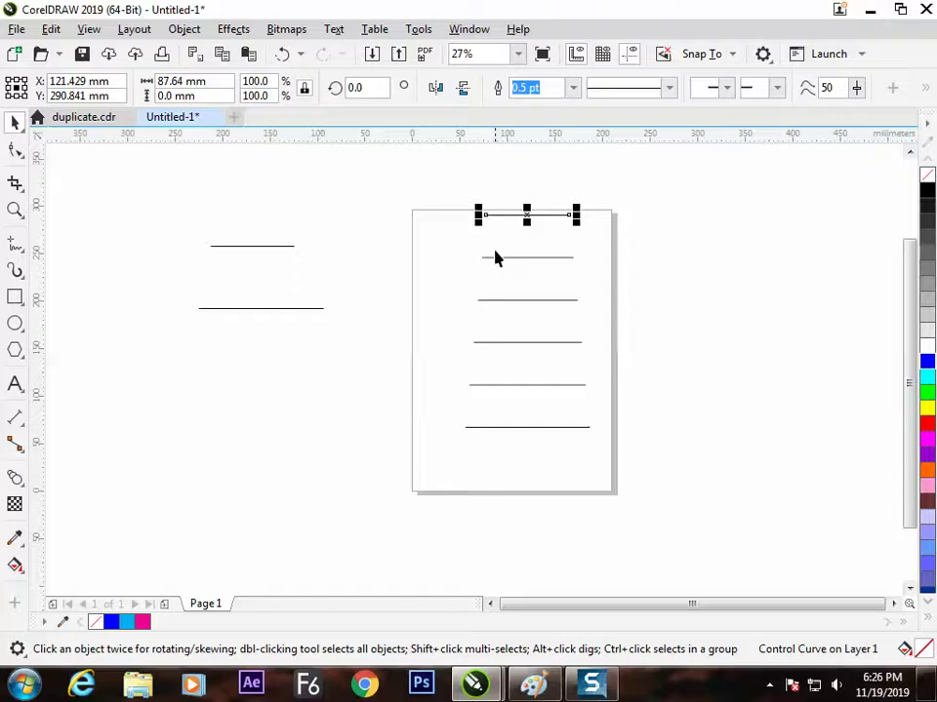
click(573, 88)
click(538, 228)
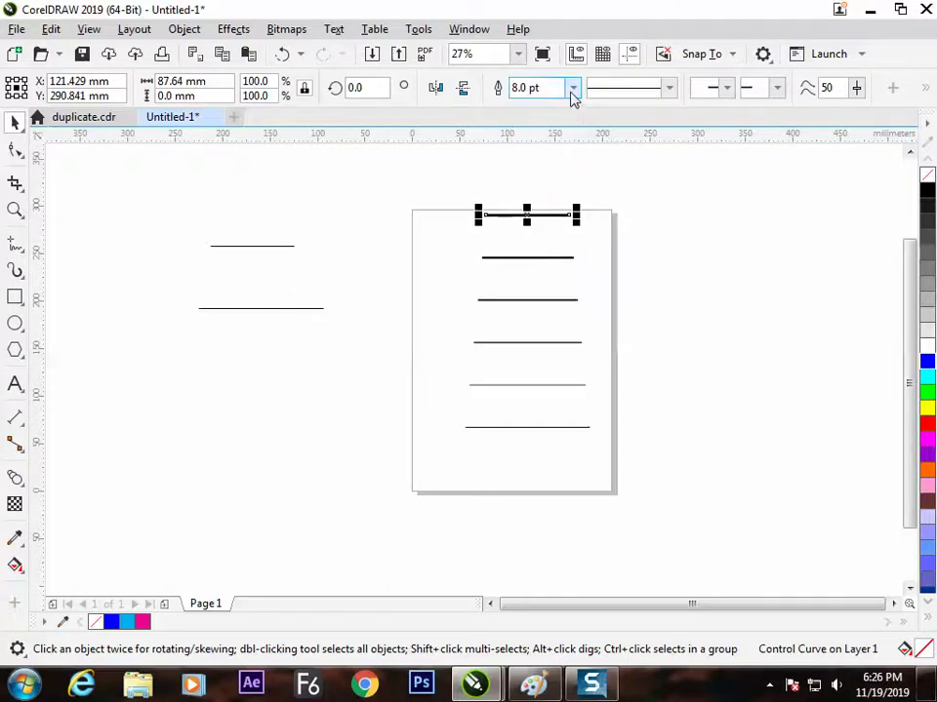
click(573, 88)
click(544, 273)
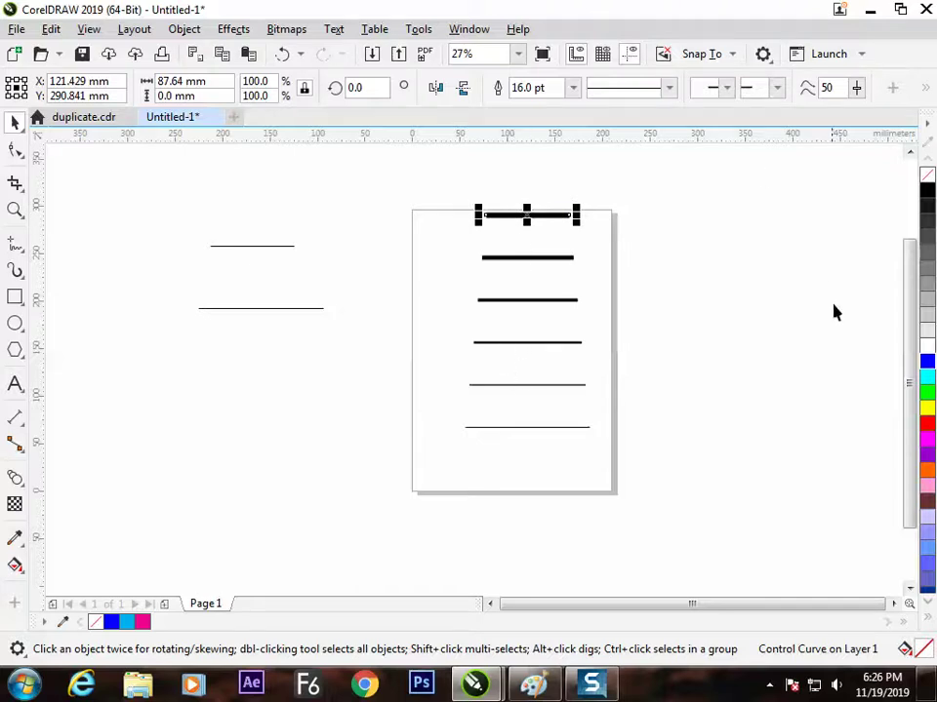
right_click(928, 423)
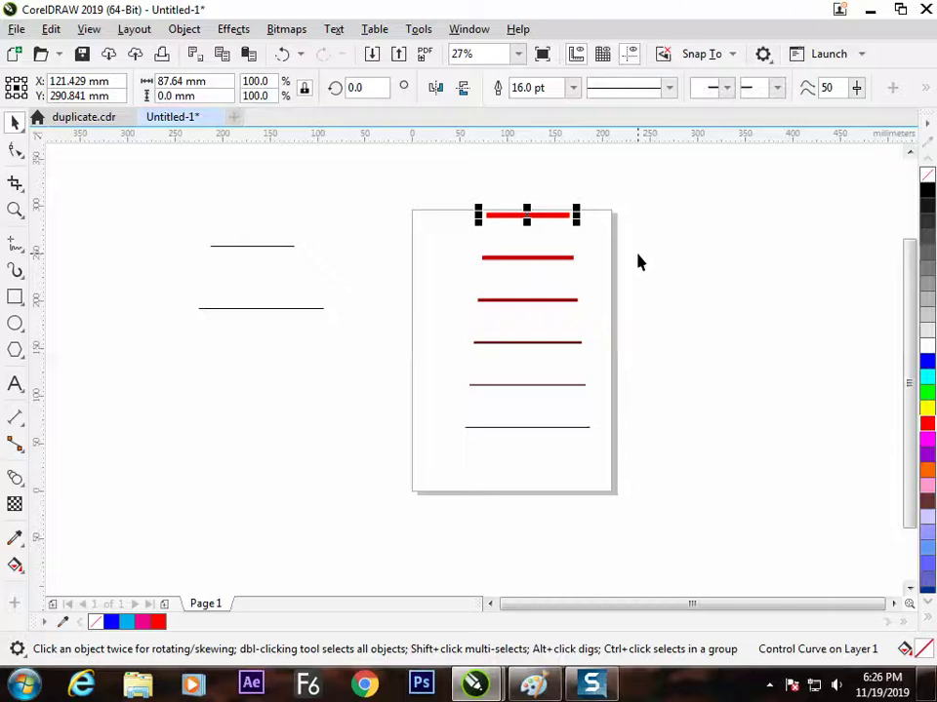
Give the upper control line a widely spaced dotted line style and the lower control line a closely spaced dotted style.
click(668, 88)
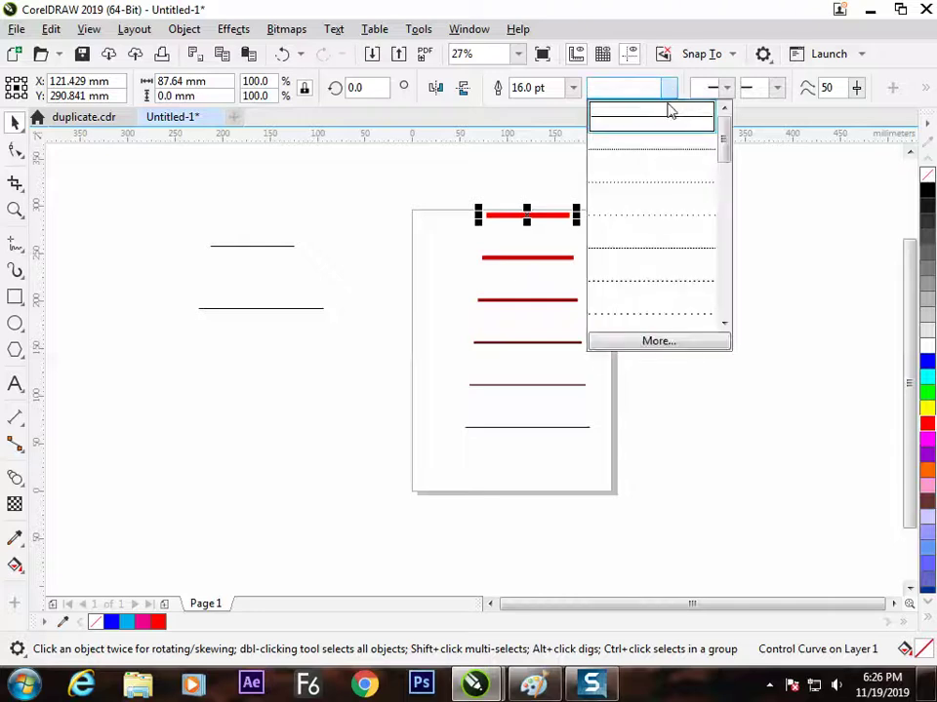
click(655, 161)
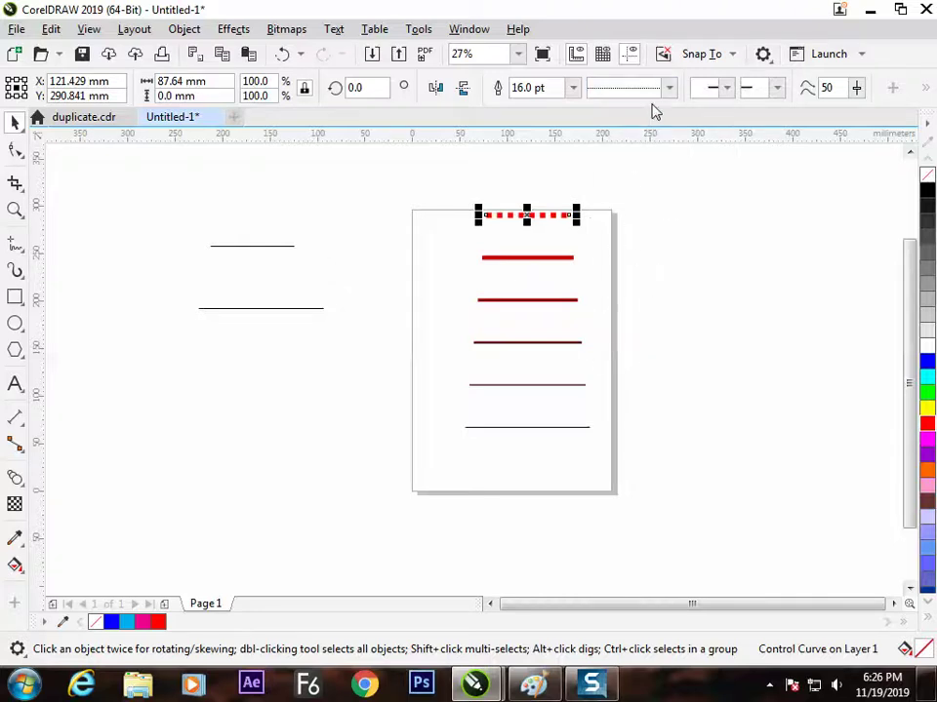
click(669, 88)
click(655, 188)
click(583, 427)
click(668, 88)
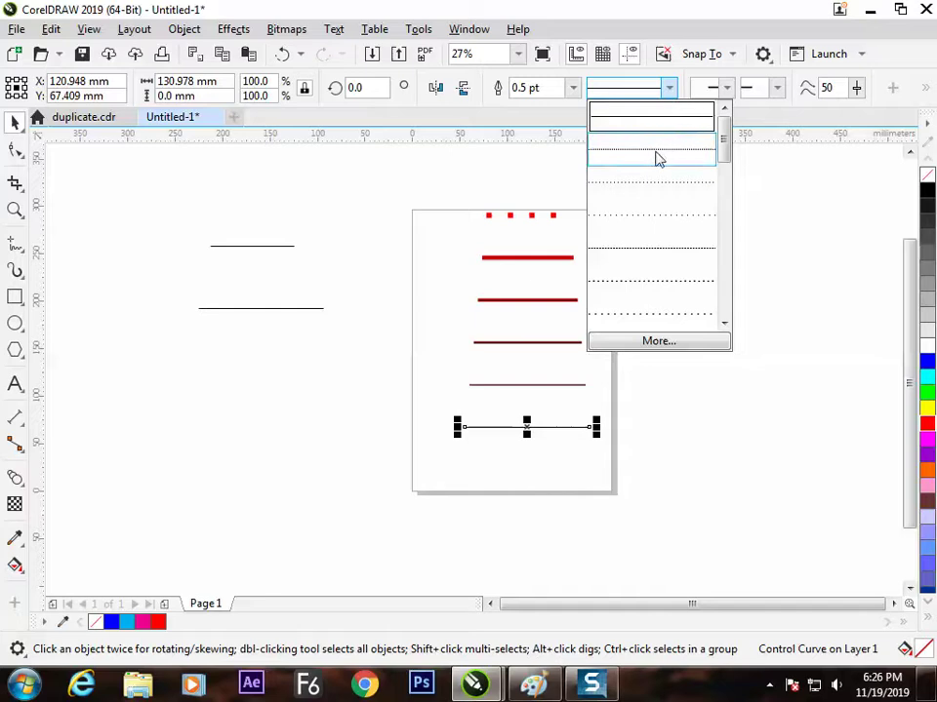
click(657, 158)
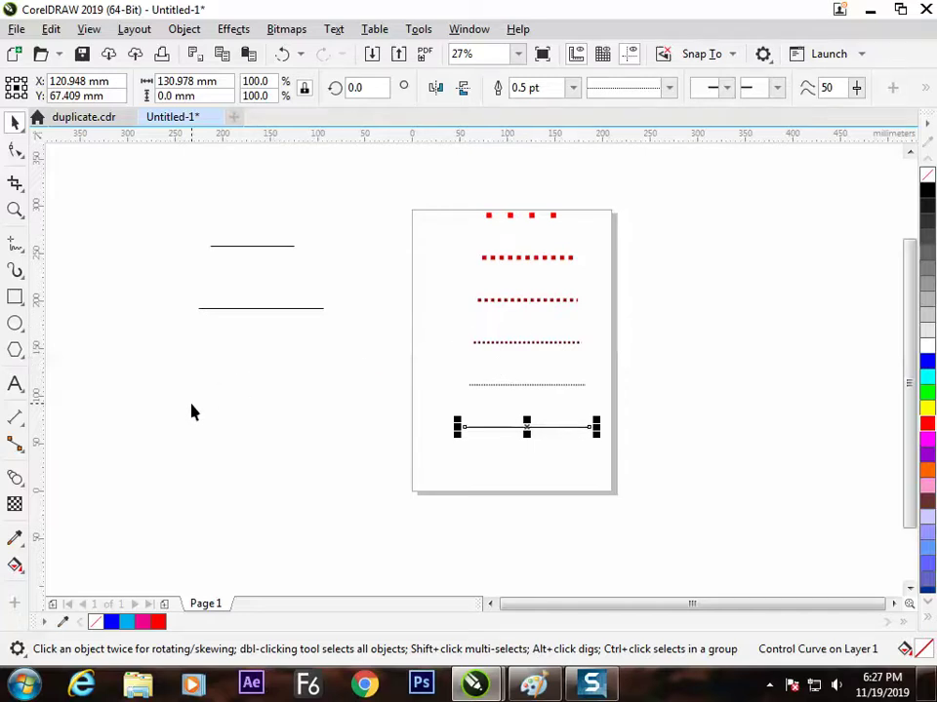
Set the line style of the blend's upper and lower control lines back to solid.
drag(460, 188, 586, 506)
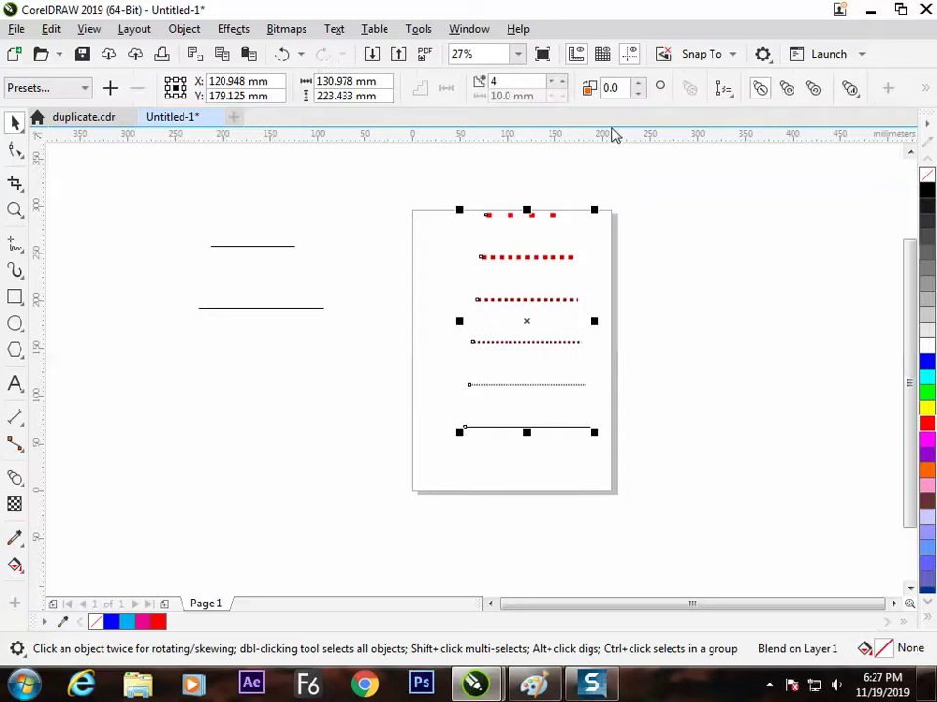
click(601, 186)
click(571, 213)
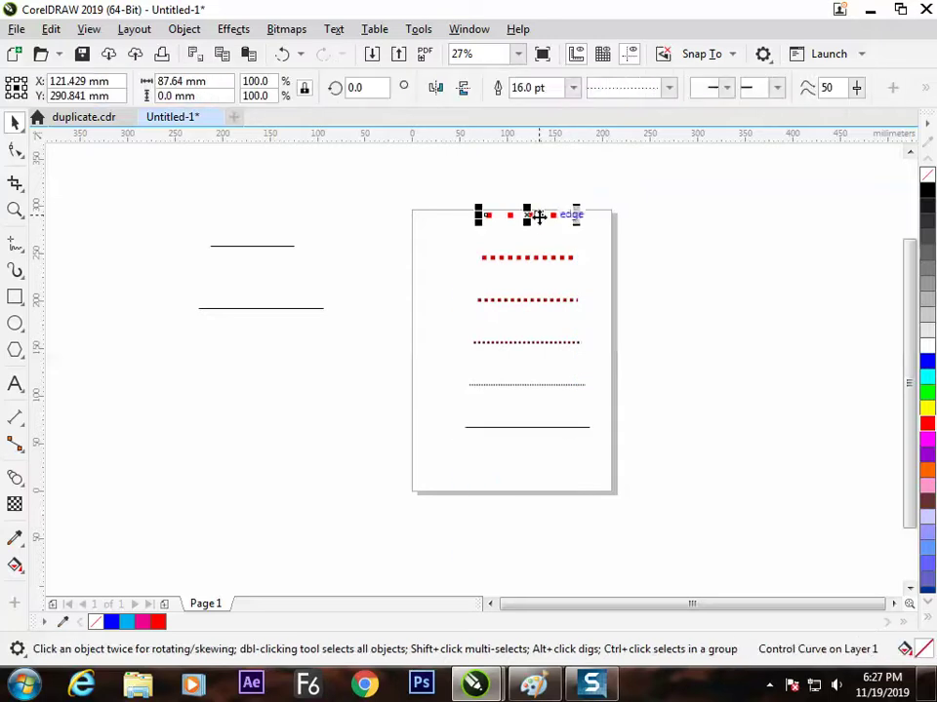
click(656, 90)
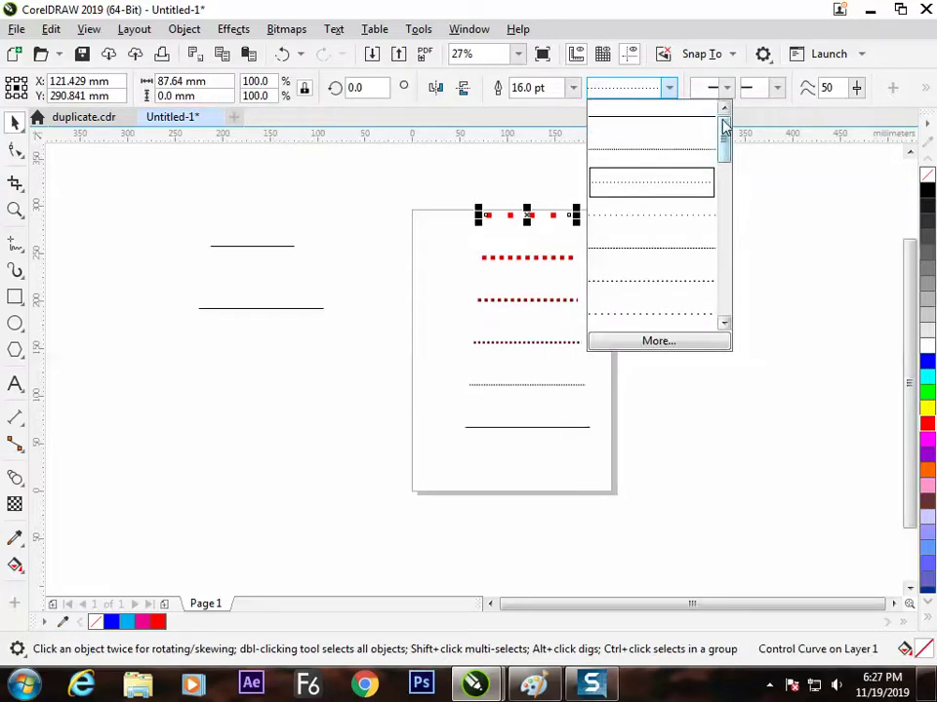
click(697, 125)
click(583, 428)
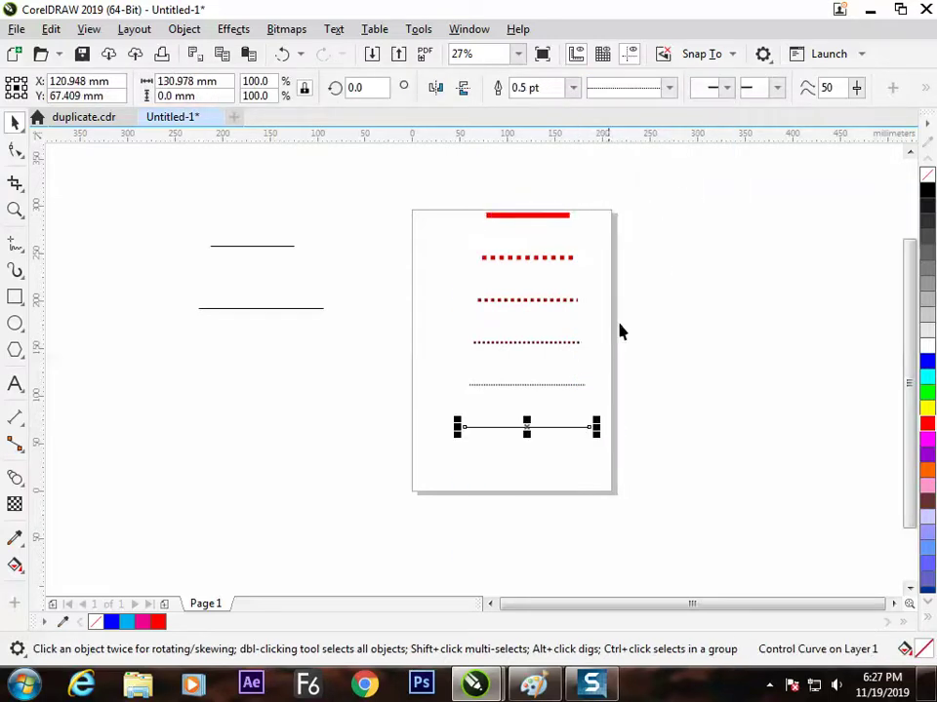
click(670, 89)
click(682, 129)
click(625, 359)
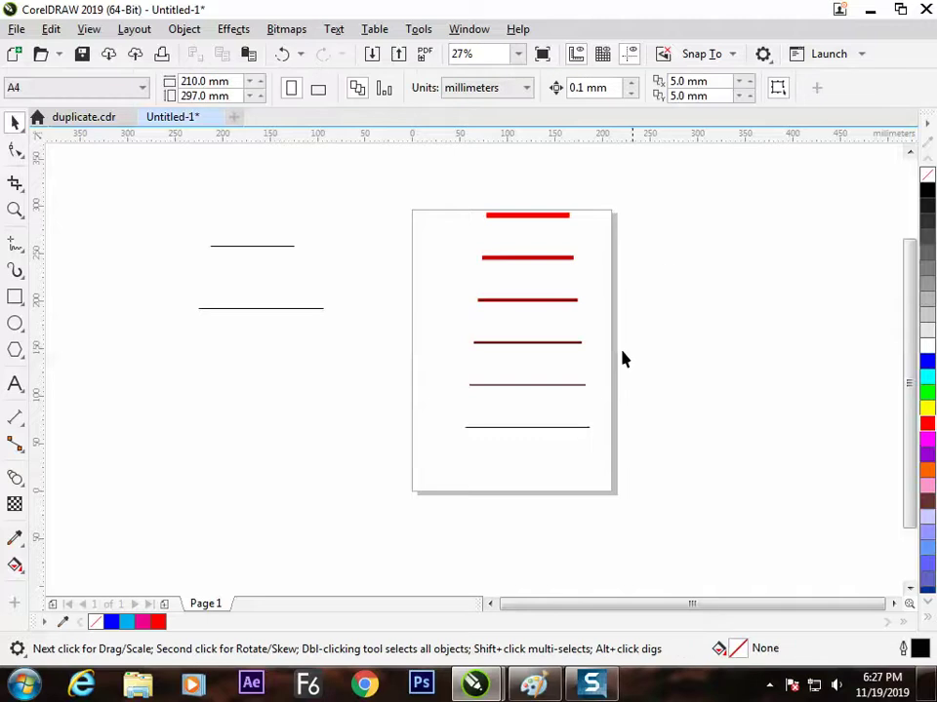
With the Shape tool, move the upper line's right end node down past the page edge and the lower line's right end node slightly up.
click(533, 216)
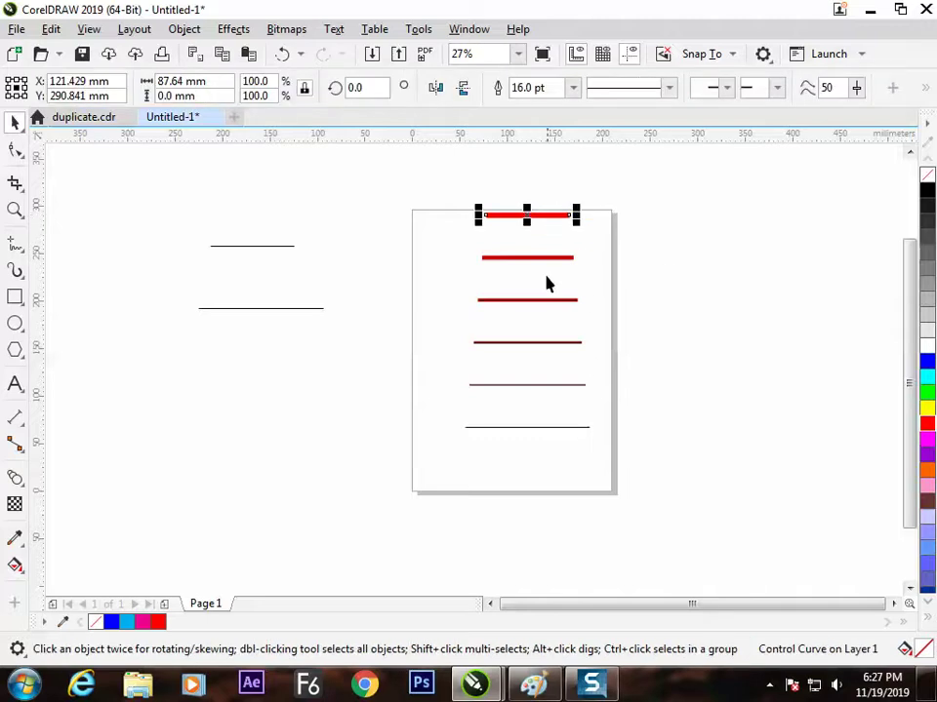
click(16, 149)
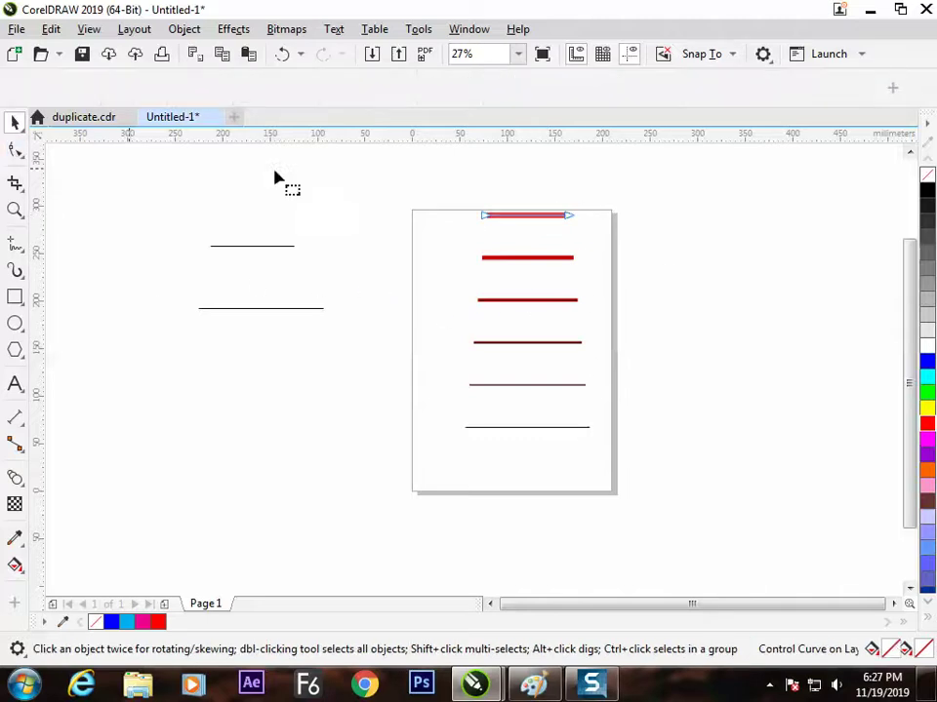
drag(570, 216, 622, 364)
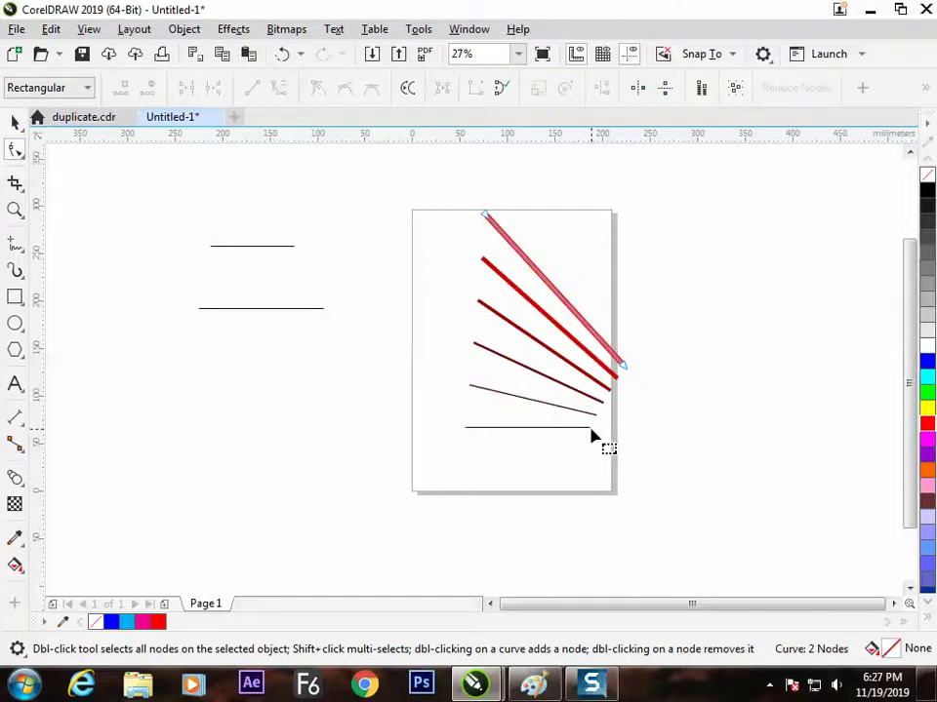
click(590, 428)
drag(590, 432, 606, 403)
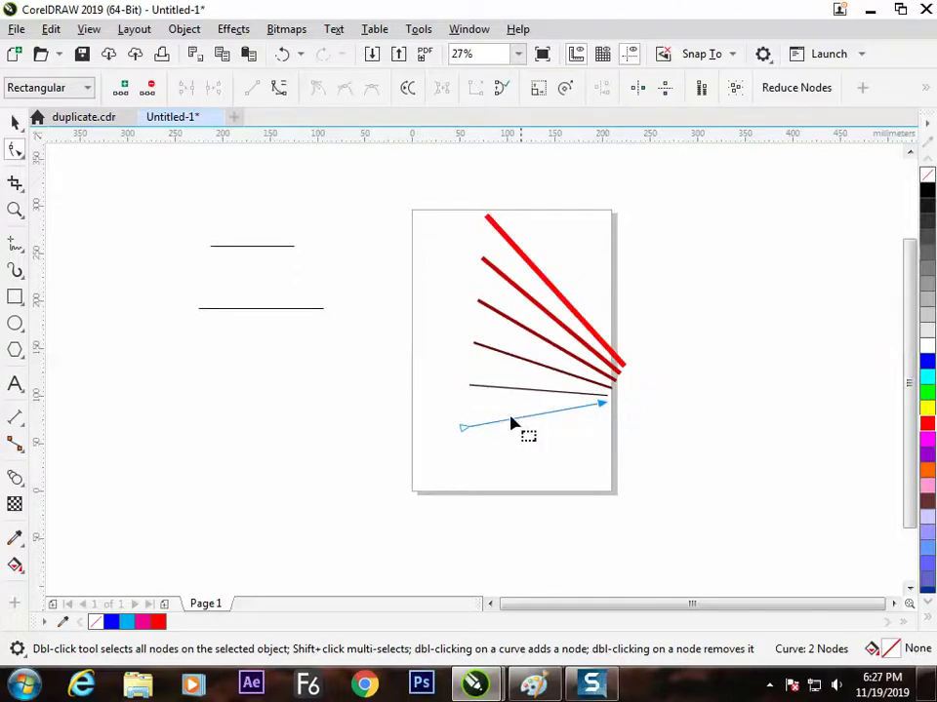
Move the lower control line's left end node past the page's left edge, convert the line to a curve and bend it into an S shape.
drag(452, 397, 402, 398)
click(601, 403)
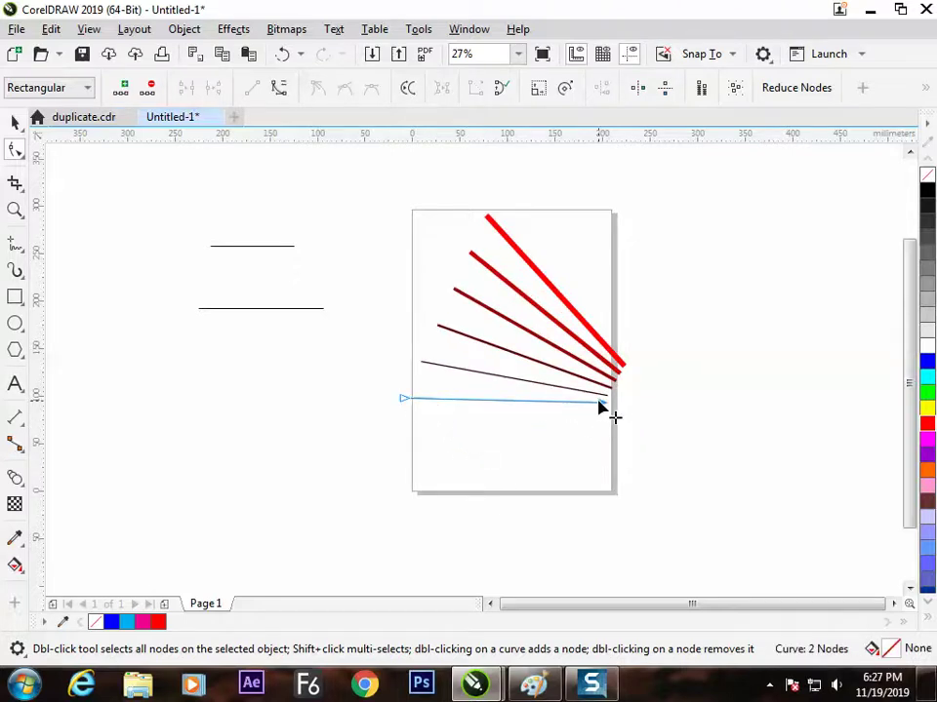
click(278, 87)
drag(487, 401, 374, 407)
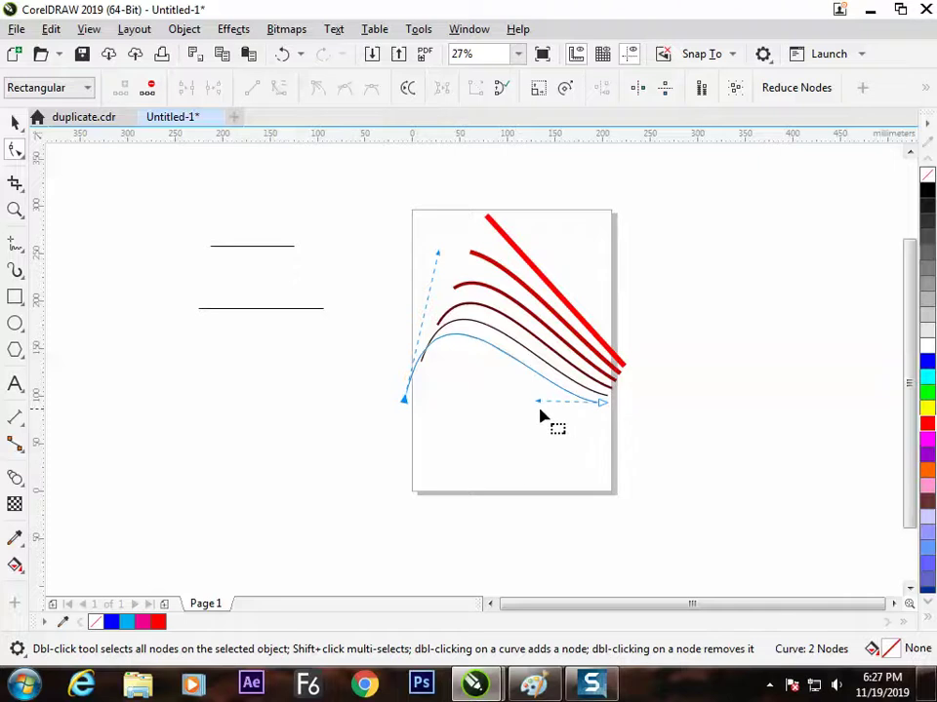
drag(537, 402, 521, 459)
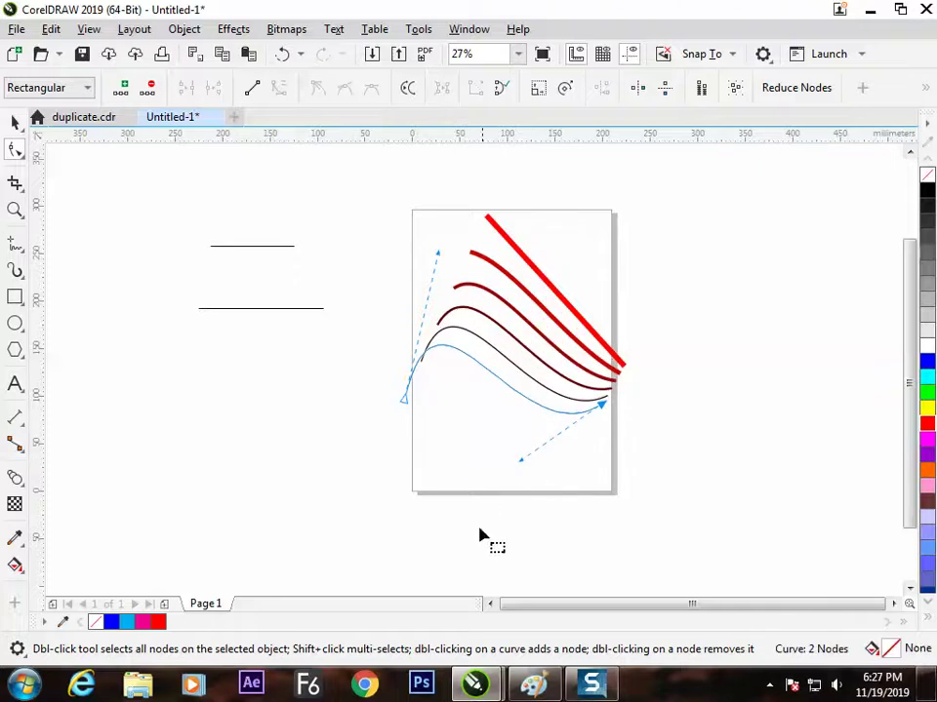
click(15, 121)
click(110, 252)
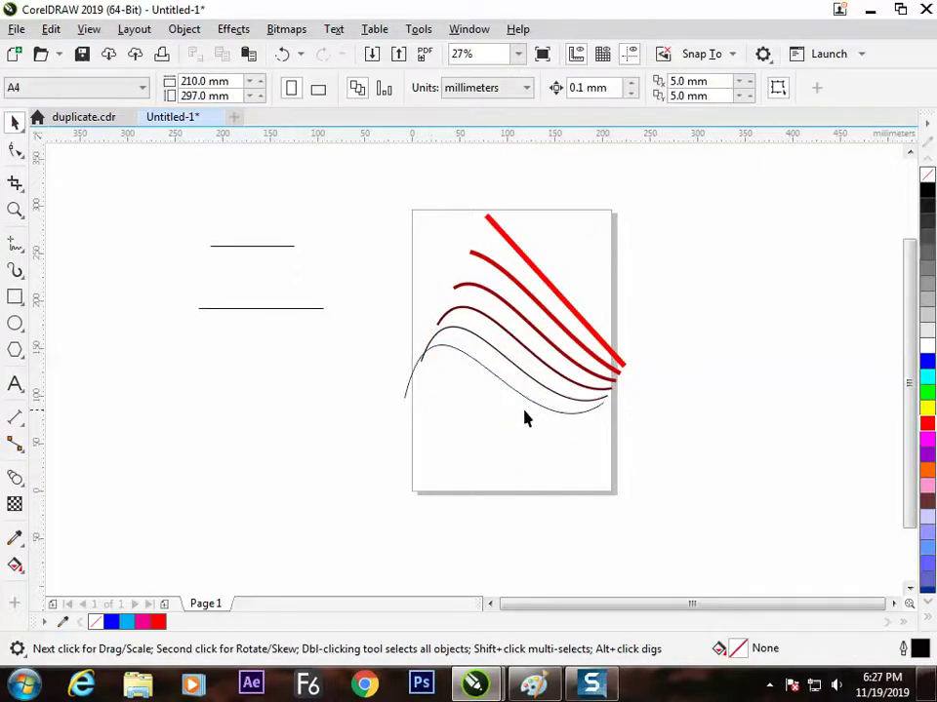
Move the red control line up and left beyond the page's upper edge and the lower control curve slightly down.
click(406, 395)
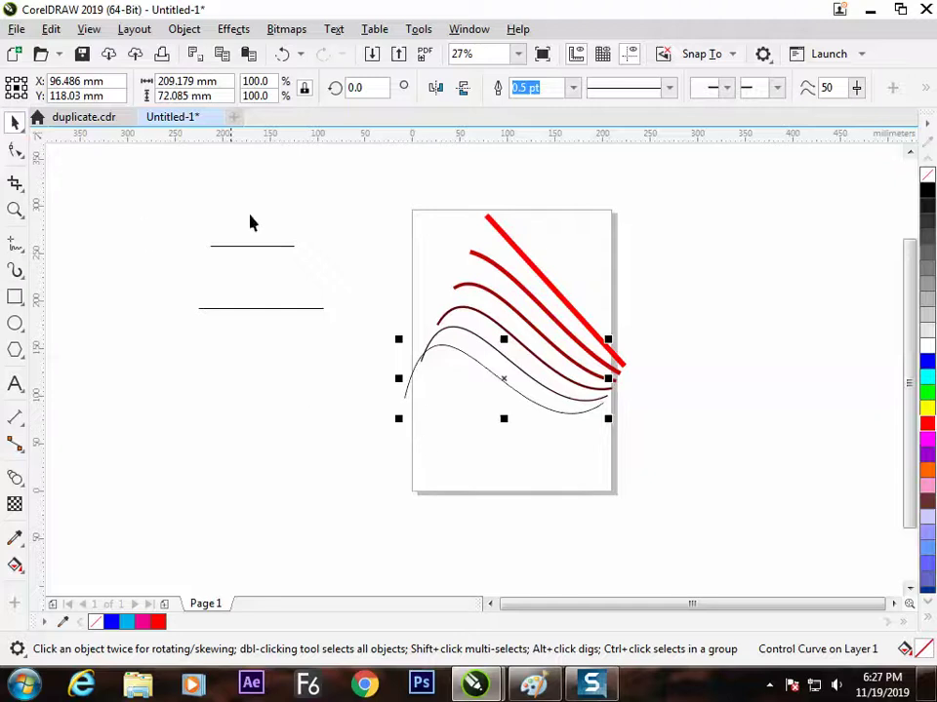
click(589, 317)
drag(569, 313, 536, 316)
click(551, 314)
click(541, 292)
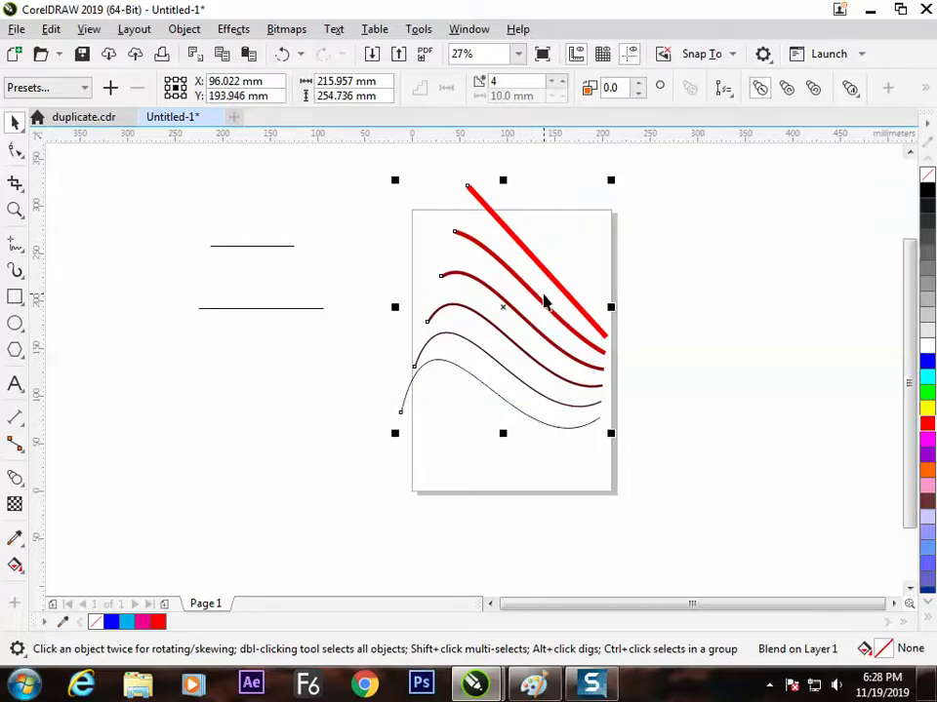
Break the blend apart and ungroup its four intermediate curves.
click(183, 30)
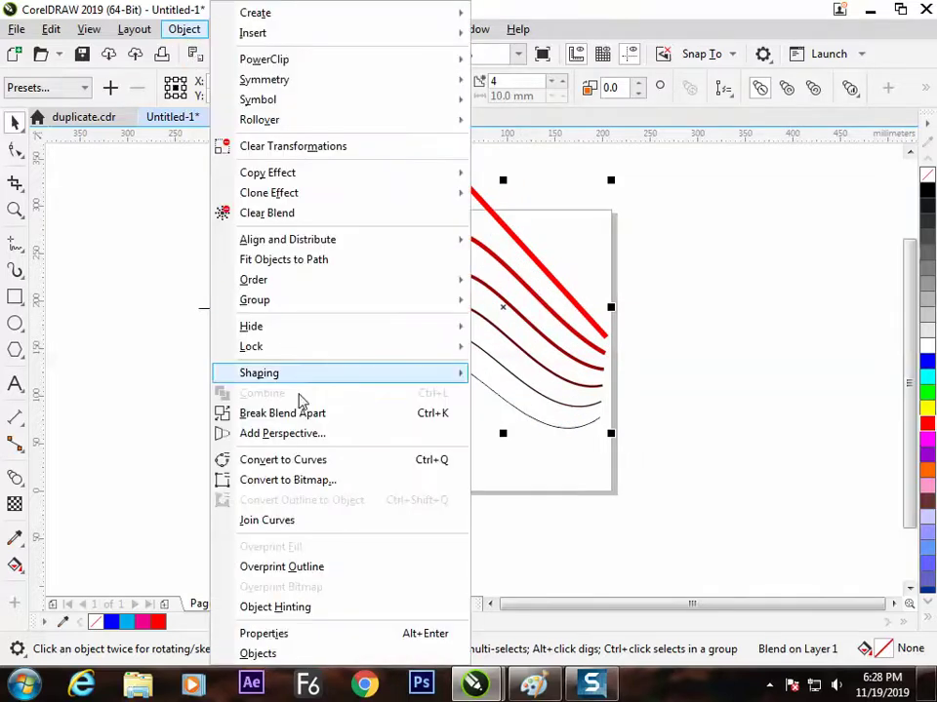
click(303, 411)
click(657, 325)
click(576, 309)
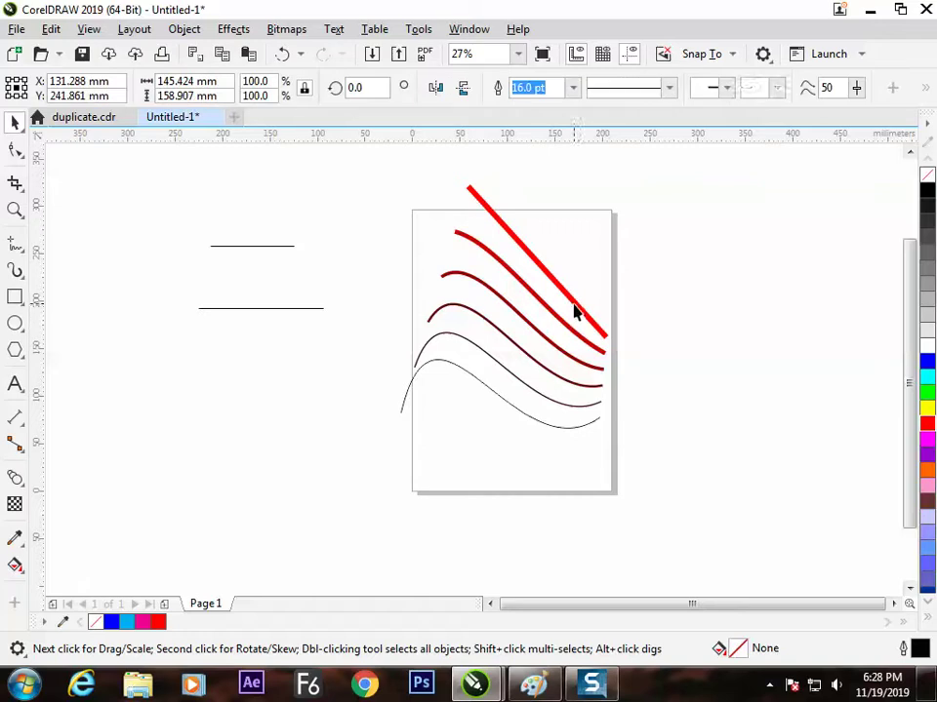
click(545, 311)
key(ctrl+g)
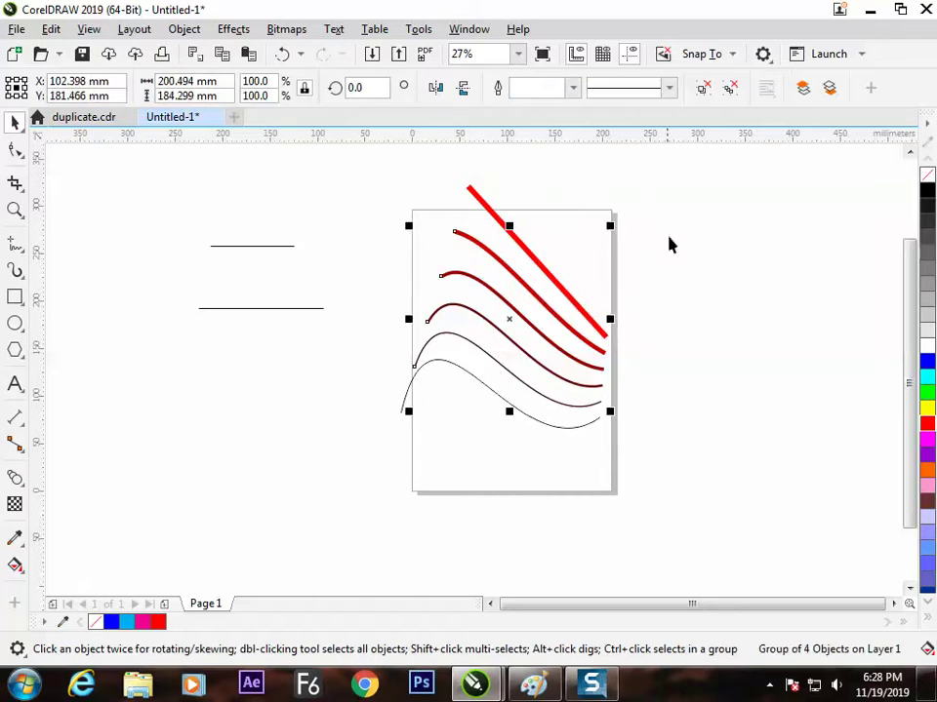
click(704, 88)
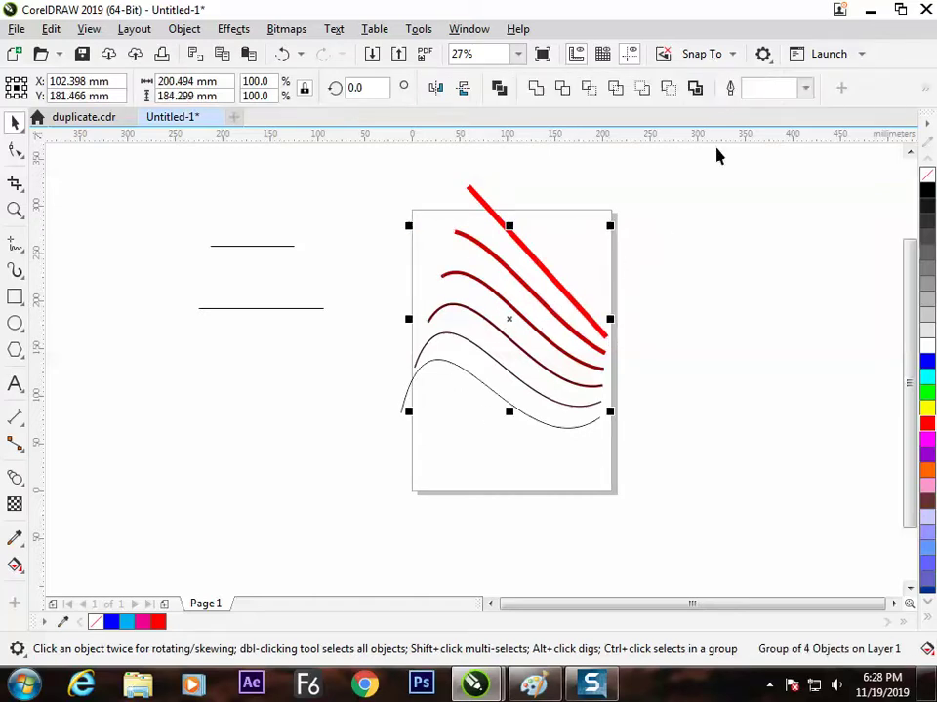
click(715, 152)
Try moving the uppermost intermediate curve off to the right of the page, and undo the move.
click(539, 293)
drag(546, 306, 648, 352)
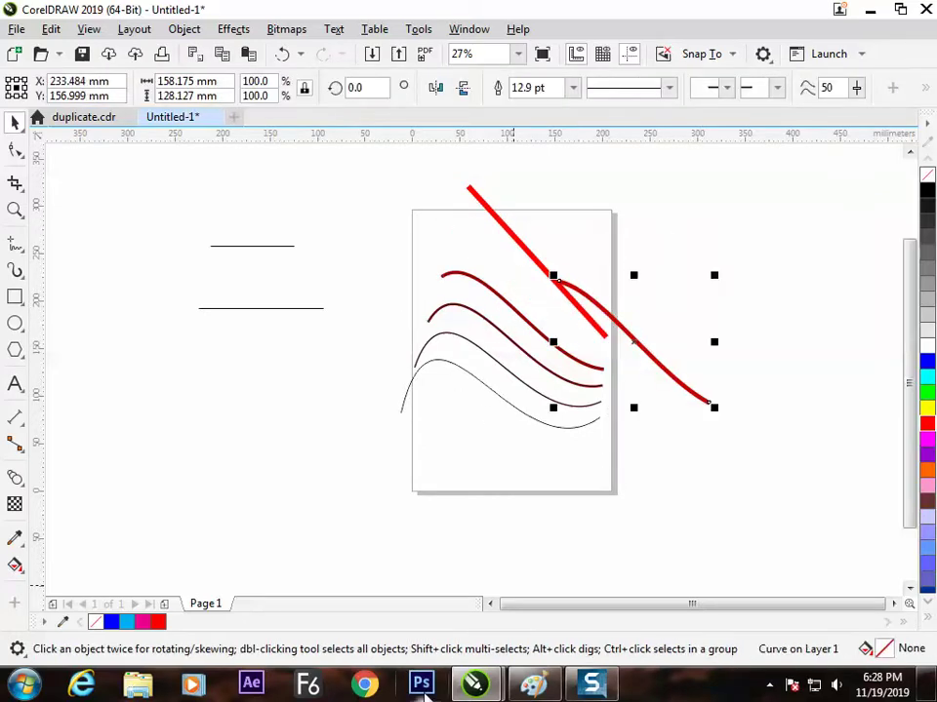
key(ctrl+z)
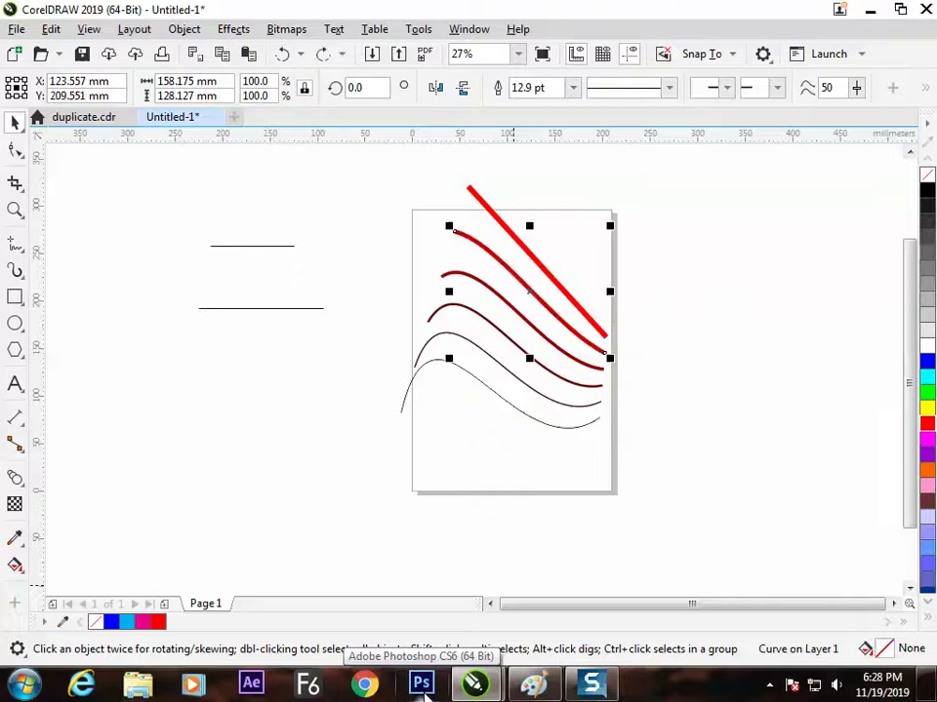
click(711, 301)
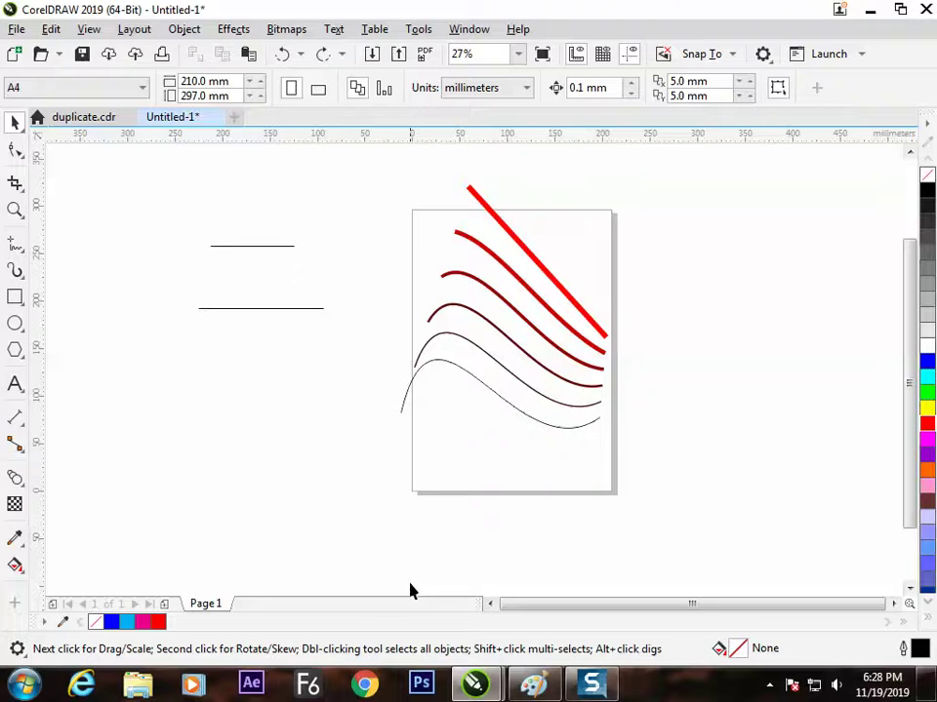
drag(405, 478, 407, 480)
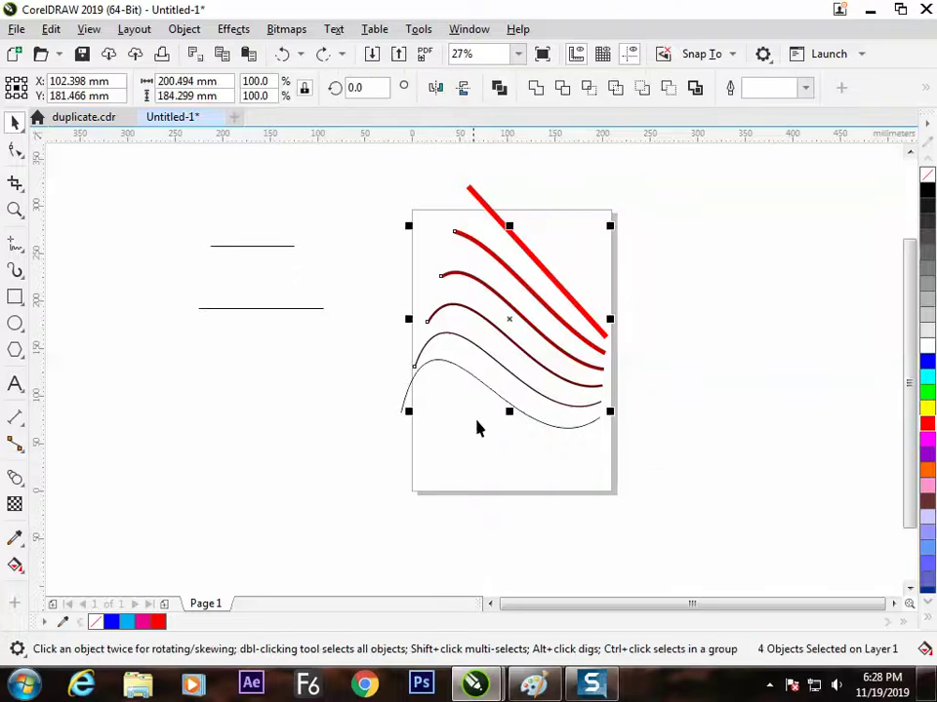
click(395, 383)
drag(406, 178, 673, 483)
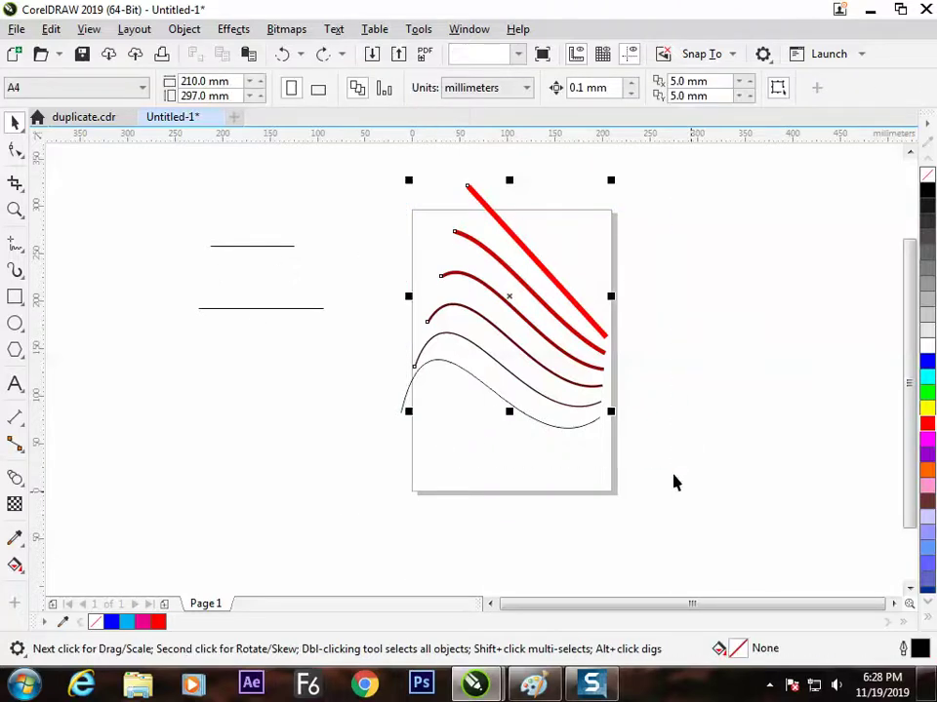
drag(540, 298, 200, 478)
click(315, 363)
key(ctrl+z)
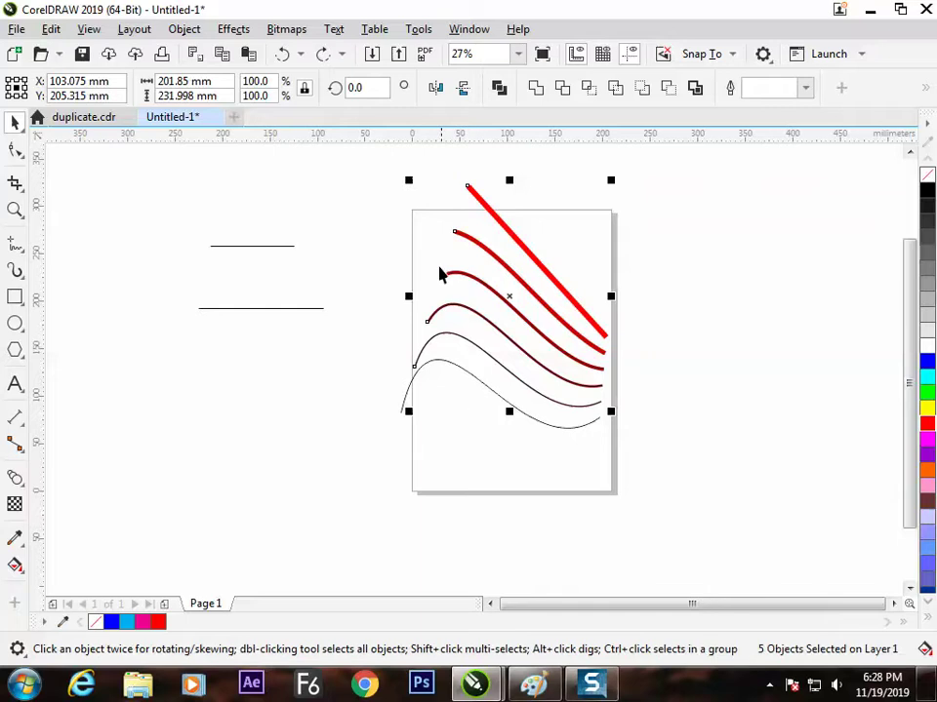
Move all six separated lines off the page to its lower left and copy the two horizontal lines onto the page.
drag(365, 167, 653, 439)
drag(554, 278, 225, 429)
click(178, 215)
drag(177, 214, 330, 320)
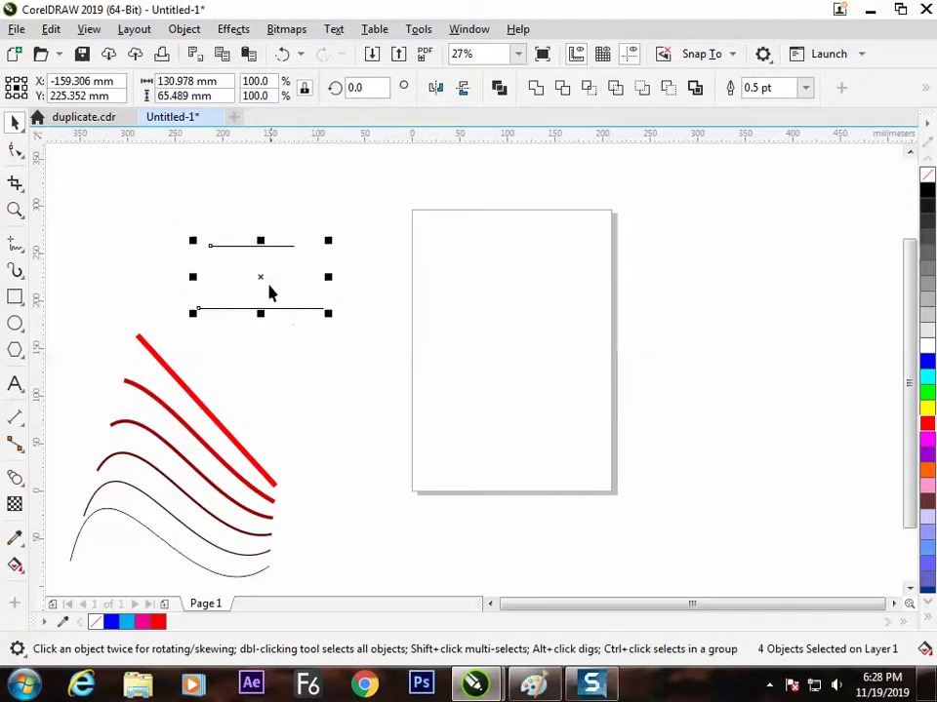
drag(262, 274, 512, 305)
Blend the two horizontal lines on the page with 20 steps.
click(15, 477)
click(15, 122)
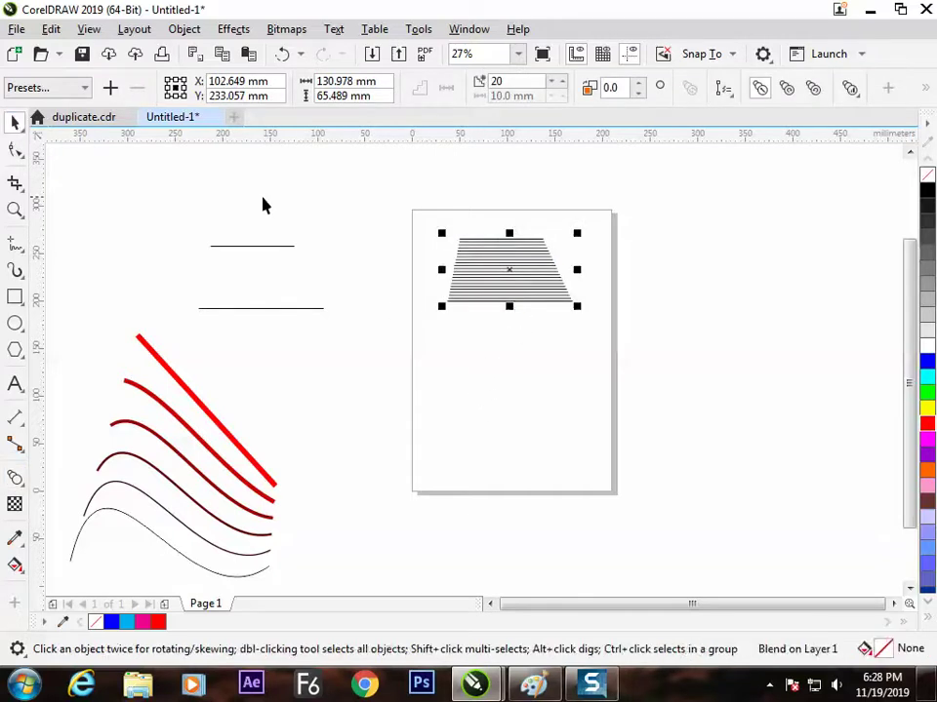
click(264, 203)
click(508, 299)
click(513, 332)
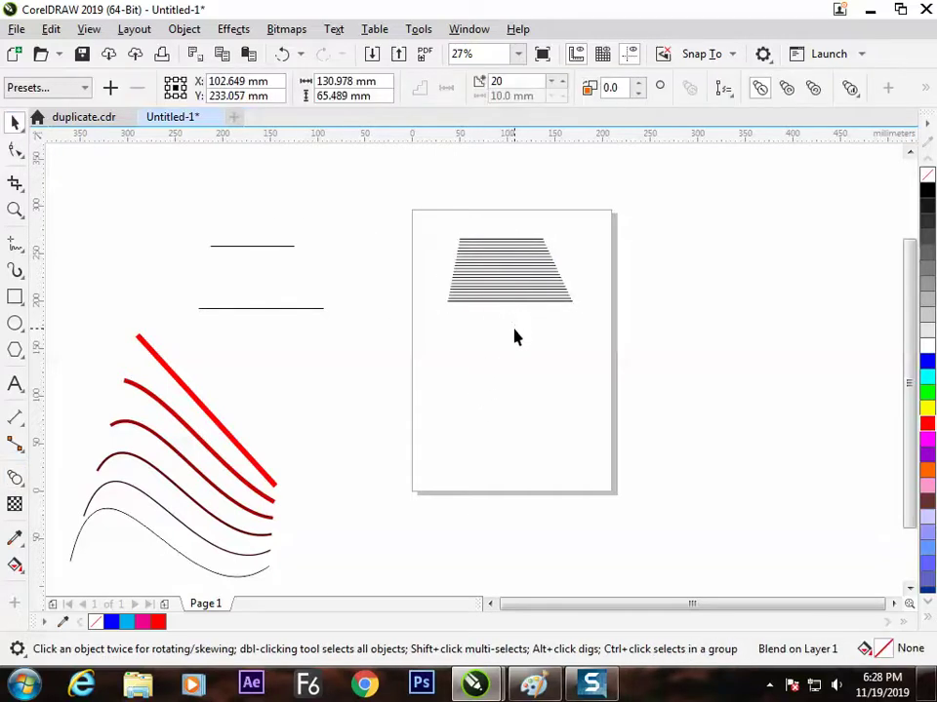
Try moving the blend's lower control line down towards the page's bottom edge, and undo the move.
click(512, 302)
drag(510, 305, 505, 445)
click(609, 364)
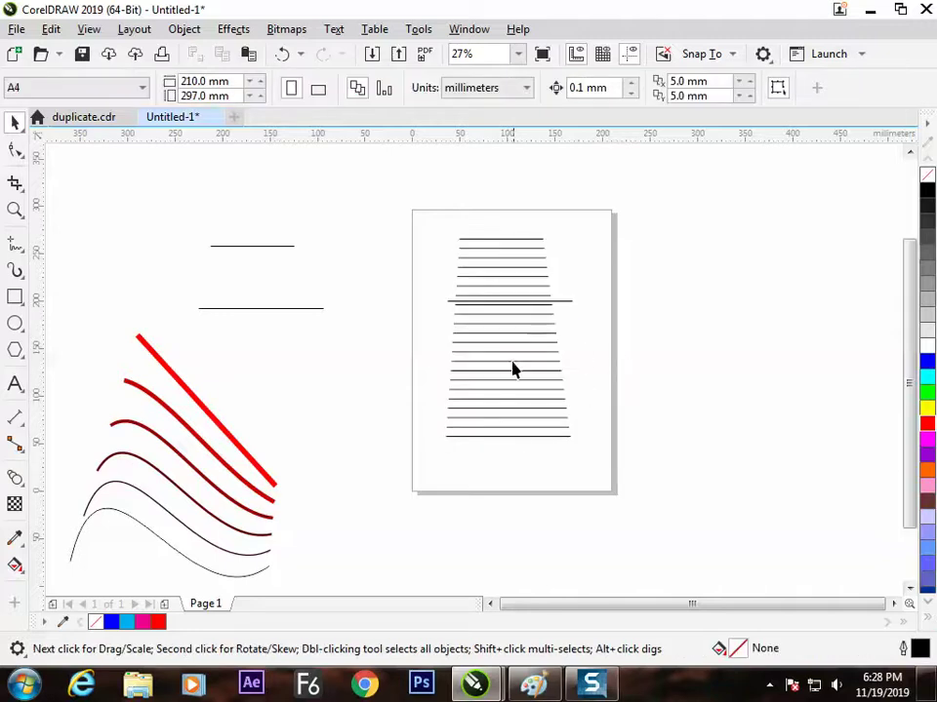
key(ctrl+z)
Move the blend off the page to its right and delete the two duplicate lines left on the page.
click(522, 435)
drag(511, 293, 706, 275)
drag(481, 215, 523, 378)
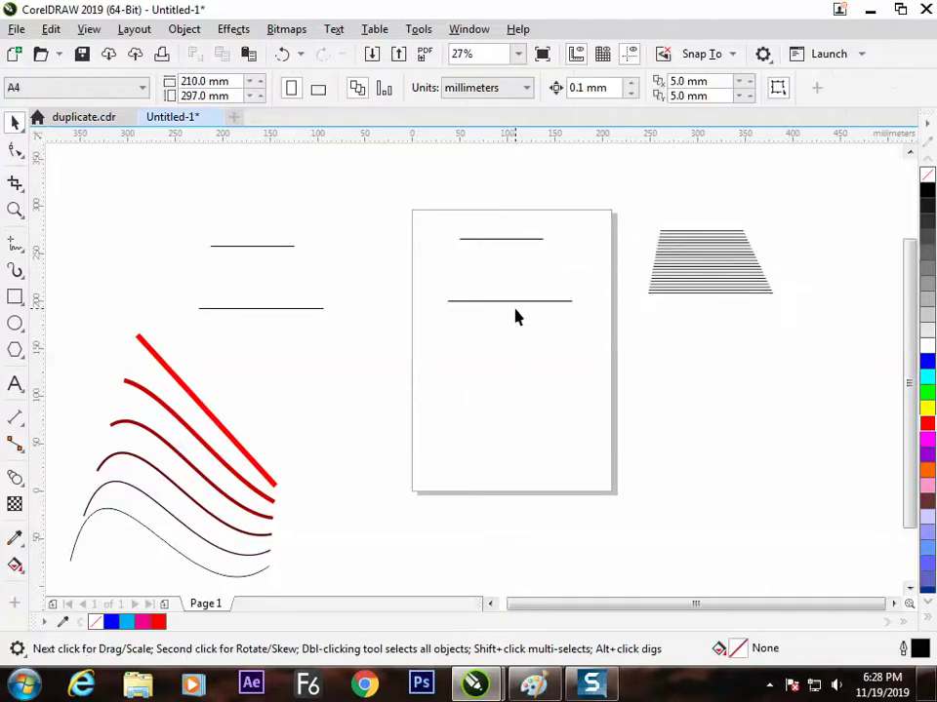
click(514, 301)
key(Delete)
click(502, 238)
key(Delete)
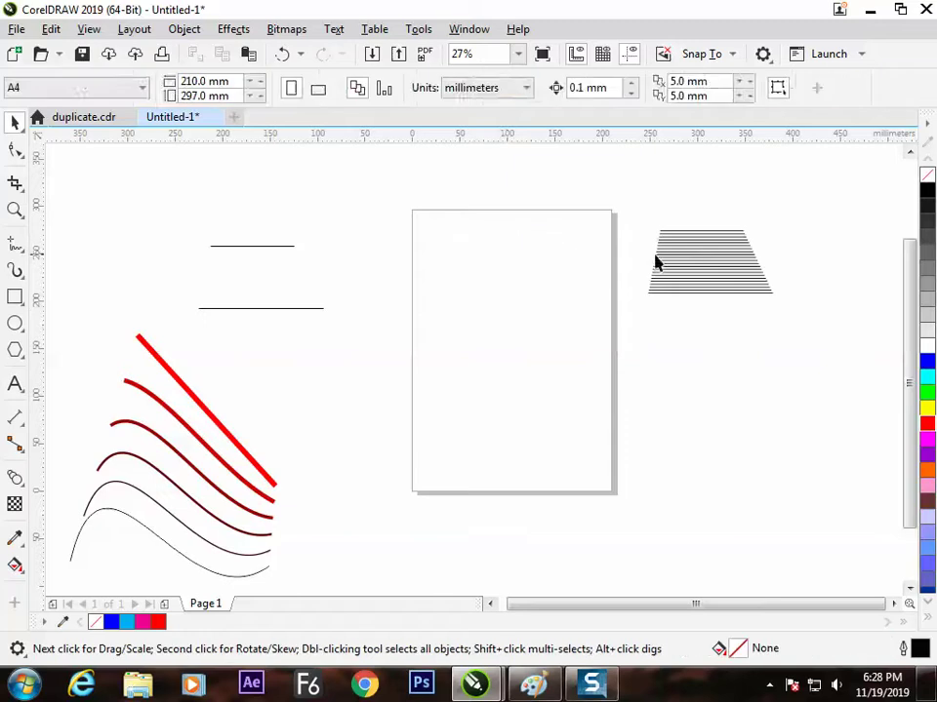
Move the blend back onto the page and lower its bottom control line so the blend is about 184 mm tall.
drag(714, 260, 512, 237)
click(509, 313)
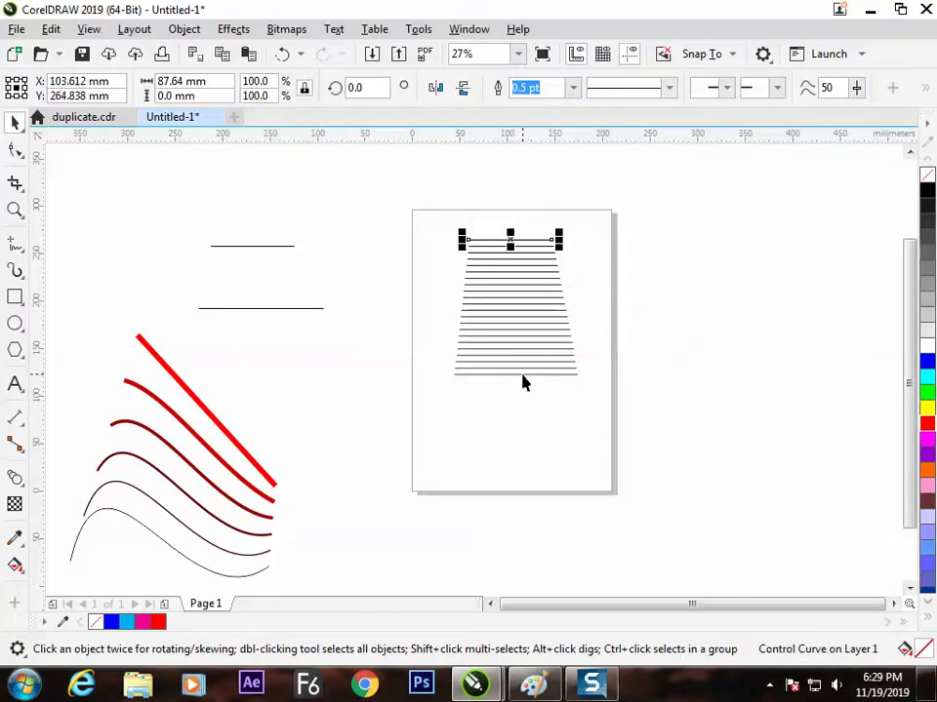
click(516, 373)
drag(518, 379, 518, 413)
click(540, 480)
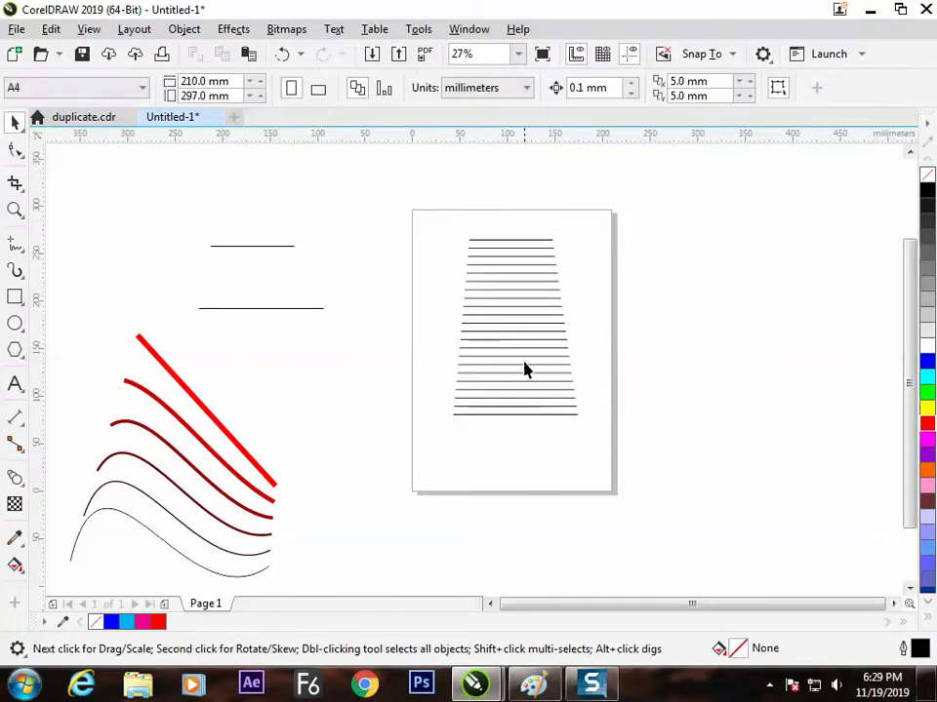
click(518, 329)
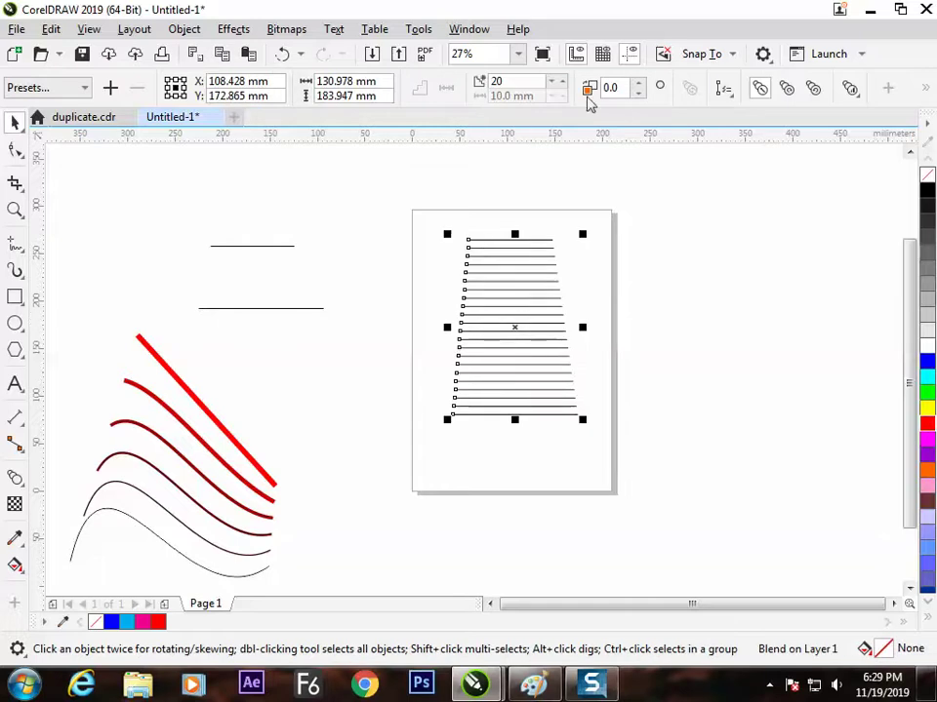
click(723, 89)
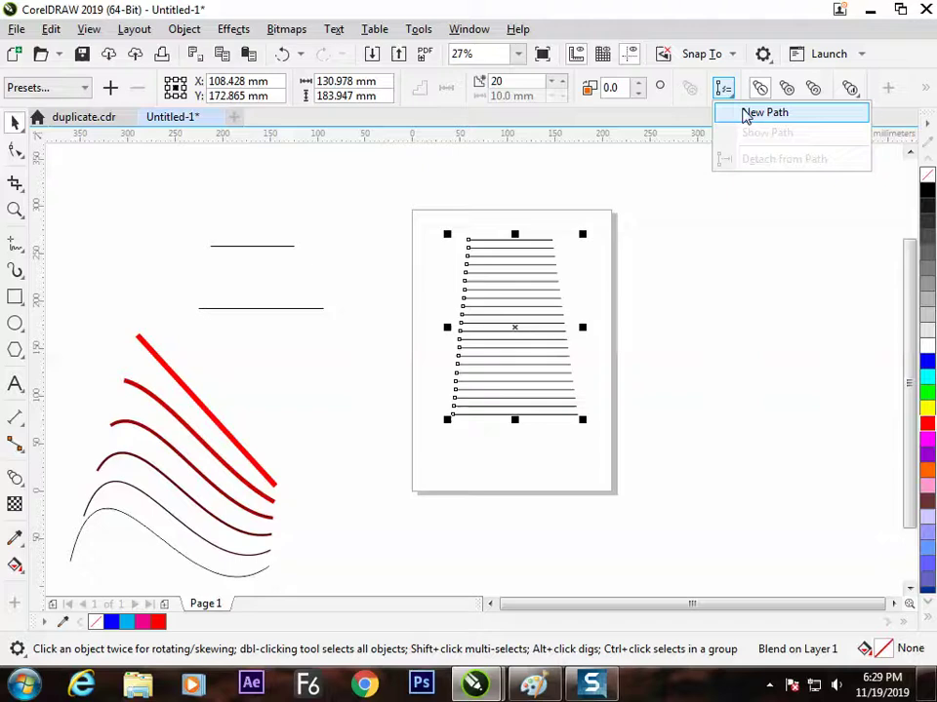
click(746, 113)
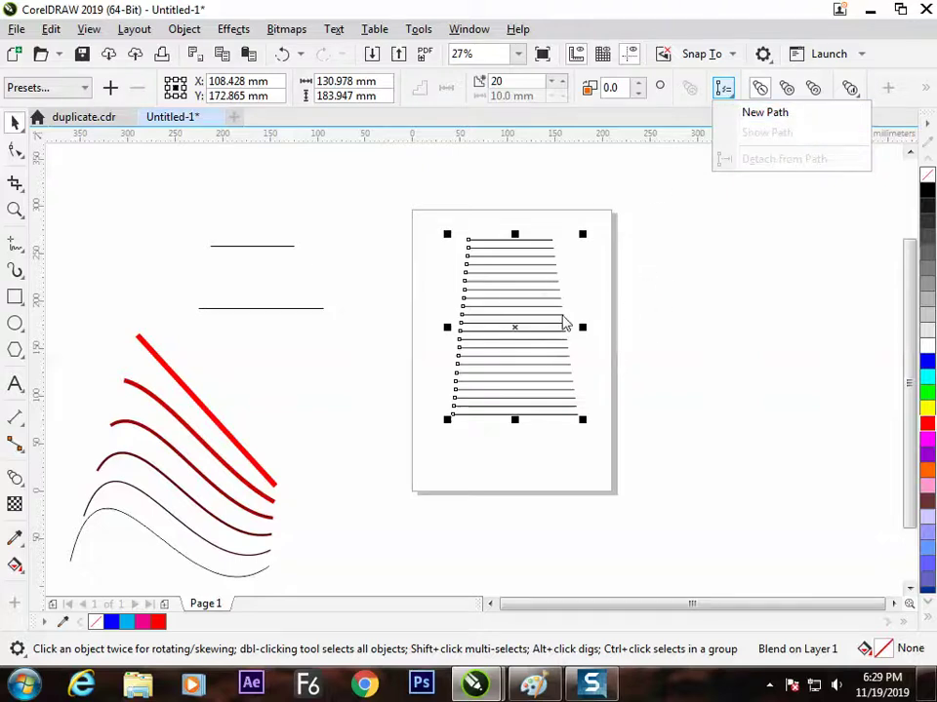
Draw a wavy vertical freehand curve about 51 mm wide and 304 mm tall to the right of the page.
click(17, 244)
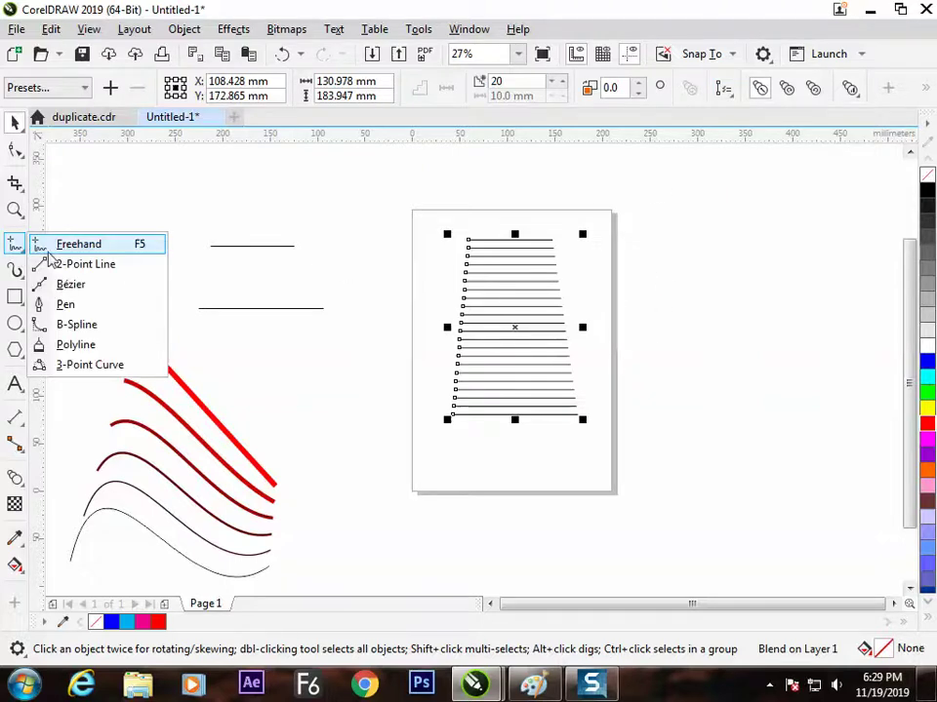
click(61, 245)
mouse_move(705, 199)
mouse_down()
mouse_move(678, 234)
mouse_move(724, 319)
mouse_move(698, 484)
mouse_up()
click(14, 121)
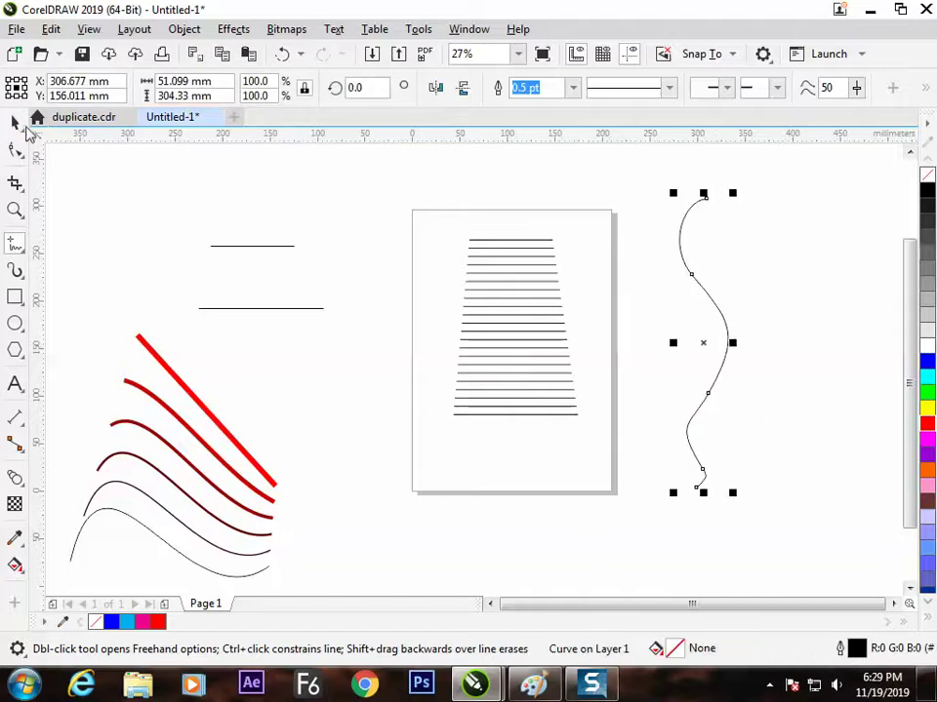
click(176, 193)
Try attaching the blend to the wavy curve as its new path, and undo it.
click(515, 303)
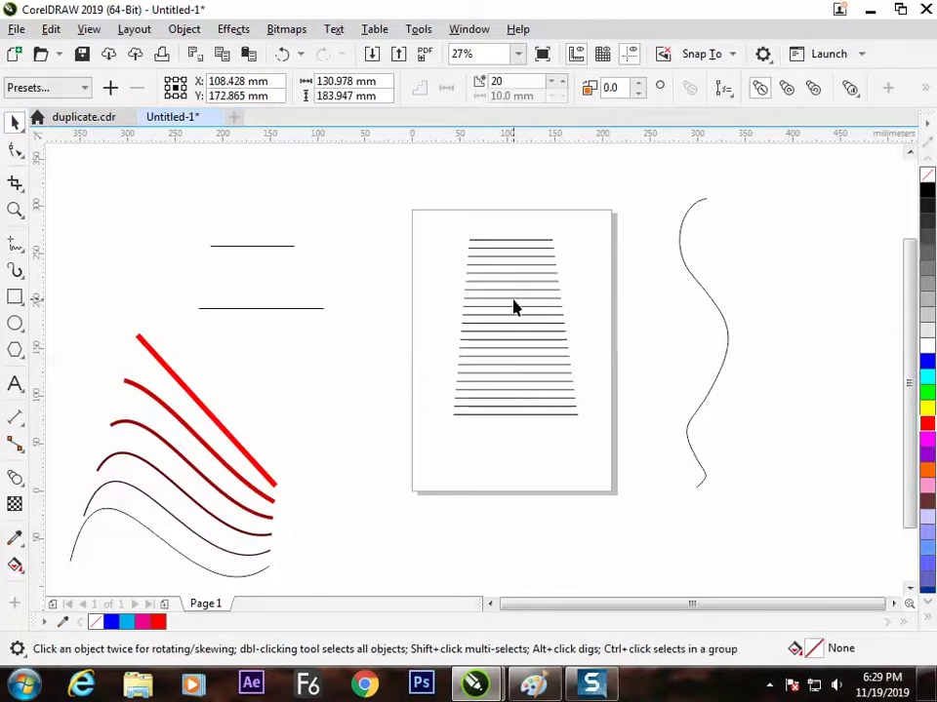
click(723, 89)
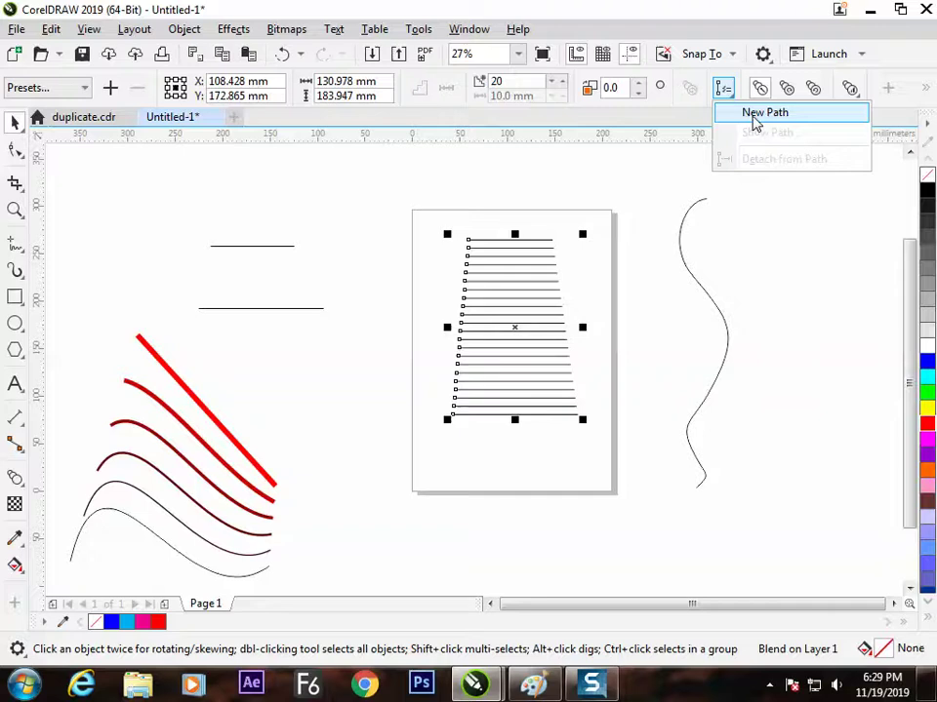
click(752, 115)
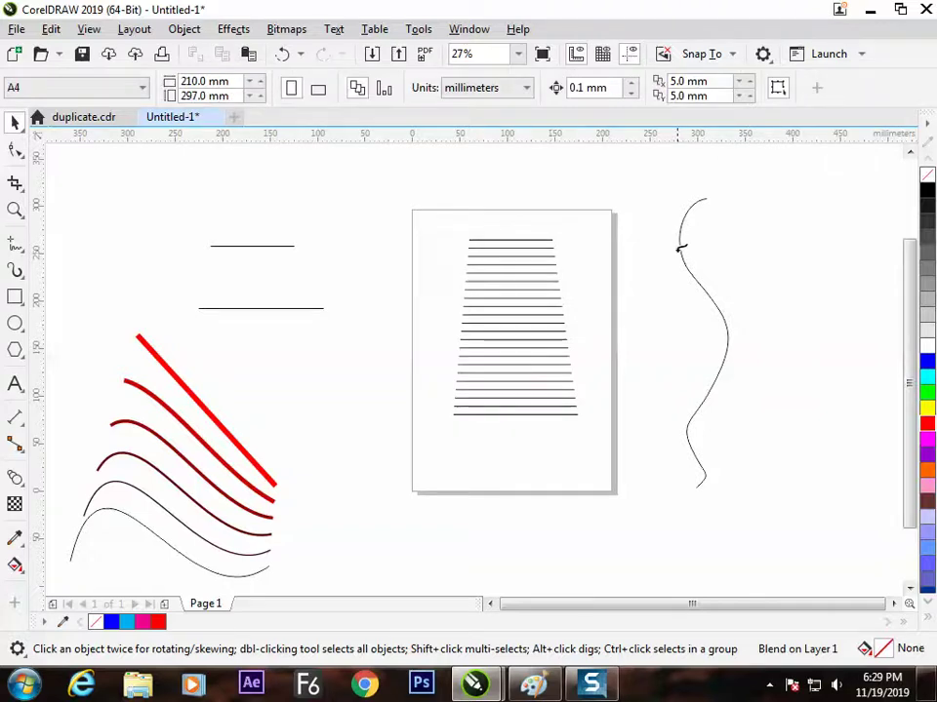
click(683, 249)
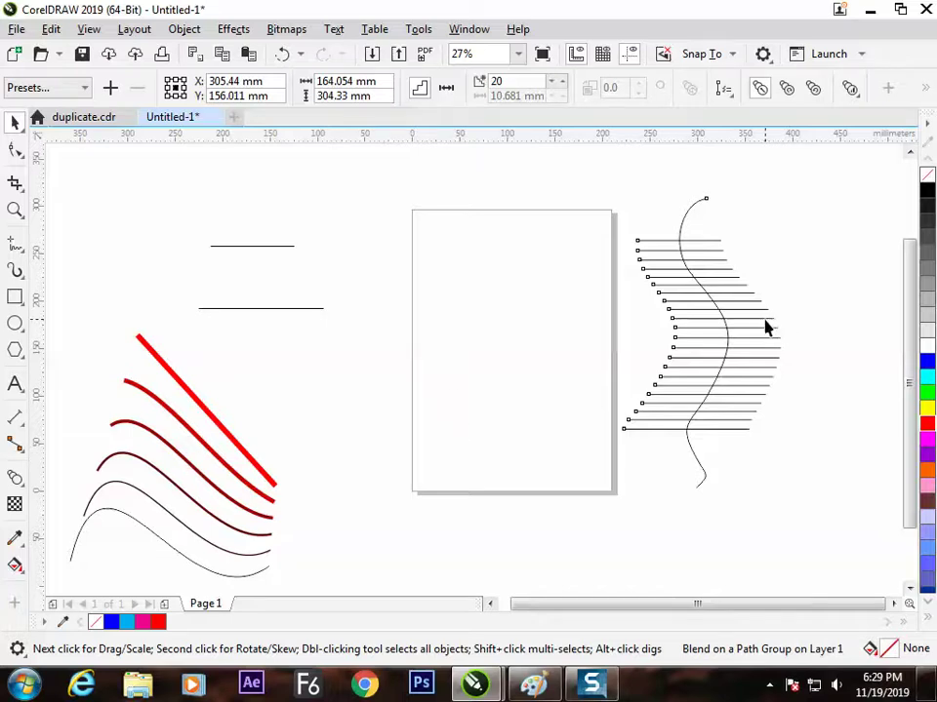
key(ctrl+z)
key(Escape)
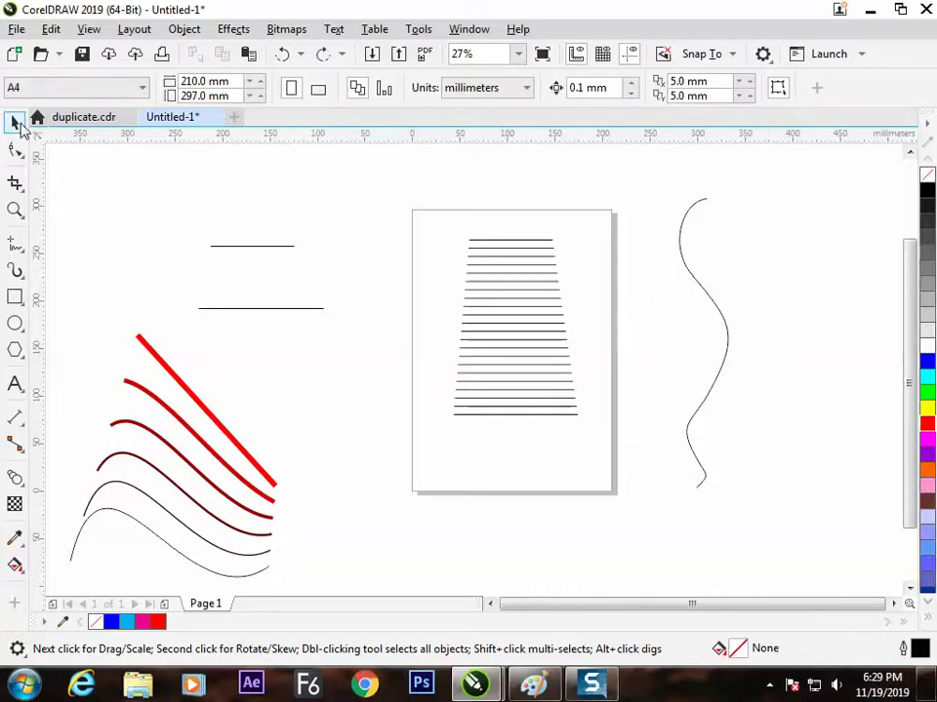
Attach the blend on the page to the wavy vertical curve as its new path.
click(691, 275)
click(511, 309)
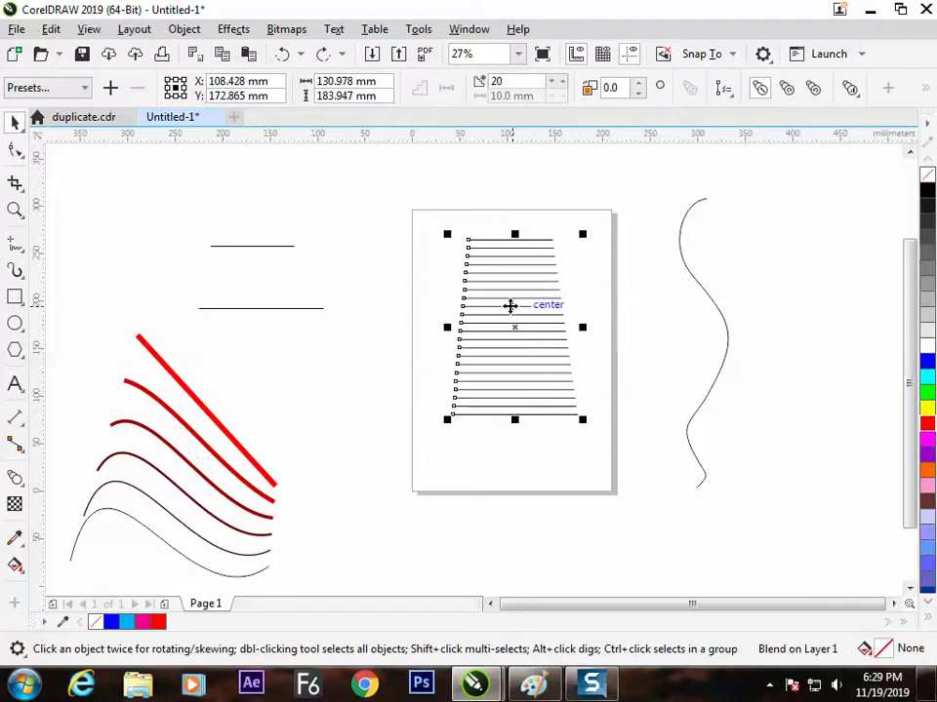
click(723, 89)
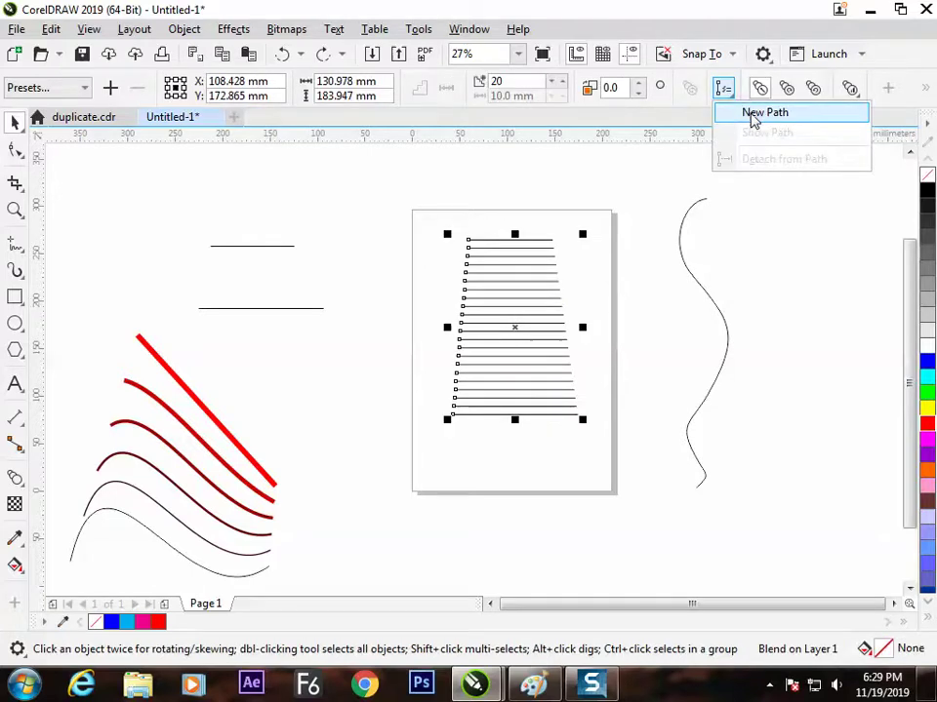
click(753, 114)
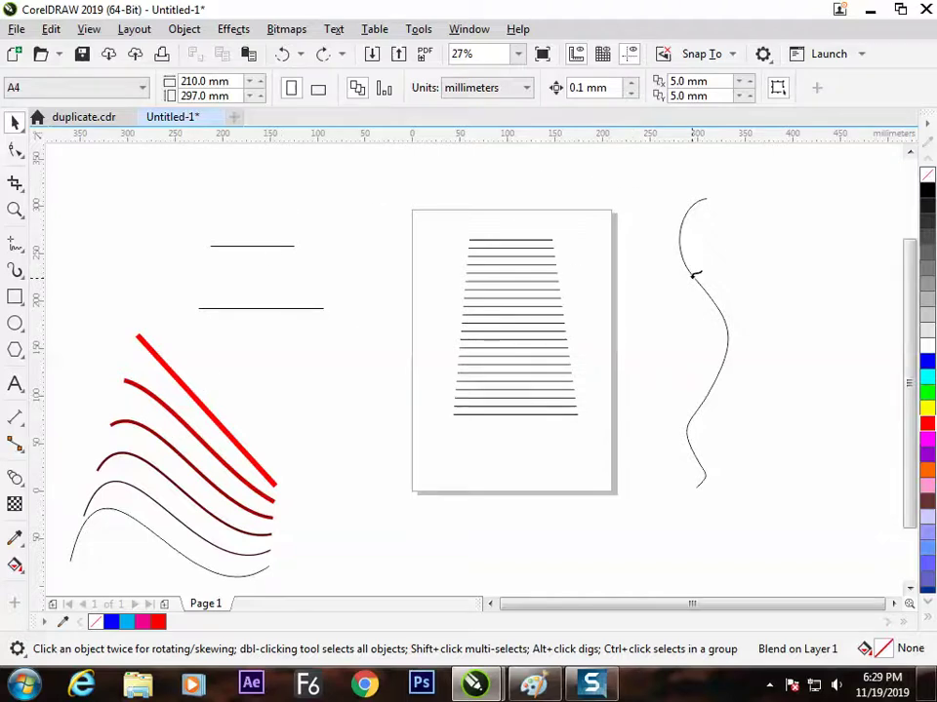
click(694, 283)
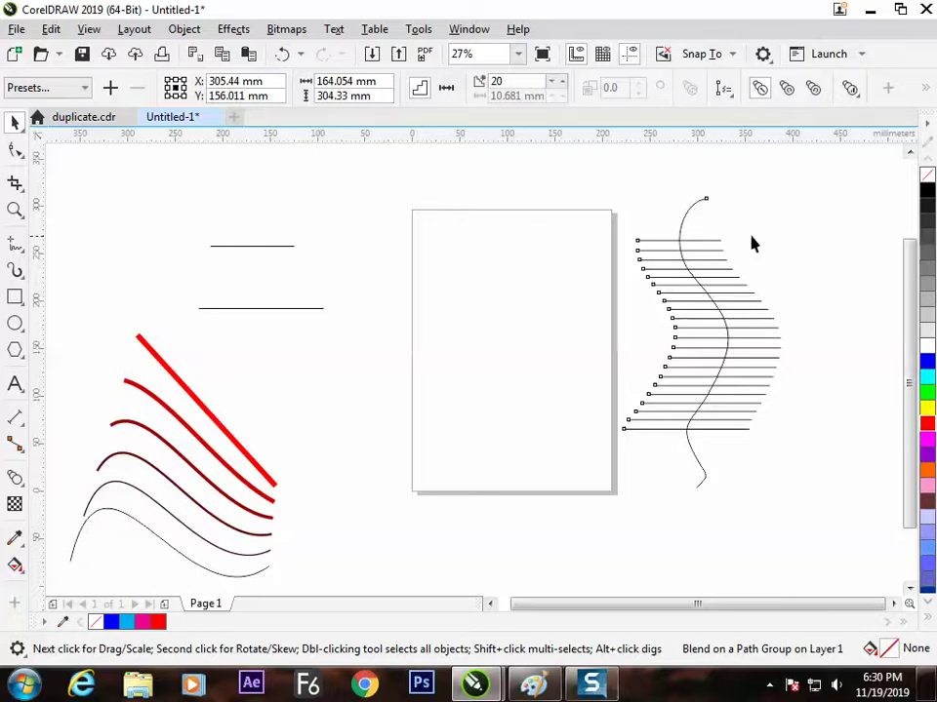
Move the wavy path together with its attached blend onto the page.
click(715, 215)
click(703, 201)
drag(702, 199, 532, 245)
Reshape the path by shifting its upper node right and its lower middle node left, making it about 68 mm wide.
click(14, 149)
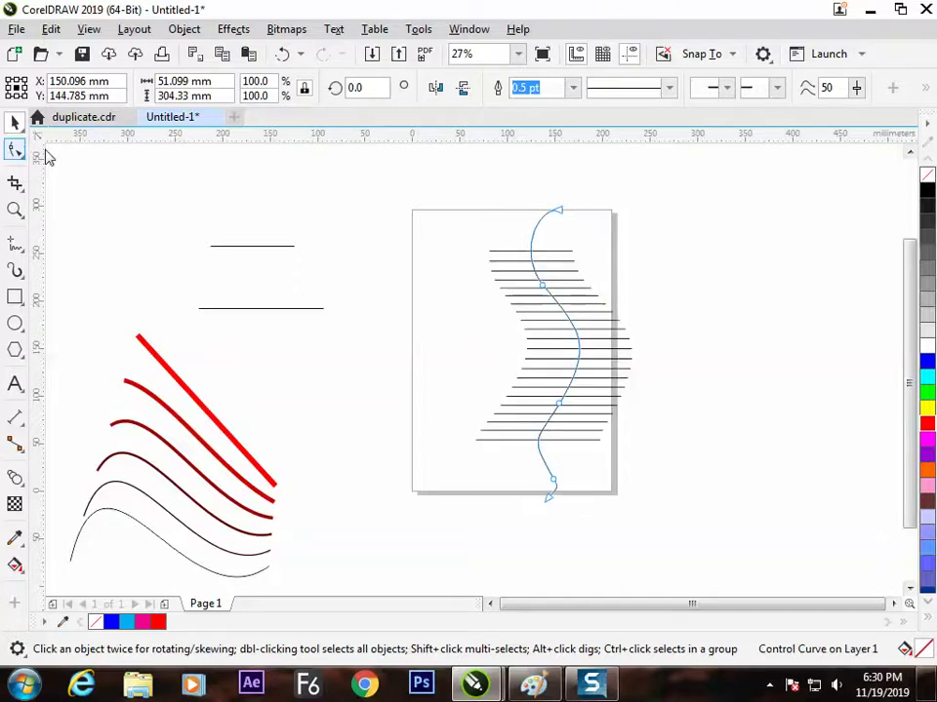
drag(543, 288, 592, 334)
drag(571, 403, 536, 380)
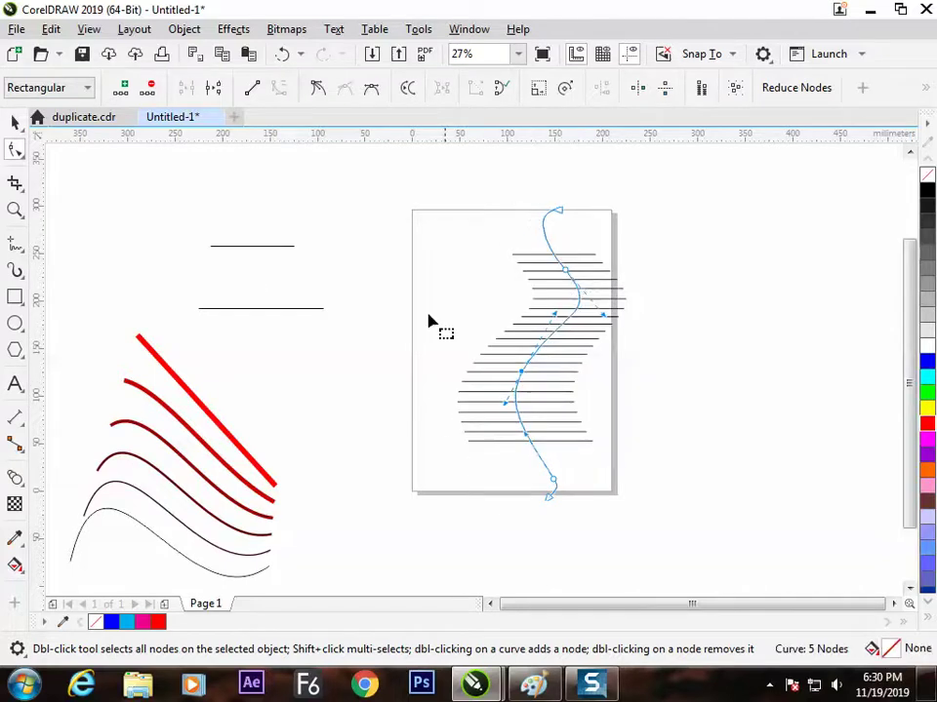
click(16, 123)
click(146, 189)
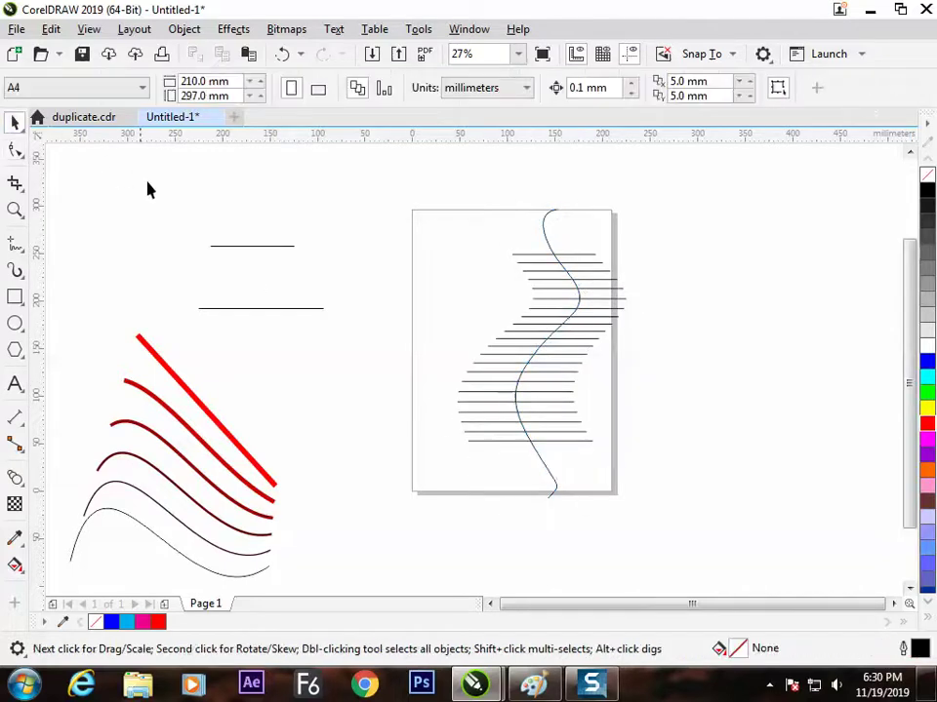
Break the path blend apart and move the wavy curve off the page to its right.
click(580, 310)
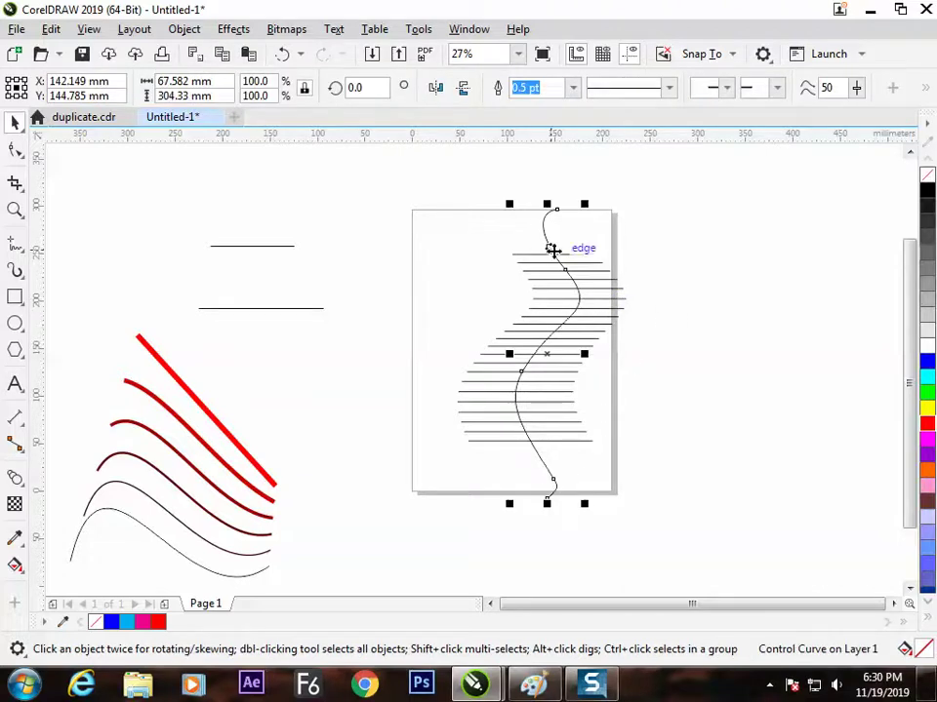
click(543, 297)
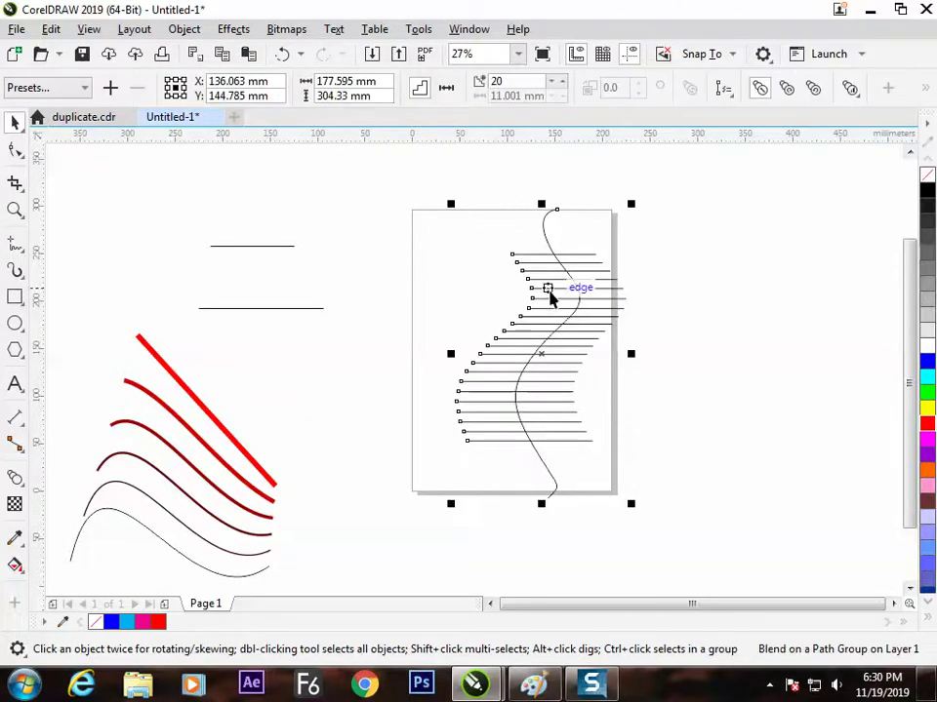
click(183, 29)
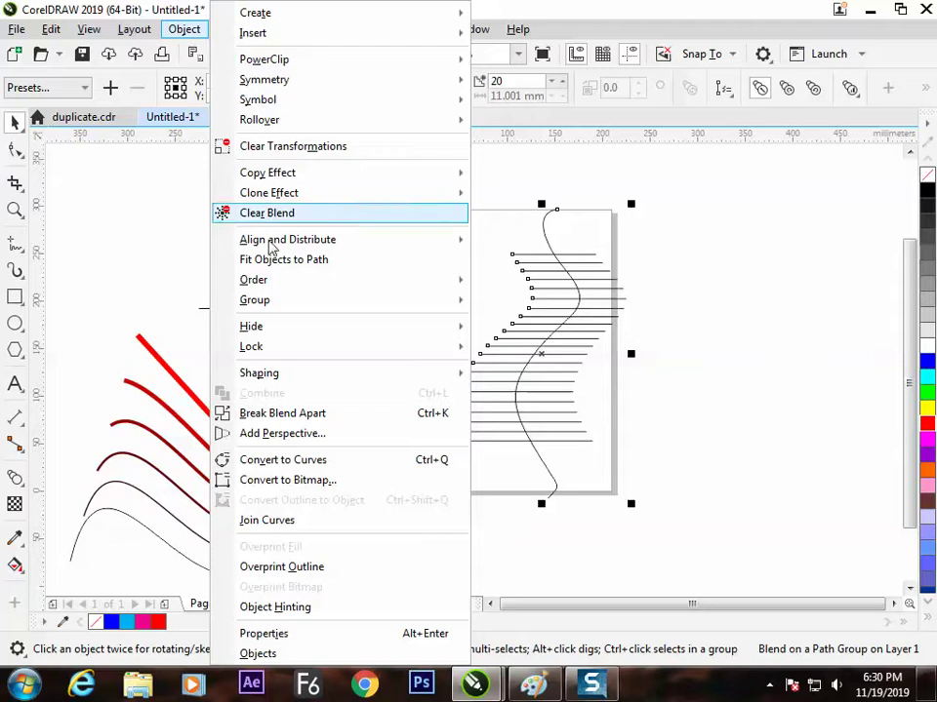
click(246, 410)
click(505, 267)
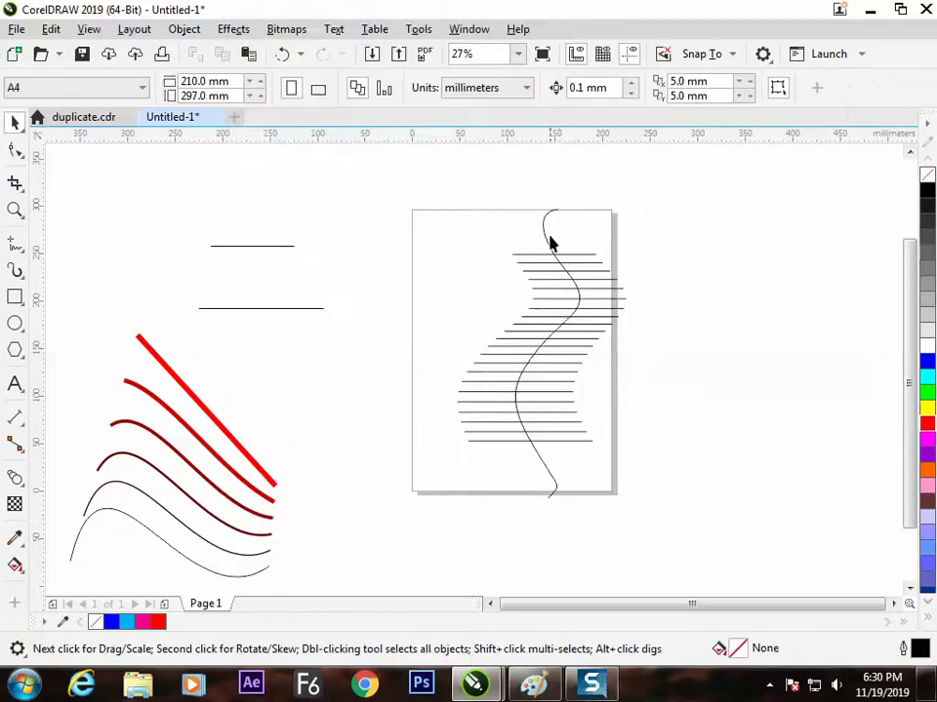
drag(551, 244, 663, 261)
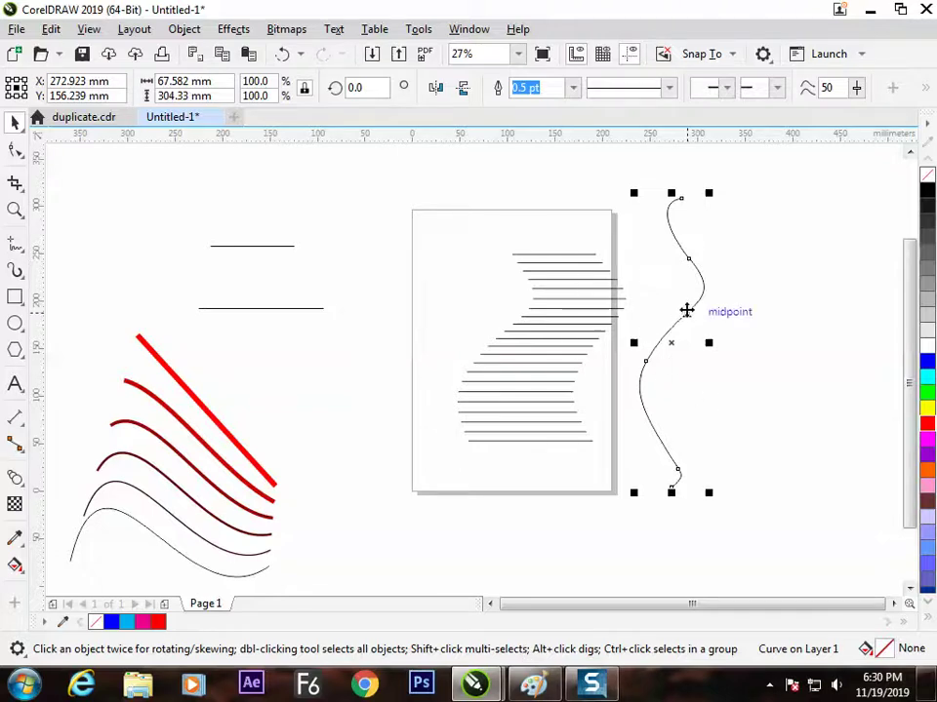
Ungroup all of the intermediate lines of the broken-apart blend.
click(595, 296)
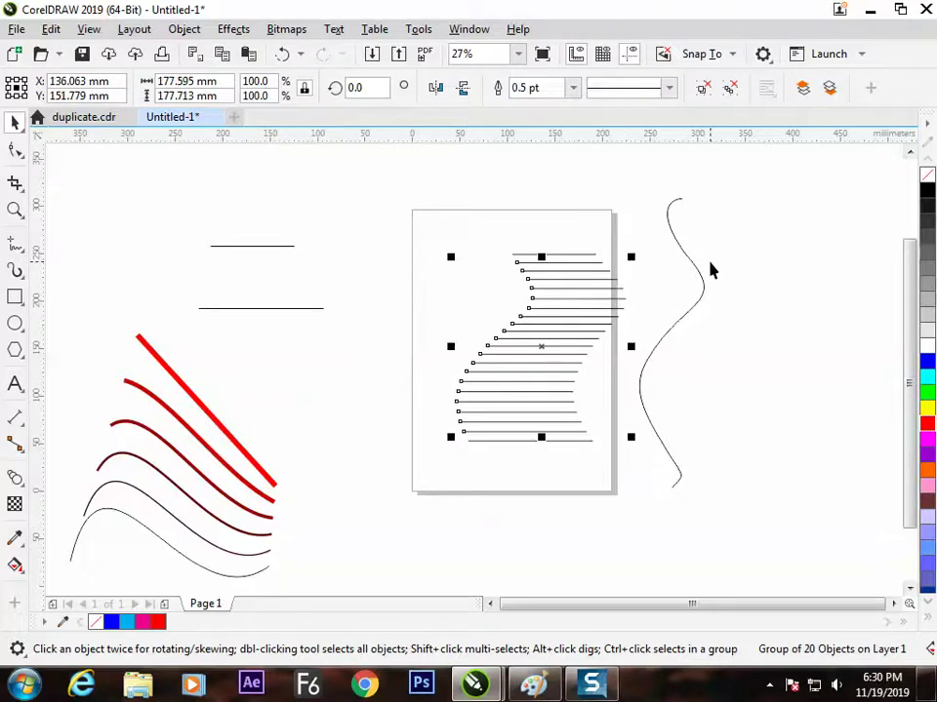
click(720, 87)
click(632, 270)
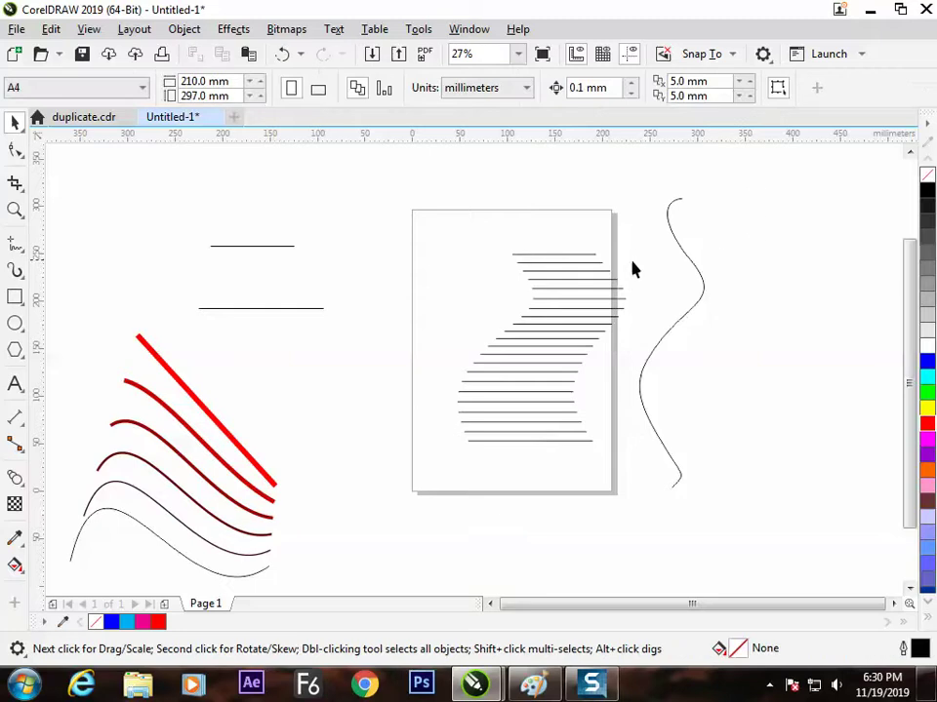
Try moving most of the ungrouped lines toward the lower left of the page, and undo the move.
drag(535, 351, 532, 353)
drag(447, 224, 609, 469)
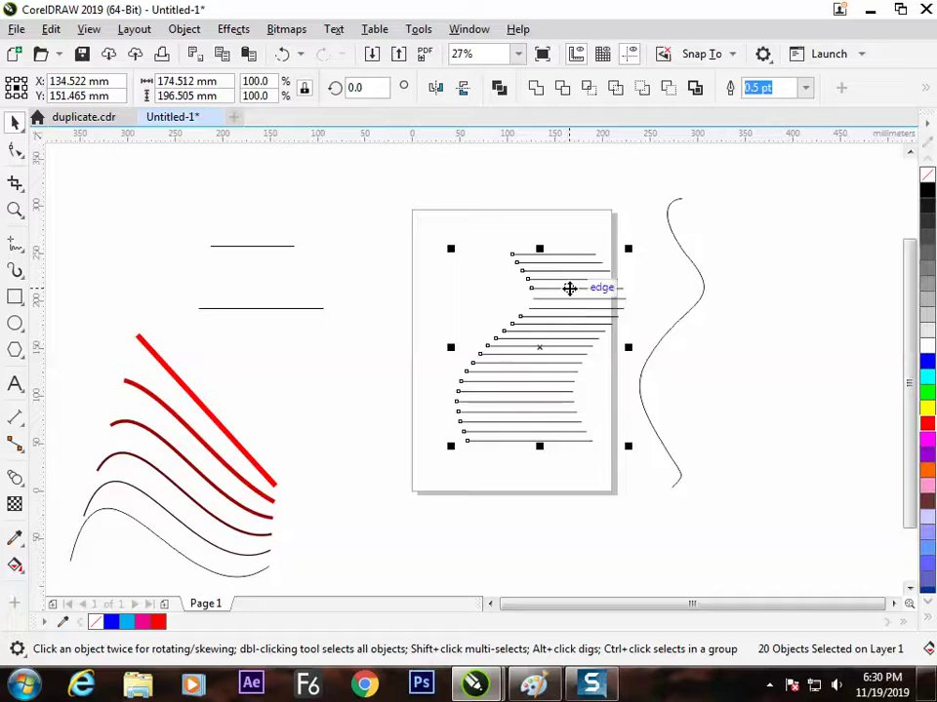
drag(569, 288, 489, 498)
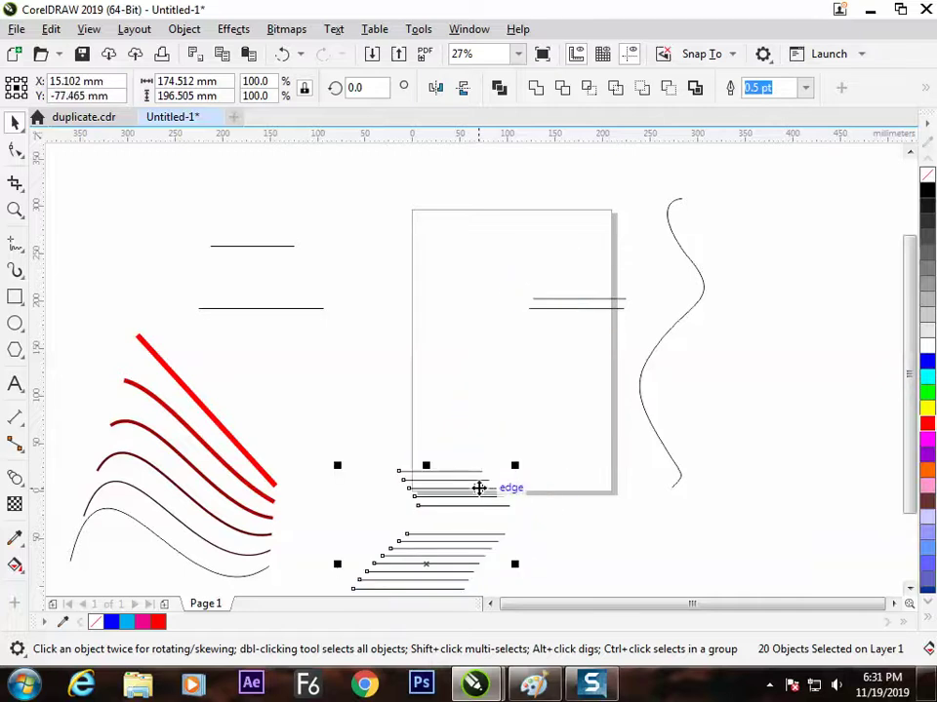
key(ctrl+z)
Move all the ungrouped lines and the wavy curve down past the page's lower edge.
drag(411, 193, 753, 501)
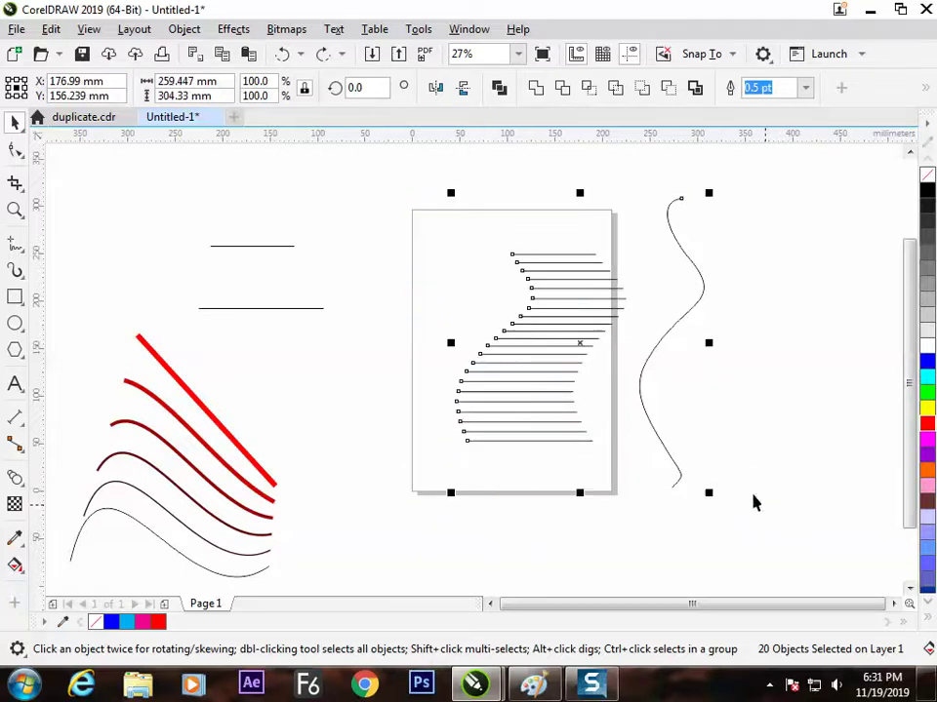
drag(586, 318, 616, 500)
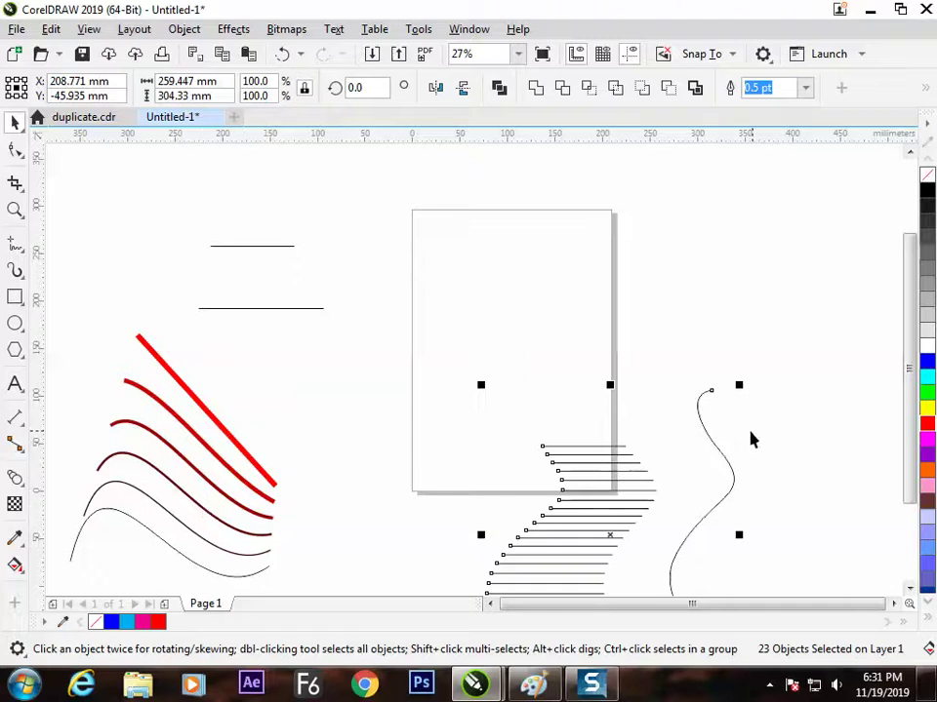
click(468, 364)
Copy the two horizontal lines from beside the page onto the upper part of the page.
drag(189, 227, 366, 327)
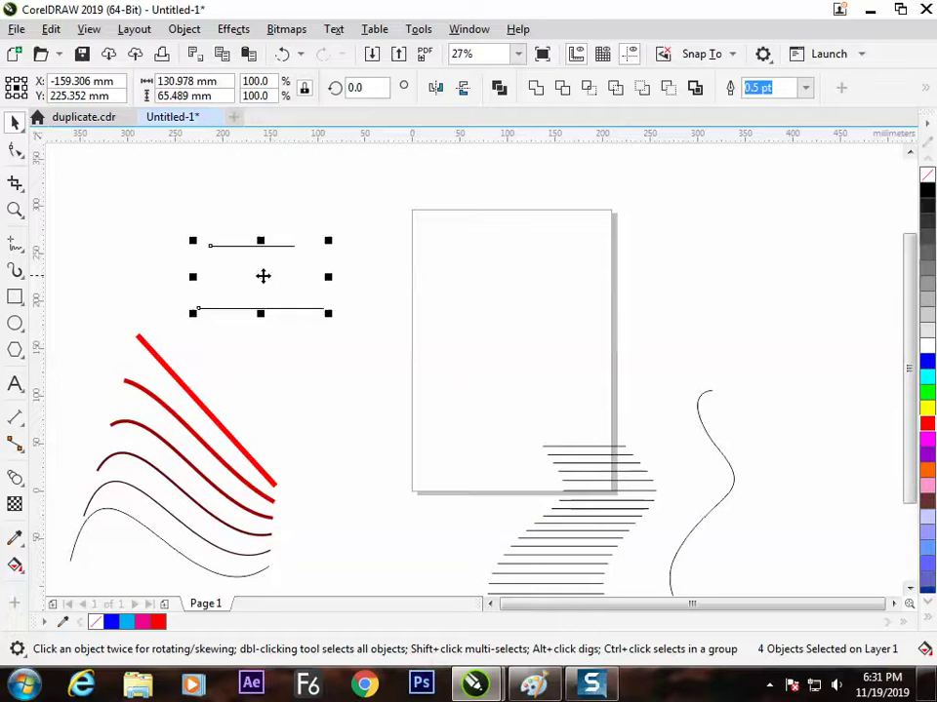
drag(263, 277, 508, 268)
click(470, 395)
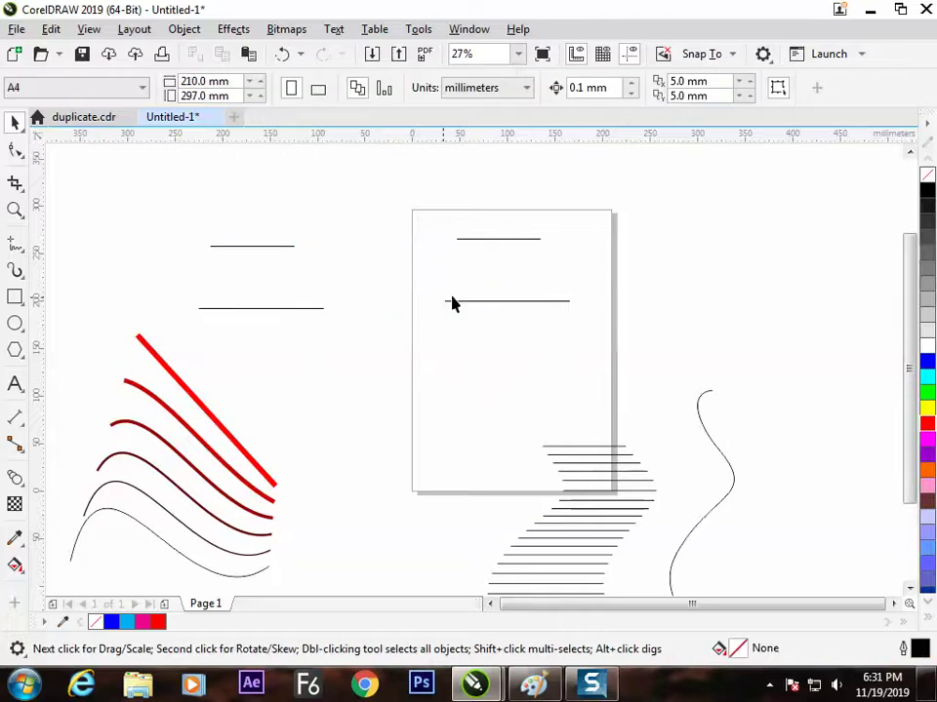
Delete the overlapping duplicates of the horizontal lines on the page and to its left.
drag(485, 304, 478, 317)
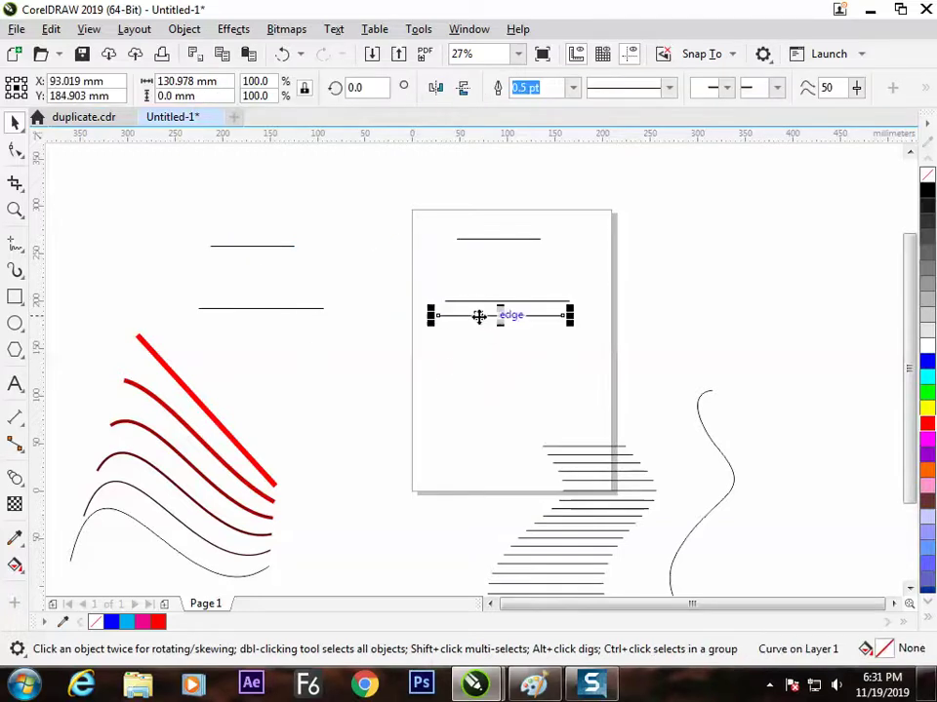
key(ctrl+z)
click(483, 245)
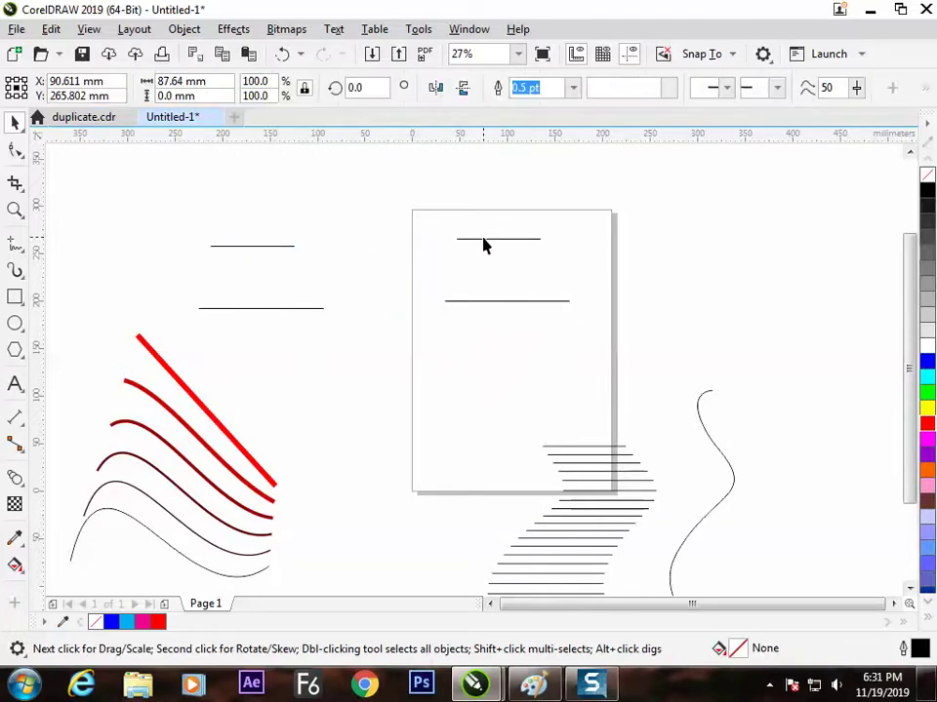
click(477, 265)
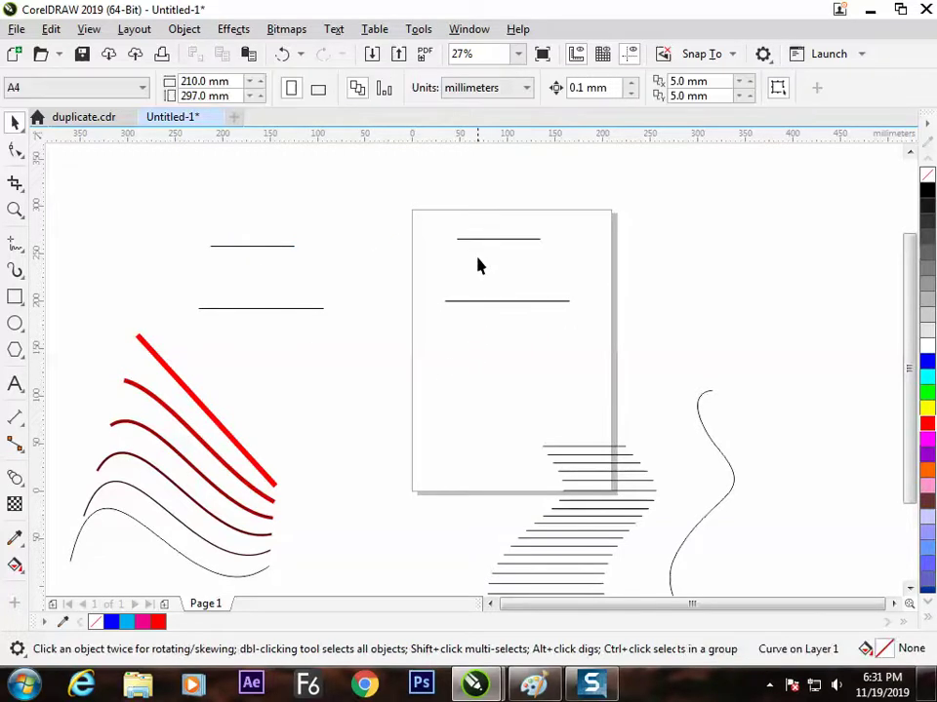
click(278, 247)
click(276, 281)
click(270, 316)
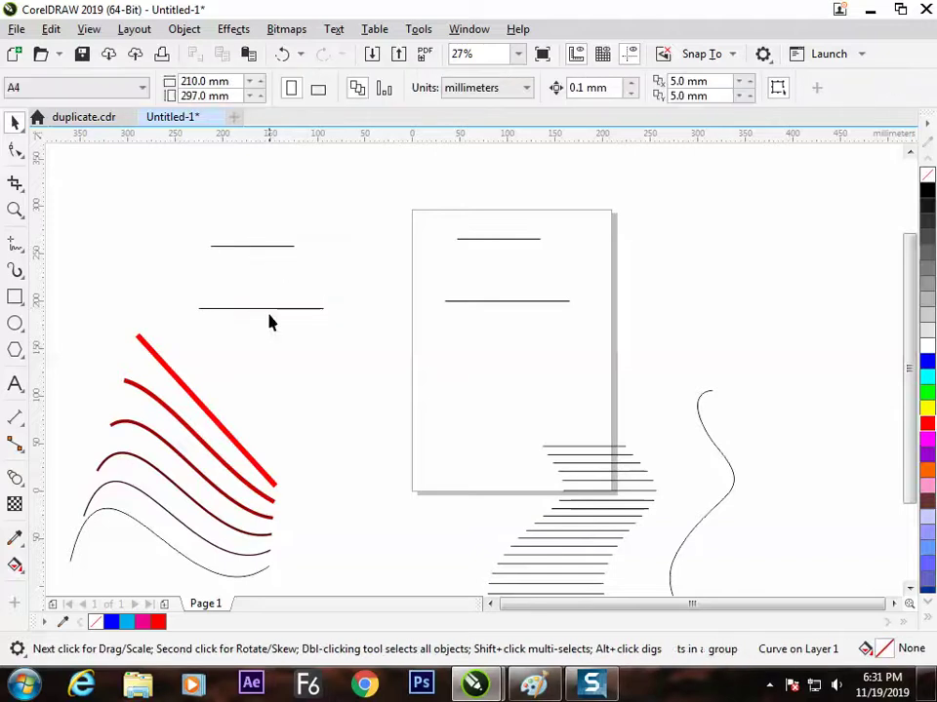
click(377, 283)
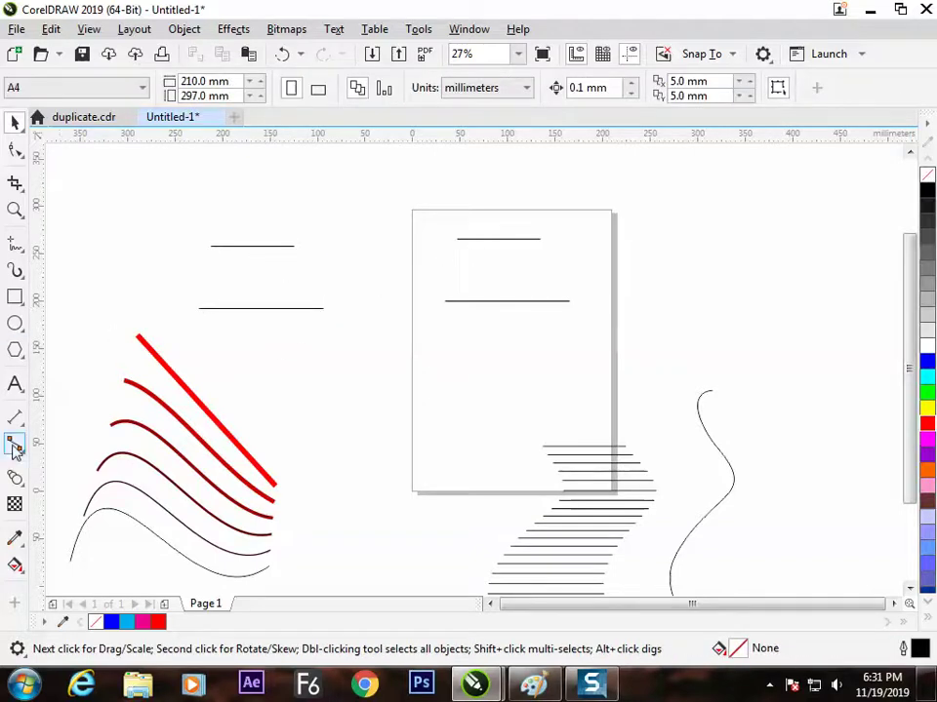
Blend the page's short upper line into the longer lower line and set the blend to 6 steps.
click(15, 477)
drag(507, 246, 512, 304)
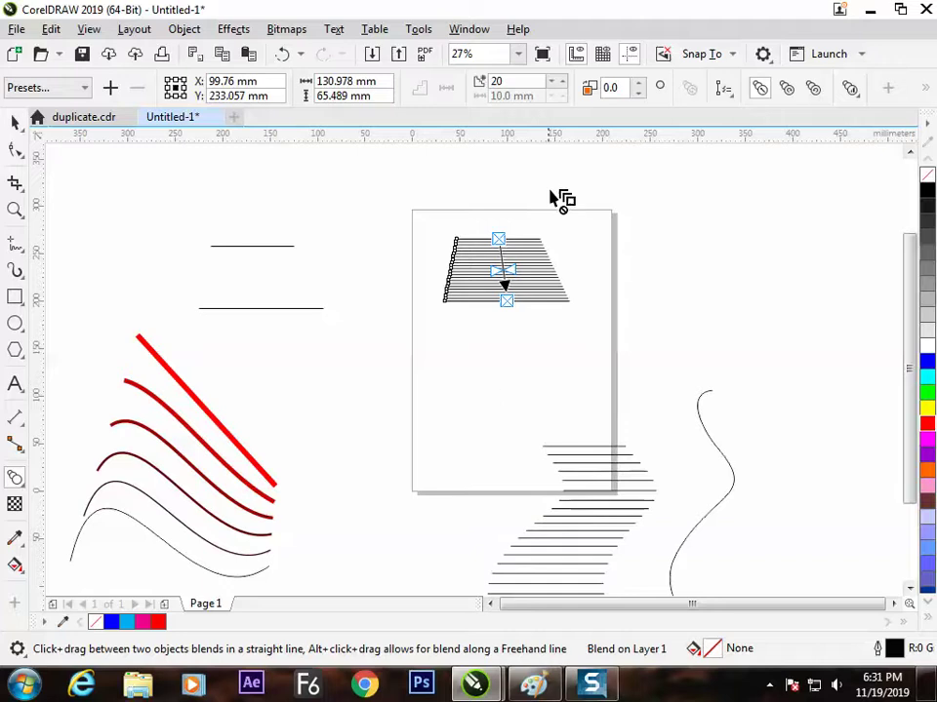
double_click(537, 82)
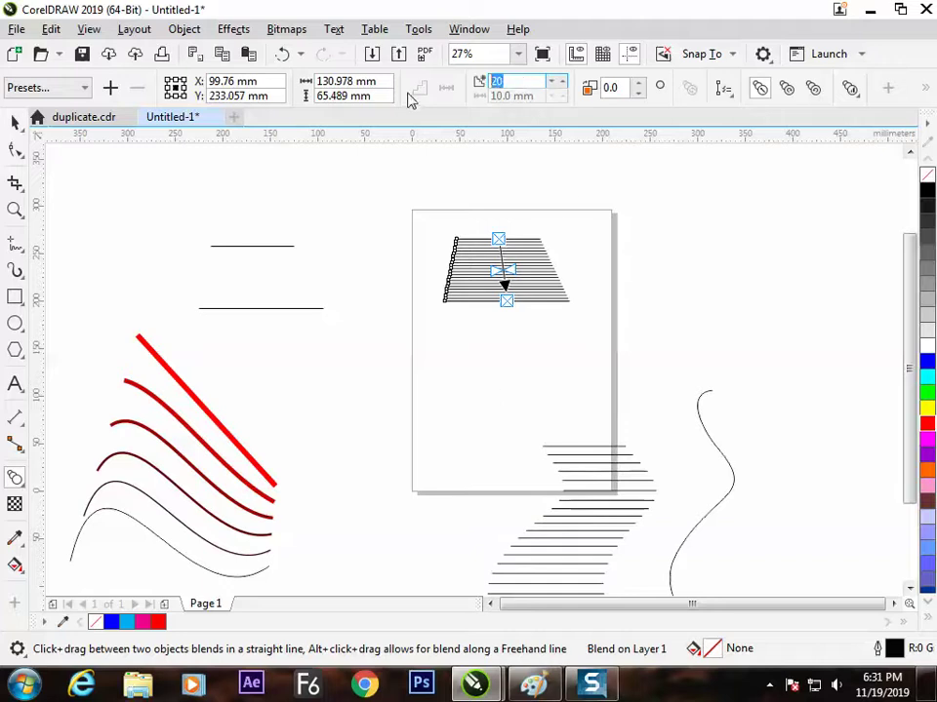
text(6)
key(Return)
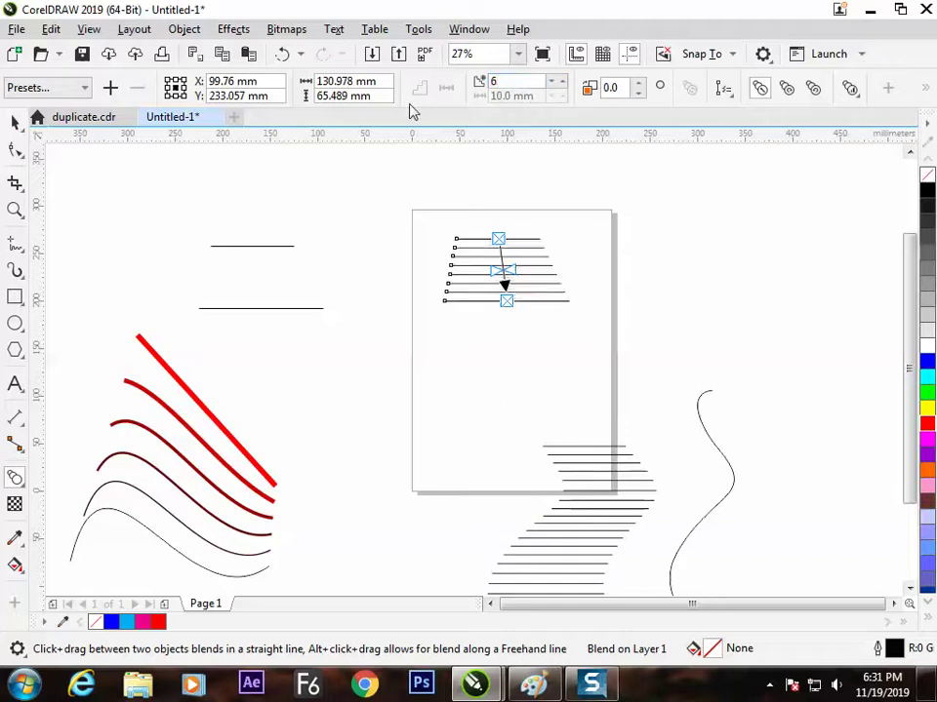
Lower the blend's bottom control line so the blend is about 96 mm tall.
click(14, 120)
click(497, 326)
click(508, 316)
drag(508, 316, 504, 341)
click(518, 298)
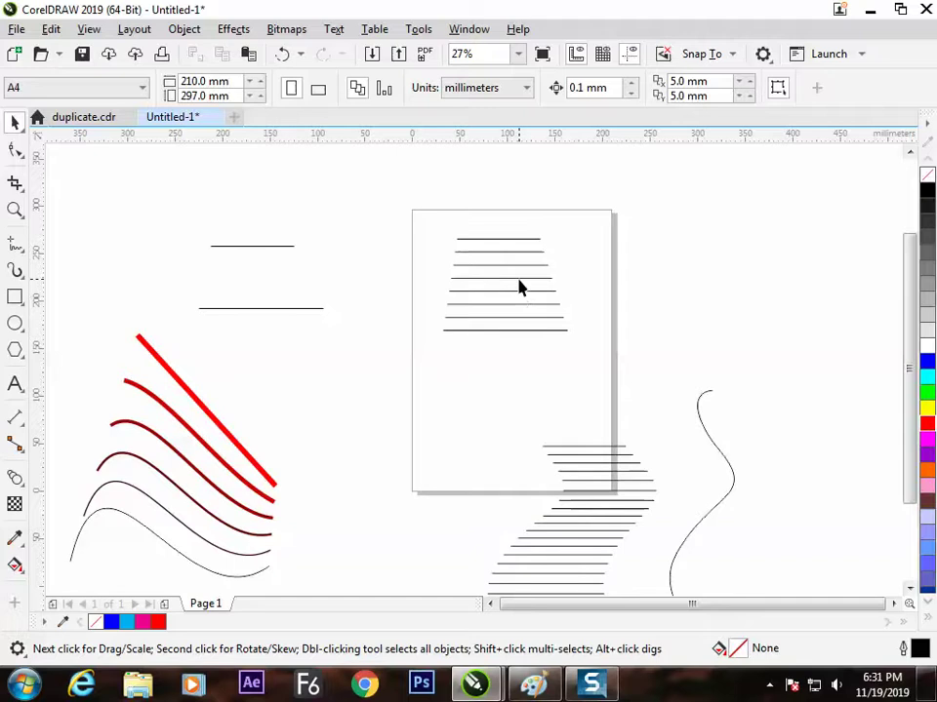
Adjust the blend's object acceleration, finishing with it close to the neutral middle setting.
click(518, 278)
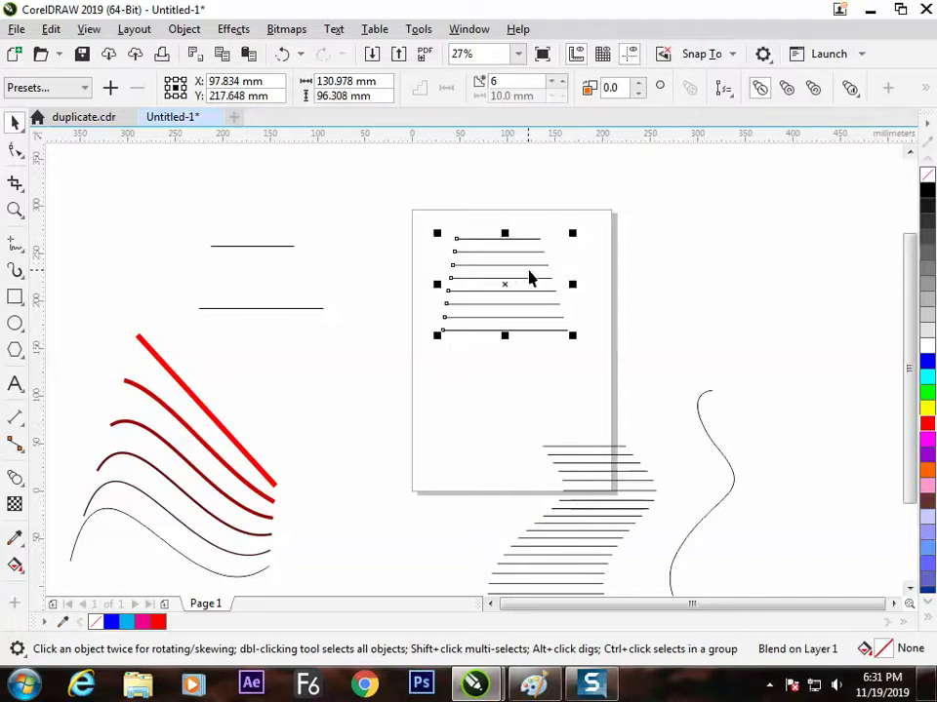
click(853, 92)
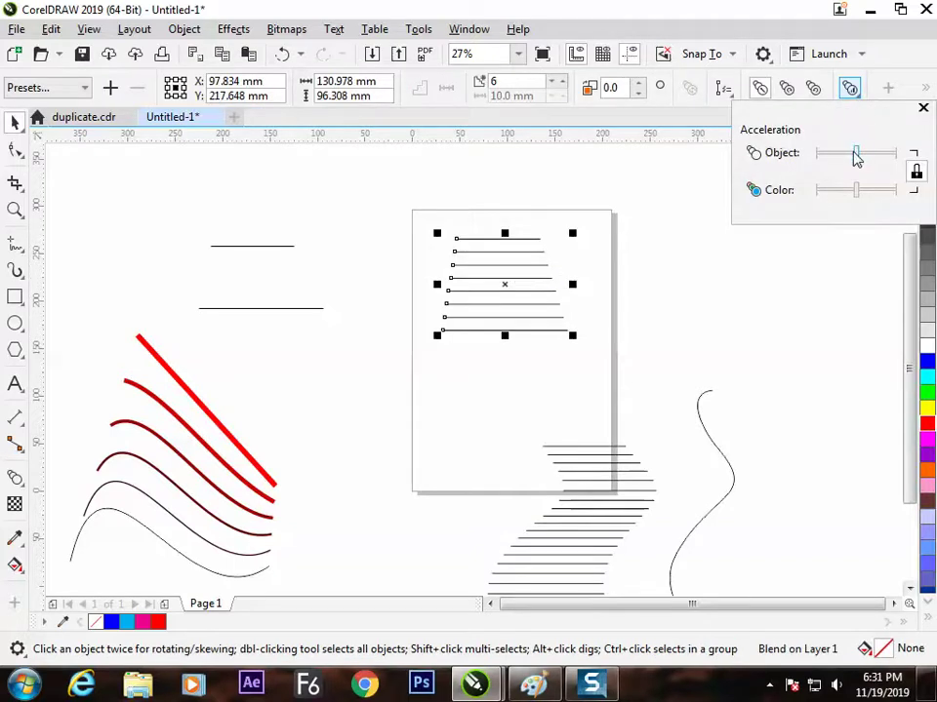
mouse_move(859, 159)
mouse_down()
mouse_move(880, 162)
mouse_move(856, 157)
mouse_up()
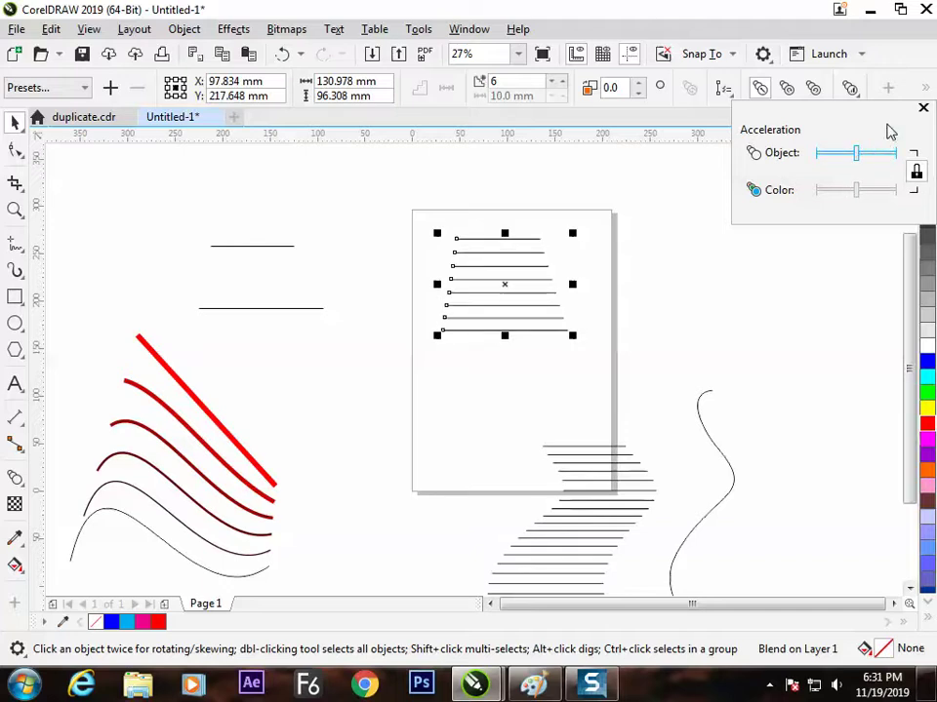
click(923, 107)
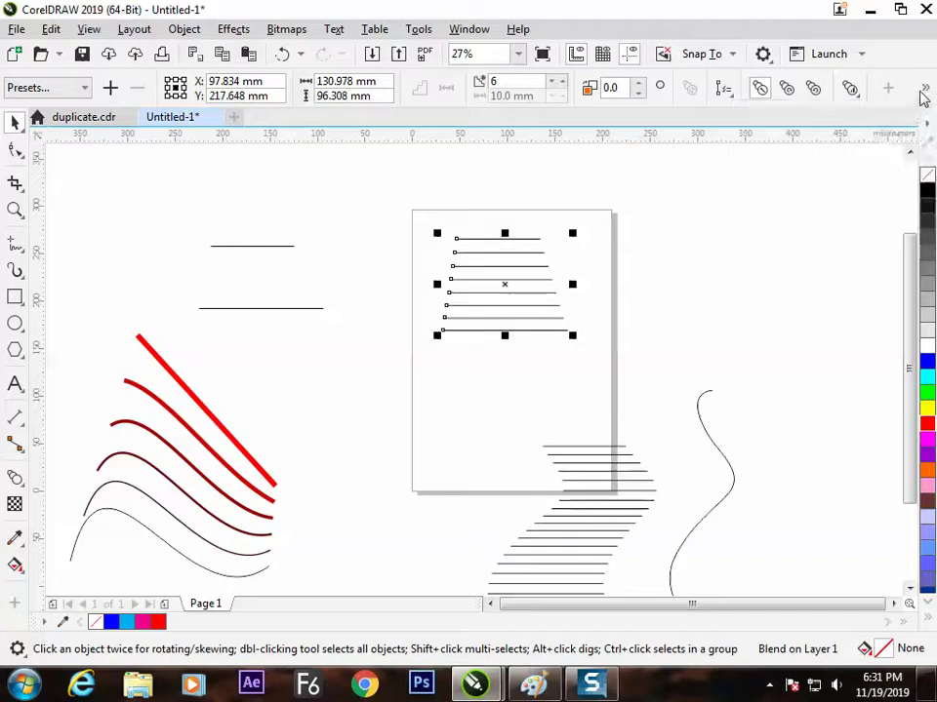
Examine the selected blend's additional options, including map nodes, split and fuse, and its start and end properties.
click(925, 89)
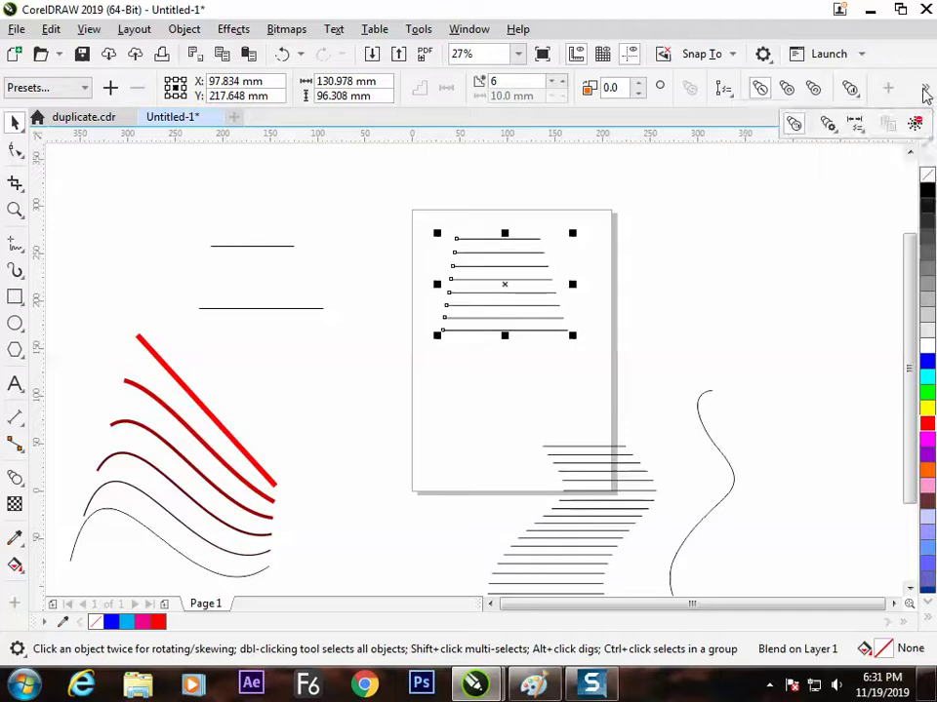
click(841, 134)
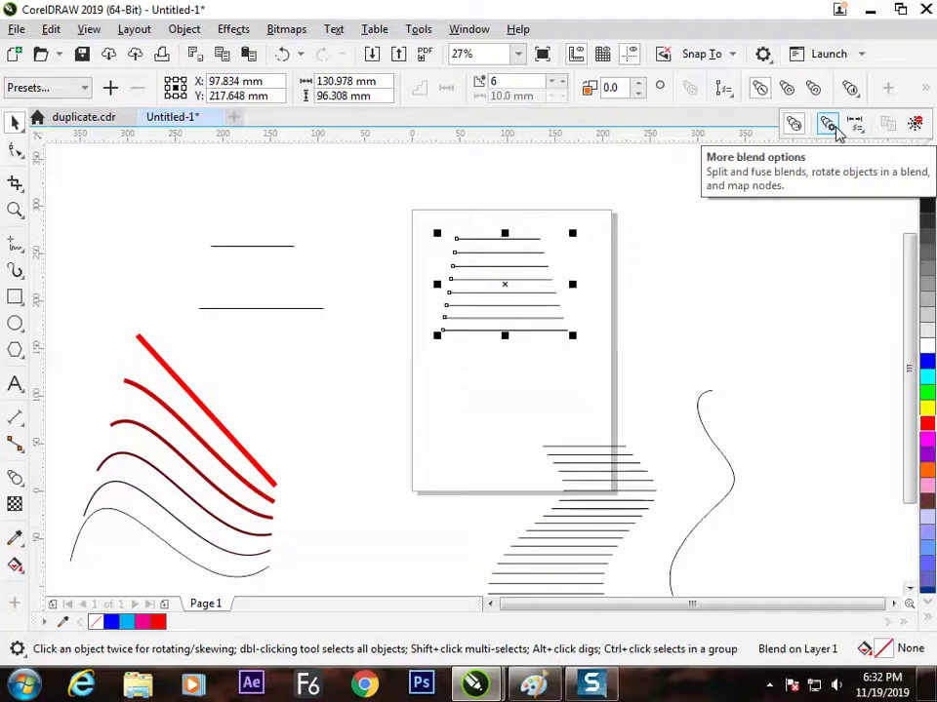
click(828, 124)
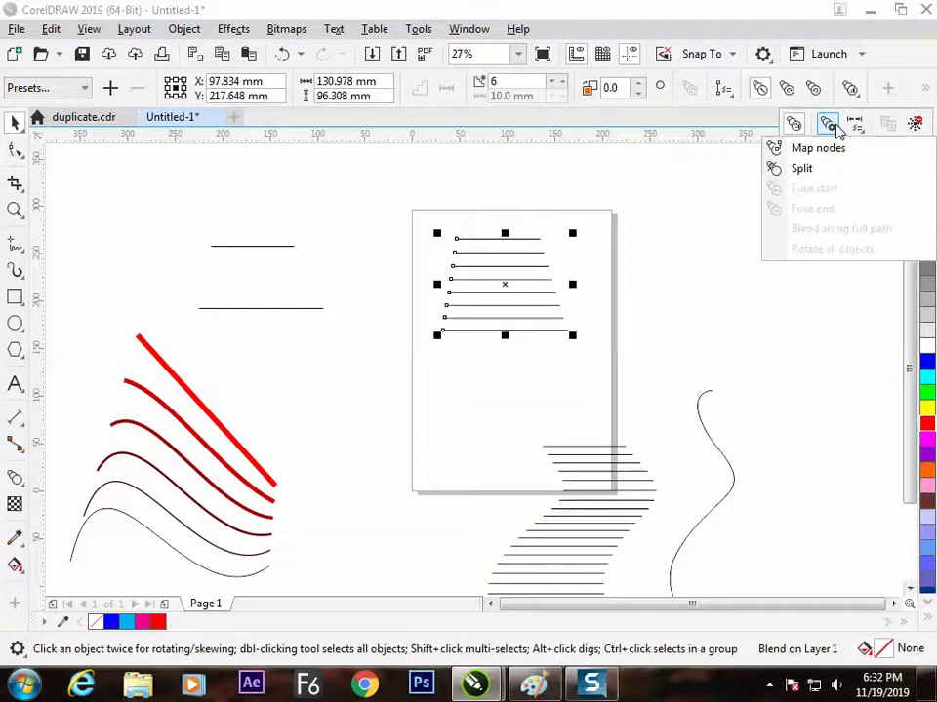
click(800, 171)
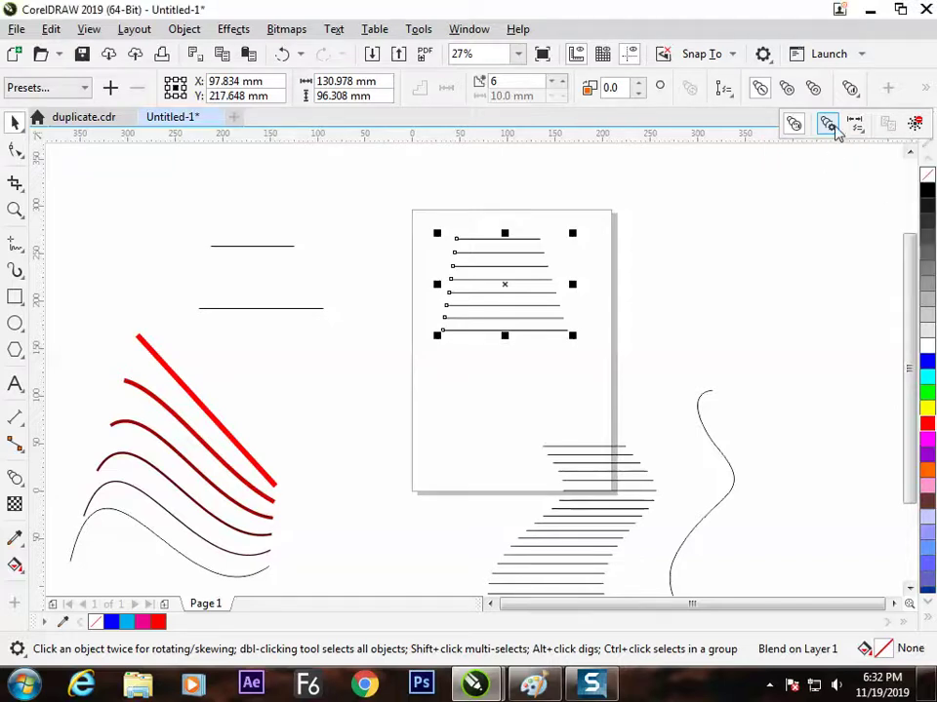
click(854, 124)
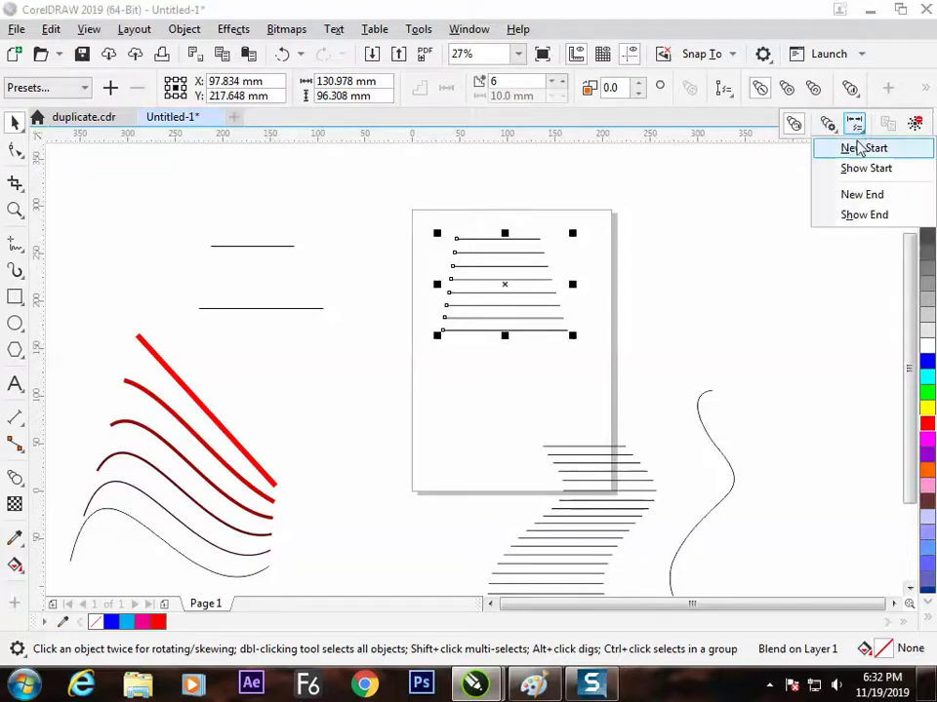
click(828, 125)
click(829, 127)
click(855, 125)
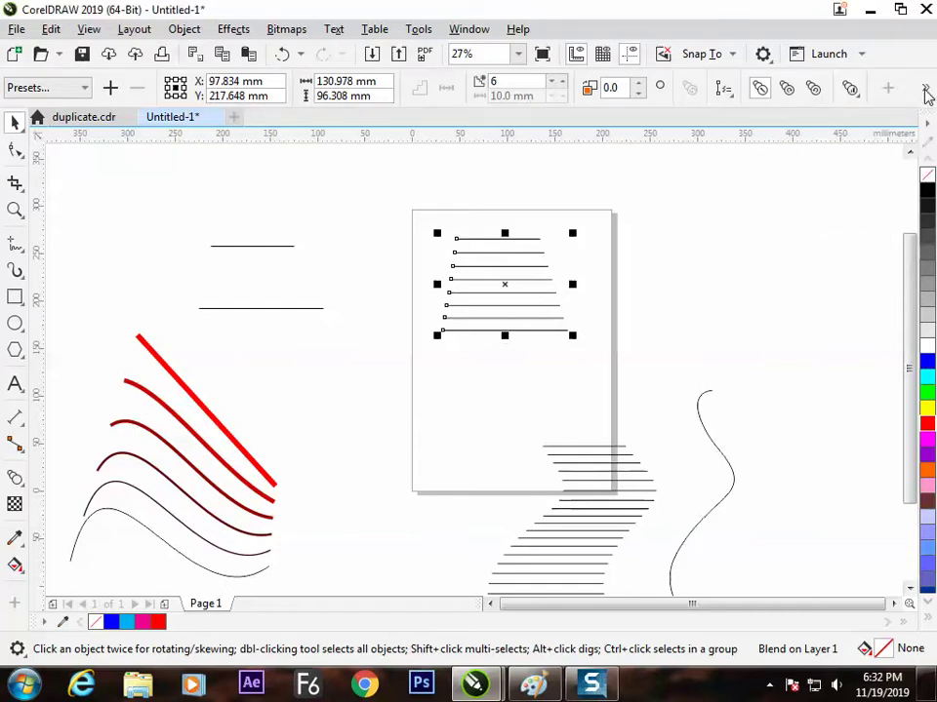
Split the six-step blend on the page at its fourth line from the top.
click(929, 93)
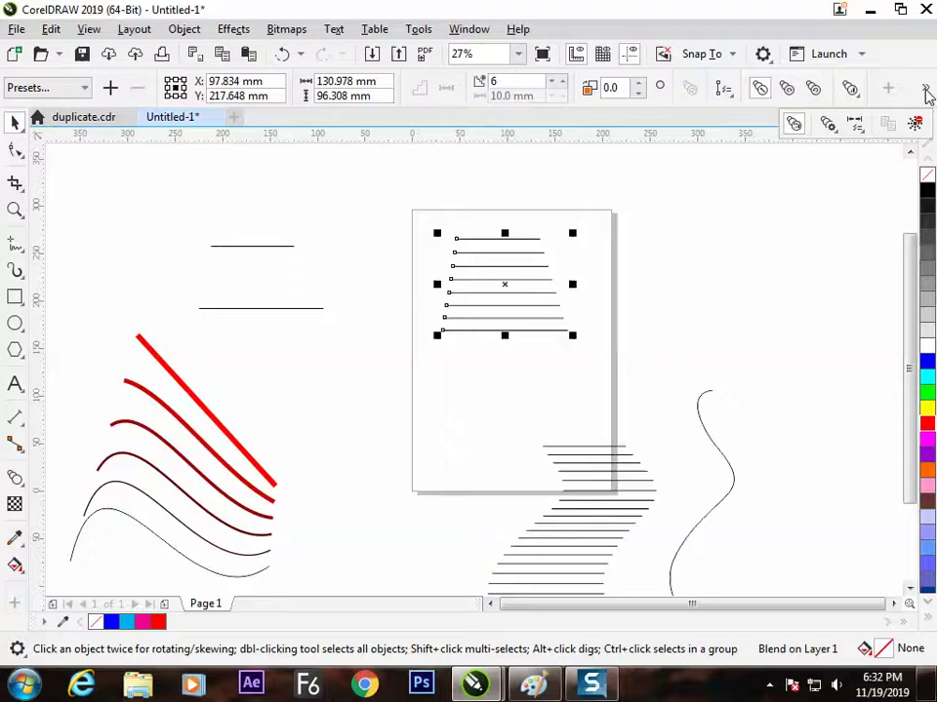
click(840, 135)
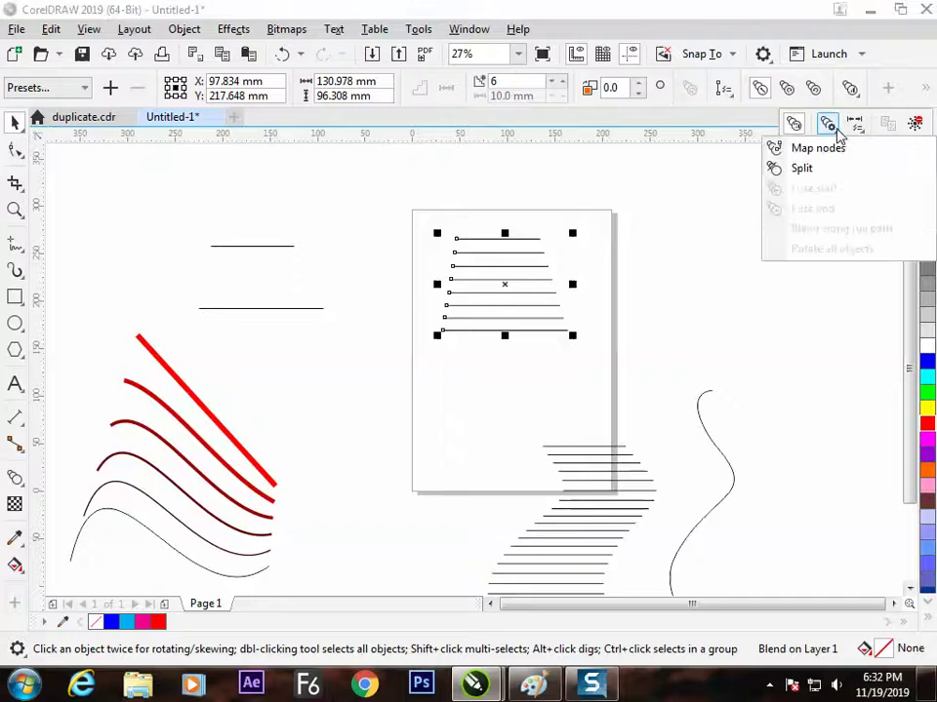
click(801, 171)
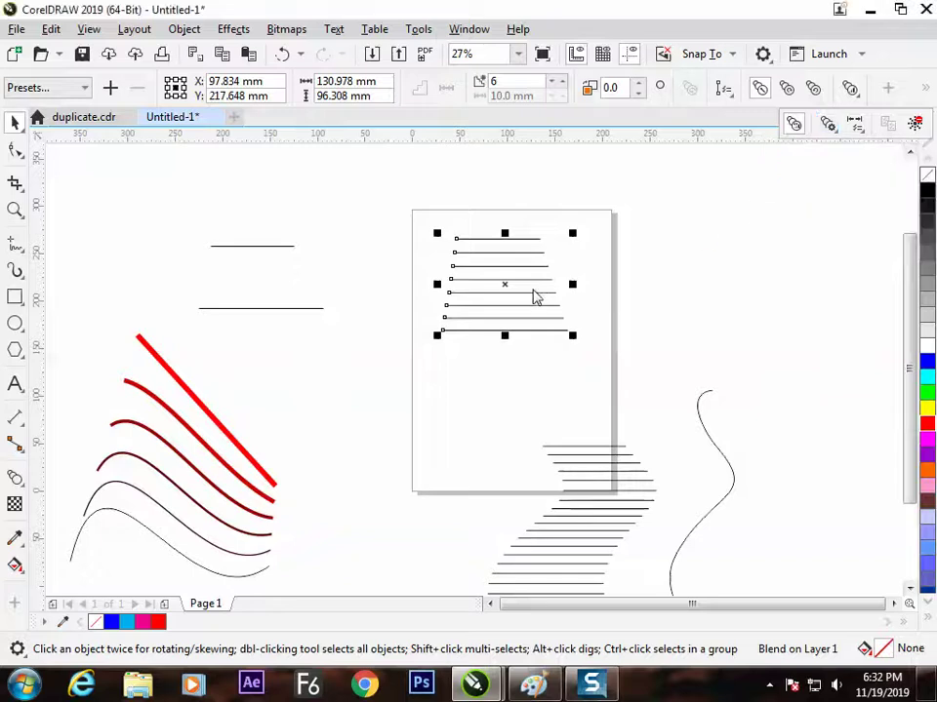
click(482, 286)
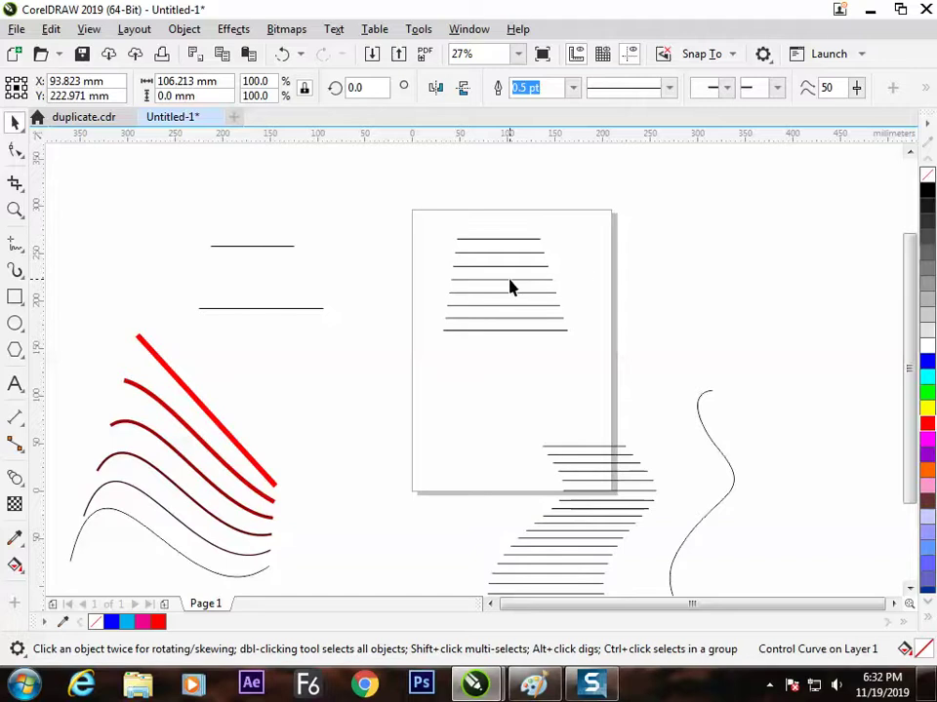
Spread the split blend's control lines: split line left to about X 56 mm, bottom line down, top line above the page.
drag(509, 286, 441, 304)
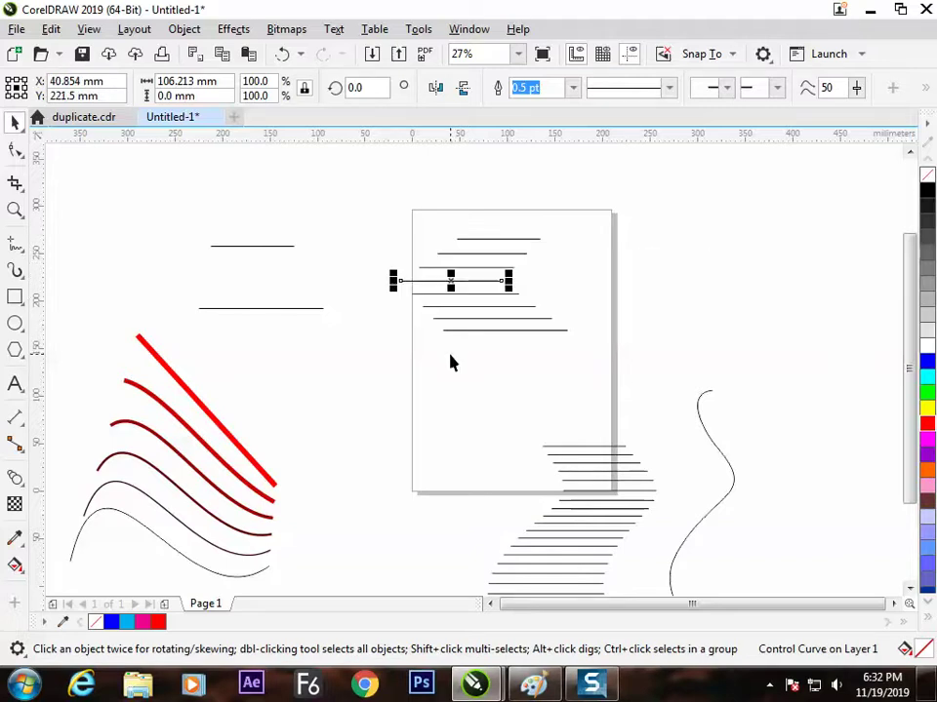
drag(488, 332, 480, 385)
click(535, 222)
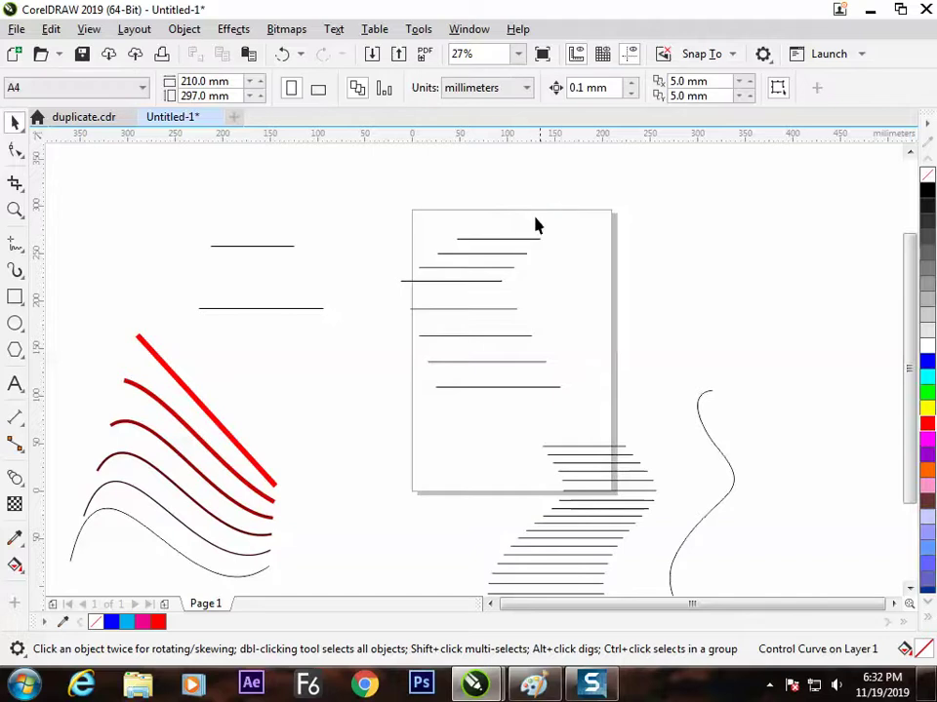
drag(538, 239, 579, 217)
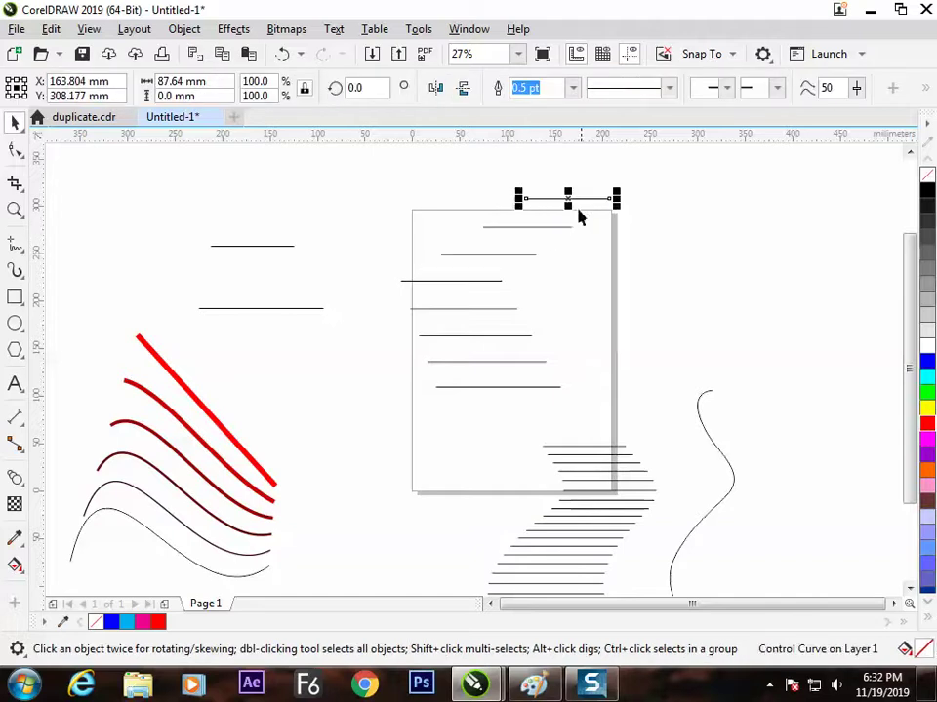
click(479, 285)
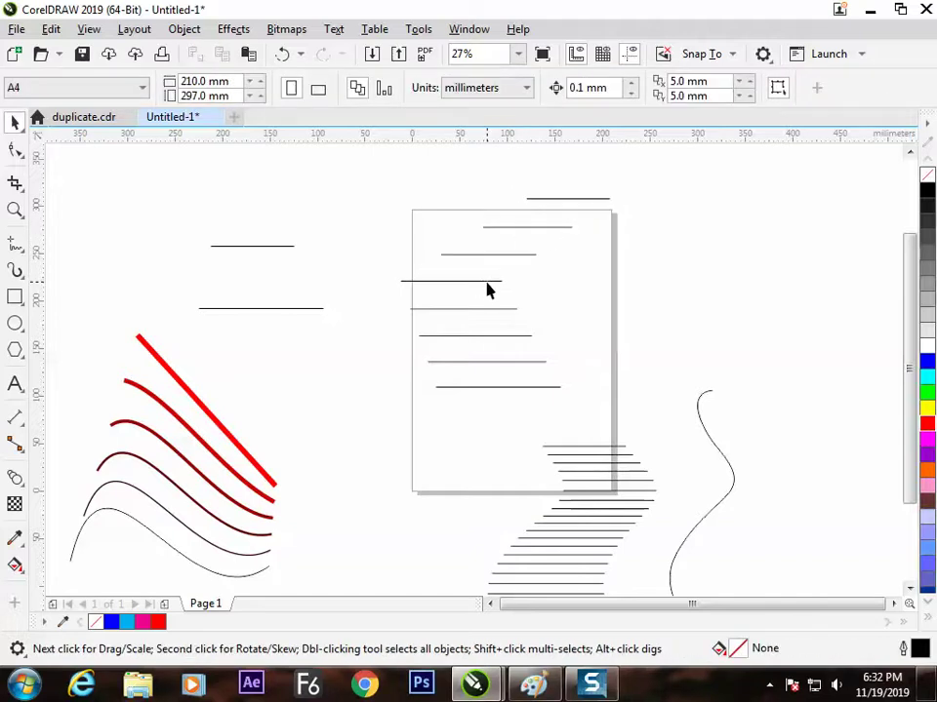
mouse_move(490, 289)
mouse_down()
mouse_move(499, 291)
mouse_move(468, 291)
mouse_up()
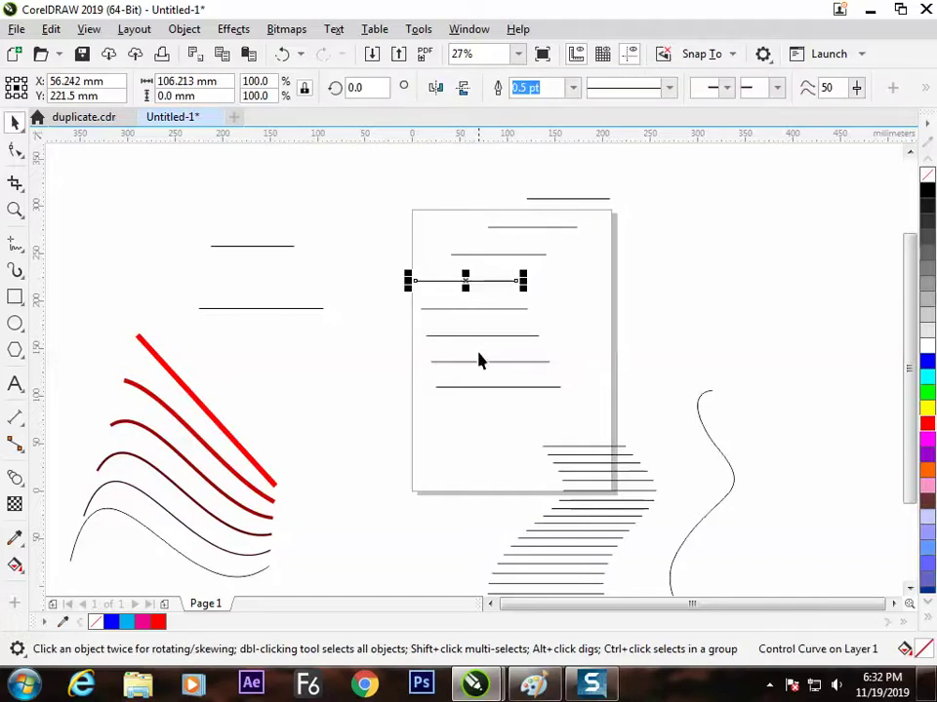
Rotate the middle split control line to about 312 degrees.
click(465, 281)
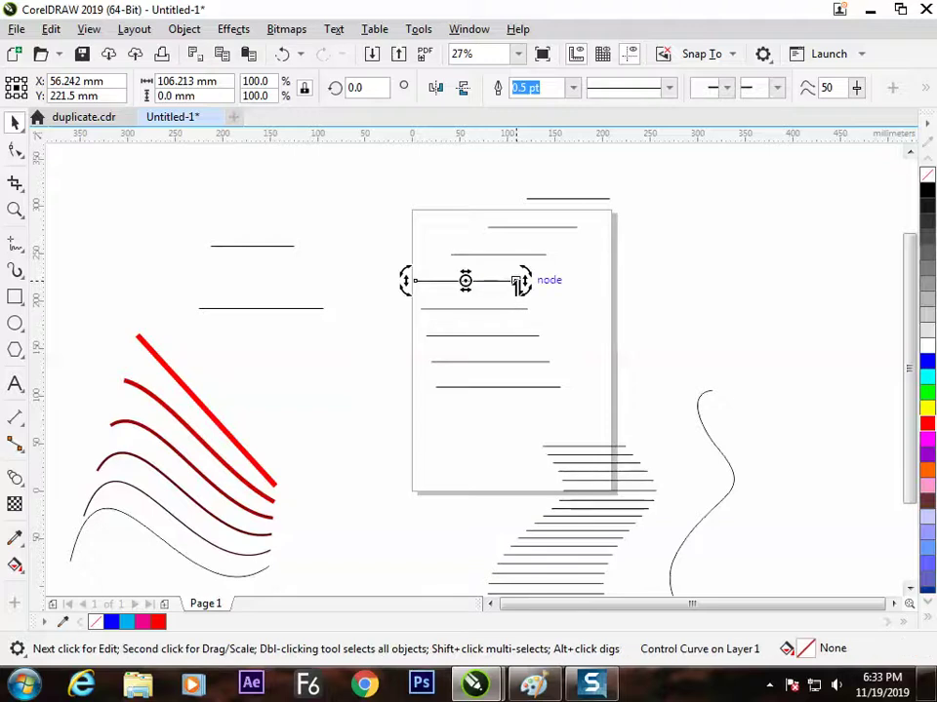
mouse_move(518, 281)
mouse_down()
mouse_move(527, 272)
mouse_move(522, 304)
mouse_up()
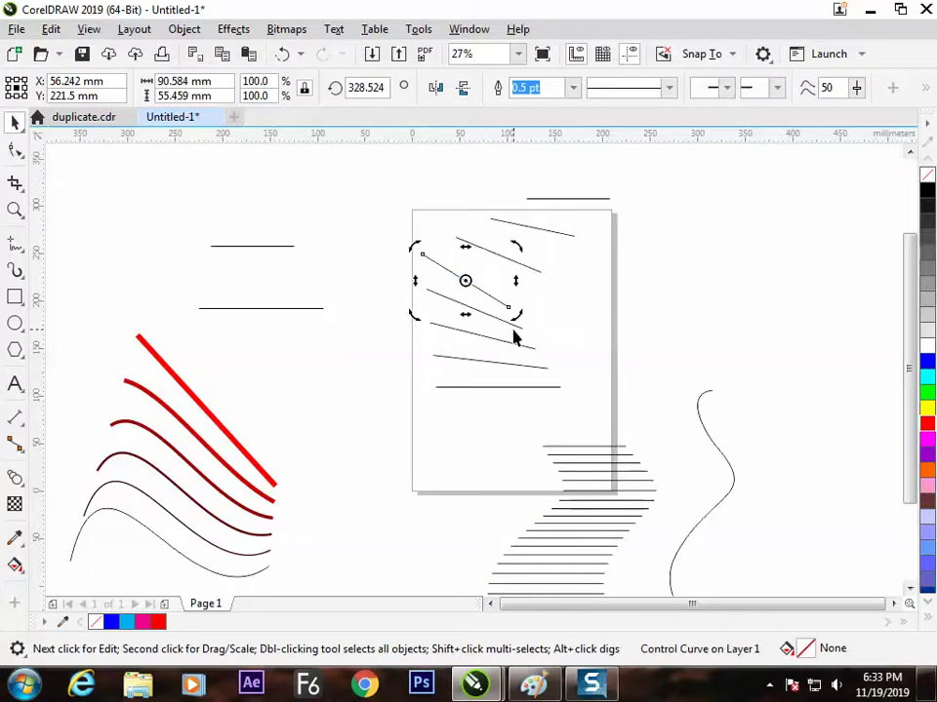
drag(516, 245, 511, 280)
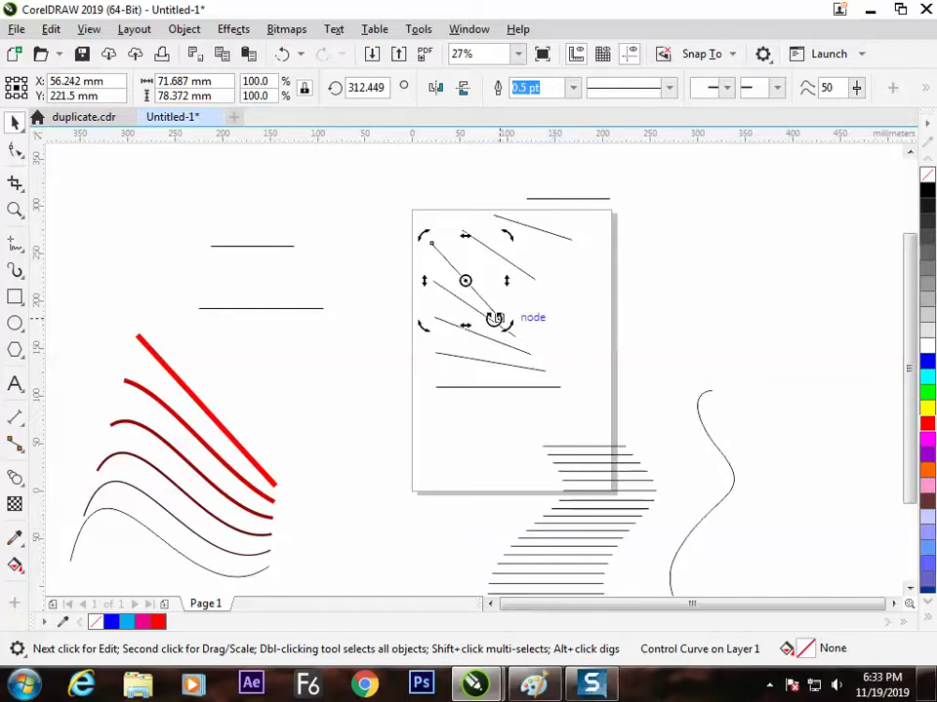
Move the lower blend section down and left across the page's left edge, and shift the upper section slightly up and right.
click(14, 125)
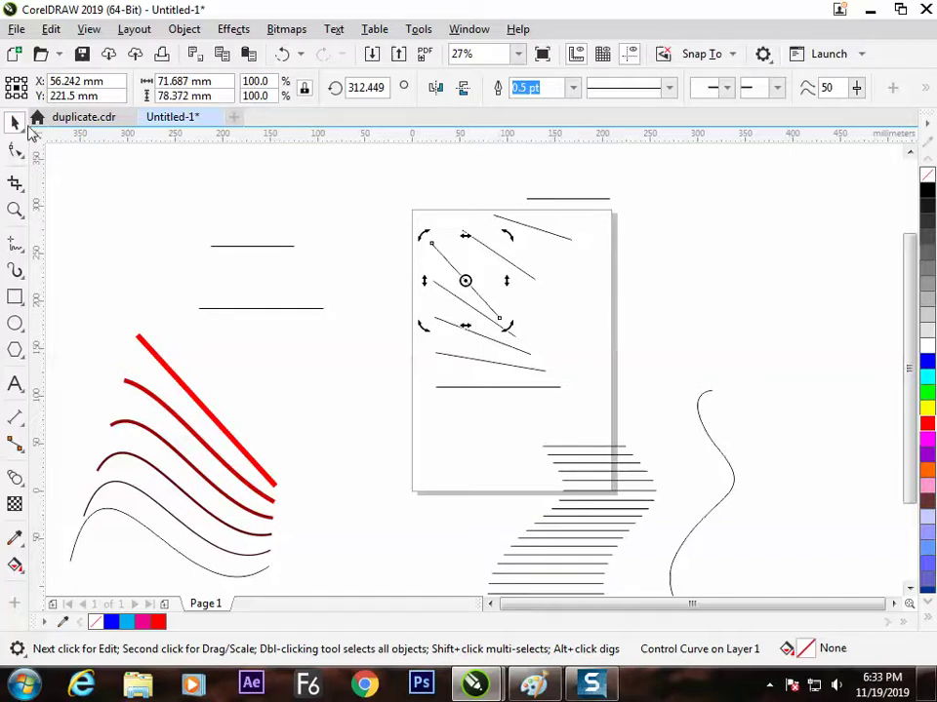
click(558, 245)
click(515, 265)
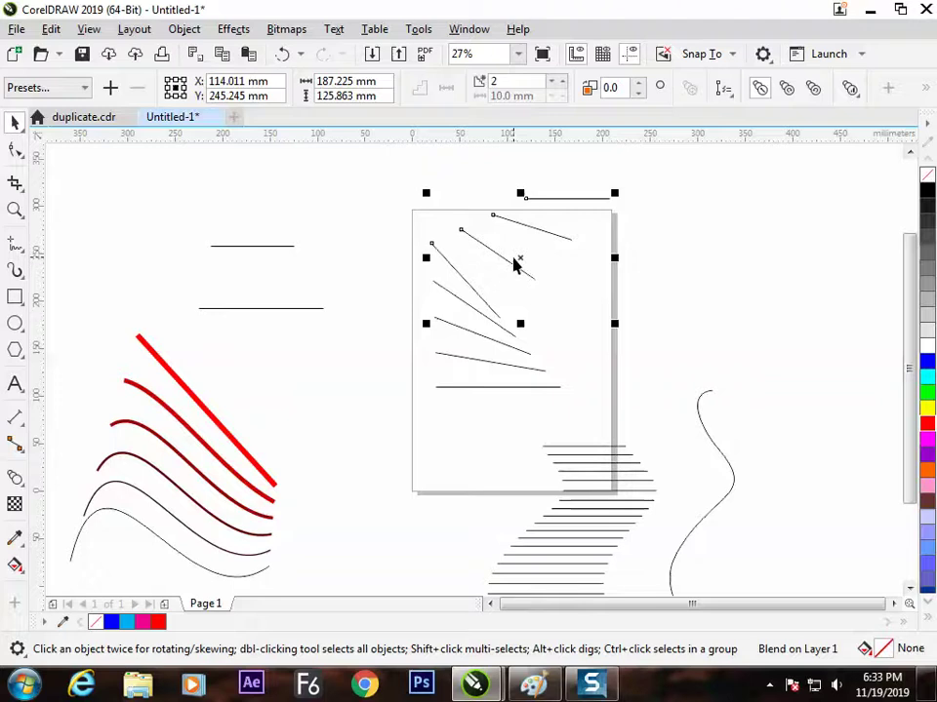
click(479, 334)
drag(479, 335, 401, 430)
click(515, 273)
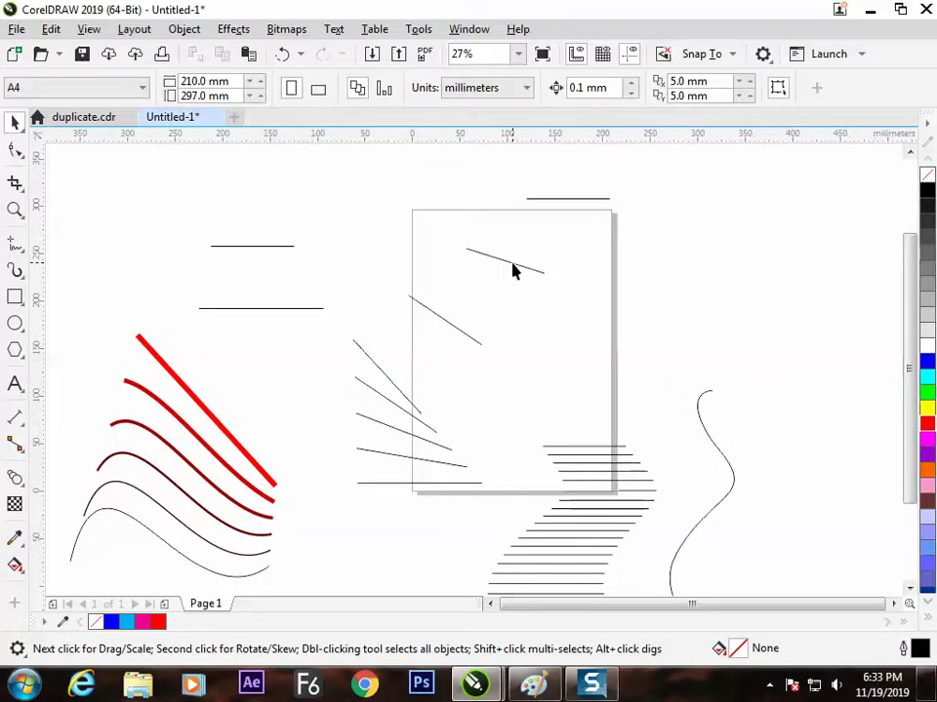
click(511, 261)
drag(510, 261, 529, 256)
Split the upper blend at its second line from the top.
click(926, 91)
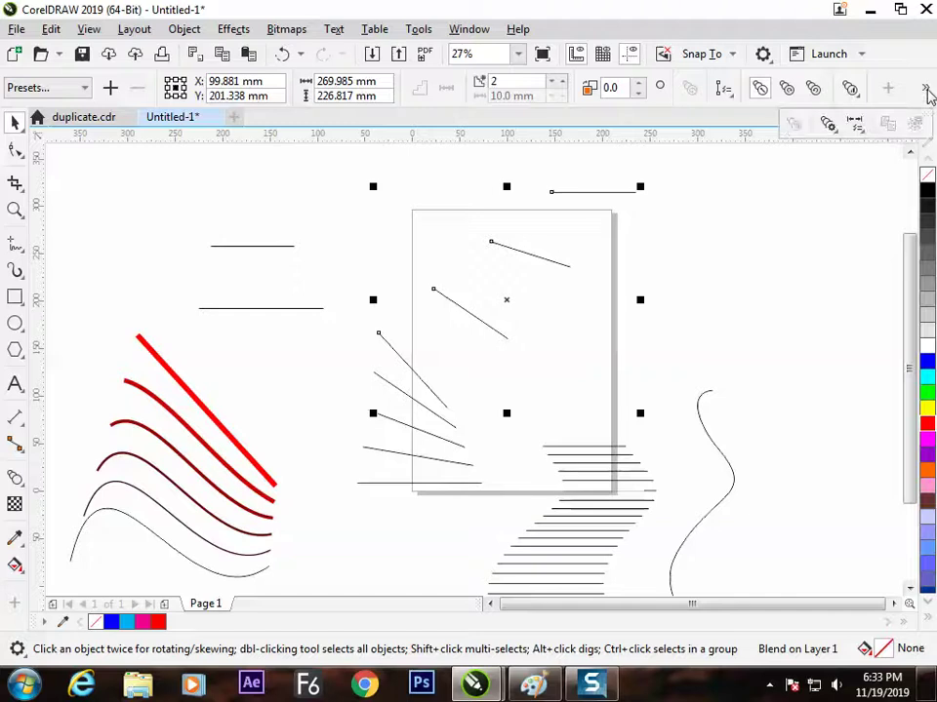
click(827, 124)
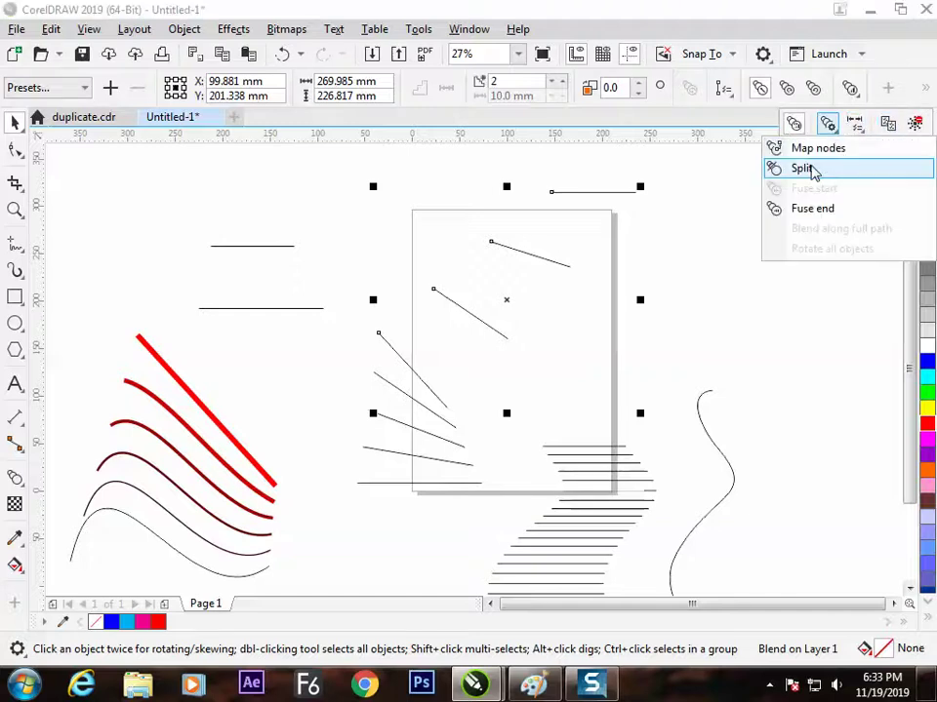
click(801, 169)
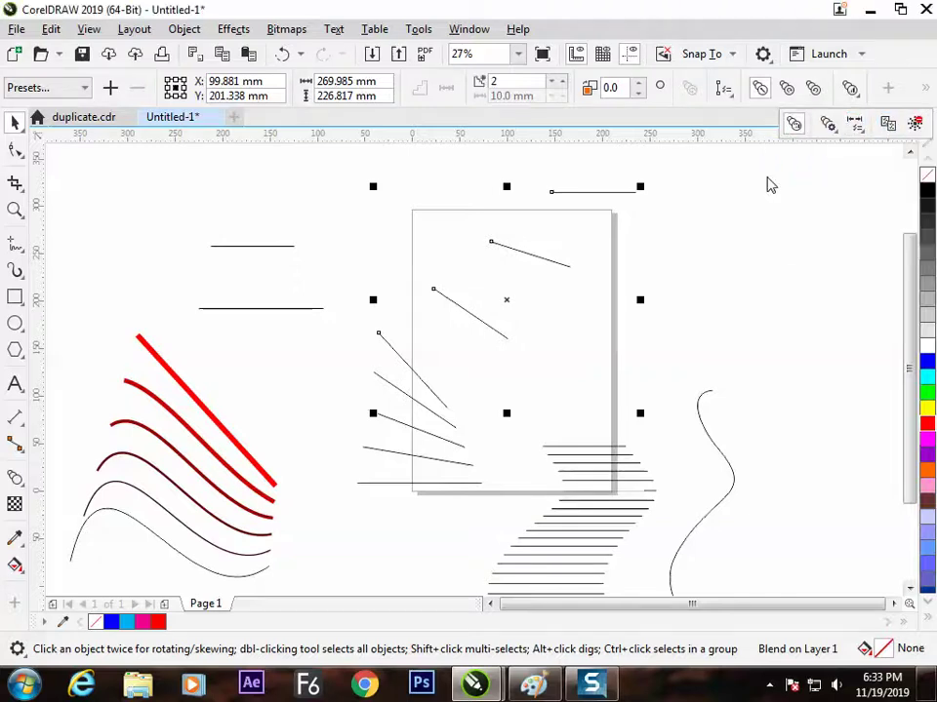
click(535, 257)
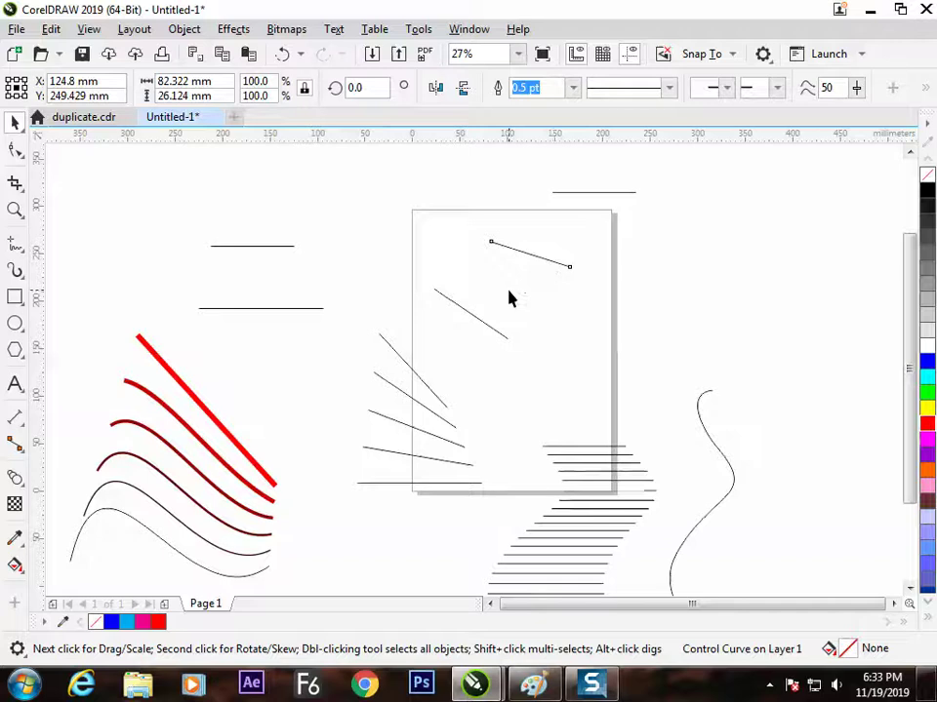
Switch to Paint and handwrite a circled "Blend" beside the existing notes, with branches labelled "Split" and "New Path".
key(alt+Tab)
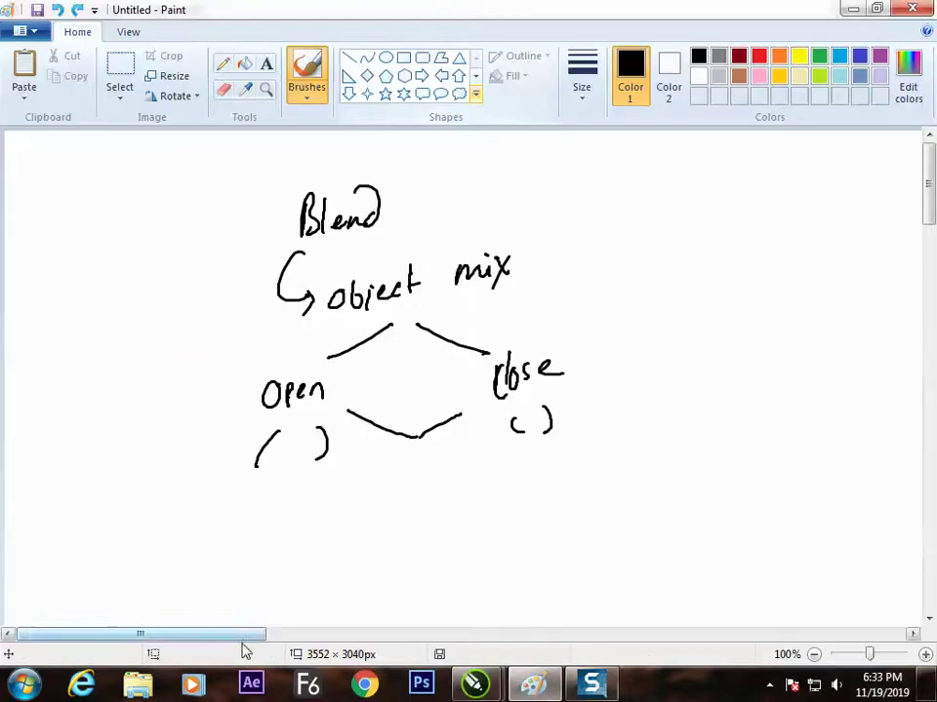
drag(240, 634, 303, 634)
mouse_move(549, 234)
mouse_down()
mouse_move(579, 243)
mouse_move(611, 244)
mouse_move(608, 229)
mouse_move(532, 259)
mouse_move(620, 242)
mouse_up()
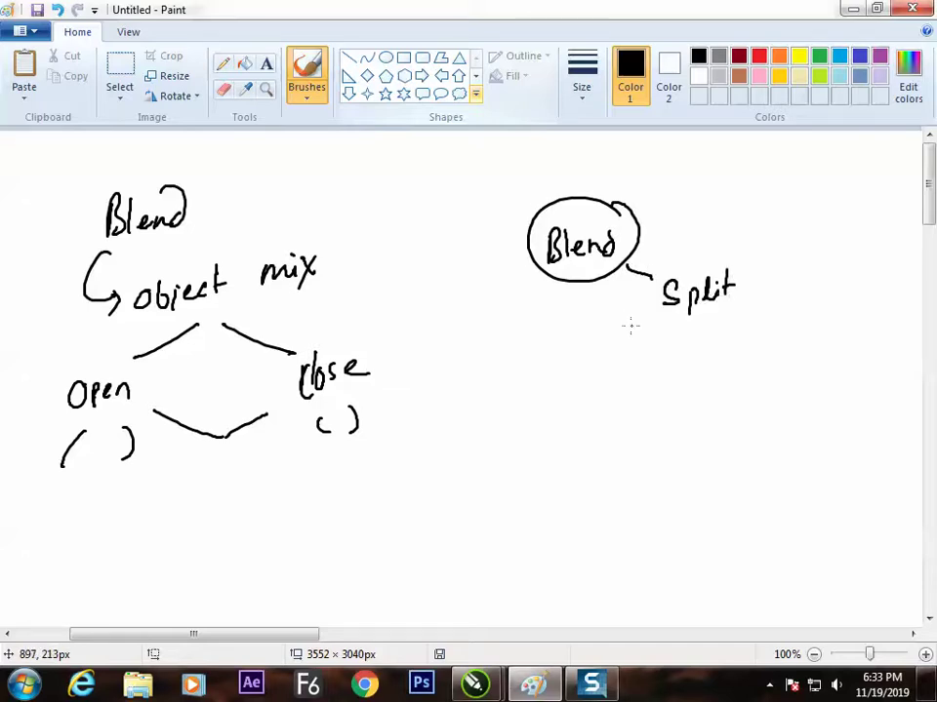
drag(605, 282, 616, 341)
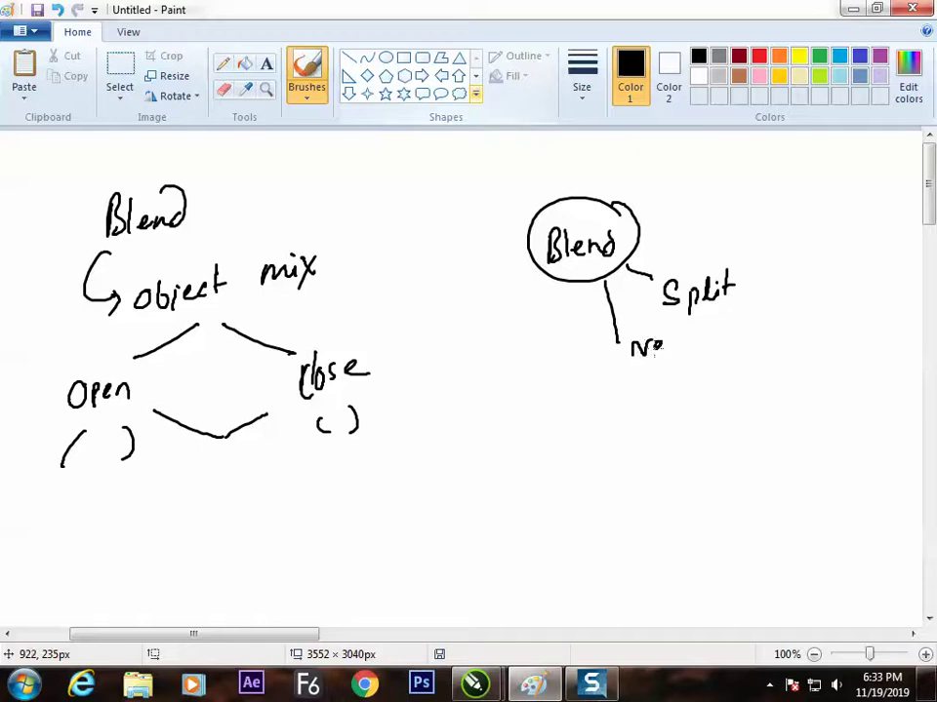
drag(746, 326, 746, 351)
drag(740, 336, 759, 335)
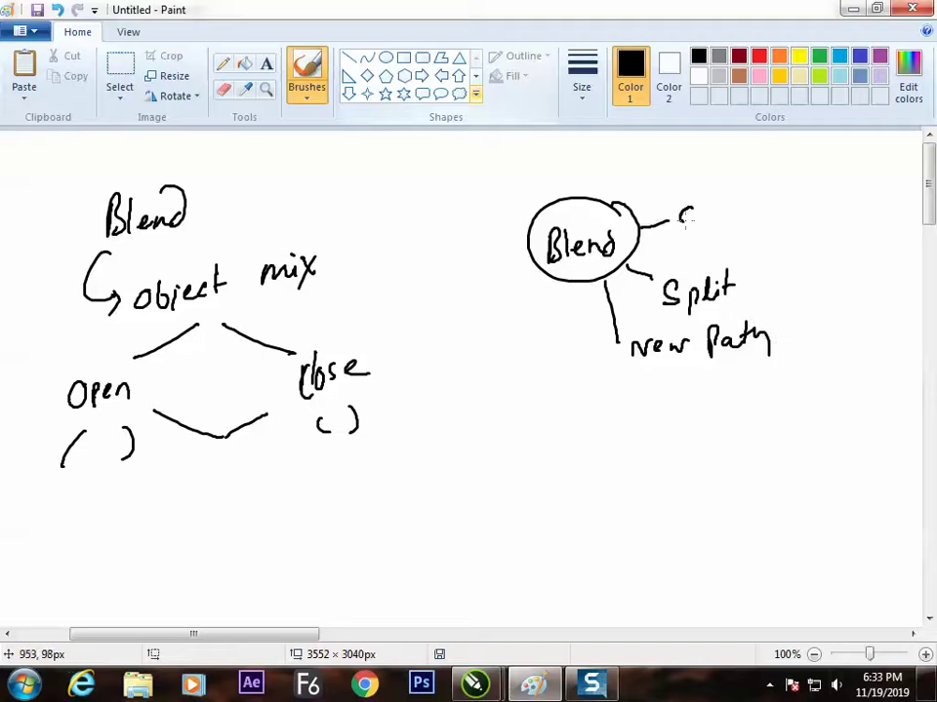
Add branches labelled "acceleration" and "Step" to the circled Blend diagram, and switch back to CorelDRAW.
drag(694, 209, 696, 224)
drag(705, 210, 708, 223)
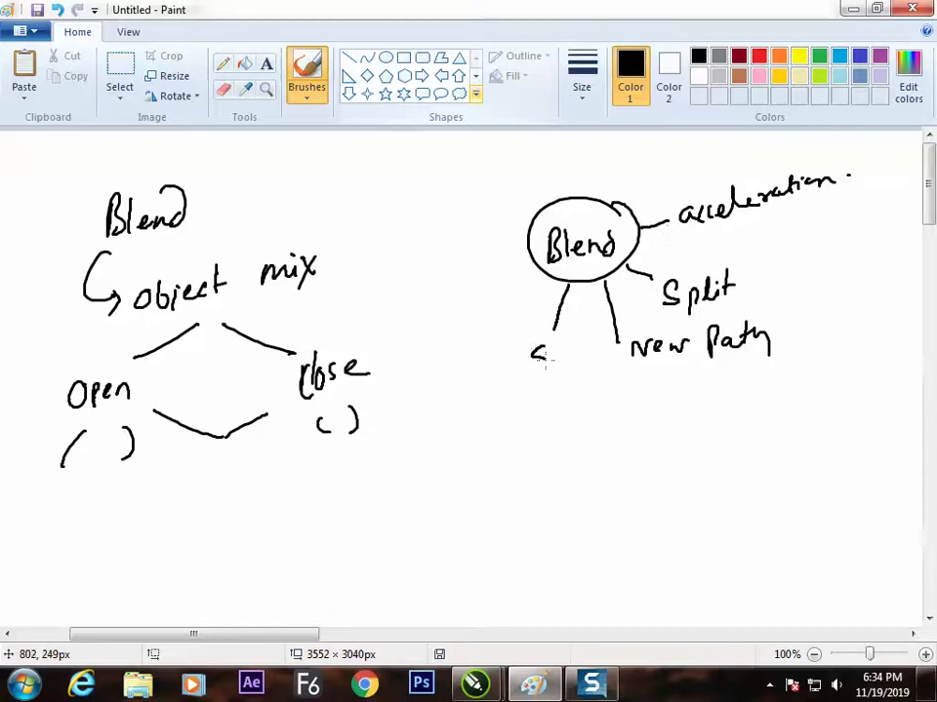
drag(570, 351, 582, 359)
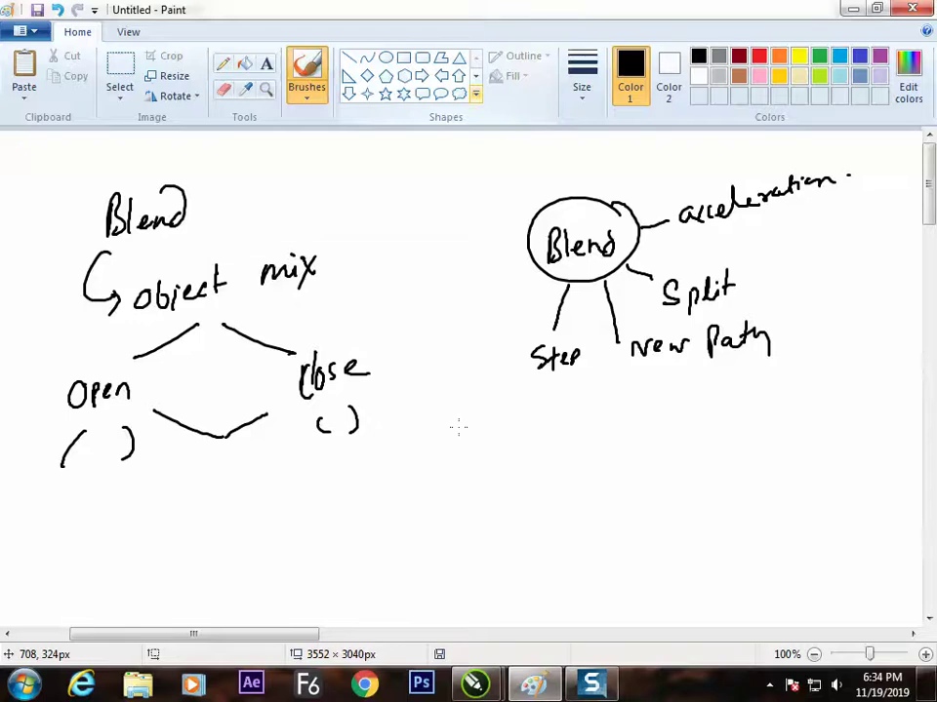
key(alt+Tab)
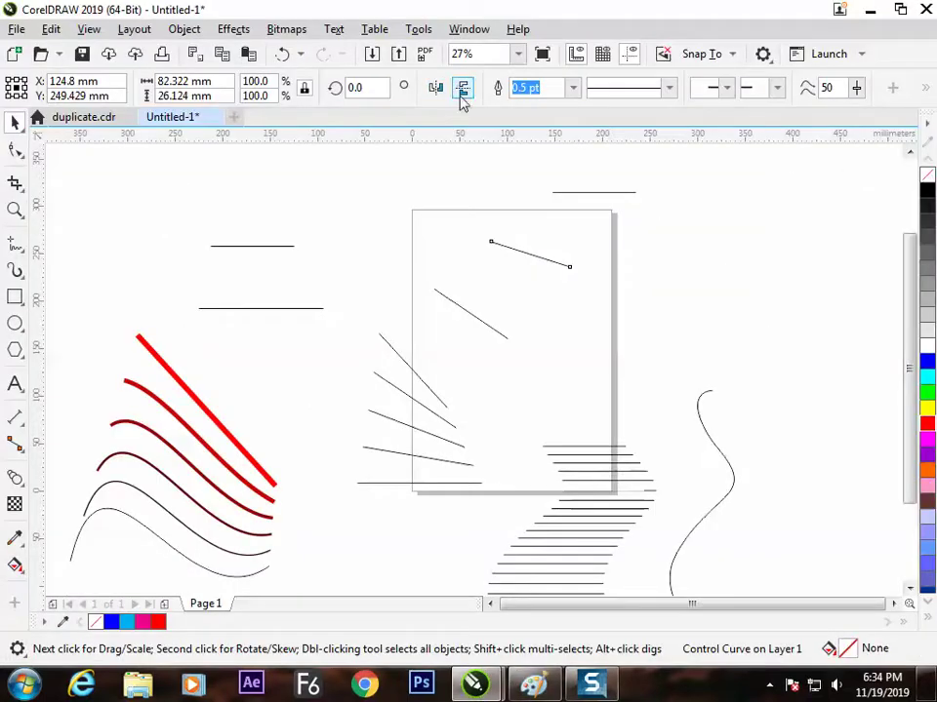
click(592, 488)
click(412, 402)
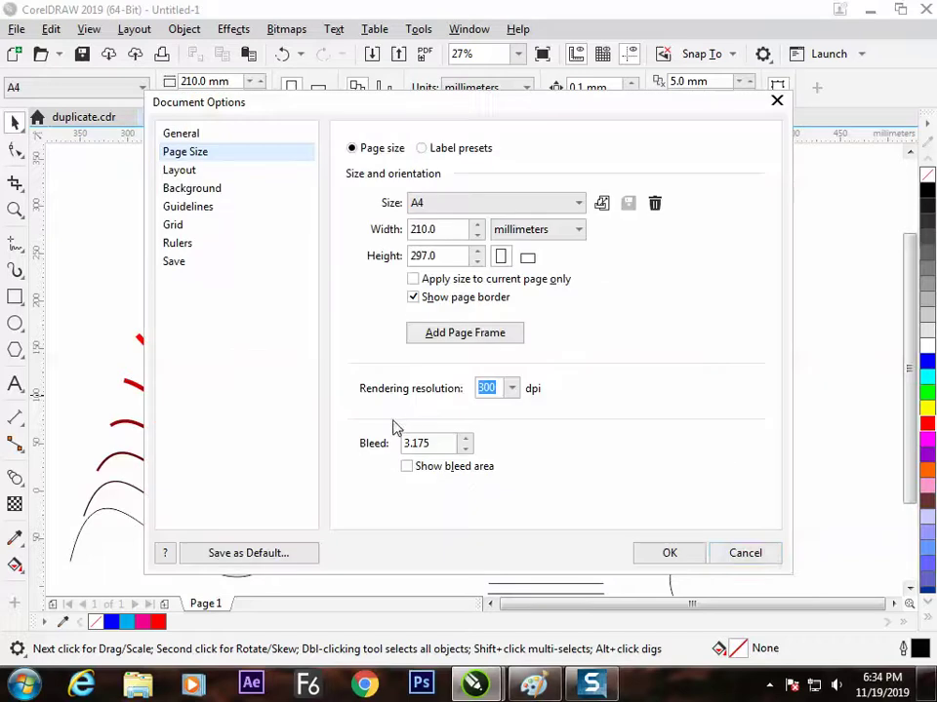
click(751, 556)
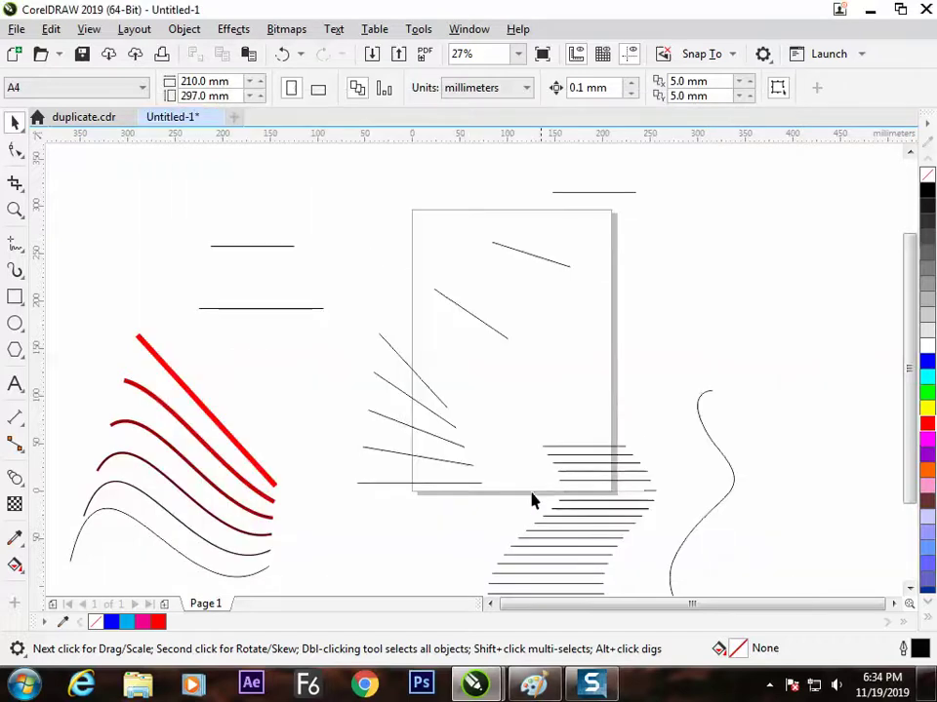
Increase the number of steps in the fan-shaped line blend to 14.
click(445, 442)
double_click(495, 81)
text(3)
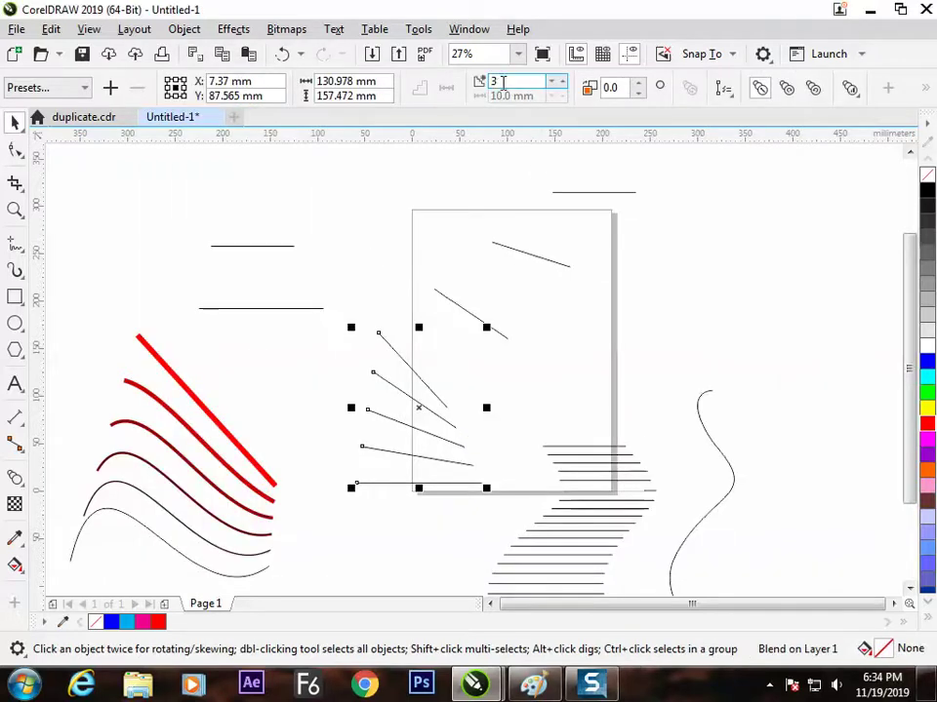
click(557, 80)
click(556, 80)
click(556, 80)
click(556, 80)
click(556, 80)
click(562, 81)
click(562, 81)
click(562, 80)
click(562, 81)
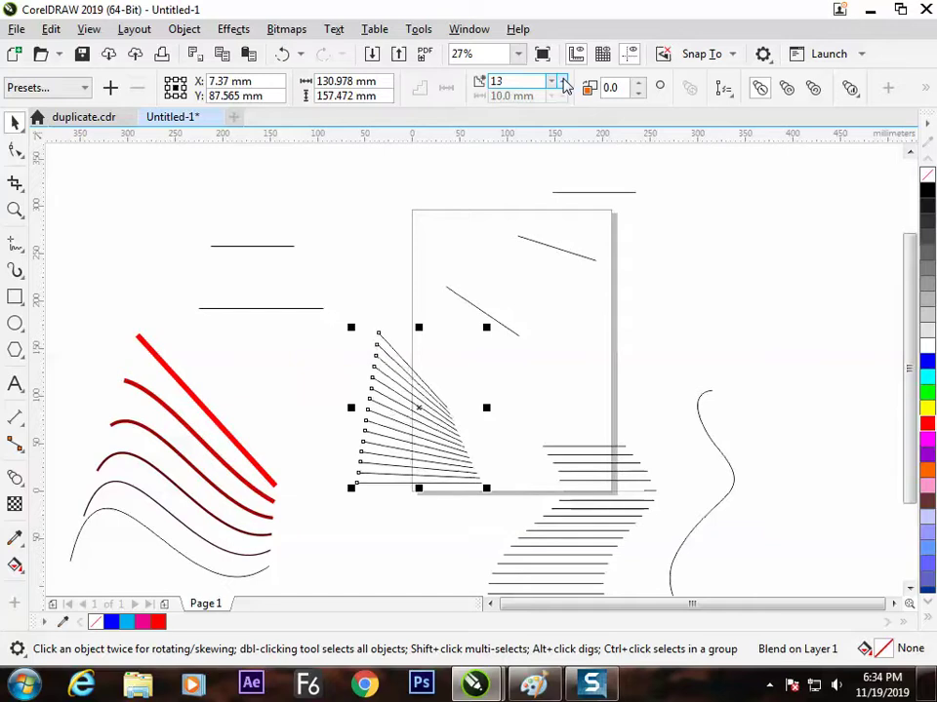
click(562, 81)
click(562, 81)
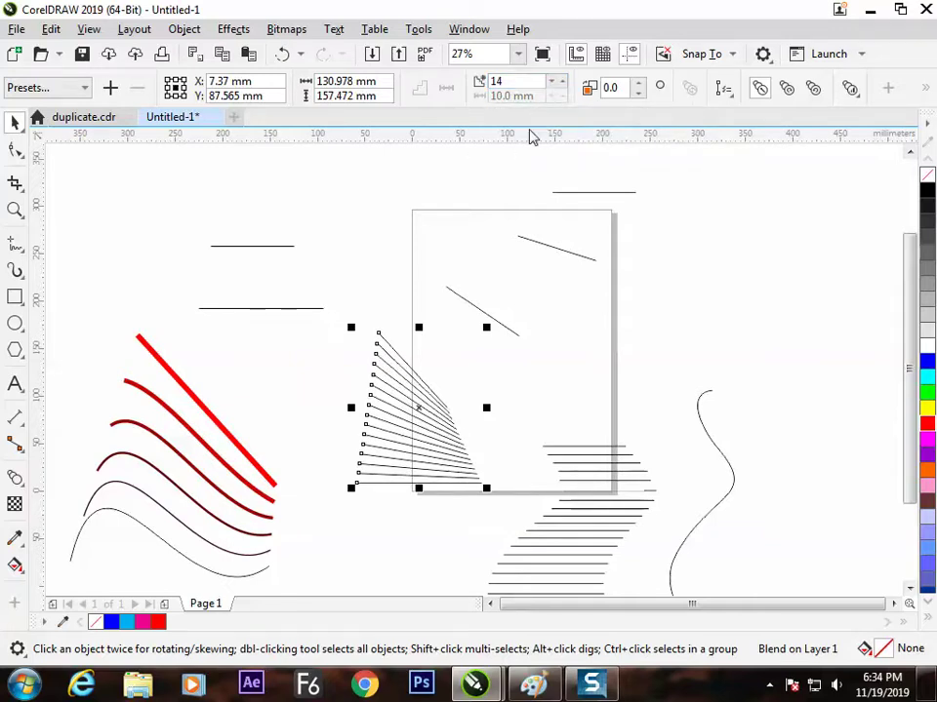
click(371, 300)
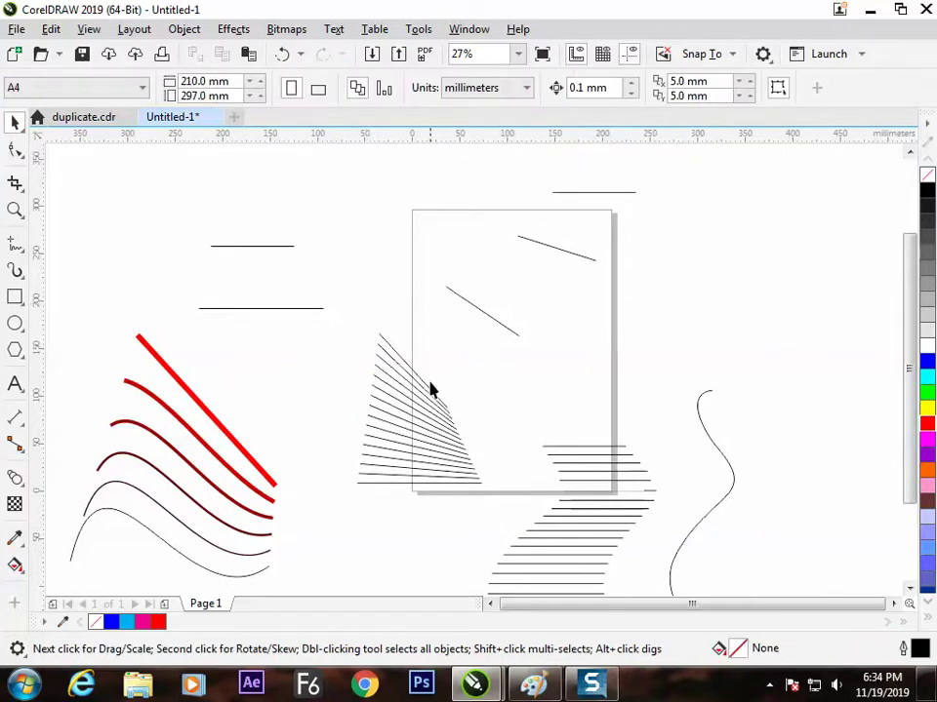
Select every object in the drawing and delete them all.
click(435, 428)
key(ctrl+a)
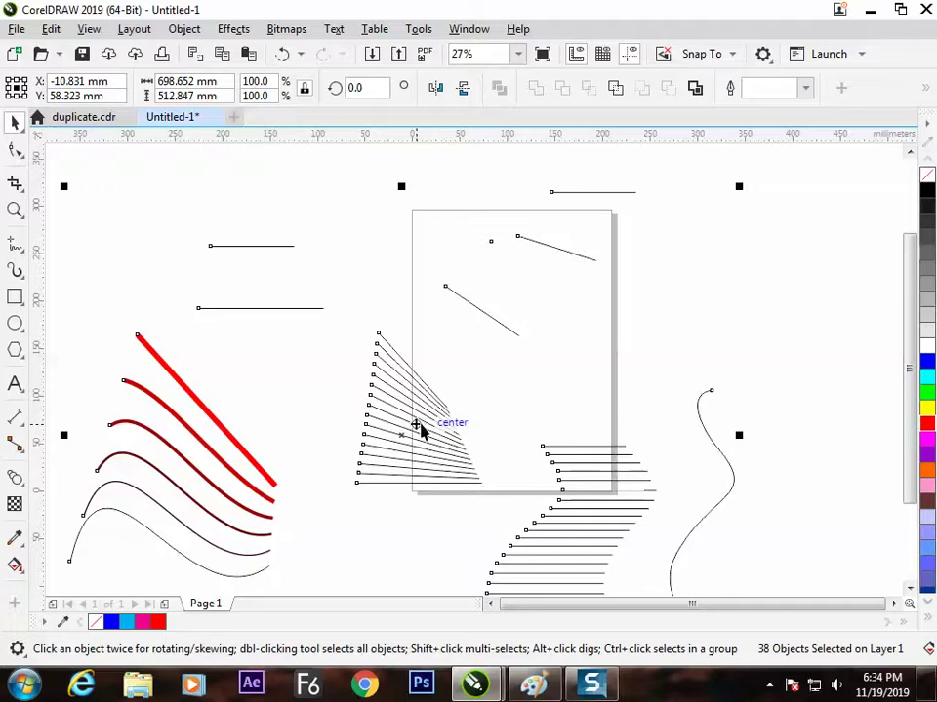
key(Delete)
Draw two crossing wavy freehand curves across the page, about 523 × 66 mm and 408 × 166 mm.
click(14, 243)
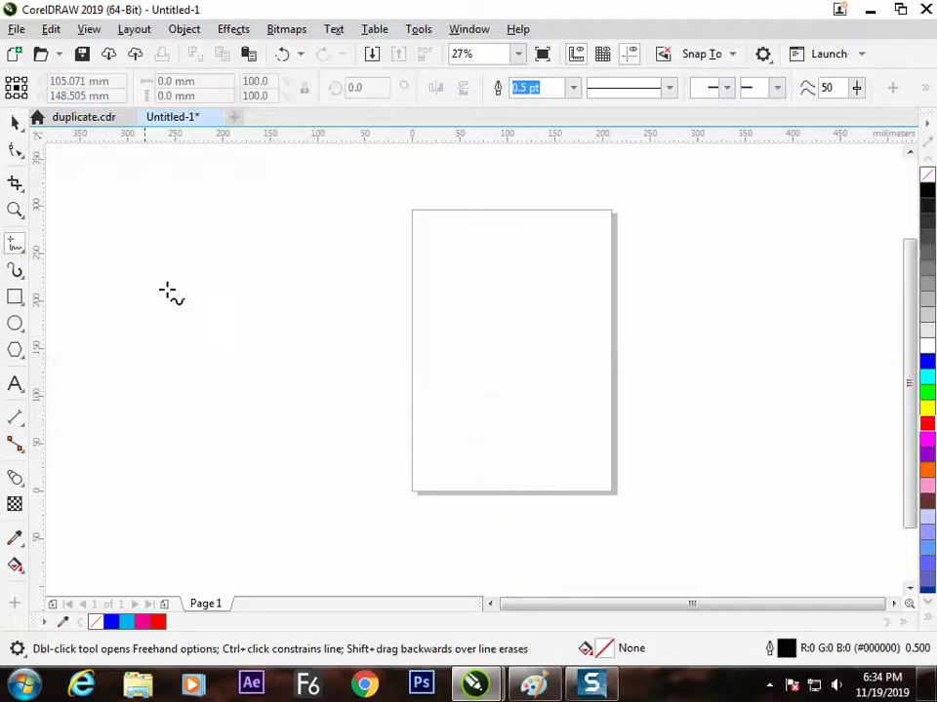
mouse_move(197, 333)
mouse_down()
mouse_move(242, 277)
mouse_move(333, 310)
mouse_move(495, 302)
mouse_move(588, 325)
mouse_move(695, 314)
mouse_up()
mouse_move(283, 394)
mouse_down()
mouse_move(365, 244)
mouse_move(411, 355)
mouse_move(524, 274)
mouse_move(574, 284)
mouse_move(663, 341)
mouse_up()
click(14, 122)
click(215, 317)
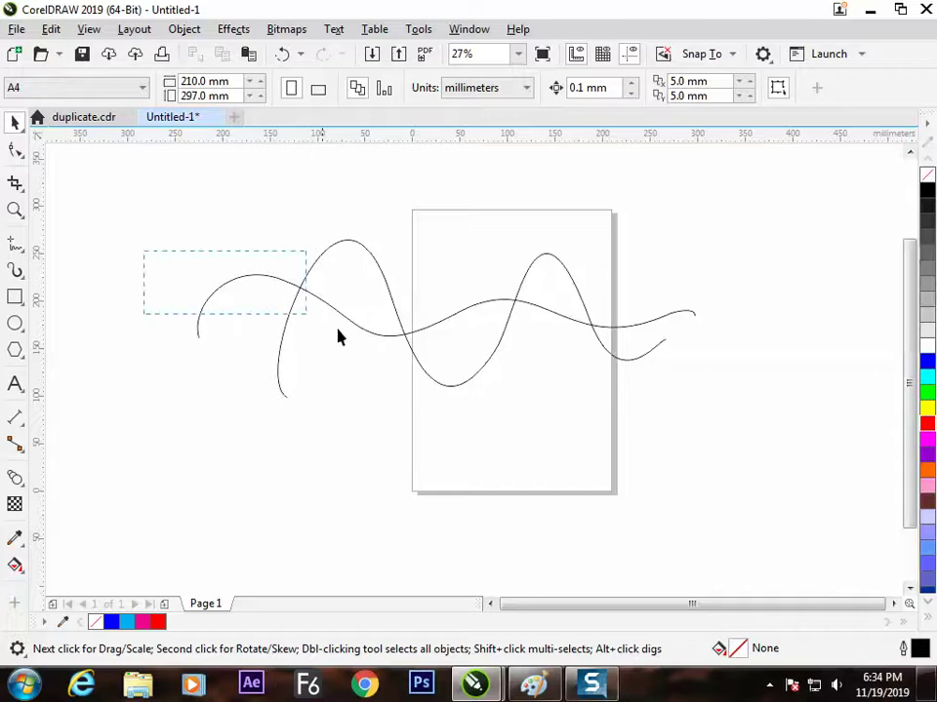
Blend the flatter wavy curve and the taller wavy curve with 20 steps.
click(240, 291)
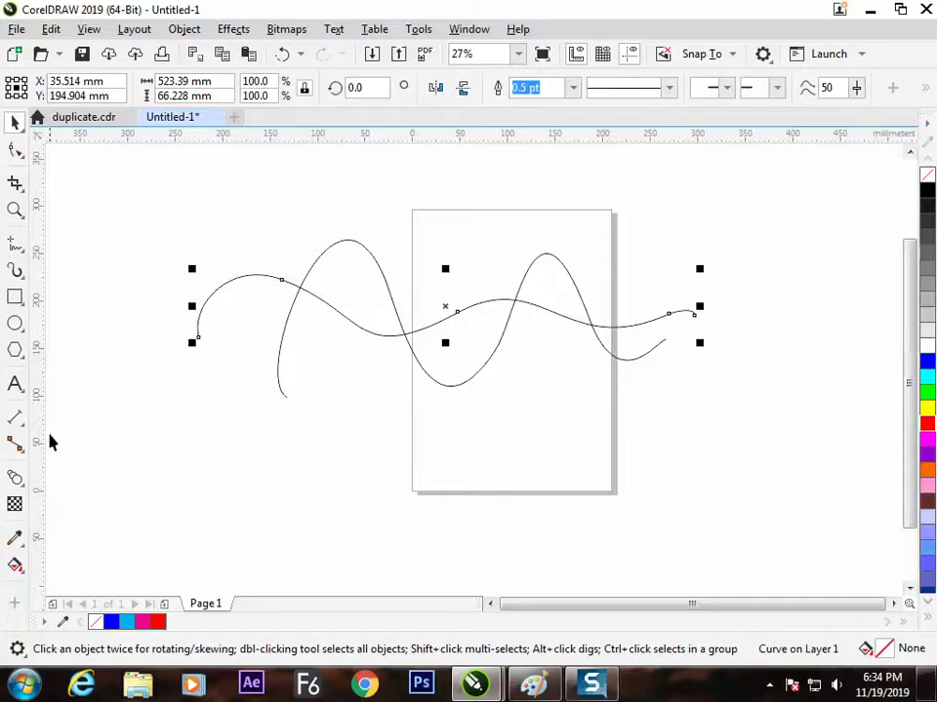
click(15, 478)
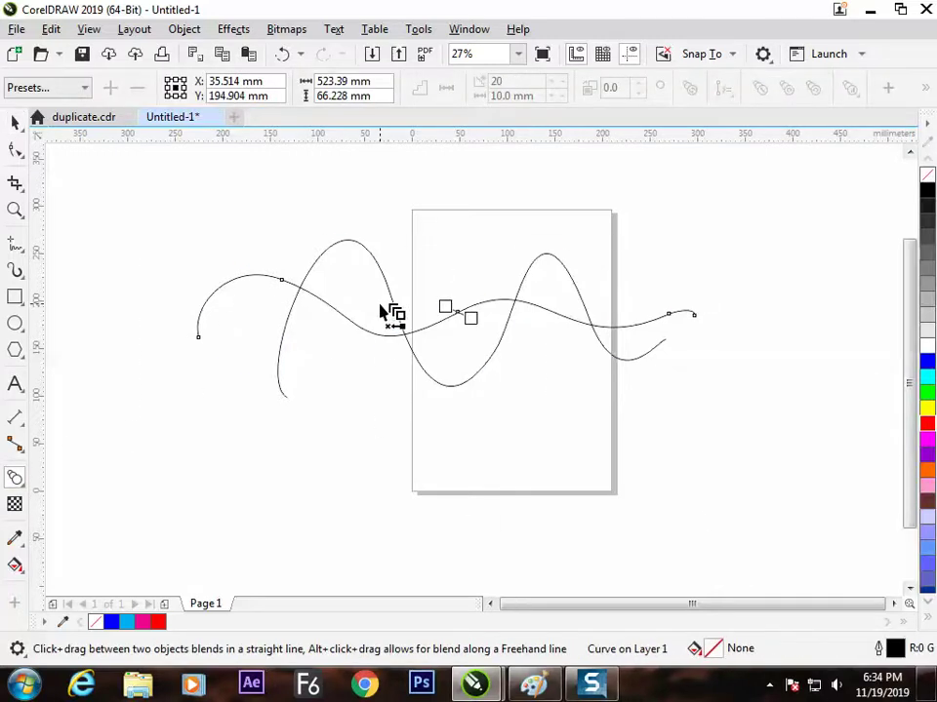
drag(381, 309, 382, 313)
click(15, 122)
click(110, 315)
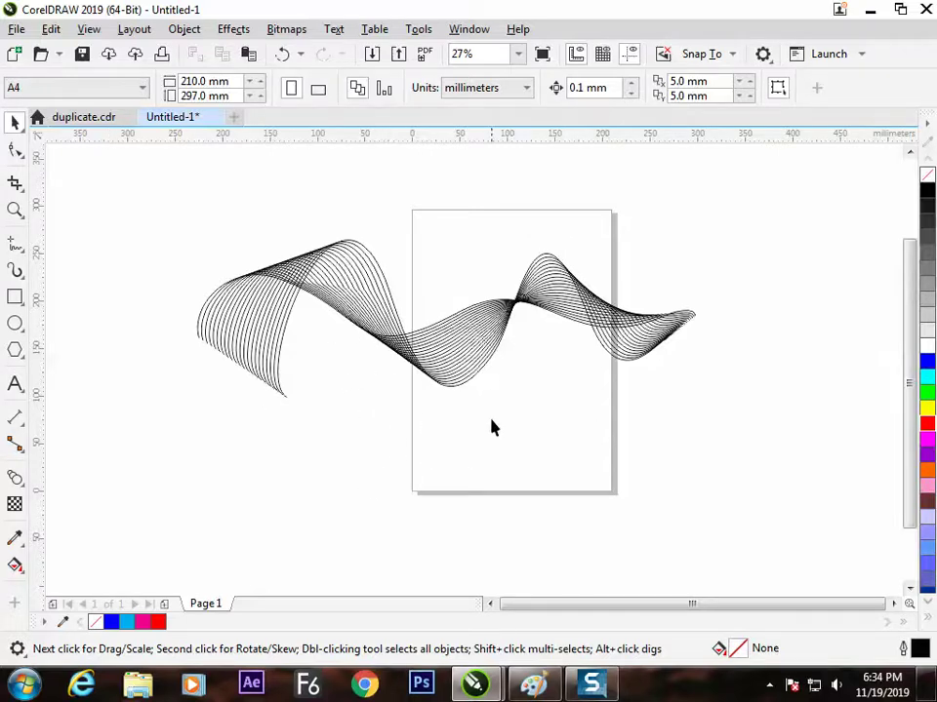
Give the blend's taller control curve a red outline and its flatter control curve a white outline.
click(437, 387)
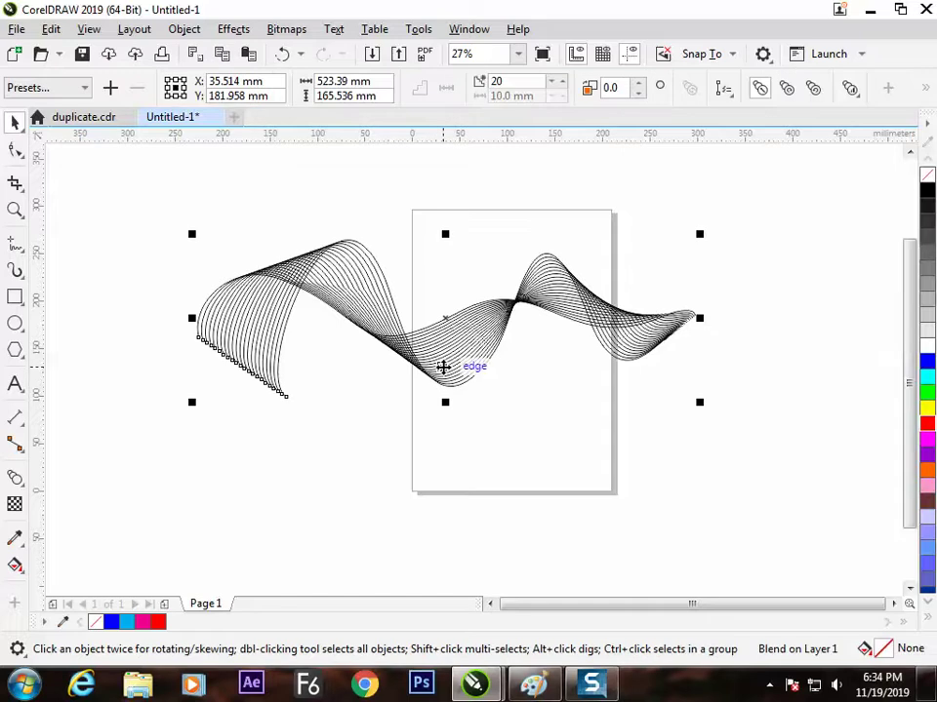
click(499, 349)
click(544, 411)
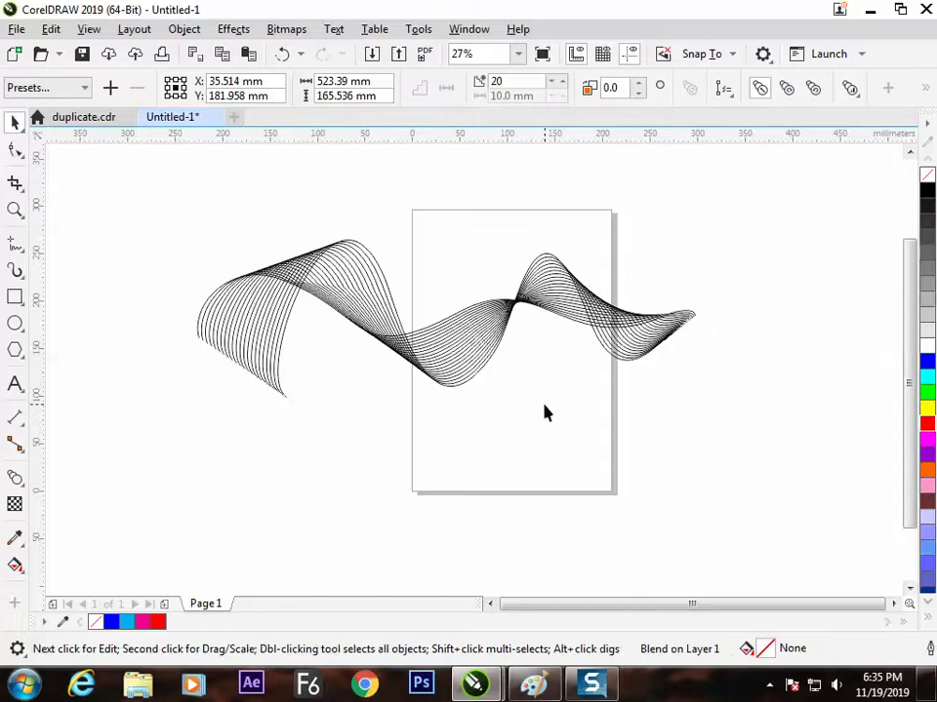
click(502, 349)
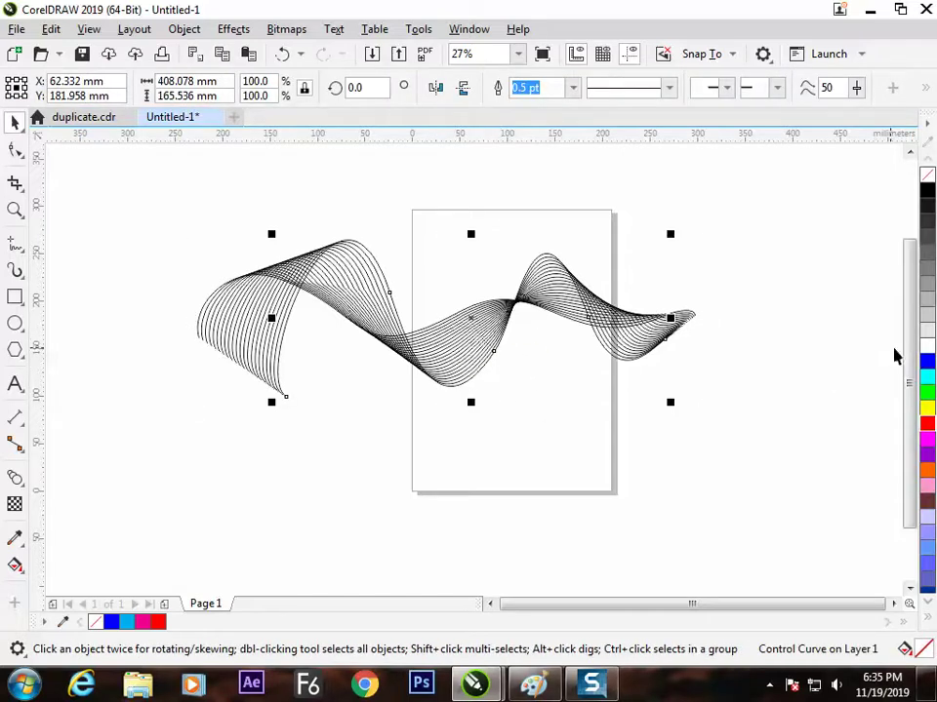
right_click(928, 425)
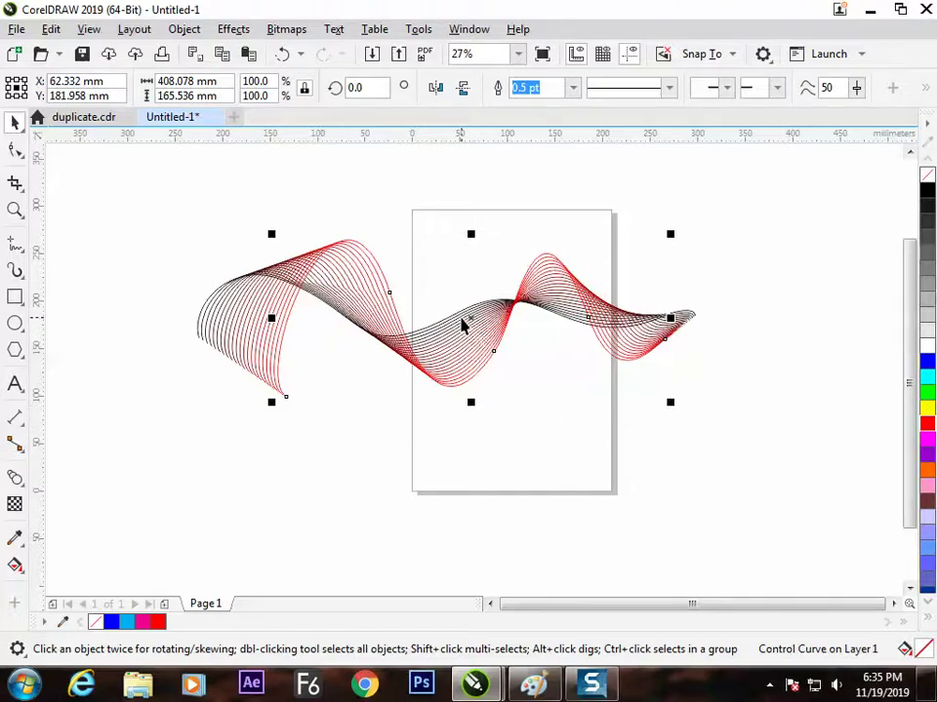
click(472, 450)
click(457, 317)
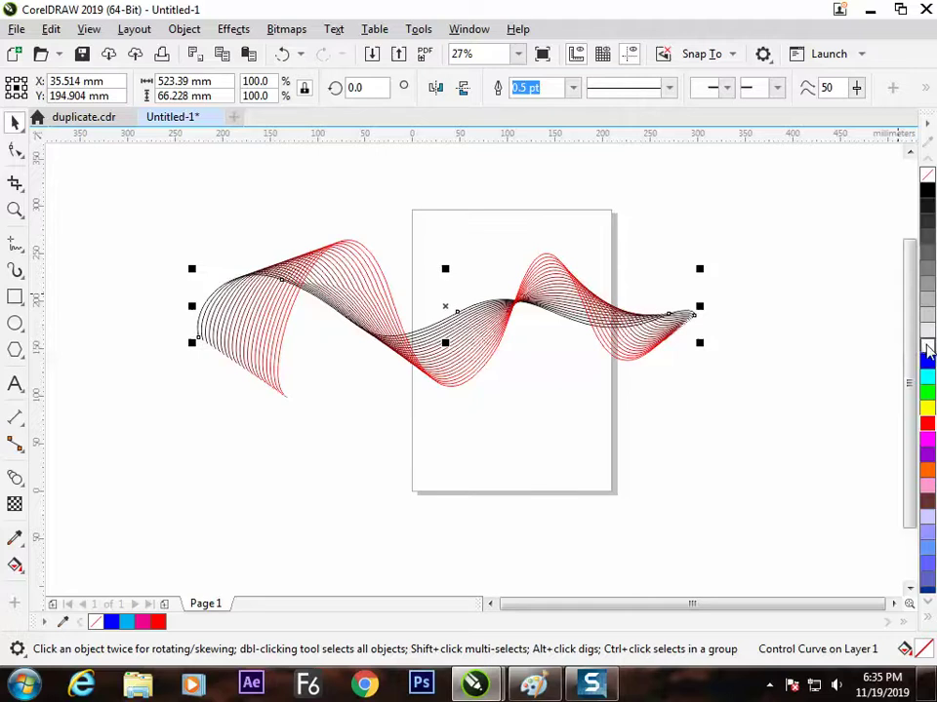
right_click(926, 279)
click(363, 522)
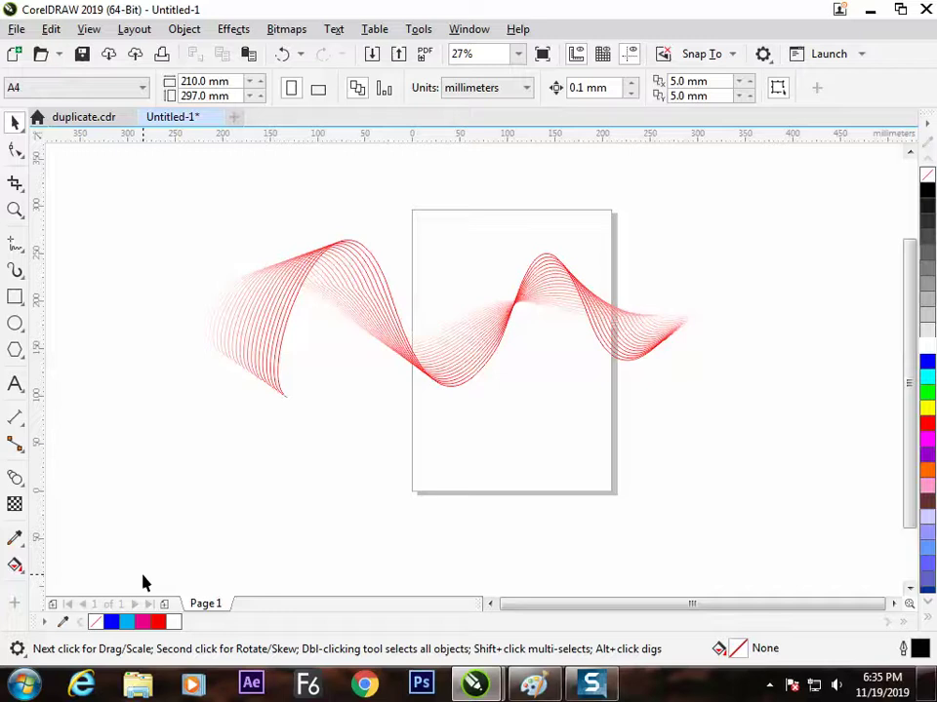
Shrink the blend to about 355 mm wide, enlarge it to about 555 mm, and reposition it across the page.
click(505, 328)
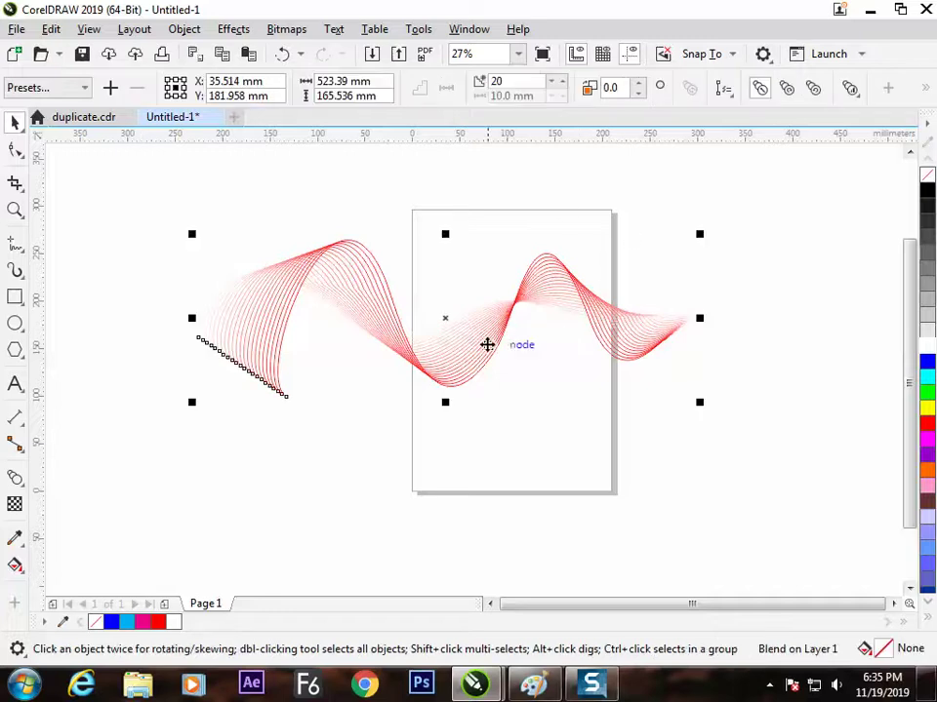
drag(700, 234, 539, 284)
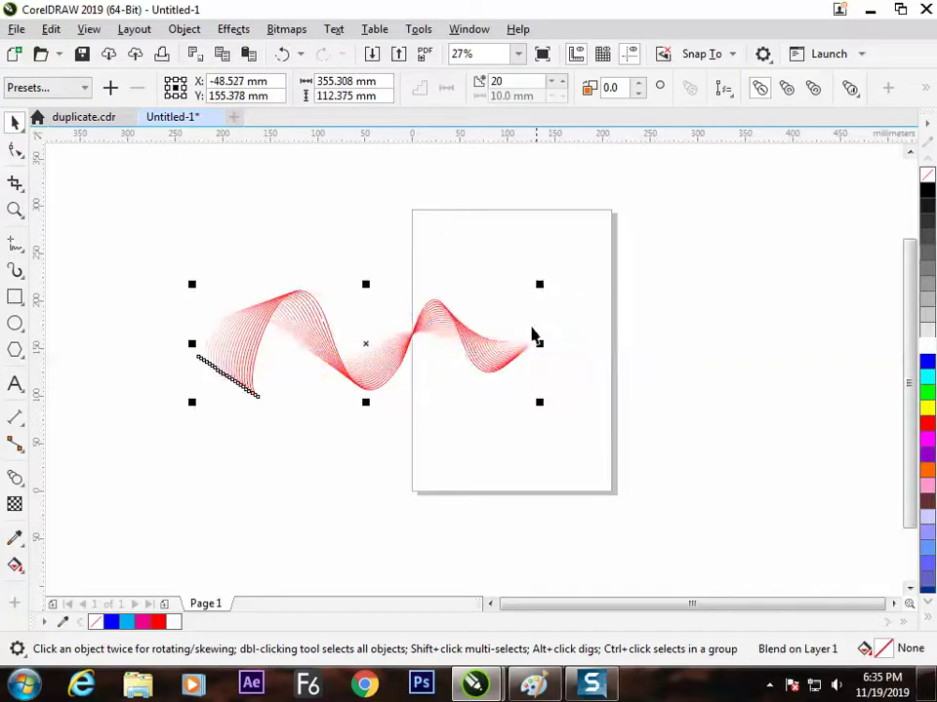
click(393, 367)
drag(393, 367, 486, 334)
drag(632, 251, 822, 191)
drag(596, 274, 494, 319)
click(500, 504)
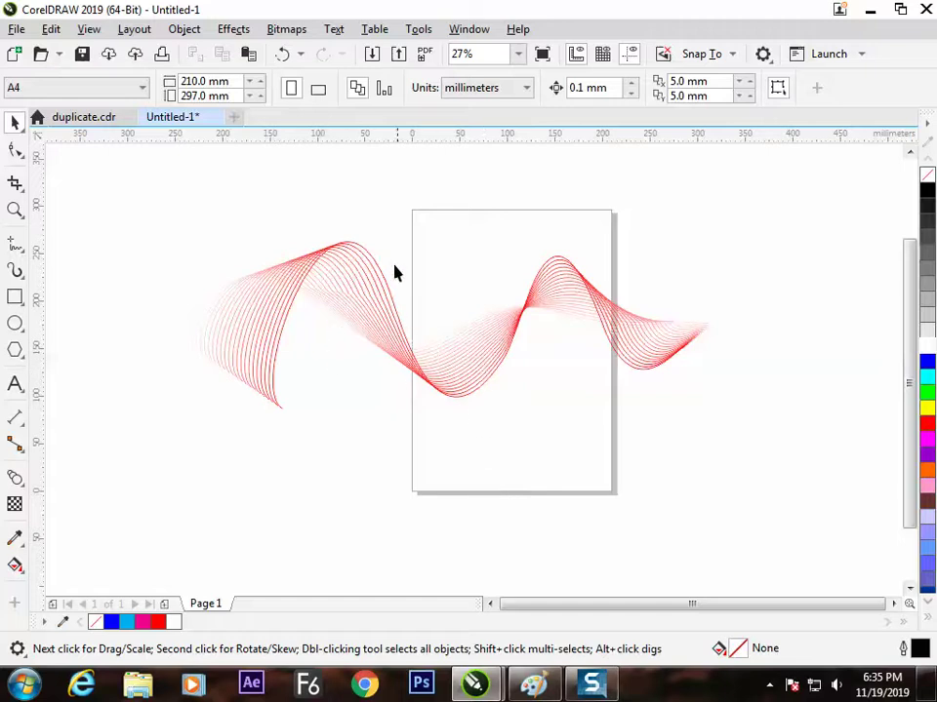
Try a blue outline on the whole blend and undo it.
click(454, 329)
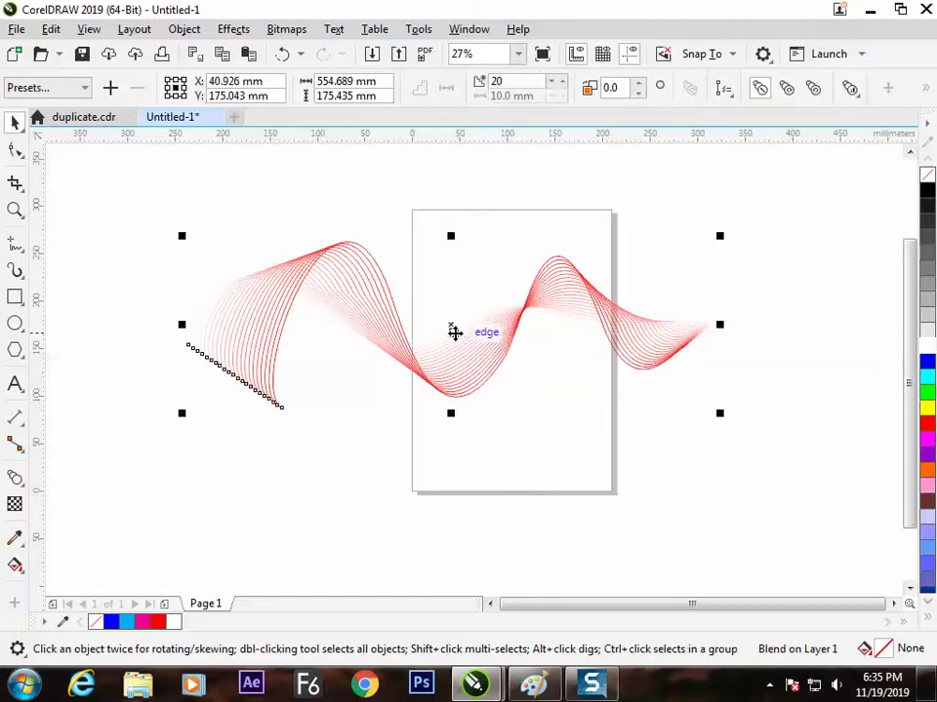
right_click(924, 364)
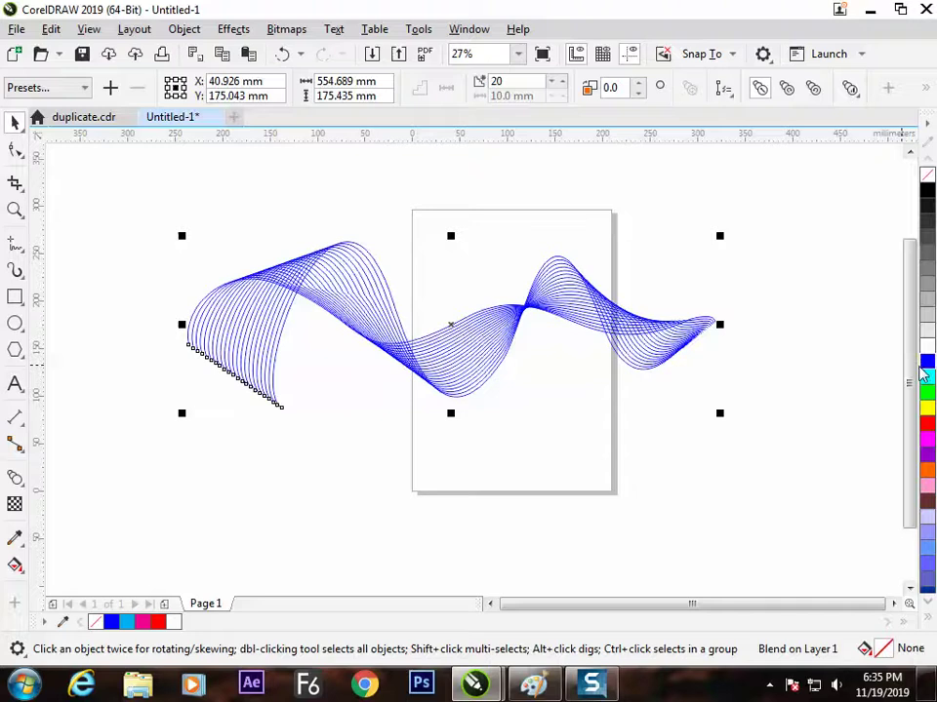
key(ctrl+z)
click(325, 385)
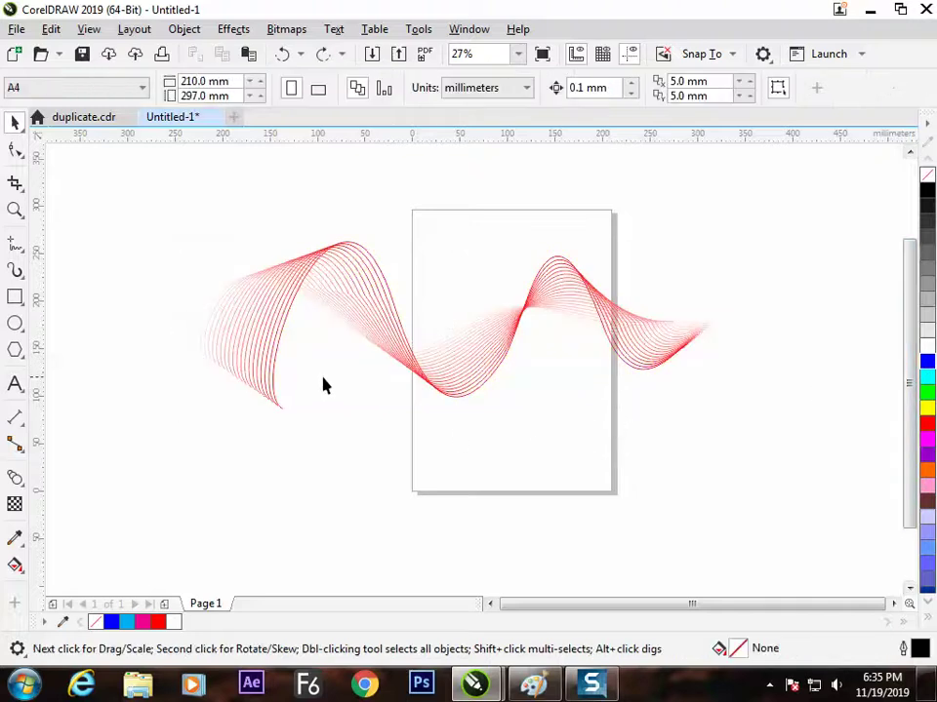
Delete the blend and draw two new crossing wavy freehand curves, about 489 × 64 mm and 331 × 177 mm.
click(346, 297)
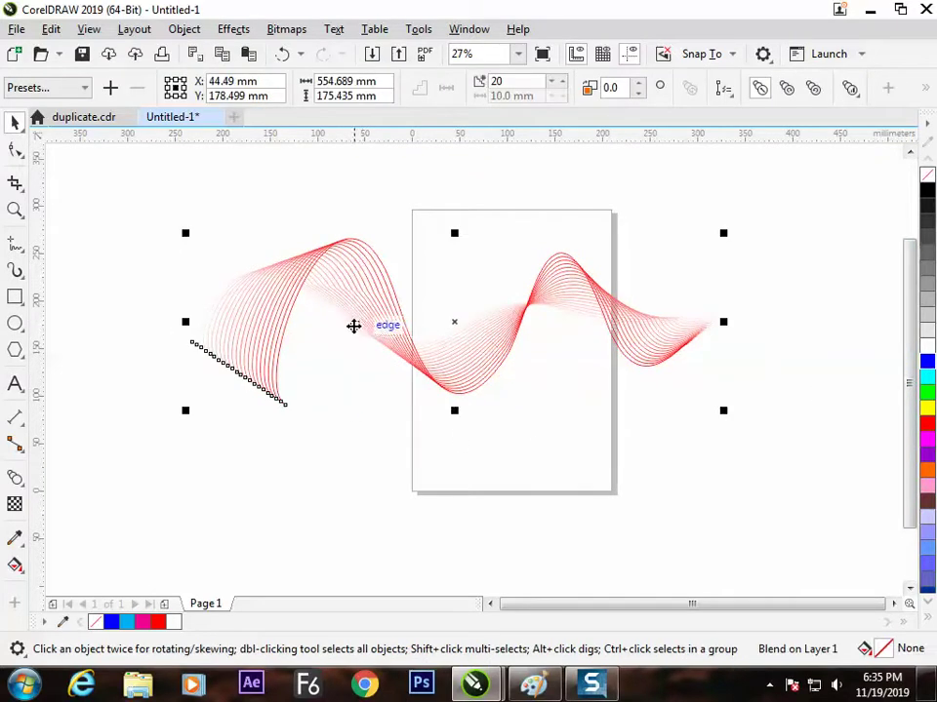
key(Delete)
click(16, 243)
mouse_move(259, 344)
mouse_down()
mouse_move(272, 318)
mouse_move(560, 316)
mouse_move(720, 332)
mouse_up()
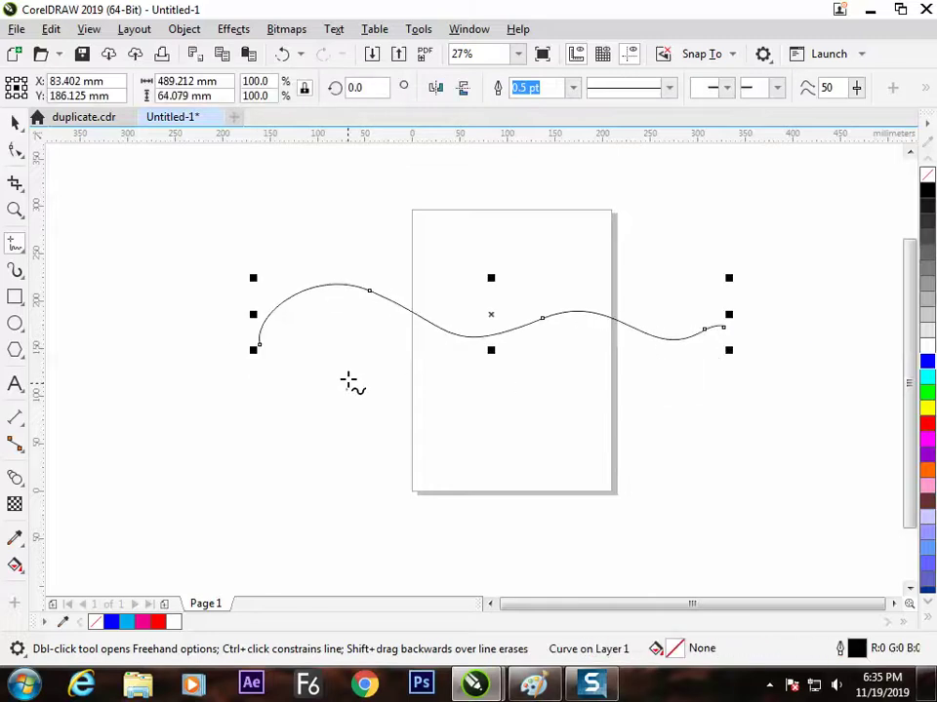
mouse_move(347, 387)
mouse_down()
mouse_move(391, 229)
mouse_move(479, 368)
mouse_move(549, 336)
mouse_move(620, 282)
mouse_move(658, 378)
mouse_up()
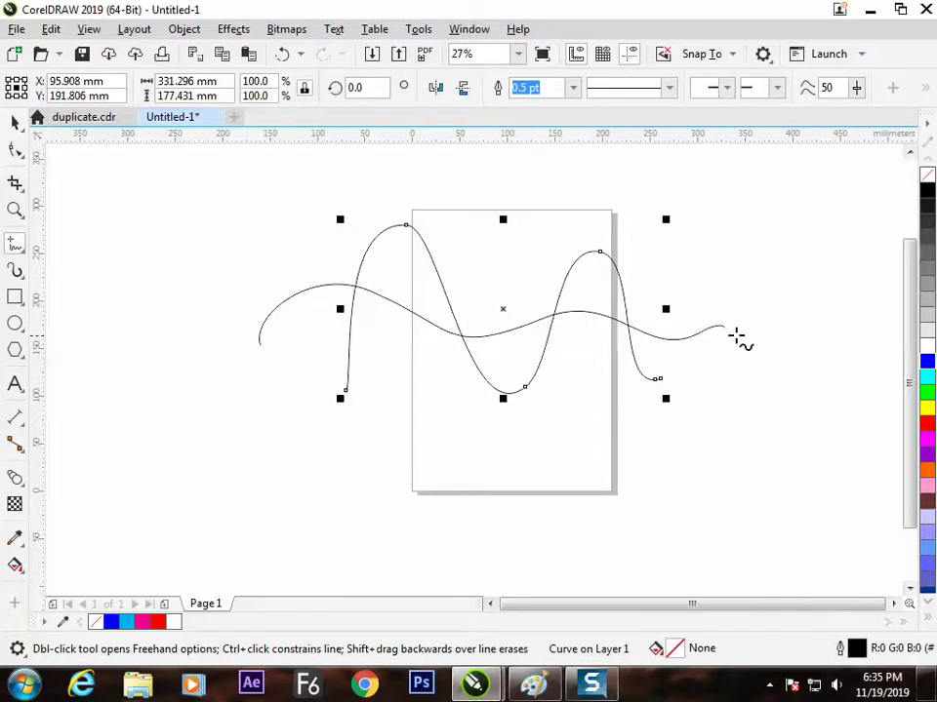
click(15, 122)
click(137, 219)
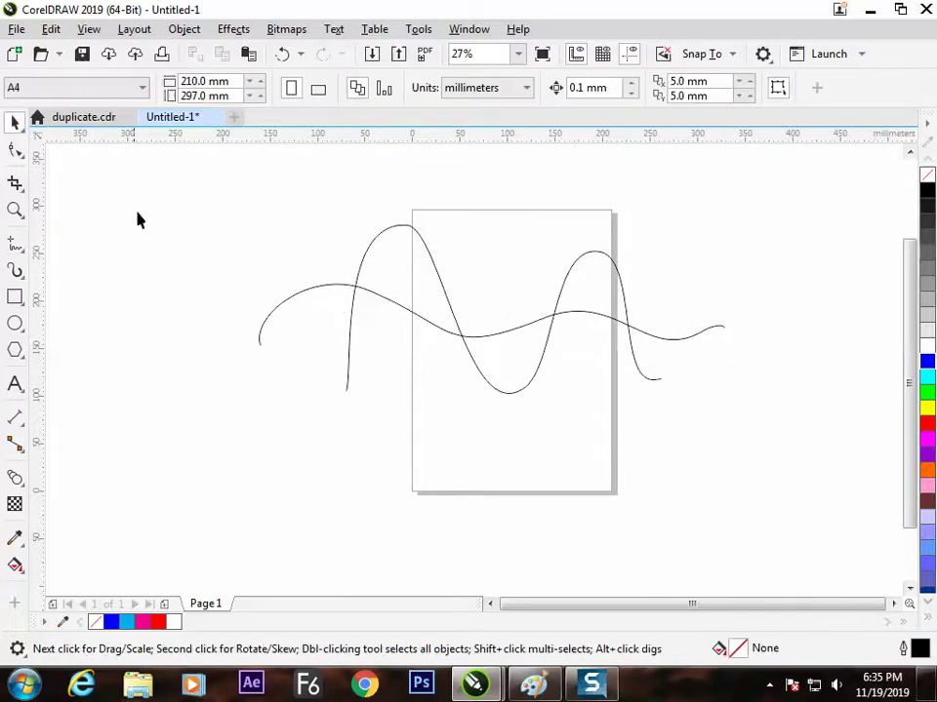
Blend the two new wavy curves together with 20 steps.
click(15, 479)
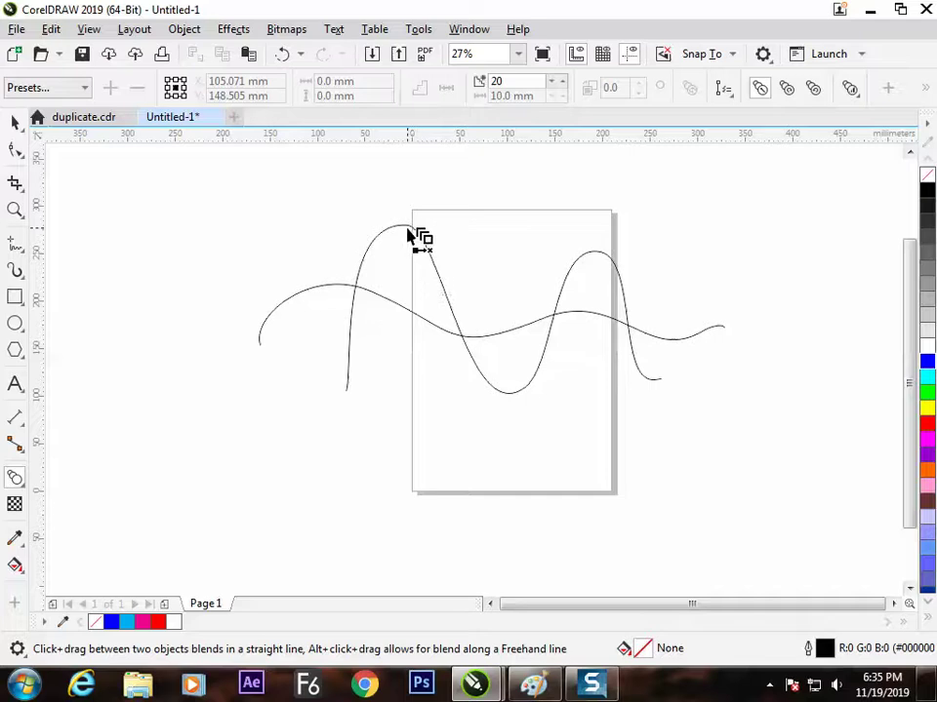
mouse_move(503, 310)
mouse_down()
mouse_move(405, 258)
mouse_move(398, 314)
mouse_move(414, 324)
mouse_up()
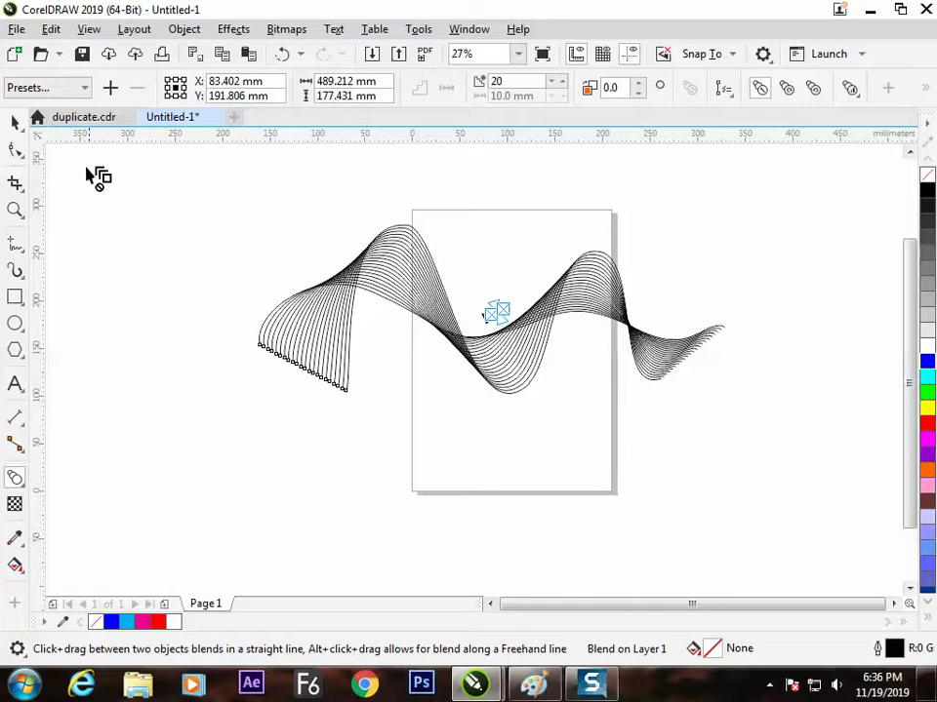
click(15, 122)
click(405, 441)
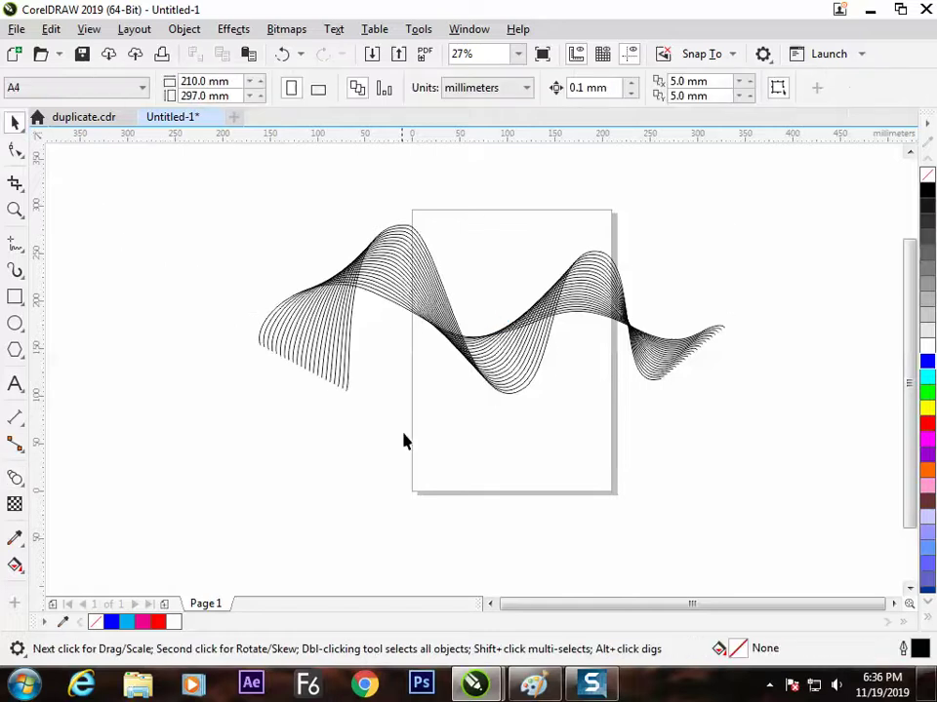
Color the new blend's taller control curve red and its flatter control curve white.
click(445, 289)
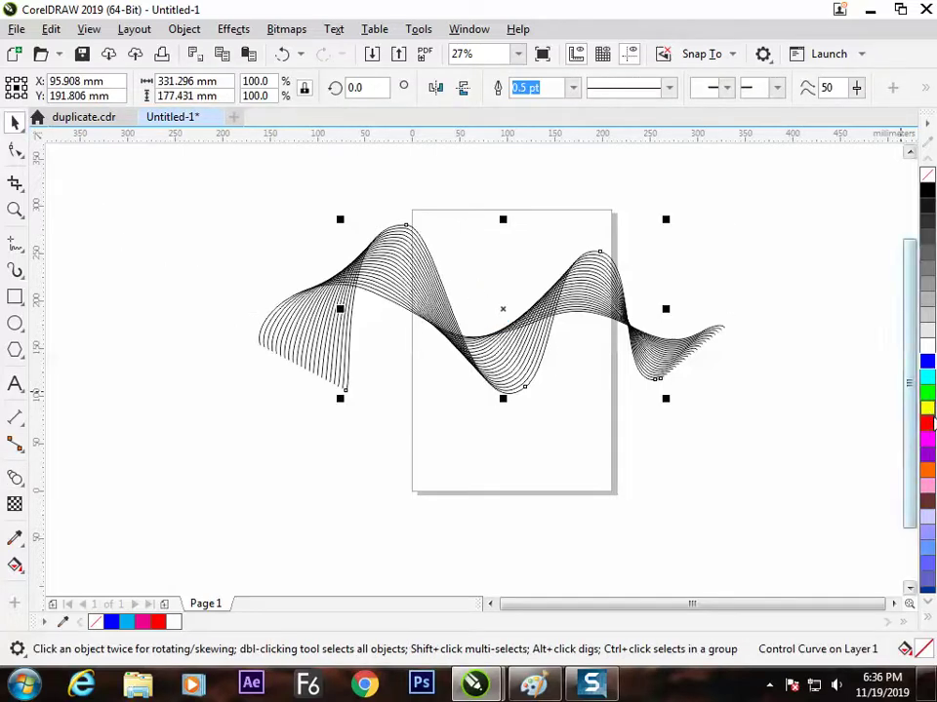
right_click(927, 424)
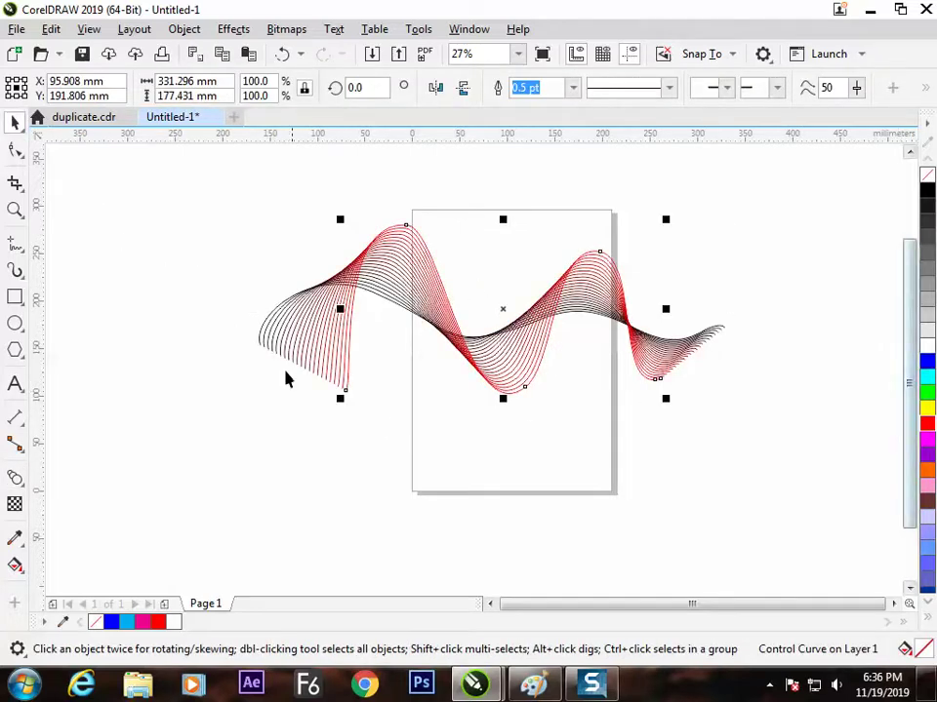
click(261, 338)
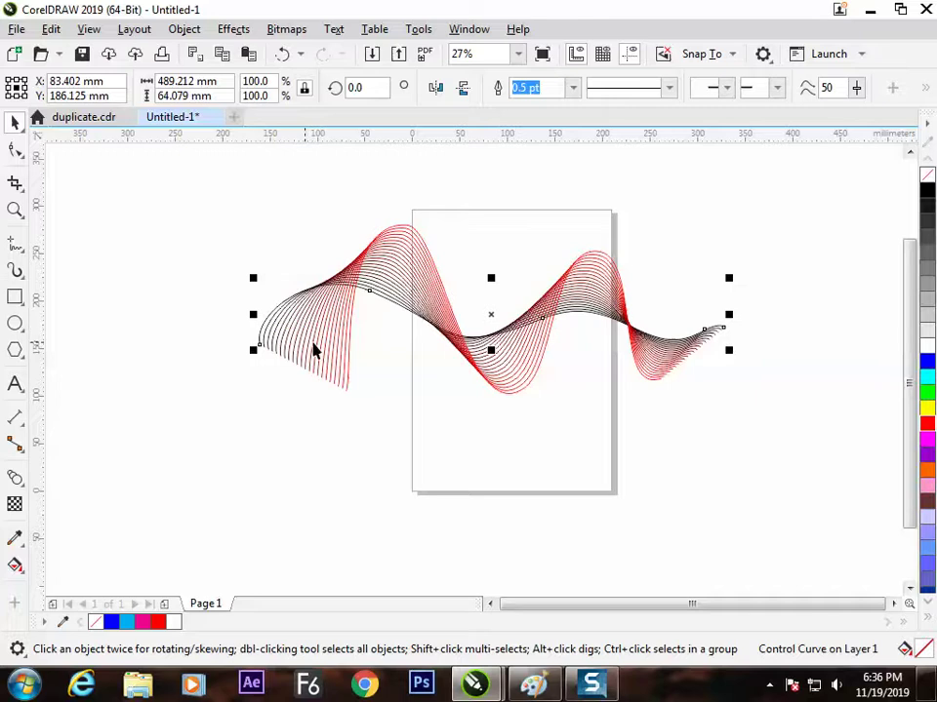
right_click(928, 350)
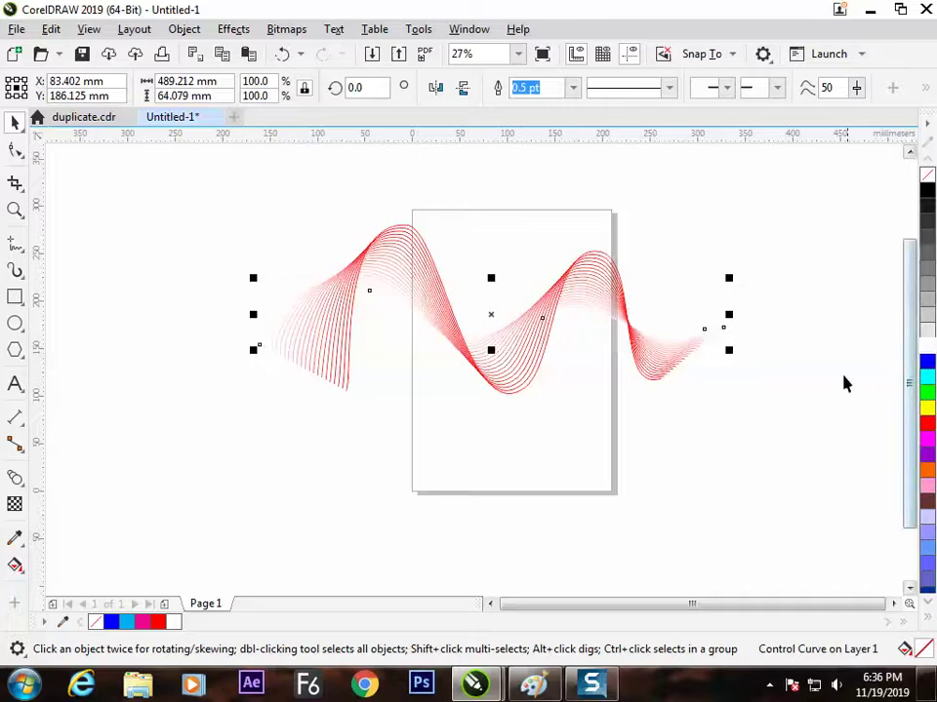
click(555, 478)
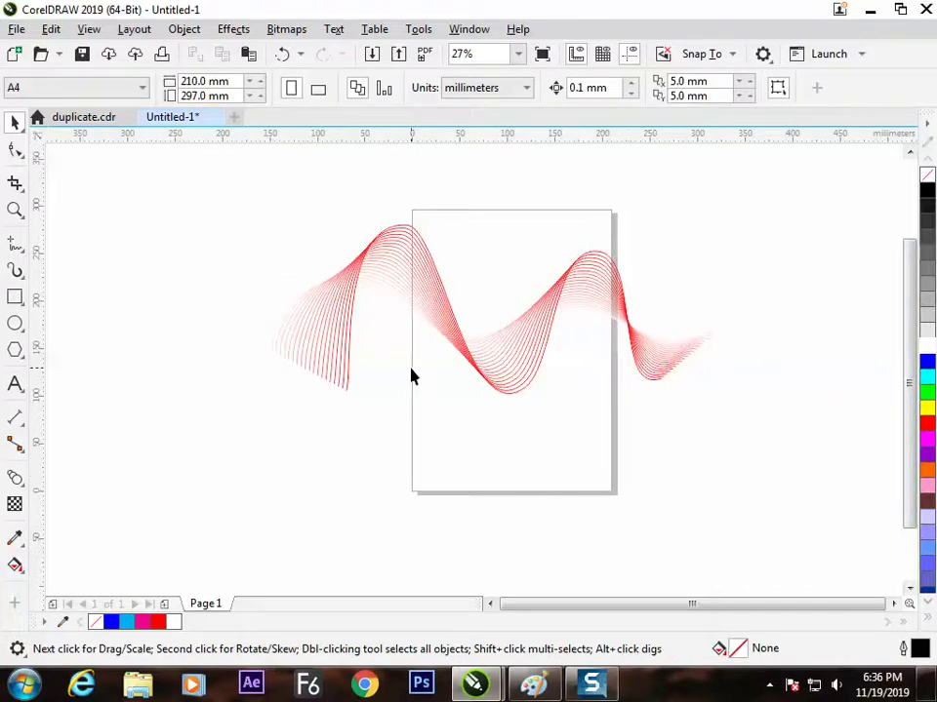
Move the red-to-white blend left and slightly down so its center lies within the page.
click(446, 318)
drag(434, 317, 391, 335)
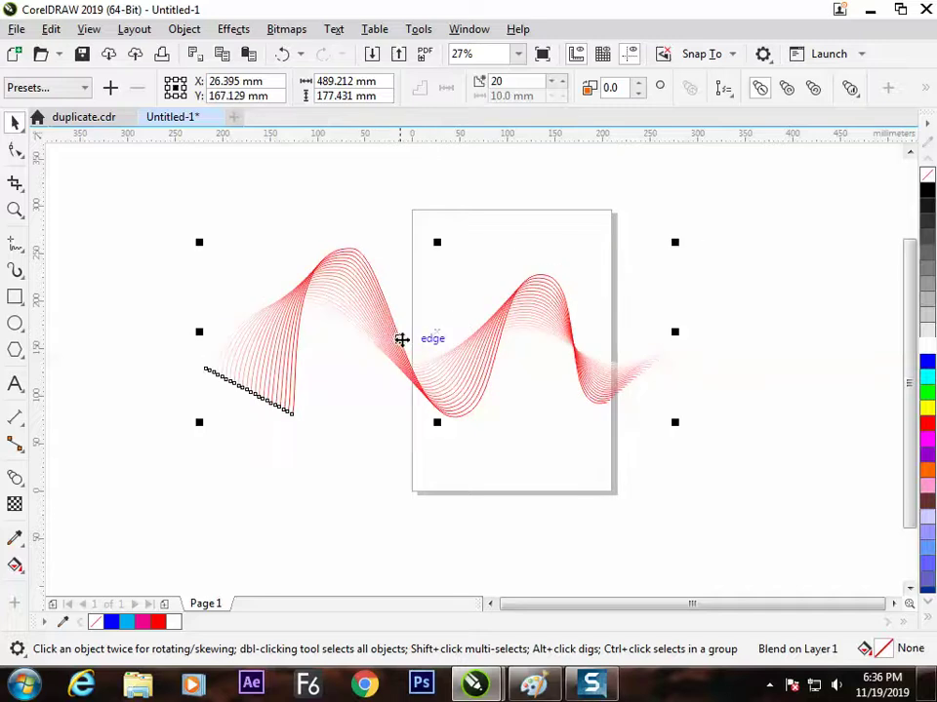
Rotate the blend's red control curve clockwise to an angle of about 267 degrees.
click(391, 446)
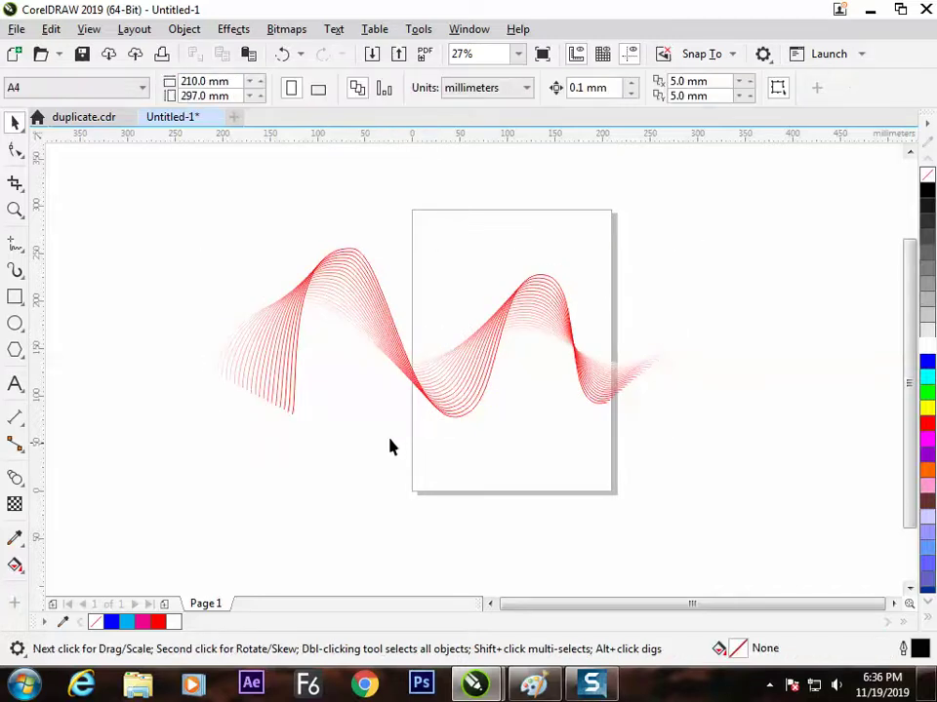
click(420, 390)
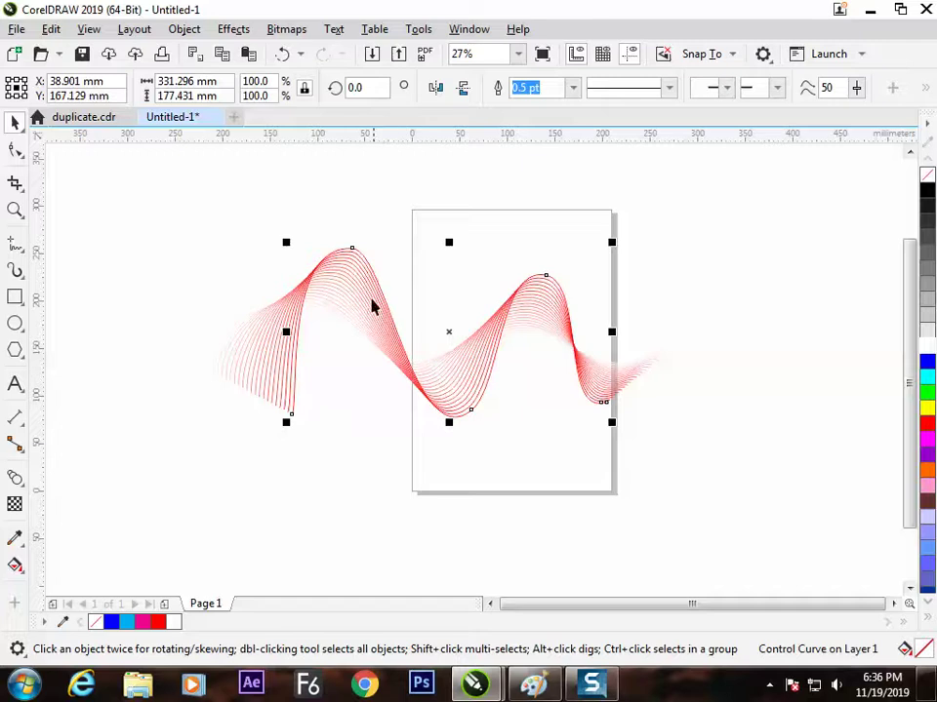
click(447, 333)
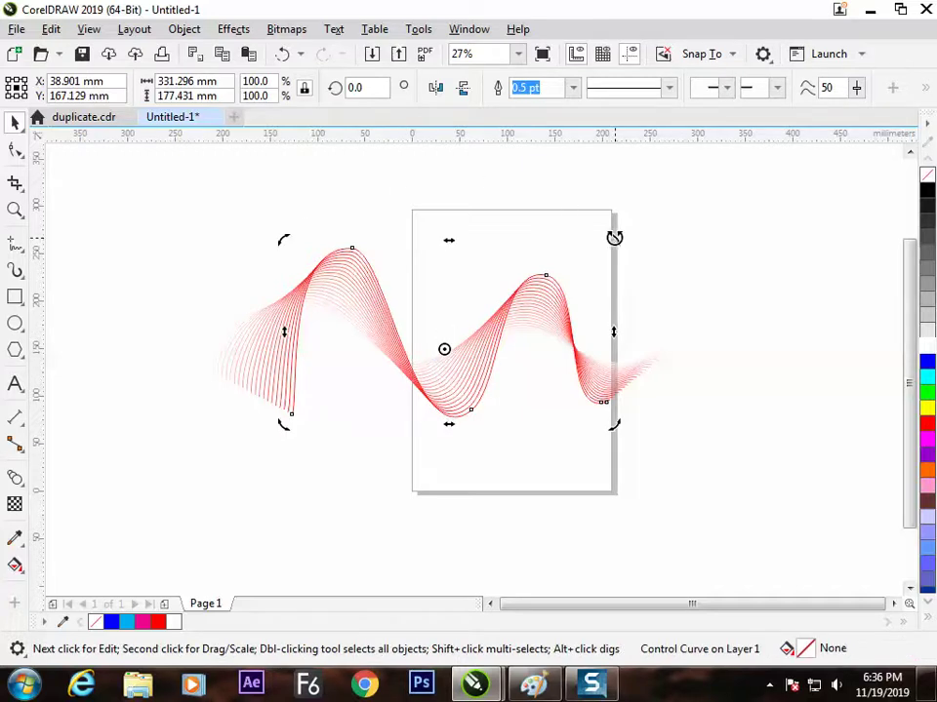
drag(614, 237, 546, 425)
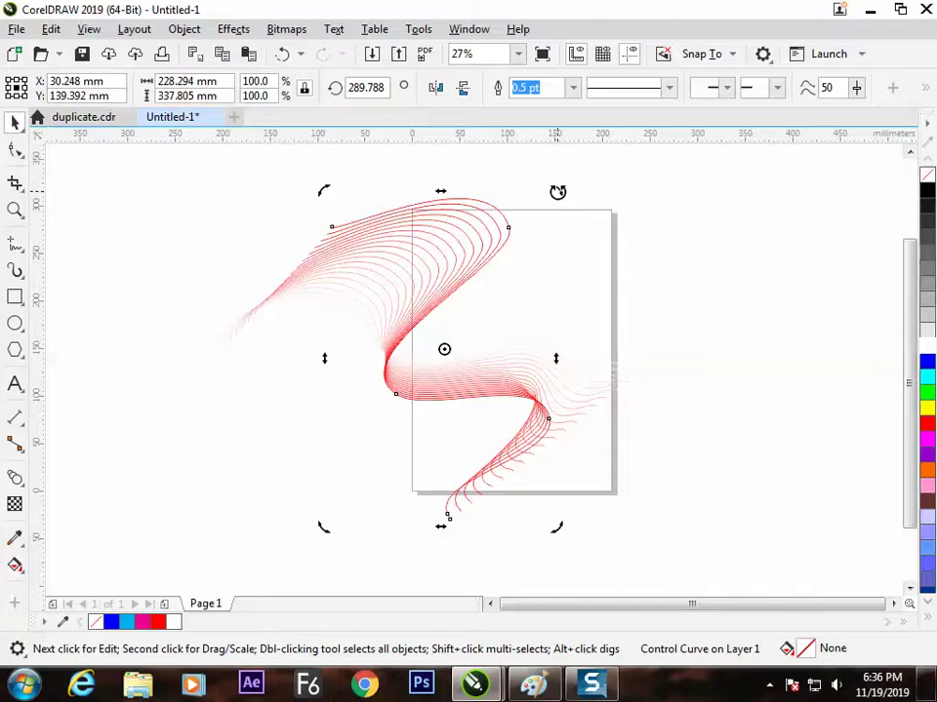
drag(557, 192, 591, 259)
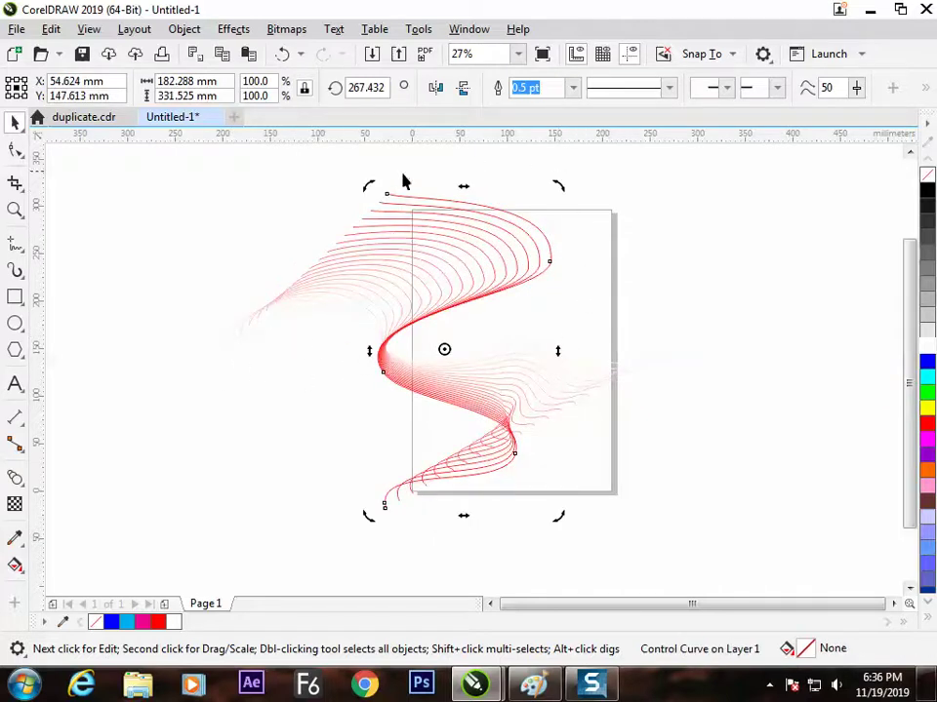
click(126, 211)
Set the red-to-white blend to 50 steps and move the whole blend about 23 mm to the left.
click(360, 250)
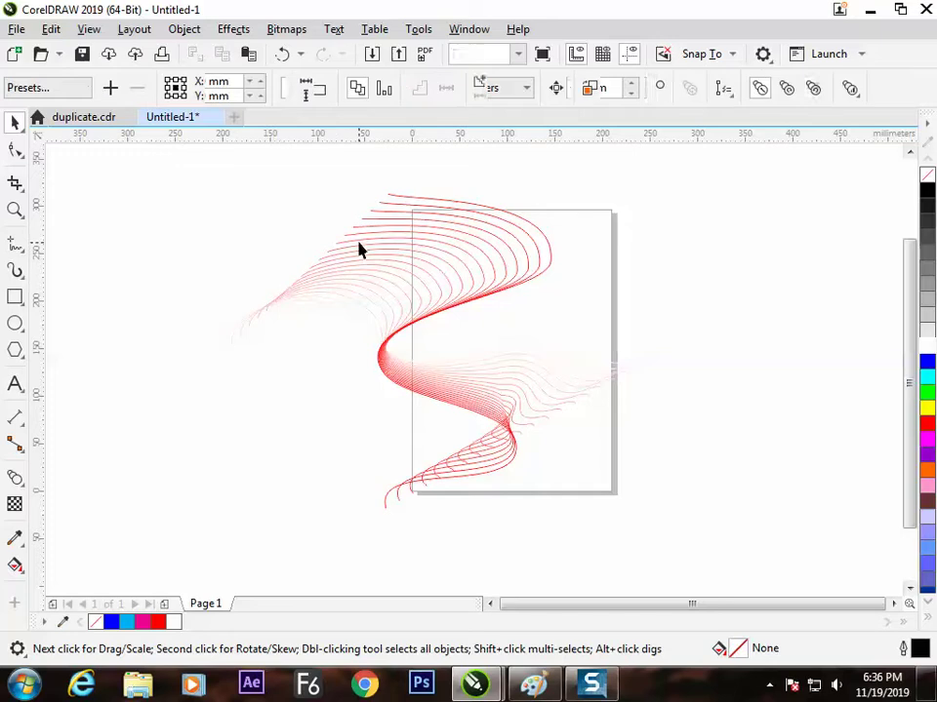
double_click(528, 84)
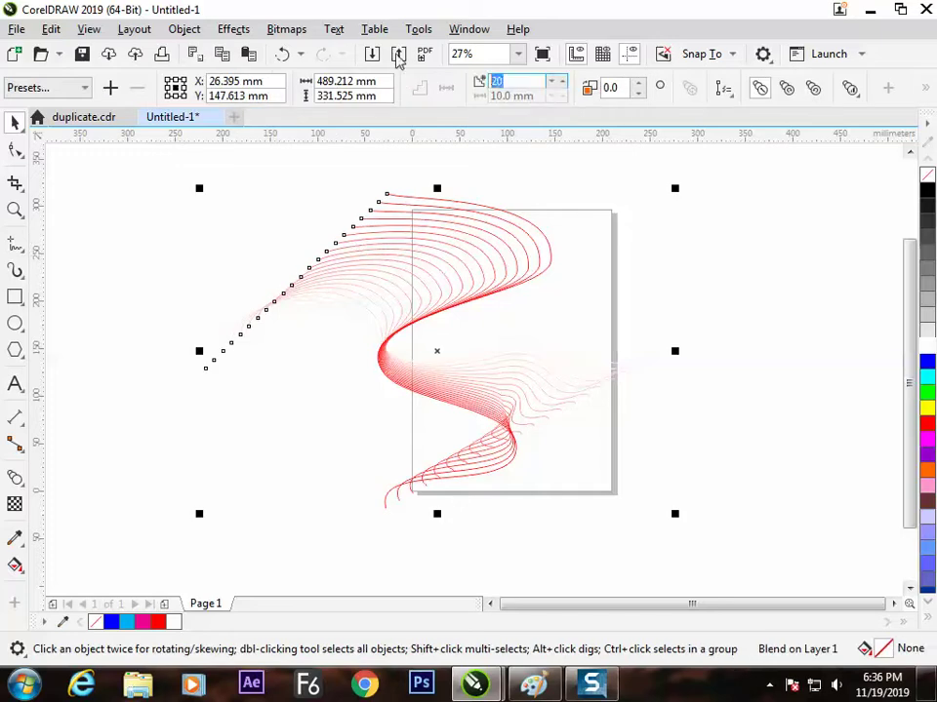
text(50)
key(Return)
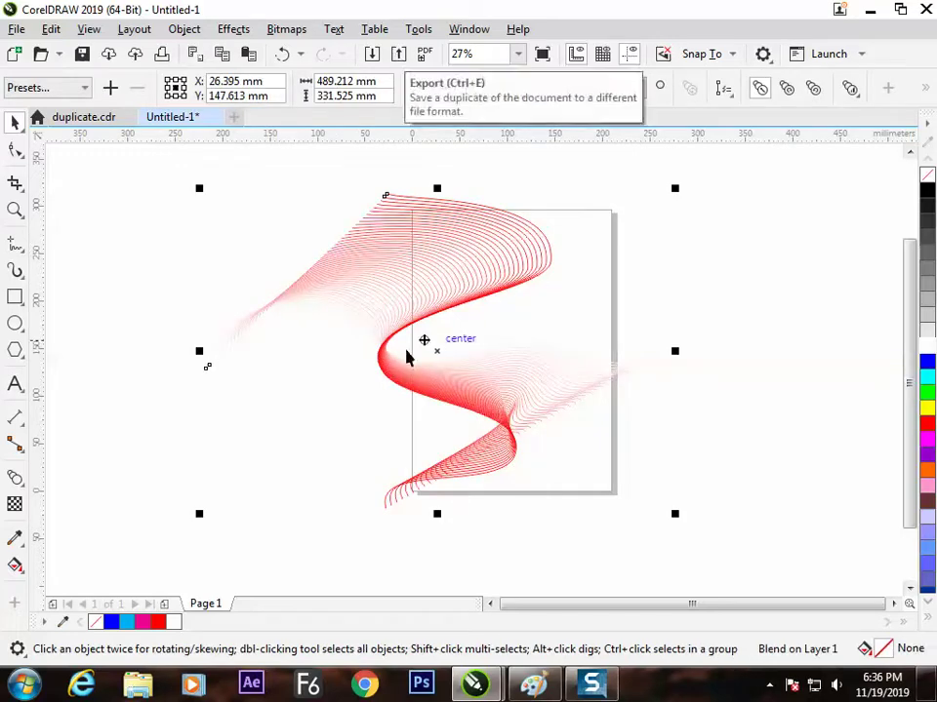
click(318, 481)
click(425, 298)
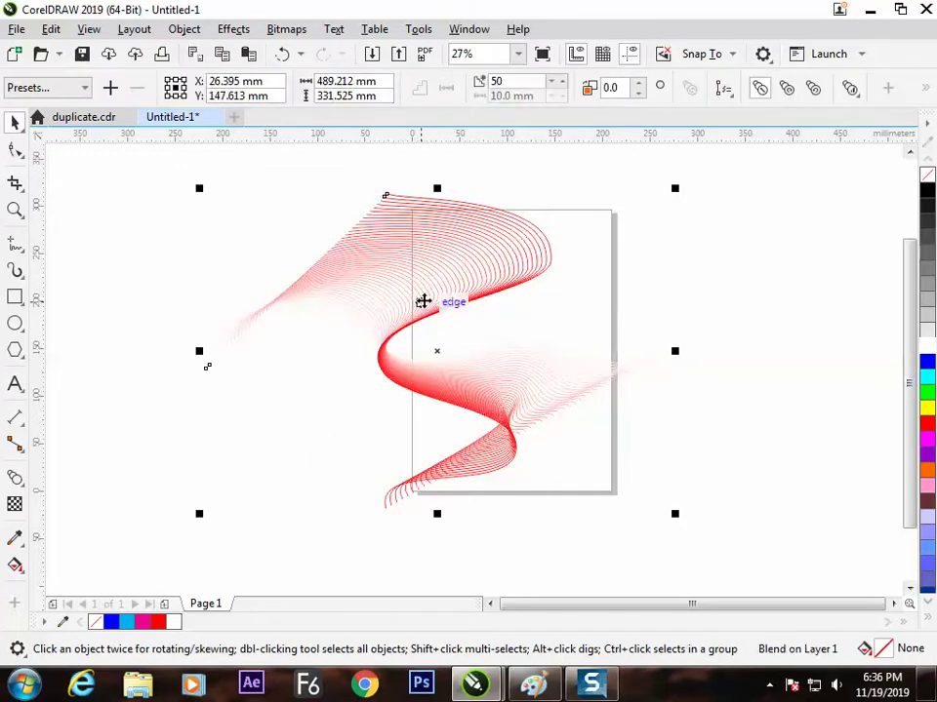
mouse_move(408, 308)
mouse_down()
mouse_move(424, 283)
mouse_move(416, 297)
mouse_move(389, 297)
mouse_move(395, 314)
mouse_move(414, 262)
mouse_move(422, 288)
mouse_move(436, 278)
mouse_up()
Switch to Paint and draw check marks next to the Open and Close notes.
key(alt+Tab)
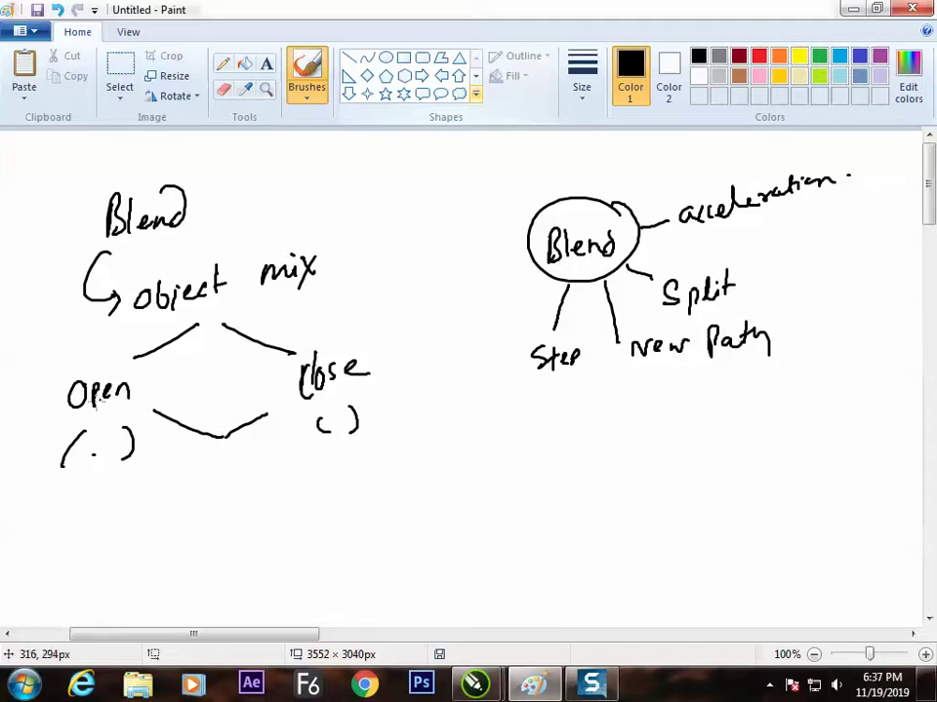
drag(134, 357, 172, 353)
drag(397, 417, 444, 403)
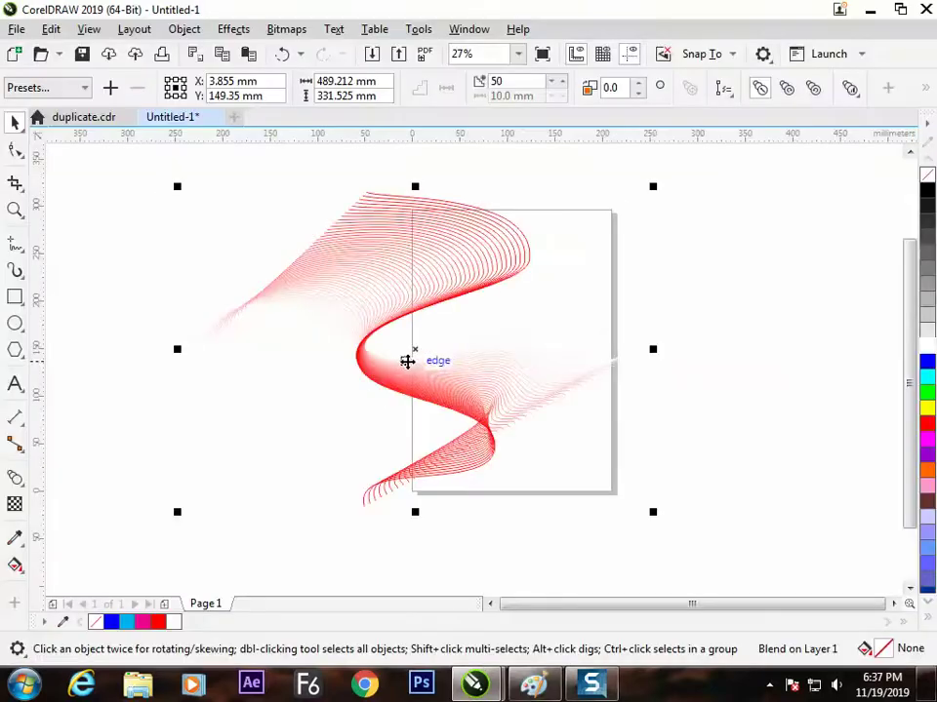
In CorelDRAW, delete the blend and draw three freehand curves side by side: a wavy one about 23 × 202 mm and two opposing arcs.
click(481, 305)
click(449, 283)
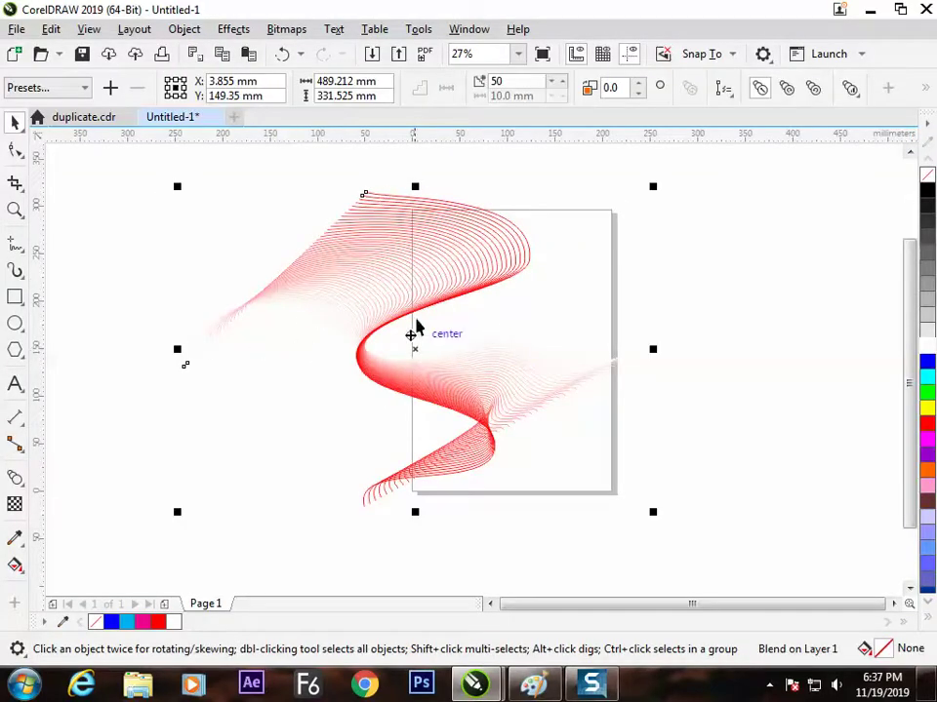
key(Delete)
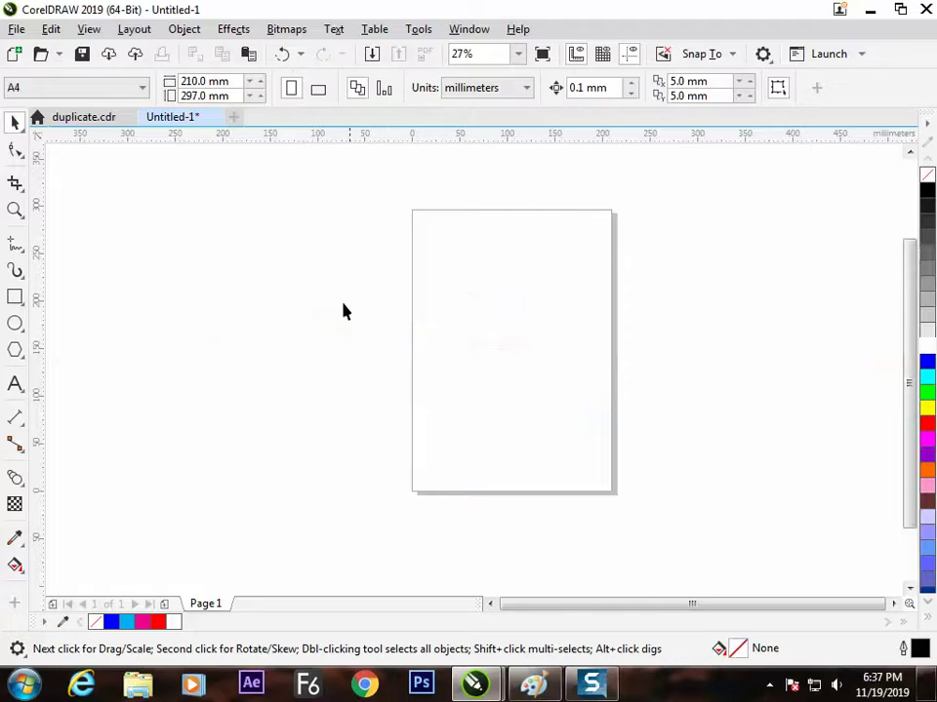
click(14, 244)
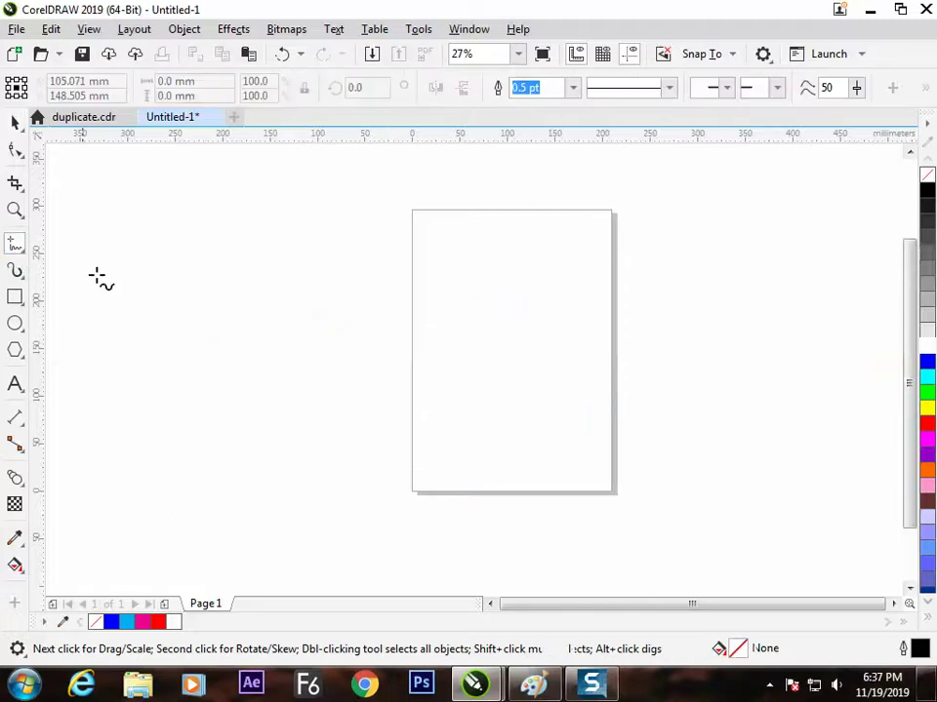
mouse_move(231, 248)
mouse_down()
mouse_move(241, 385)
mouse_move(228, 439)
mouse_up()
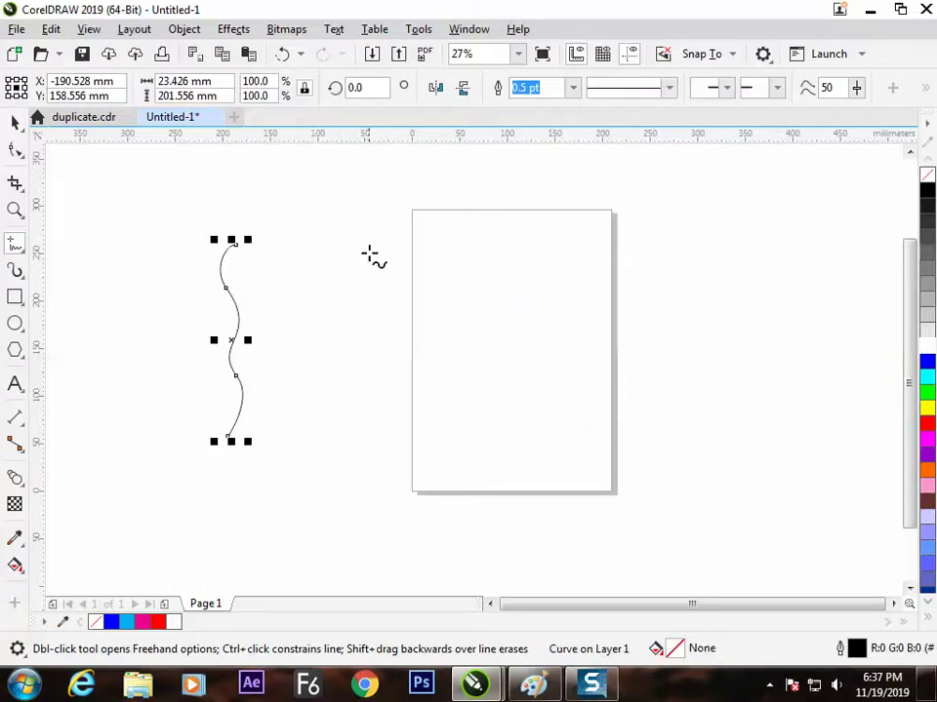
mouse_move(368, 251)
mouse_down()
mouse_move(344, 282)
mouse_move(372, 363)
mouse_up()
mouse_move(520, 237)
mouse_down()
mouse_move(560, 282)
mouse_move(545, 329)
mouse_up()
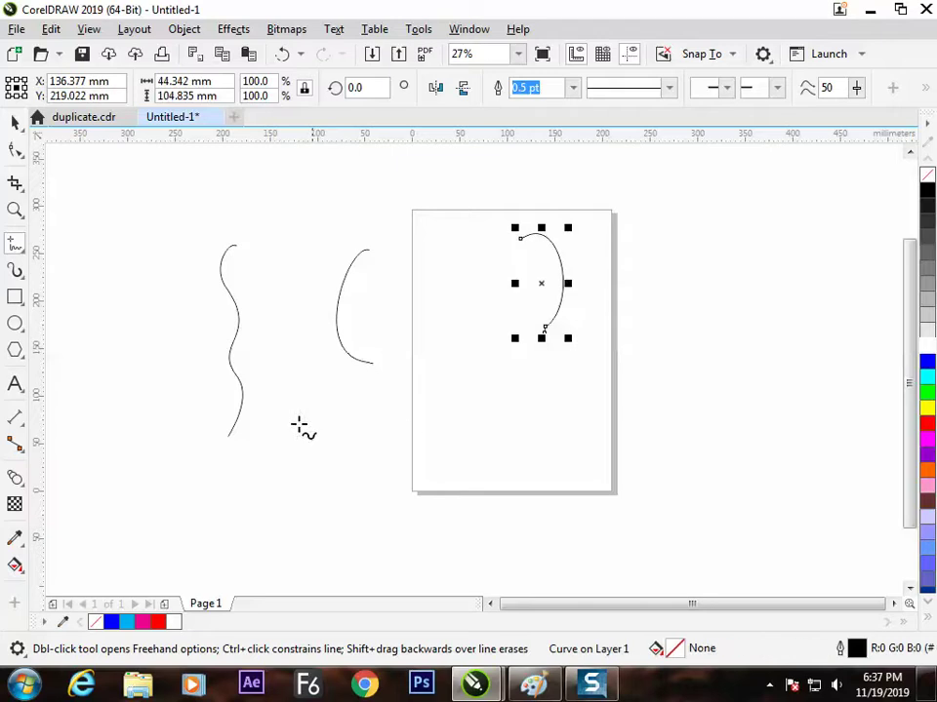
key(space)
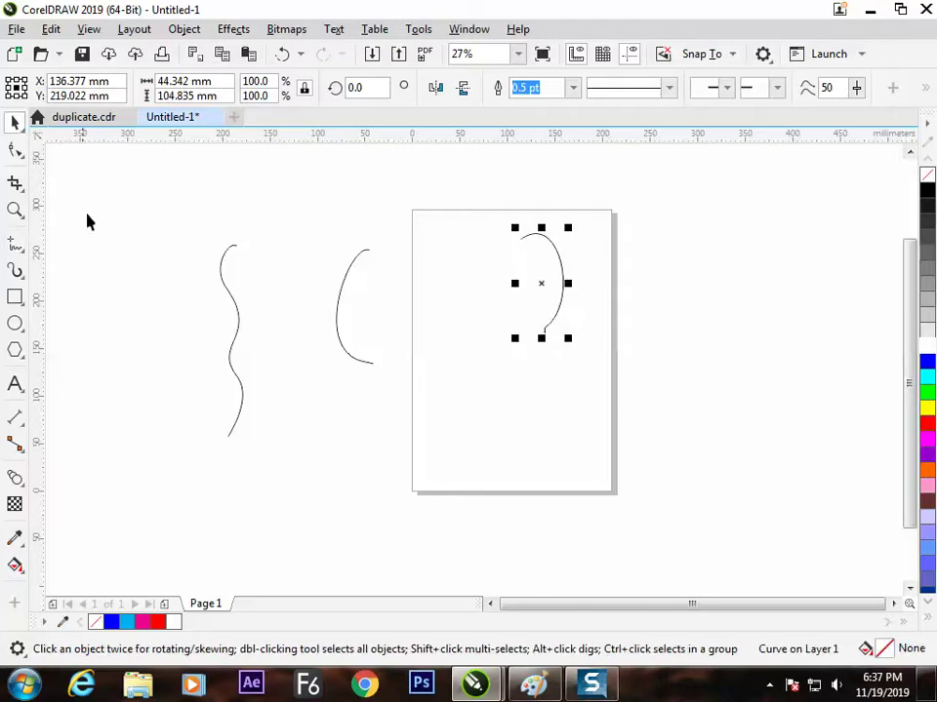
Blend the wavy curve to the middle arc and the middle arc to the right arc with 20 steps each.
click(192, 357)
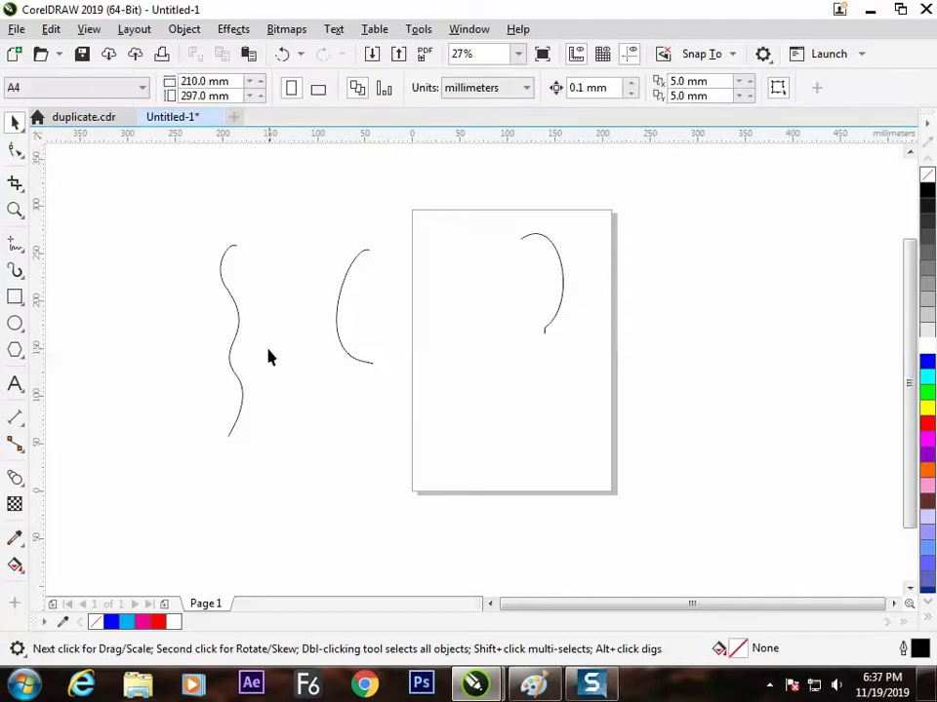
click(18, 470)
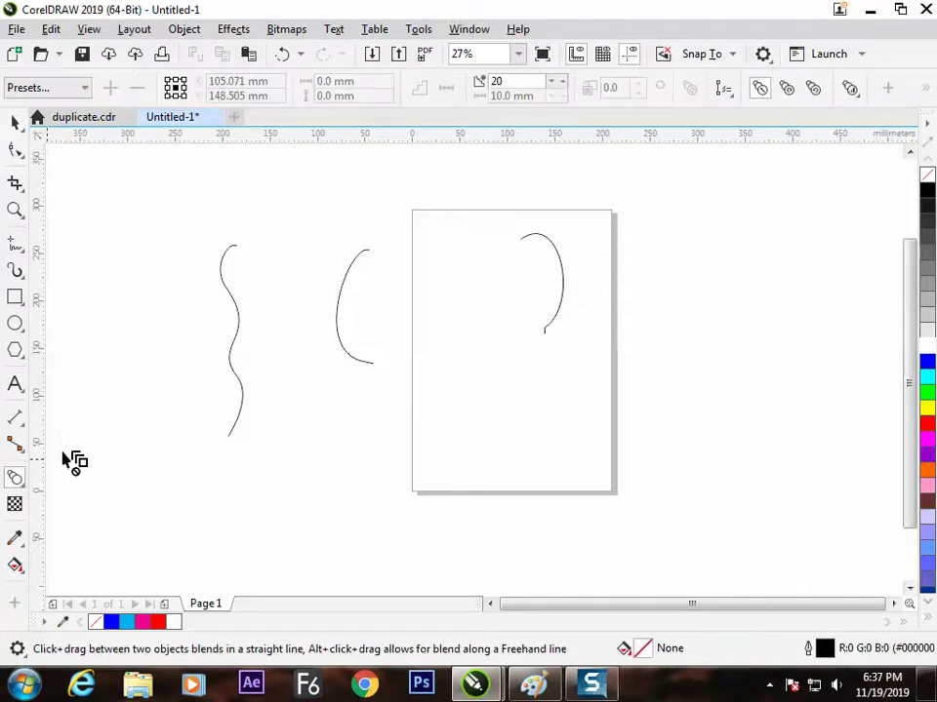
mouse_move(231, 339)
mouse_down()
mouse_move(281, 327)
mouse_move(351, 331)
mouse_move(353, 310)
mouse_move(414, 297)
mouse_move(552, 285)
mouse_up()
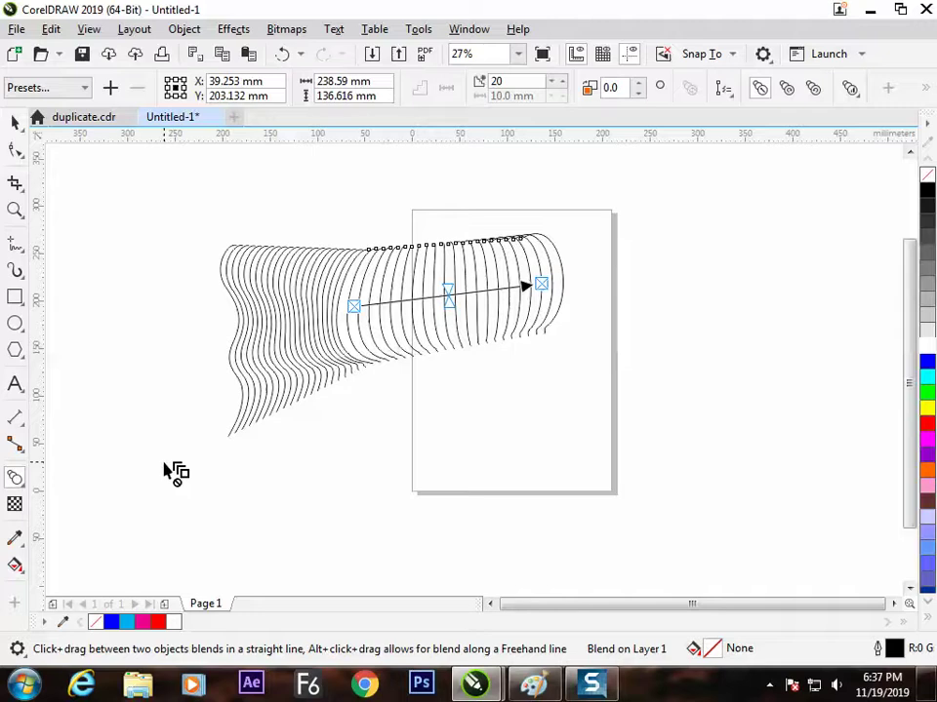
Switch to Paint and add a branch from the Blend circle with the handwritten note "mult Object Blend".
key(alt+Tab)
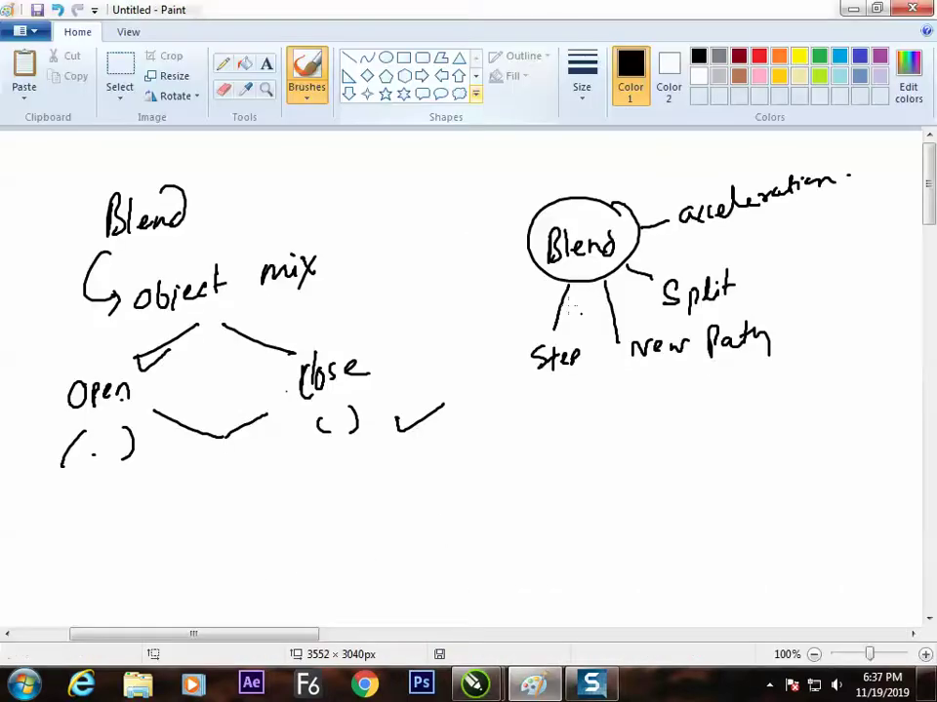
mouse_move(543, 270)
mouse_down()
mouse_move(514, 300)
mouse_move(533, 435)
mouse_move(593, 460)
mouse_up()
mouse_move(606, 426)
mouse_down()
mouse_move(649, 442)
mouse_move(672, 417)
mouse_move(686, 439)
mouse_move(713, 434)
mouse_move(726, 415)
mouse_move(766, 442)
mouse_move(785, 432)
mouse_move(797, 406)
mouse_move(845, 408)
mouse_up()
click(852, 410)
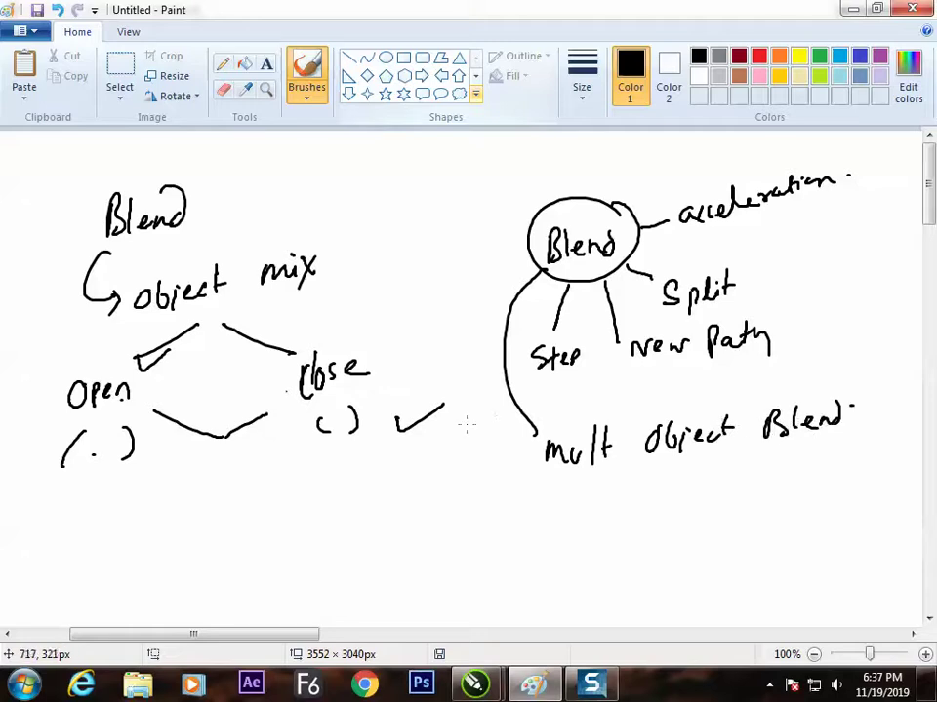
Draw arrowheads at the ends of the branches leading from the Blend circle to its notes.
drag(499, 440, 545, 413)
drag(548, 315, 624, 328)
drag(639, 265, 641, 282)
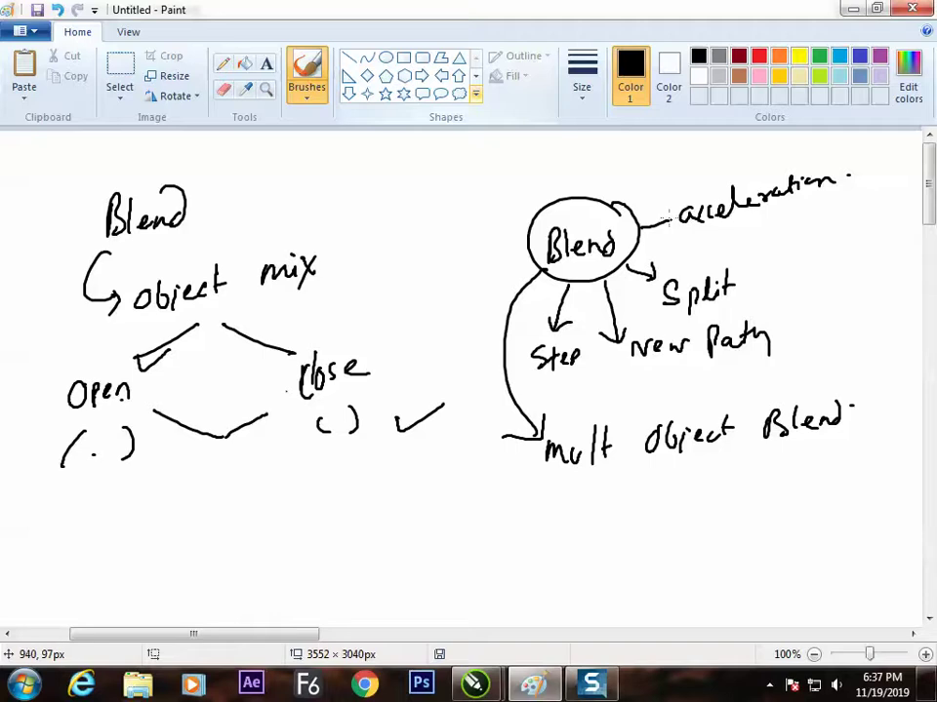
drag(666, 208, 667, 227)
Return to CorelDRAW and set the blend between the two arcs to 50 steps.
key(alt+Tab)
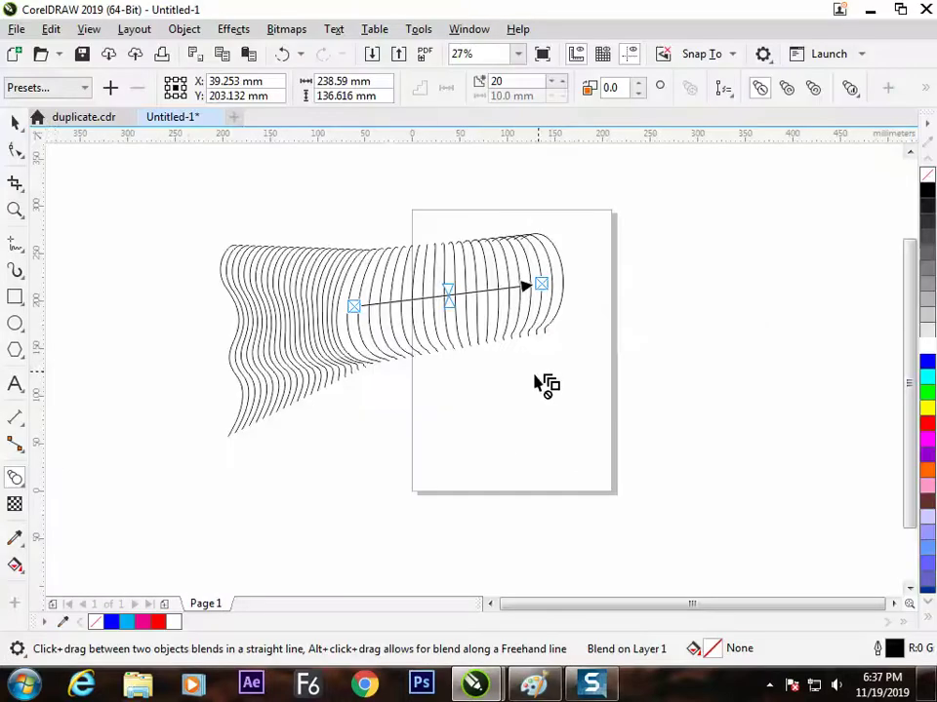
click(15, 123)
click(390, 376)
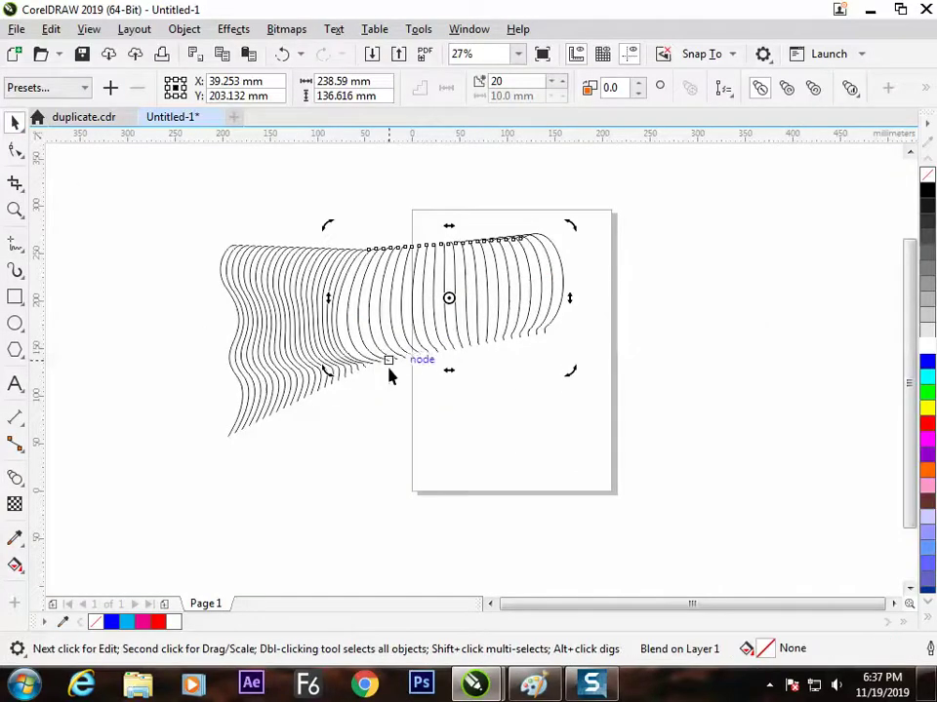
click(497, 306)
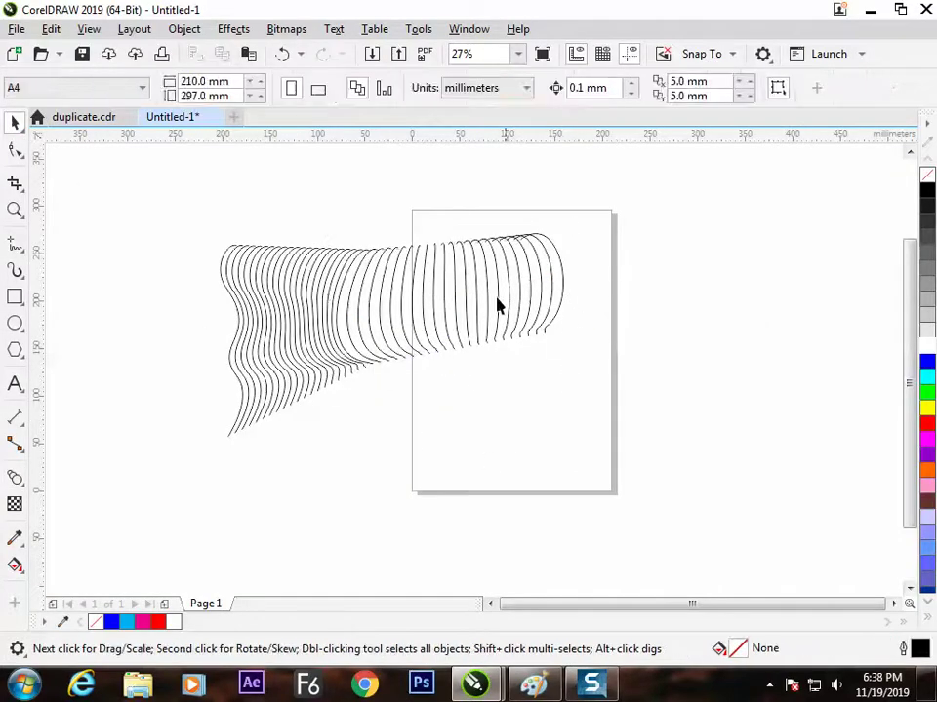
click(481, 309)
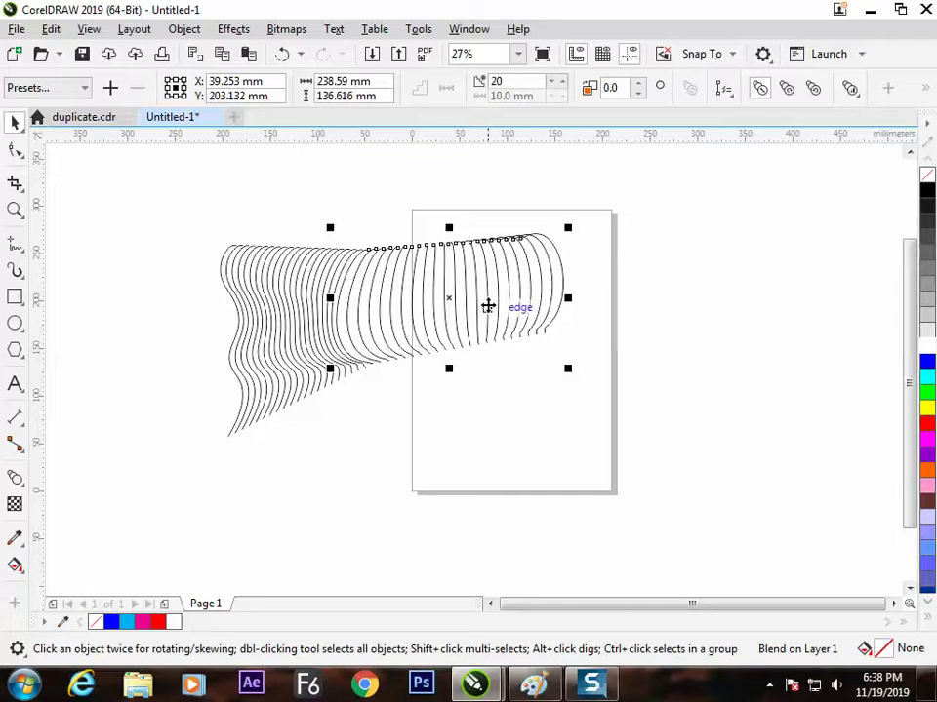
double_click(527, 82)
text(50)
key(Return)
click(497, 412)
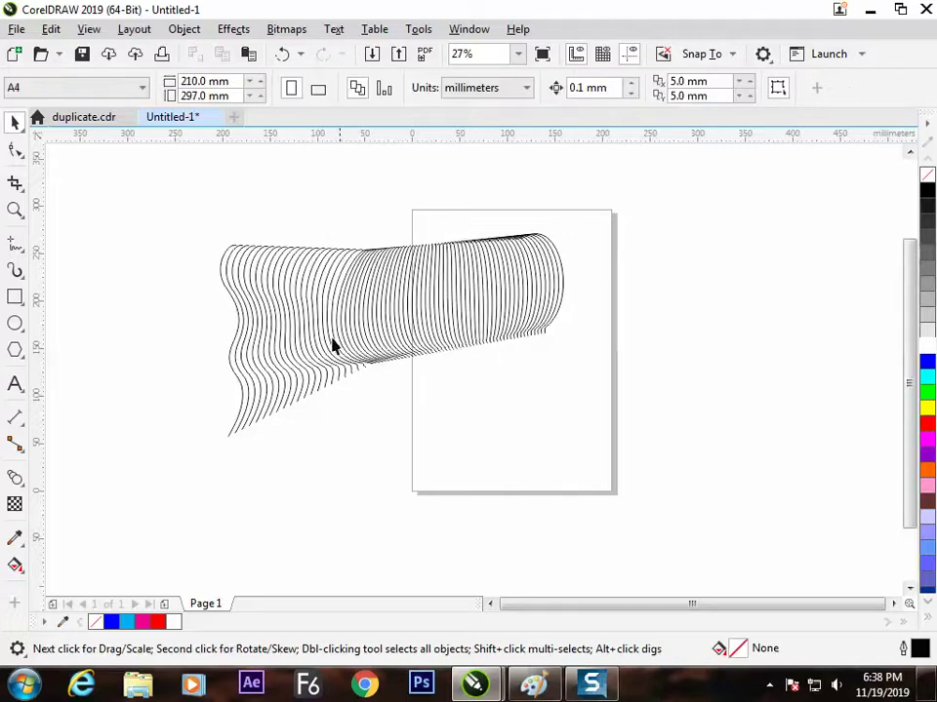
Set the blend between the wavy curve and the middle arc to 5 steps.
click(306, 296)
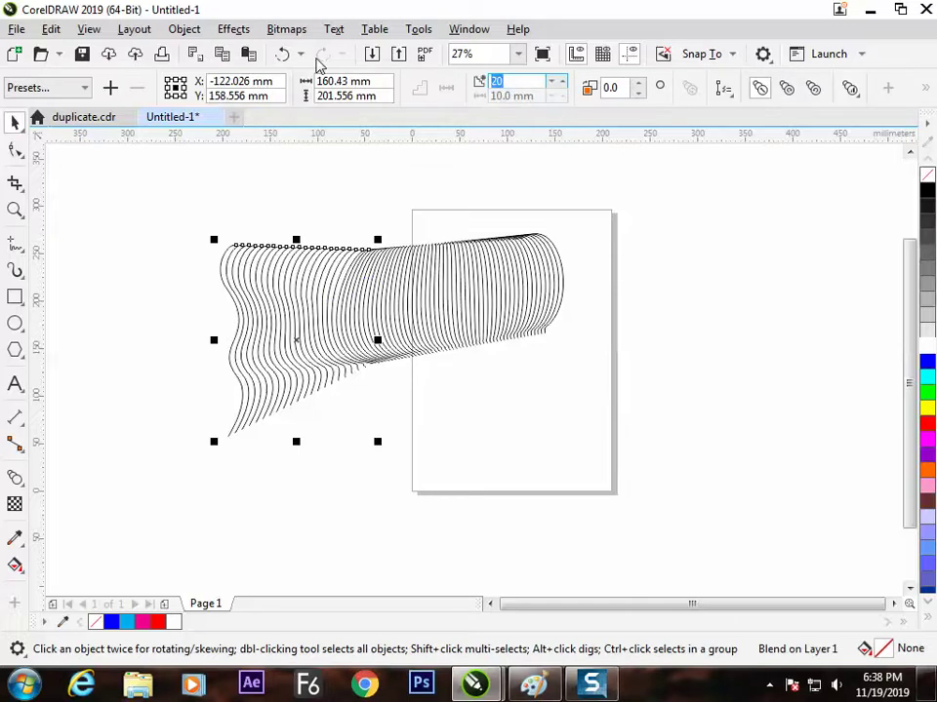
text(5)
key(Return)
click(455, 391)
click(460, 296)
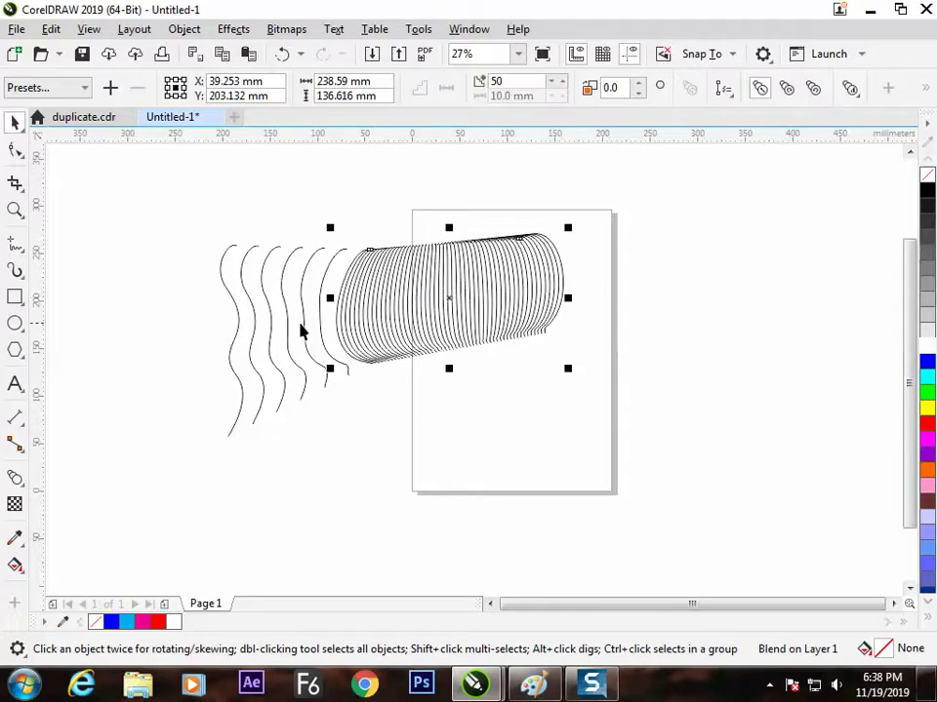
click(445, 298)
click(631, 337)
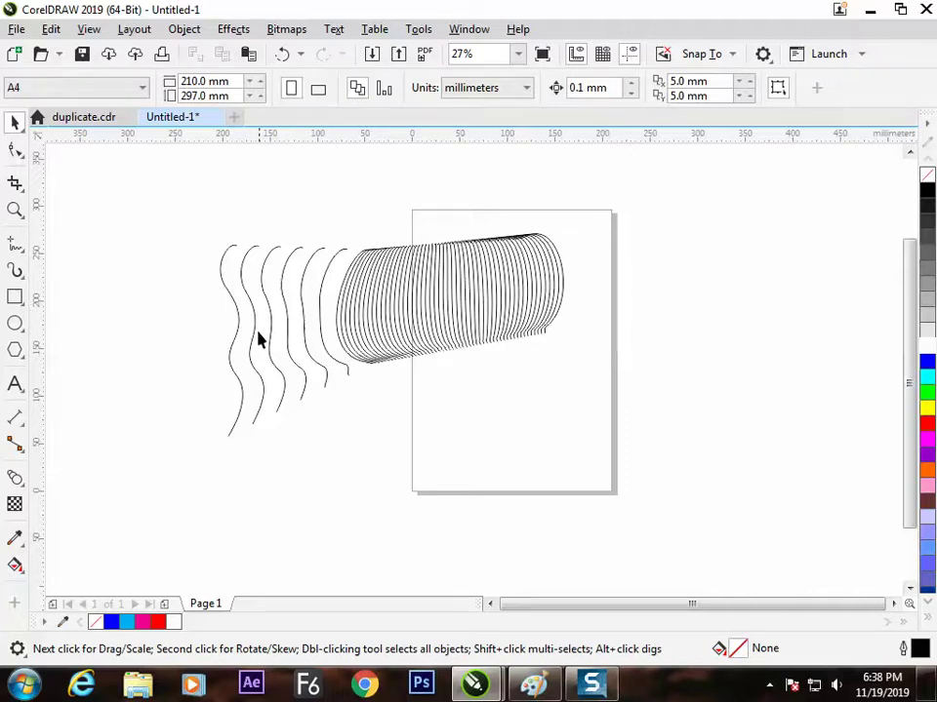
Fuse the start of the blend between the two arcs, merging both blends into one compound-free blend.
click(495, 278)
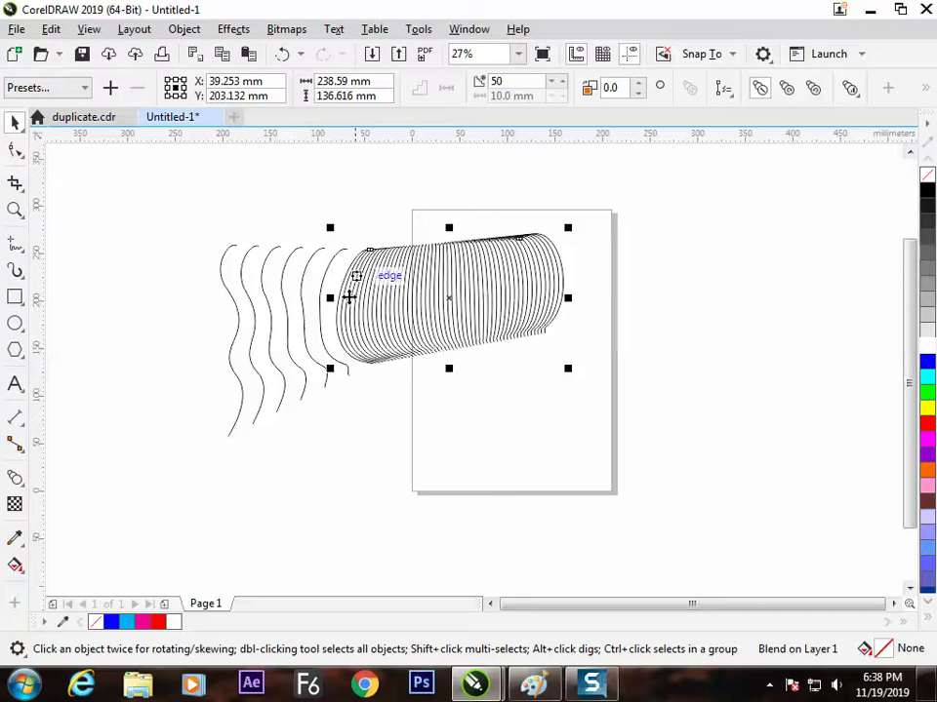
click(924, 90)
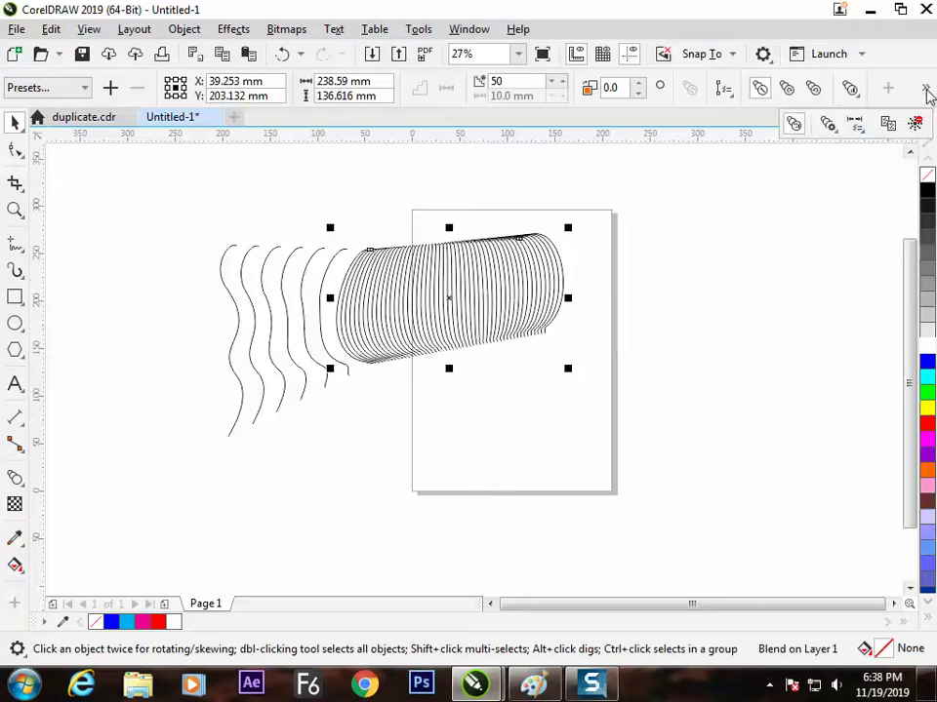
click(829, 126)
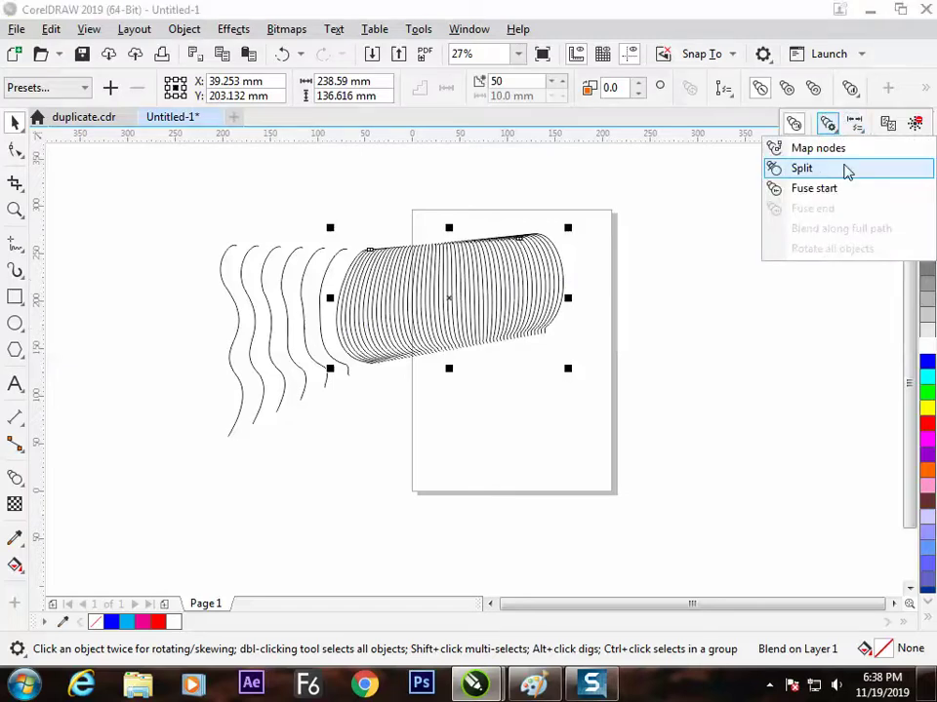
click(824, 172)
click(410, 306)
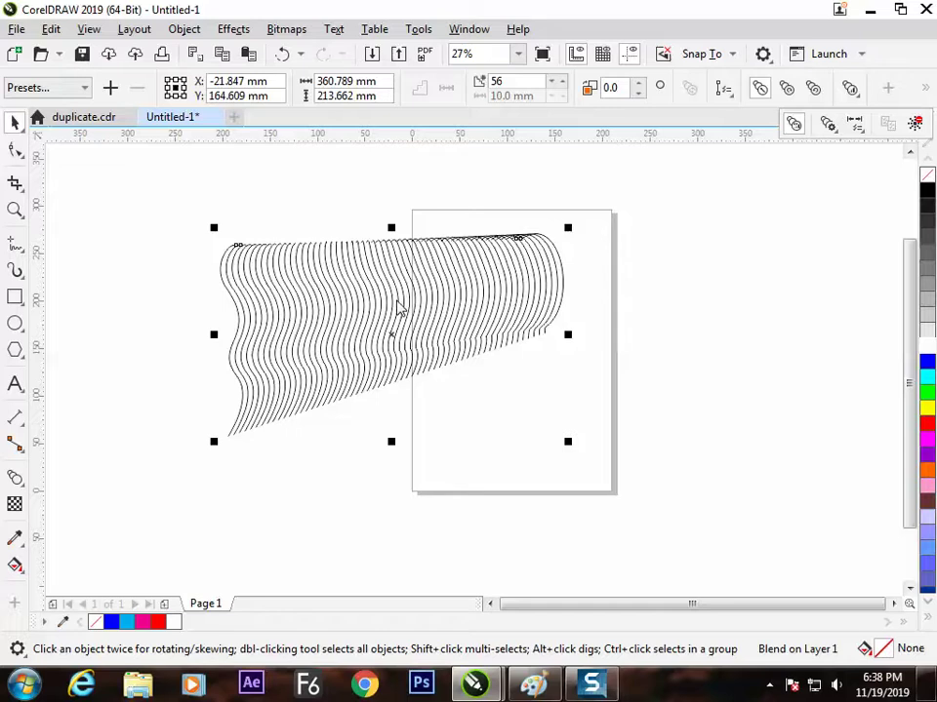
Move the fused blend onto the page, centring it at about X 45 mm, Y 158 mm.
click(397, 273)
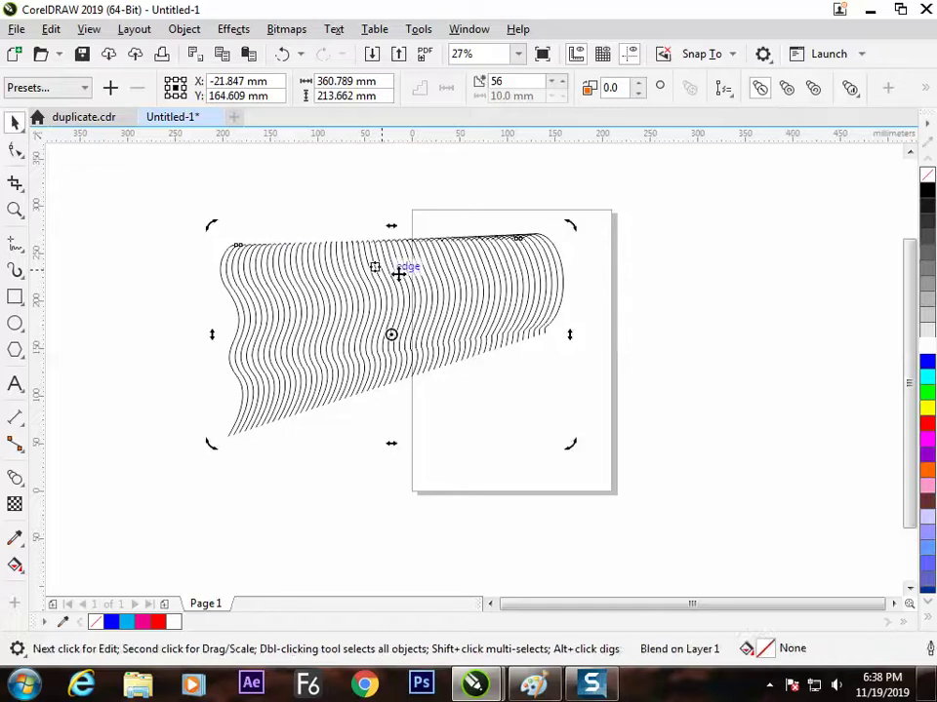
drag(397, 273, 550, 366)
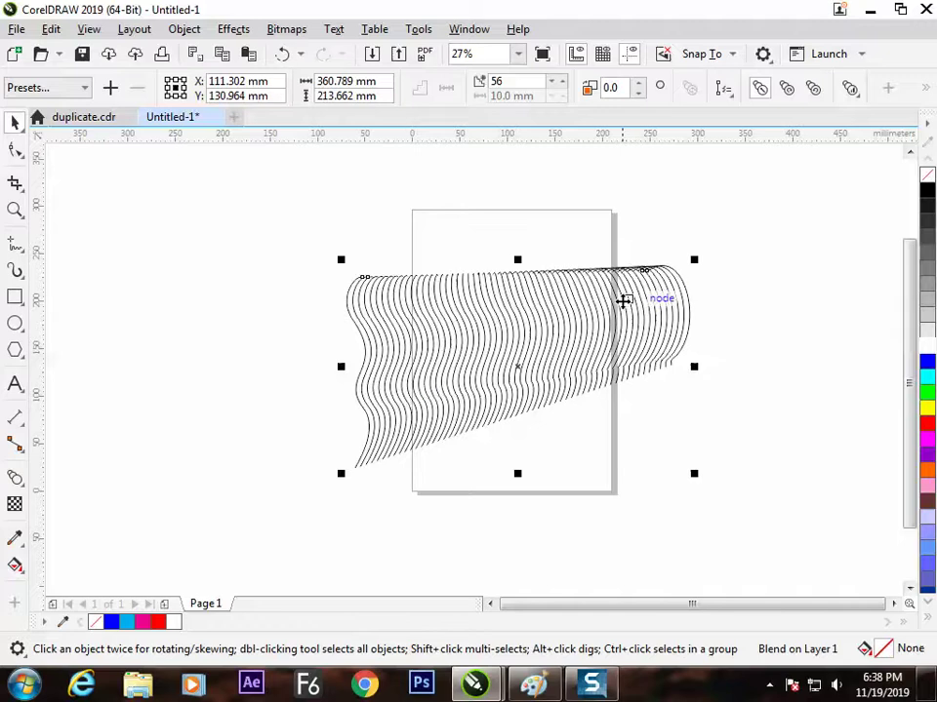
drag(624, 299, 559, 275)
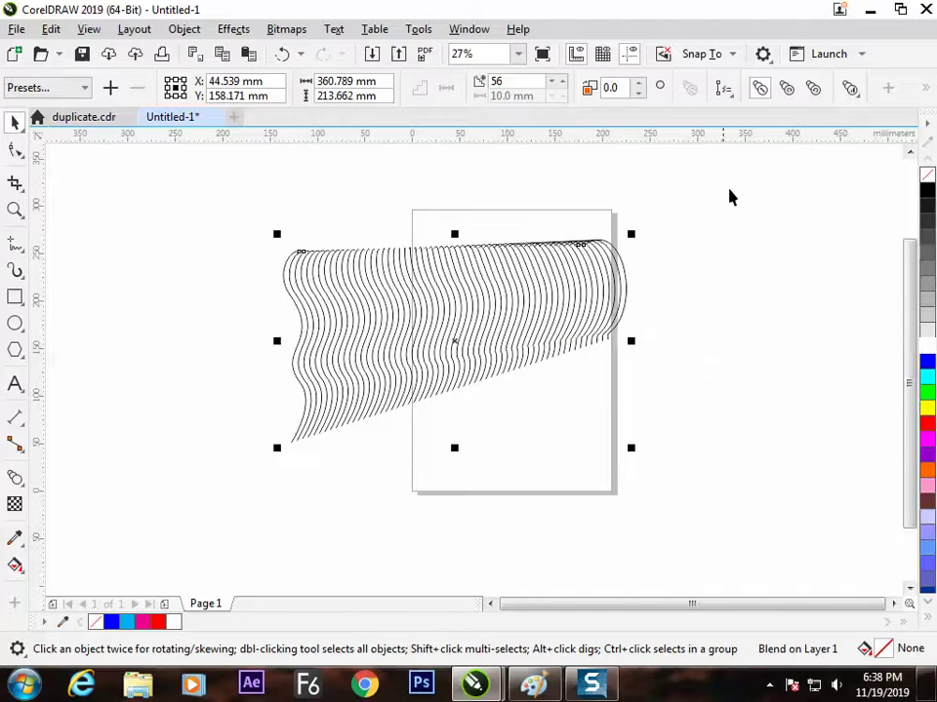
Split the blend at a line near its middle and pull that control curve aside with a red outline.
click(926, 91)
click(837, 134)
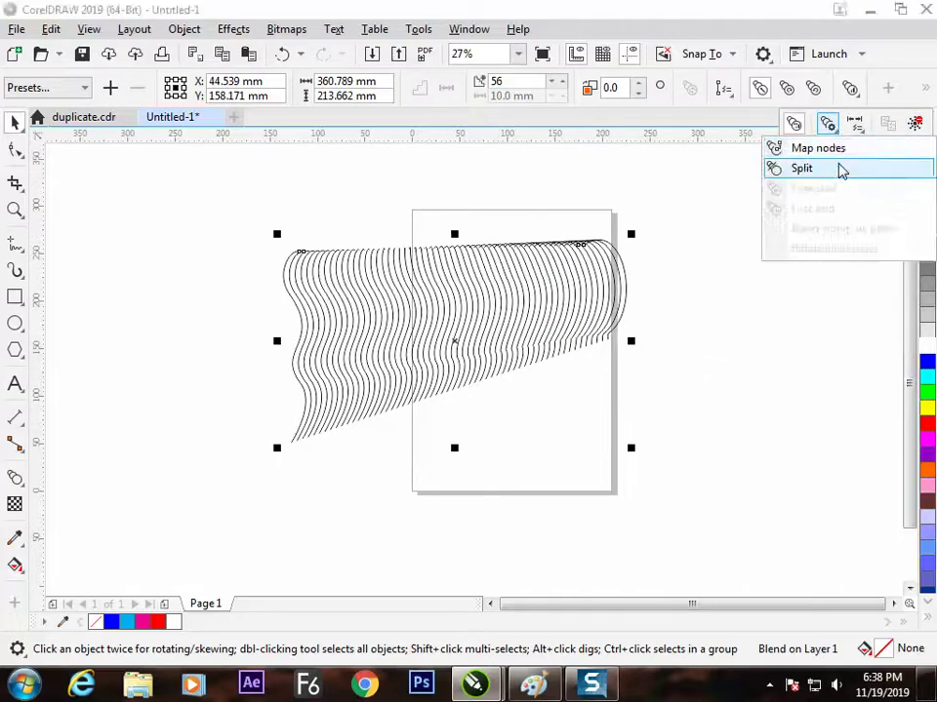
click(838, 167)
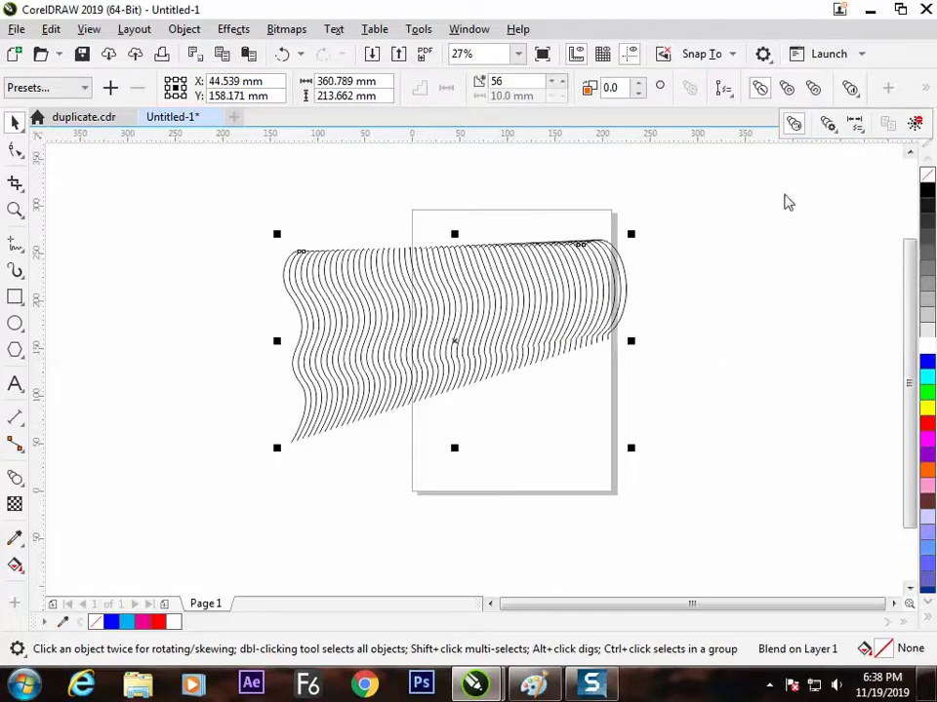
click(469, 310)
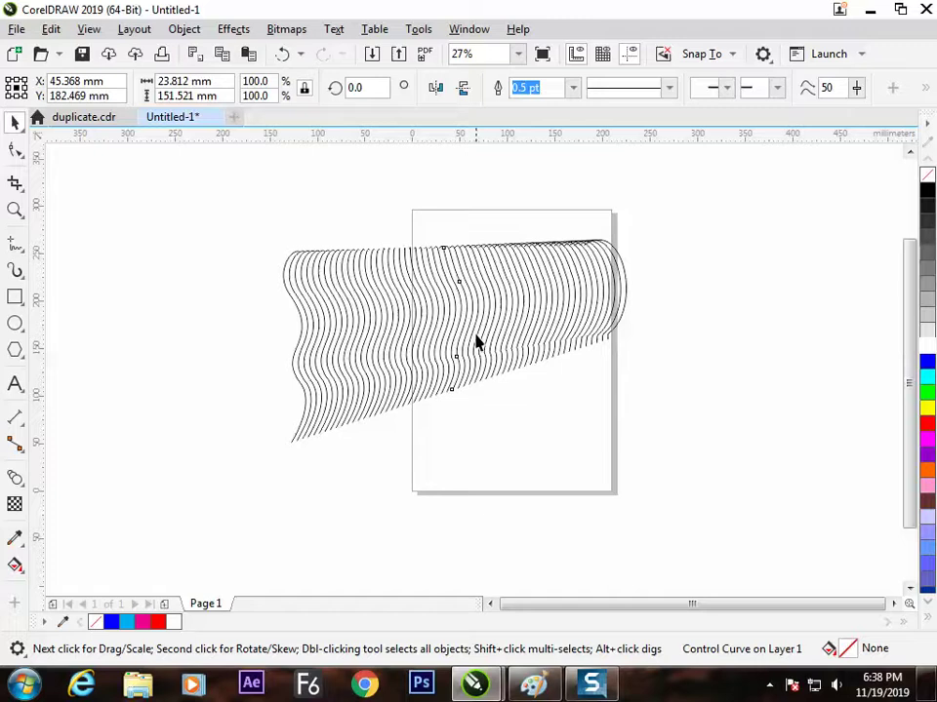
right_click(927, 424)
drag(455, 322, 518, 327)
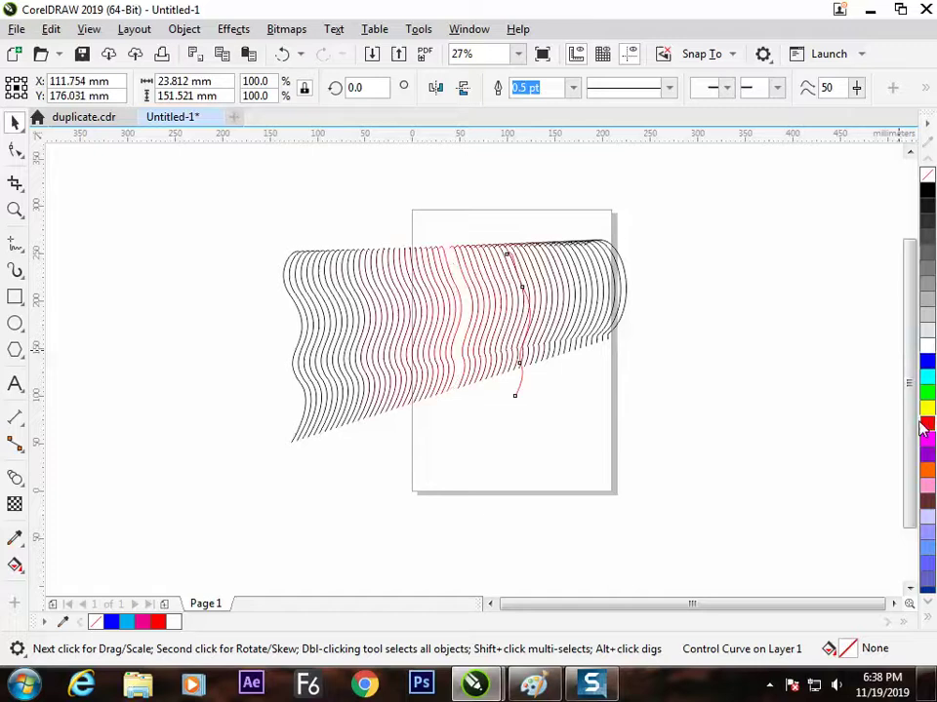
Undo the middle control curve's red outline and move the curve far to the lower right, outside the page.
key(ctrl+z)
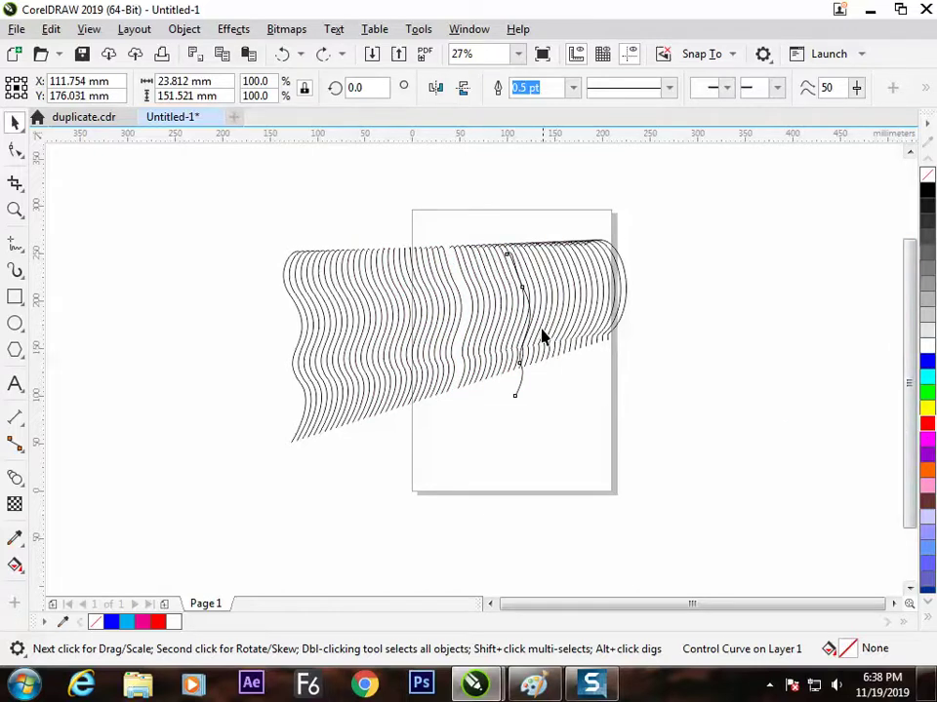
click(523, 297)
drag(523, 297, 761, 419)
click(518, 360)
click(792, 337)
click(757, 391)
click(762, 390)
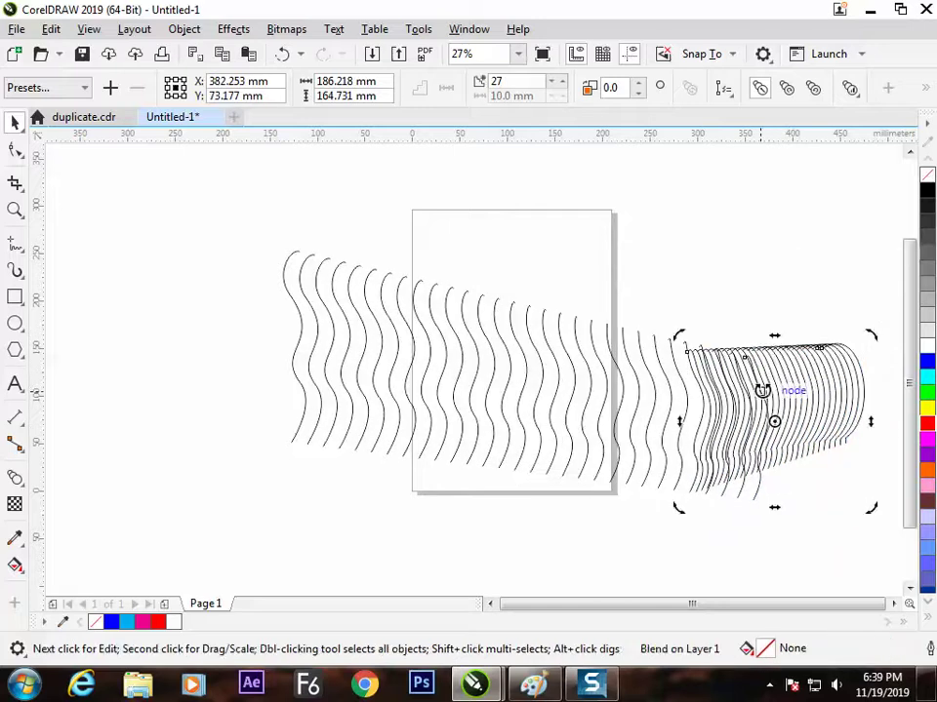
click(775, 341)
click(762, 395)
mouse_move(763, 393)
mouse_down()
mouse_move(777, 398)
mouse_move(757, 399)
mouse_up()
click(756, 401)
click(765, 393)
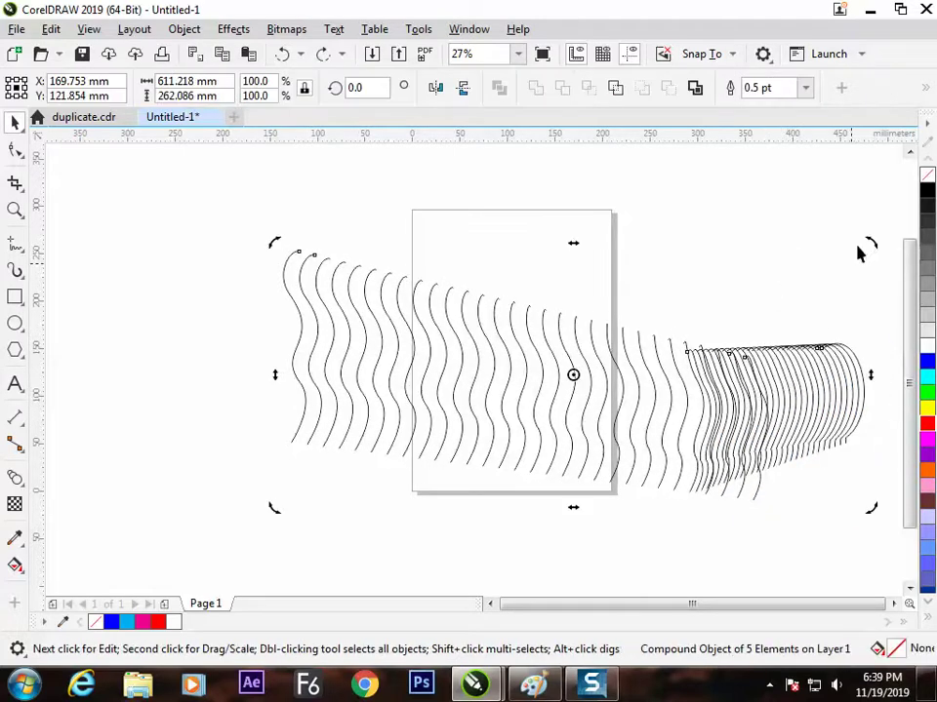
click(642, 226)
Fuse the end of the split blend and move the resulting blend up and left to about X 63 mm, Y 189 mm.
click(547, 337)
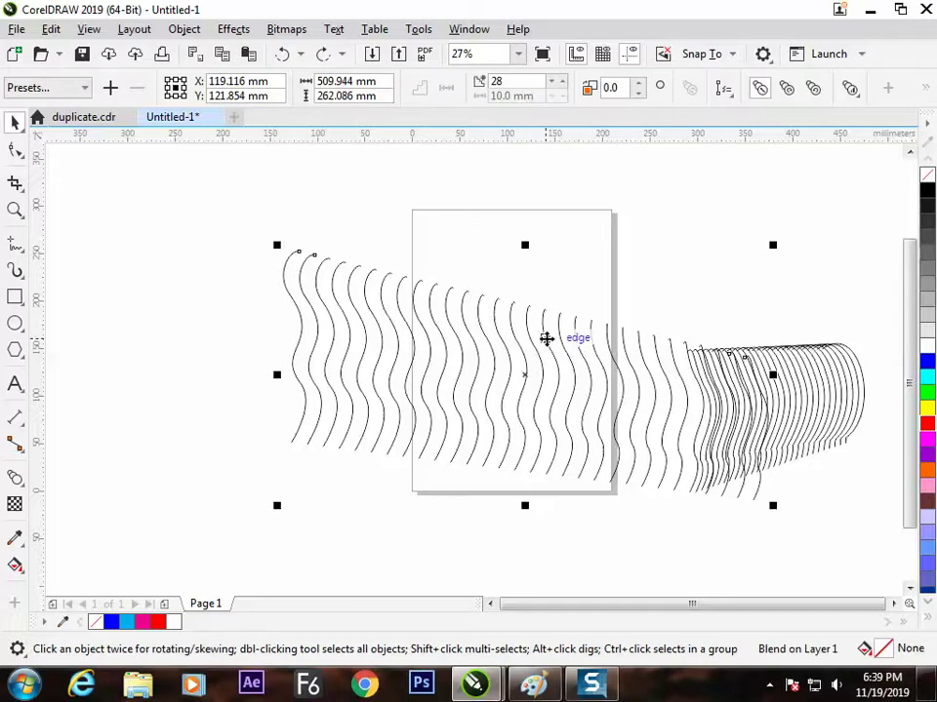
click(922, 98)
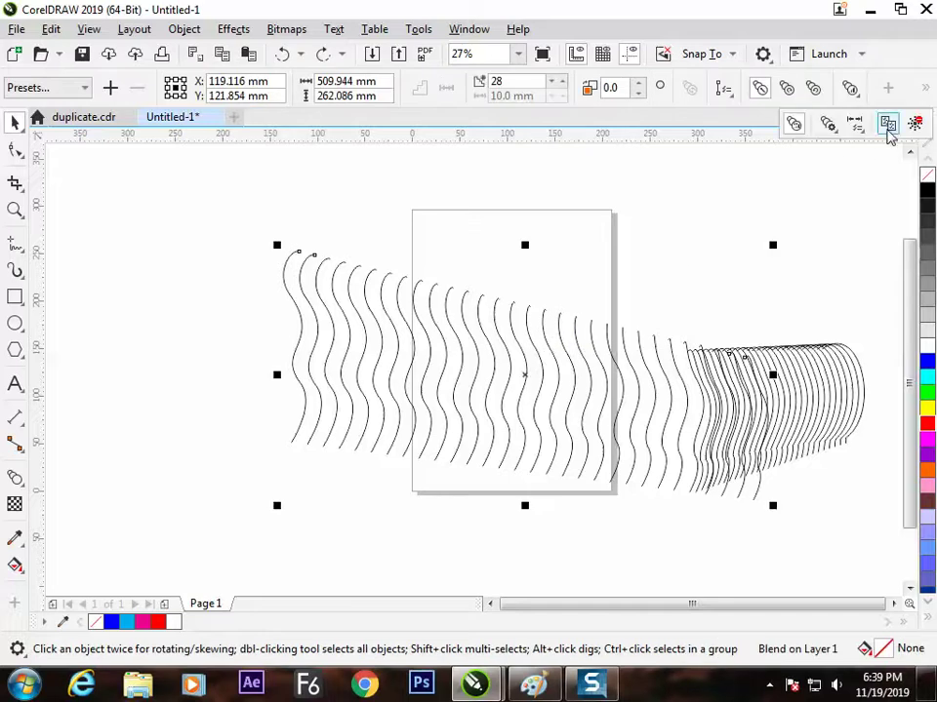
click(829, 125)
click(810, 209)
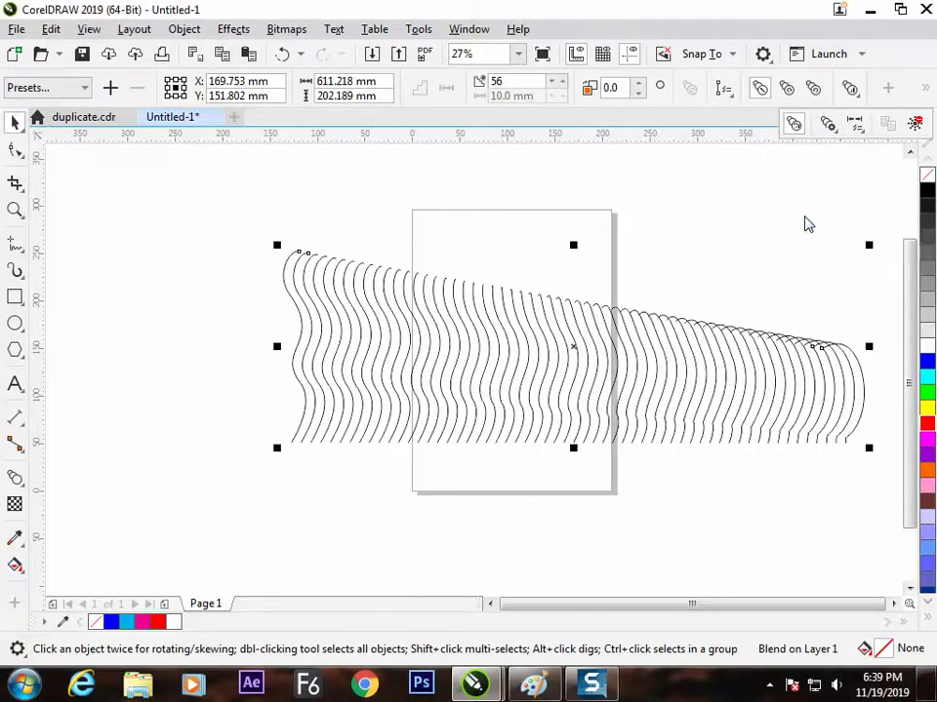
drag(602, 351, 510, 309)
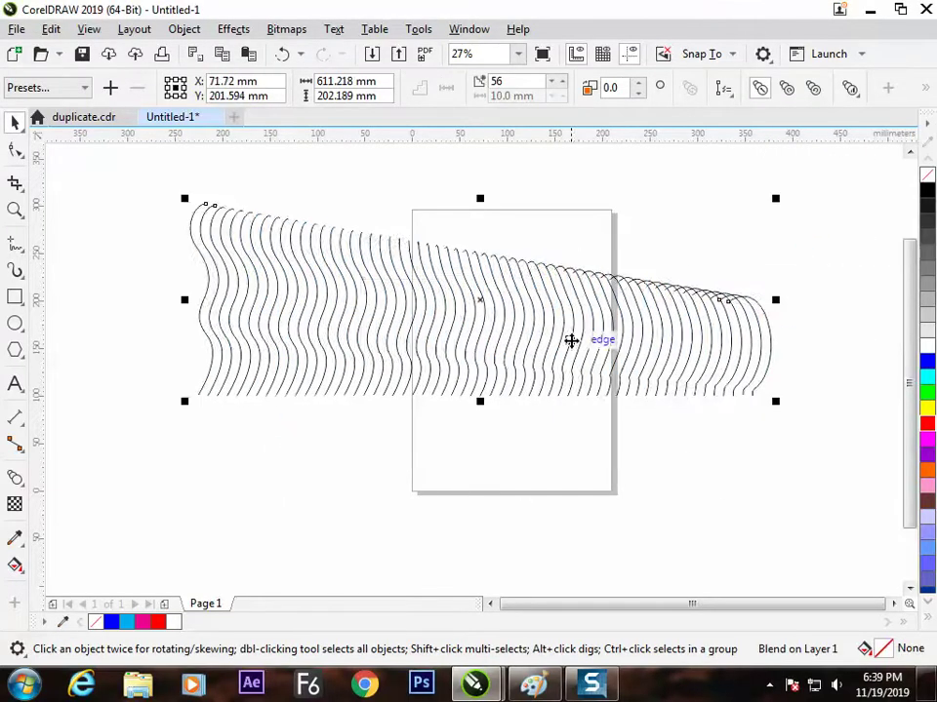
drag(712, 374, 379, 320)
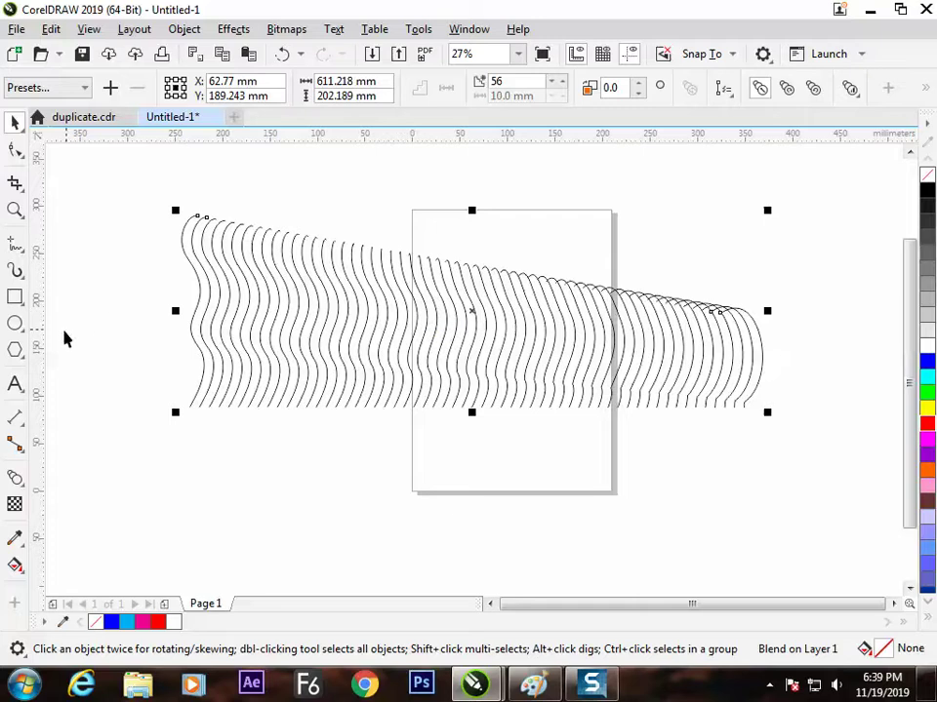
Try splitting the blend again at a middle line, moved up and left with a red outline, and undo the attempt.
click(929, 93)
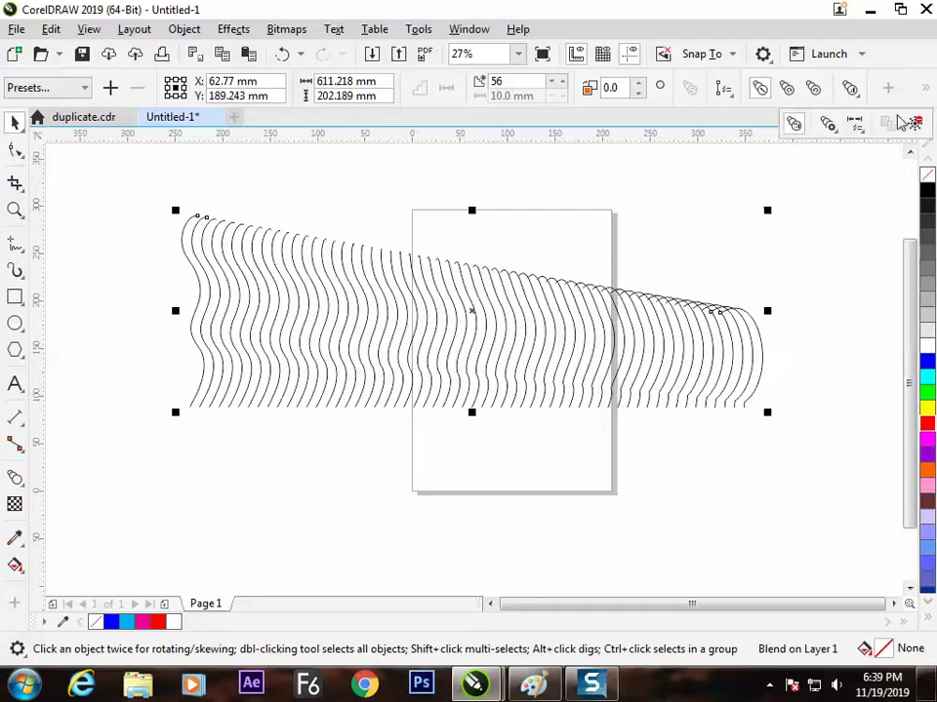
click(837, 131)
key(Escape)
click(515, 328)
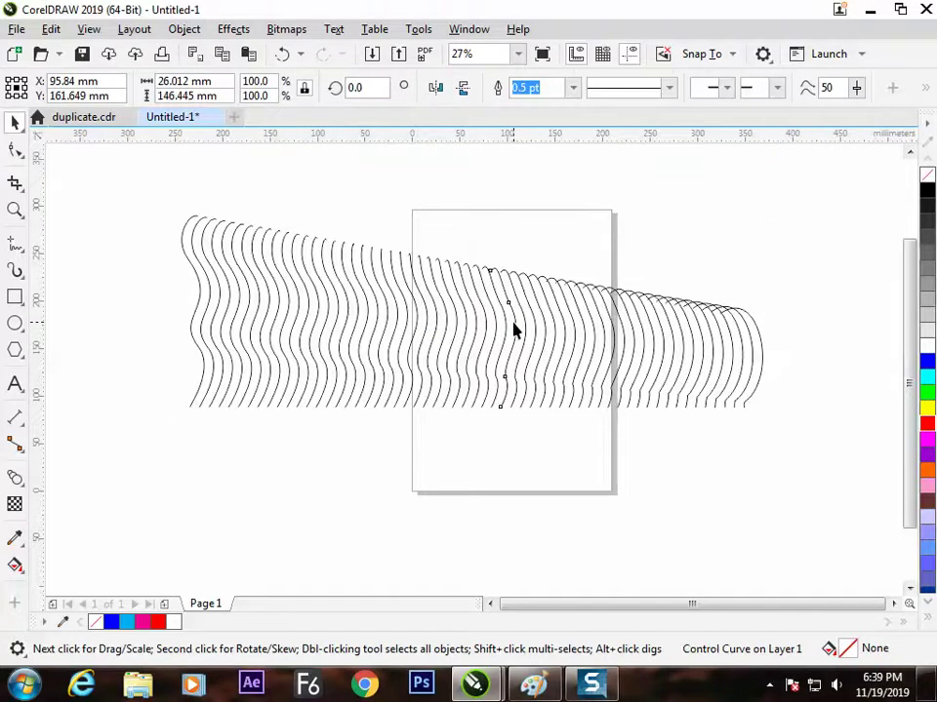
right_click(930, 425)
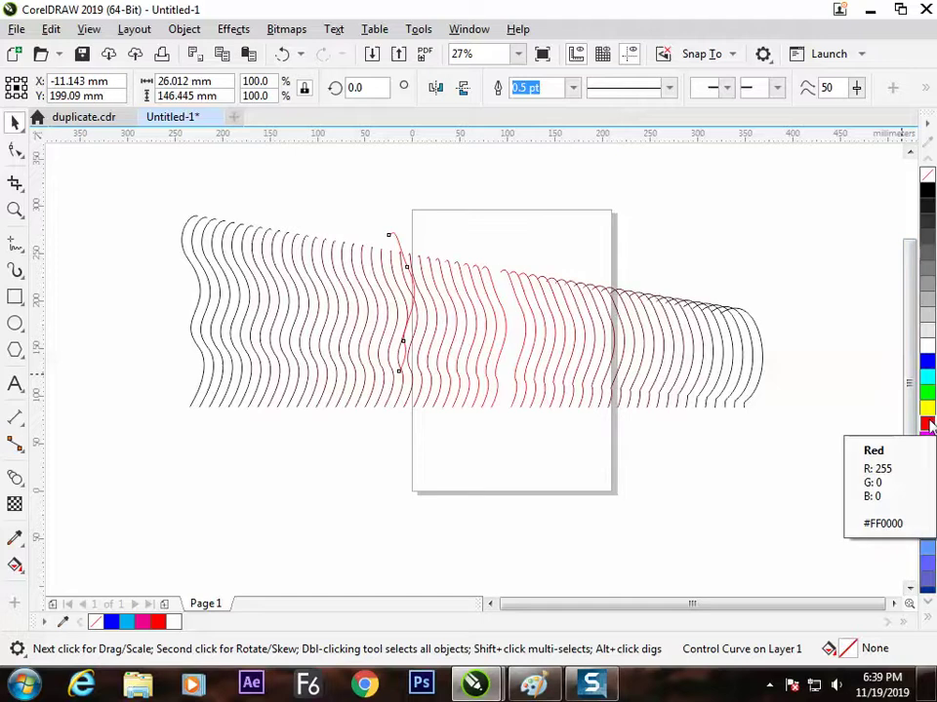
key(ctrl+z)
key(ctrl+z)
key(ctrl+z)
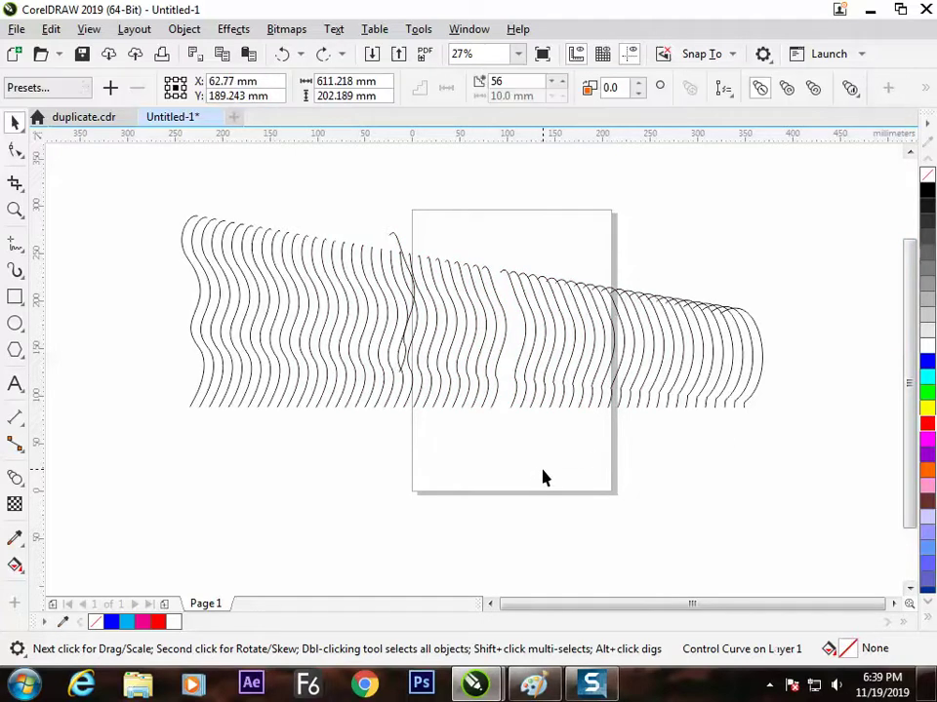
Move the blend lower on the page and delete it.
drag(560, 240, 523, 362)
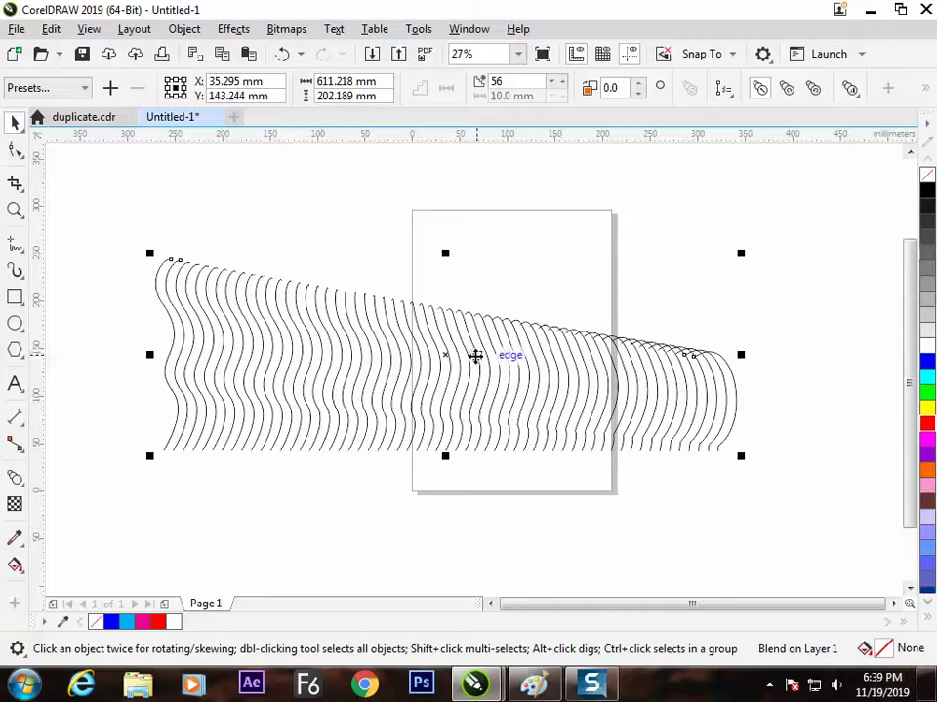
key(Delete)
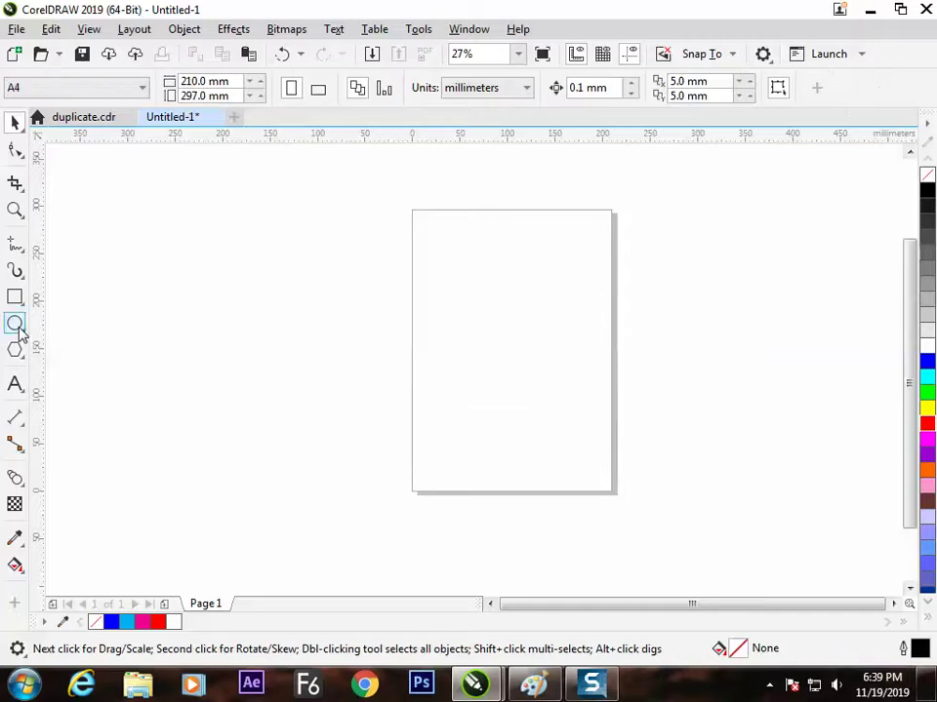
Draw a wide ellipse about 265 mm by 67 mm across the page's left edge.
click(15, 324)
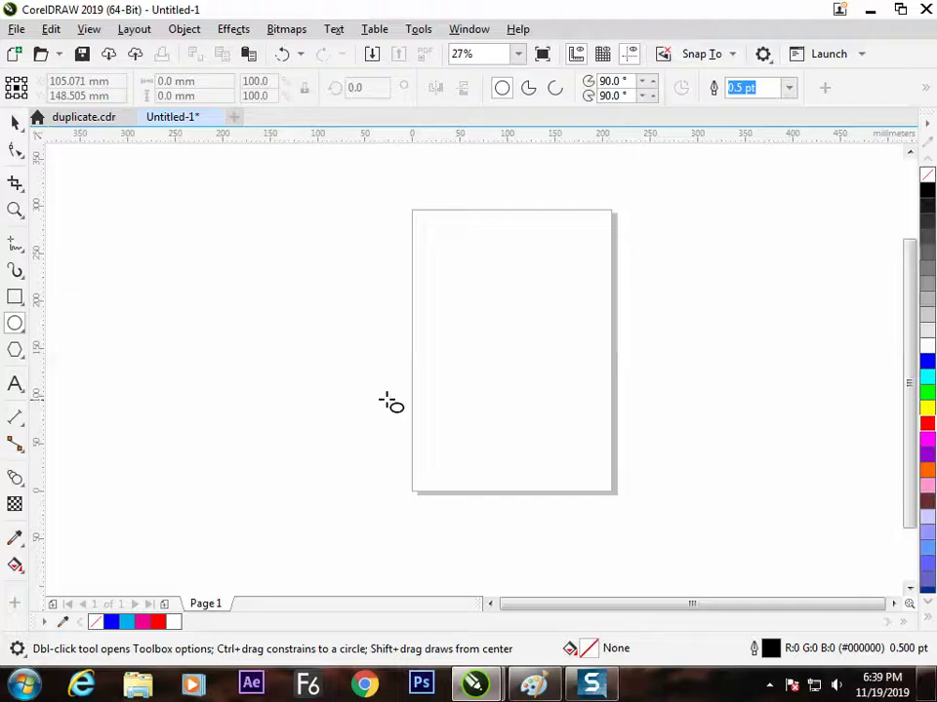
mouse_move(227, 356)
mouse_down()
mouse_move(486, 413)
mouse_move(477, 419)
mouse_up()
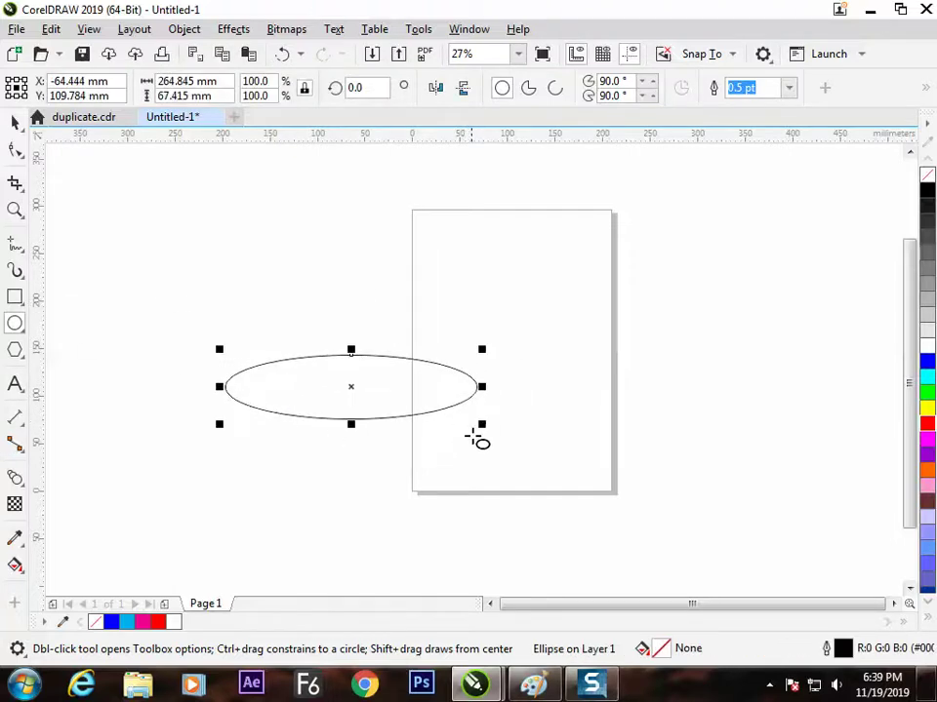
Convert the ellipse to curves with the Shape tool active for node editing.
key(a)
click(15, 150)
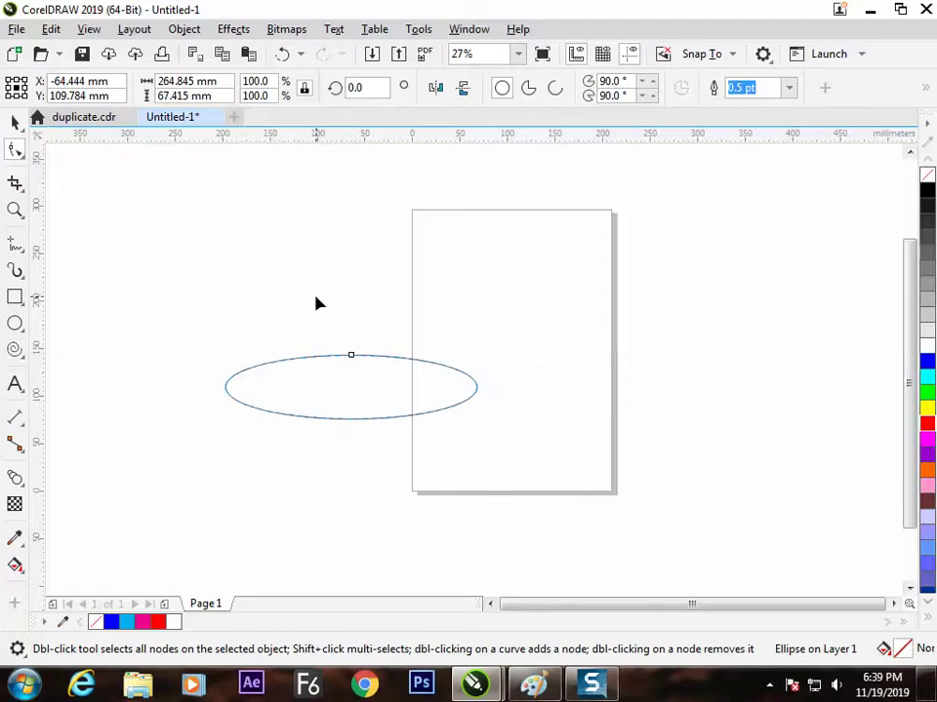
key(ctrl+q)
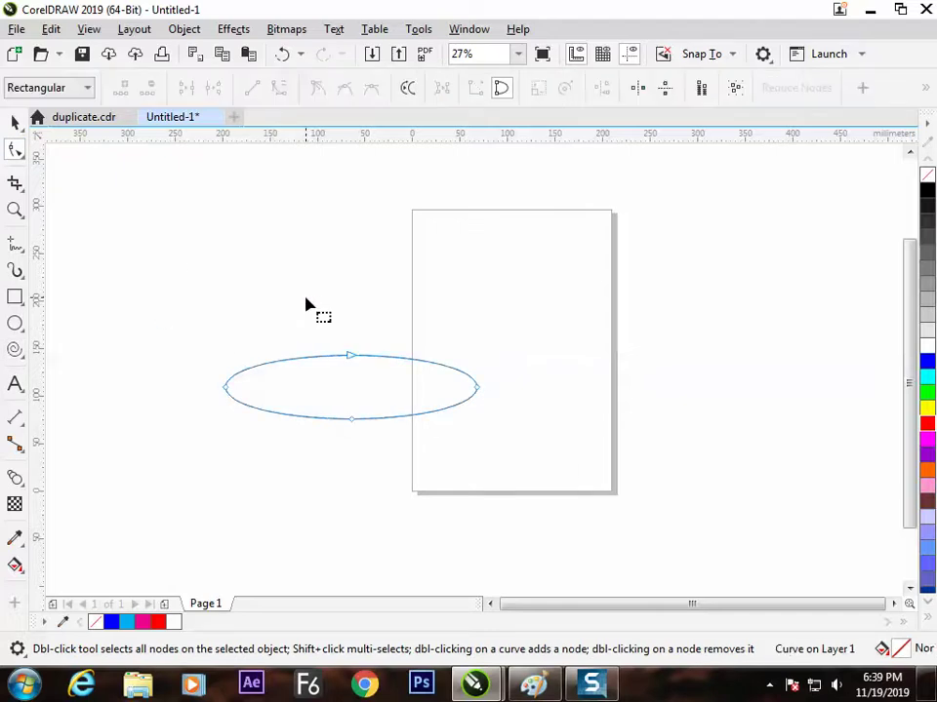
Break the ellipse curve at its top node and delete the resulting top nodes, leaving only the lower arc.
drag(316, 317, 380, 374)
click(215, 88)
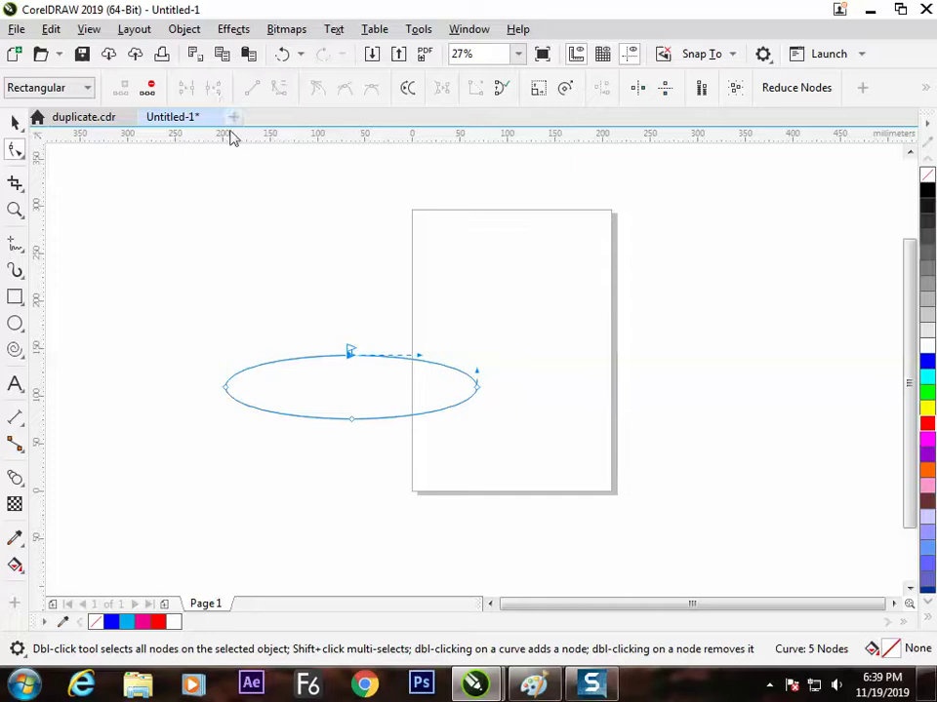
key(Delete)
drag(313, 313, 387, 379)
key(Delete)
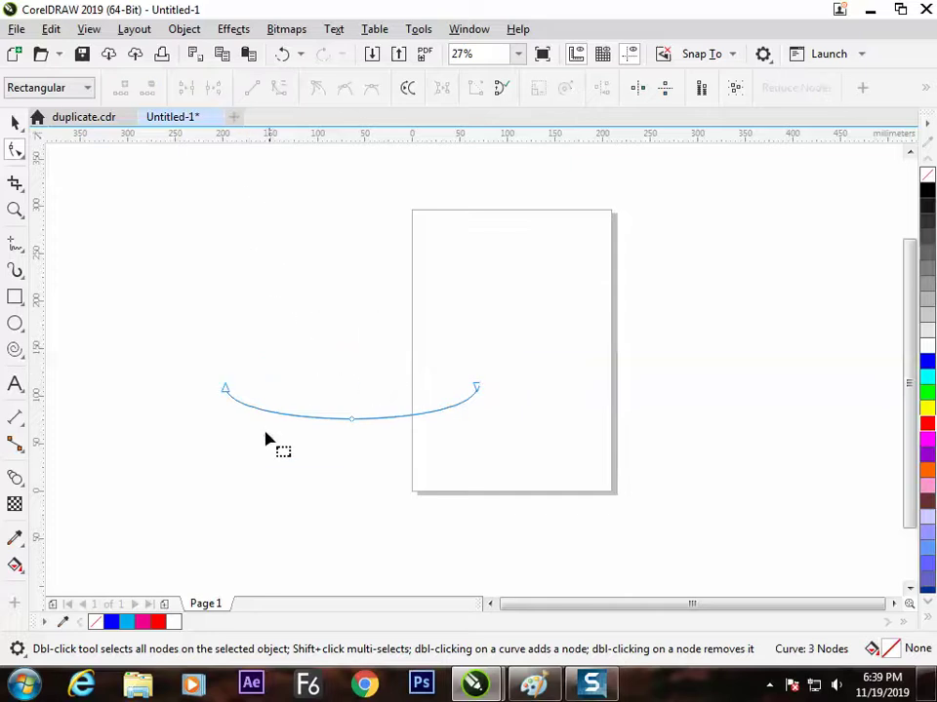
click(17, 124)
click(142, 238)
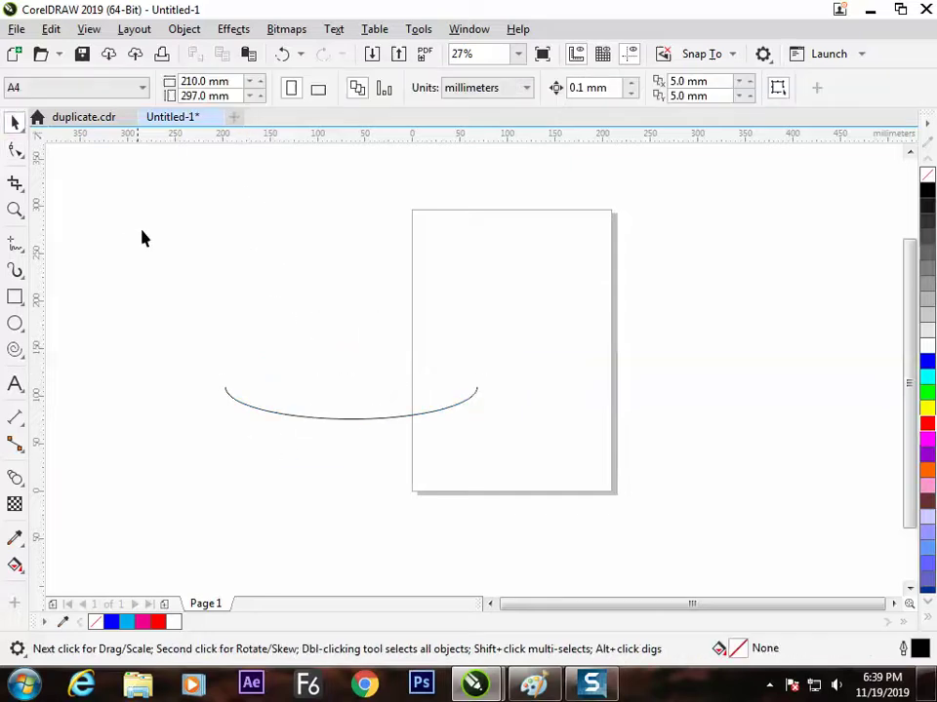
Set the arc's outline width to 3.0 pt.
click(351, 419)
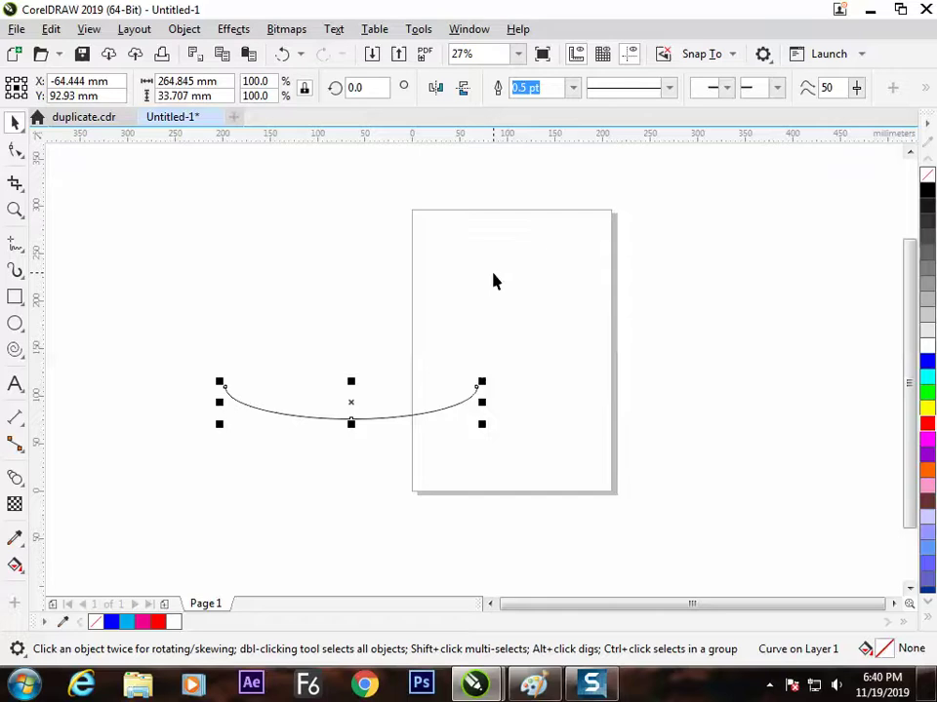
key(F12)
click(353, 272)
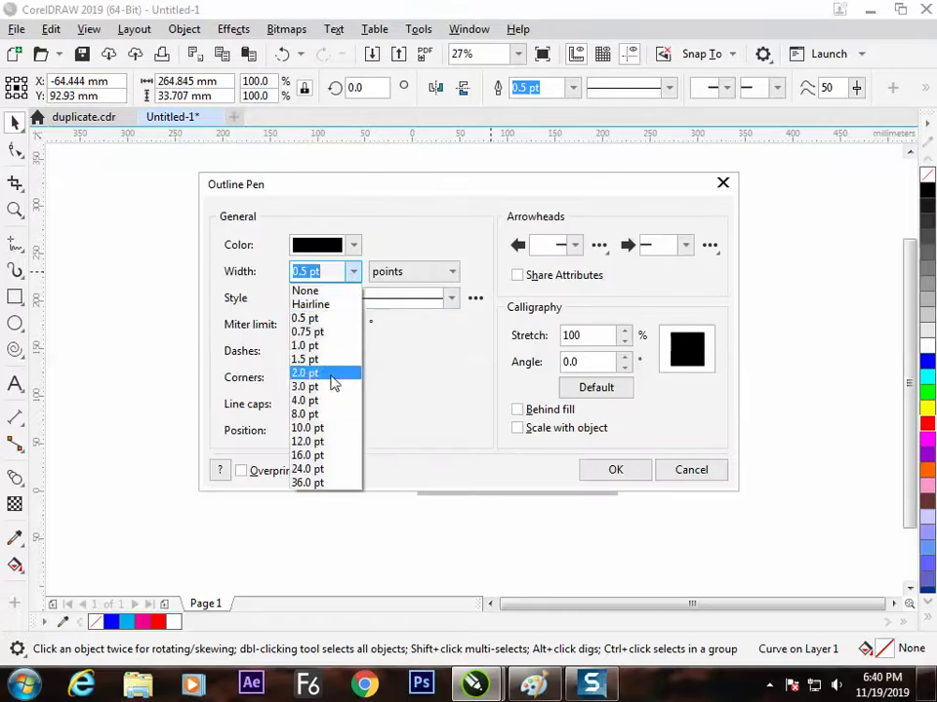
click(332, 387)
click(615, 477)
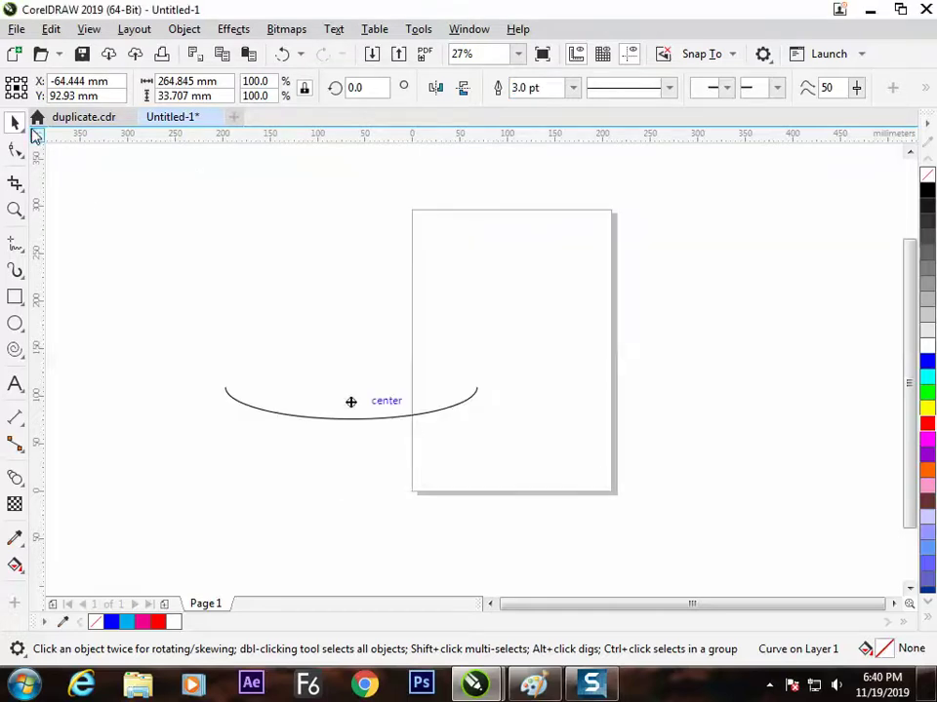
key(Escape)
Place a copy of the arc directly above the original, about 155 mm higher.
click(303, 417)
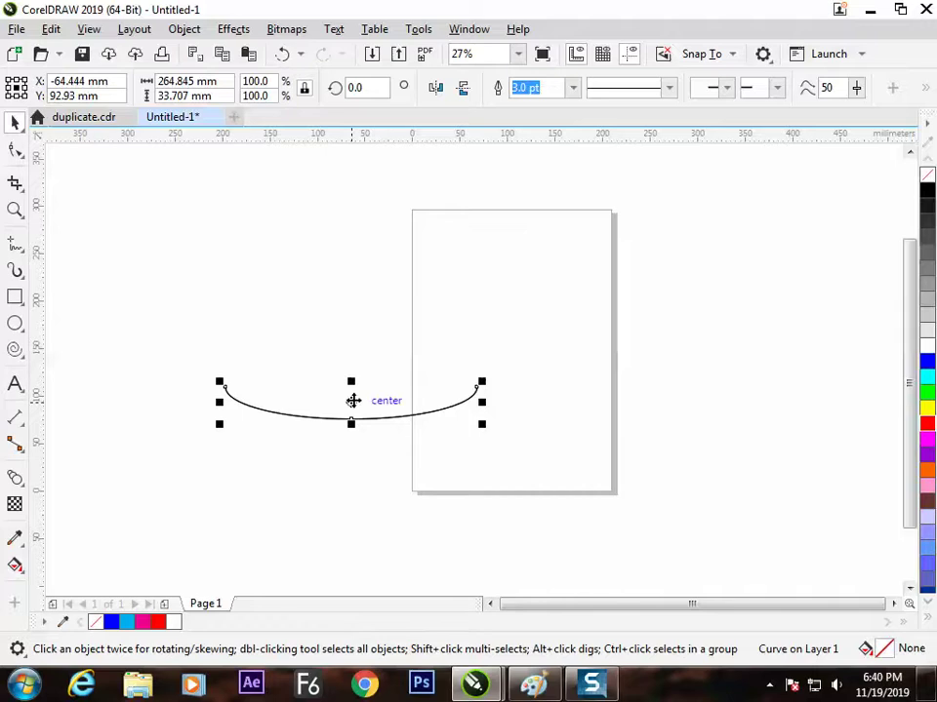
drag(352, 400, 353, 256)
key(Escape)
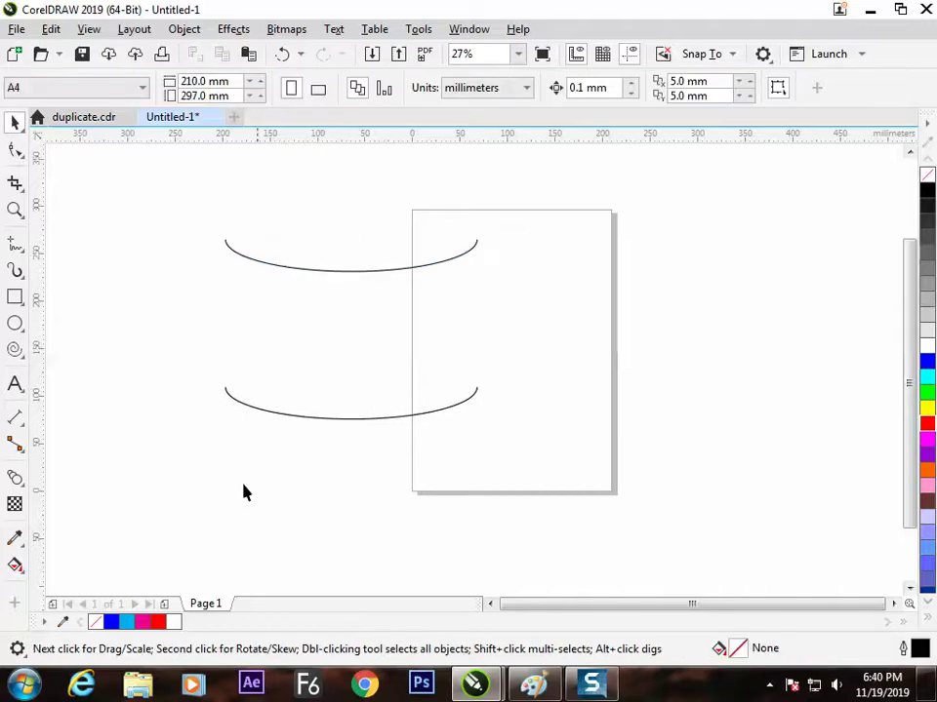
Blend the upper arc into the lower arc with 20 steps.
click(14, 478)
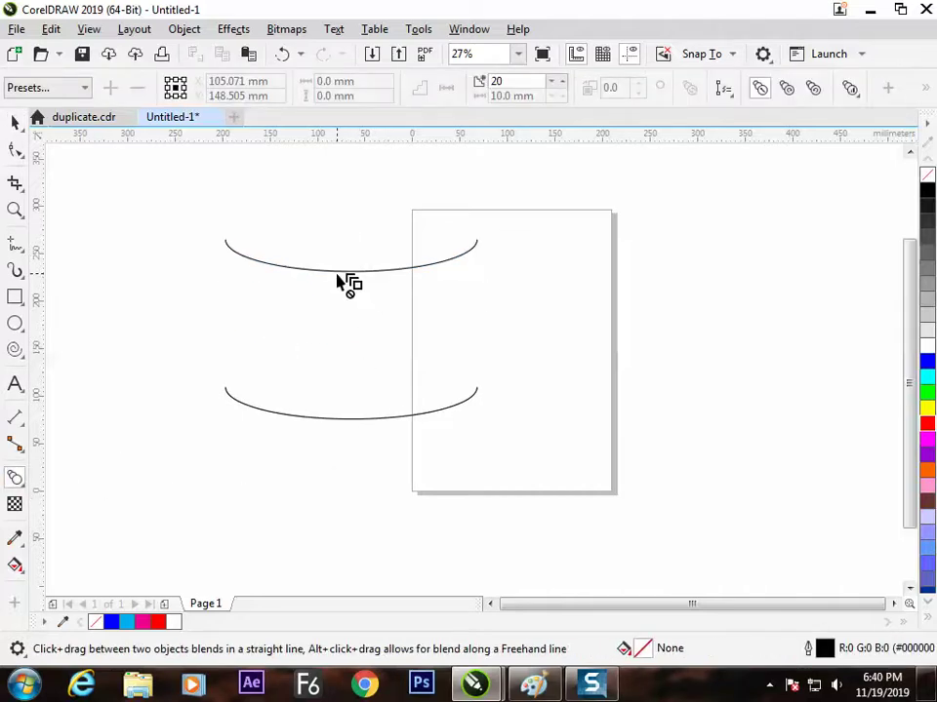
drag(349, 265, 352, 409)
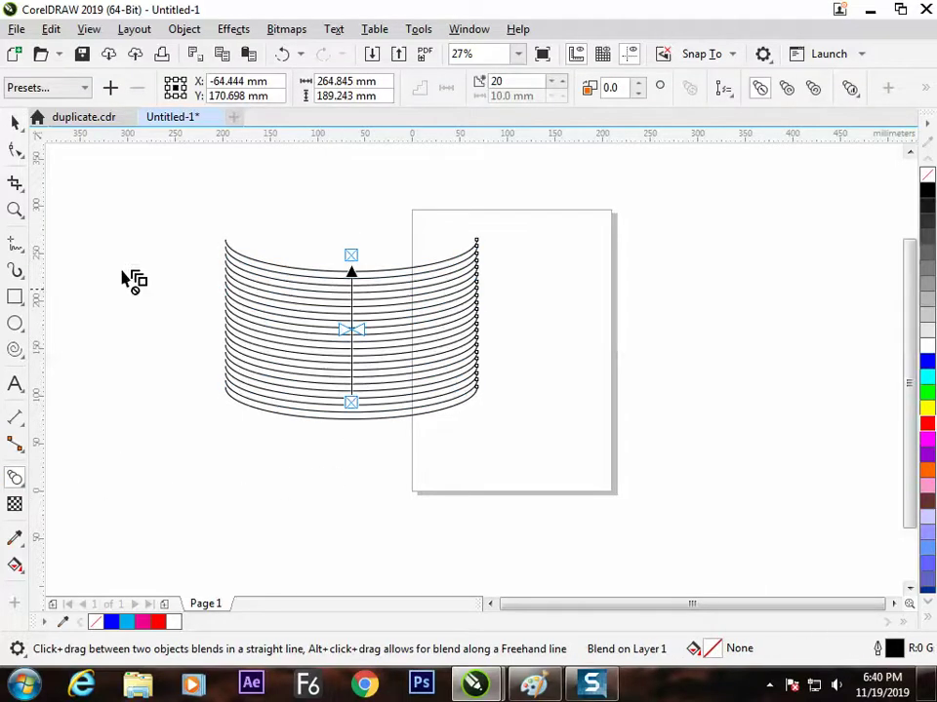
click(15, 124)
click(169, 413)
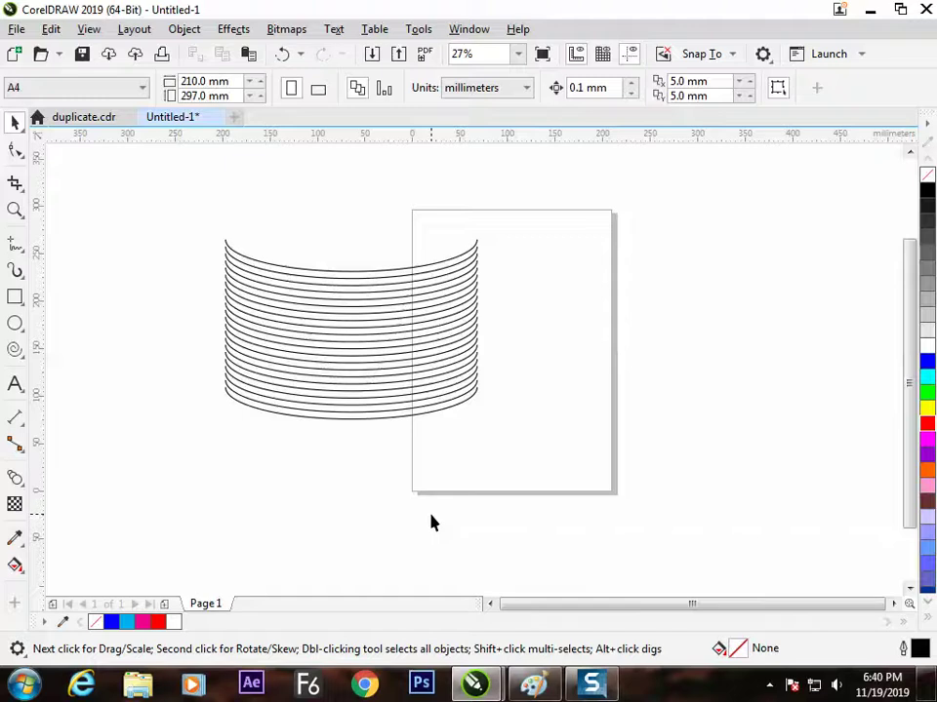
Try narrowing the arc blend to about 120 mm wide, and undo the resize.
click(380, 347)
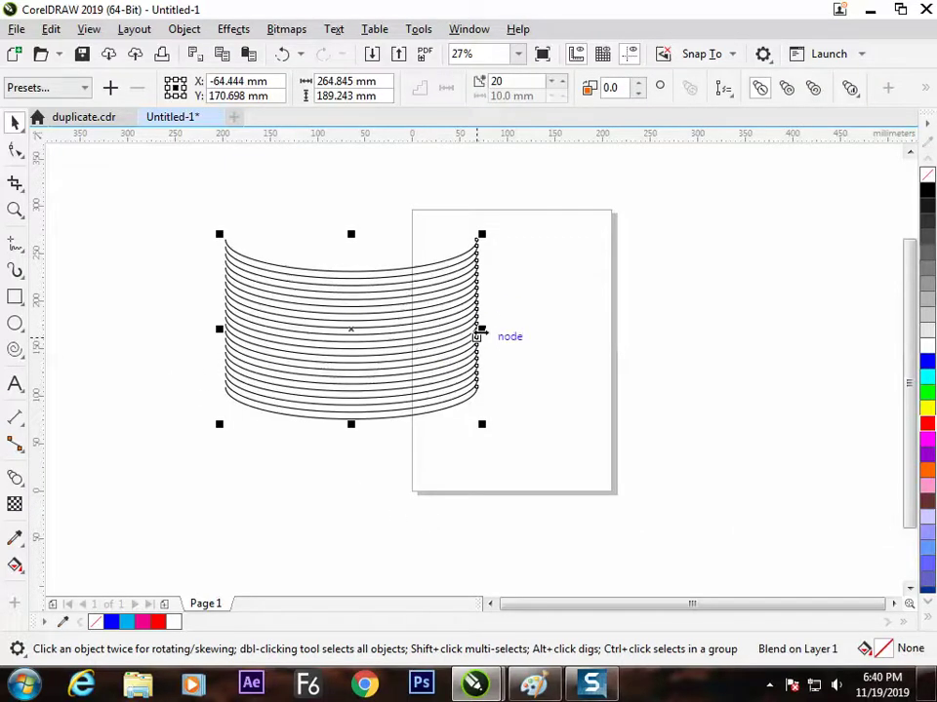
drag(480, 332, 340, 328)
click(458, 375)
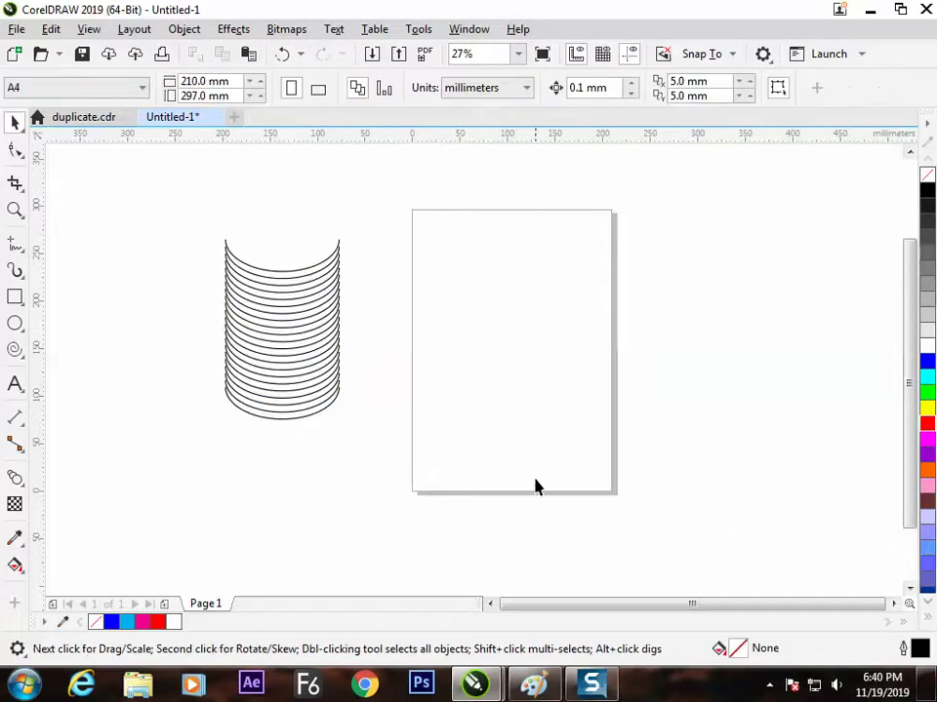
click(240, 351)
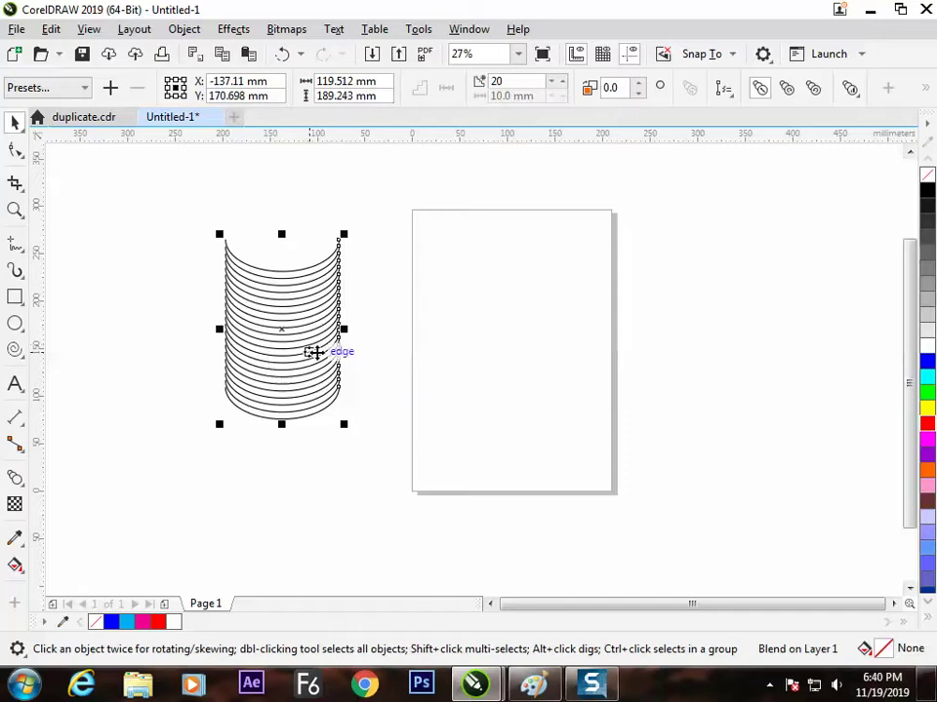
key(ctrl+z)
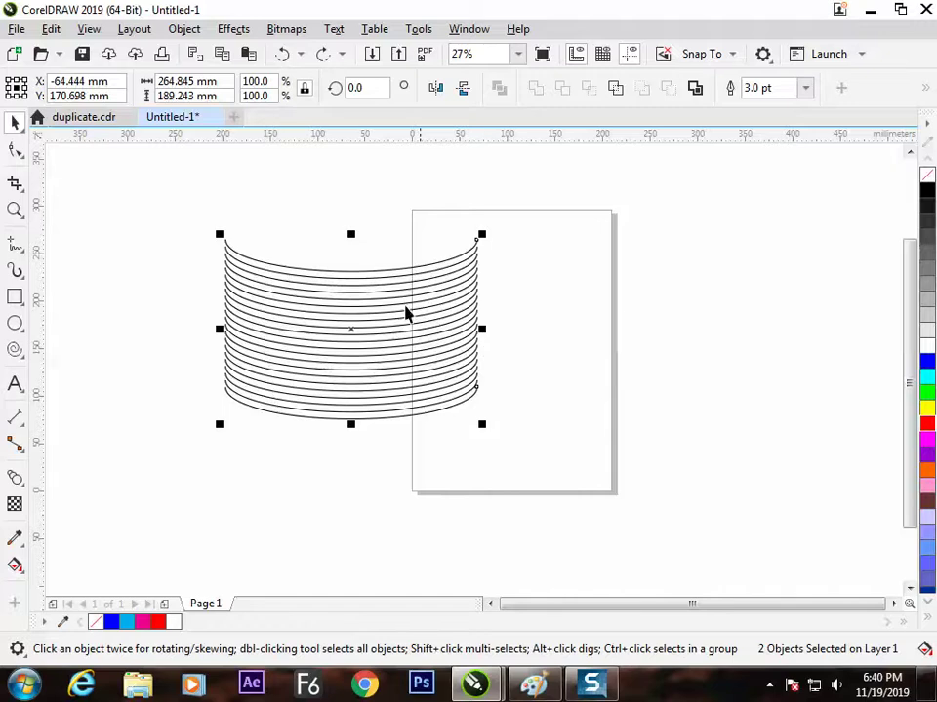
Move the arc blend so that it is centred at about X 161 mm, Y 187 mm.
key(ctrl+shift+z)
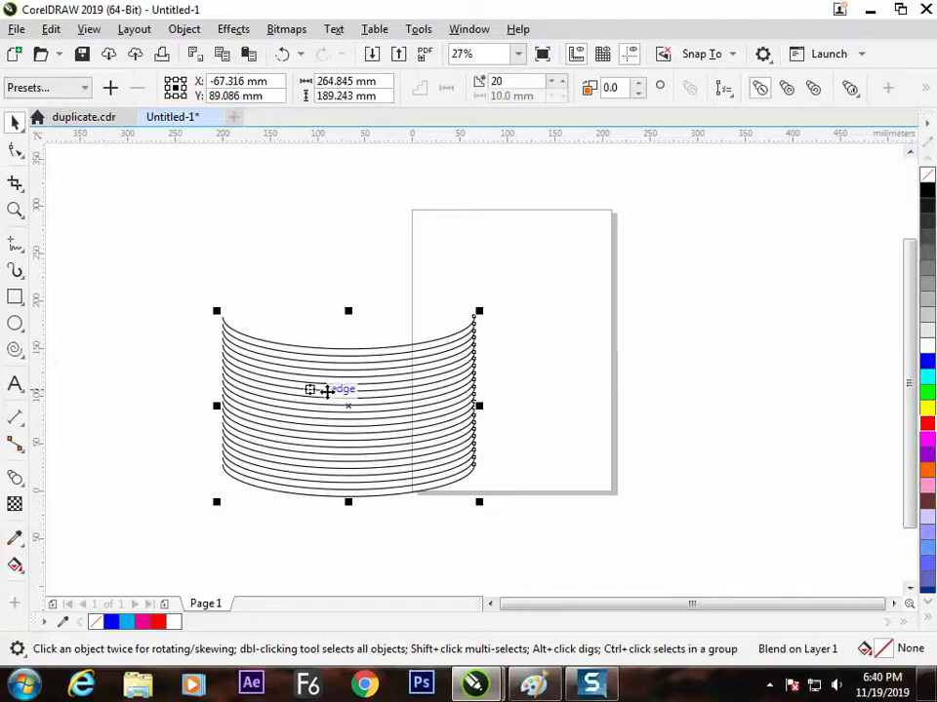
mouse_move(356, 447)
mouse_down()
mouse_move(428, 399)
mouse_move(546, 368)
mouse_up()
Switch to the Paint notes and draw circles around the handwritten Open and Close items.
key(alt+Tab)
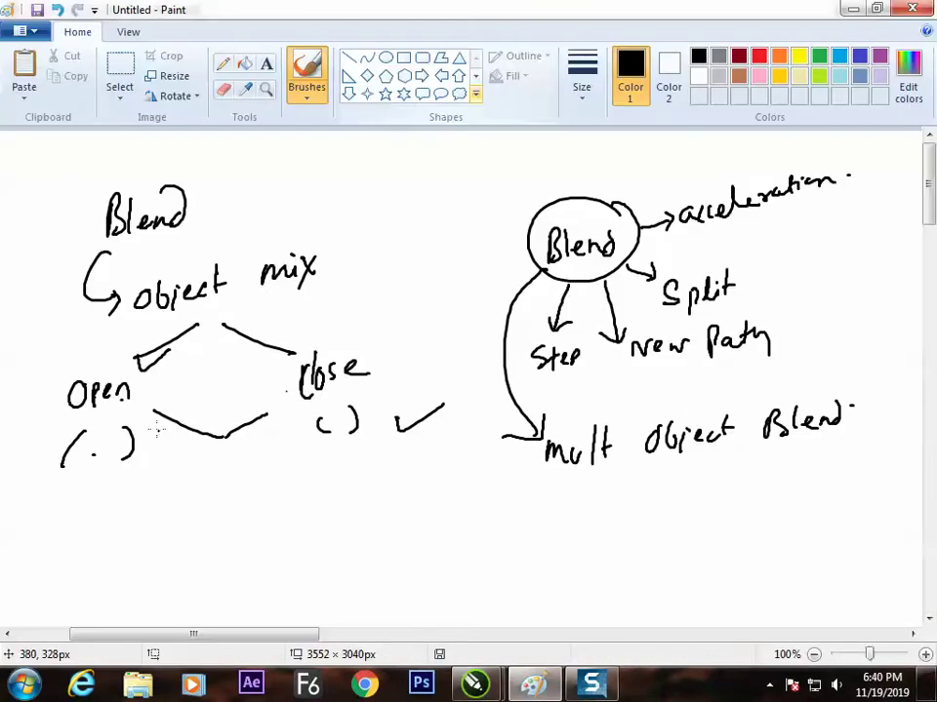
mouse_move(126, 366)
mouse_down()
mouse_move(44, 400)
mouse_move(39, 464)
mouse_move(107, 502)
mouse_up()
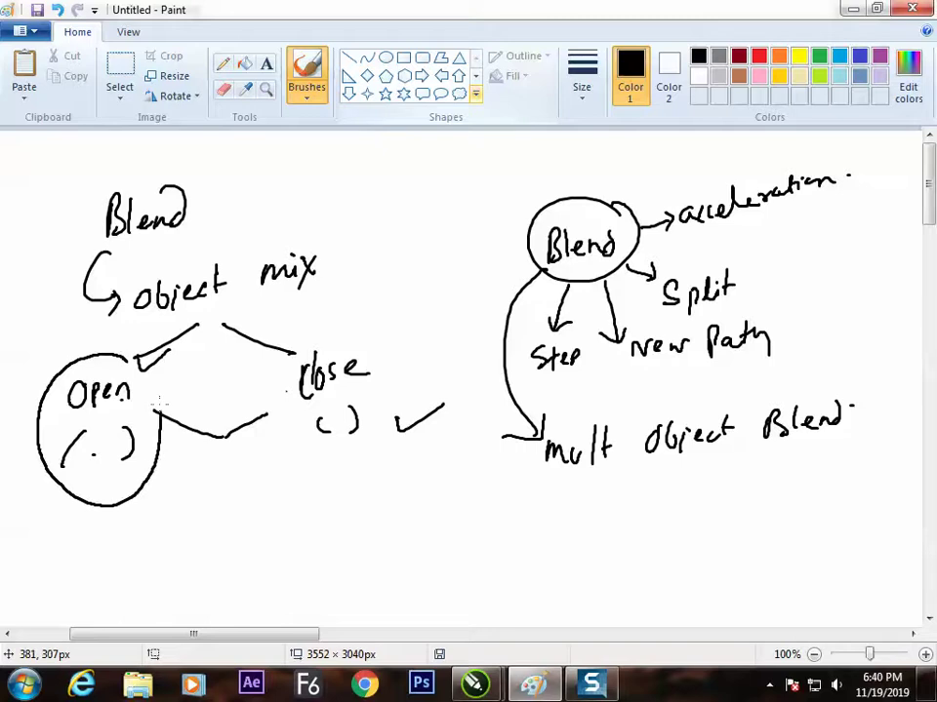
drag(142, 376, 152, 358)
mouse_move(389, 337)
mouse_down()
mouse_move(362, 453)
mouse_move(416, 354)
mouse_move(395, 331)
mouse_up()
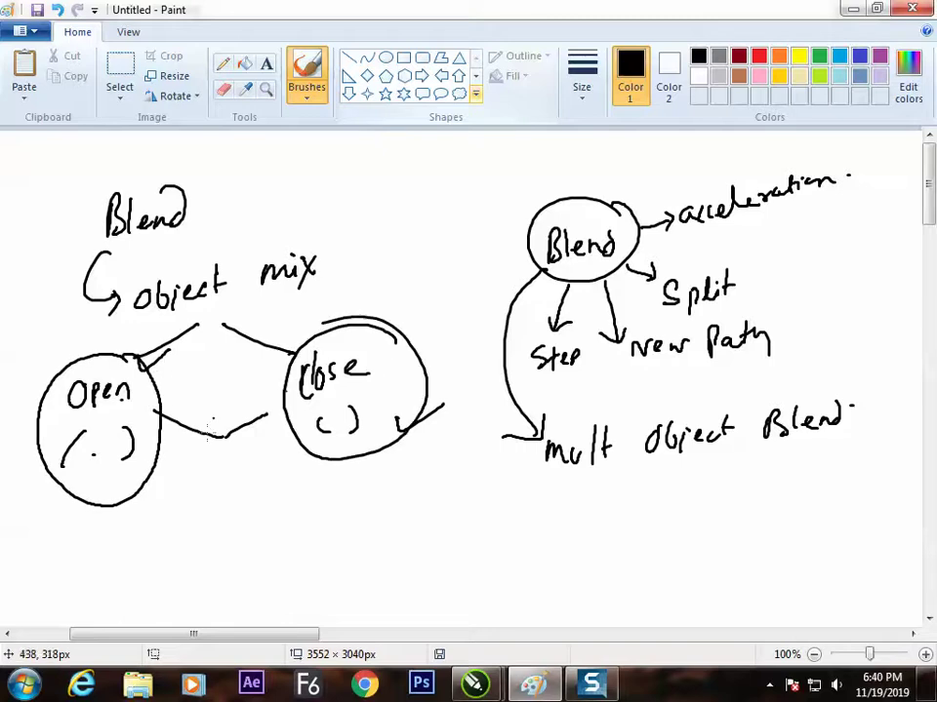
Back in CorelDRAW, replace the arc blend with a circle about 137 mm wide and a circle about 21 mm wide inside it.
key(alt+Tab)
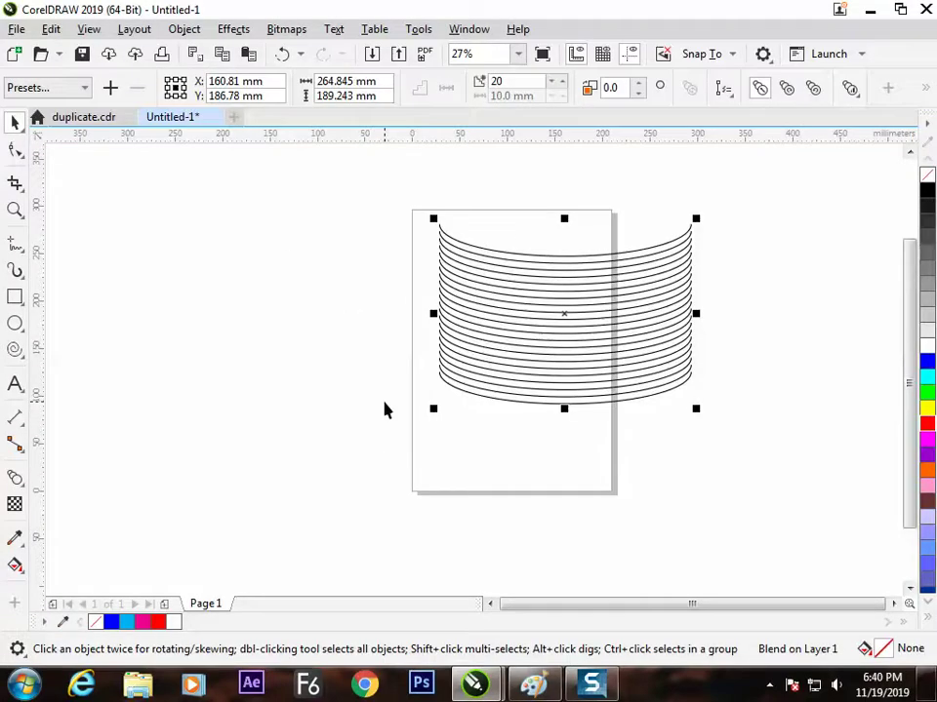
key(Delete)
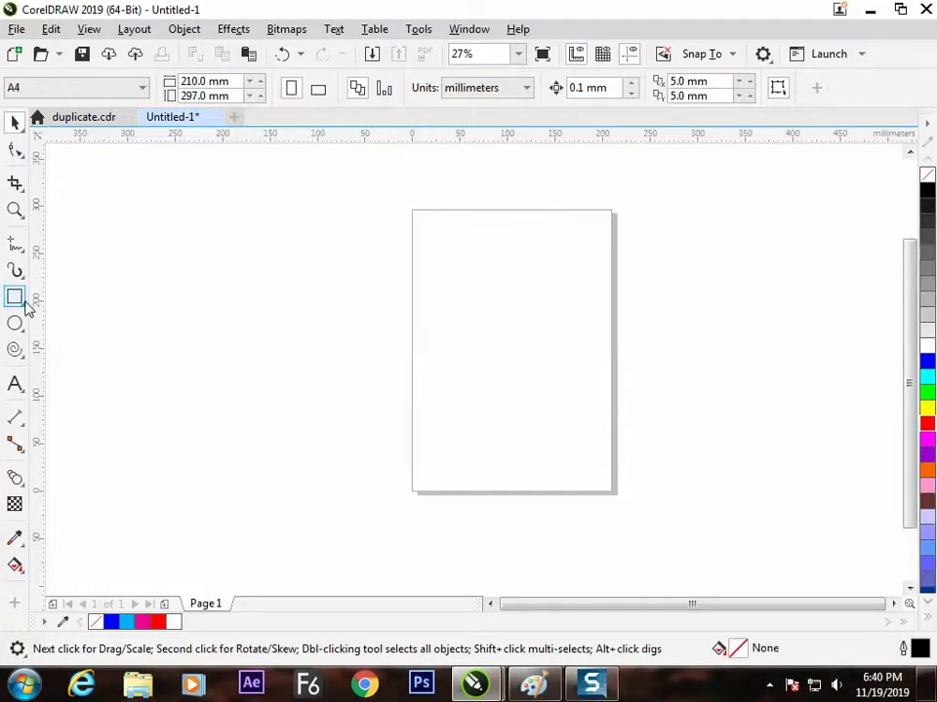
click(16, 323)
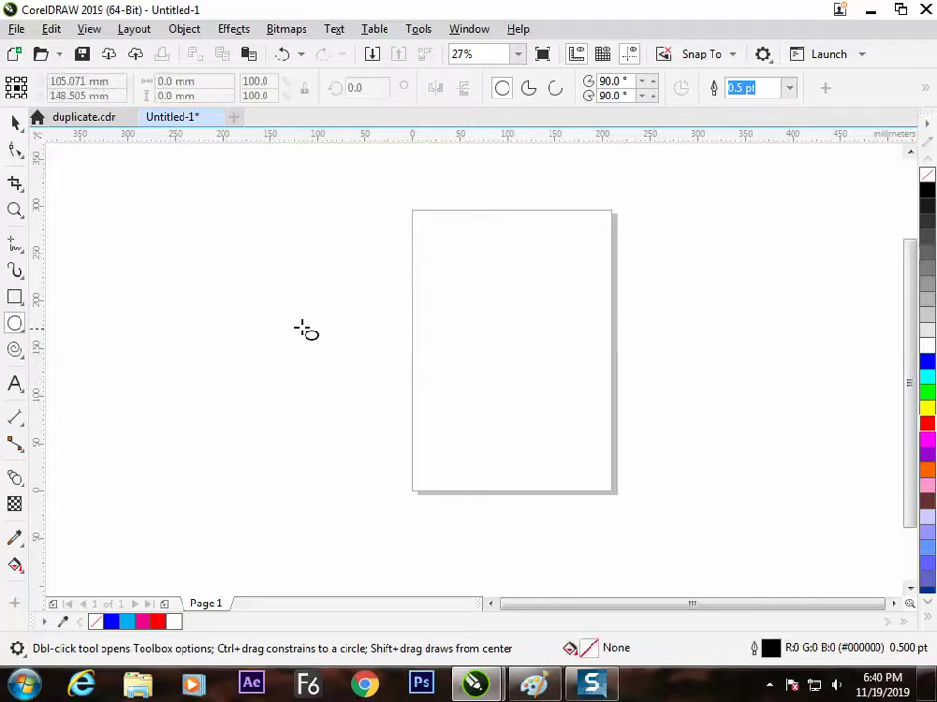
mouse_move(276, 317)
mouse_down()
mouse_move(351, 389)
mouse_move(345, 386)
mouse_up()
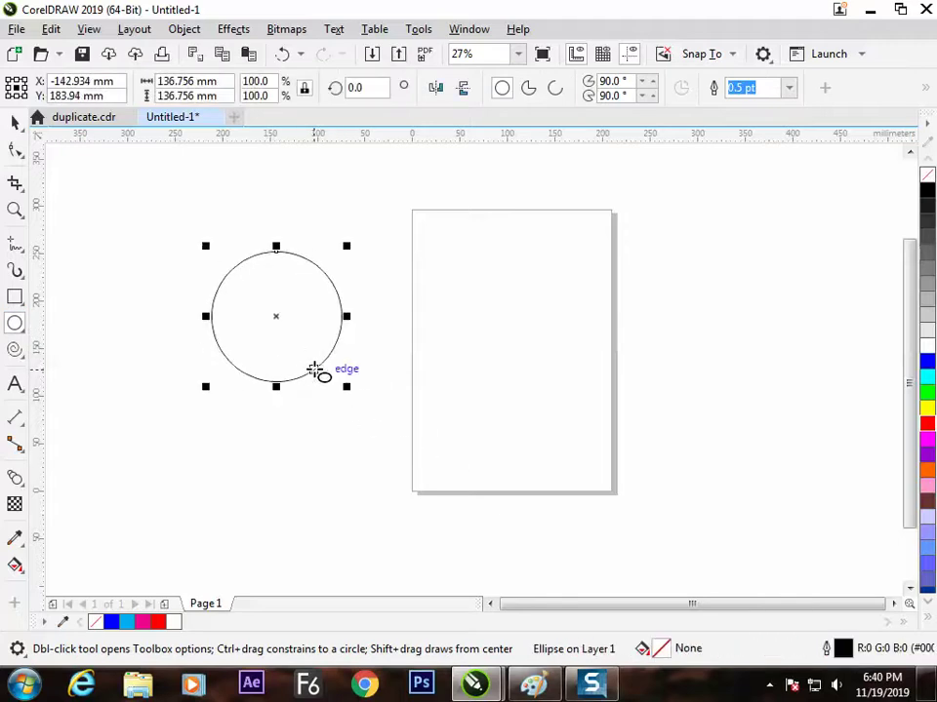
drag(282, 335, 291, 345)
key(space)
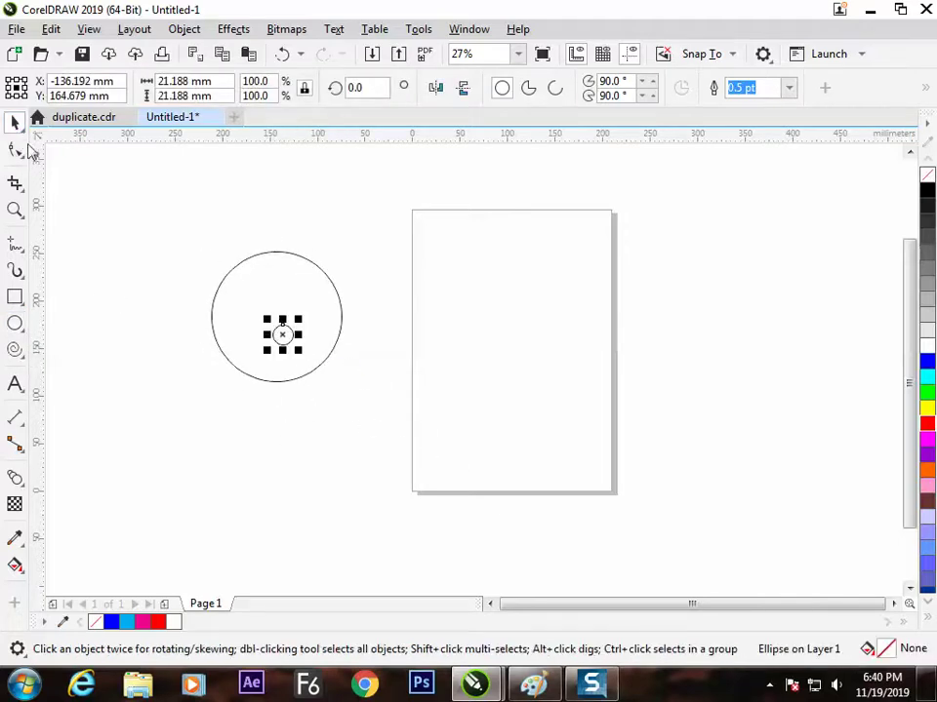
Blend the small inner circle with the large circle using 20 steps.
click(15, 477)
drag(283, 337, 334, 330)
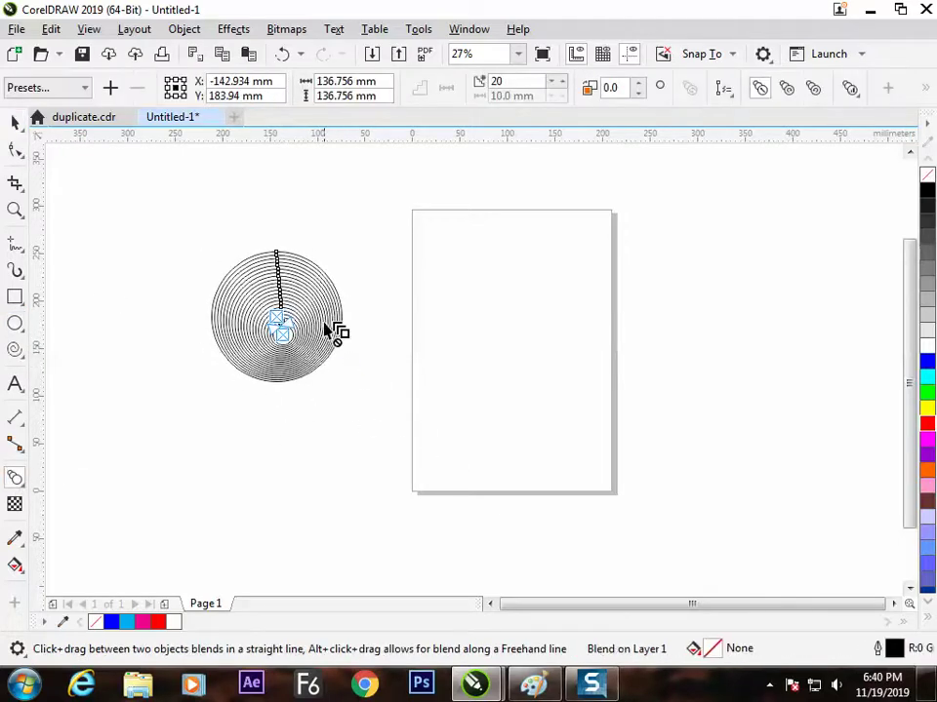
click(15, 122)
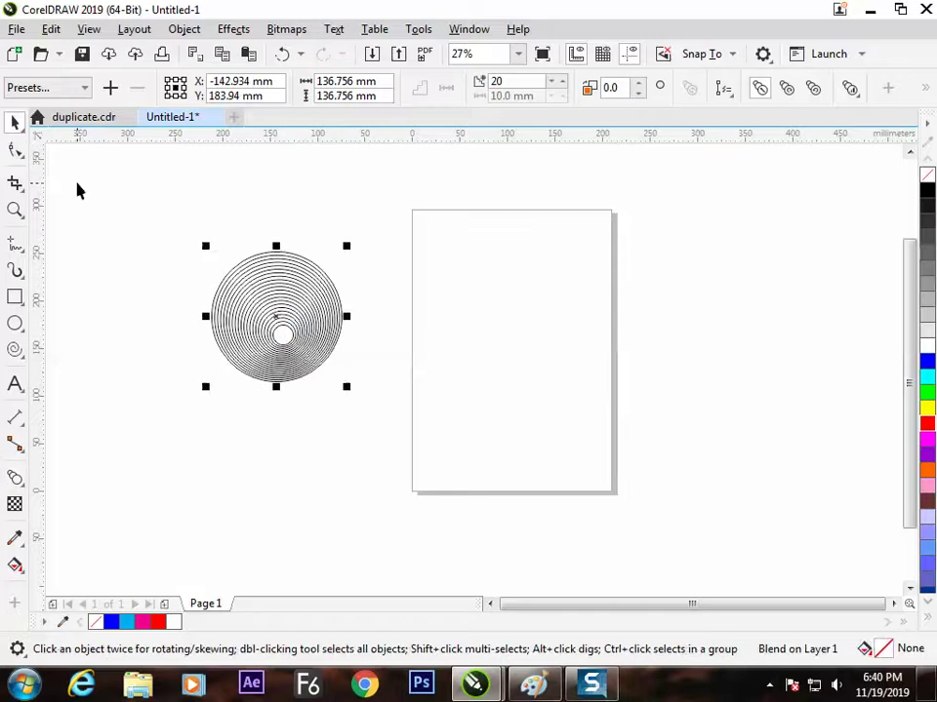
click(283, 479)
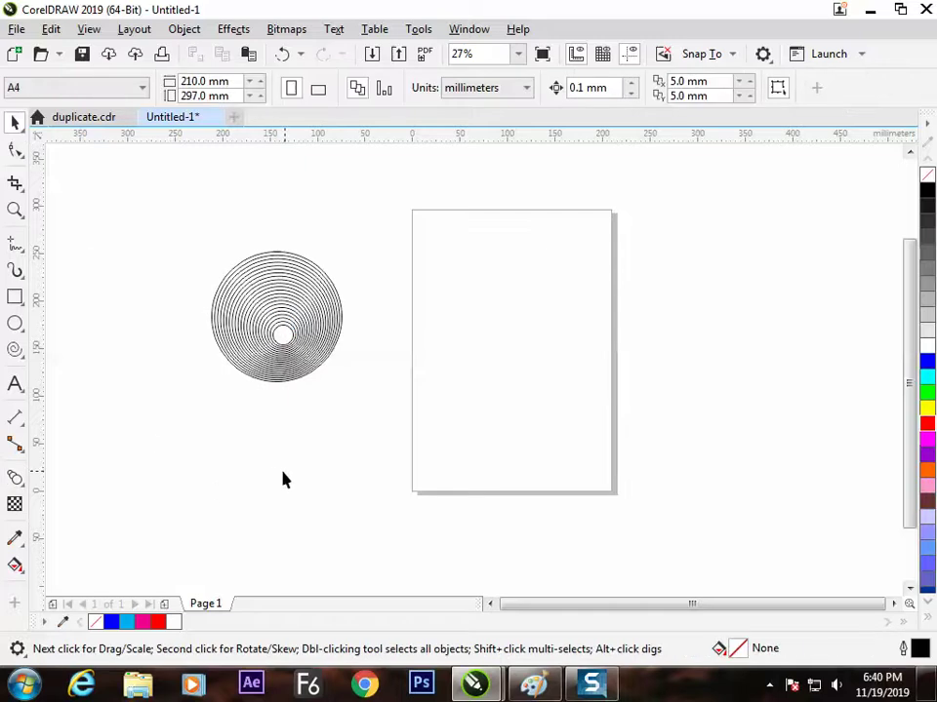
Move the blend's small control circle up to just inside the top edge of the large circle.
key(a)
click(285, 338)
drag(282, 335, 280, 264)
key(Escape)
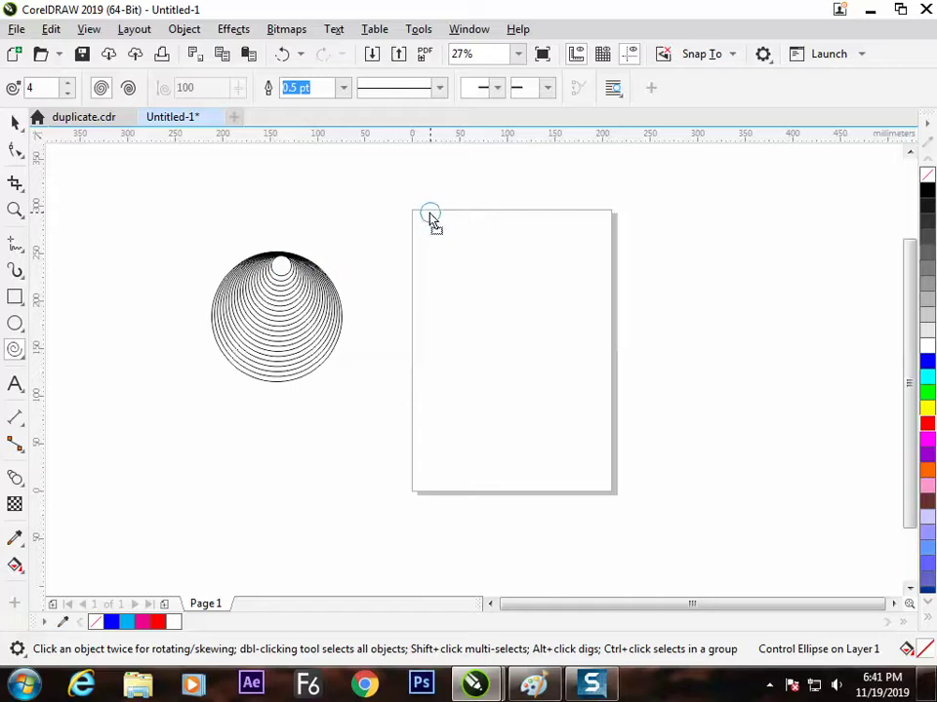
Try moving the small control circle outside the large circle toward the page, and undo the move.
drag(430, 219, 383, 261)
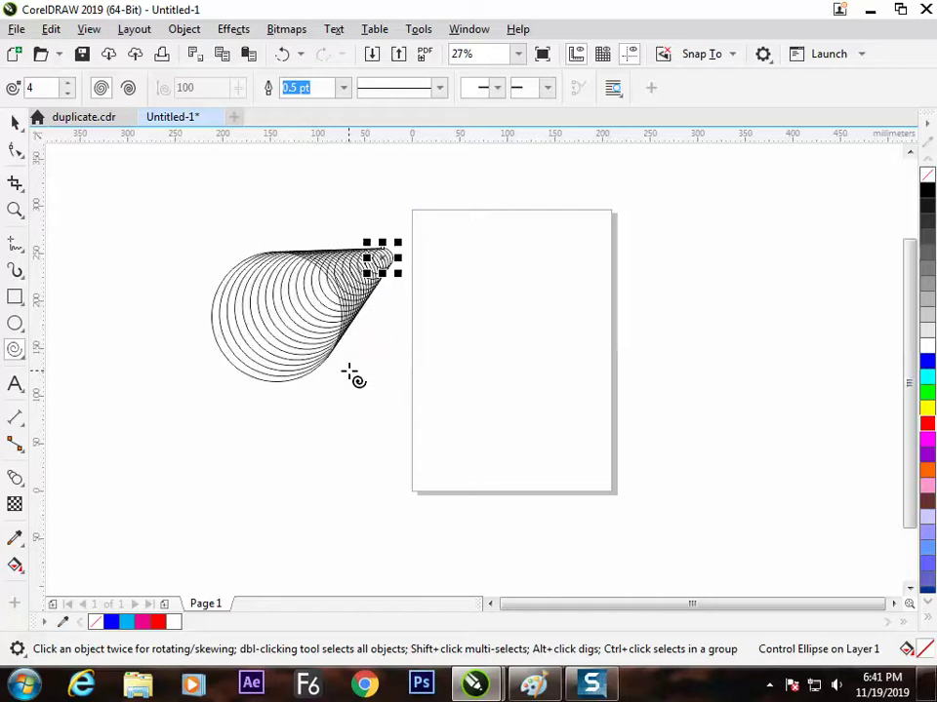
key(ctrl+z)
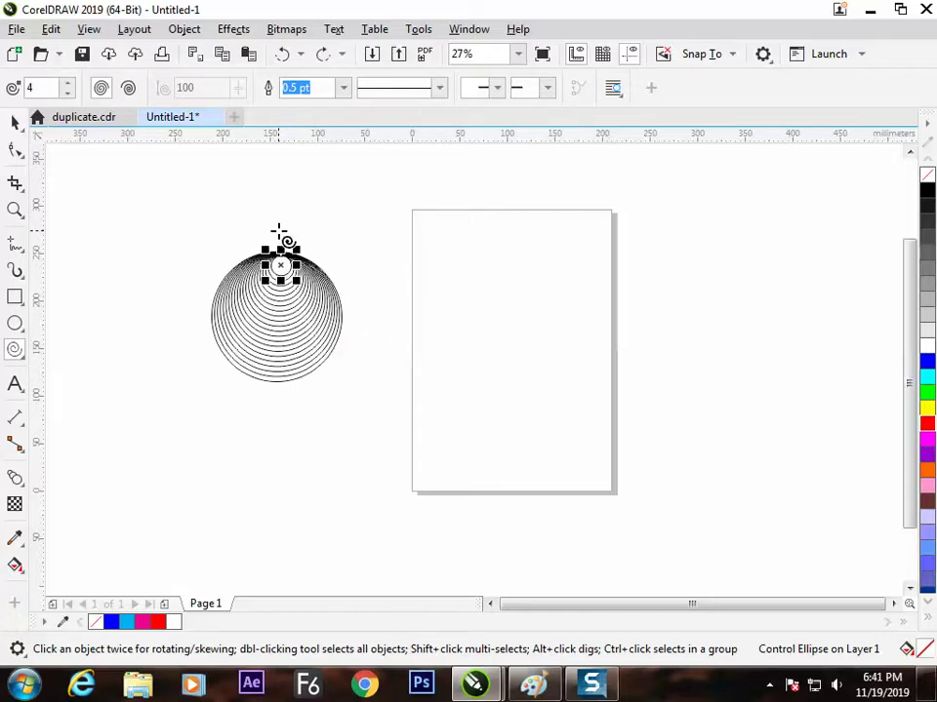
Place a copy of the small circle near the top of the page and blend the original small circle with it.
drag(282, 260, 478, 259)
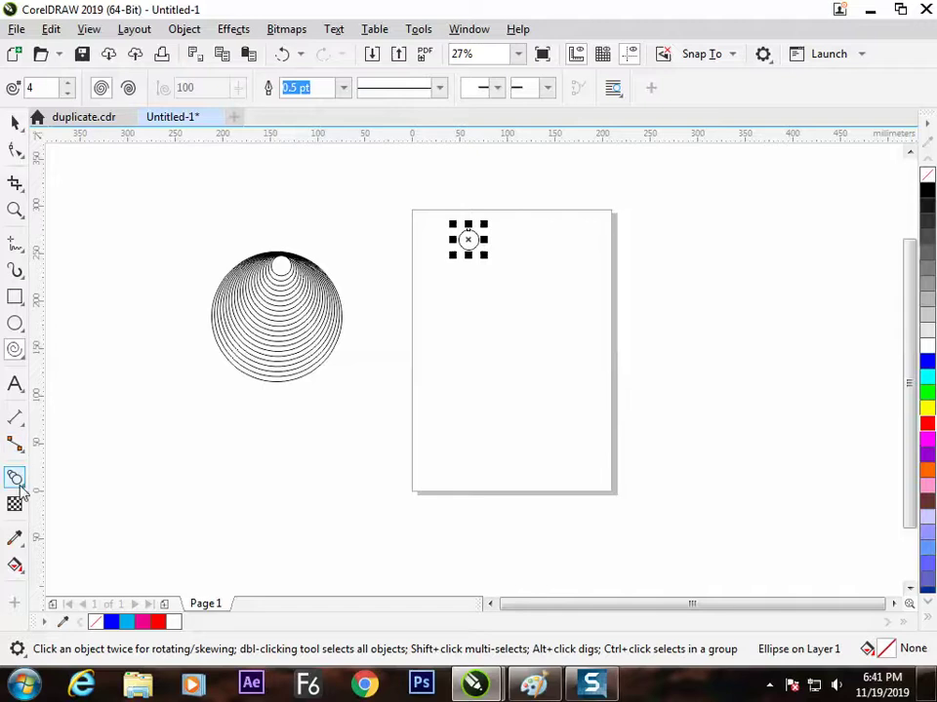
click(16, 479)
drag(281, 263, 474, 244)
click(15, 120)
click(231, 471)
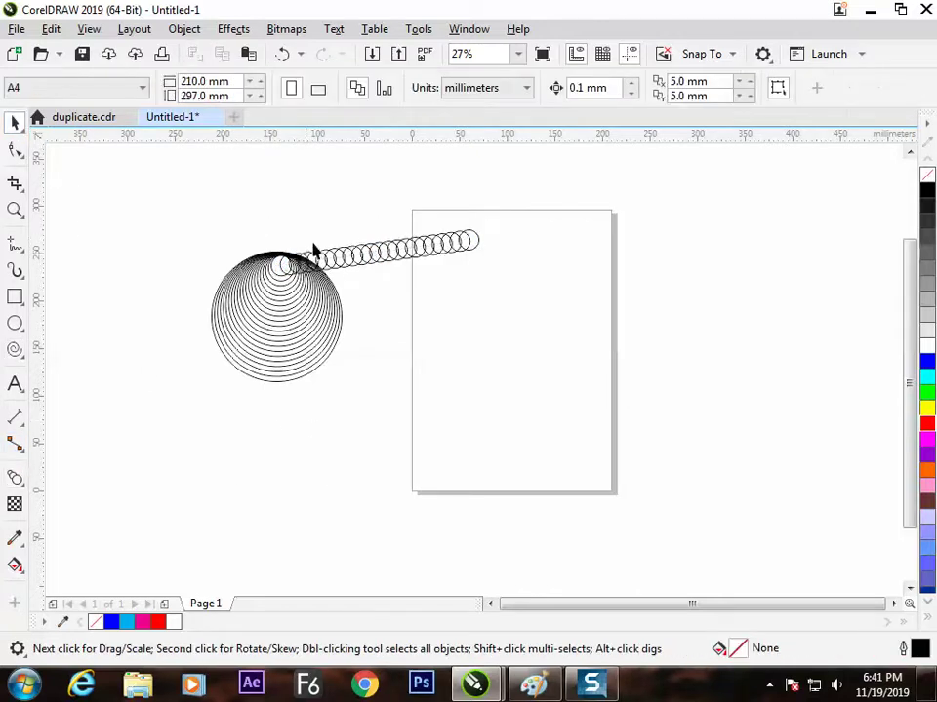
Select both chained circle blends and delete them from the drawing area.
click(278, 360)
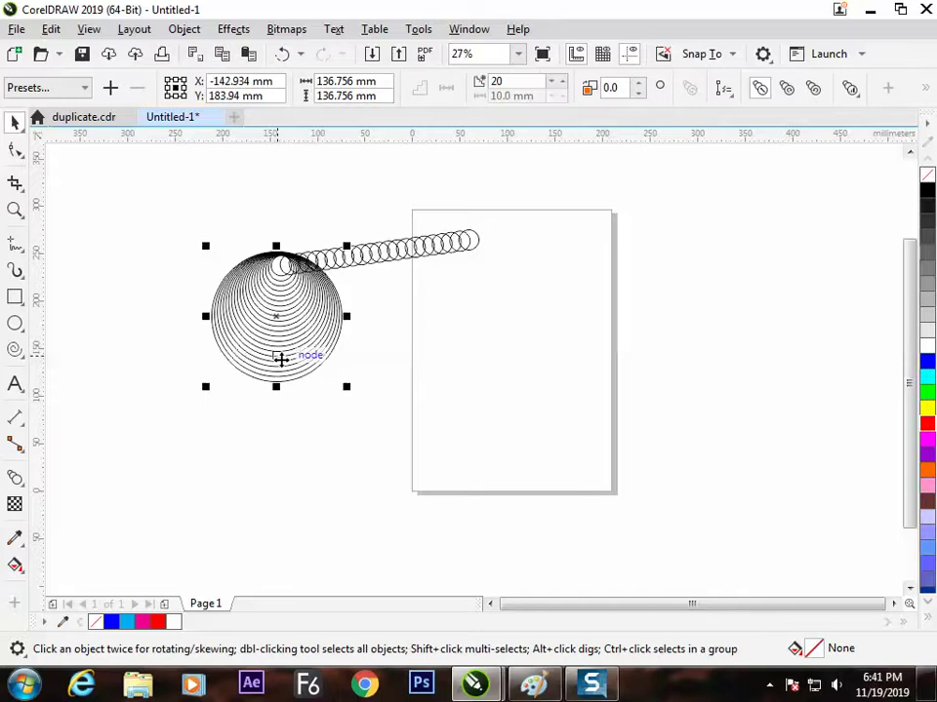
key(Tab)
click(290, 358)
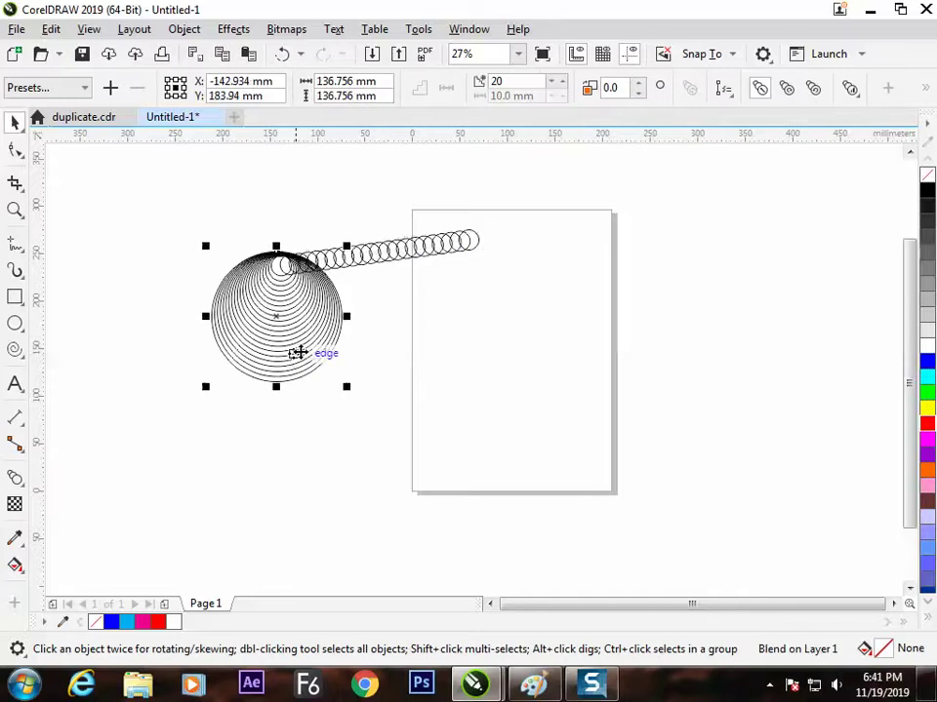
click(392, 260)
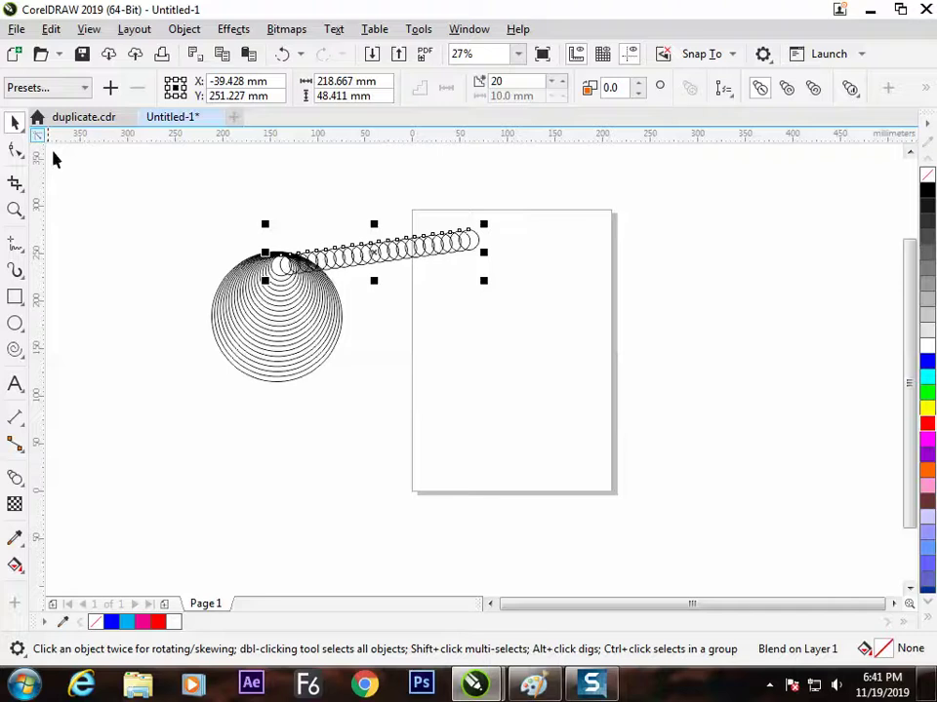
click(275, 369)
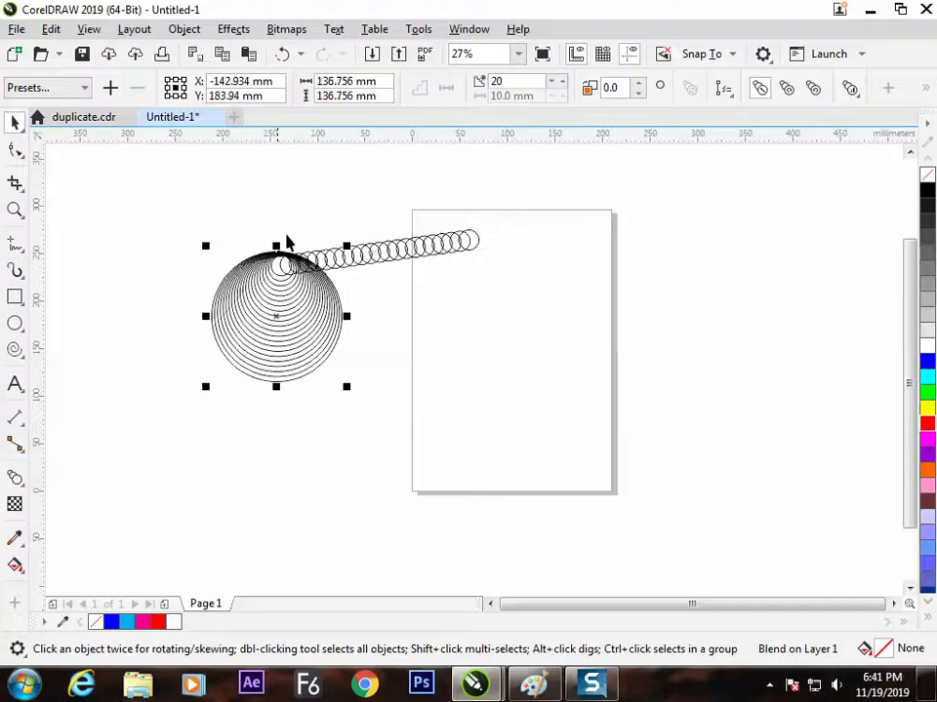
drag(173, 208, 478, 353)
key(Delete)
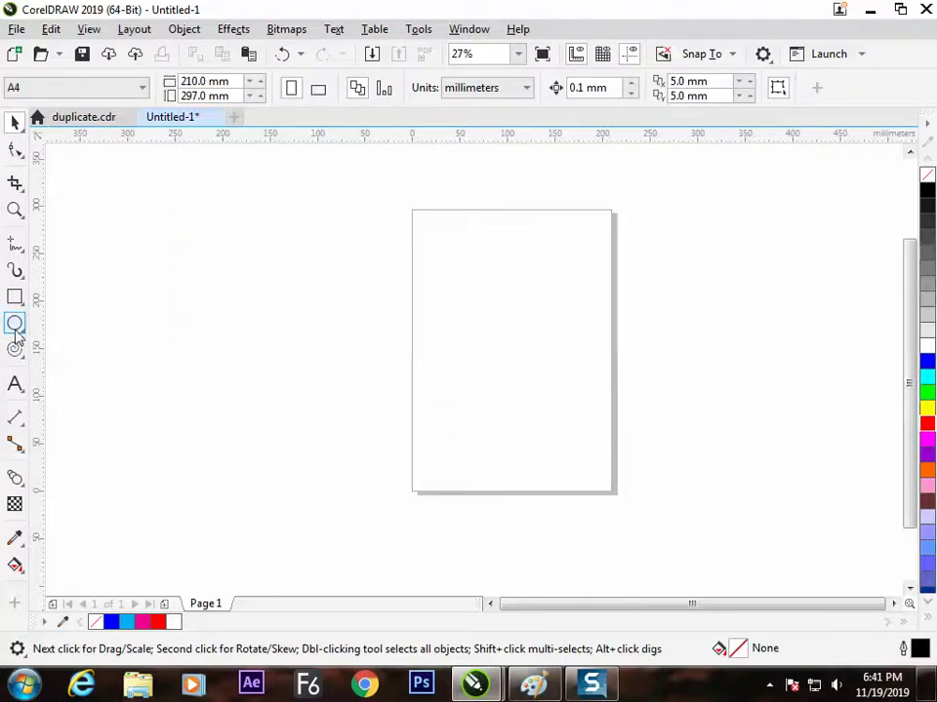
Draw a circle about 81 mm in diameter beside the page and a rectangle about 164 by 157 mm around it.
click(17, 326)
click(66, 324)
drag(265, 327, 309, 369)
click(15, 297)
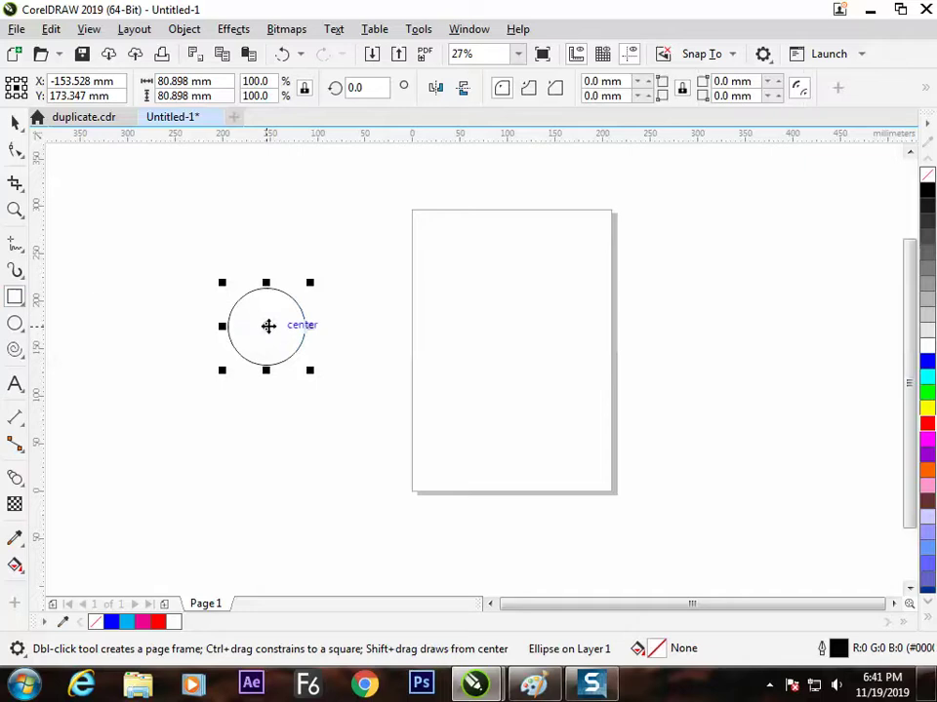
click(271, 332)
click(285, 338)
drag(196, 259, 351, 409)
Center the rectangle around the circle and blend the circle with the rectangle using 20 steps.
click(16, 121)
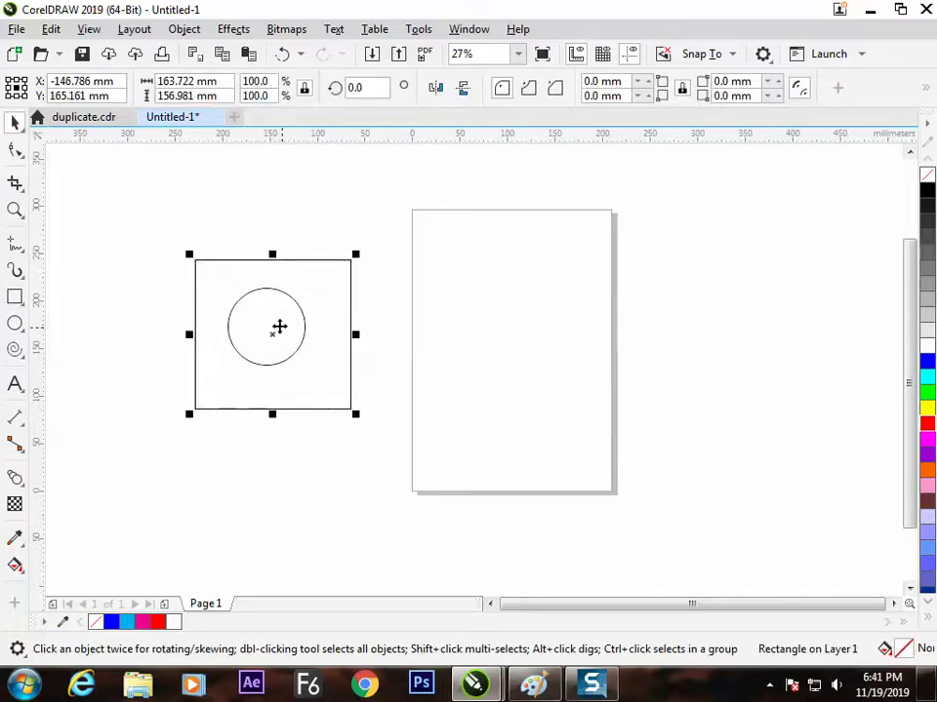
drag(276, 328, 347, 274)
click(16, 477)
drag(264, 323, 340, 349)
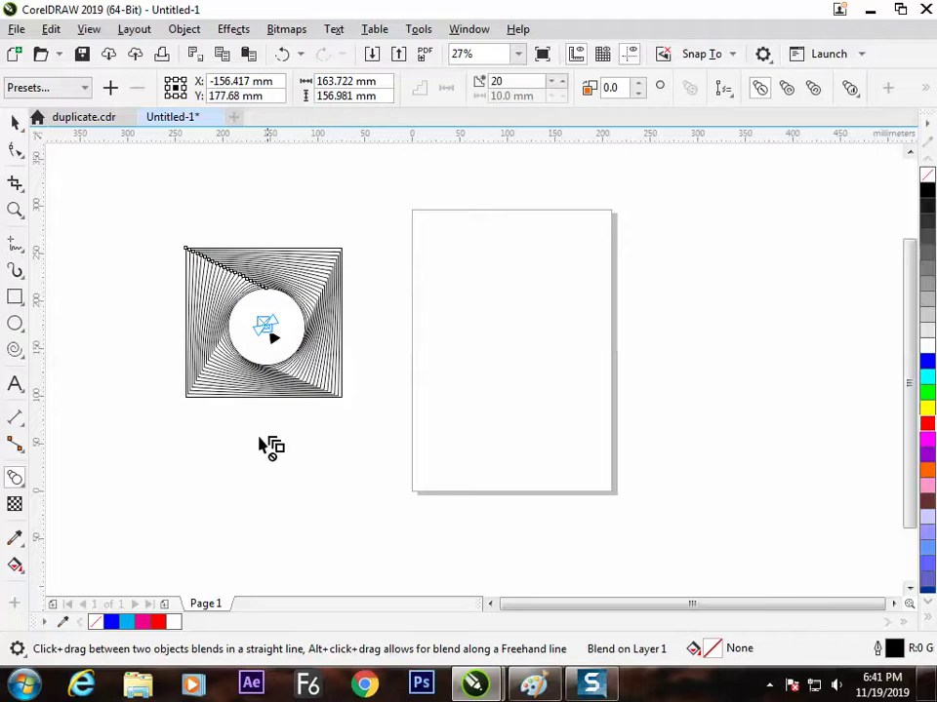
click(16, 122)
click(122, 311)
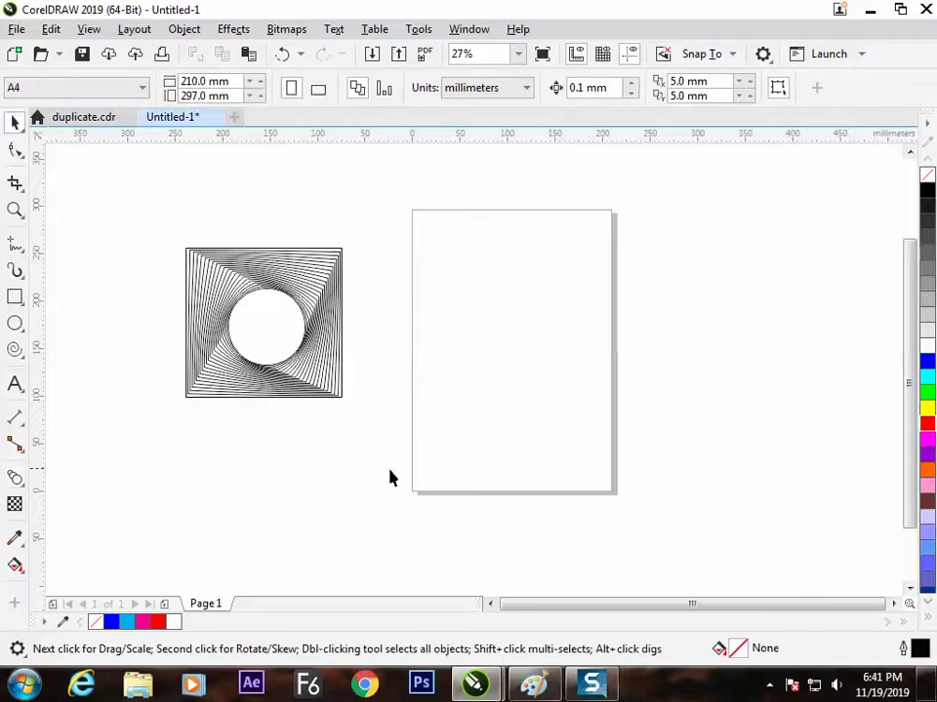
Move the blend's inner circle toward the rectangle's upper-left corner and shift the whole blend next to the page's edge.
click(295, 343)
drag(295, 355, 318, 367)
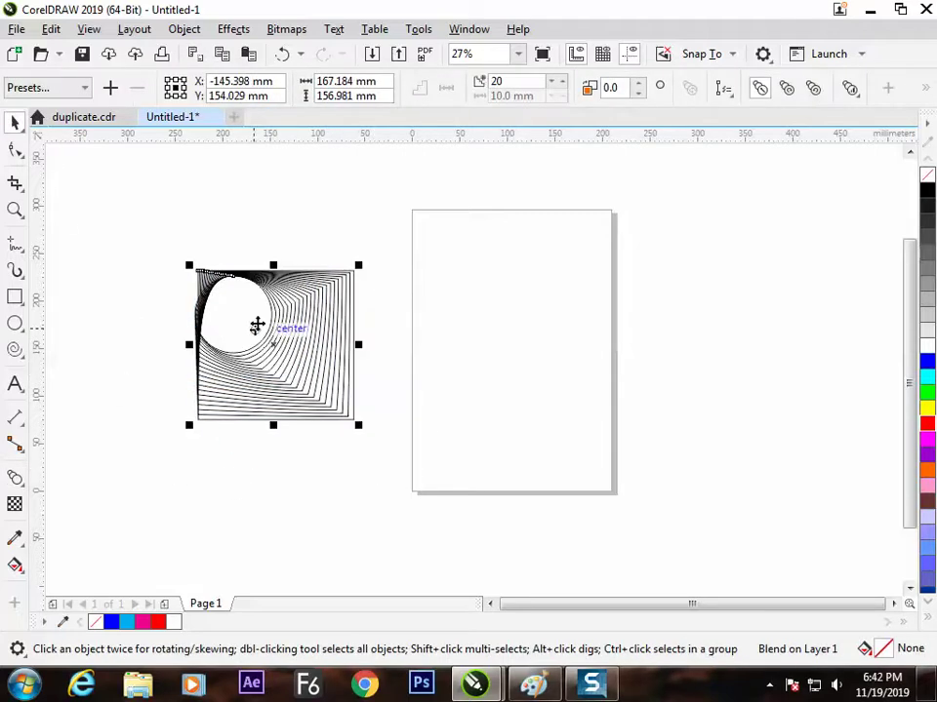
click(264, 332)
click(253, 314)
click(267, 303)
click(261, 287)
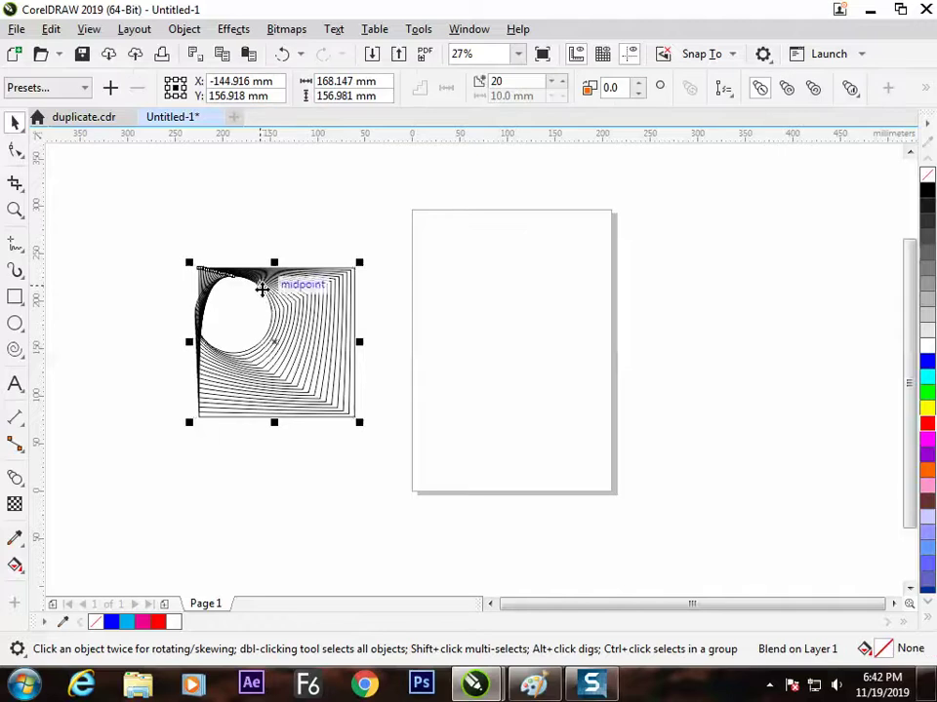
drag(259, 298, 315, 334)
click(318, 355)
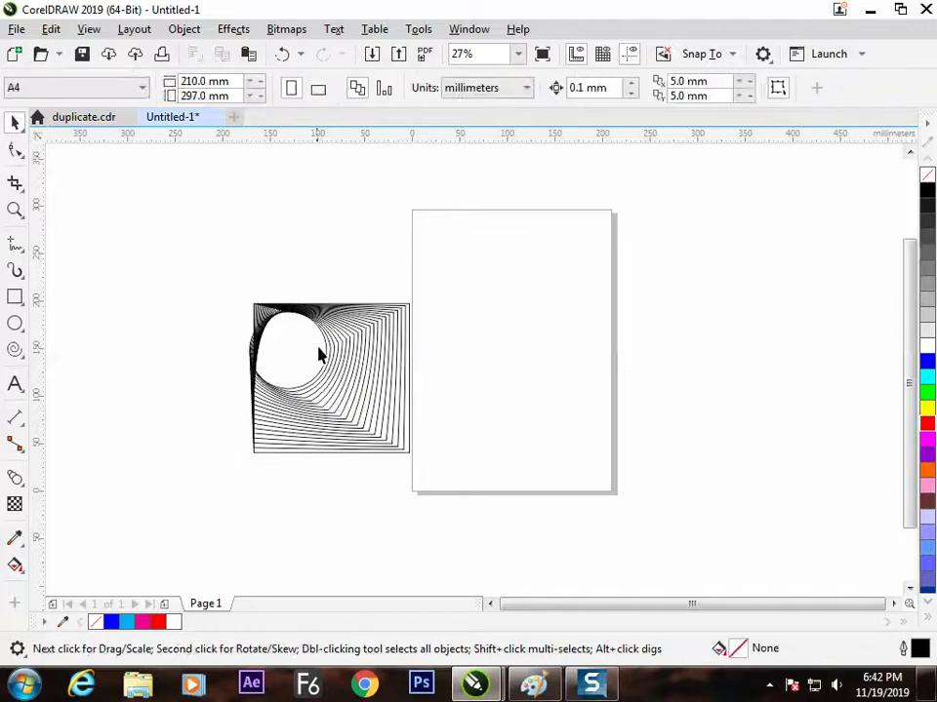
Nudge the blend's control circle to the right and down until it sits near the middle of the rectangle.
click(328, 358)
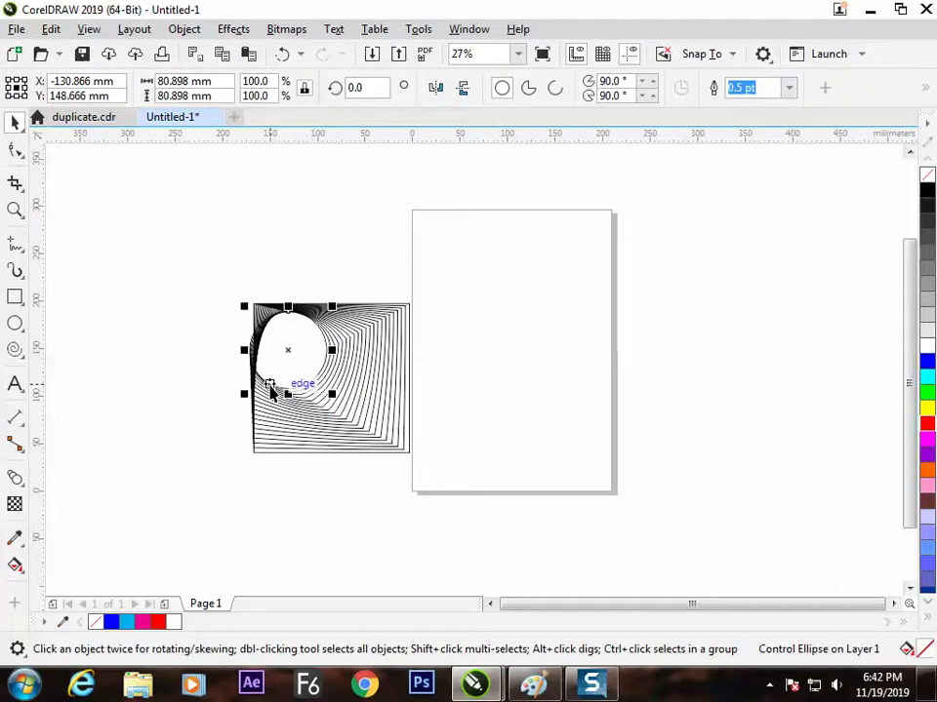
mouse_move(272, 389)
mouse_down()
mouse_move(280, 388)
mouse_move(272, 391)
mouse_up()
key(Right)
key(Right)
key(Right)
key(Right)
key(Right)
key(Right)
key(Right)
key(Right)
key(Right)
key(Right)
key(Right)
key(Right)
key(Right)
key(Right)
key(Right)
key(Right)
key(Right)
key(Right)
key(Right)
key(Right)
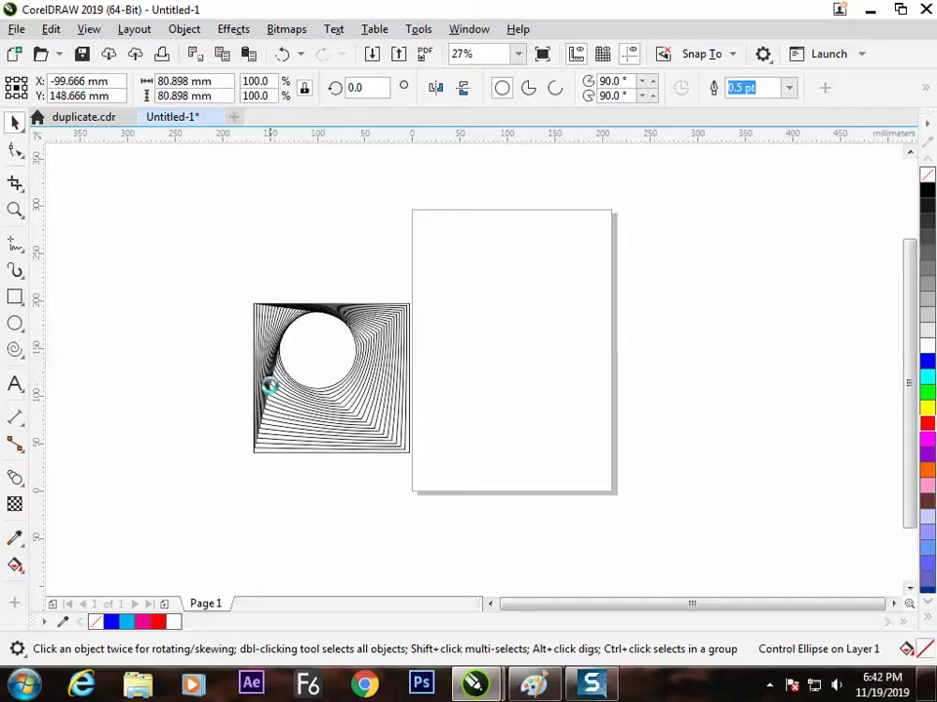
key(Down)
key(Down)
key(Down)
key(Down)
key(Down)
key(Down)
key(Down)
key(Down)
key(Down)
key(Down)
key(Down)
key(Down)
key(Down)
key(Down)
key(Down)
key(Down)
key(Down)
key(Down)
key(Down)
key(Down)
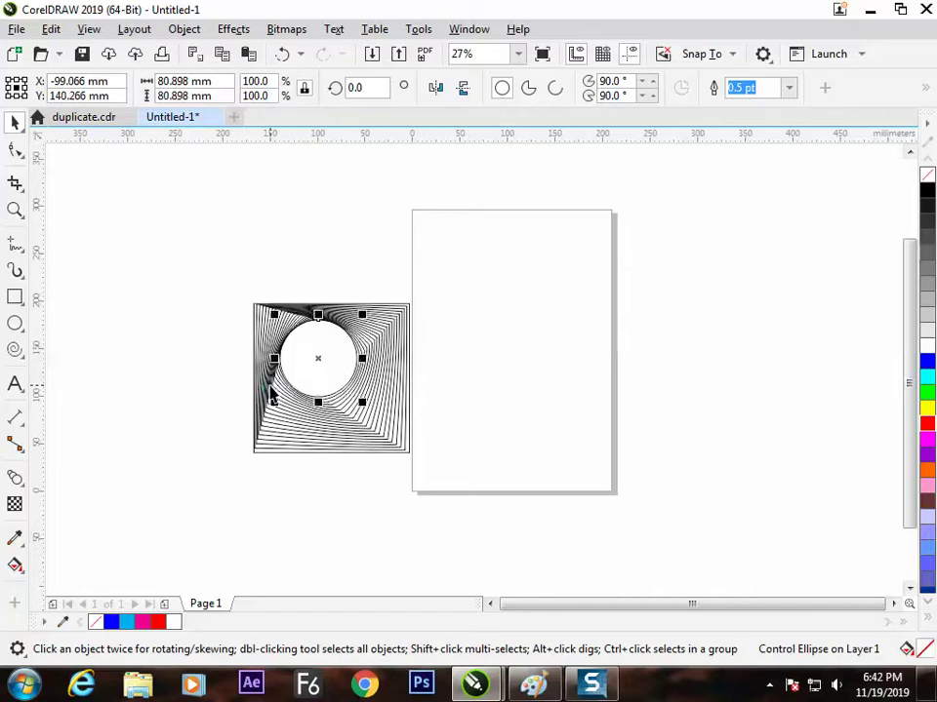
key(Down)
key(Down)
key(Down)
key(Down)
key(Down)
key(Down)
key(Down)
key(Down)
key(Down)
key(Down)
key(Down)
key(Down)
key(Down)
key(Down)
key(Down)
key(Down)
key(Down)
key(Down)
key(Down)
key(Down)
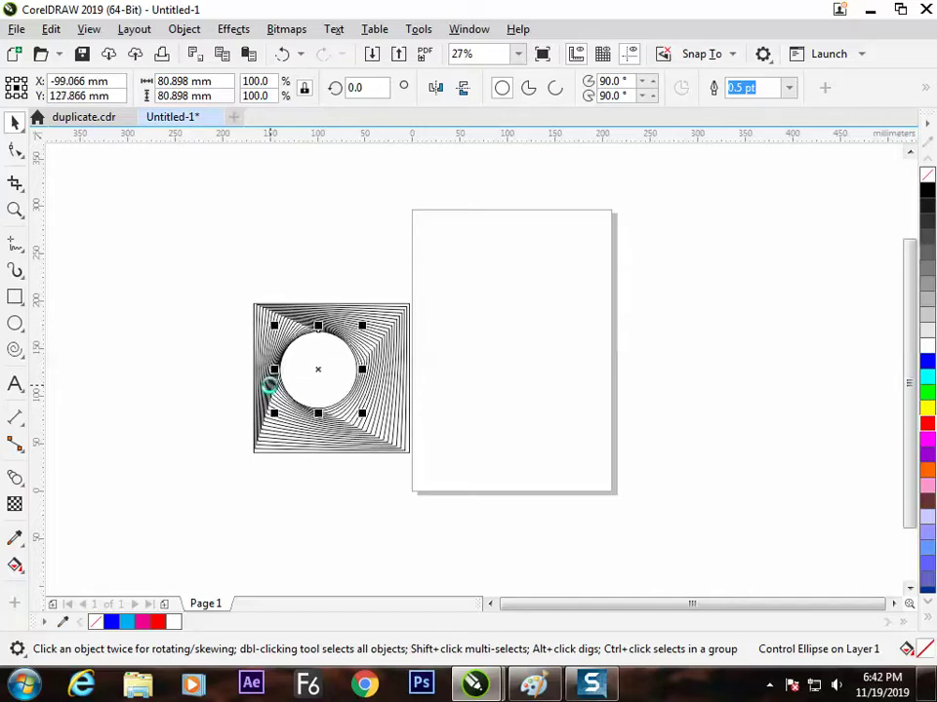
key(Up)
key(Up)
key(Up)
key(Up)
key(Up)
key(Up)
key(Up)
key(Up)
key(Up)
key(Up)
key(Right)
key(Right)
key(Right)
key(Right)
key(Right)
key(Right)
key(Right)
key(Right)
key(Right)
key(Right)
key(Right)
key(Right)
key(Right)
key(Right)
key(Right)
key(Right)
key(Right)
key(Right)
key(Right)
key(Right)
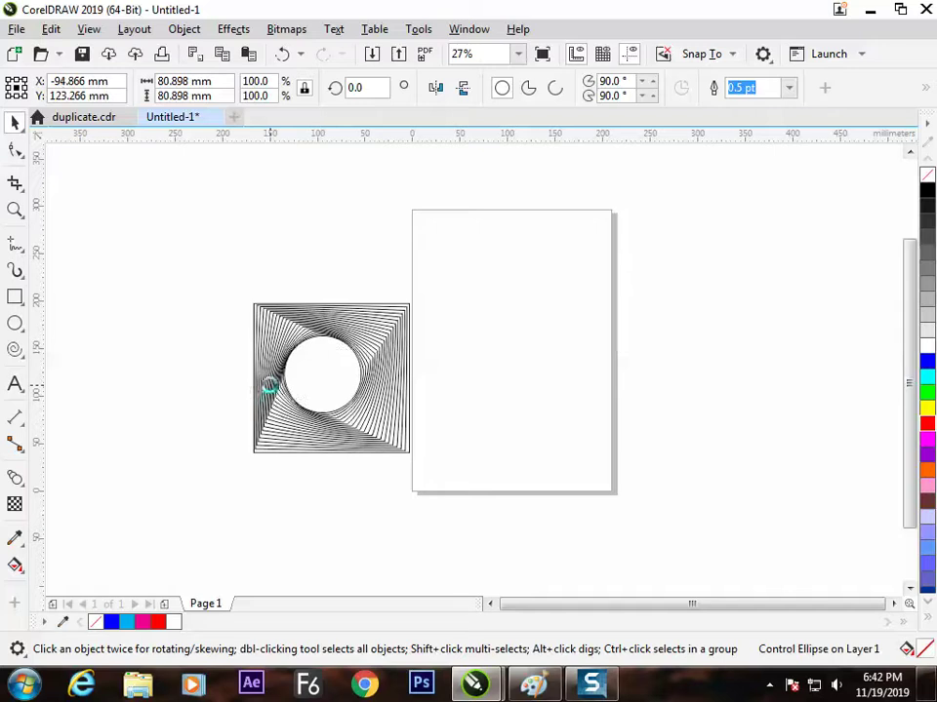
key(Right)
key(Right)
key(Right)
key(Right)
key(Right)
key(Right)
key(Right)
key(Right)
key(Right)
key(Right)
key(Right)
key(Right)
key(Right)
key(Right)
key(Right)
key(Right)
key(Right)
key(Right)
key(Right)
key(Right)
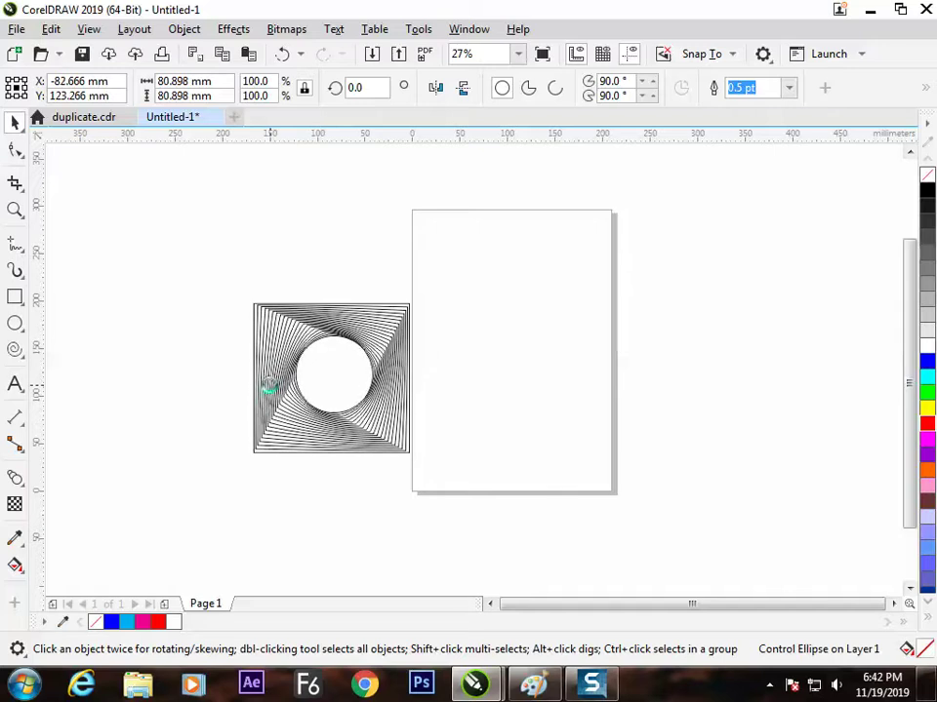
Try several rotations of the blend's control circle to twist the blend, settling on a rotation of about 21°.
click(335, 371)
drag(383, 323, 364, 350)
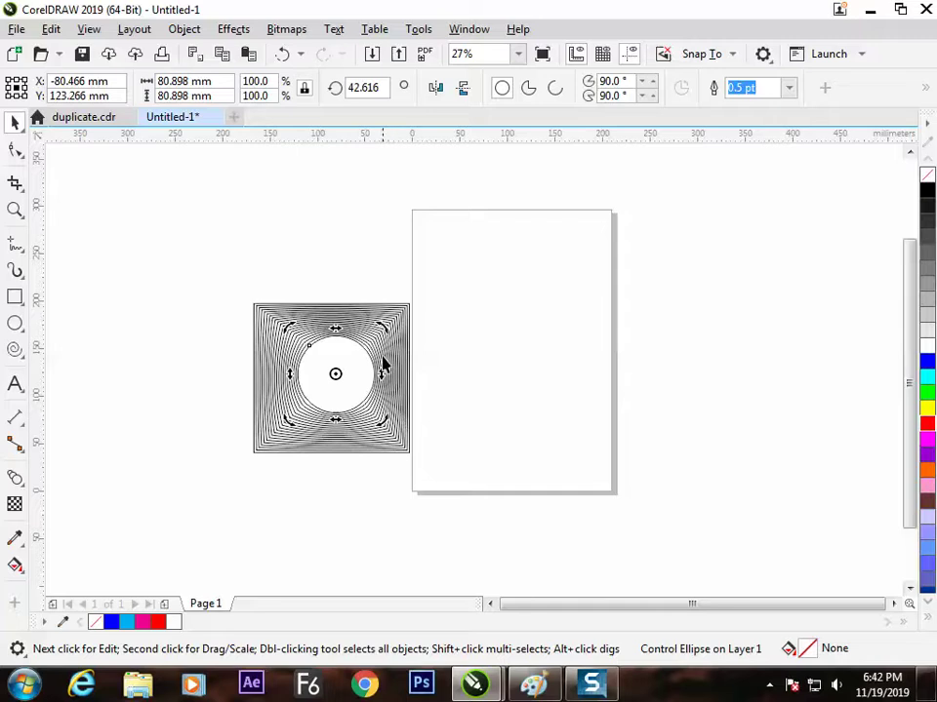
drag(385, 326, 298, 315)
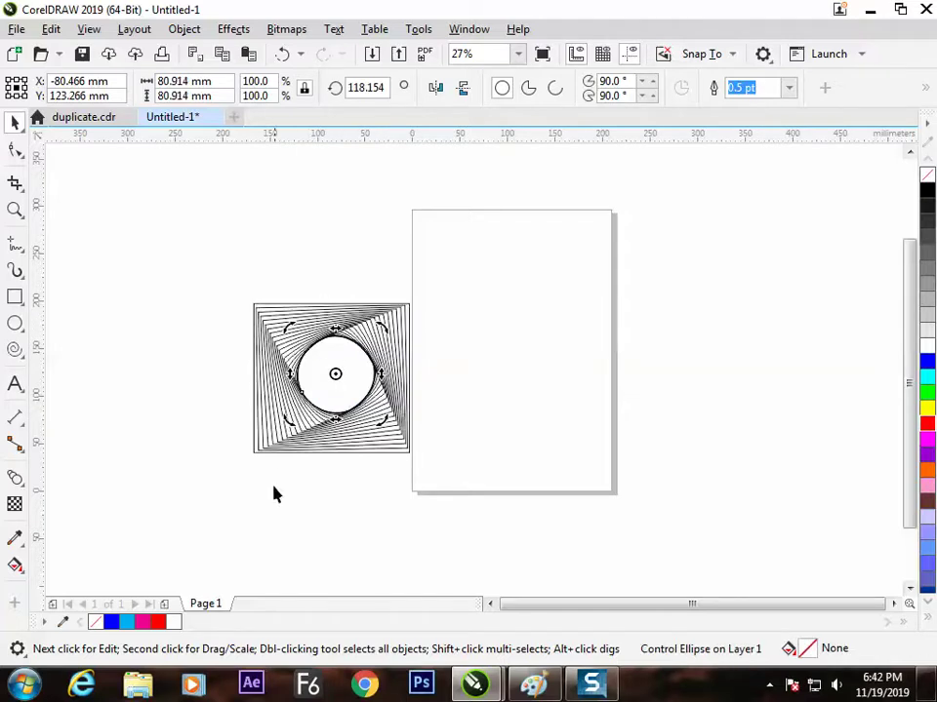
drag(386, 326, 320, 310)
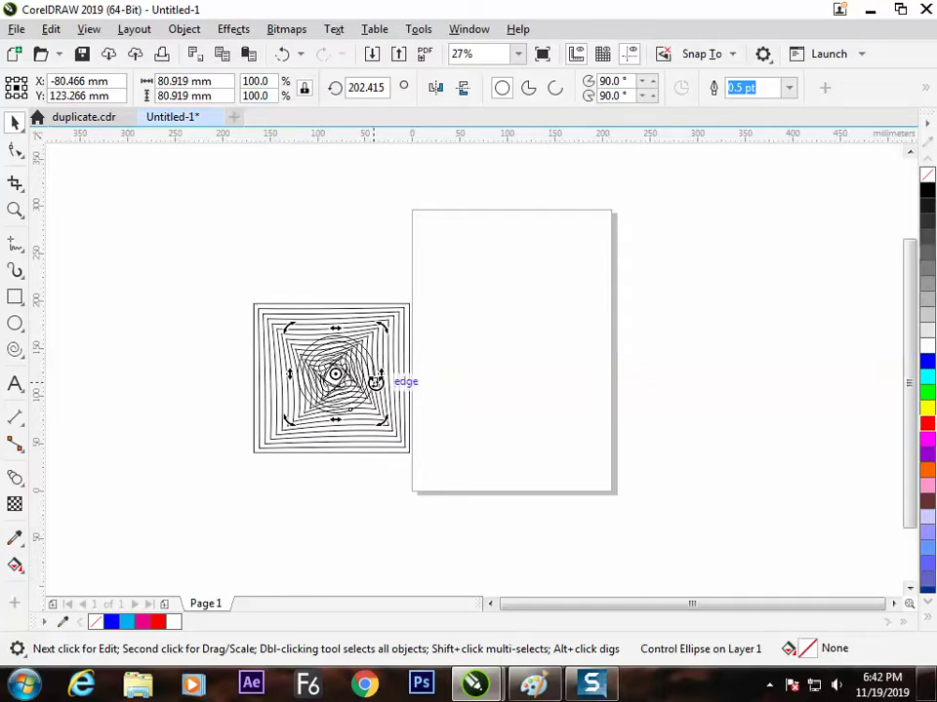
key(ctrl+z)
drag(387, 331, 337, 421)
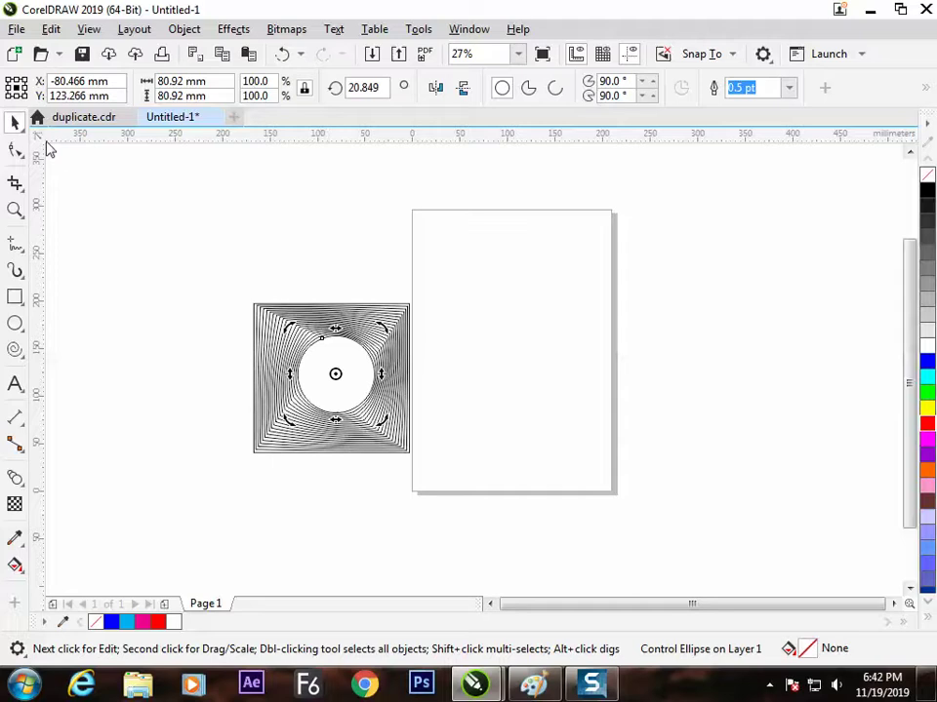
click(96, 195)
Set the number of steps in the circle-to-rectangle blend to 5.
click(372, 351)
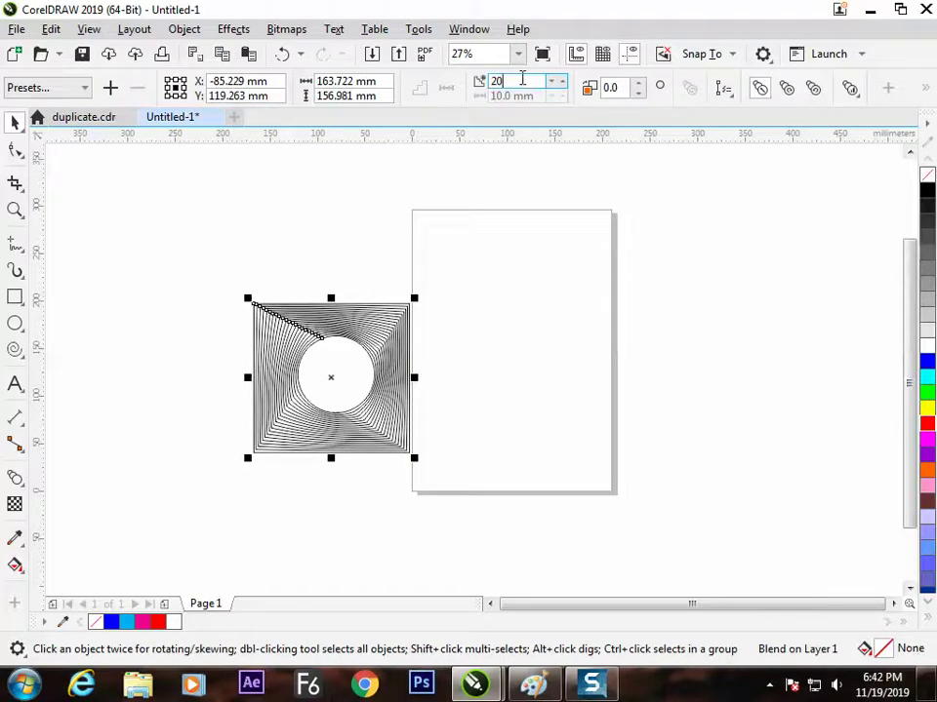
text(5)
key(Return)
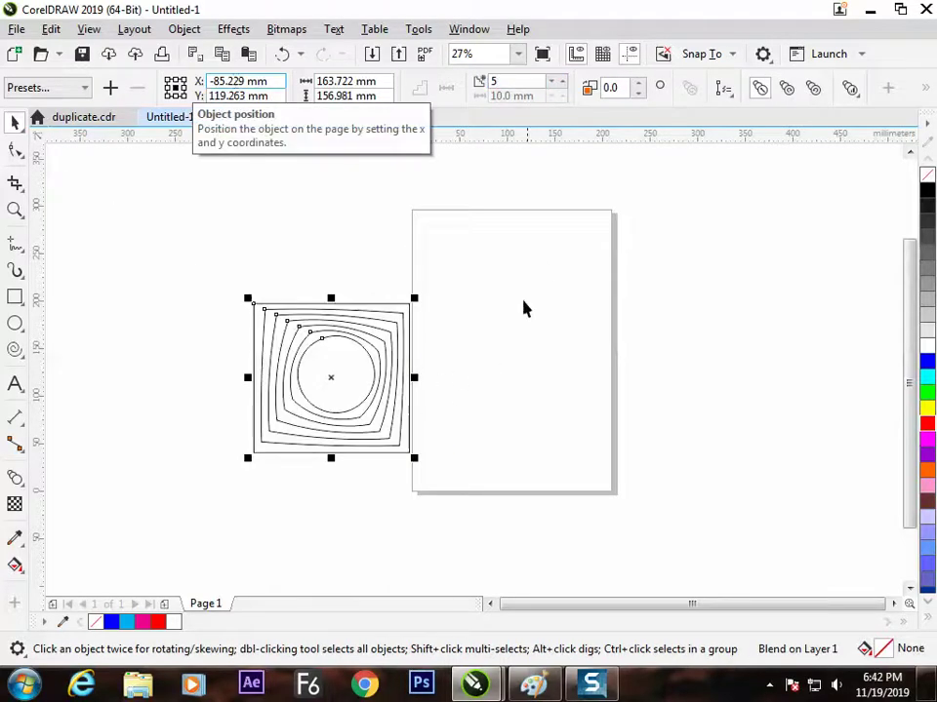
click(524, 308)
Convert the blend's inner control circle to curves and shift it slightly down and to the left.
click(370, 349)
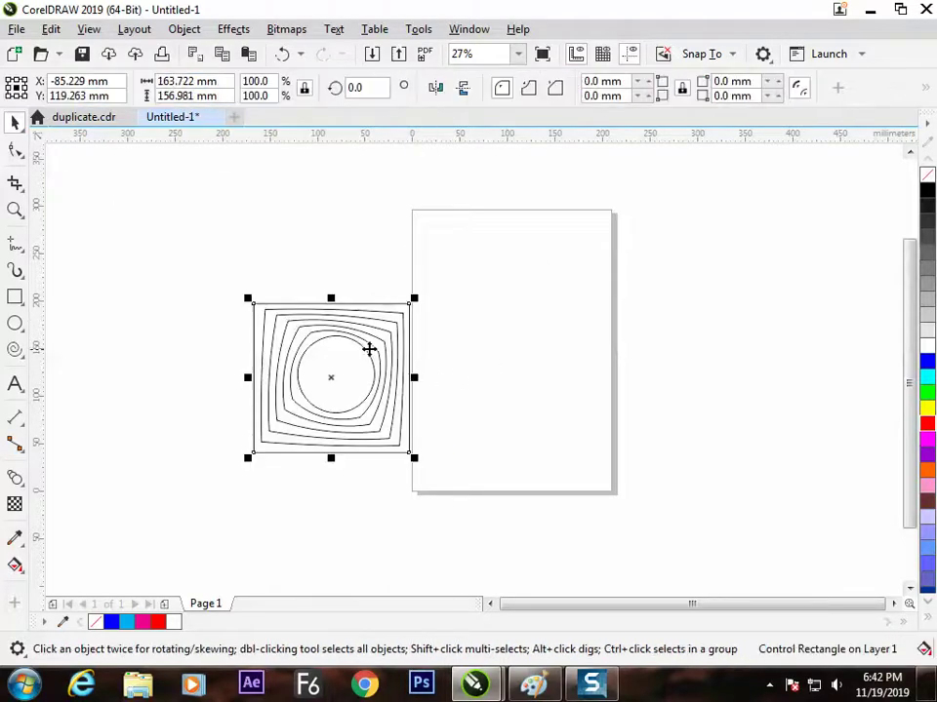
click(452, 325)
click(362, 362)
scroll(363, 355, up, 2)
click(87, 182)
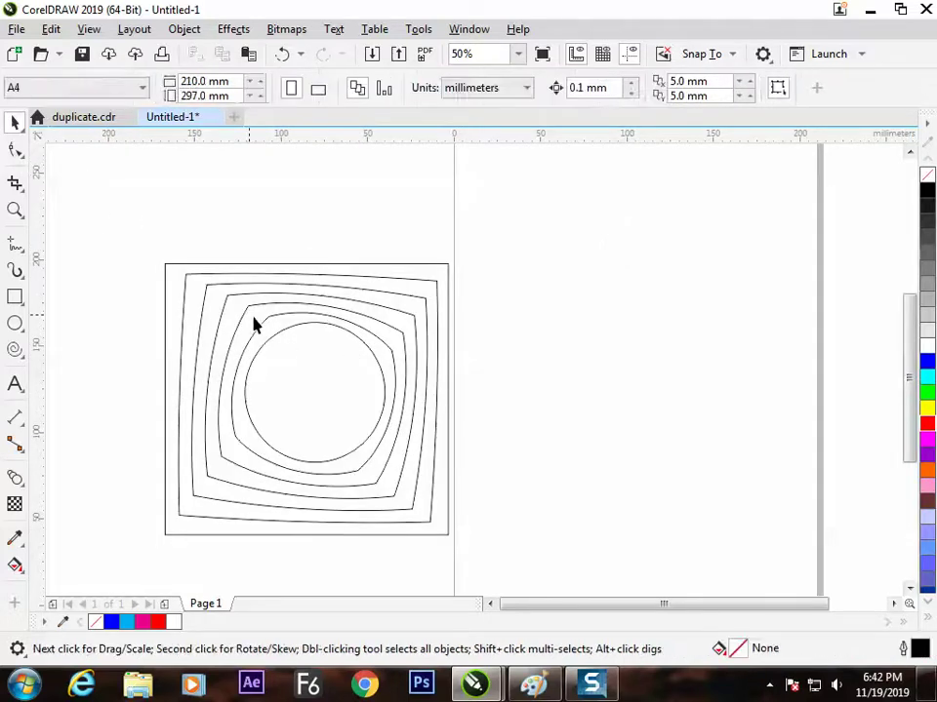
click(274, 335)
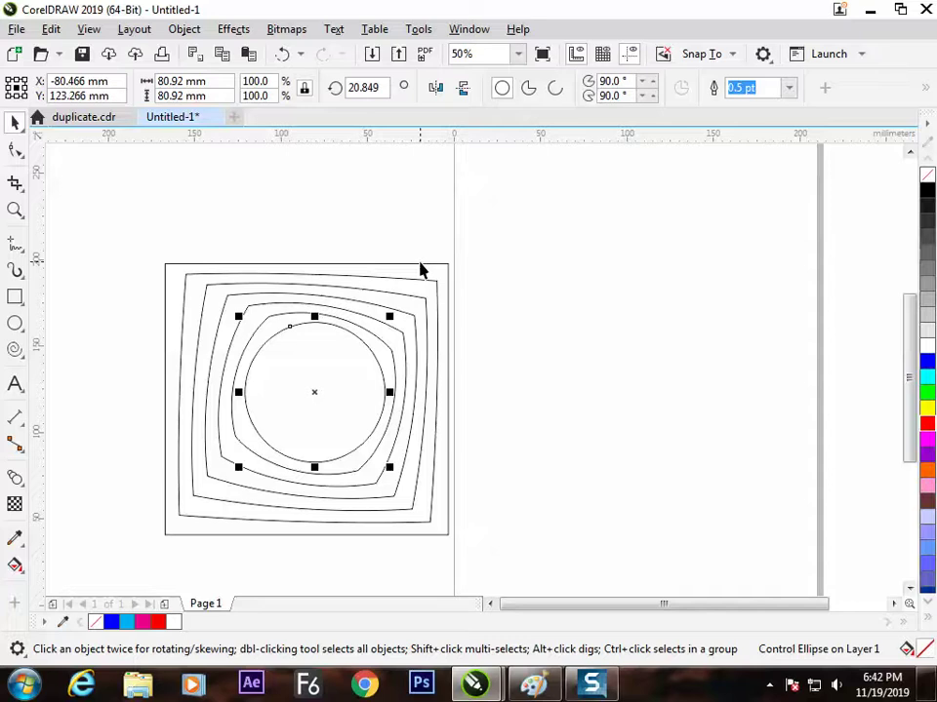
key(ctrl+q)
drag(386, 319, 363, 366)
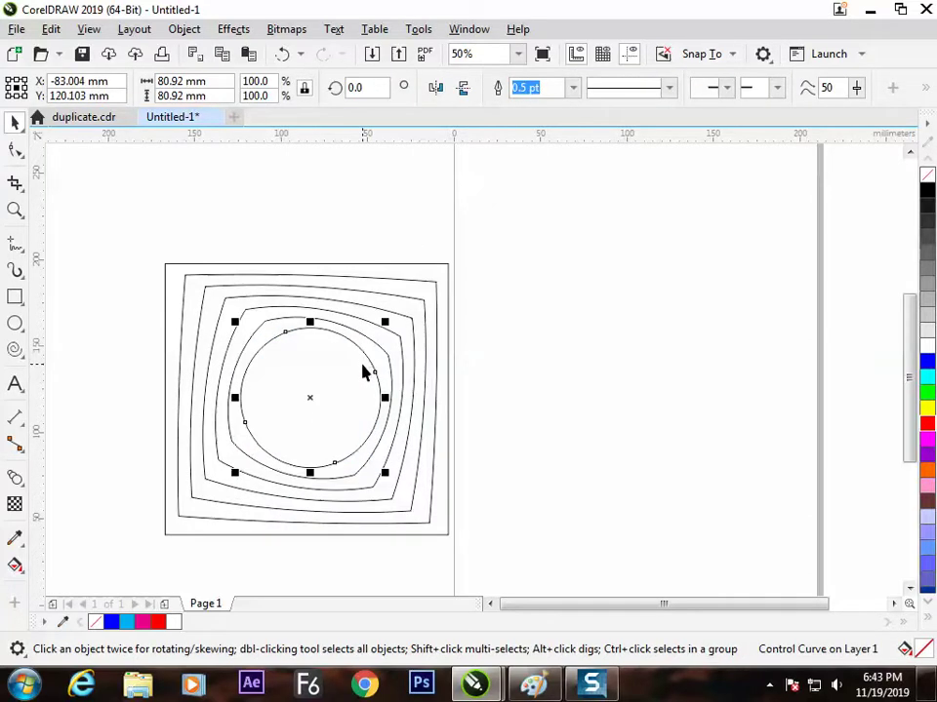
Pull the right node of the blend's inner control curve inward, and move it back out toward the upper right.
click(16, 151)
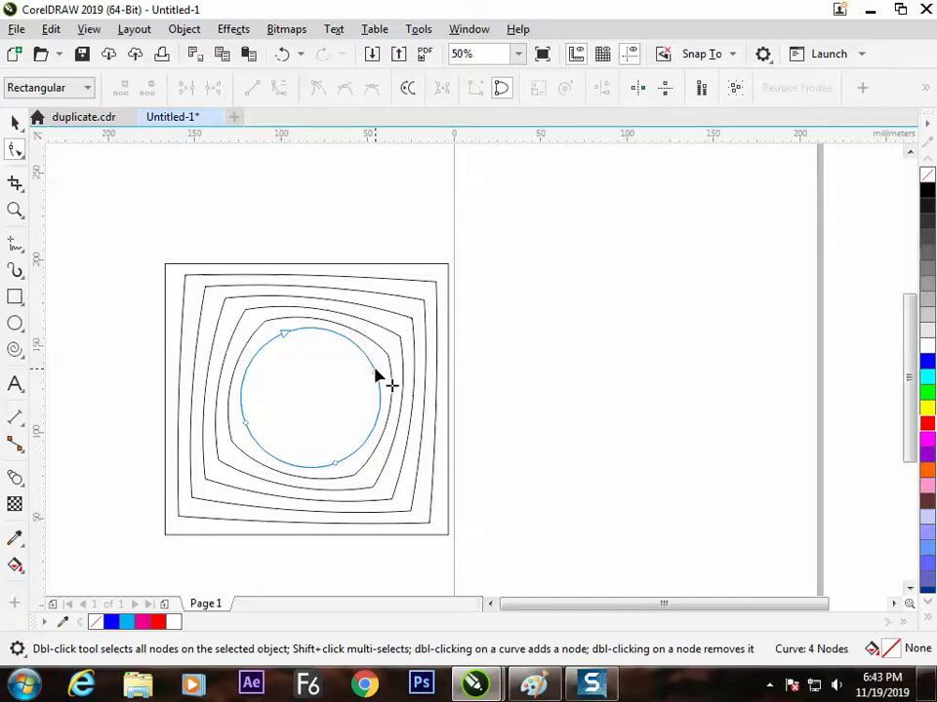
drag(379, 376, 298, 402)
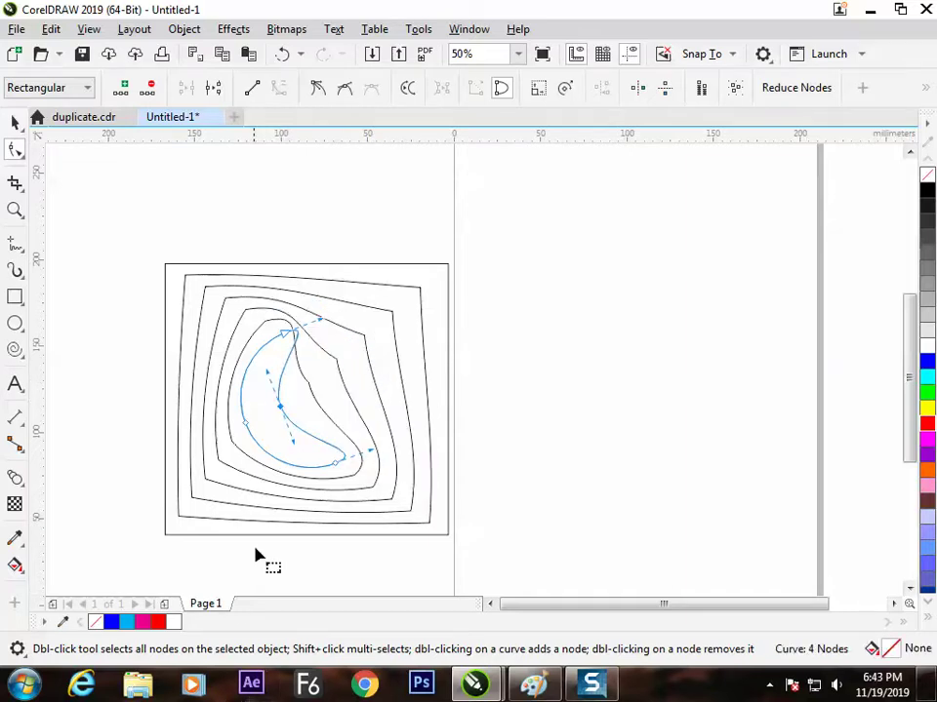
drag(282, 411, 384, 362)
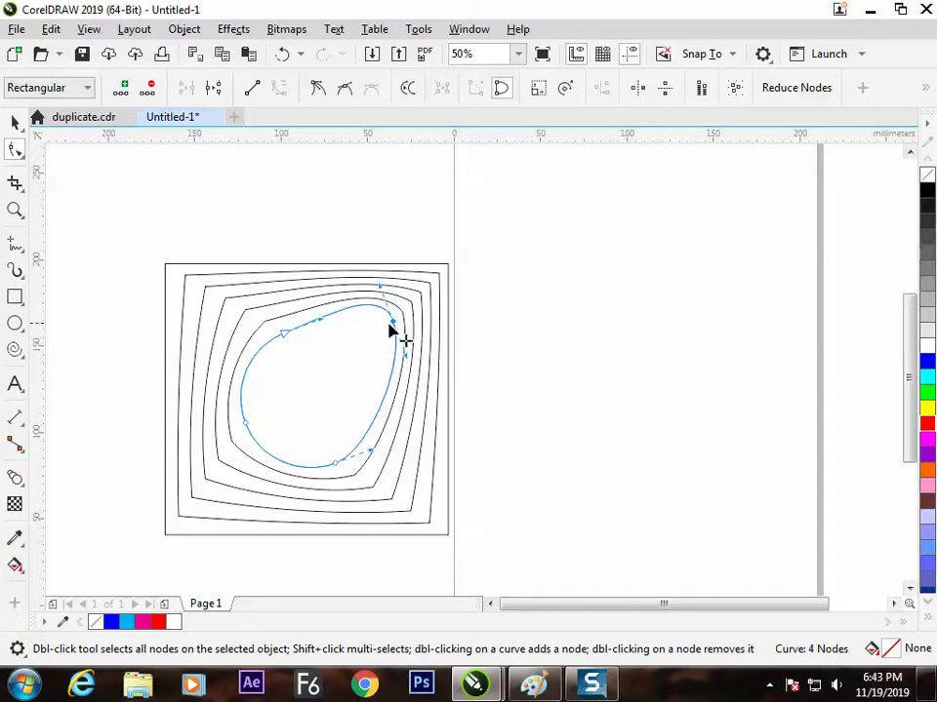
Add a node to the upper segment of the inner control curve and adjust the nodes into a heart-like outline with a dipped top.
click(121, 88)
drag(349, 310, 351, 372)
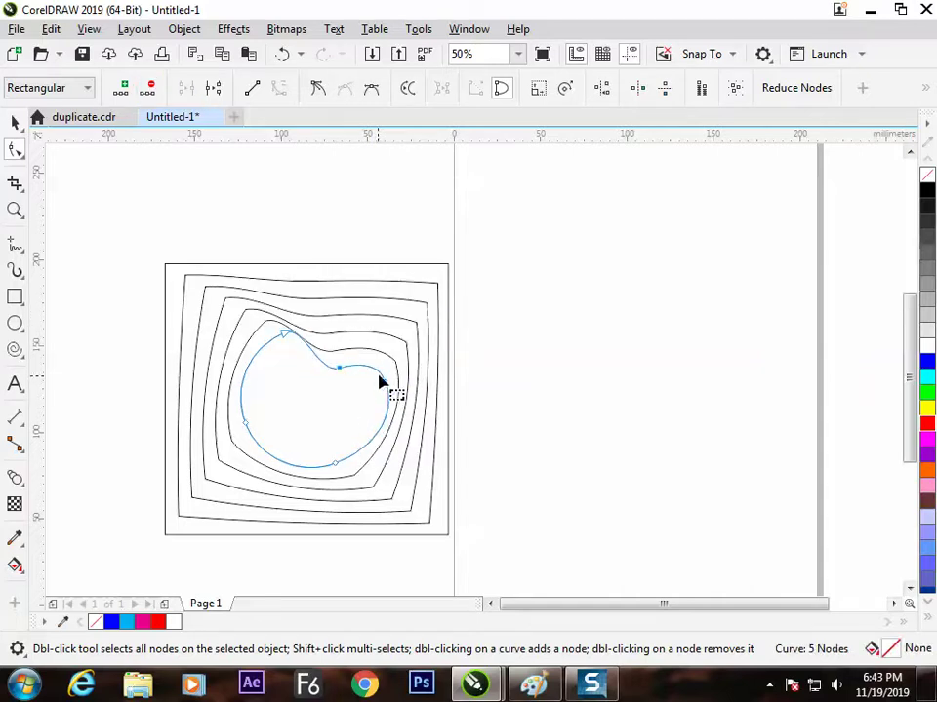
key(ctrl+z)
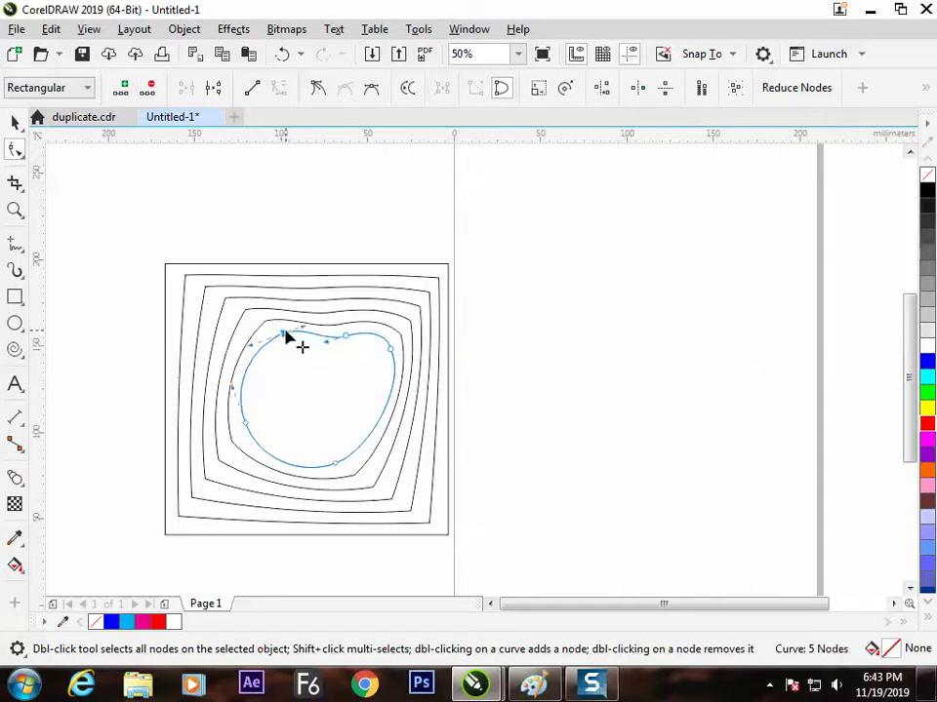
drag(286, 337, 265, 320)
drag(330, 353, 322, 402)
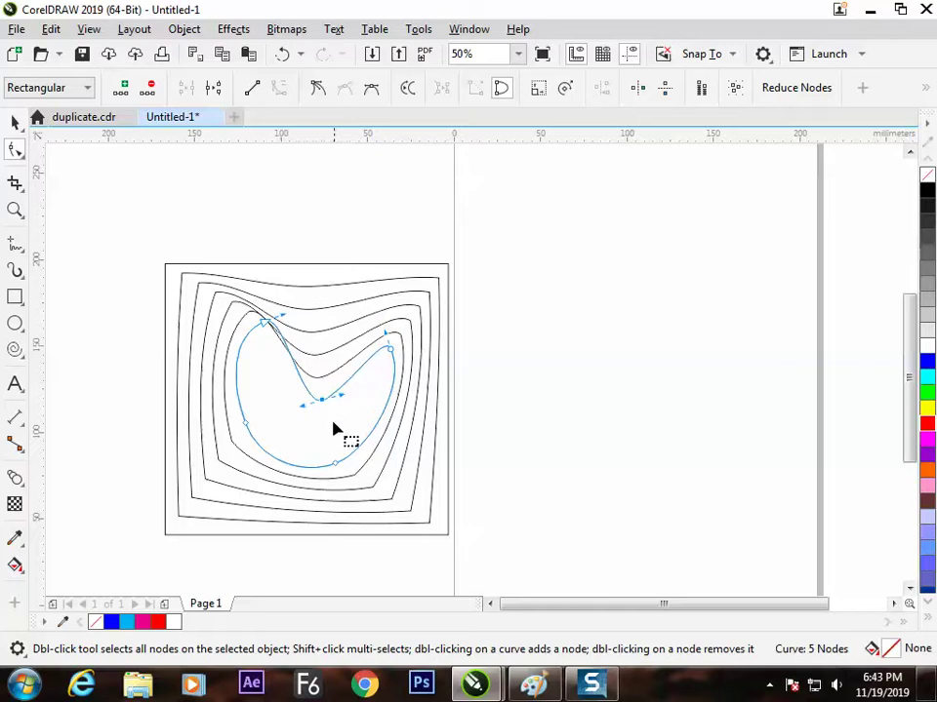
drag(263, 322, 258, 352)
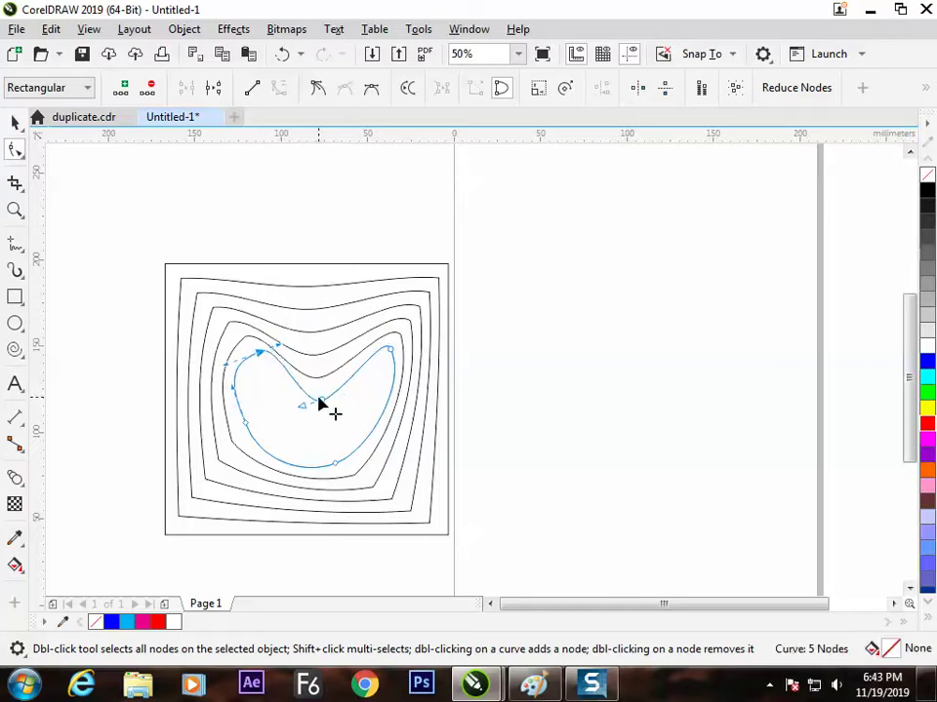
drag(322, 400, 328, 366)
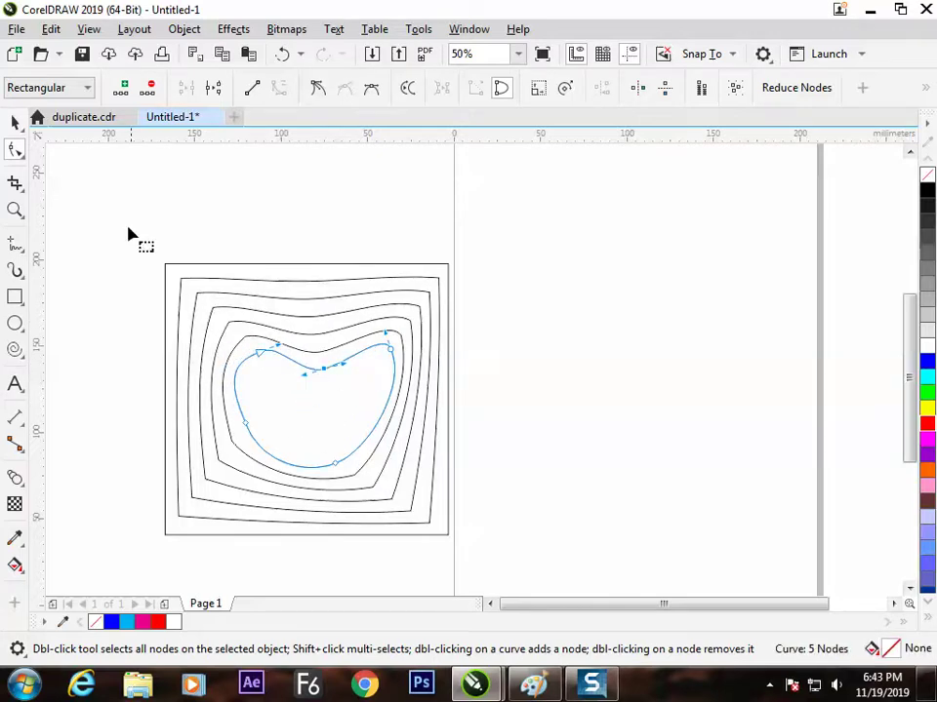
Select the whole blend between the heart-like curve and the rectangle, try 50 steps, and settle on 15 steps.
click(15, 122)
click(252, 299)
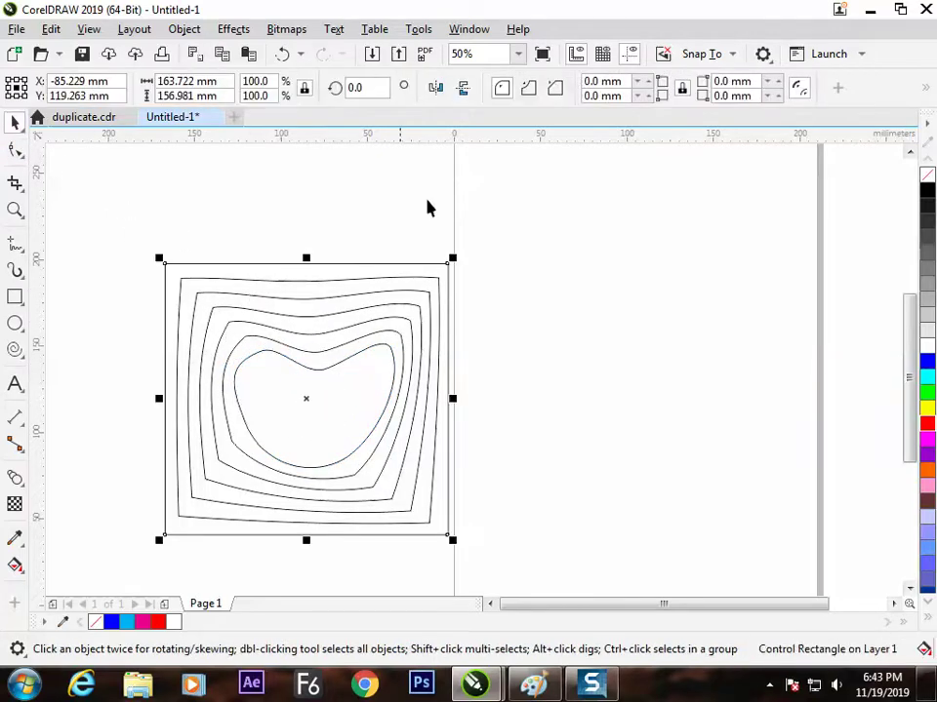
click(406, 221)
click(399, 306)
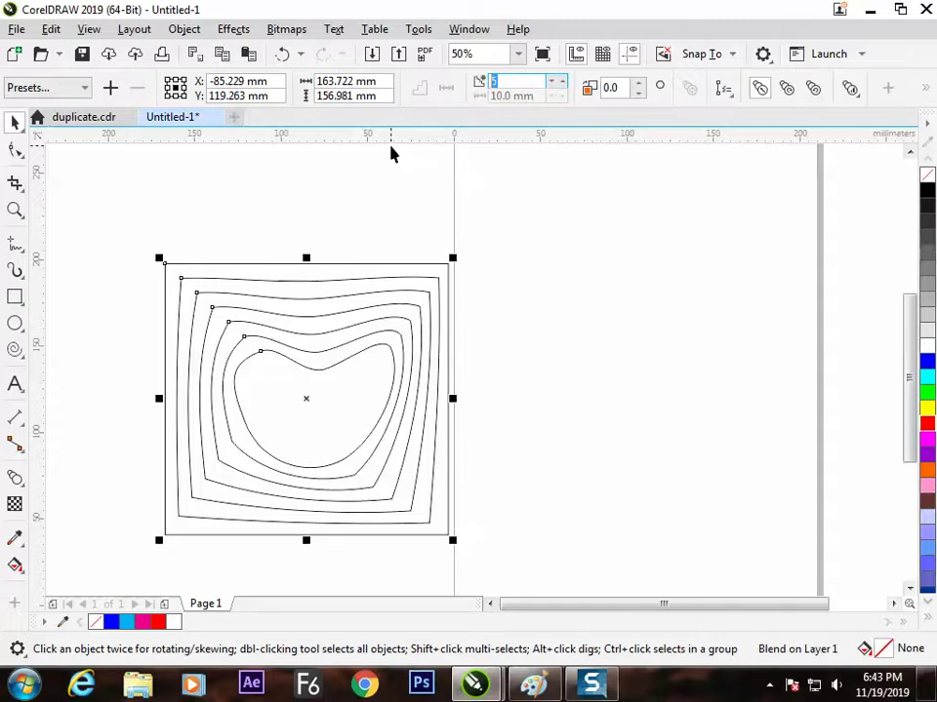
text(50)
key(Return)
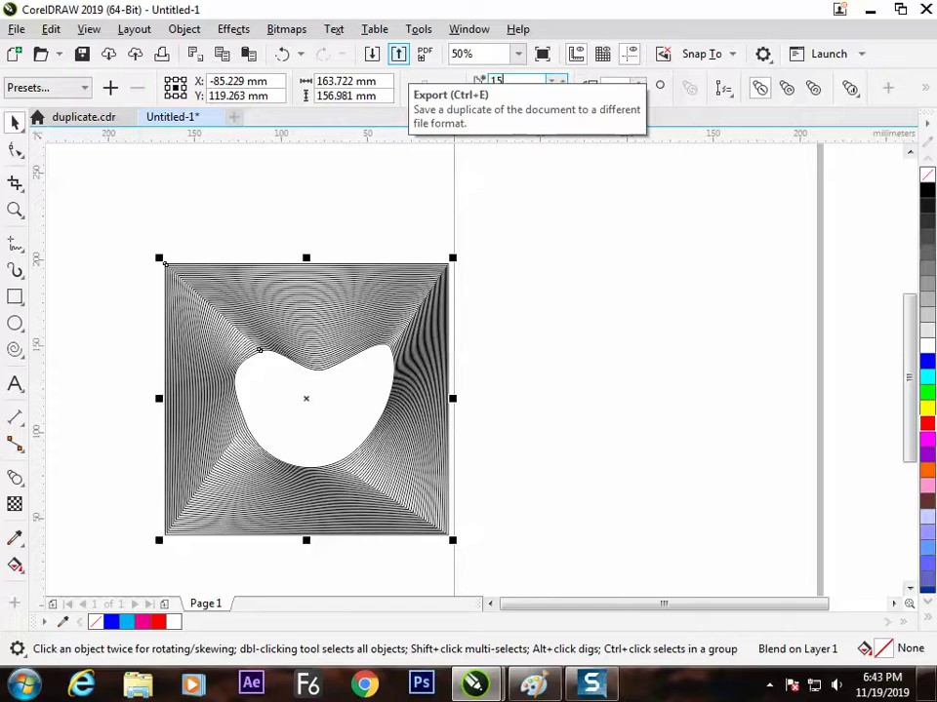
key(Return)
click(525, 279)
click(389, 352)
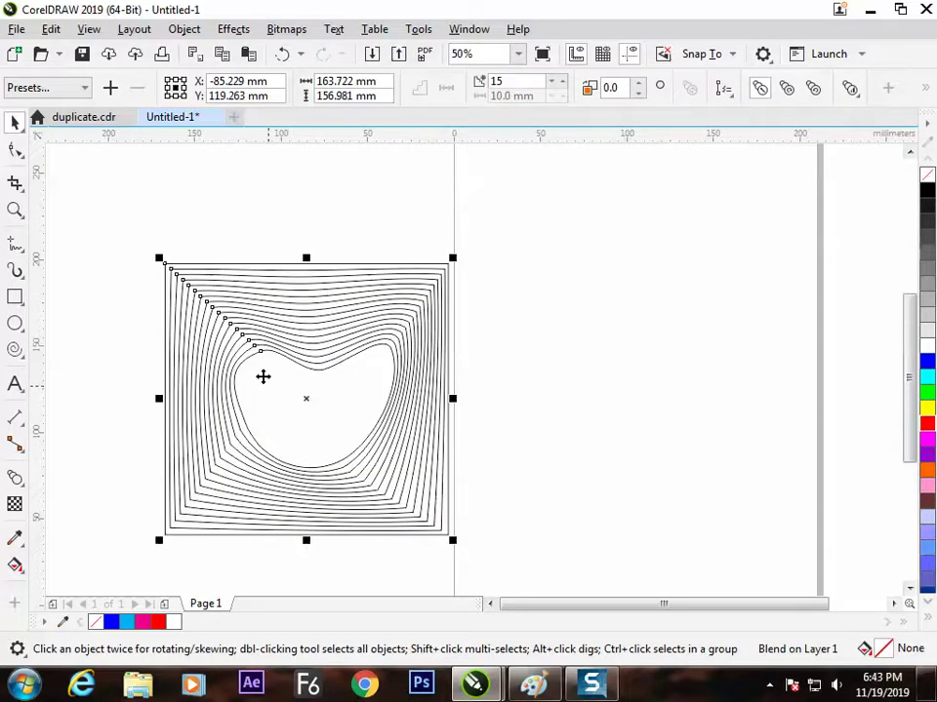
click(522, 311)
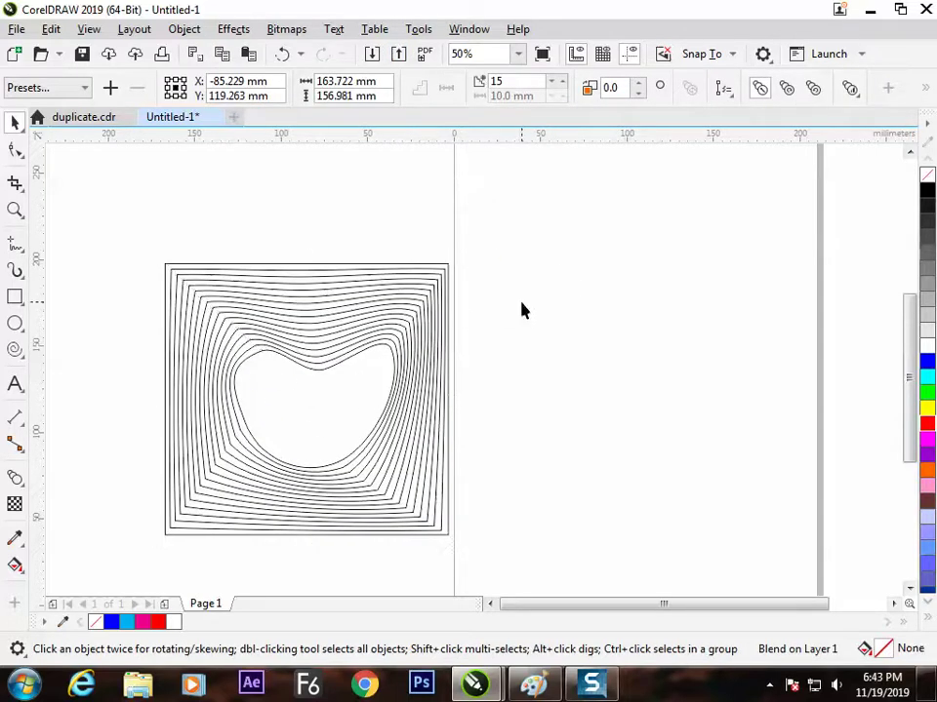
Examine the blend's path properties, start and end properties, and additional options such as Map nodes and Split.
click(926, 88)
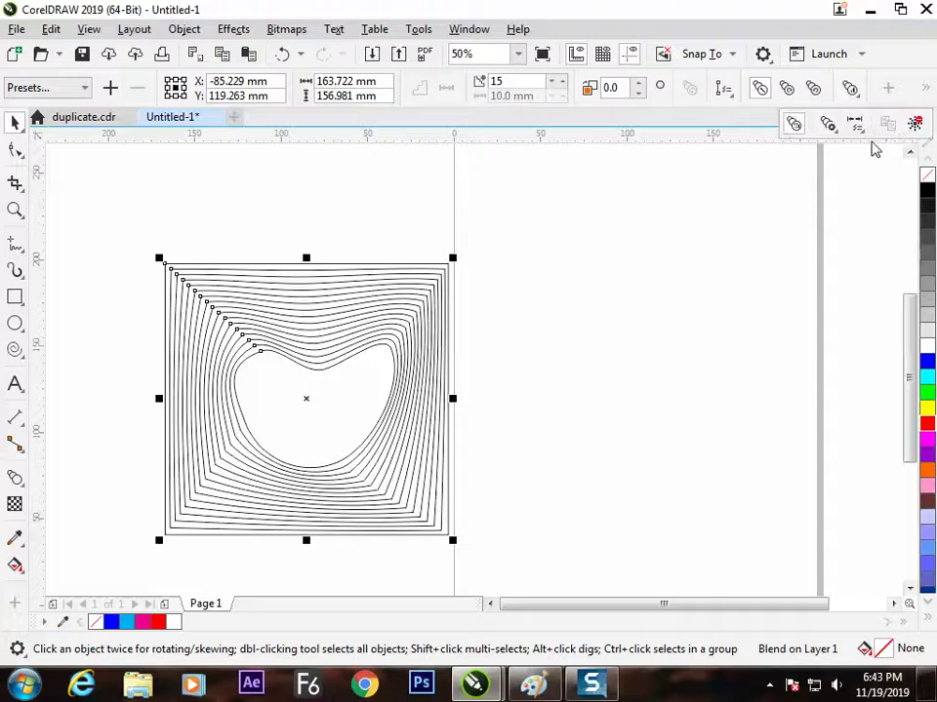
click(857, 126)
click(831, 123)
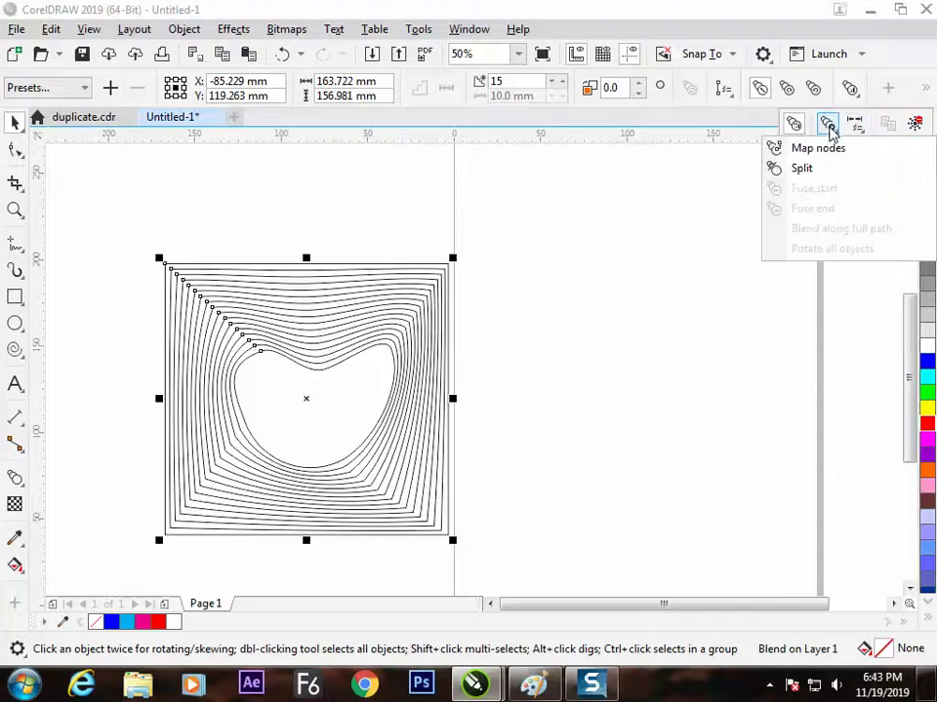
click(855, 123)
click(855, 123)
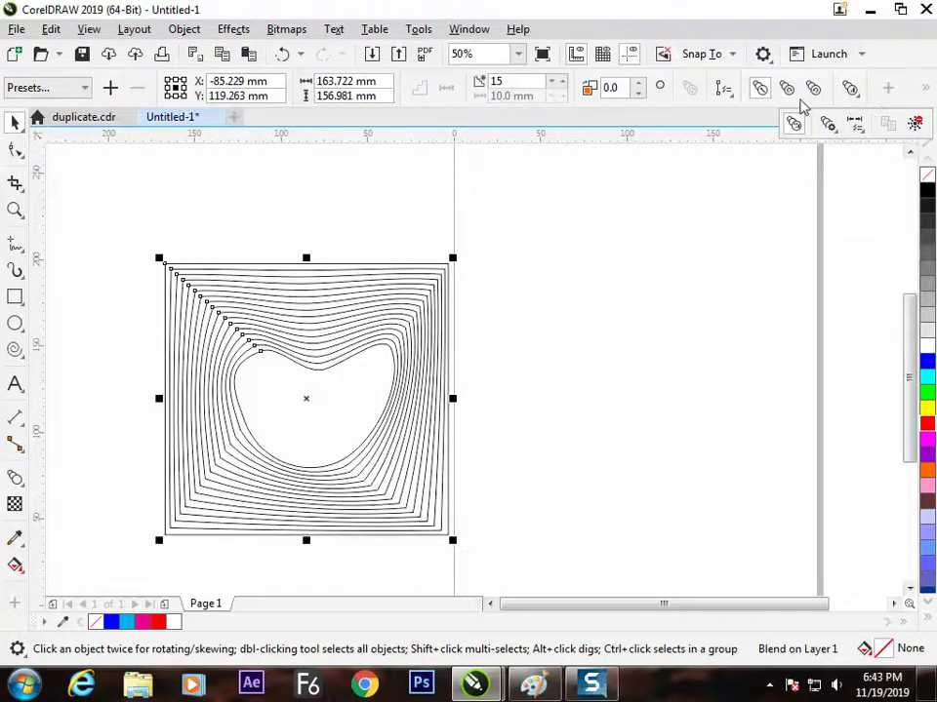
click(723, 89)
click(722, 88)
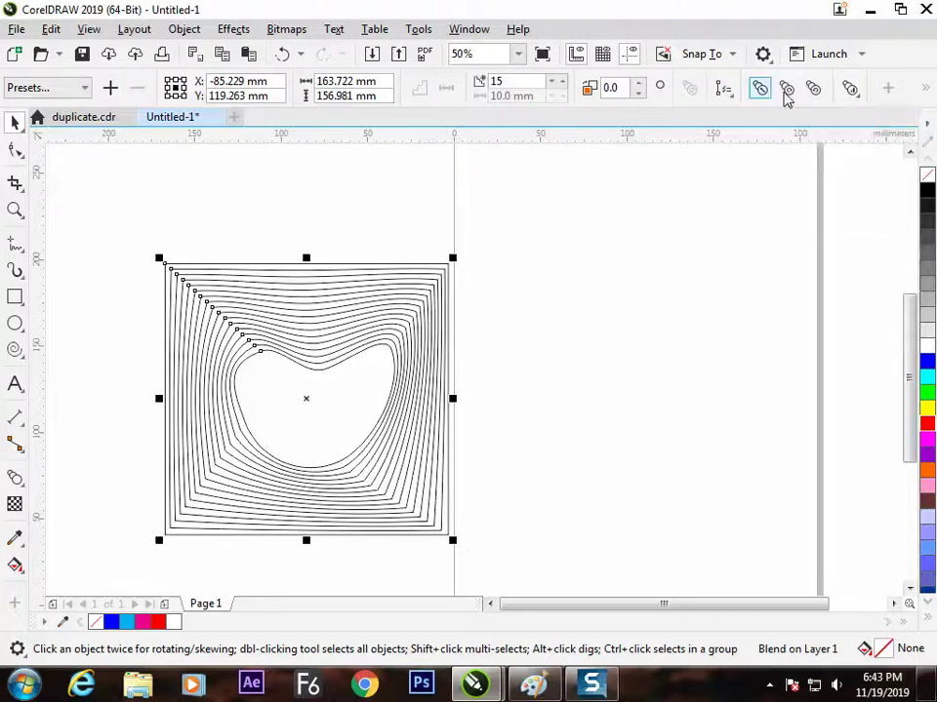
click(925, 90)
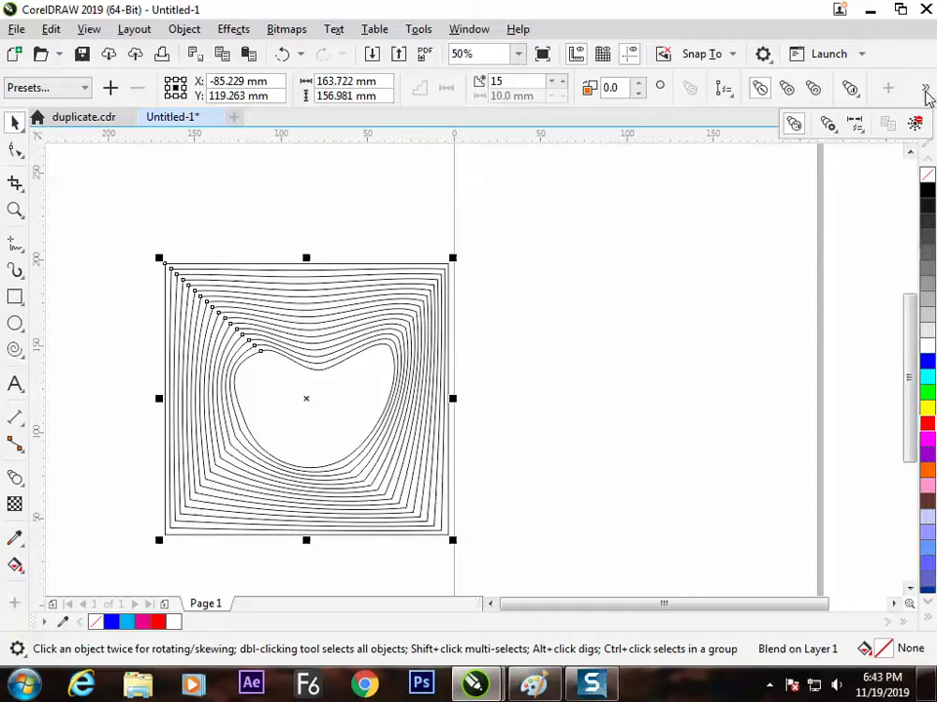
click(861, 124)
click(829, 124)
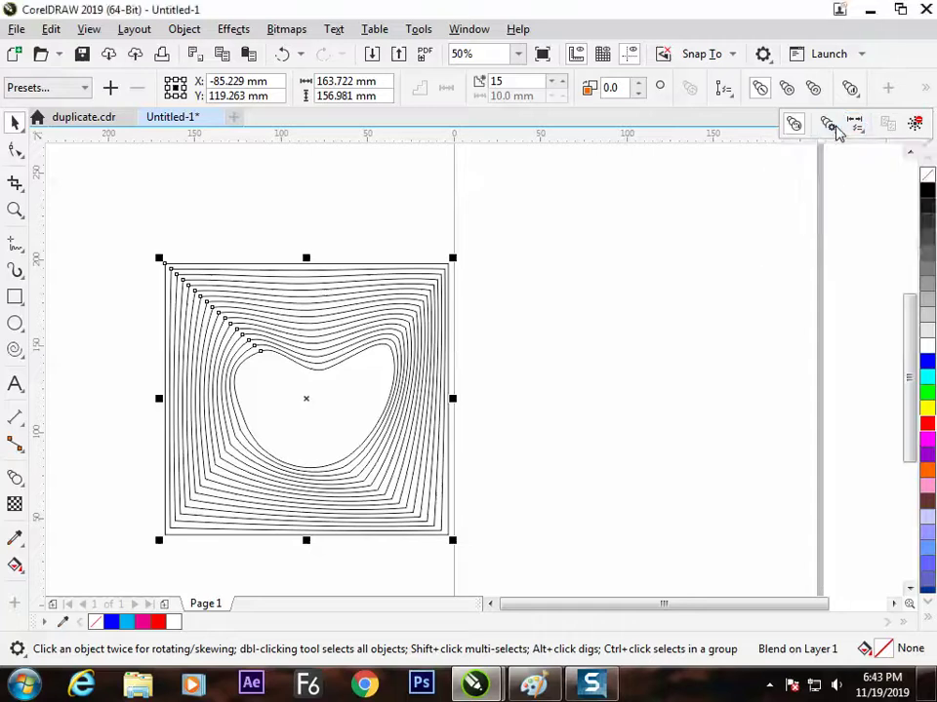
click(829, 123)
click(796, 126)
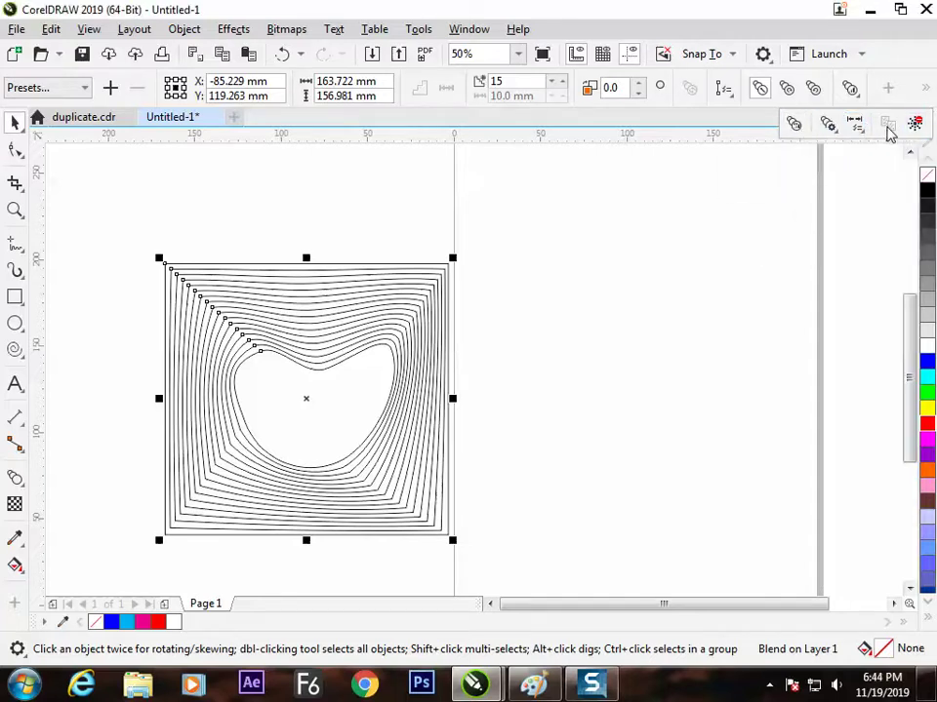
click(857, 125)
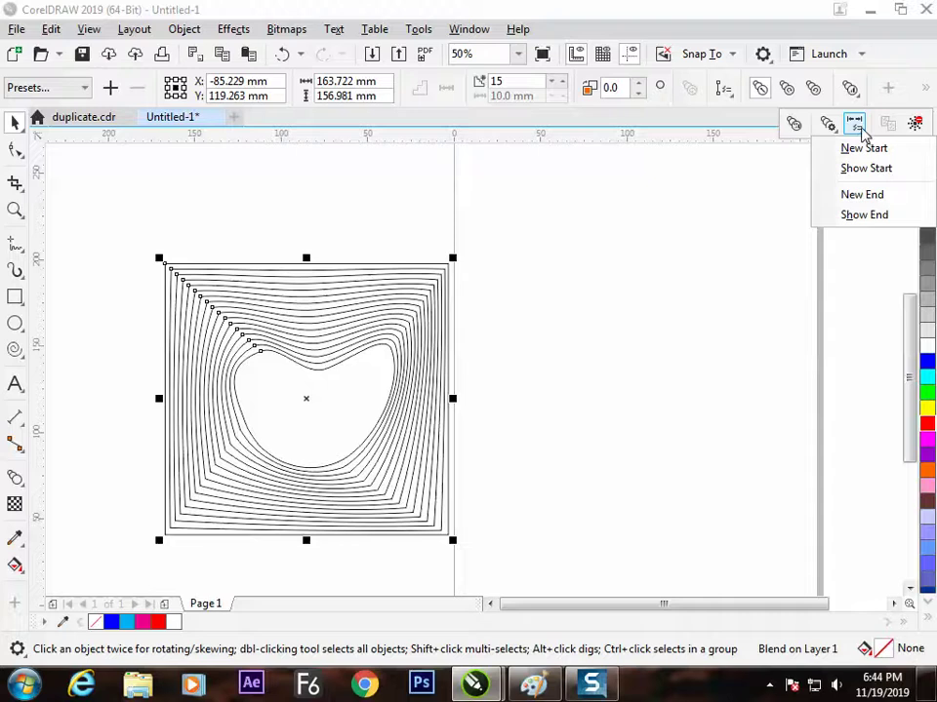
click(827, 124)
click(764, 95)
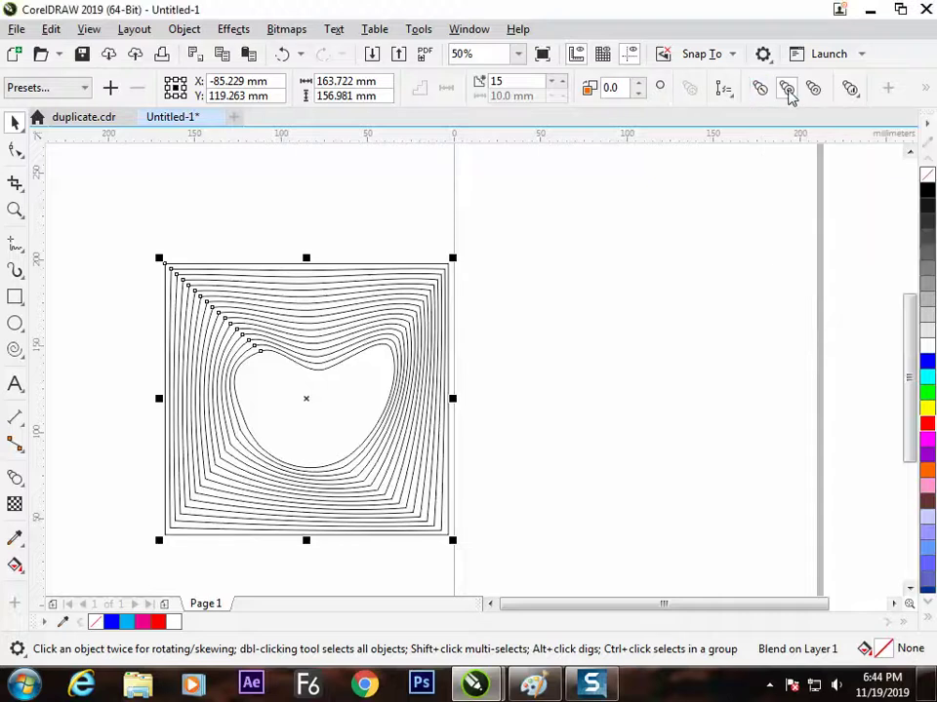
click(733, 98)
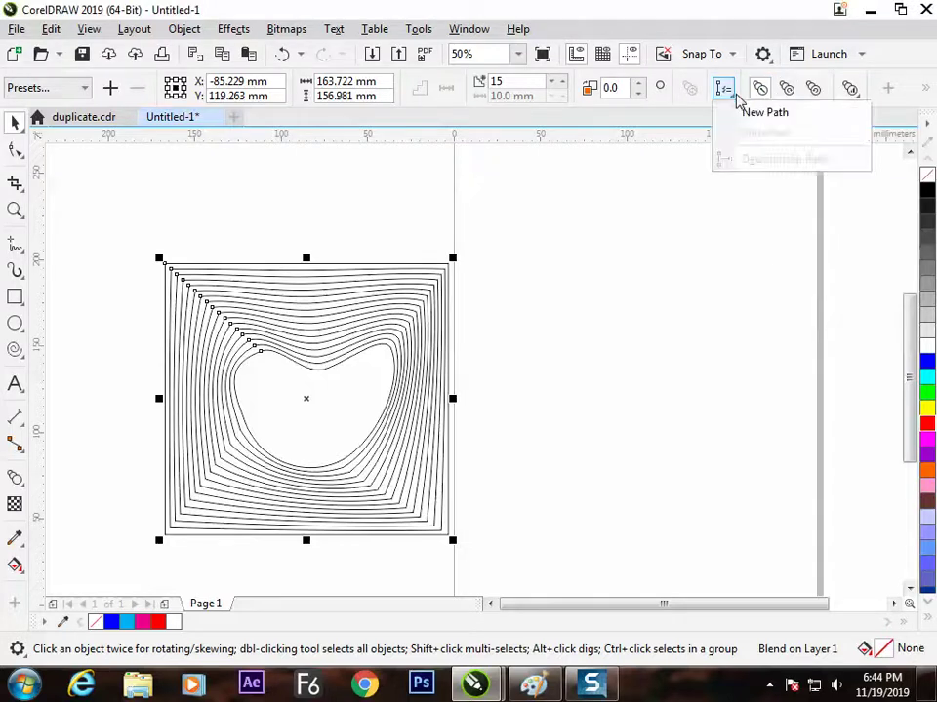
click(926, 89)
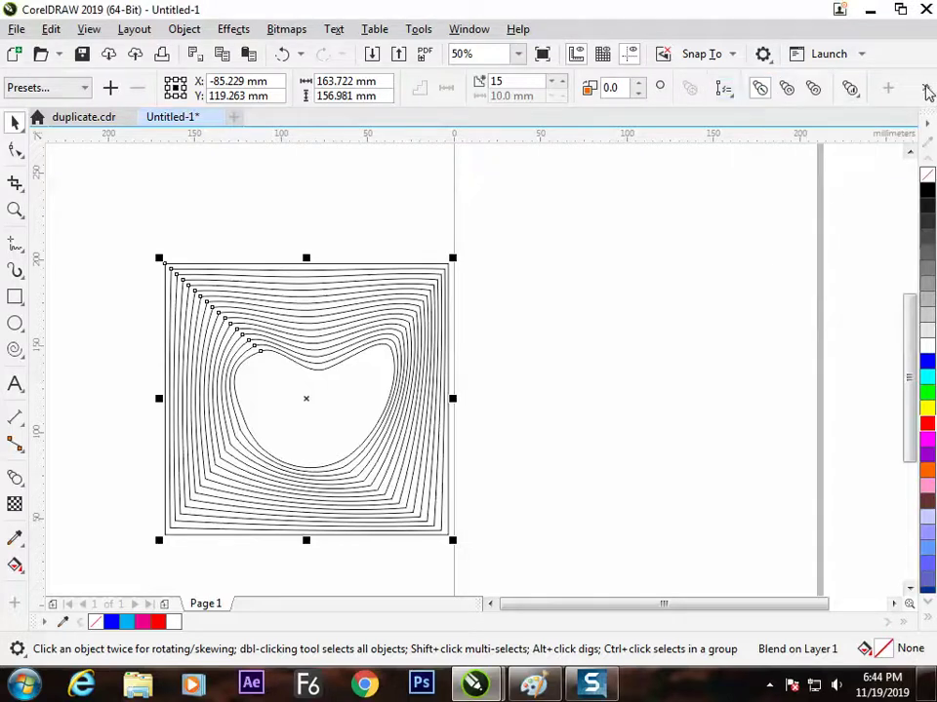
click(855, 125)
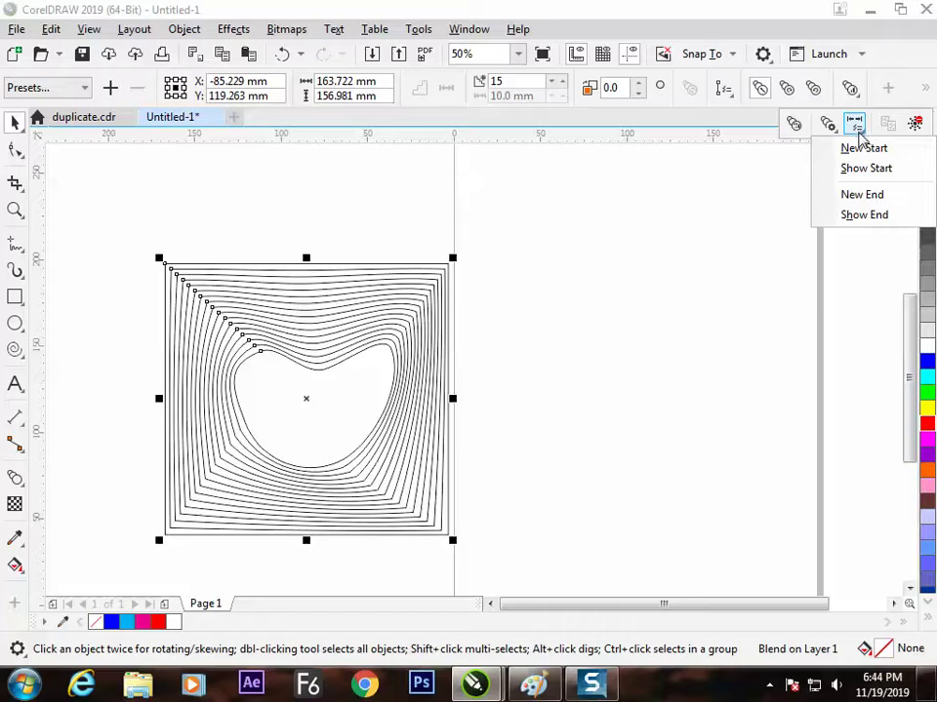
click(855, 125)
click(827, 123)
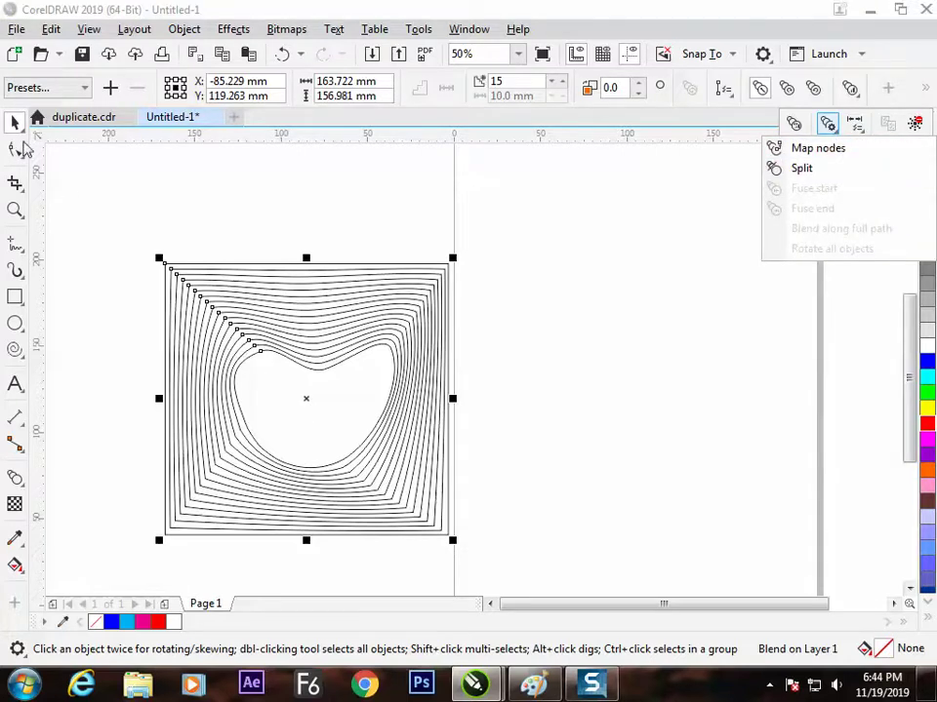
click(42, 143)
key(Escape)
Move the heart-to-rectangle blend up and right across the page edge and delete it.
click(360, 328)
drag(360, 327, 476, 281)
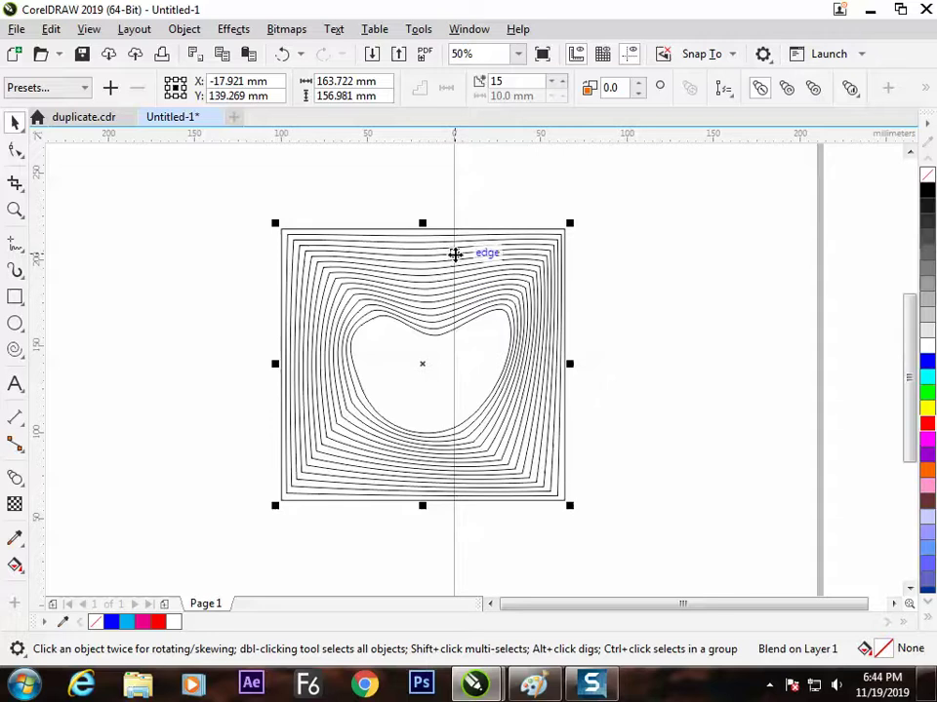
click(441, 271)
key(Delete)
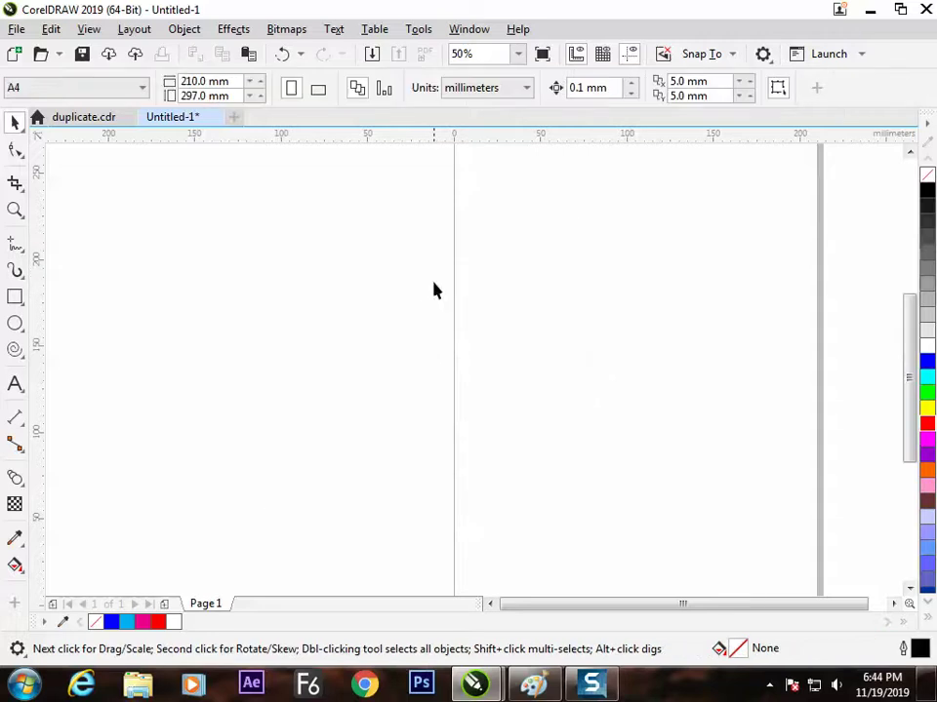
Draw a circle about 110 mm in diameter and a small circle inside it near its lower edge.
click(16, 325)
drag(539, 371, 634, 465)
drag(536, 428, 544, 437)
Select both circles and centre them on the page.
click(15, 122)
drag(326, 240, 683, 488)
click(370, 242)
key(ctrl+a)
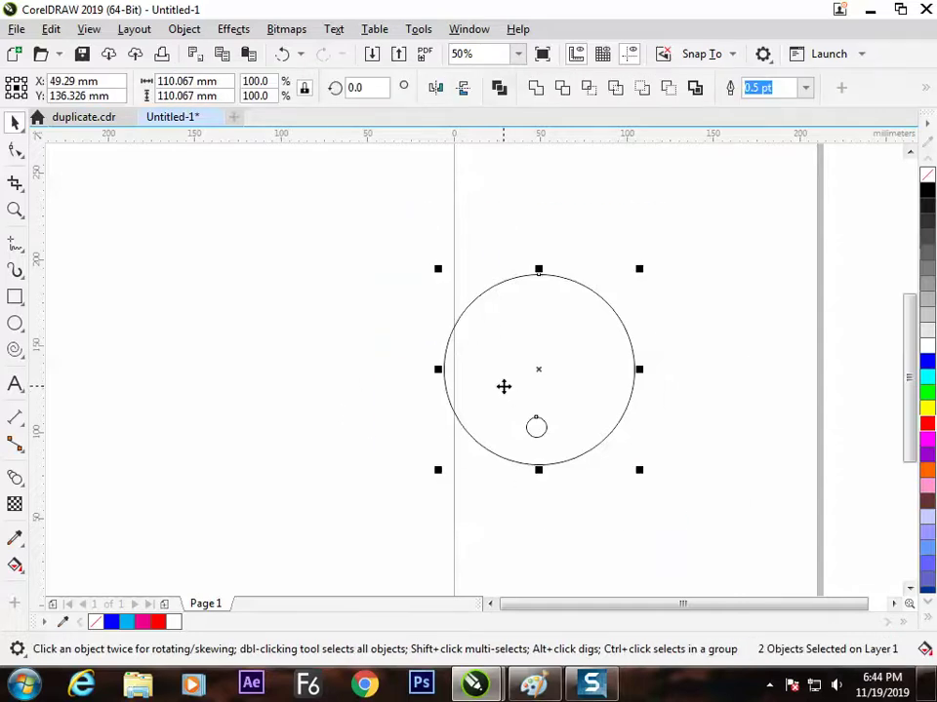
key(p)
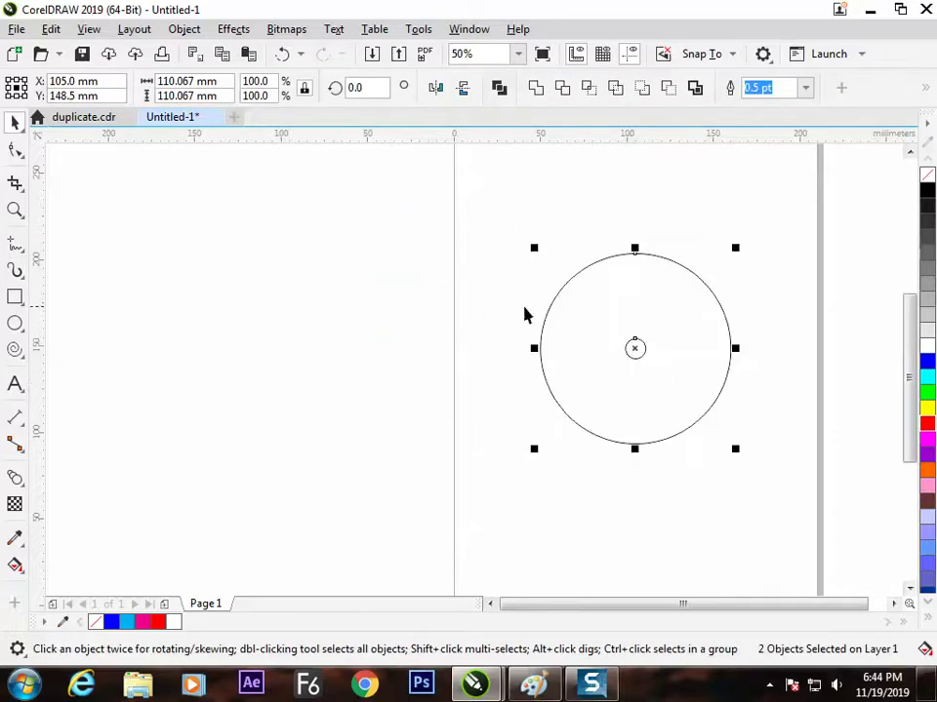
Move the small circle straight down from the centre toward the lower edge of the large circle.
key(shift+F2)
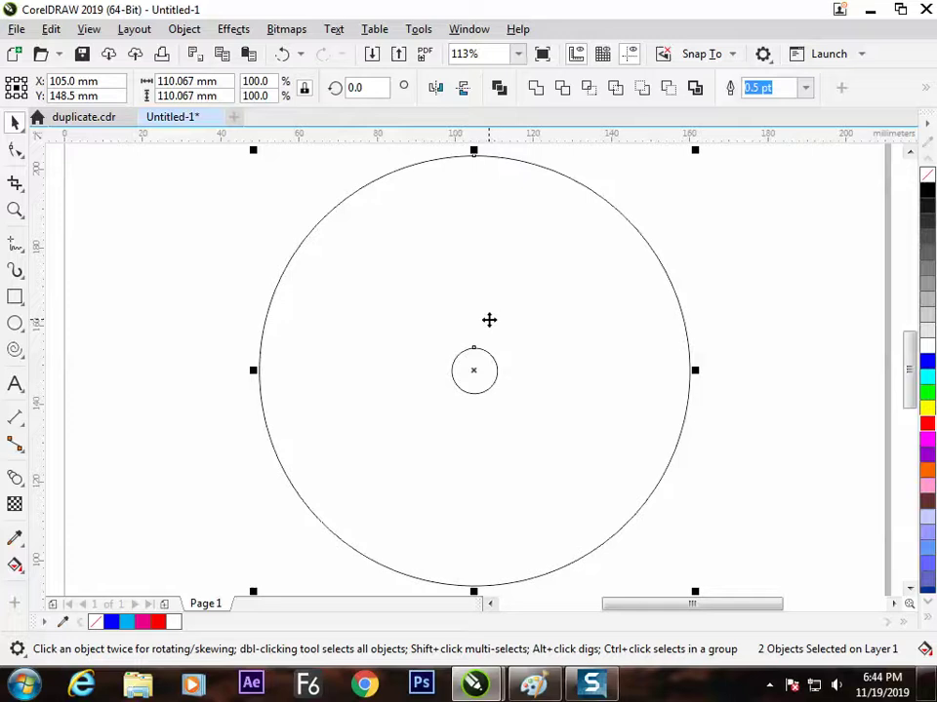
scroll(486, 321, down, 3)
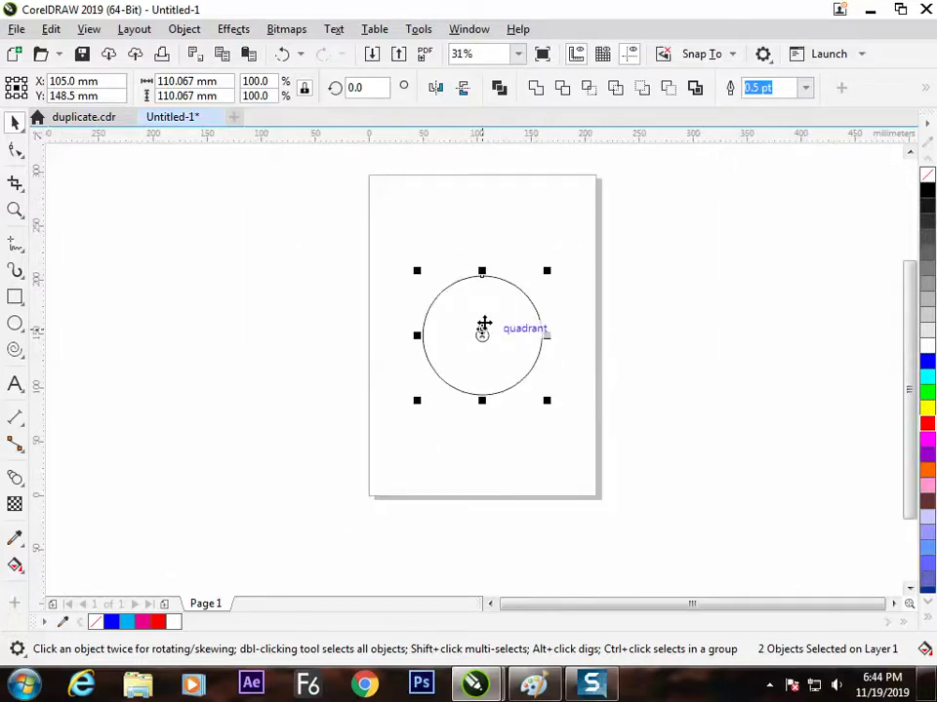
click(571, 252)
drag(482, 340, 485, 370)
Blend the small circle into the large circle with 20 steps.
drag(360, 254, 688, 494)
click(15, 477)
drag(481, 381, 527, 334)
click(14, 121)
click(85, 183)
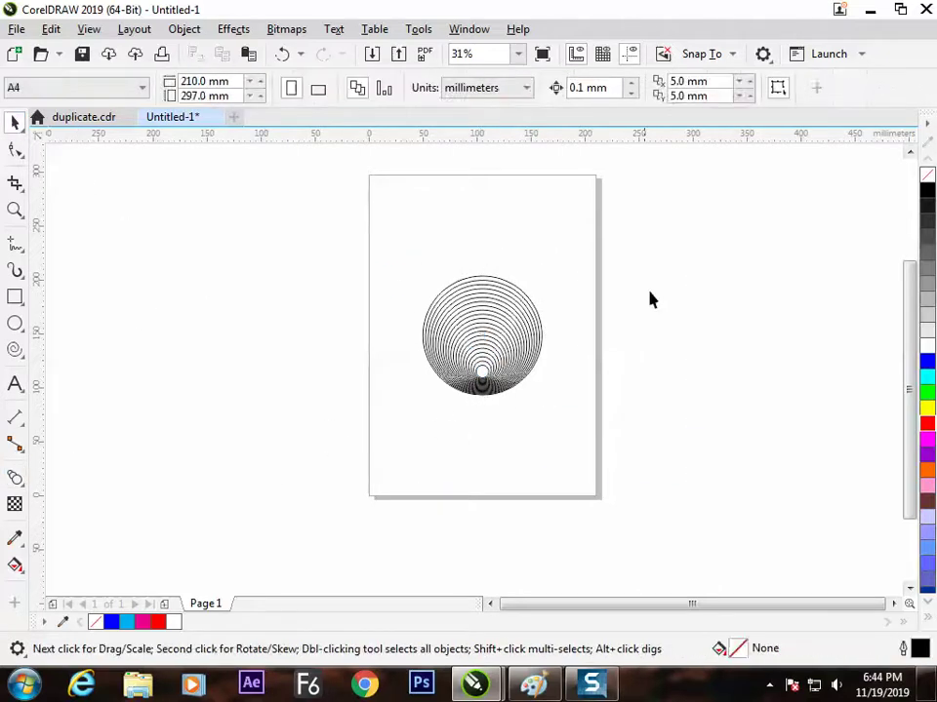
Place a copy of the circle blend at about half size on each side of the large one, level with its lower part.
click(503, 324)
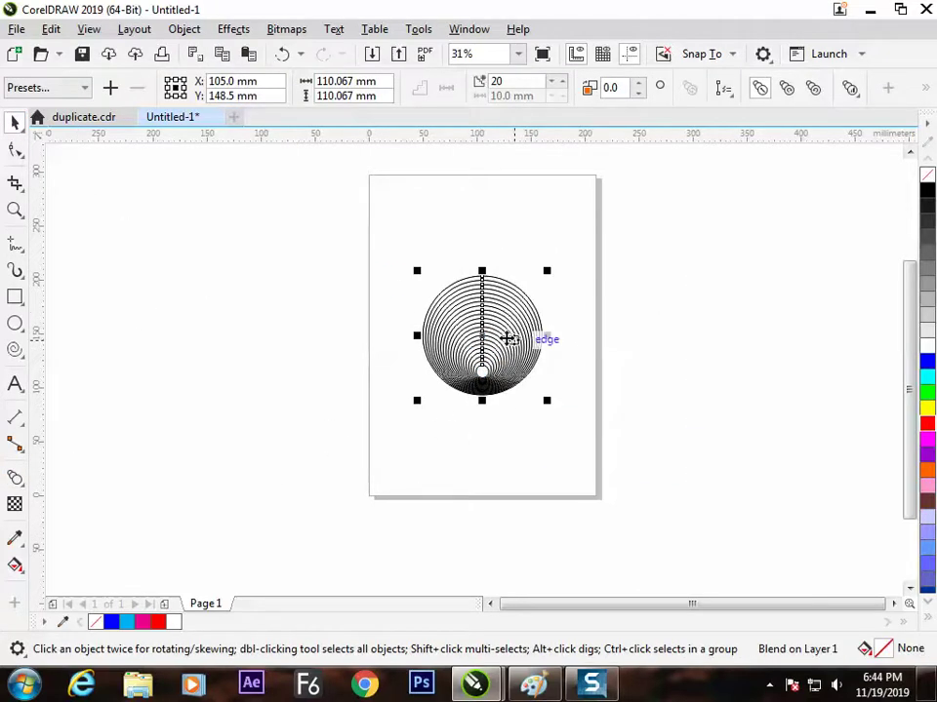
drag(505, 337, 392, 381)
drag(441, 314, 432, 341)
click(424, 420)
drag(395, 378, 596, 366)
click(520, 468)
Draw a large freehand curve about 129 × 72 mm and a short one below the circles, and blend them with 20 steps.
click(15, 246)
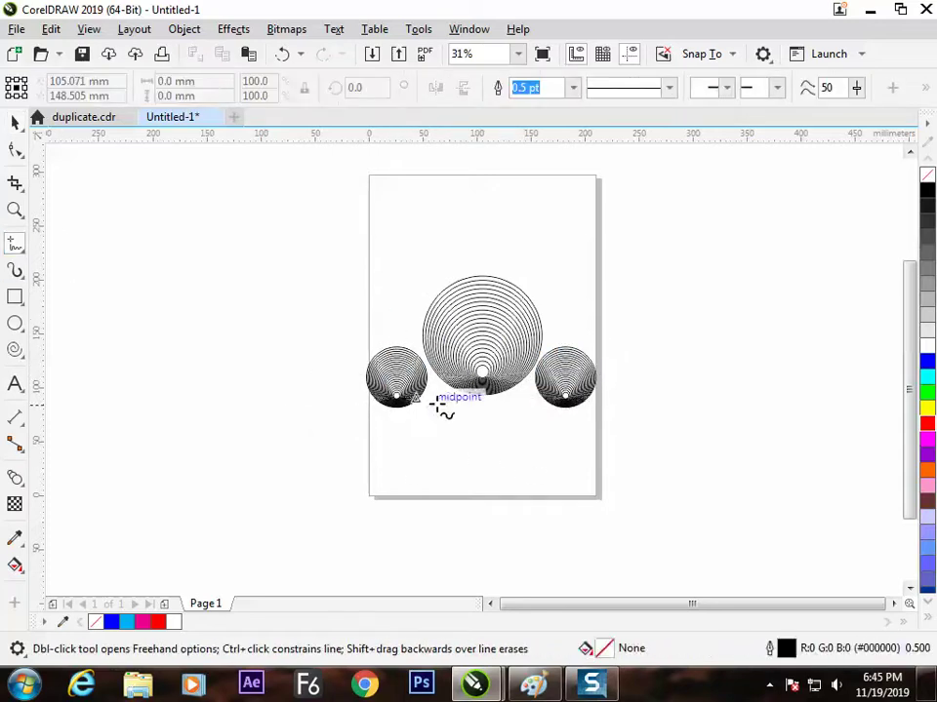
mouse_move(456, 411)
mouse_down()
mouse_move(430, 481)
mouse_move(505, 464)
mouse_move(508, 473)
mouse_up()
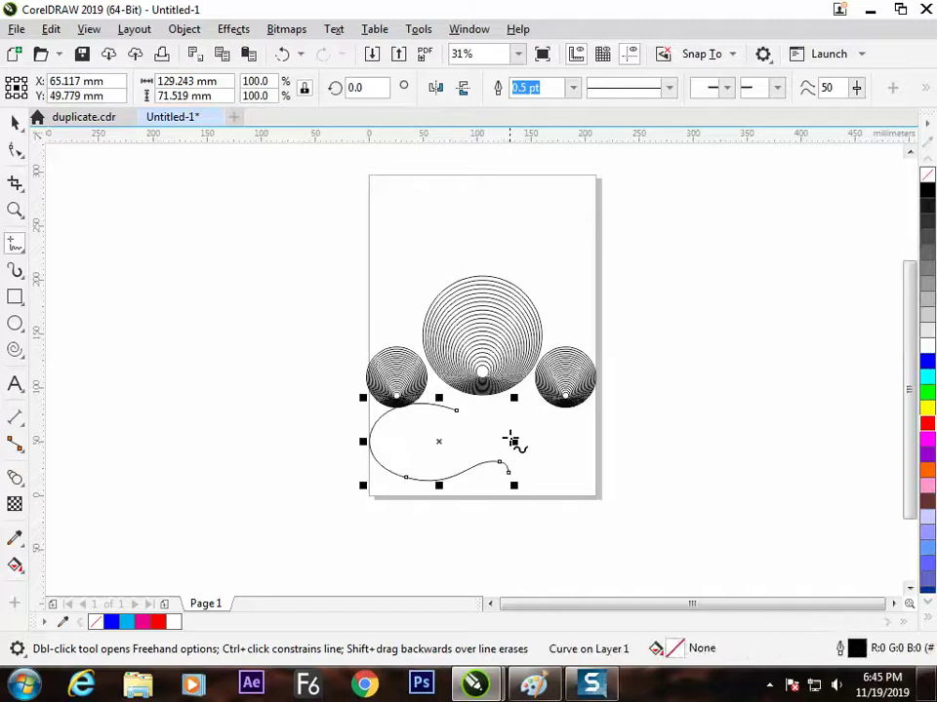
drag(514, 430, 528, 493)
key(ctrl+z)
click(15, 478)
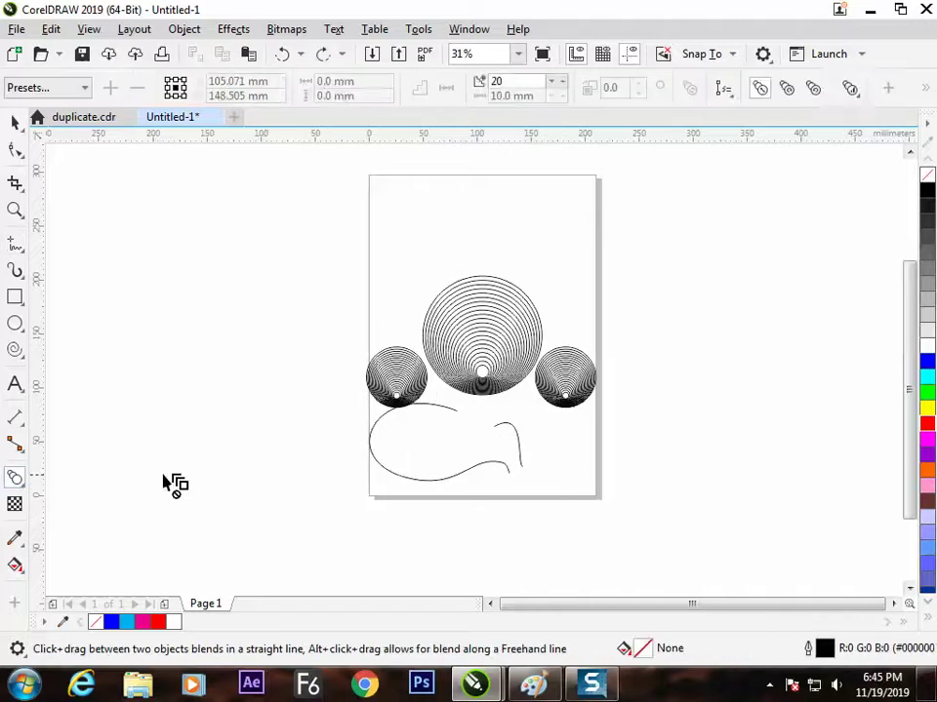
drag(429, 485, 523, 447)
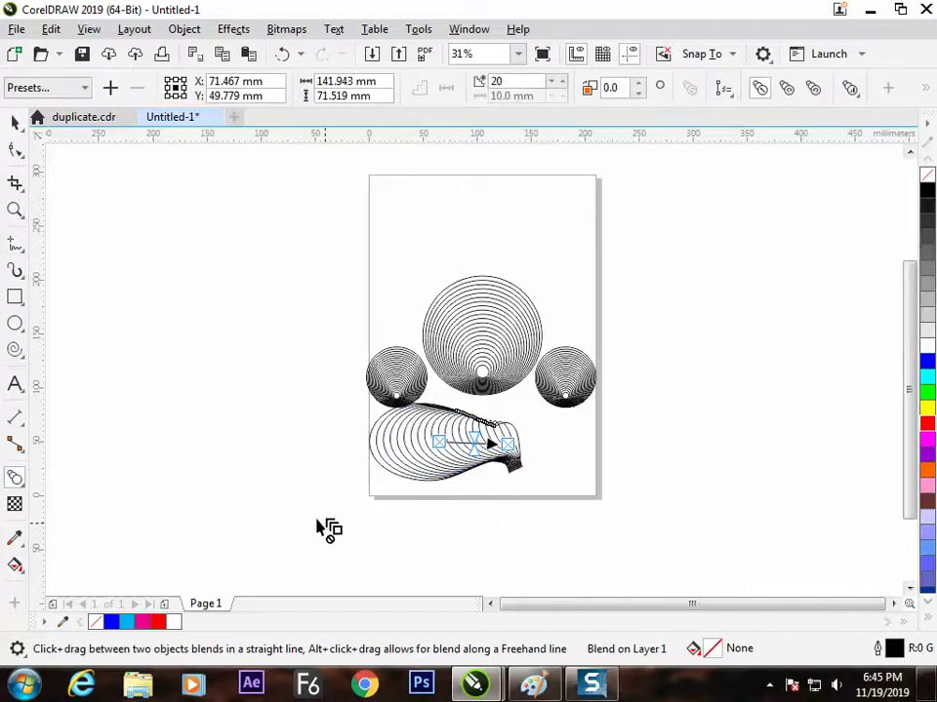
Rearrange the circle blends and tuck the curve blend under the left small circle and the large circle as a folded leg.
click(14, 122)
click(108, 183)
mouse_move(466, 475)
mouse_down()
mouse_move(458, 465)
mouse_move(456, 475)
mouse_up()
drag(409, 386, 399, 368)
drag(478, 365, 478, 372)
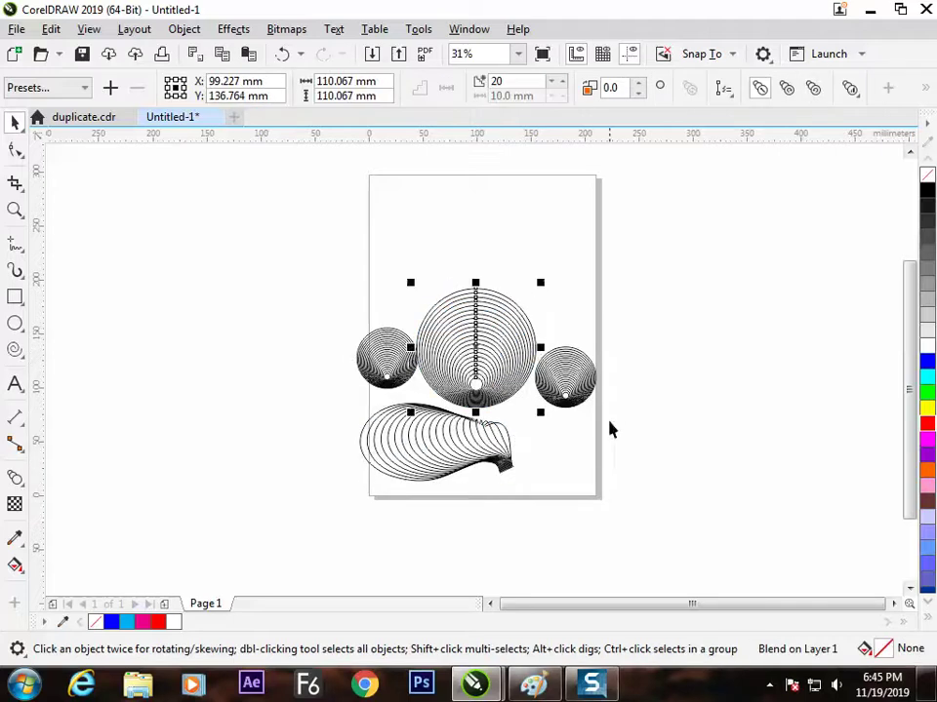
drag(571, 393, 576, 402)
drag(455, 471, 441, 457)
click(476, 462)
click(449, 451)
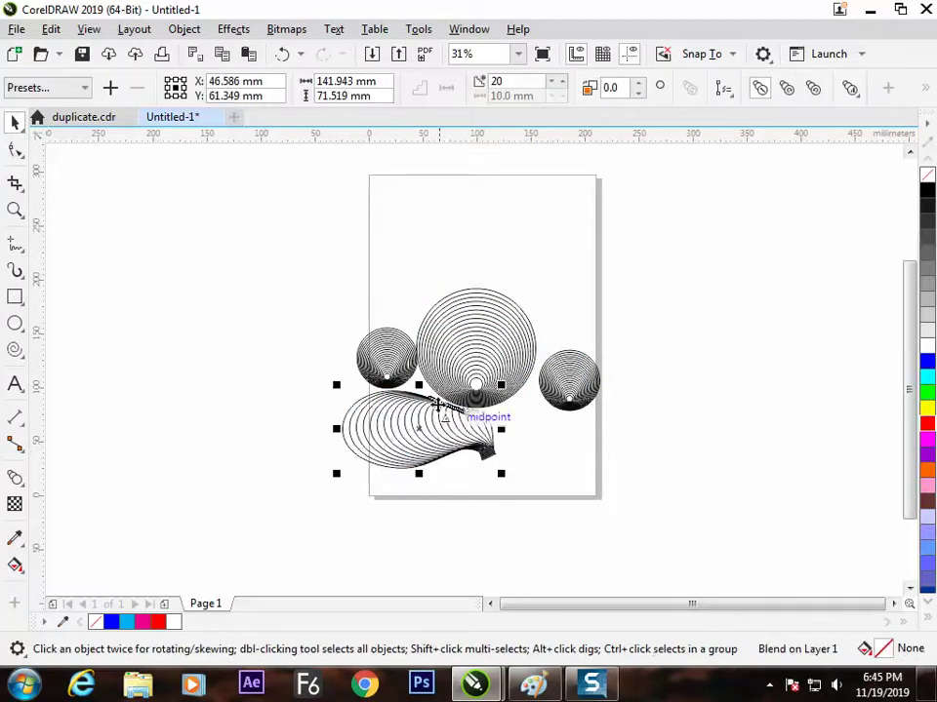
click(389, 171)
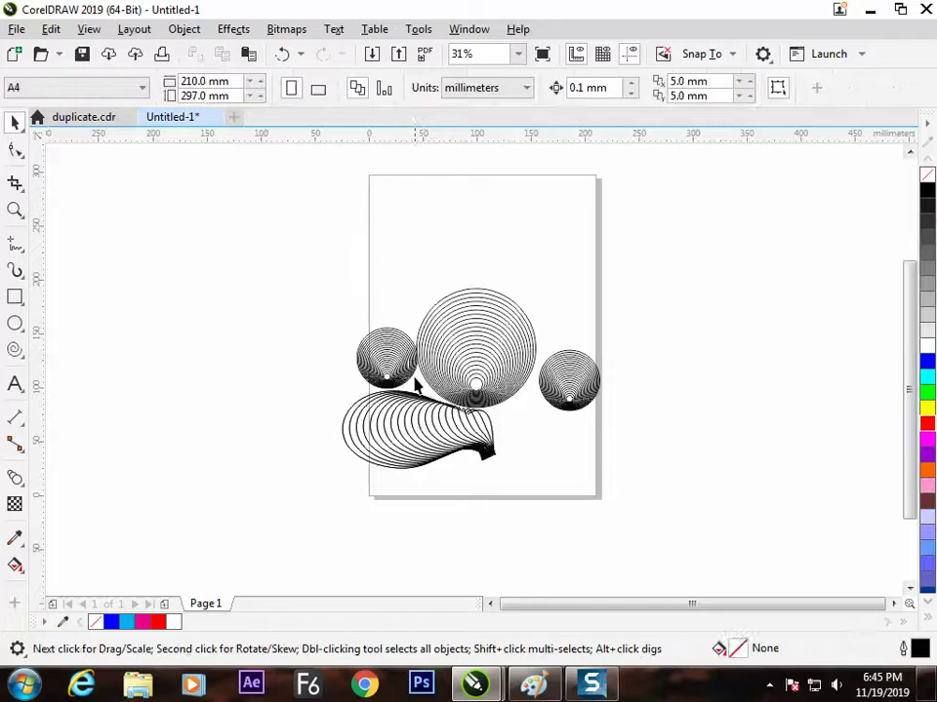
Place a horizontally mirrored copy of the leg blend beside the original, beneath the right small circle.
click(360, 430)
drag(339, 429, 616, 409)
click(646, 389)
drag(498, 380, 518, 382)
click(606, 370)
Enlarge the large circle blend to about 149 mm across and fit the small circle blends against its lower sides, above the legs.
drag(597, 369, 598, 354)
drag(494, 343, 481, 335)
mouse_move(544, 264)
mouse_down()
mouse_move(582, 221)
mouse_move(544, 245)
mouse_up()
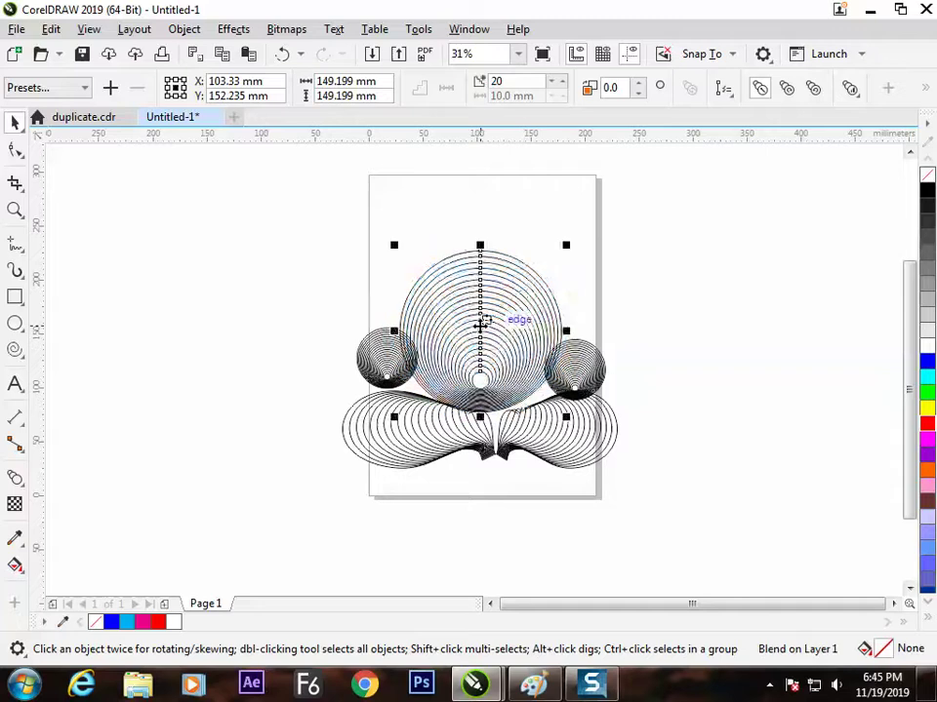
drag(483, 323, 486, 328)
click(620, 355)
drag(581, 390, 588, 373)
drag(387, 361, 390, 365)
click(485, 347)
click(391, 356)
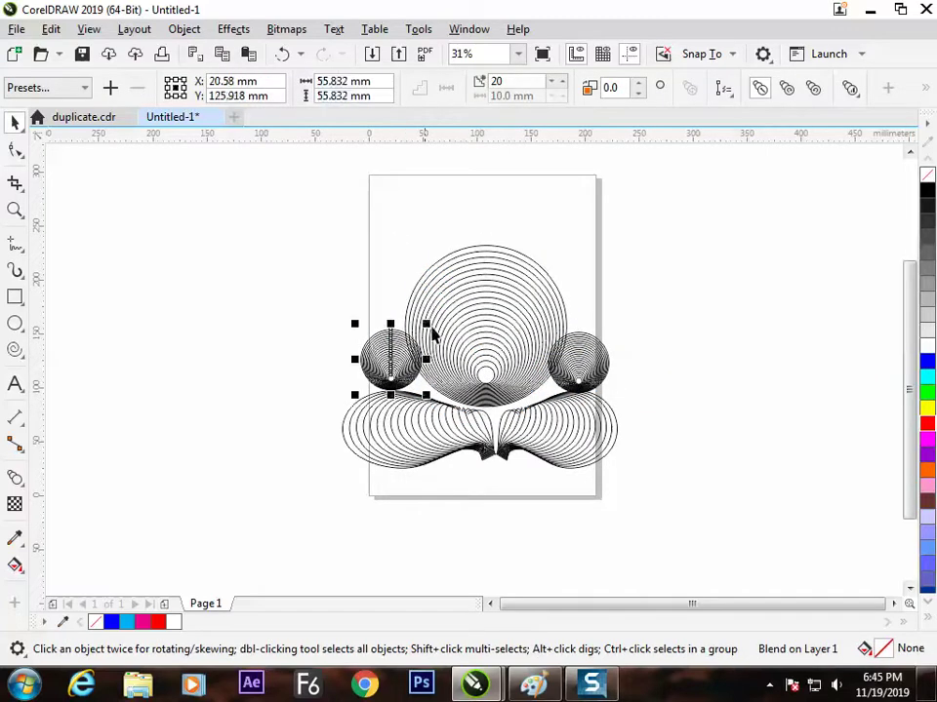
click(351, 236)
Blend two freehand curves into an ear shape above the large circle's left side and place a mirrored copy on the right side.
key(F5)
mouse_move(387, 209)
mouse_down()
mouse_move(365, 176)
mouse_move(333, 169)
mouse_move(379, 276)
mouse_up()
key(ctrl+z)
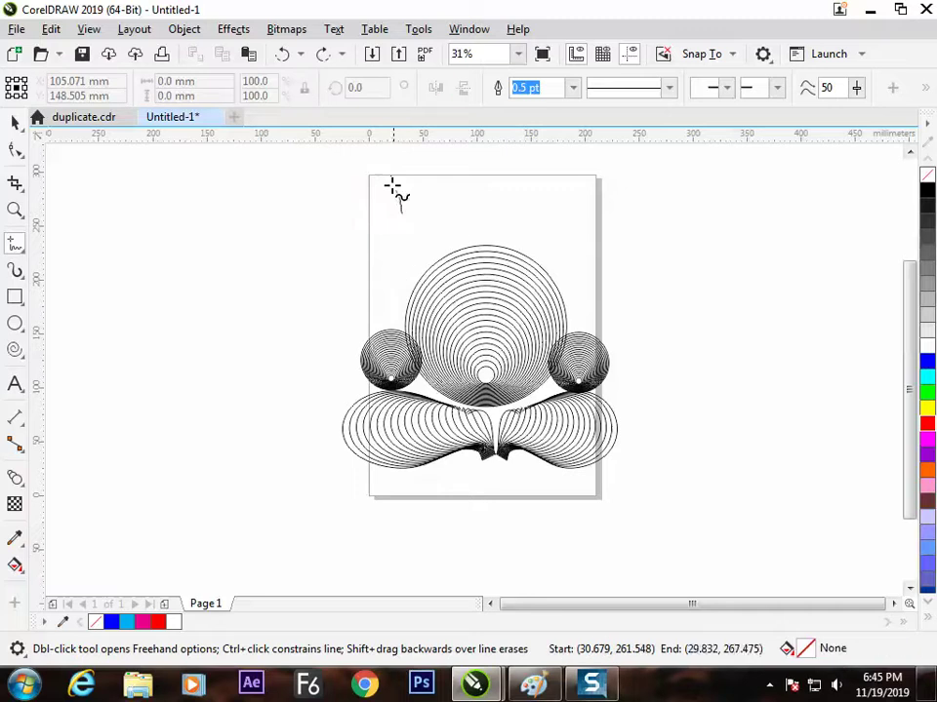
mouse_move(400, 210)
mouse_down()
mouse_move(340, 202)
mouse_move(351, 237)
mouse_move(405, 261)
mouse_move(116, 418)
mouse_move(407, 236)
mouse_move(356, 223)
mouse_move(535, 218)
mouse_move(531, 202)
mouse_move(640, 206)
mouse_move(586, 205)
mouse_up()
key(space)
click(15, 477)
key(space)
click(206, 210)
click(386, 231)
click(572, 286)
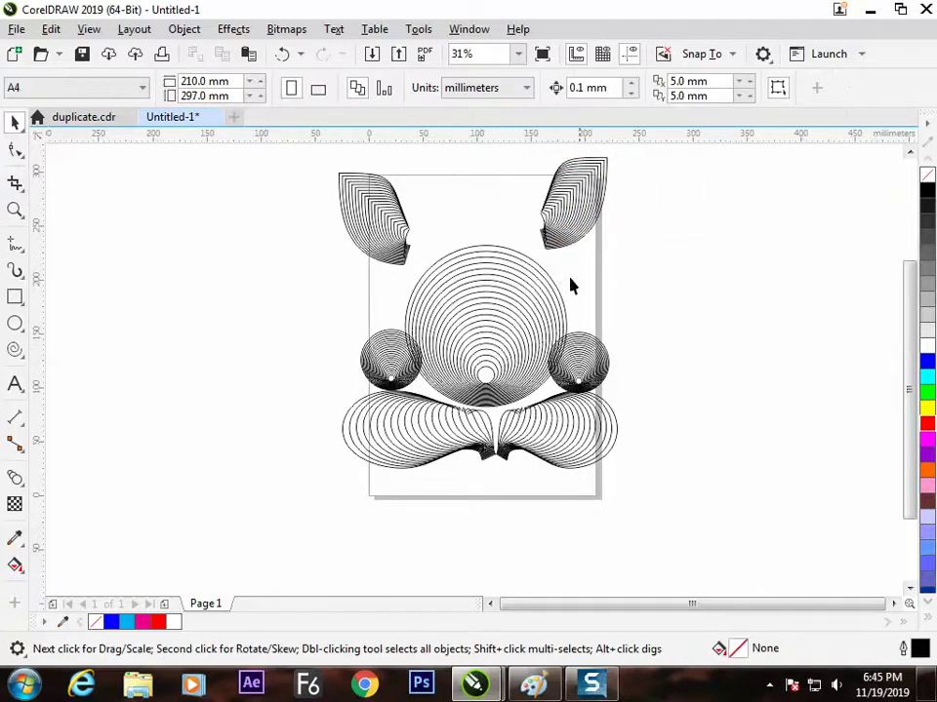
Draw two long freehand curves running from between the ears into the large circle and blend them into a trunk shape.
click(15, 244)
mouse_move(417, 186)
mouse_down()
mouse_move(424, 240)
mouse_move(480, 297)
mouse_move(464, 340)
mouse_up()
mouse_move(522, 182)
mouse_down()
mouse_move(516, 296)
mouse_move(498, 328)
mouse_up()
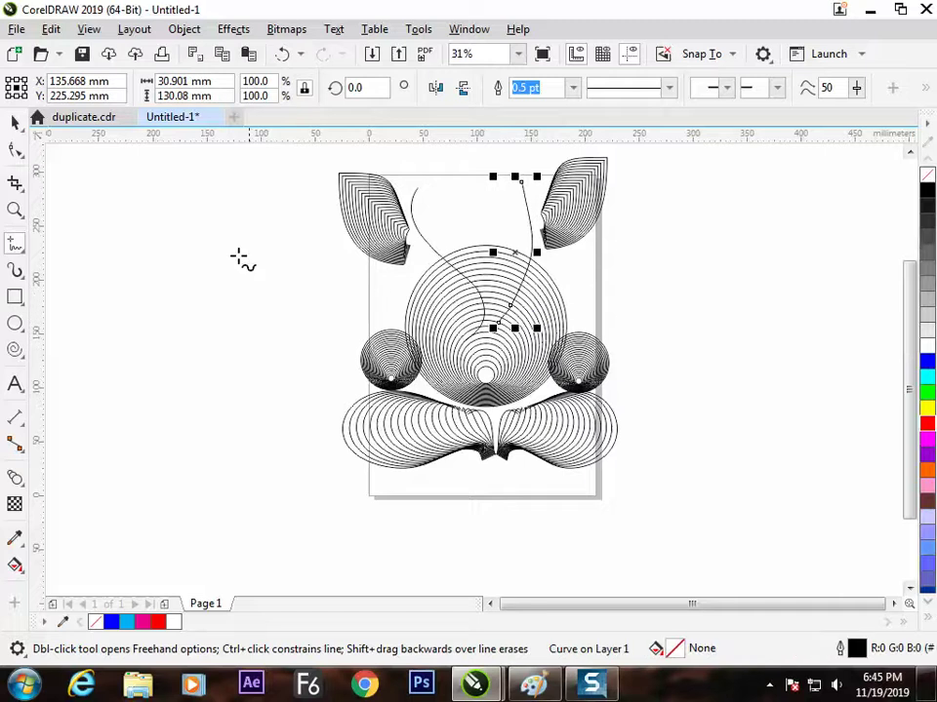
click(15, 477)
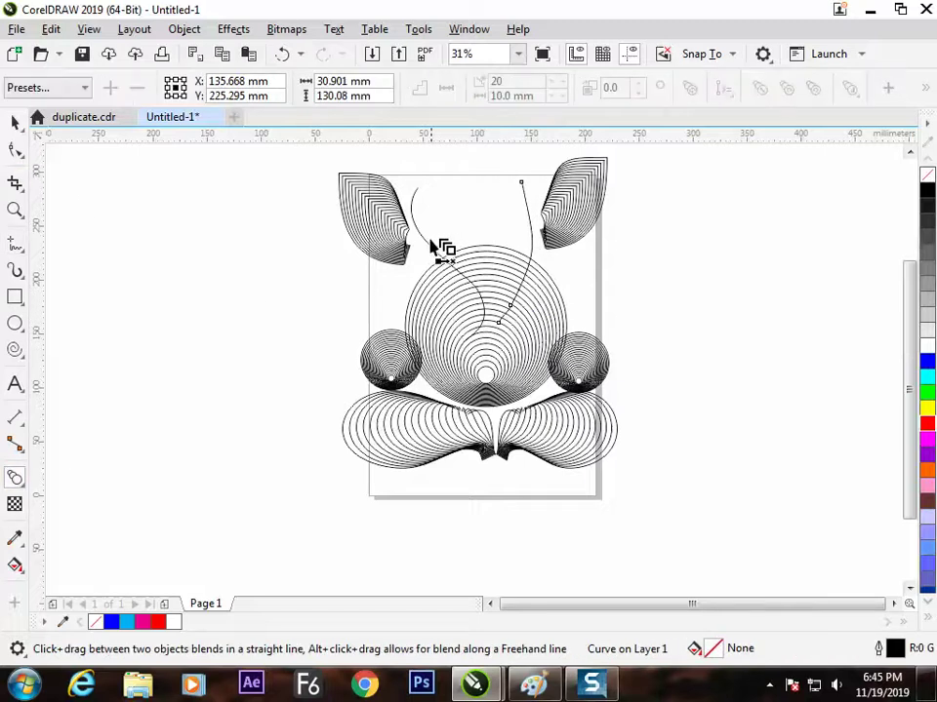
drag(446, 262, 485, 349)
click(14, 124)
click(251, 343)
Scale the whole drawing to about 199 × 222 mm and move it to the lower part of the page.
key(ctrl+a)
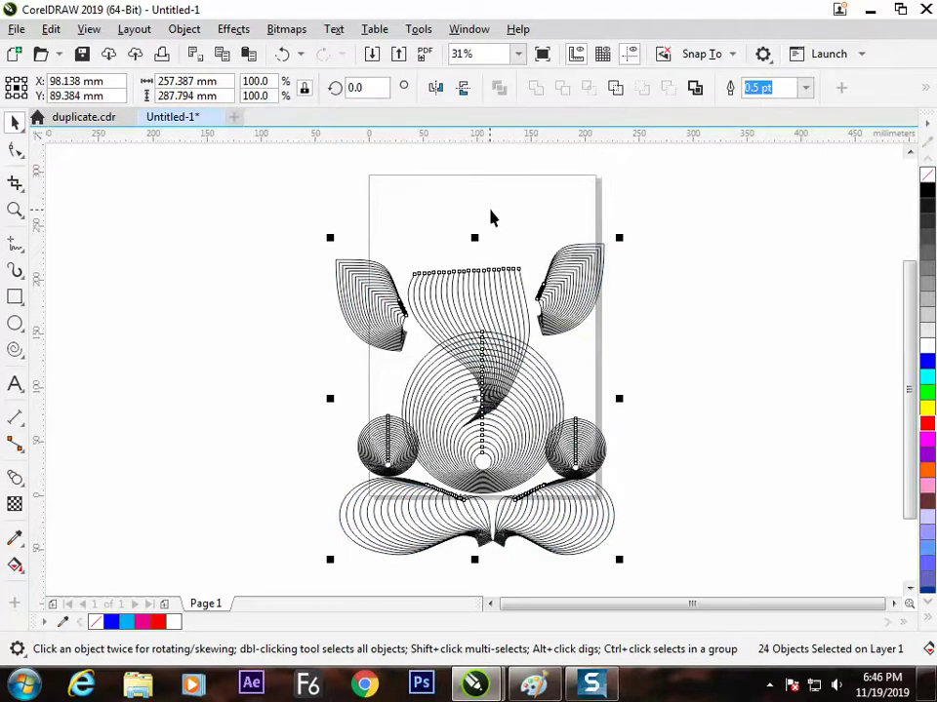
drag(618, 238, 611, 256)
drag(539, 329, 510, 322)
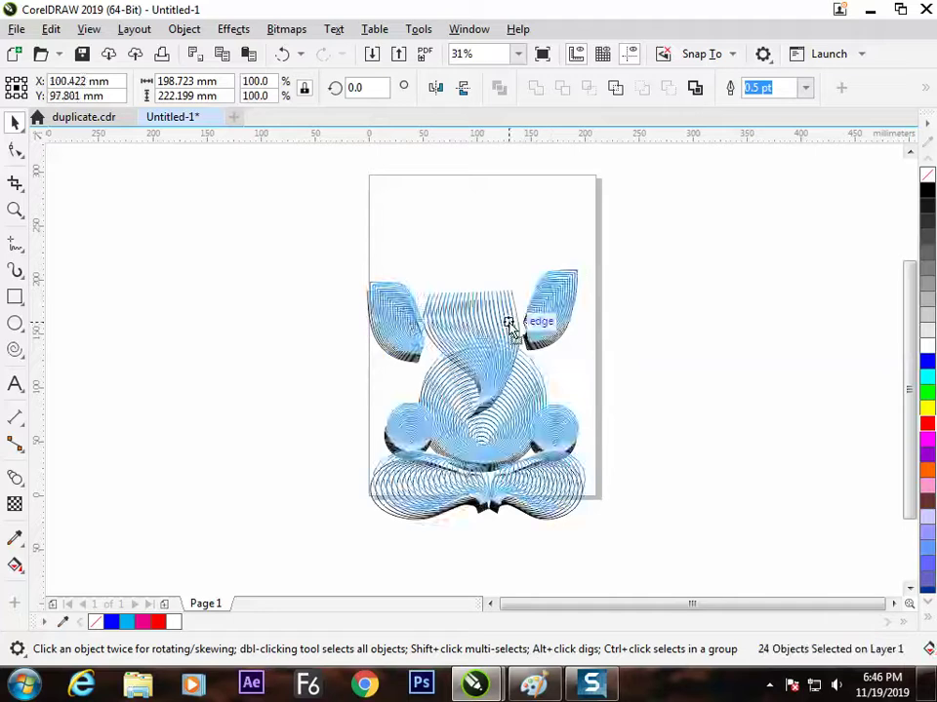
click(685, 265)
Draw a freehand curve about 41 × 69 mm above the trunk and place a mirrored copy beside it to form a pointed crown outline.
click(15, 242)
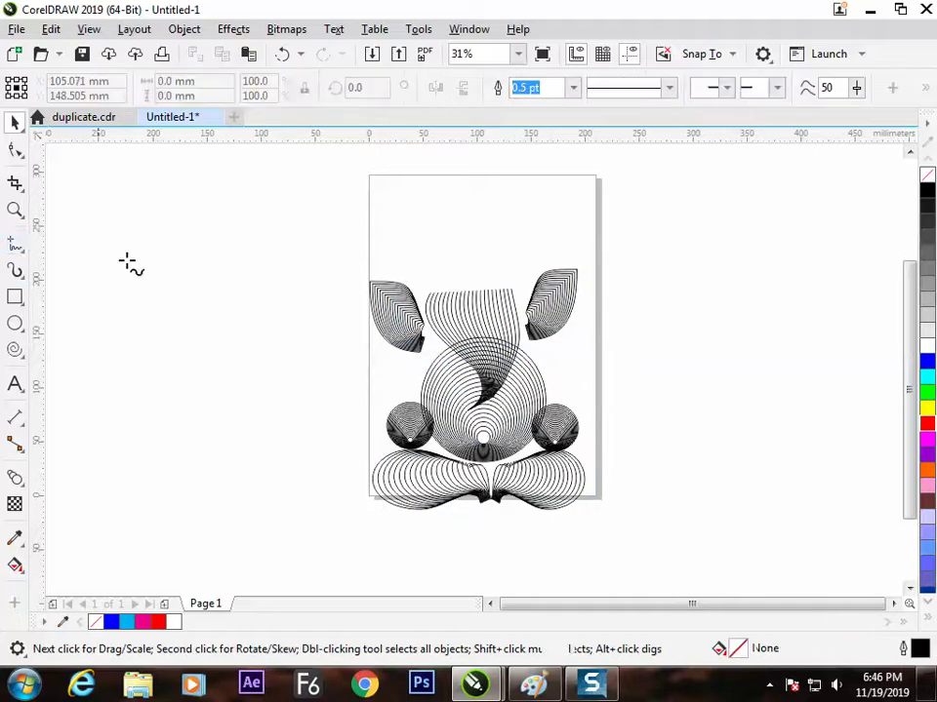
drag(430, 283, 478, 201)
click(15, 119)
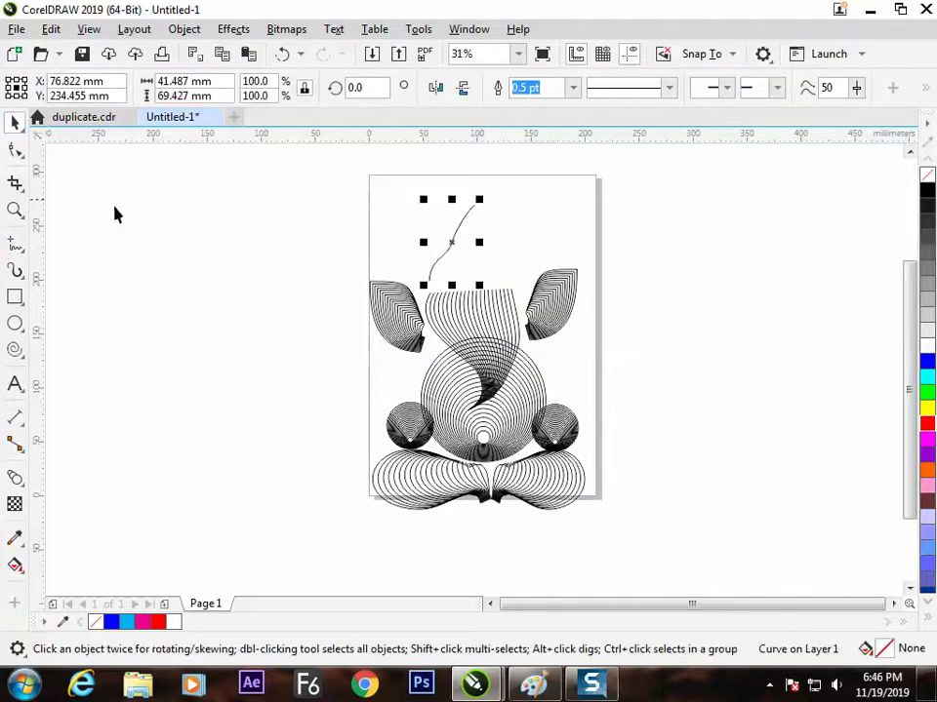
click(115, 210)
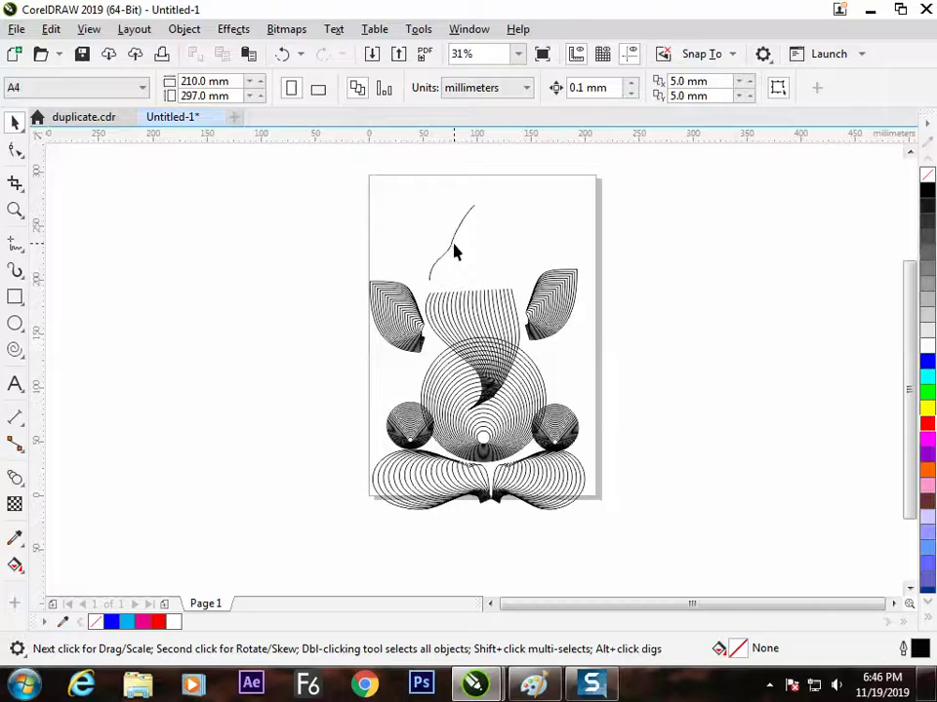
click(452, 243)
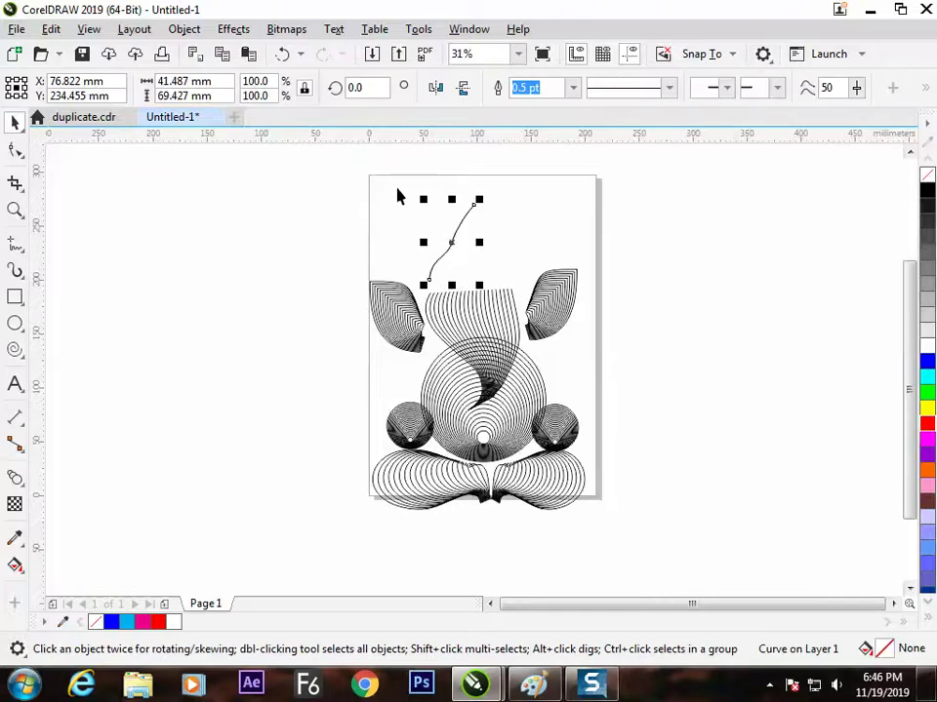
click(462, 87)
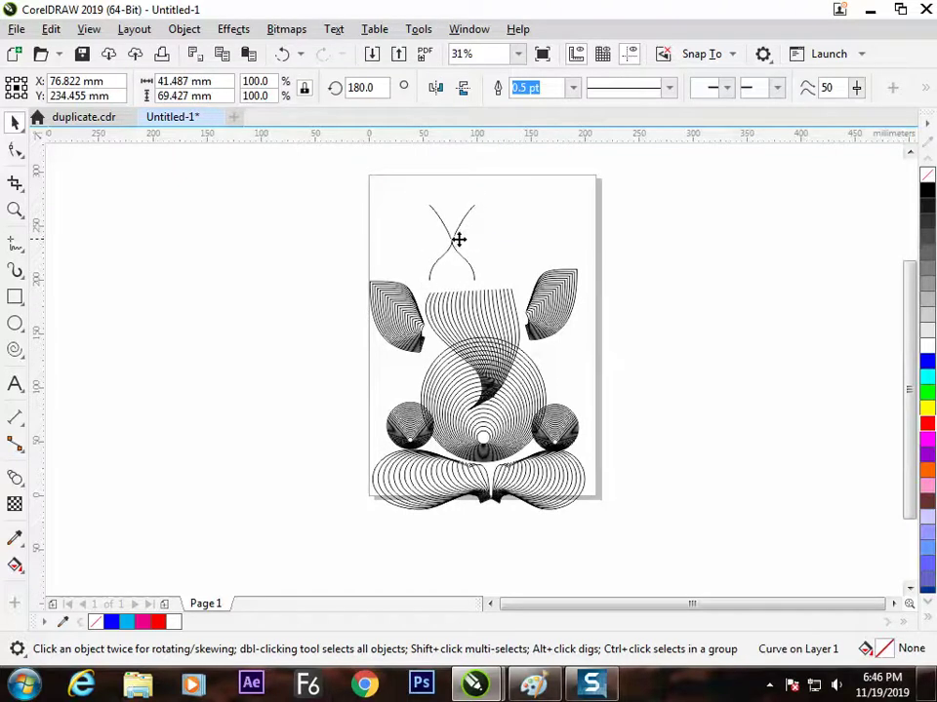
drag(457, 238, 499, 236)
click(582, 224)
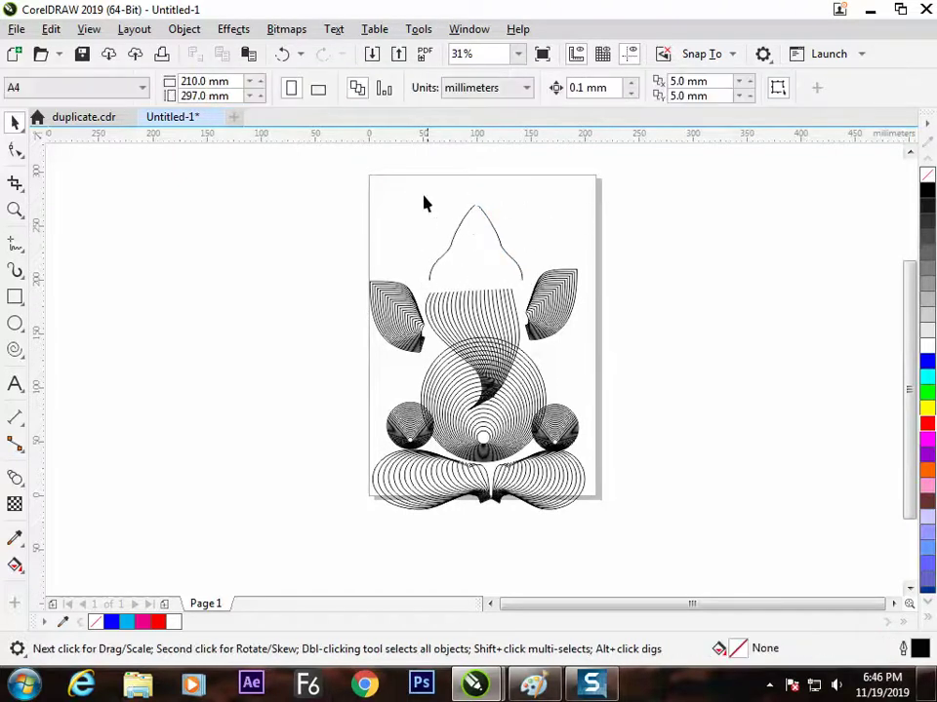
Blend the two crown curves with 20 steps, then narrow the crown and lower it onto the top of the trunk.
click(15, 478)
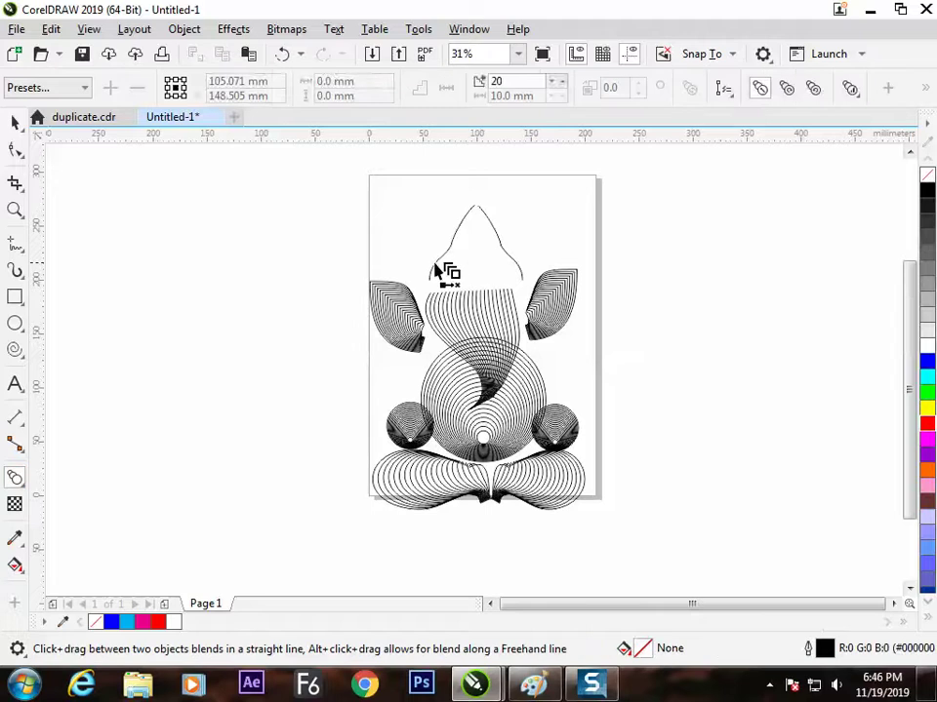
drag(451, 242, 510, 268)
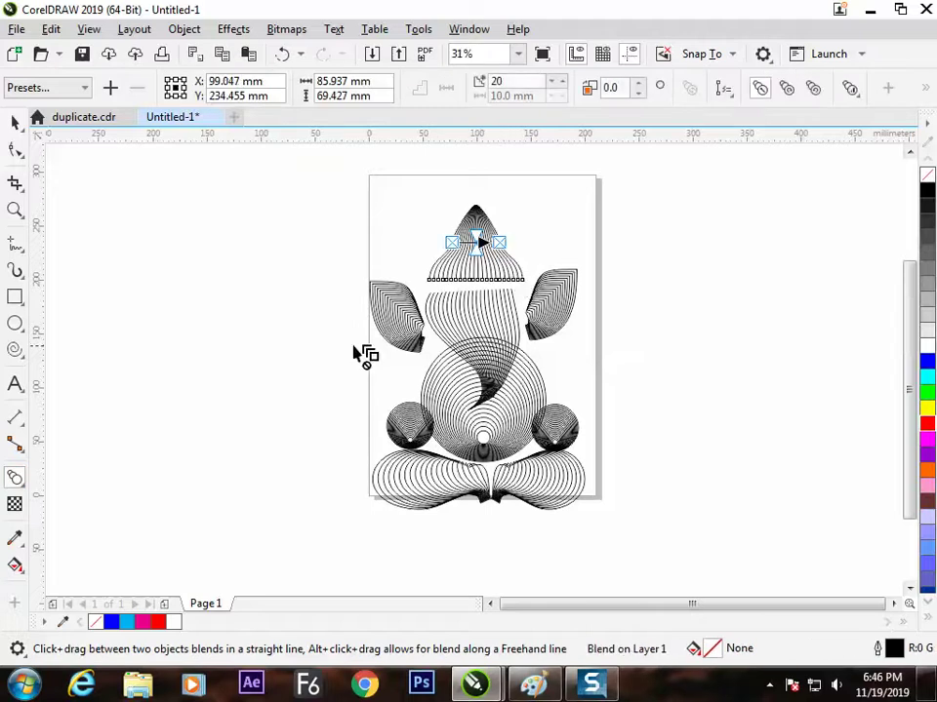
click(15, 121)
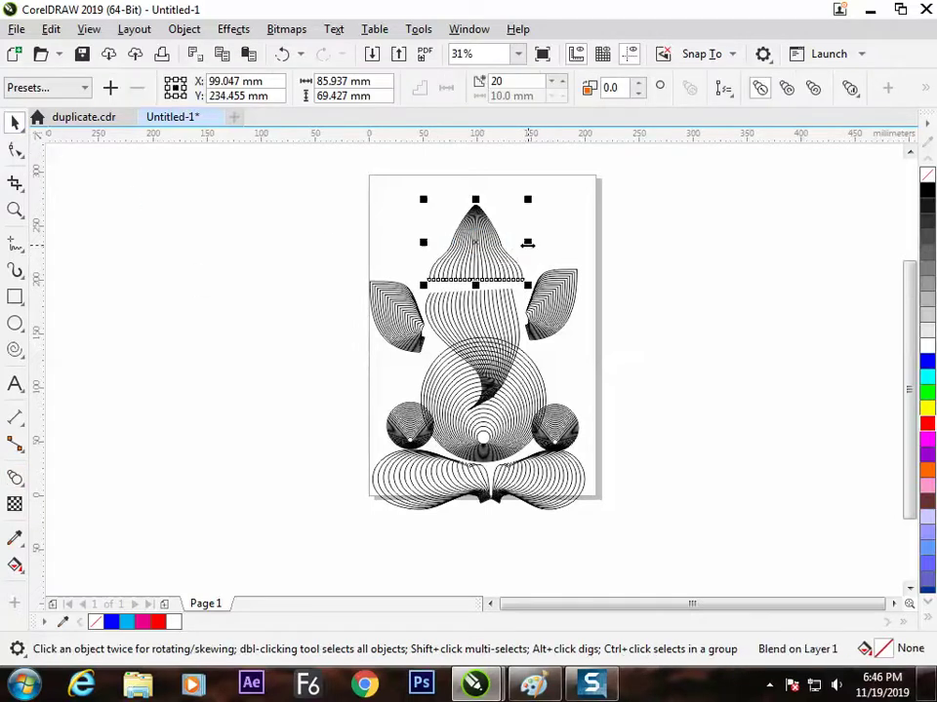
drag(528, 241, 516, 246)
click(464, 261)
click(464, 262)
click(623, 267)
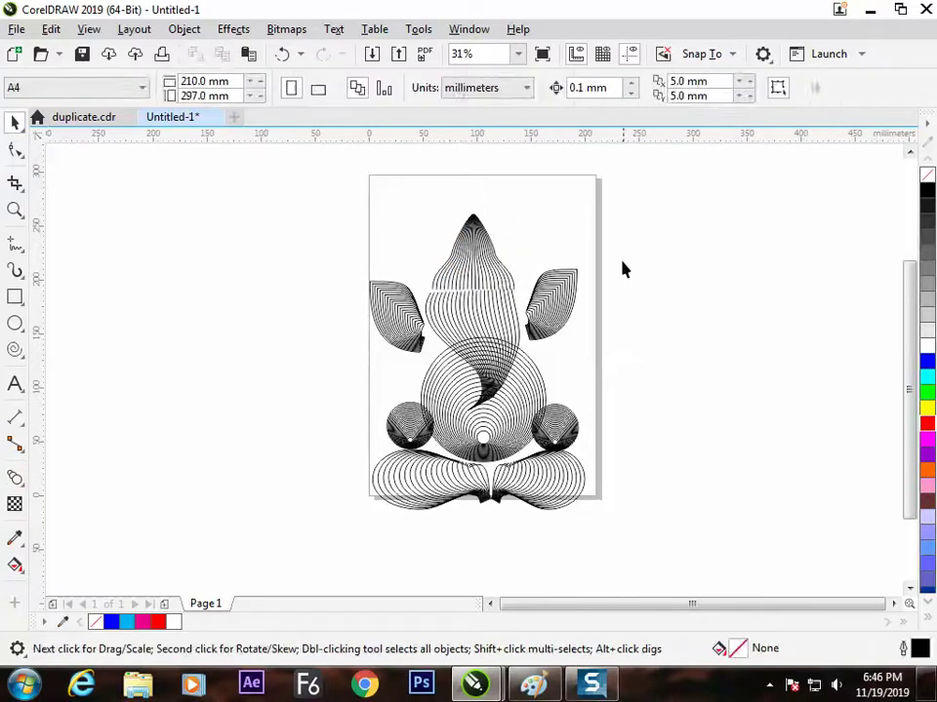
Scale the whole drawing to about 160 × 219 mm within the page and make its outlines white.
key(ctrl+a)
drag(594, 210, 627, 308)
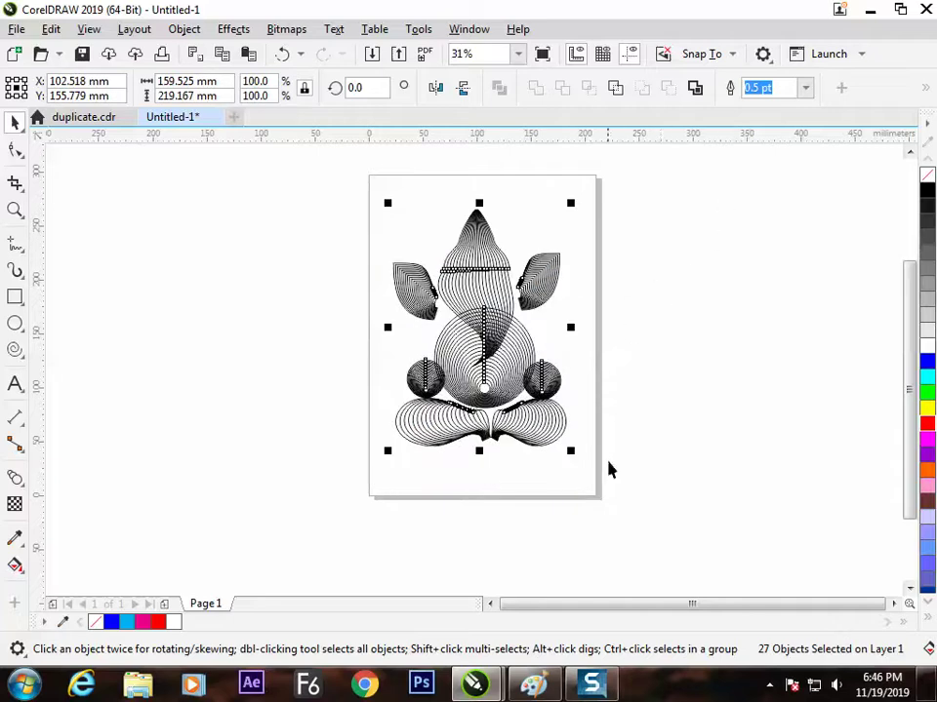
key(Delete)
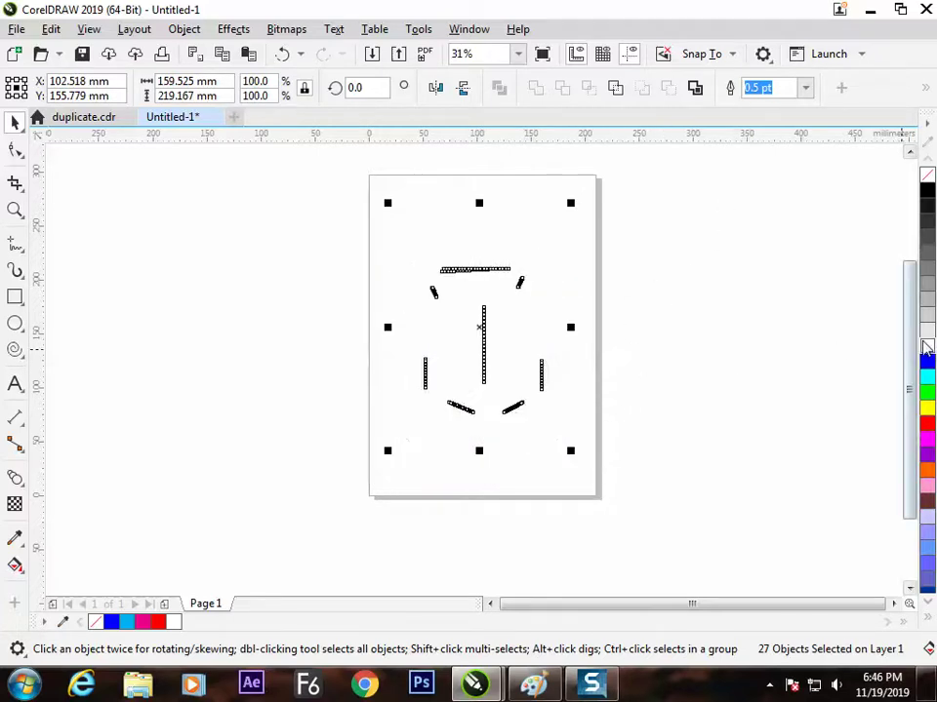
Draw a square about 301 mm wide over the page, fill it black and send it behind the artwork.
click(15, 298)
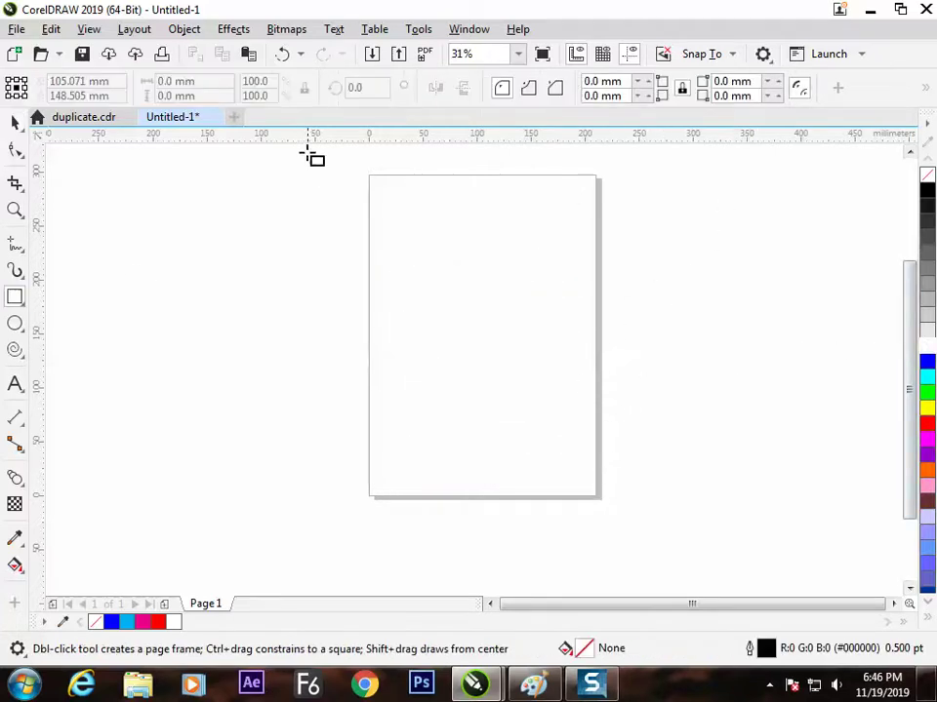
drag(310, 158, 636, 486)
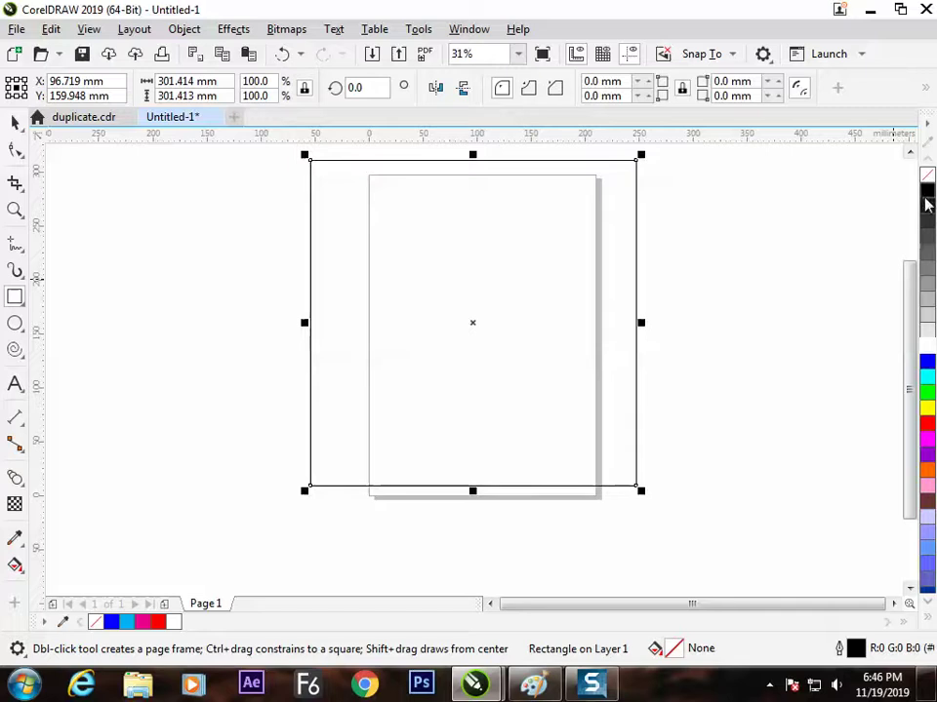
click(927, 193)
key(shift+Page_Down)
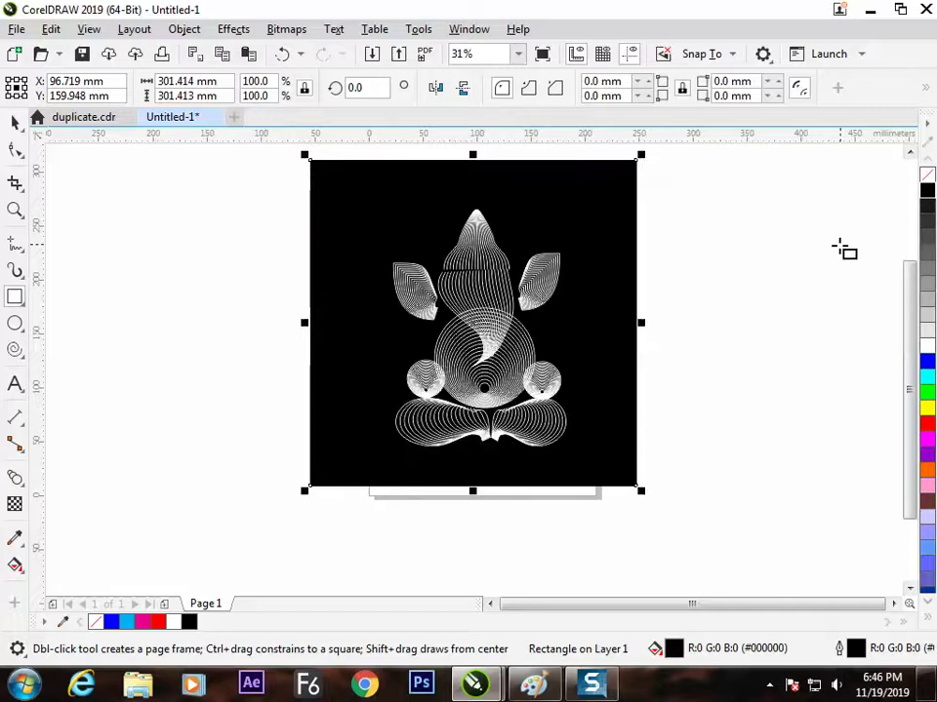
Examine the finished artwork up close and in full-screen preview.
click(15, 210)
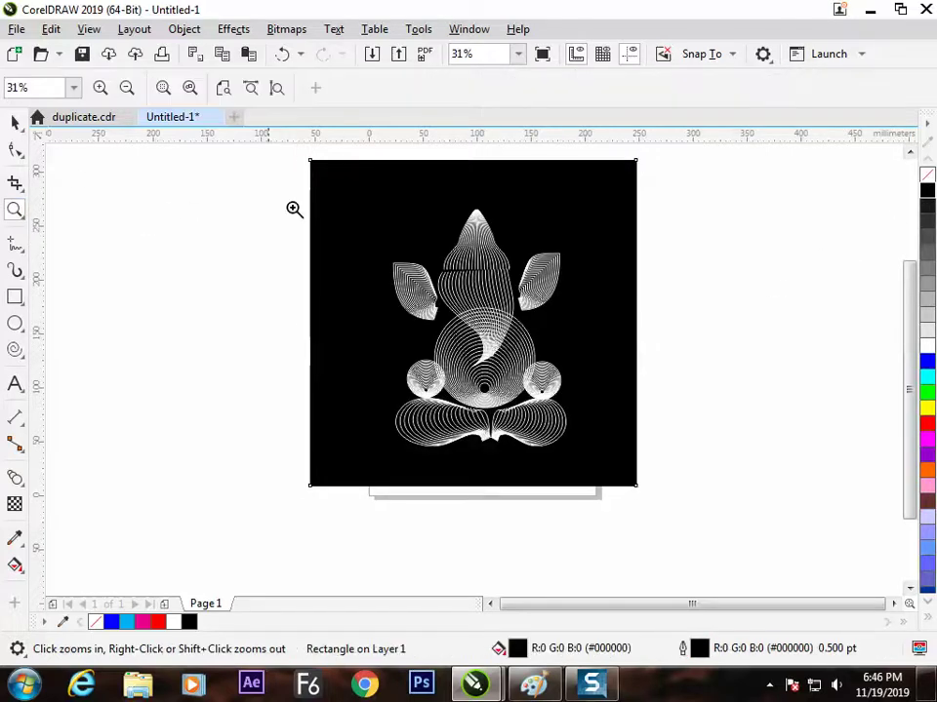
drag(364, 201, 581, 462)
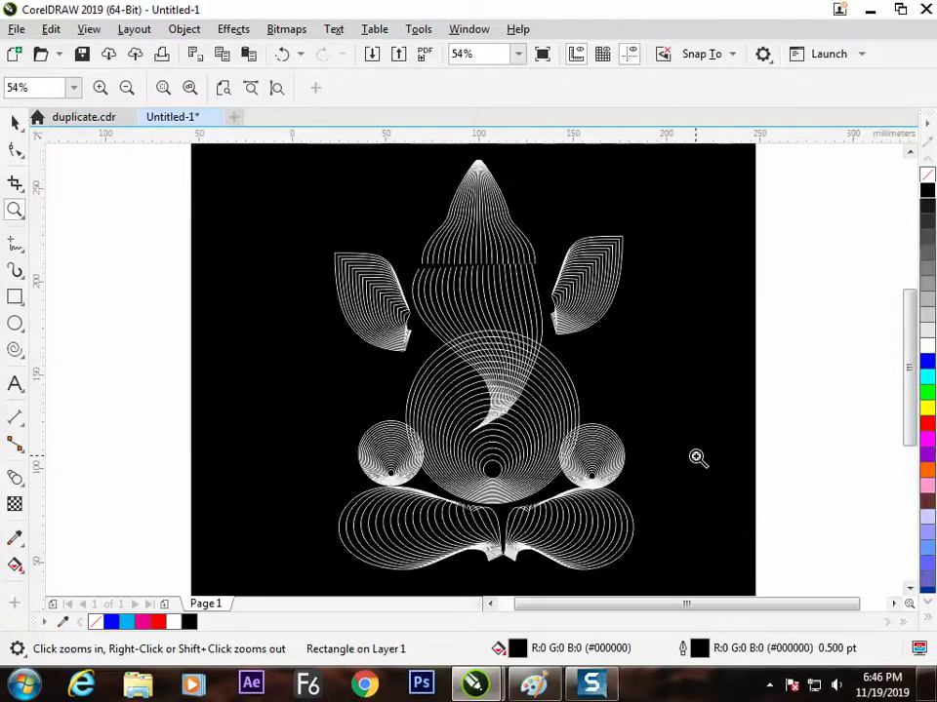
key(F9)
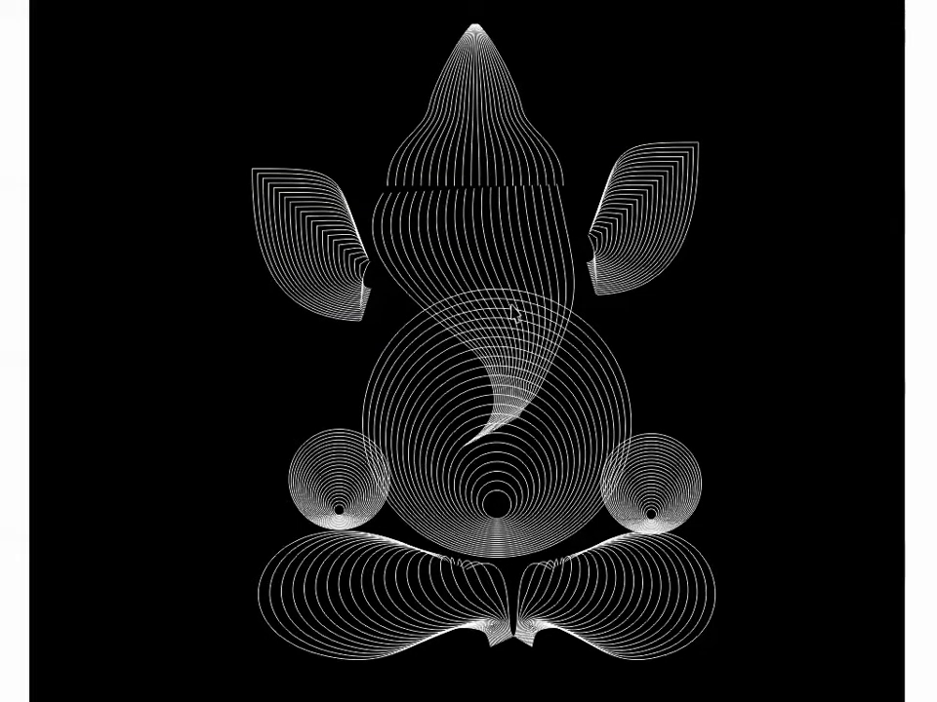
click(559, 452)
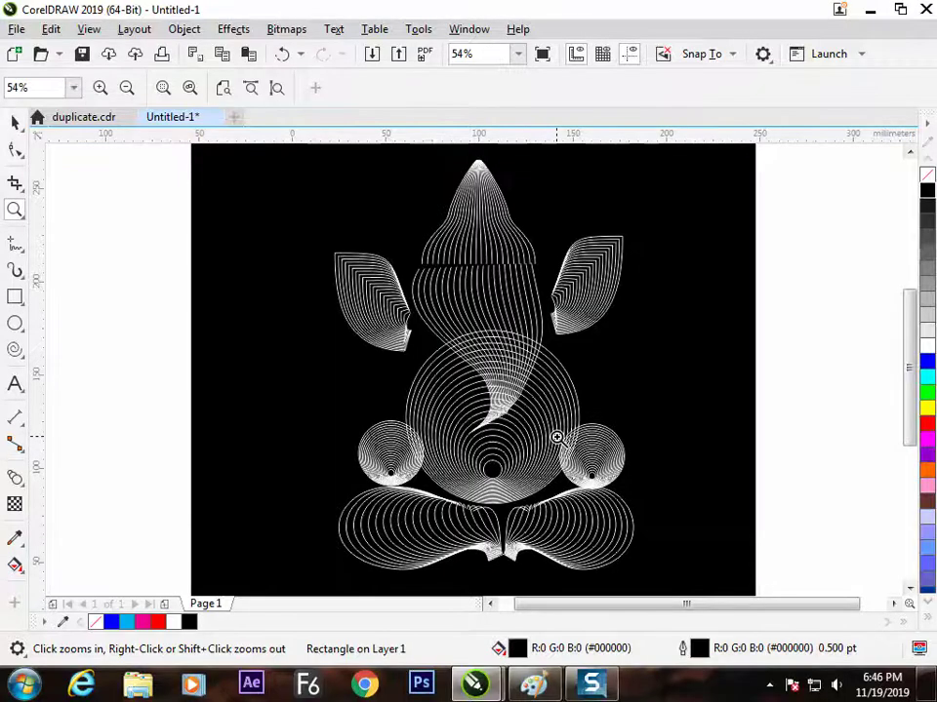
click(14, 122)
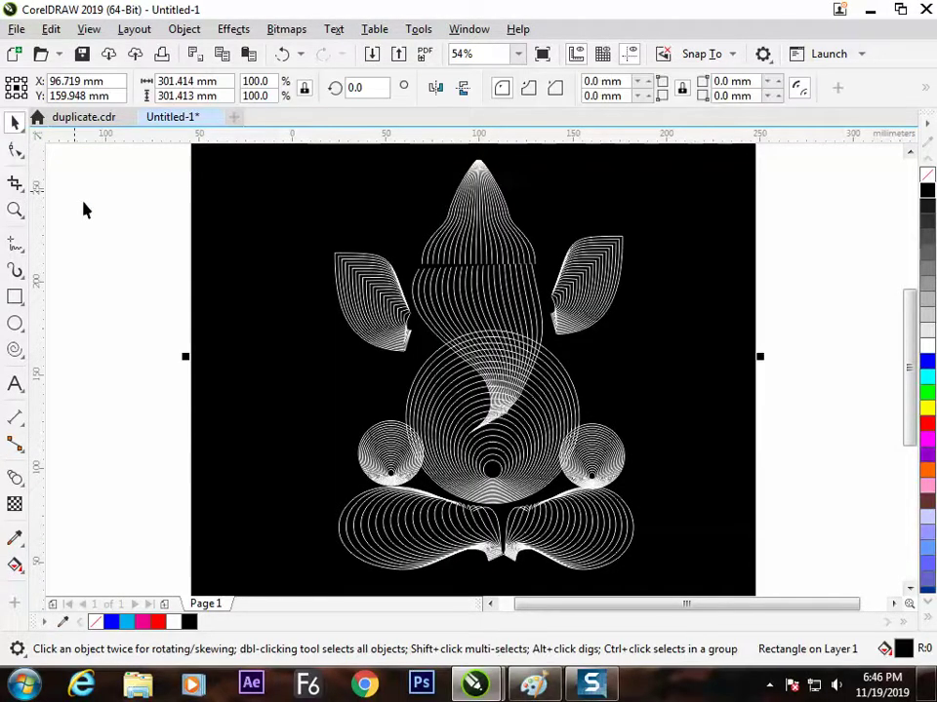
Change all outlines to black and delete the black background square.
click(430, 301)
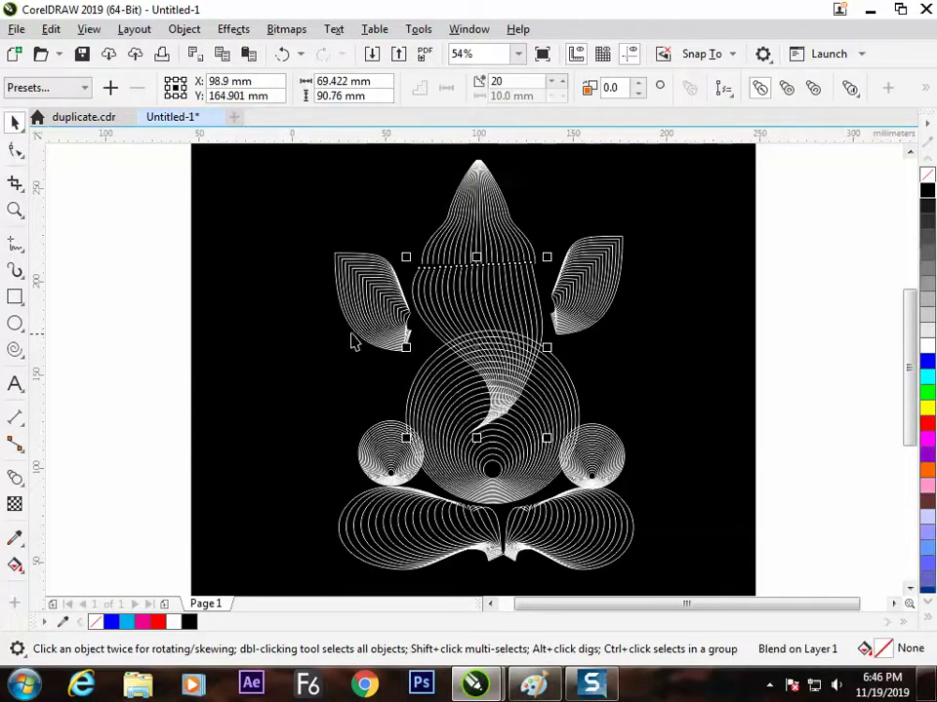
click(322, 322)
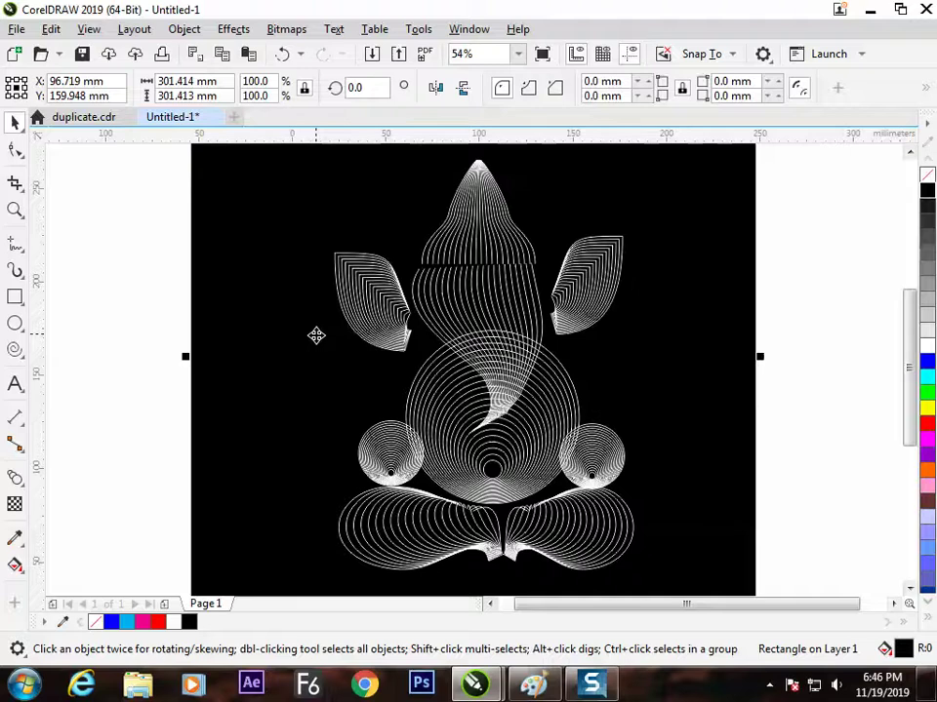
key(ctrl+a)
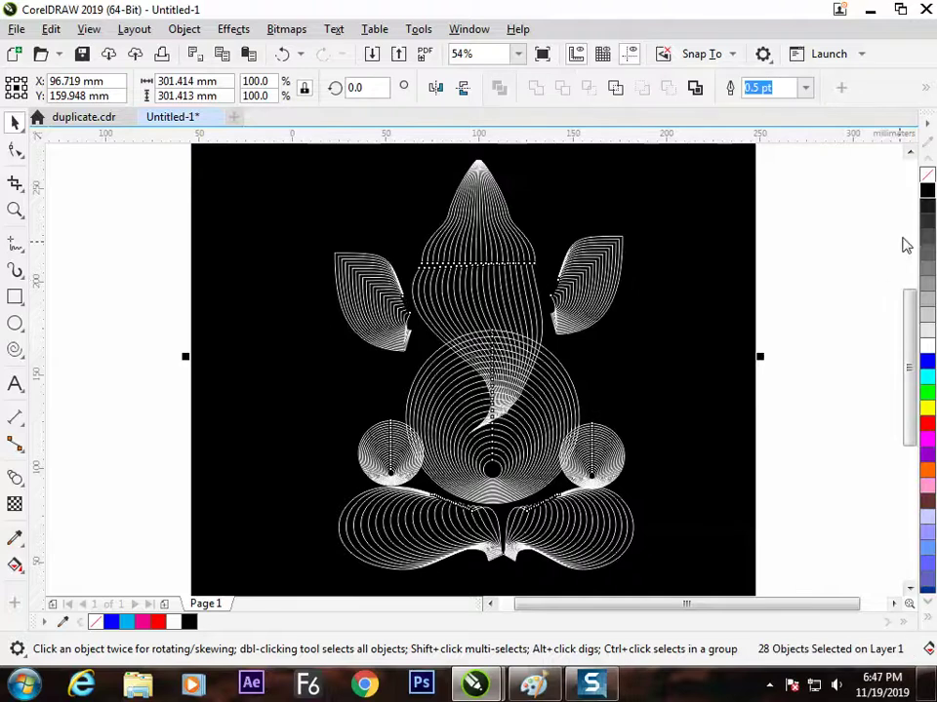
right_click(927, 190)
click(706, 245)
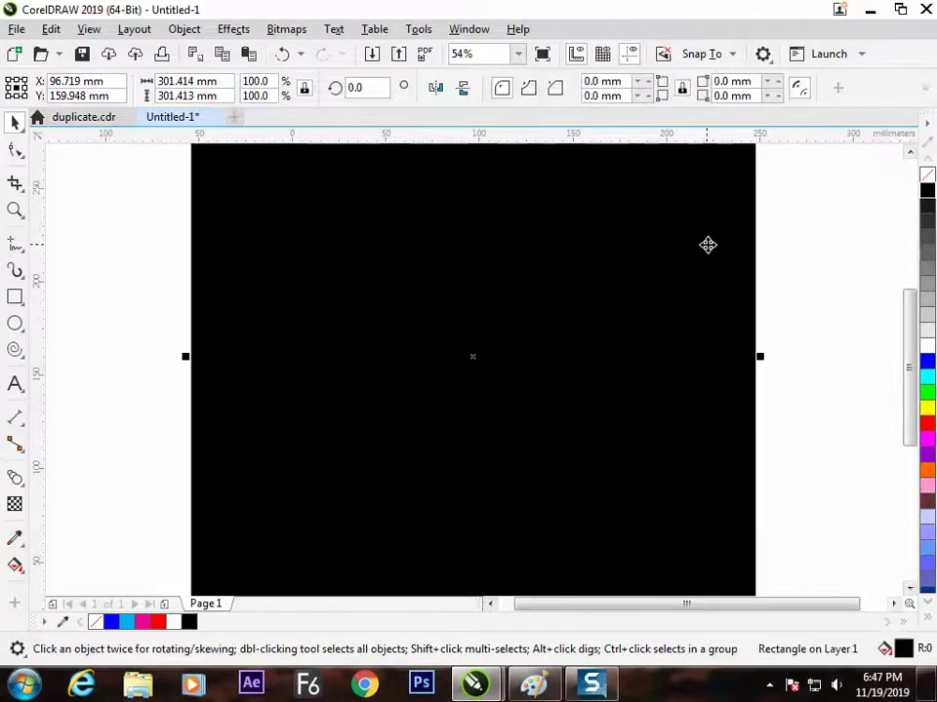
key(Delete)
Scale the whole Ganesha drawing to about 122 × 167 mm and move it slightly up and right on the page.
key(ctrl+a)
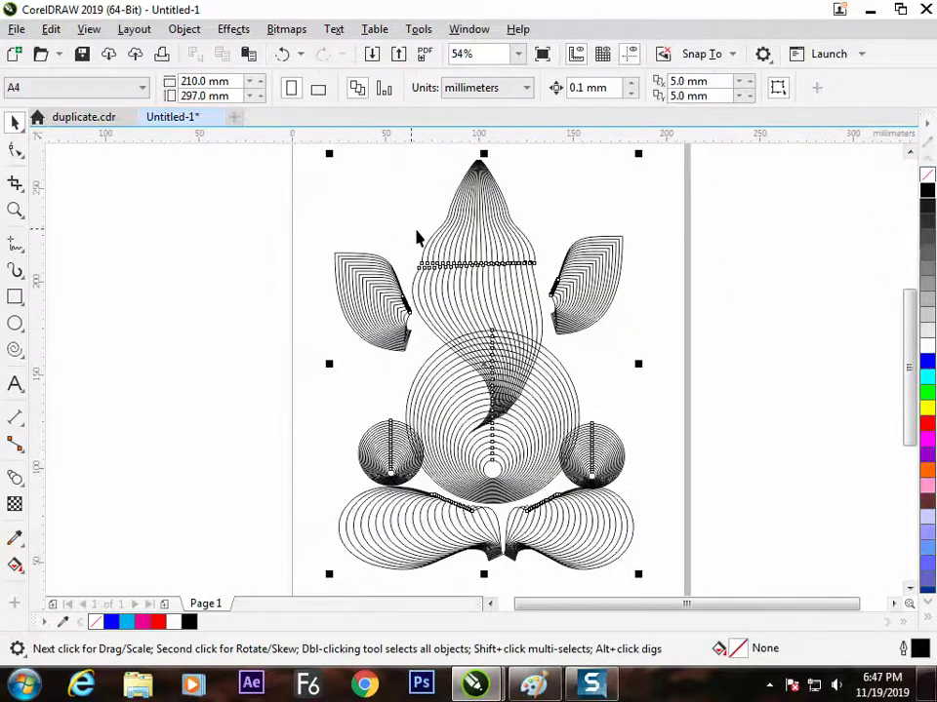
click(293, 181)
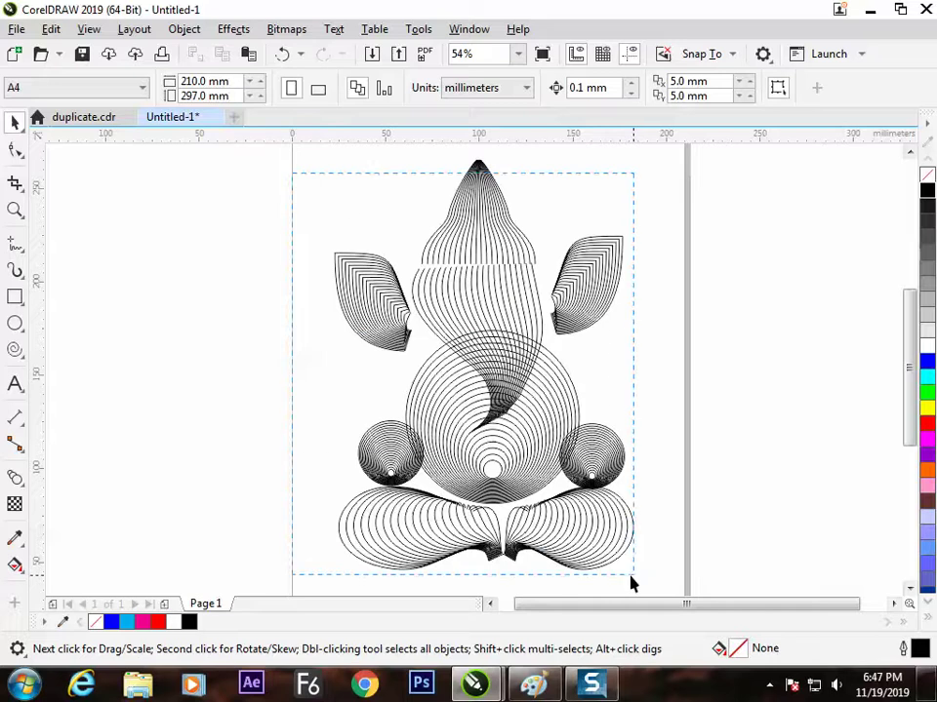
drag(631, 584, 327, 210)
click(328, 172)
key(ctrl+a)
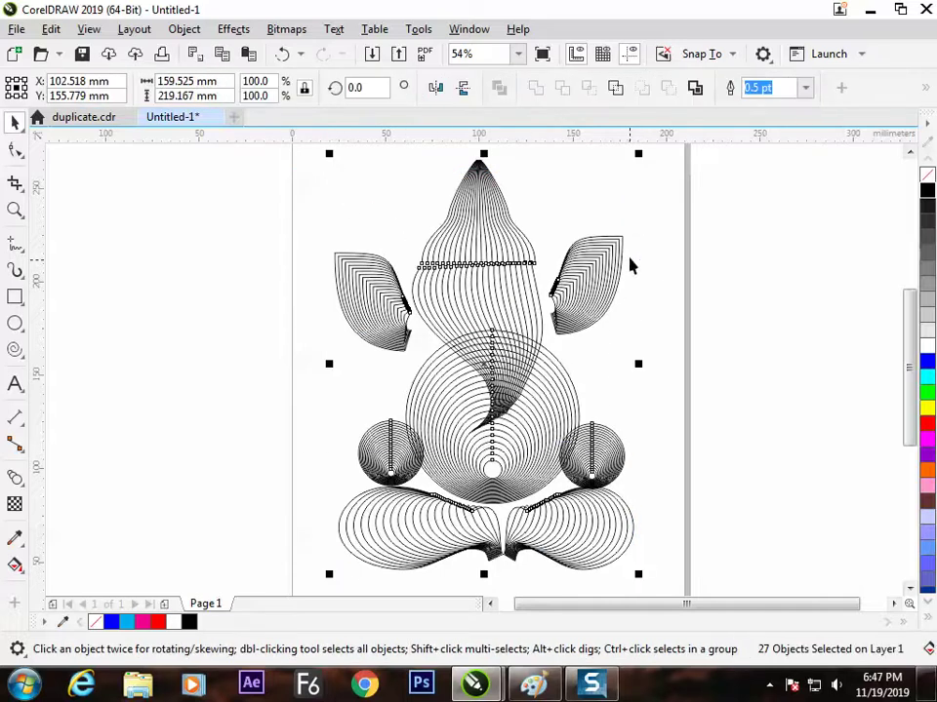
drag(640, 153, 602, 203)
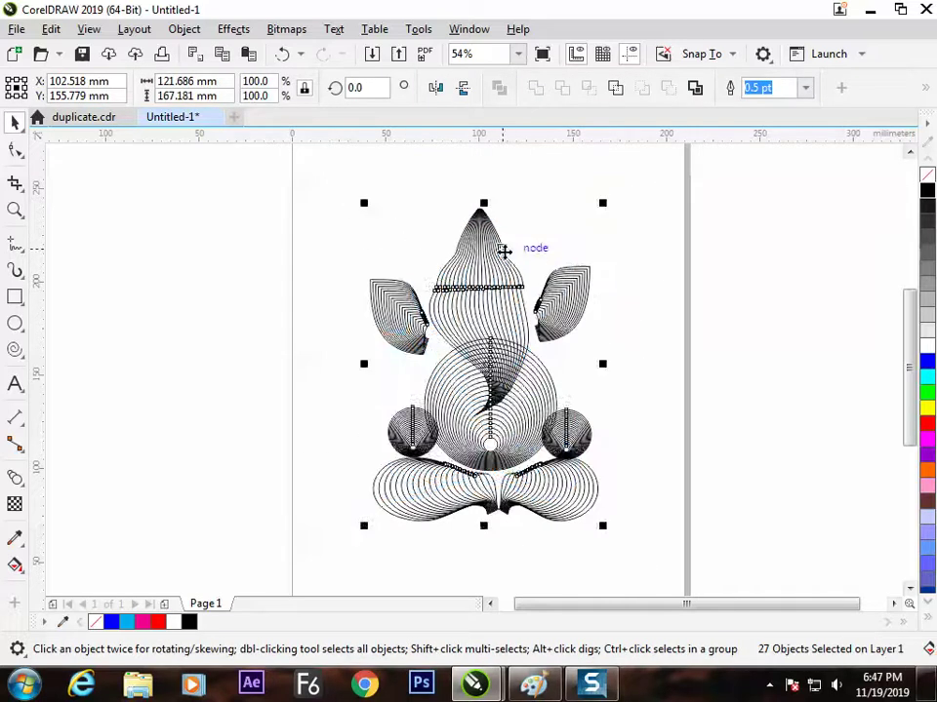
mouse_move(503, 251)
mouse_down()
mouse_move(485, 234)
mouse_move(494, 254)
mouse_move(520, 259)
mouse_up()
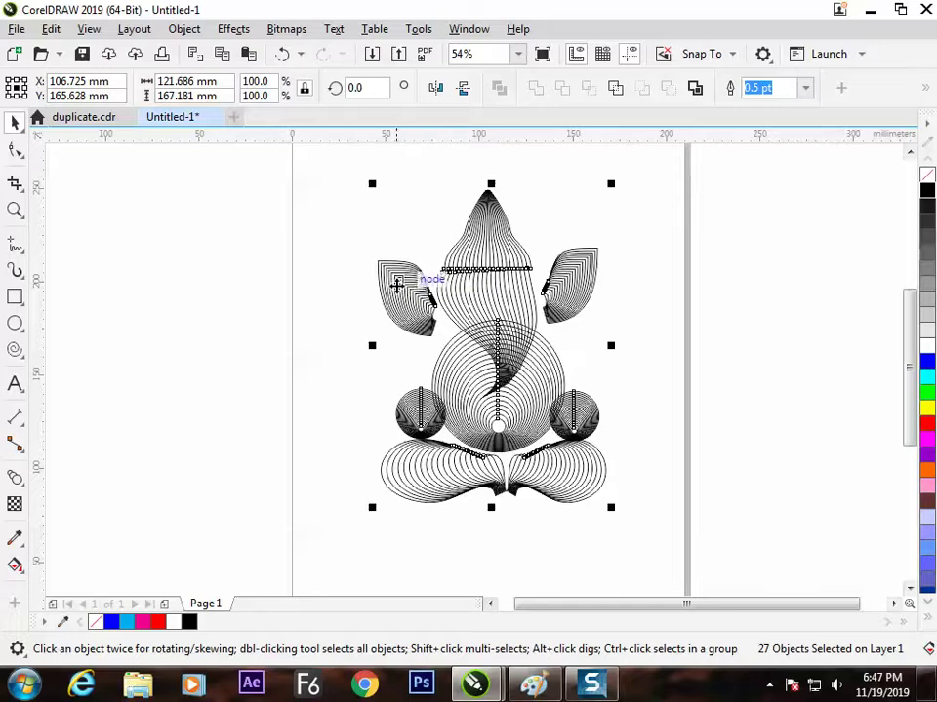
Draw a wavy half-pillar profile about 29 × 187 mm beside the page's left edge with the Pen tool.
click(27, 250)
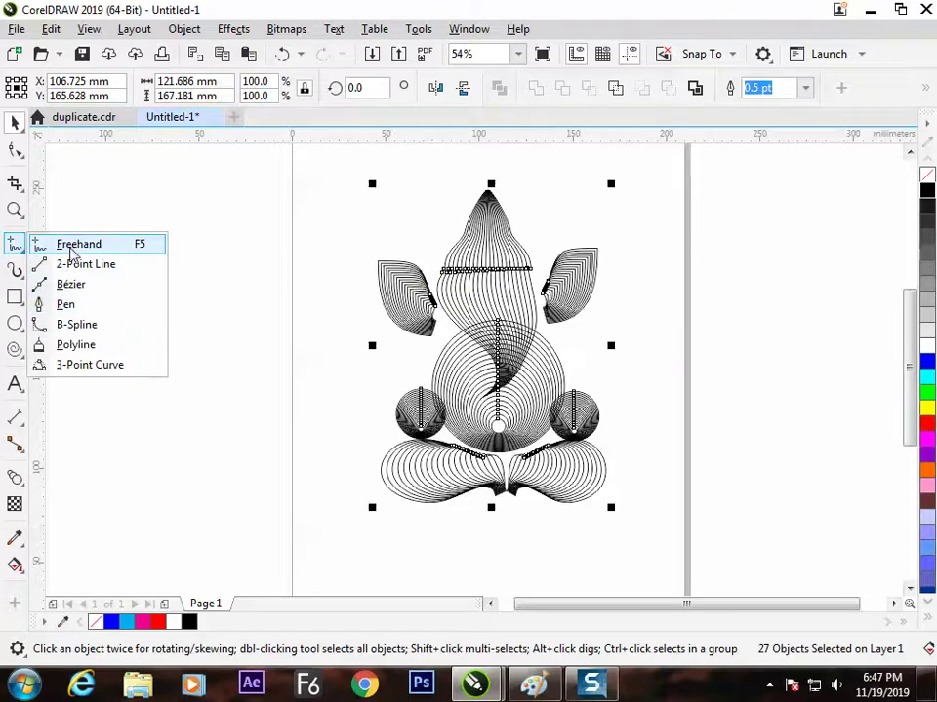
click(58, 305)
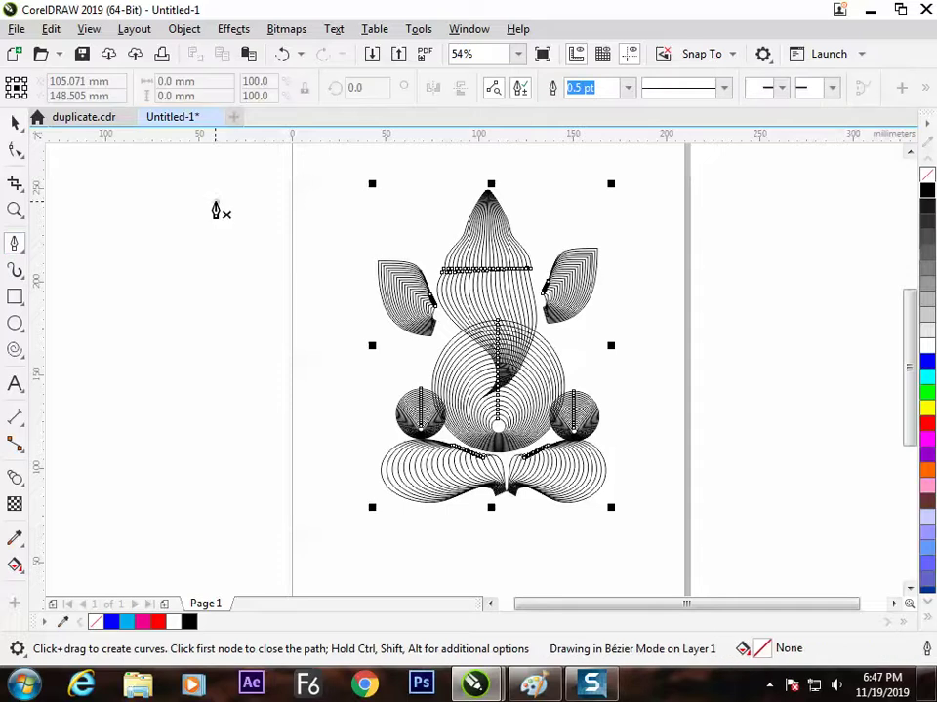
click(217, 202)
drag(185, 239, 193, 262)
double_click(187, 242)
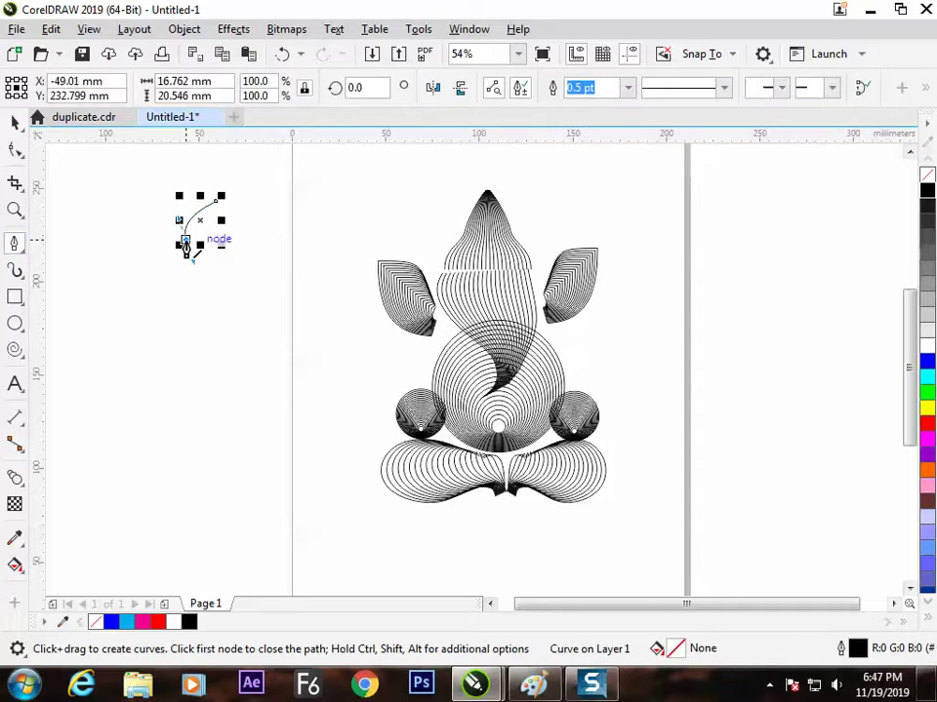
click(191, 255)
drag(196, 282, 190, 297)
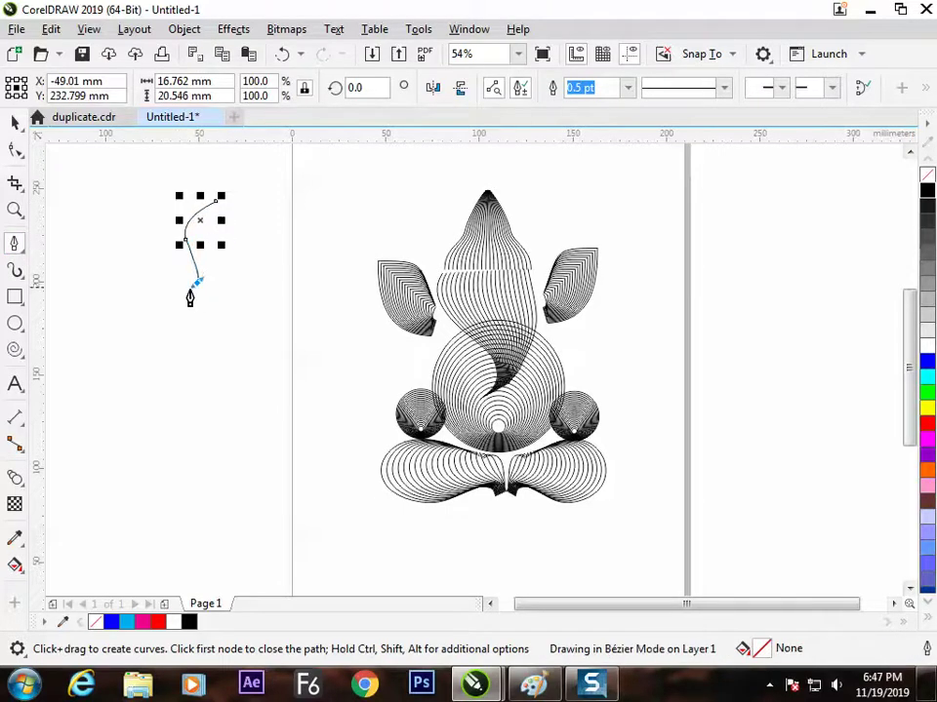
click(196, 282)
drag(165, 357, 180, 397)
click(165, 357)
drag(204, 465, 159, 536)
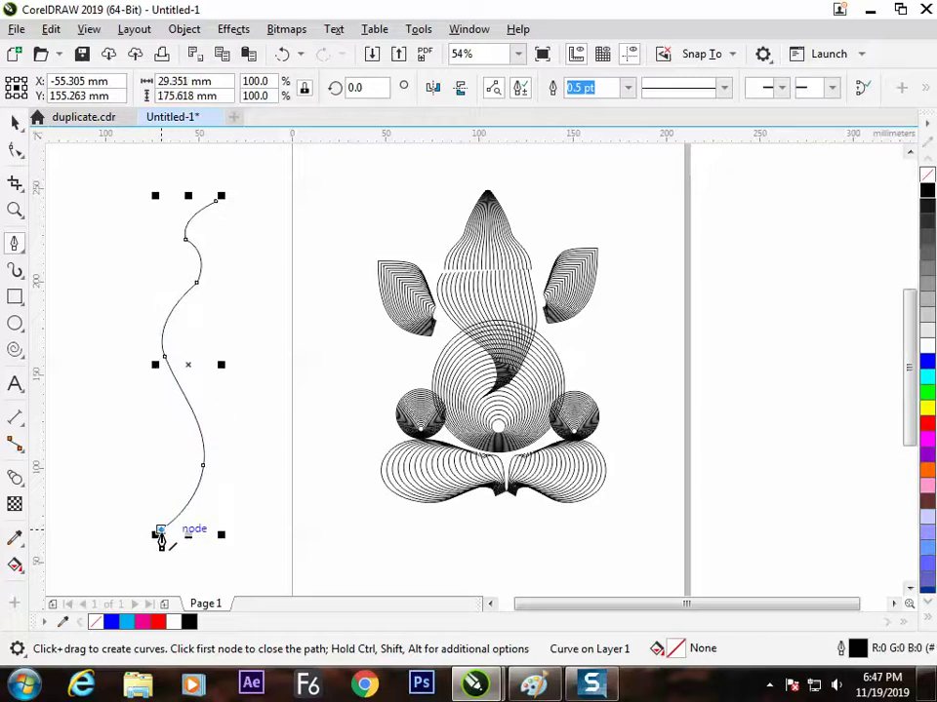
click(161, 550)
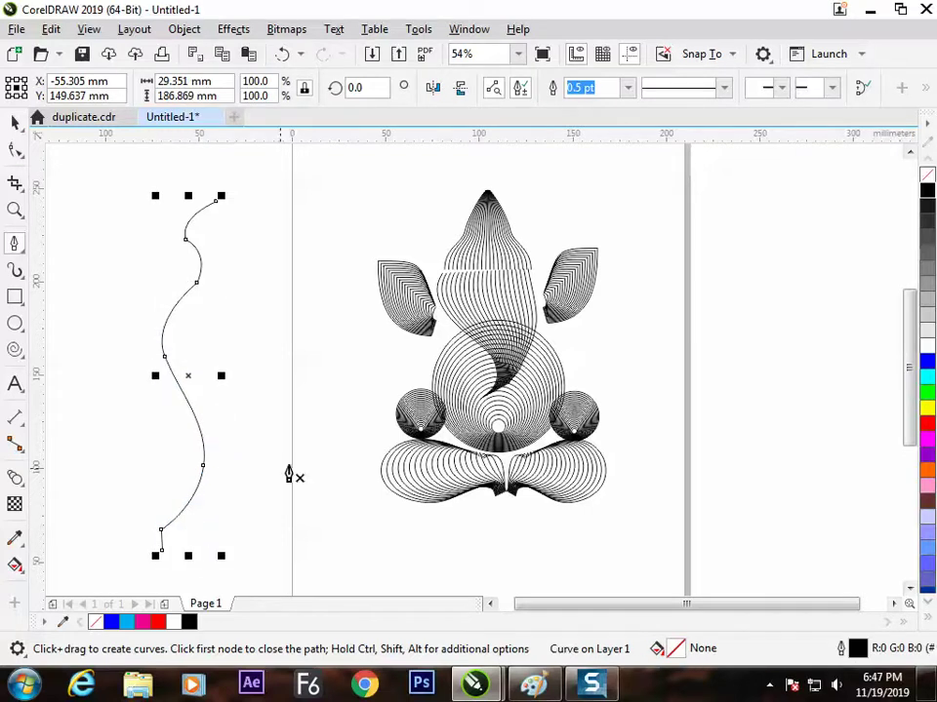
Mirror a copy of the profile horizontally about its right side and blend the two curves with 20 steps.
key(space)
drag(200, 265, 178, 252)
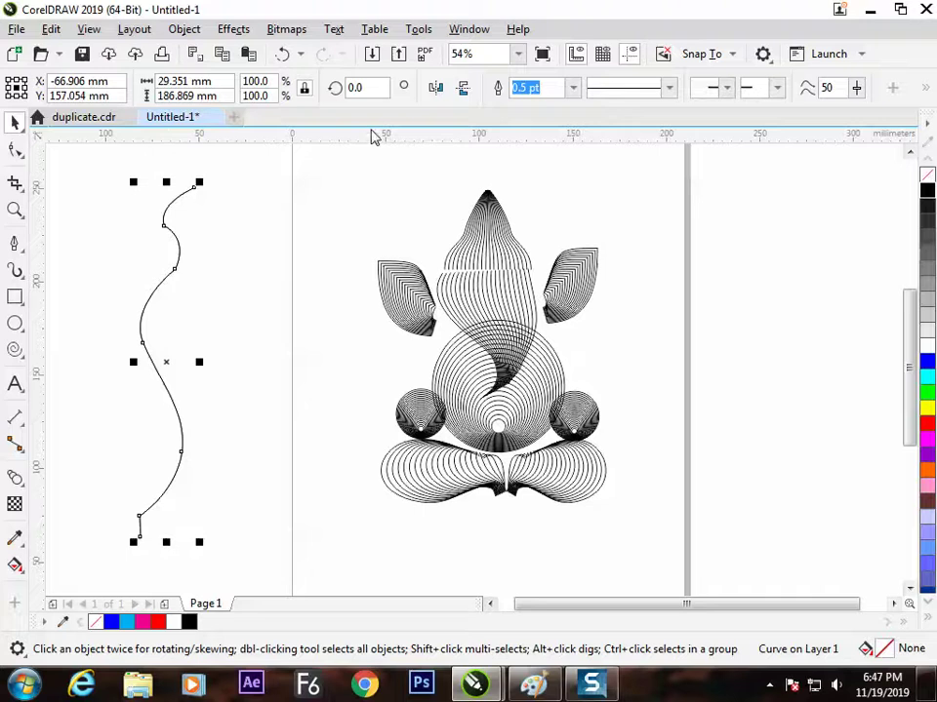
click(25, 88)
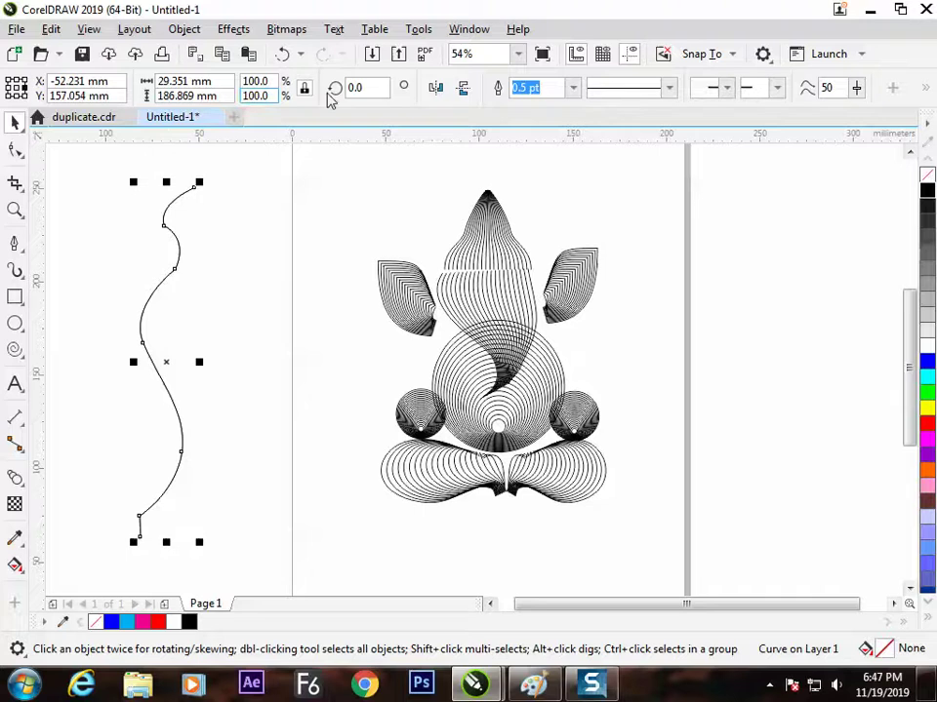
click(437, 89)
click(125, 250)
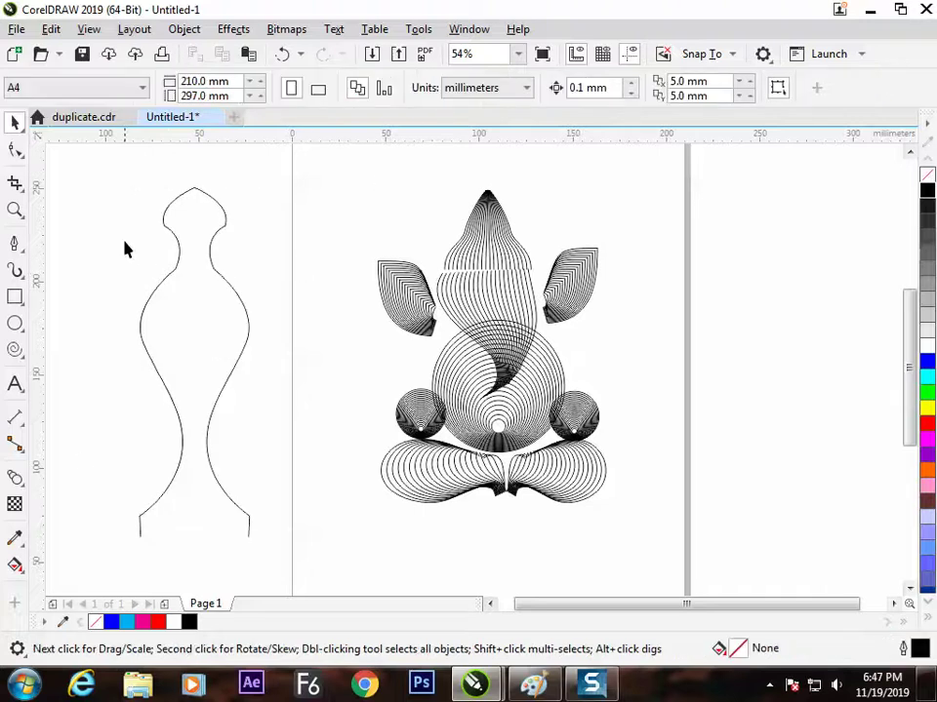
click(17, 477)
drag(166, 362, 258, 351)
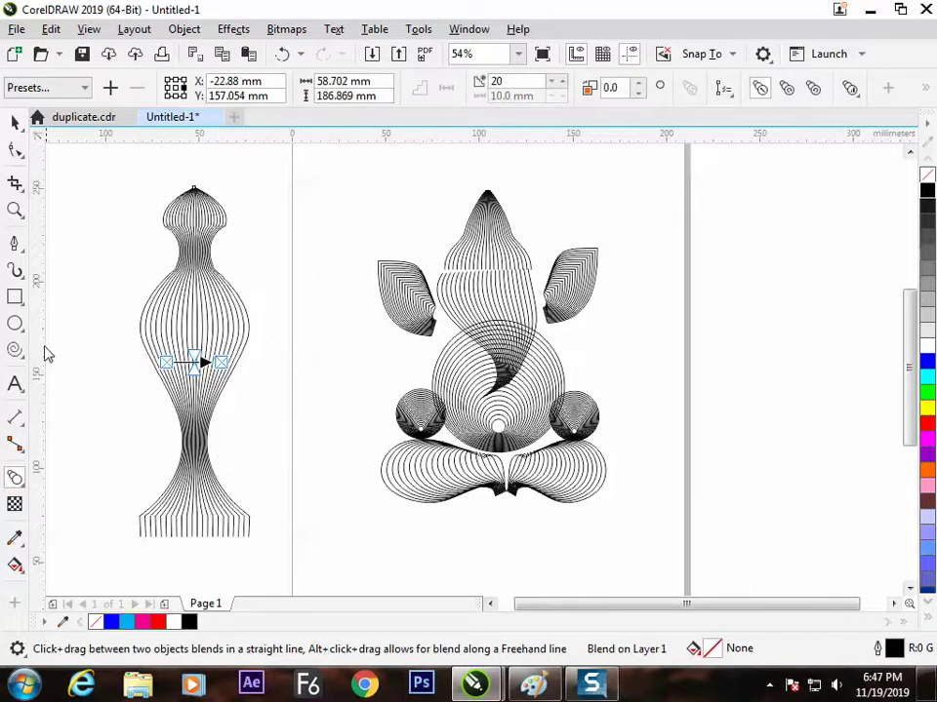
Shrink the blended pillar and place one copy on each side of the Ganesha.
click(15, 121)
click(123, 216)
drag(209, 316, 309, 312)
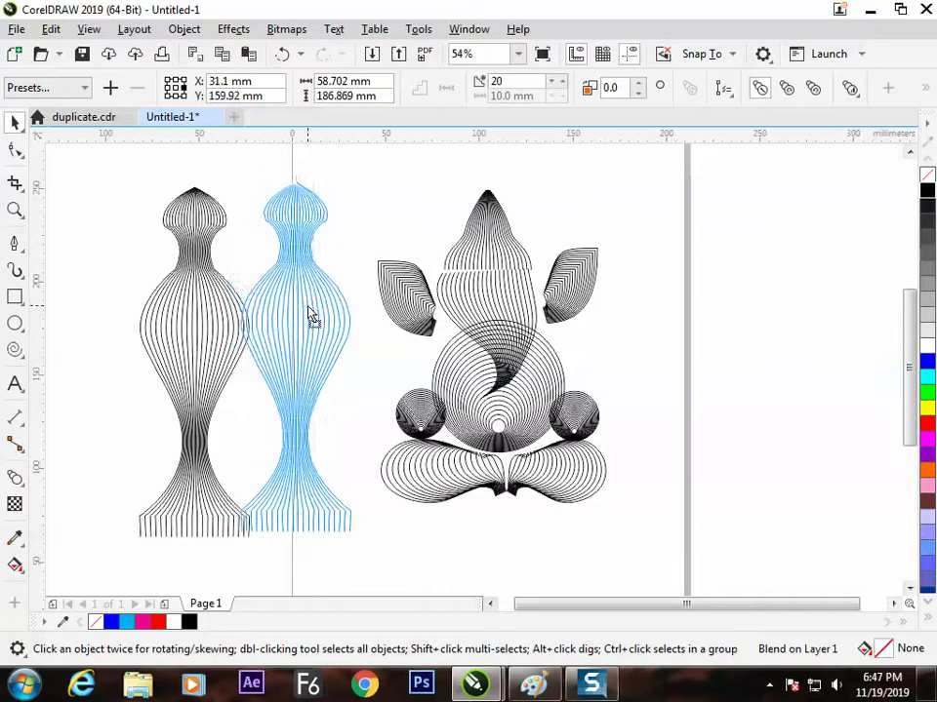
drag(356, 177, 656, 306)
click(746, 299)
Scale the whole composition down to about 143 mm high and move the right pillar slightly closer to the Ganesha.
key(ctrl+a)
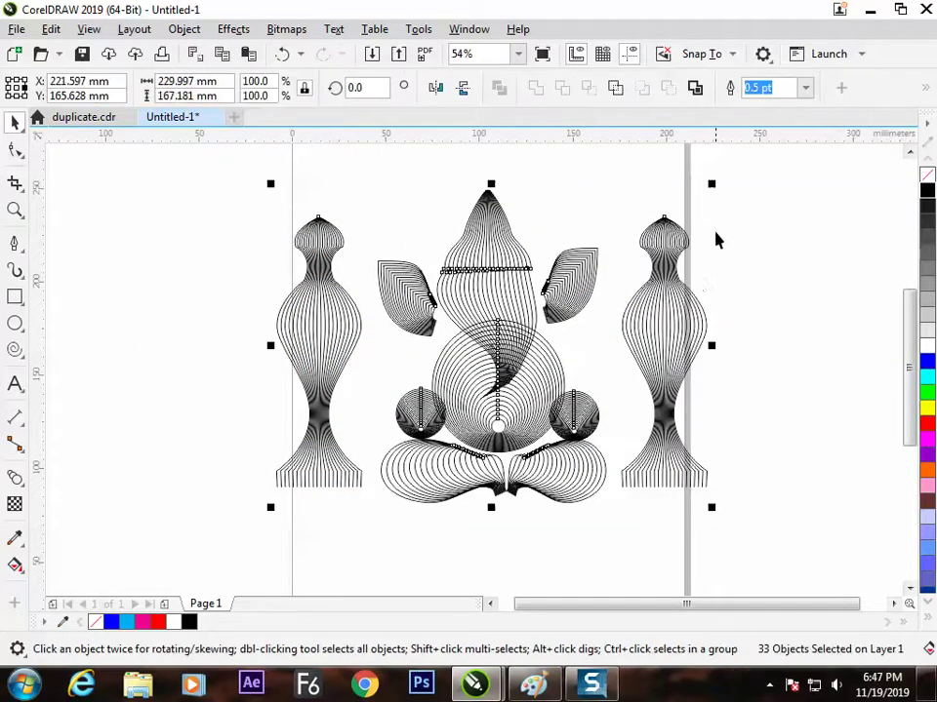
drag(713, 187, 684, 206)
click(659, 324)
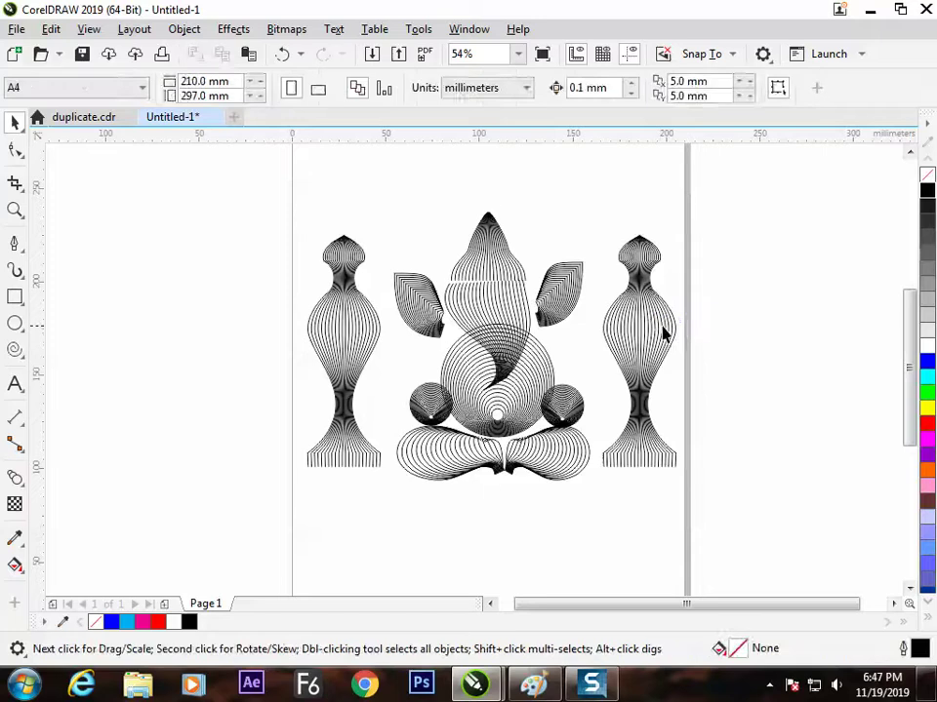
drag(663, 327, 648, 330)
click(749, 322)
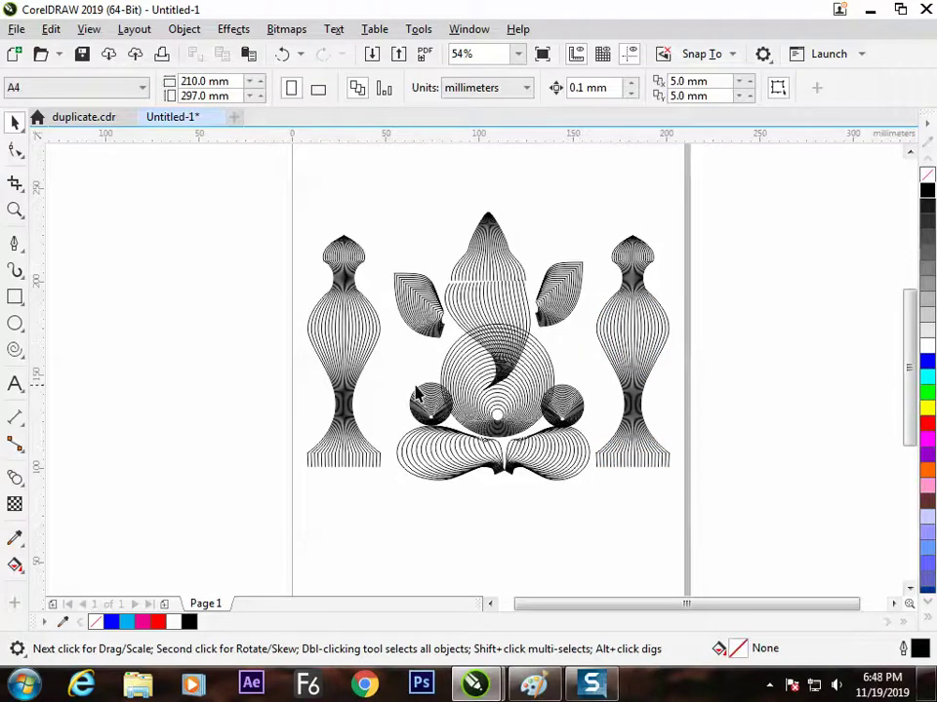
mouse_move(236, 190)
mouse_down()
mouse_move(692, 424)
mouse_move(695, 493)
mouse_up()
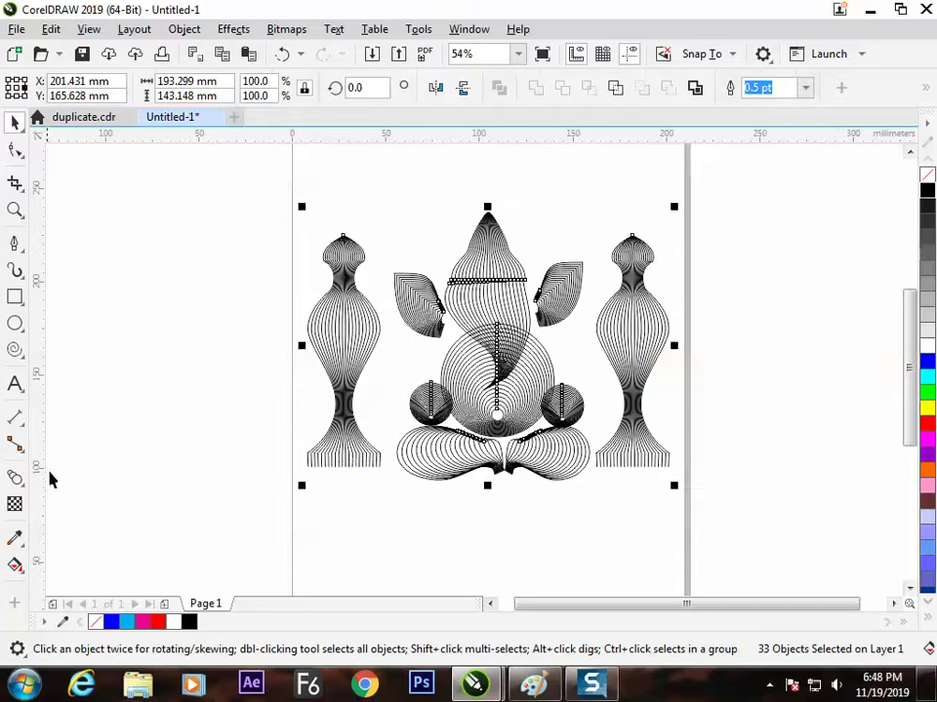
click(20, 481)
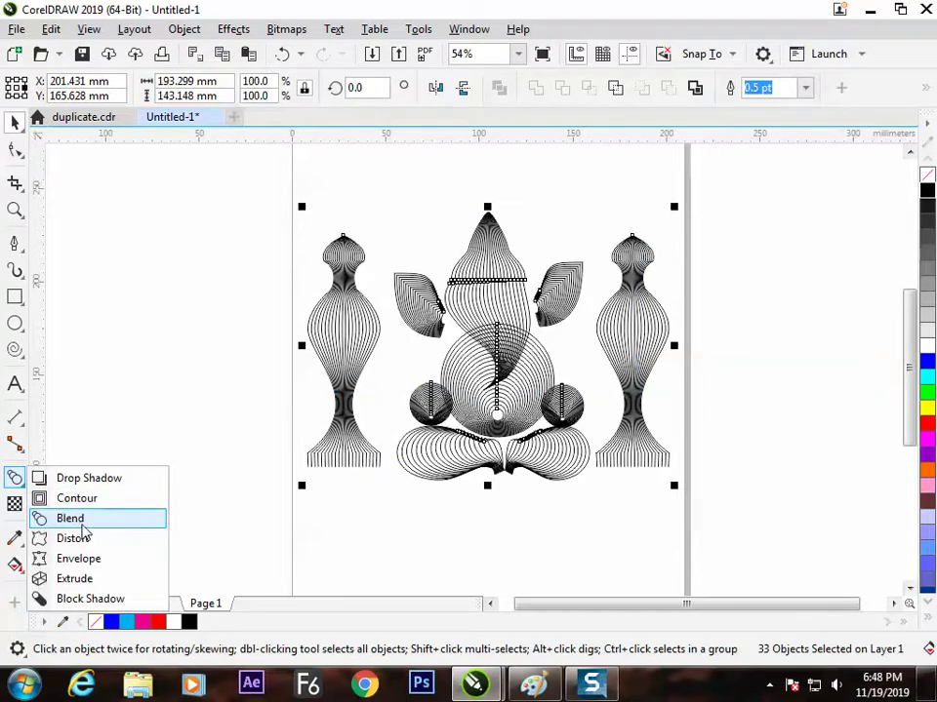
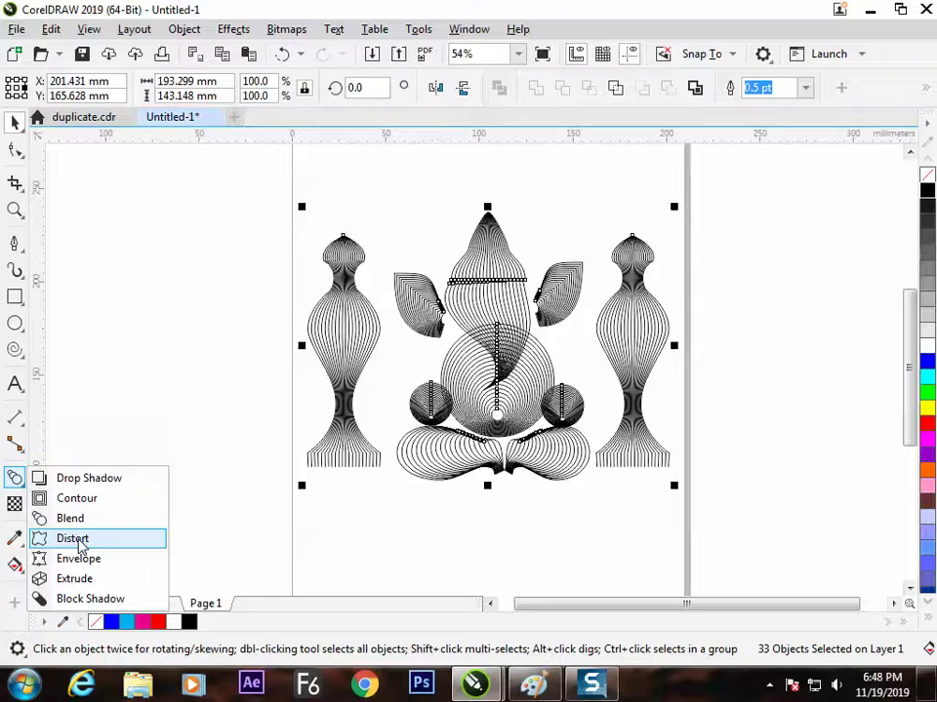
click(82, 543)
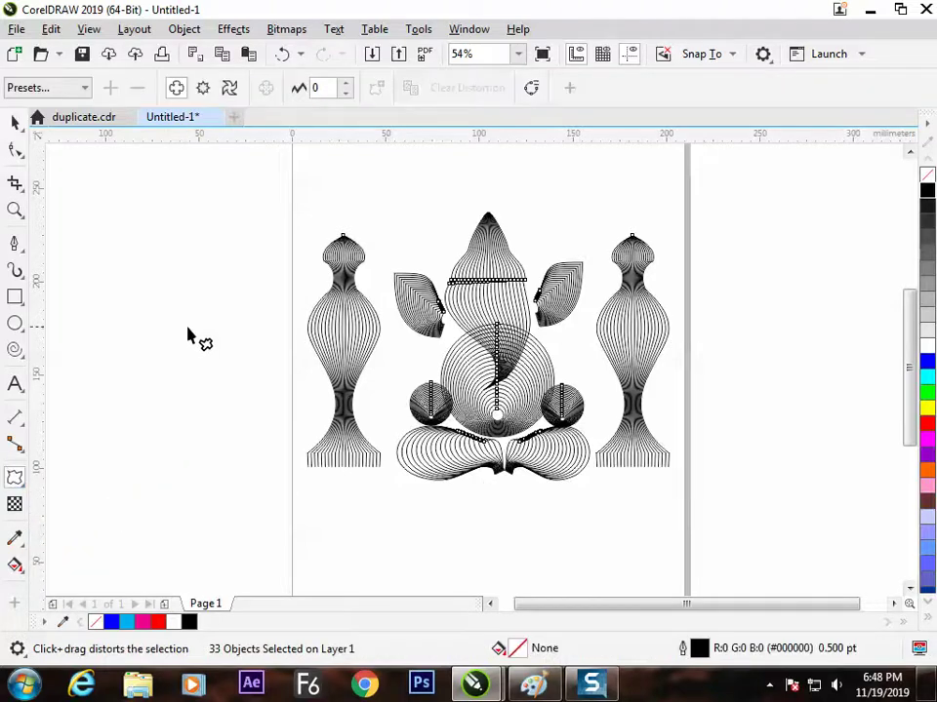
Create a new document, draw an ellipse about 114 × 112.5 mm on the page and activate the Distort tool.
key(ctrl+n)
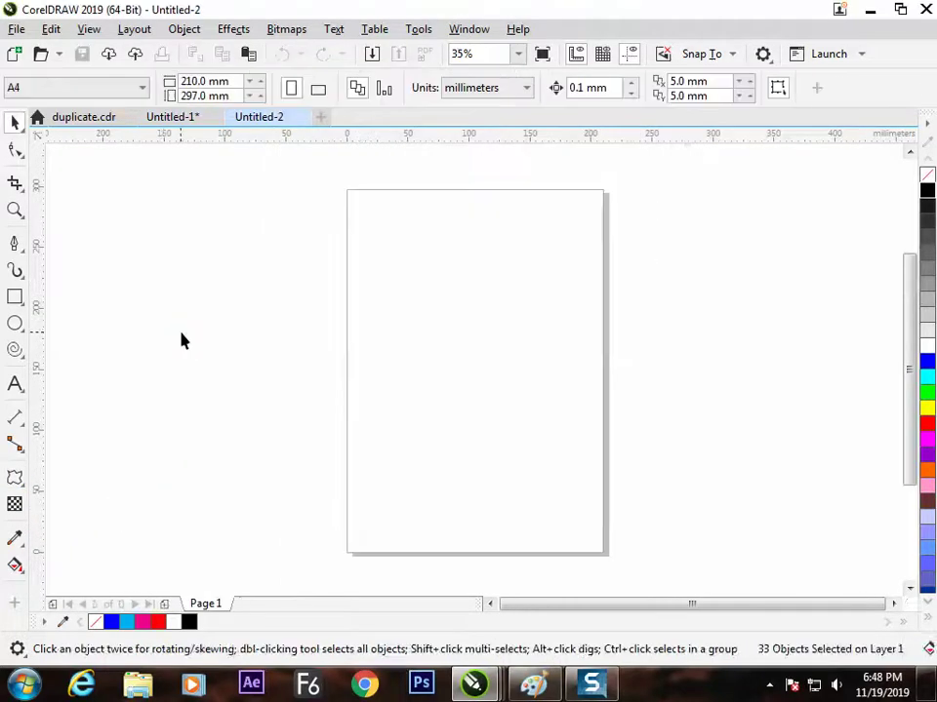
click(16, 323)
drag(350, 254, 497, 402)
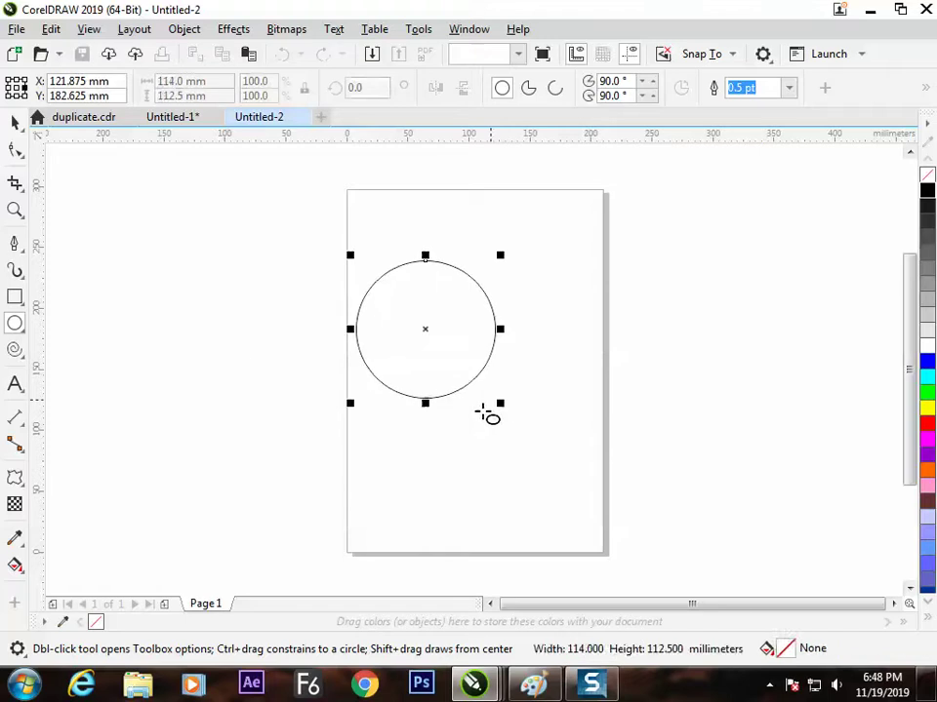
click(28, 474)
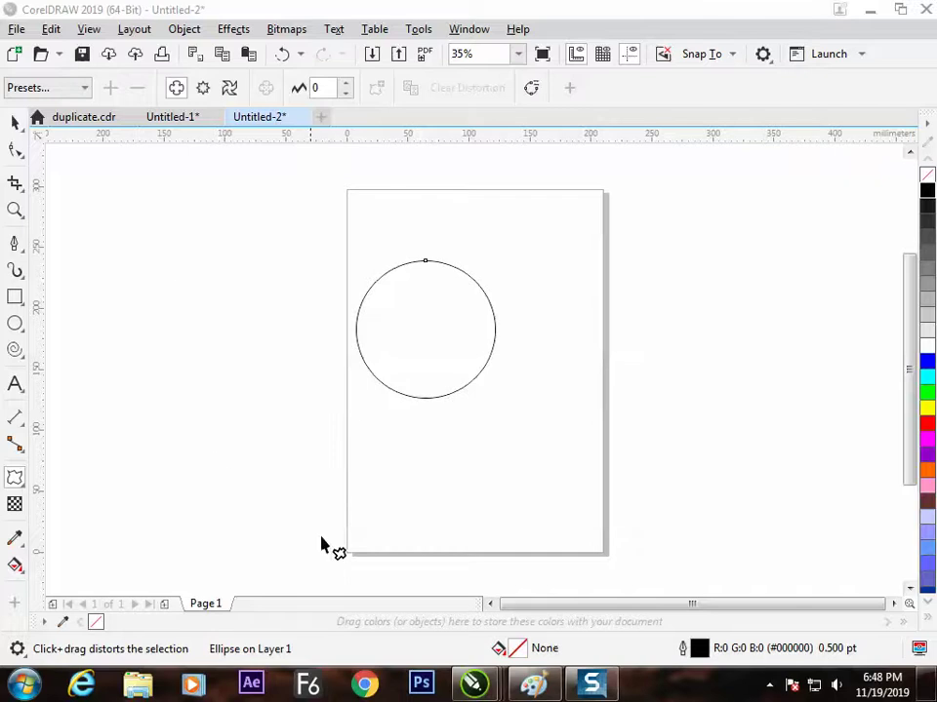
Switch to Paint and handwrite the heading "Distort" in an empty area beside the Blend notes.
click(544, 690)
mouse_move(292, 633)
mouse_down()
mouse_move(392, 625)
mouse_move(425, 632)
mouse_up()
drag(486, 211, 504, 244)
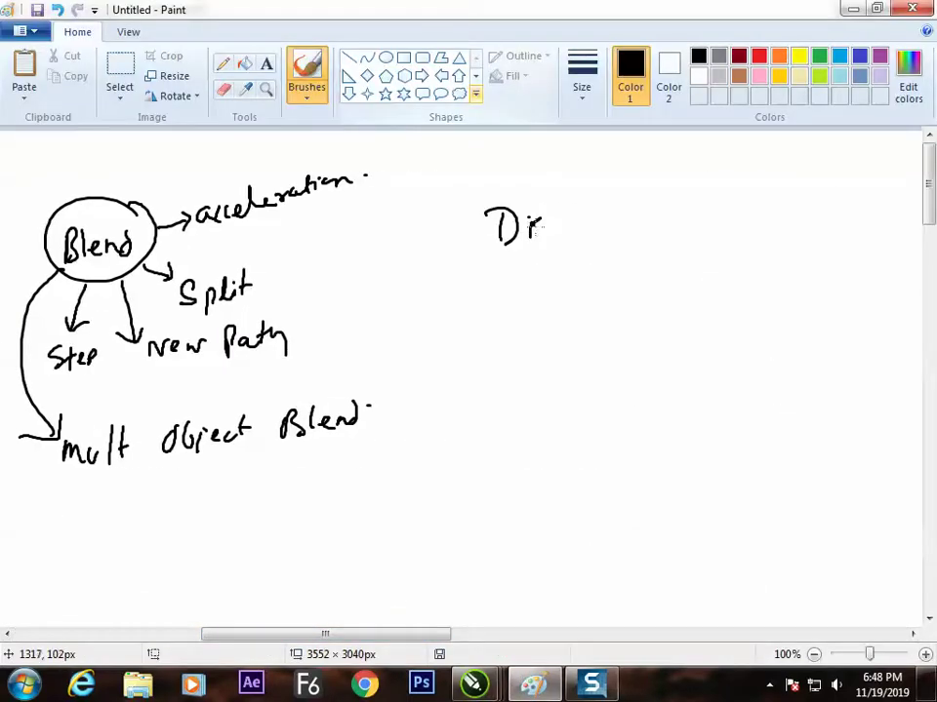
drag(575, 220, 597, 217)
mouse_move(605, 198)
mouse_down()
mouse_move(463, 239)
mouse_move(606, 205)
mouse_up()
Draw three lines branching from the Distort heading and label them "Push & Pull", "Zipper" and "Twister".
drag(534, 269, 658, 253)
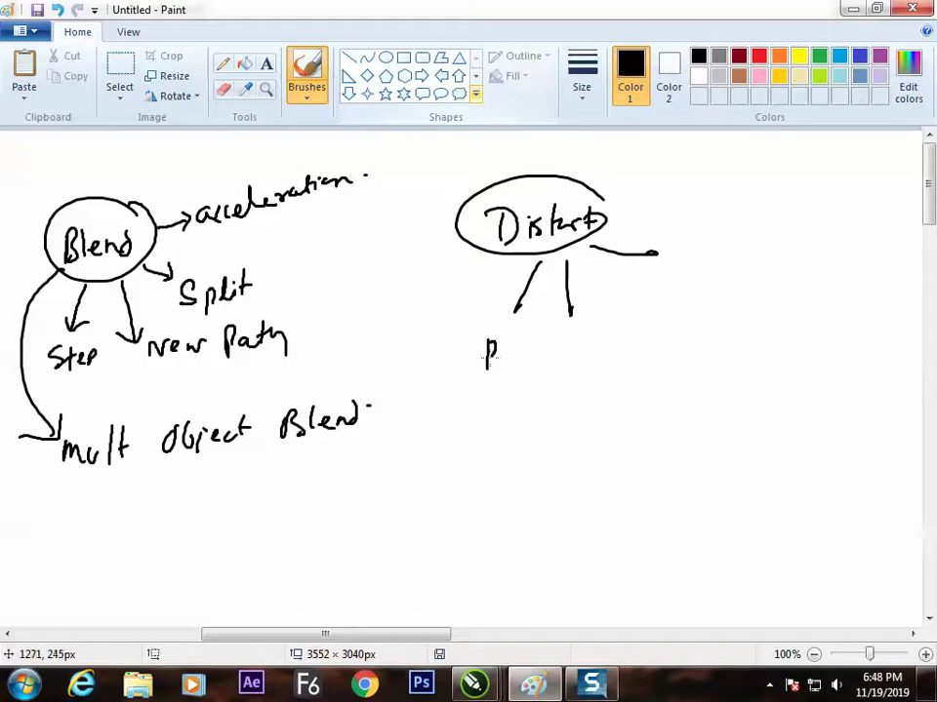
mouse_move(505, 386)
mouse_down()
mouse_move(497, 416)
mouse_move(532, 439)
mouse_up()
mouse_move(584, 338)
mouse_down()
mouse_move(600, 360)
mouse_move(630, 353)
mouse_move(647, 336)
mouse_up()
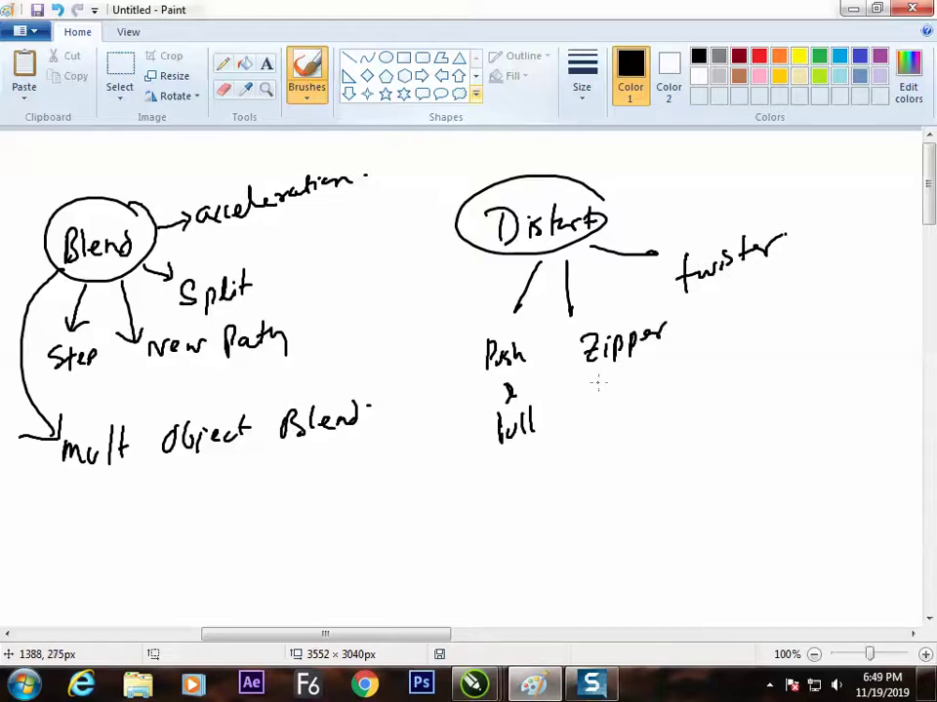
Switch back to CorelDRAW and apply a push-and-pull distortion of amplitude 15 to the ellipse, centred beyond the page's right edge.
key(alt+Tab)
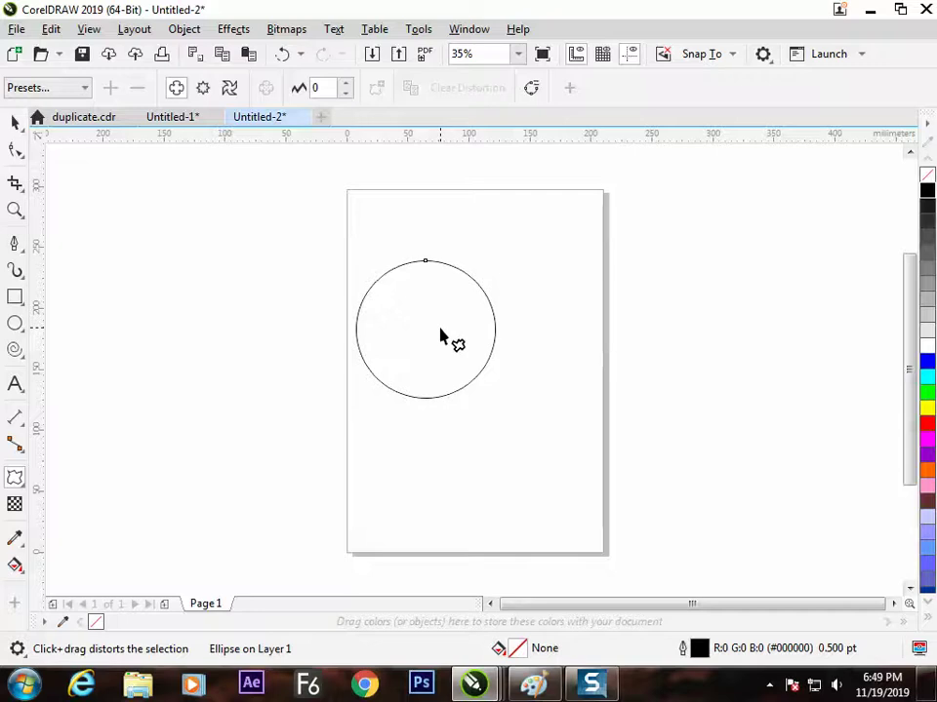
mouse_move(442, 331)
mouse_down()
mouse_move(427, 337)
mouse_move(514, 331)
mouse_move(437, 337)
mouse_move(479, 333)
mouse_move(454, 326)
mouse_up()
key(ctrl+z)
mouse_move(703, 332)
mouse_down()
mouse_move(688, 334)
mouse_move(721, 334)
mouse_up()
mouse_move(708, 336)
mouse_down()
mouse_move(697, 335)
mouse_move(711, 340)
mouse_move(710, 329)
mouse_up()
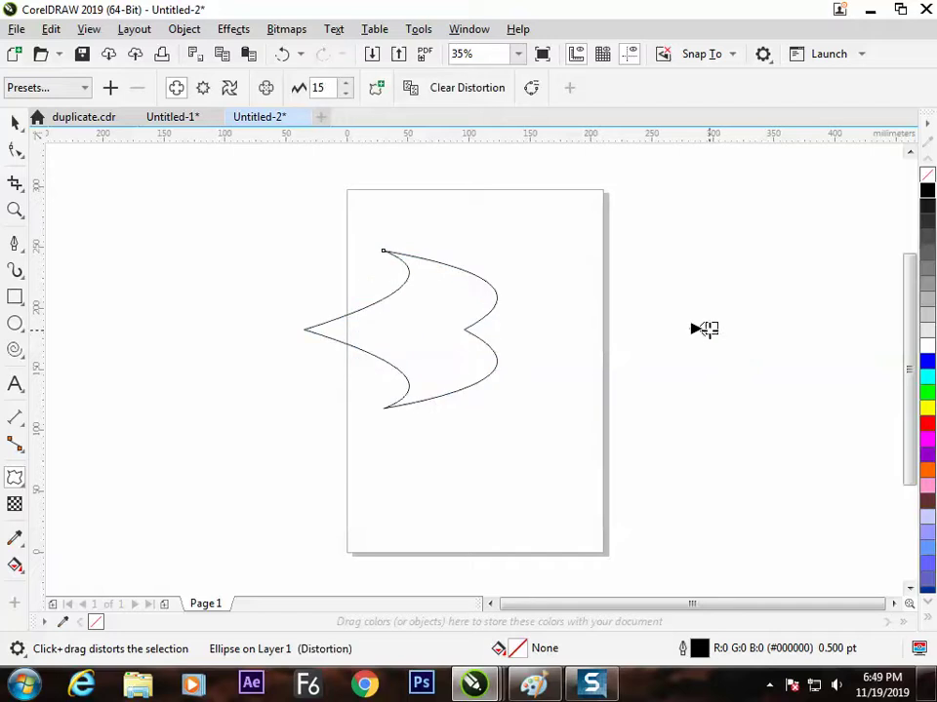
Undo the off-page distortion, then try push-and-pull distortions of the circle from its centre with amplitude 90 and from beside the page, undoing each.
key(ctrl+z)
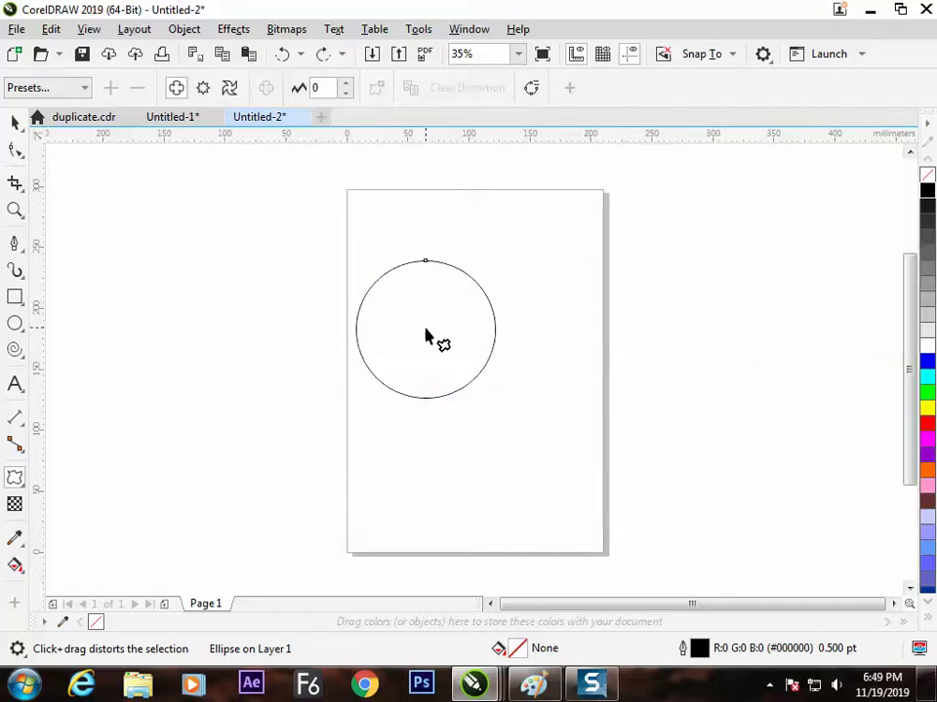
drag(435, 332, 468, 330)
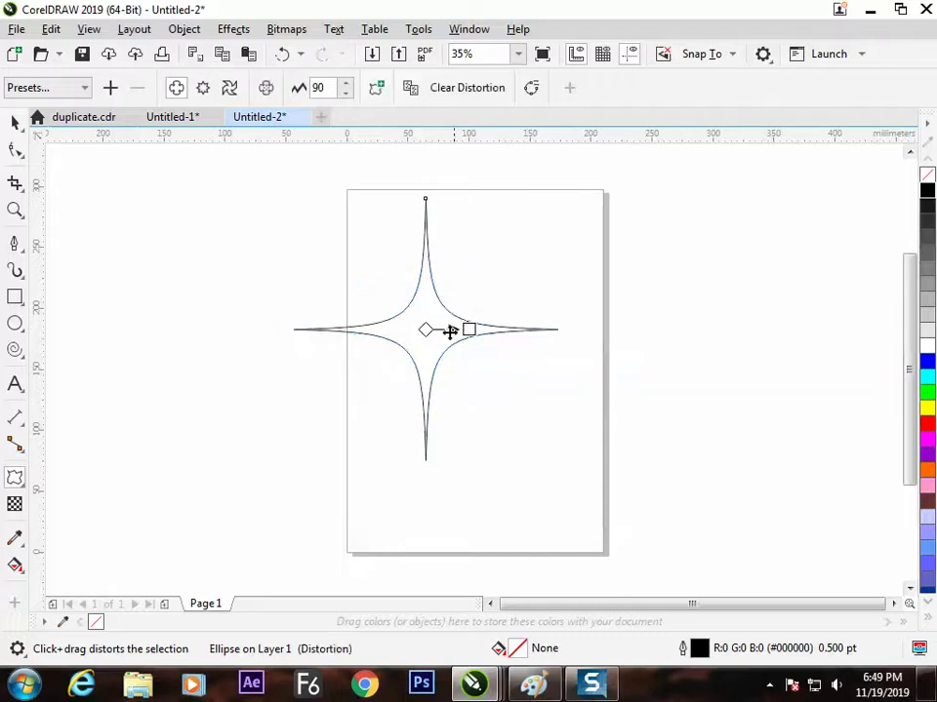
key(ctrl+z)
drag(257, 380, 282, 390)
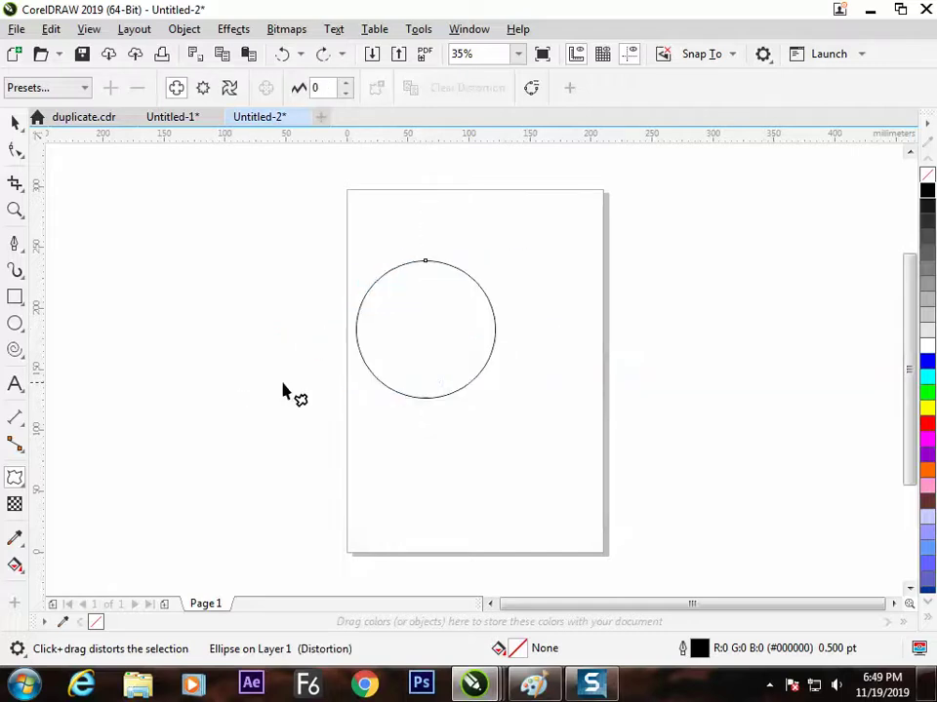
key(ctrl+z)
Try short push-and-pull distortions from several points inside the circle and from beyond the page edge, undoing each one.
drag(434, 340, 456, 342)
key(ctrl+z)
drag(467, 276, 482, 275)
key(ctrl+z)
drag(429, 328, 453, 329)
key(ctrl+z)
drag(687, 359, 715, 359)
key(ctrl+z)
Distort the circle into a four-pointed star with a centred push-and-pull of amplitude 61 and select it with the Pick tool.
mouse_move(454, 326)
mouse_down()
mouse_move(435, 326)
mouse_move(456, 344)
mouse_up()
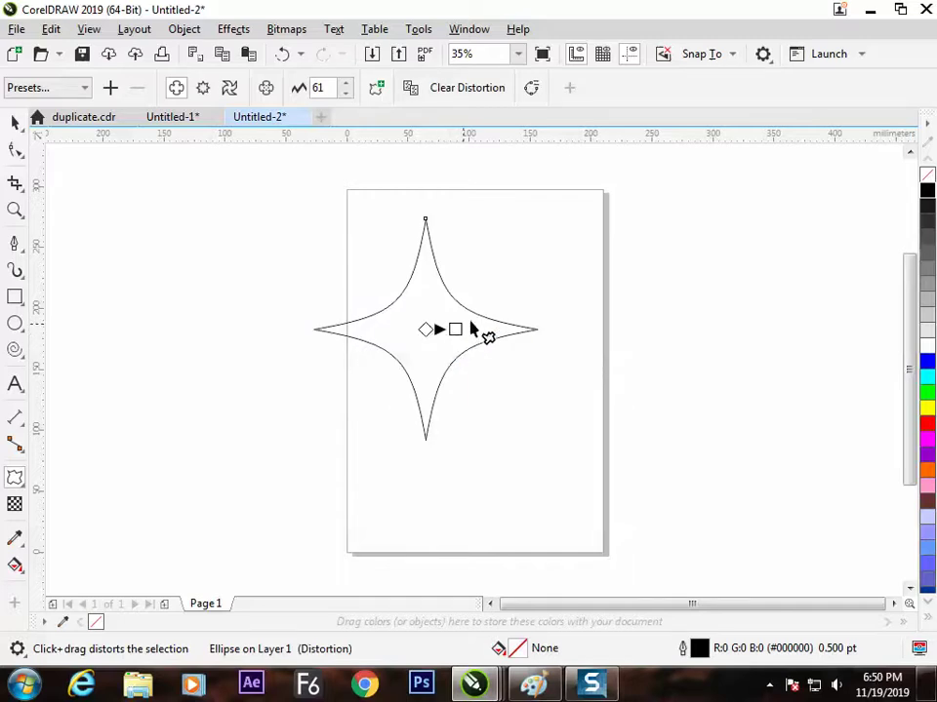
click(15, 123)
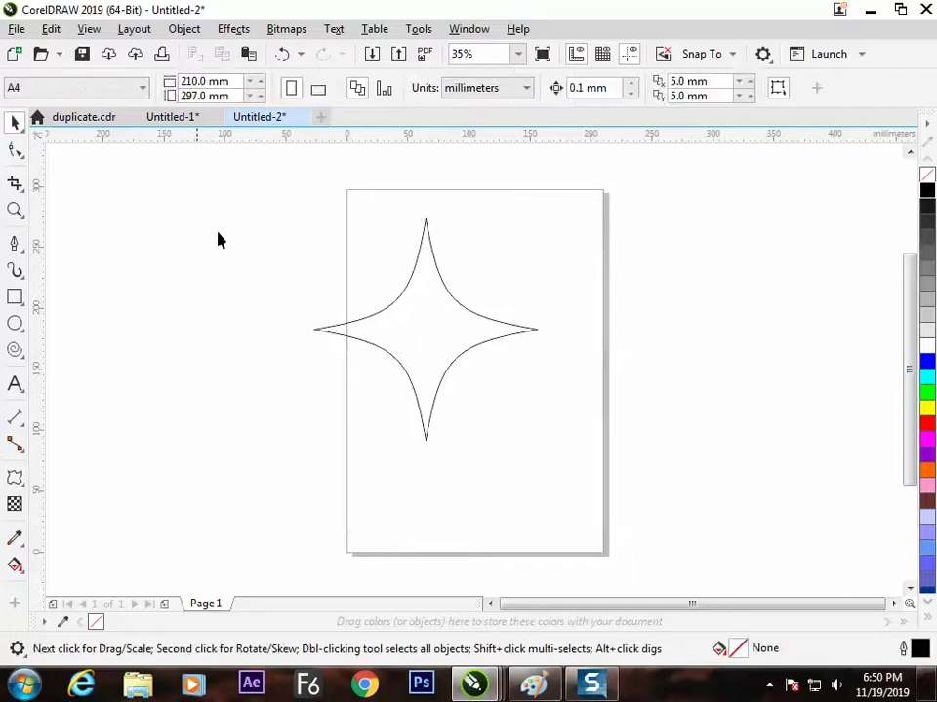
click(445, 330)
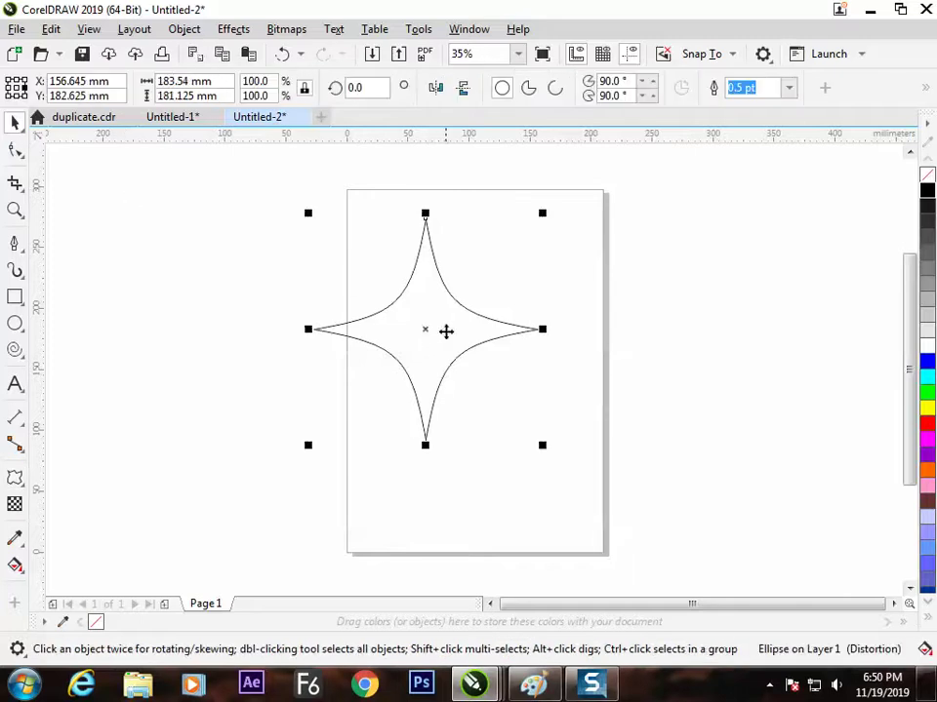
click(554, 89)
click(503, 91)
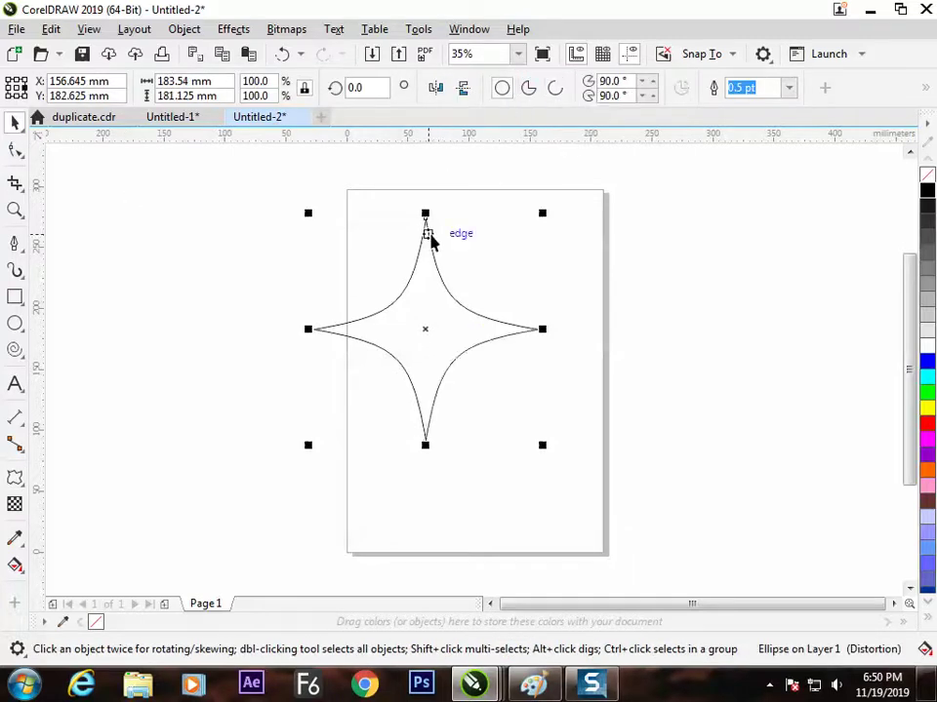
Compare the options the Pick tool and the Distort tool offer for the distorted star.
click(14, 477)
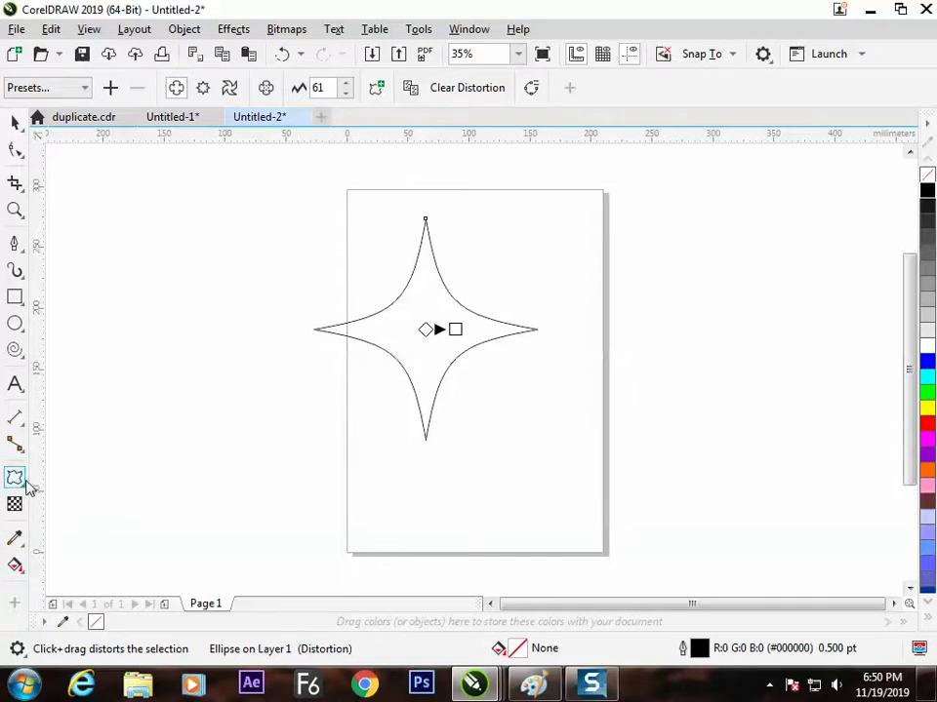
click(14, 123)
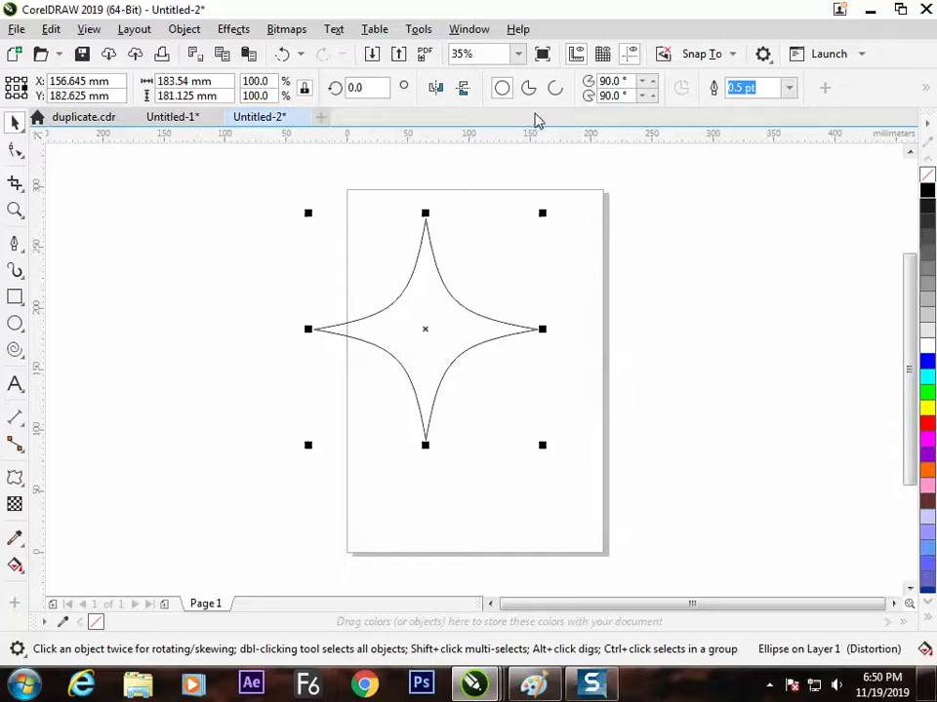
click(16, 477)
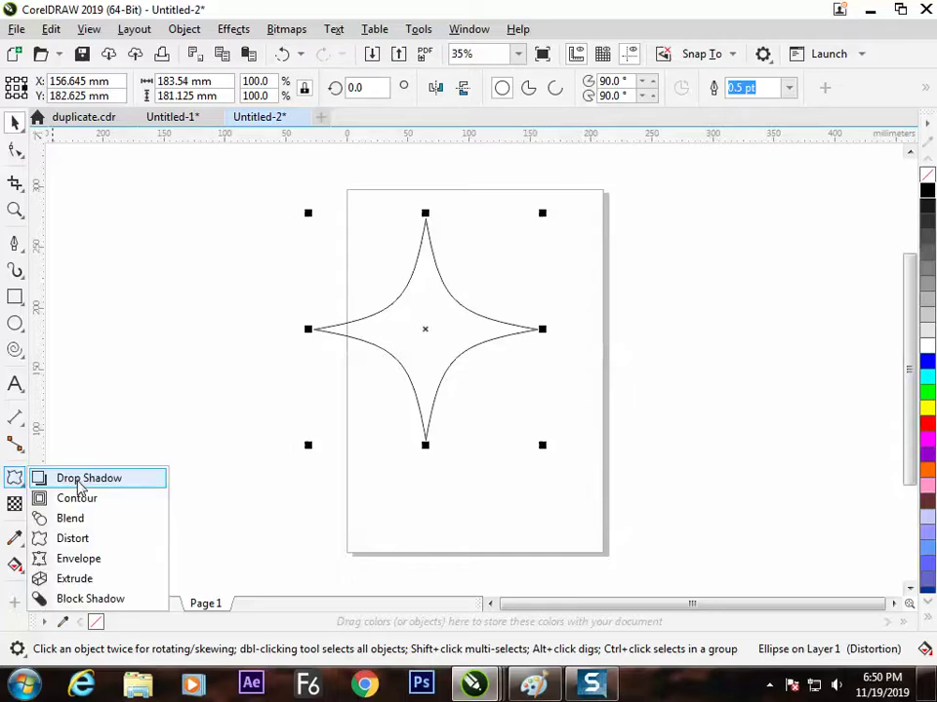
click(72, 539)
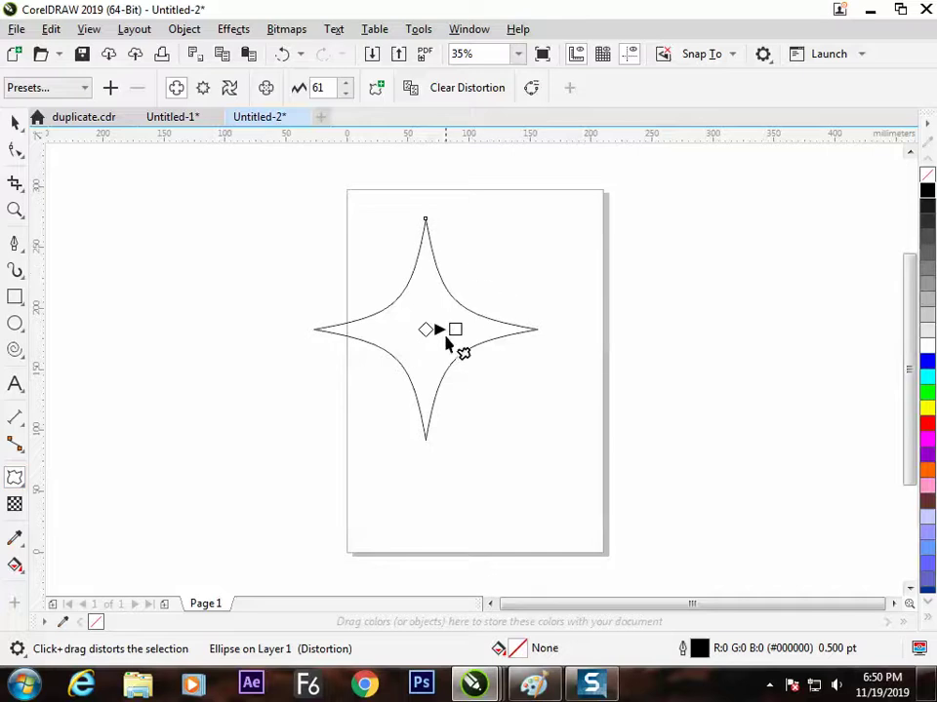
click(15, 122)
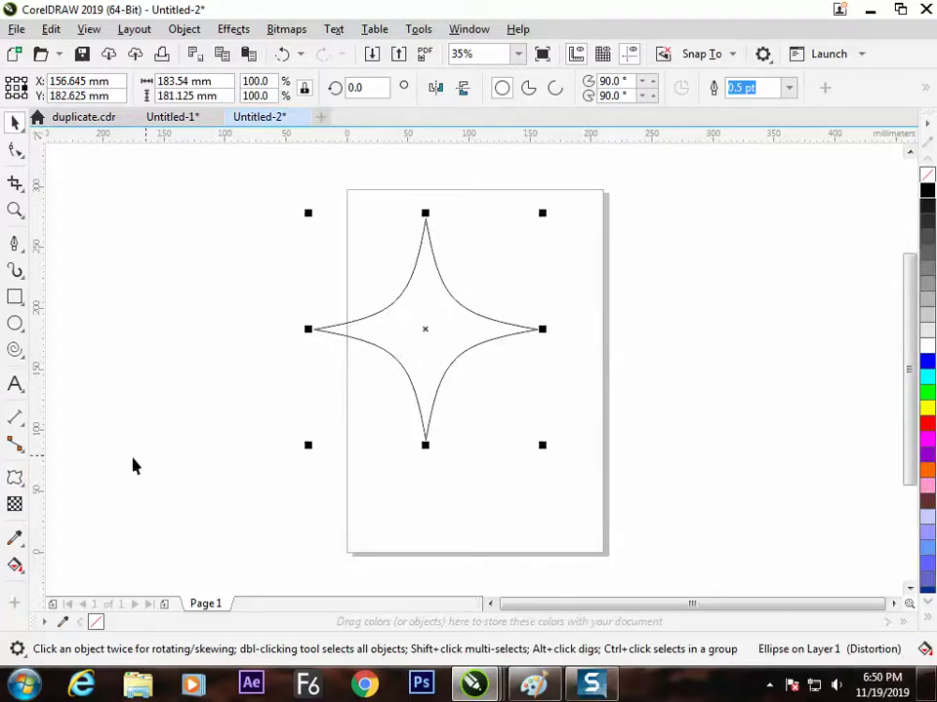
click(341, 376)
click(422, 317)
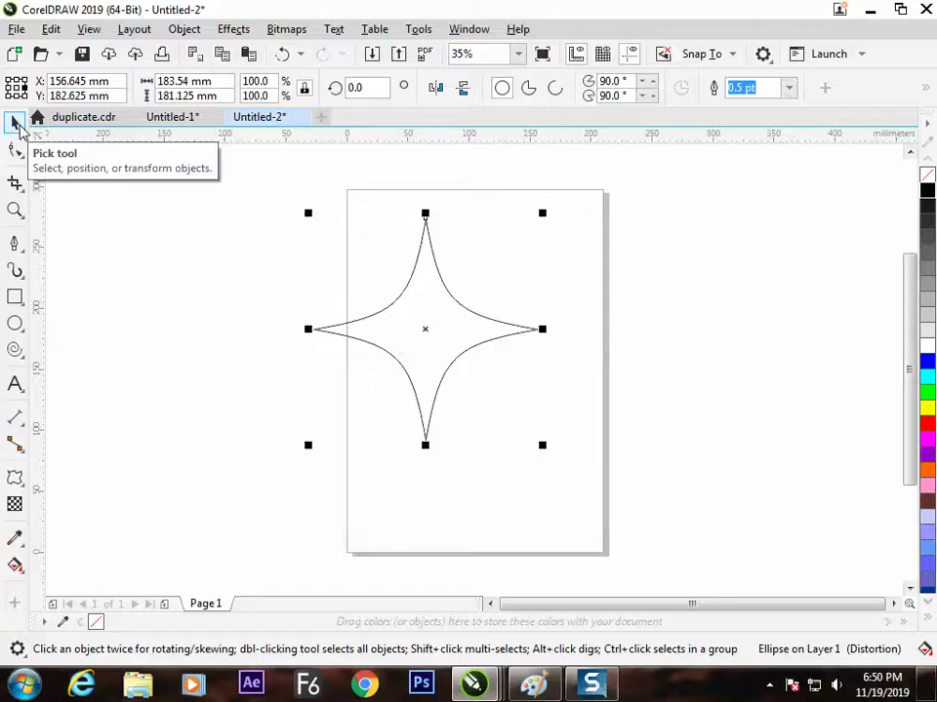
click(15, 478)
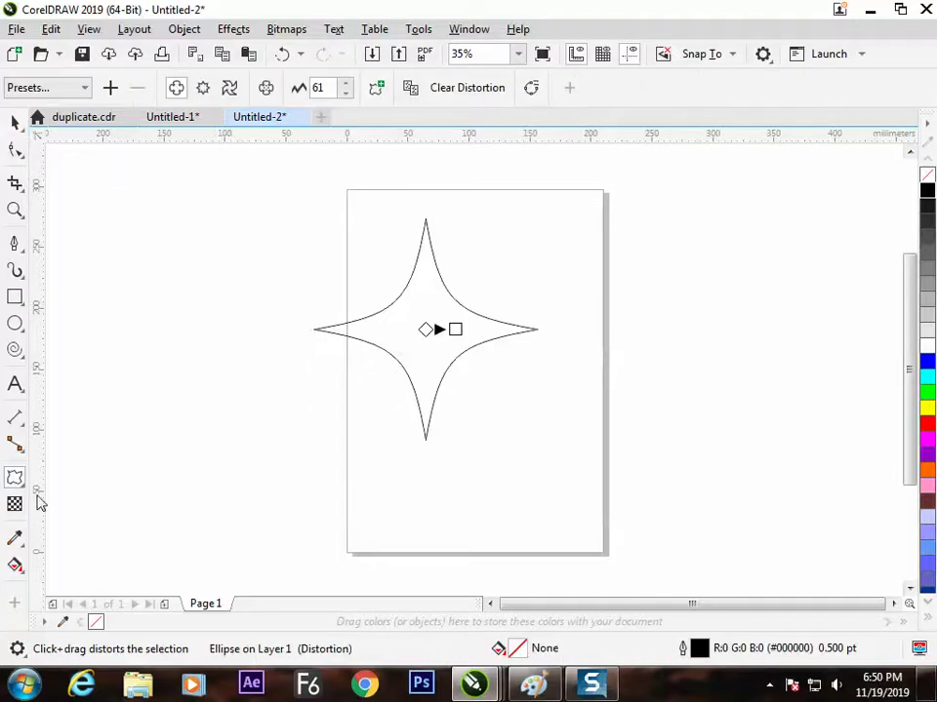
click(16, 121)
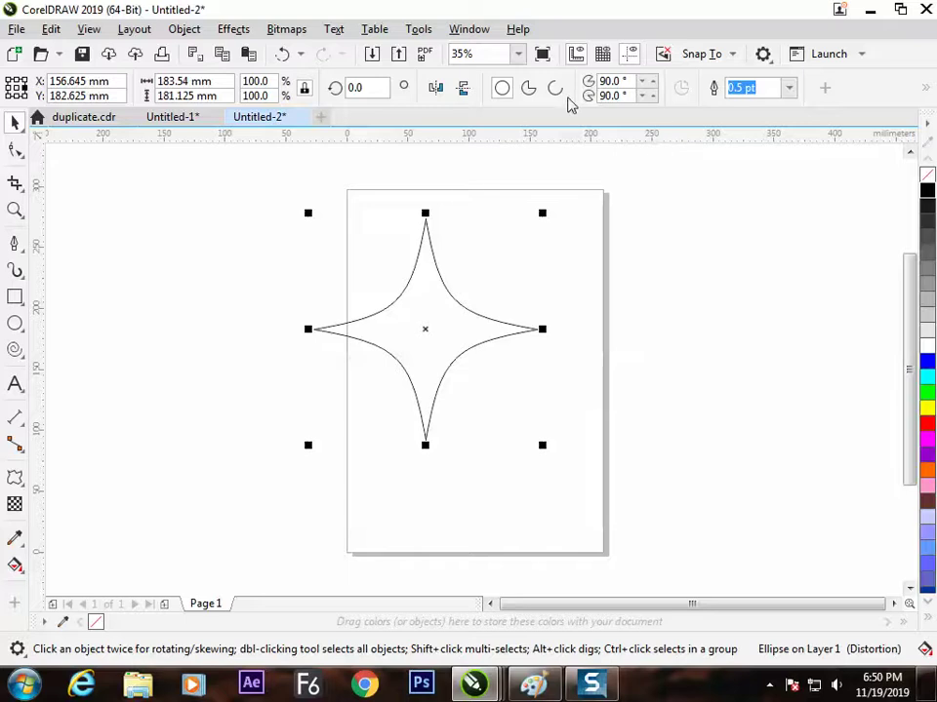
click(16, 479)
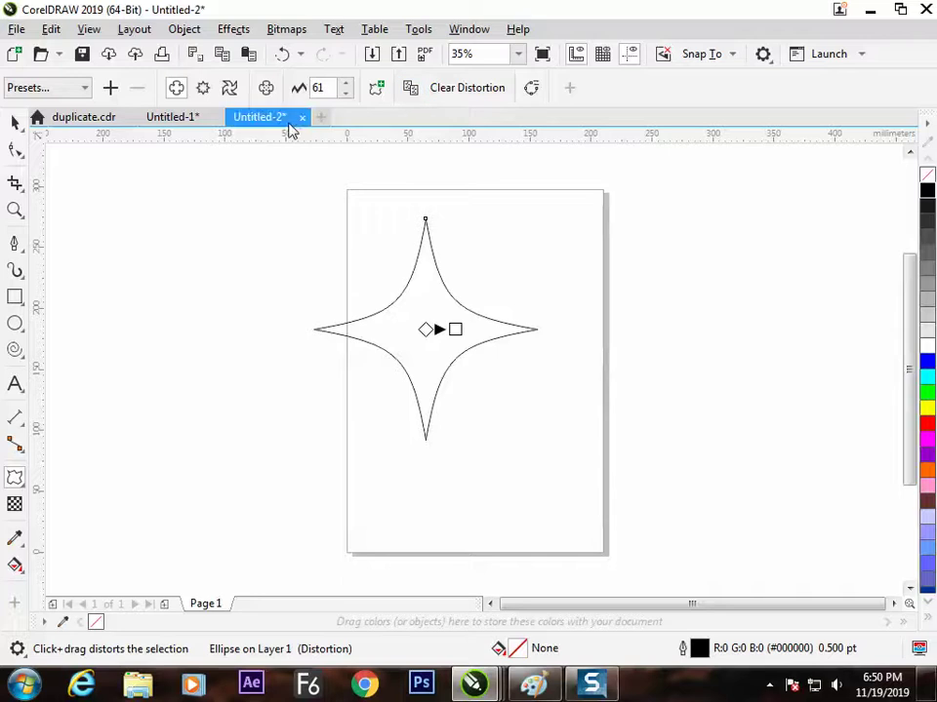
Clear the star's distortion, undo the clearing and reactivate the Distort tool on the star.
click(458, 98)
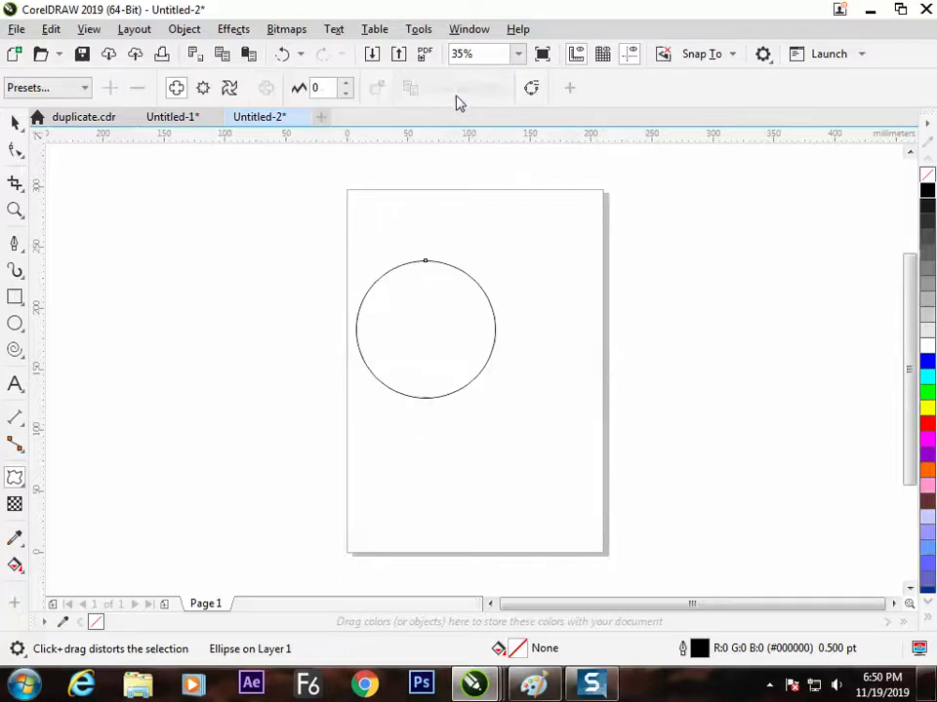
key(ctrl+z)
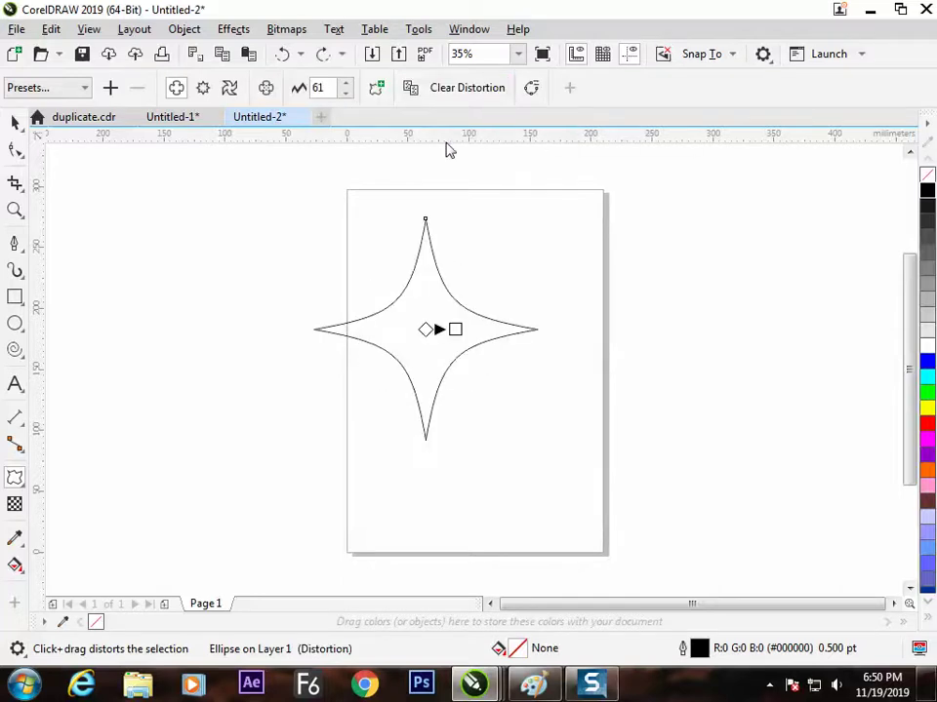
click(20, 125)
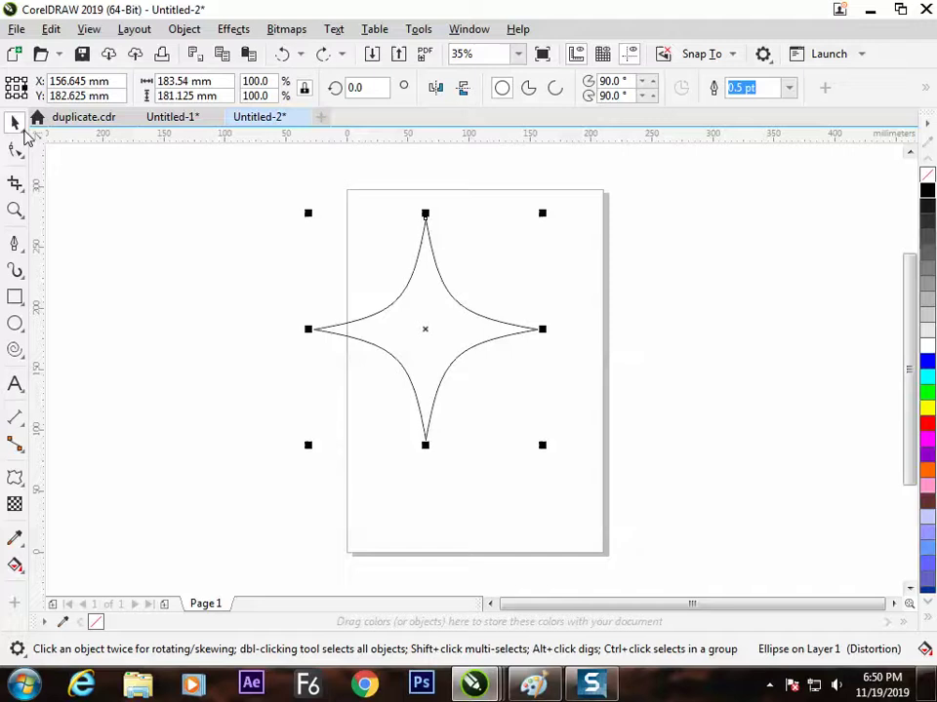
click(408, 322)
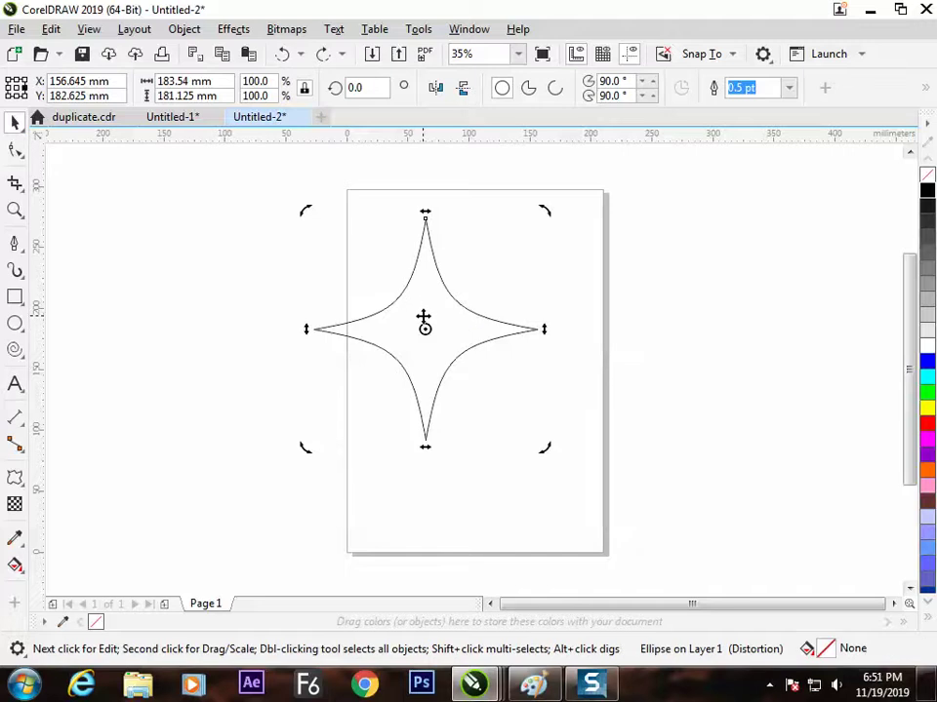
click(14, 477)
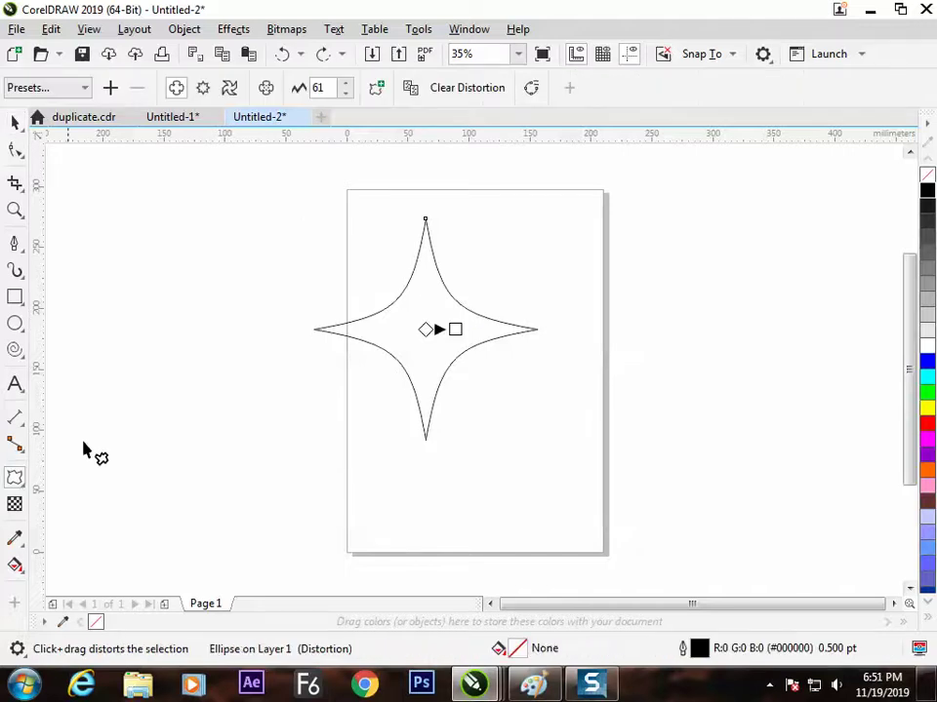
Convert the distorted star to curves and try moving its two side nodes downward with the Shape tool, undoing the moves.
click(531, 89)
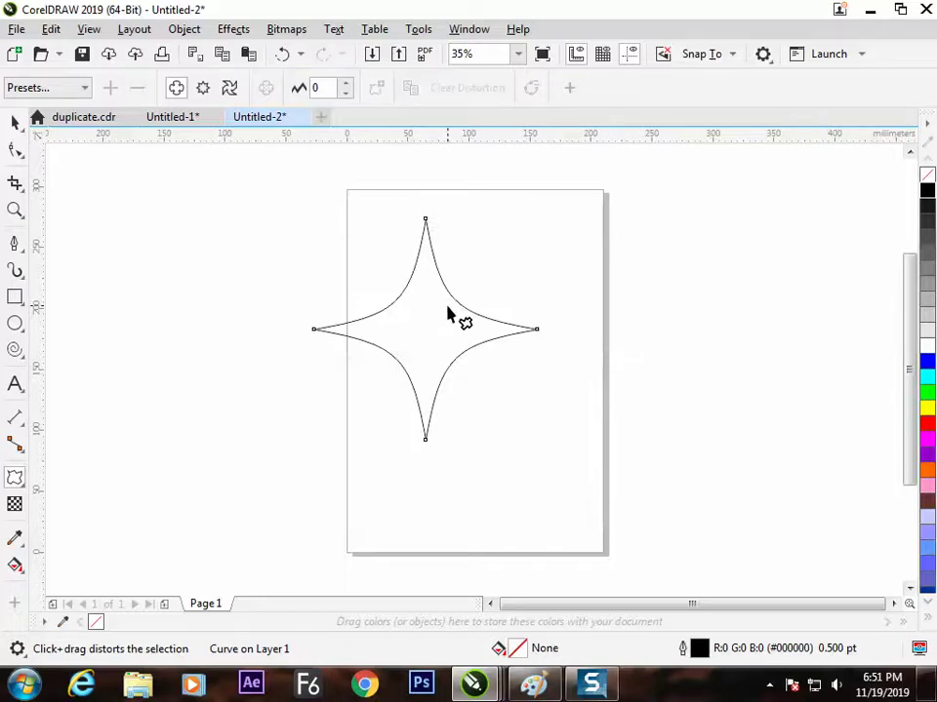
click(15, 151)
drag(536, 328, 517, 475)
key(ctrl+z)
drag(314, 329, 315, 388)
drag(536, 329, 529, 401)
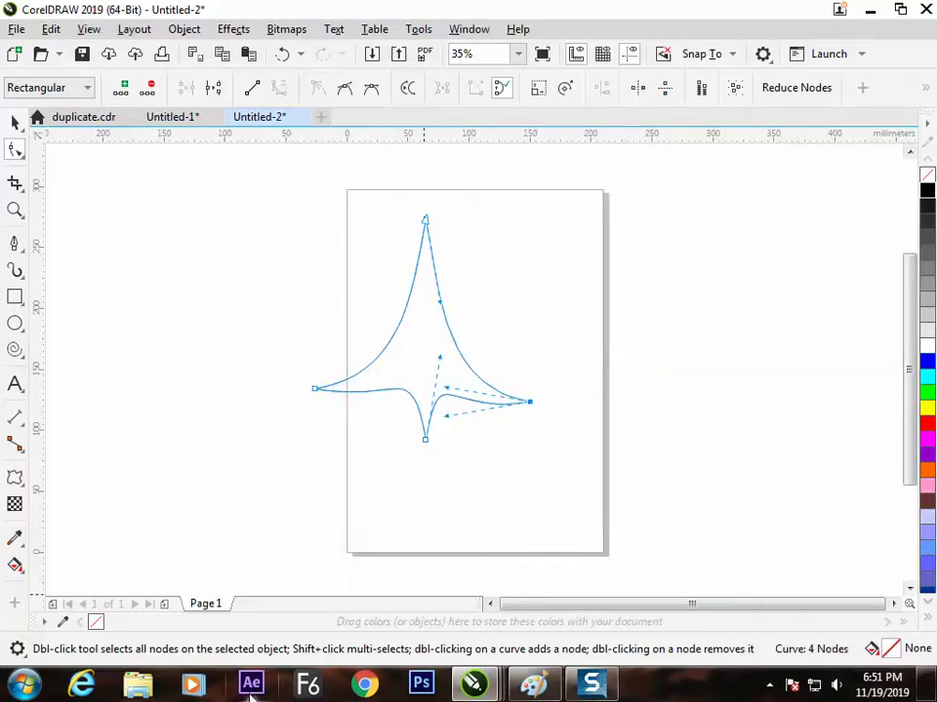
key(ctrl+z)
key(ctrl+z)
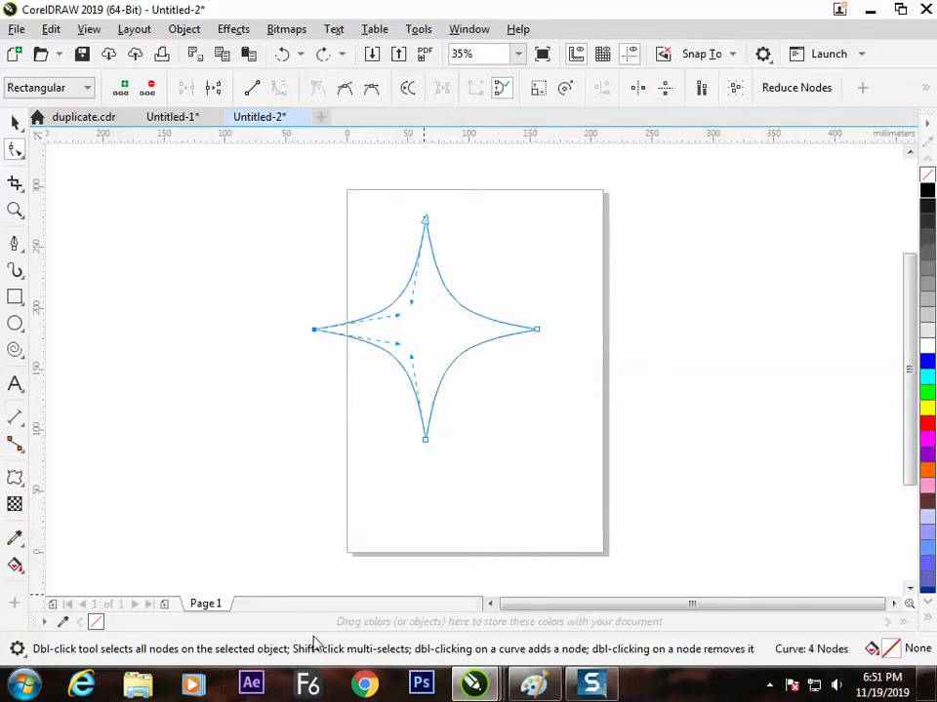
key(space)
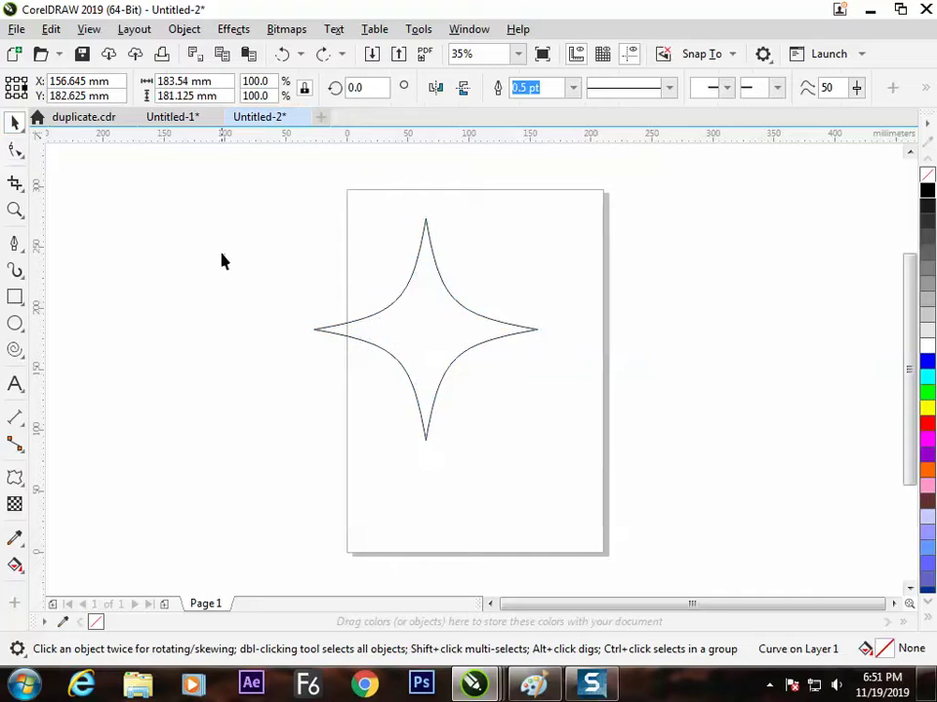
Try further push-and-pull distortions of amplitude 88 and 97 on the converted star, undoing them.
click(15, 477)
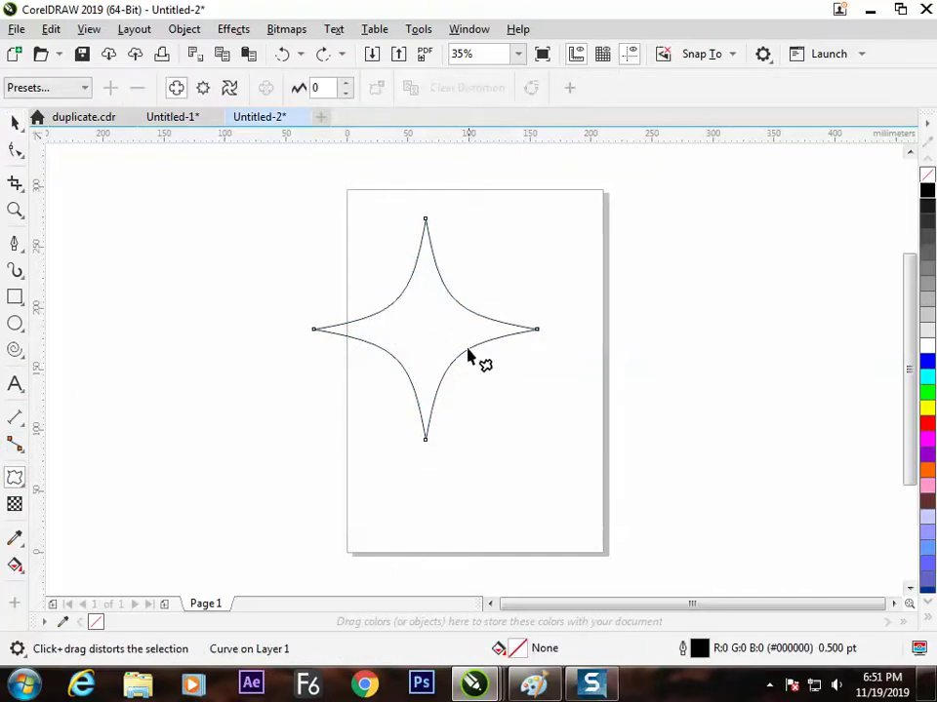
drag(475, 338, 518, 341)
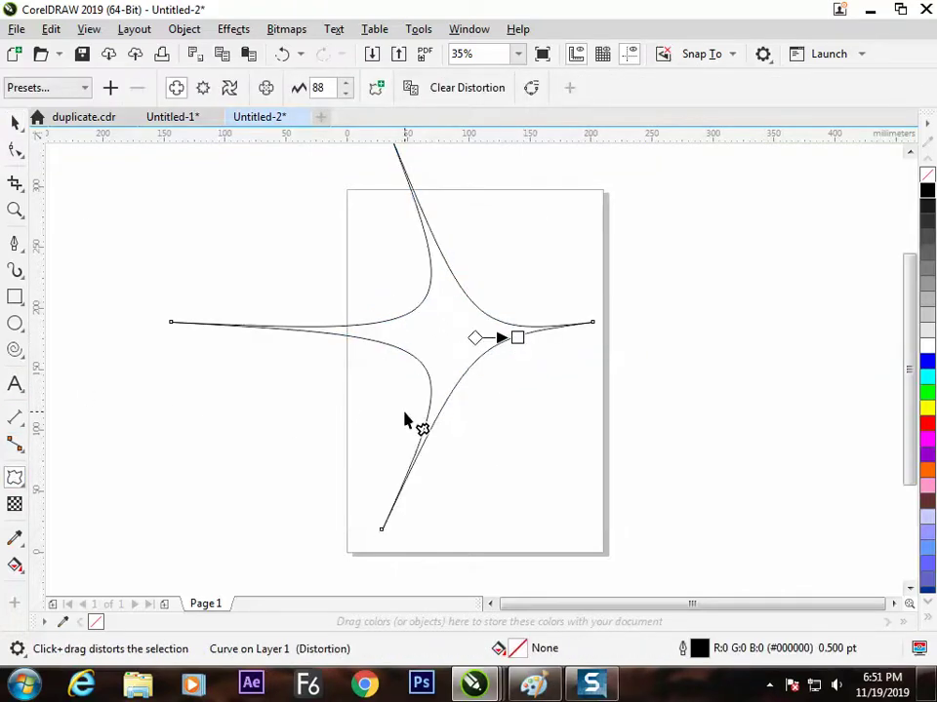
key(ctrl+z)
drag(454, 337, 501, 329)
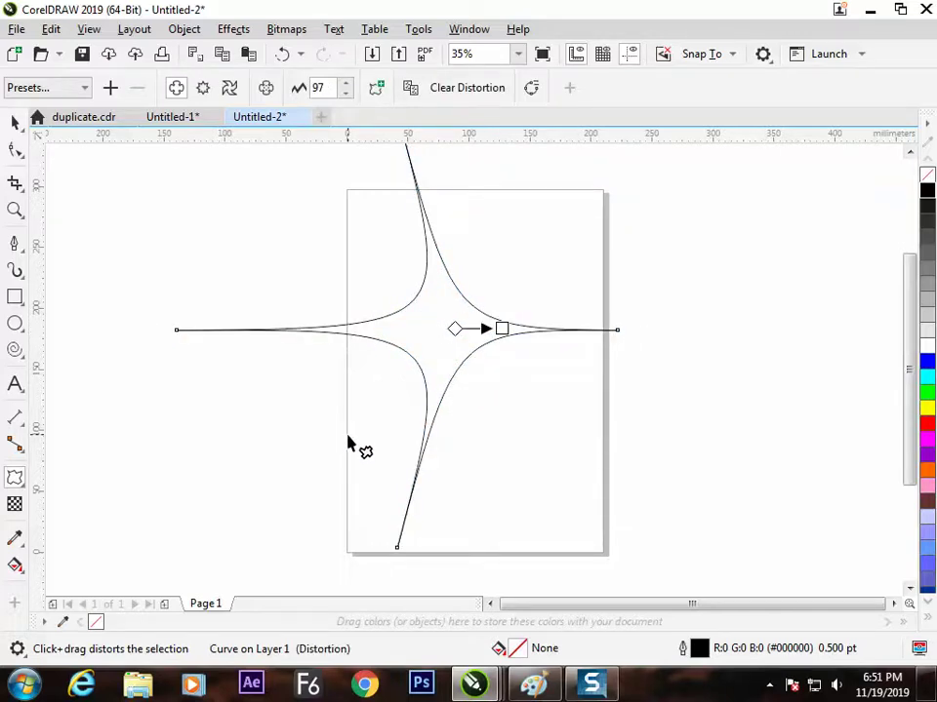
key(ctrl+z)
Remove the star, draw a new circle about 117 mm across on the page and activate the Distort tool.
key(ctrl+z)
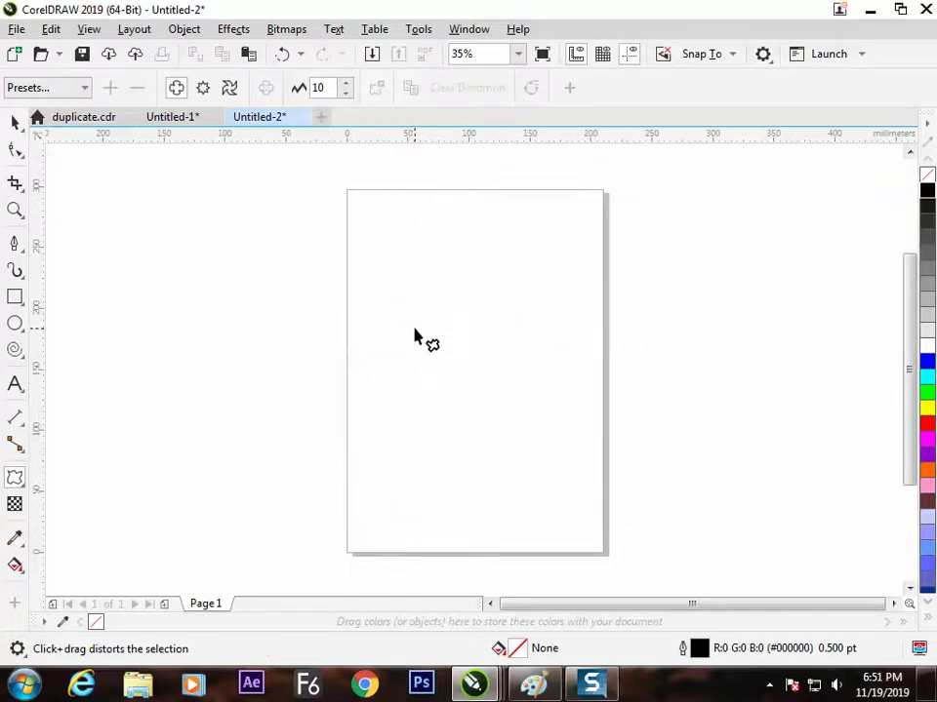
click(15, 322)
drag(454, 323, 529, 390)
click(15, 477)
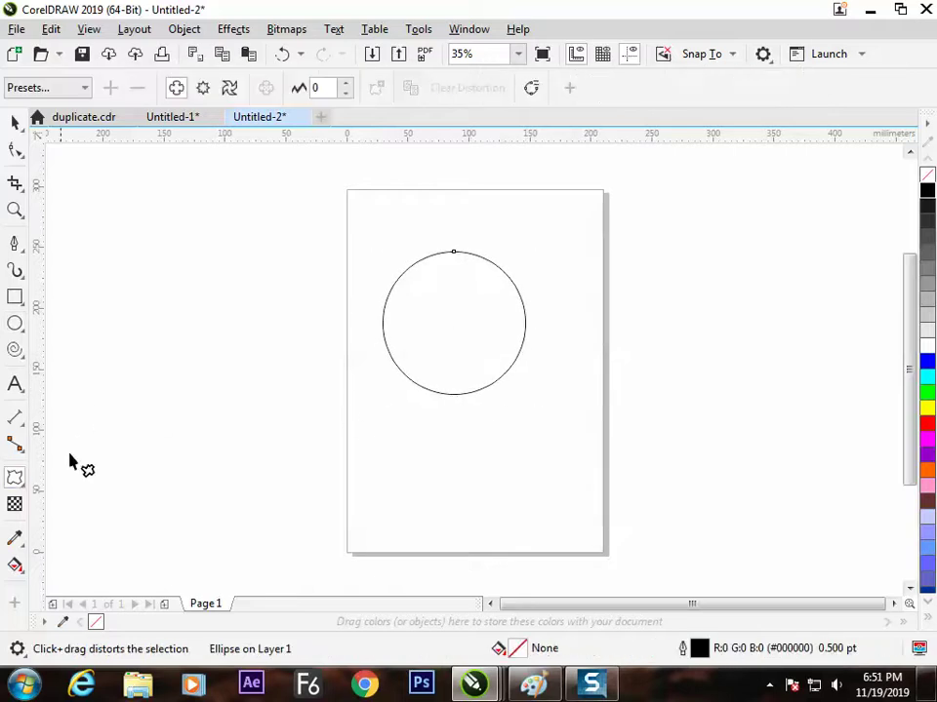
Try push-and-pull distortions on the new circle, starting with amplitude -39 near its centre, and undo the attempts.
drag(458, 346, 428, 418)
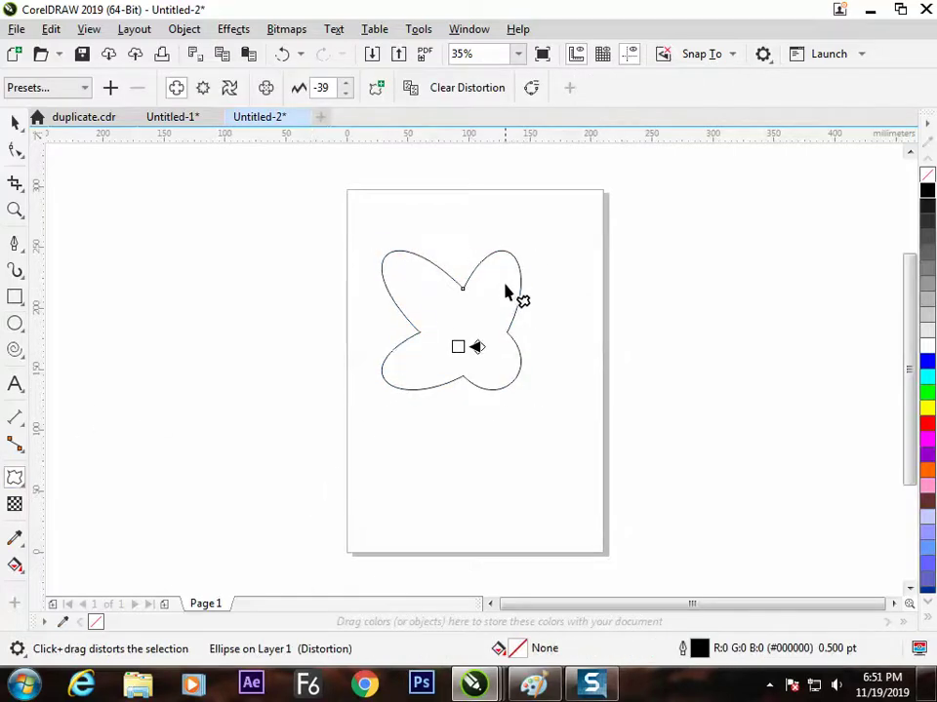
drag(498, 282, 496, 302)
key(ctrl+z)
drag(596, 331, 461, 457)
key(ctrl+z)
Stretch the circle into four long petals by stacking push-and-pull distortions of amplitude -24, 22, -37 and 16 from different points.
drag(420, 295, 455, 330)
mouse_move(552, 264)
mouse_down()
mouse_move(560, 287)
mouse_move(569, 263)
mouse_up()
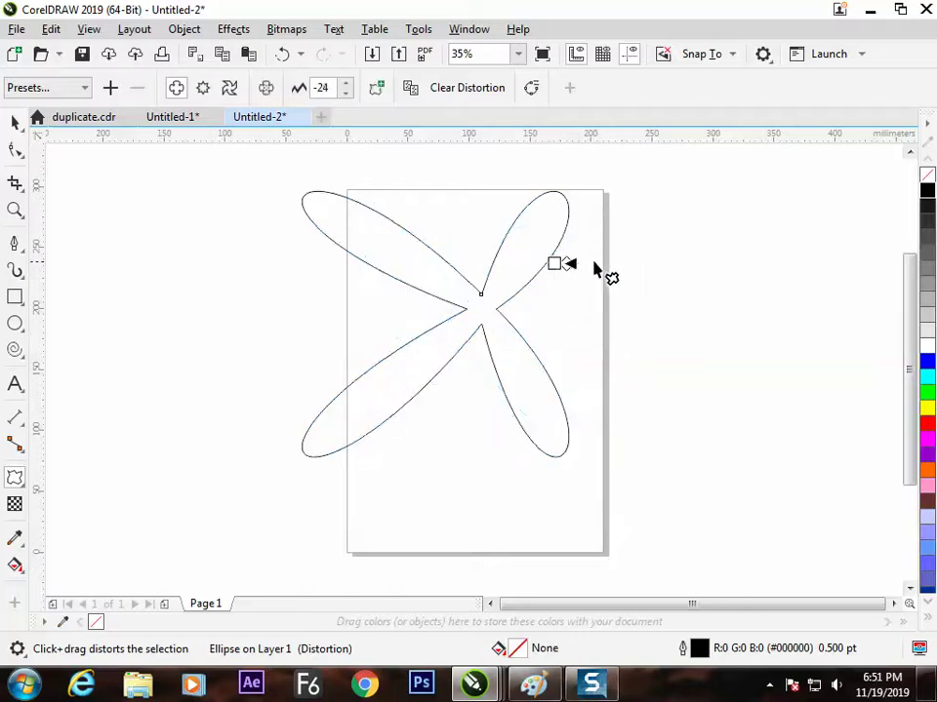
drag(620, 344, 636, 349)
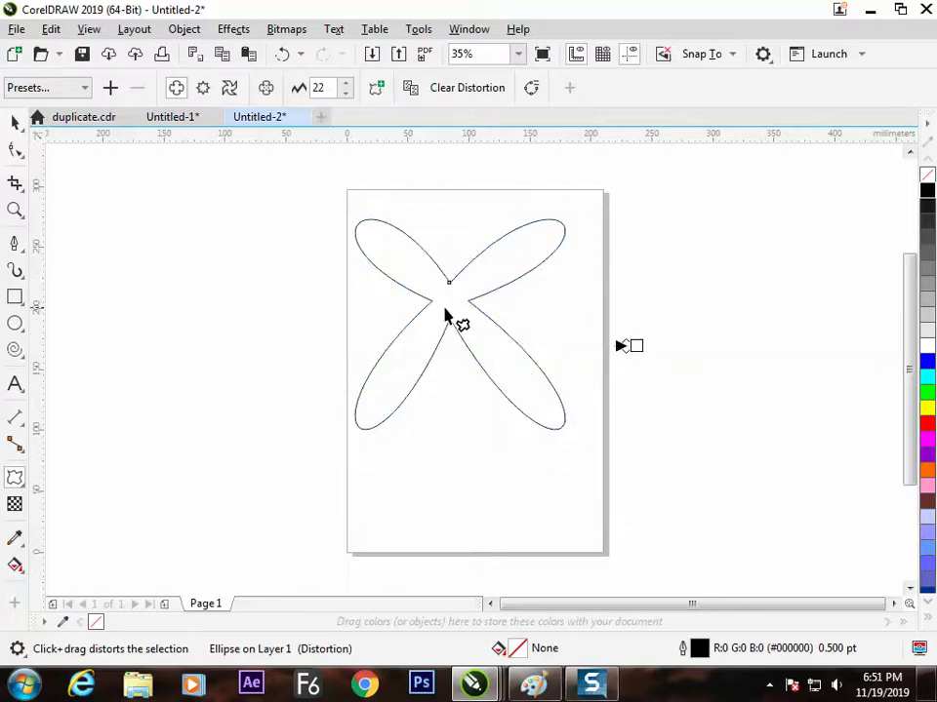
drag(680, 295, 697, 296)
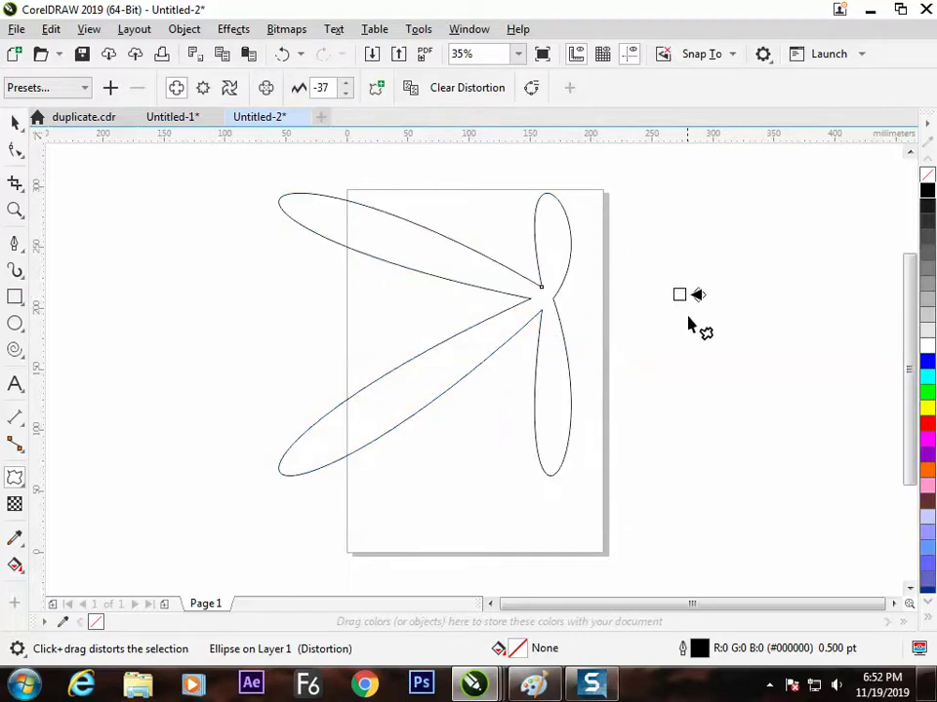
mouse_move(400, 252)
mouse_down()
mouse_move(401, 268)
mouse_move(385, 252)
mouse_up()
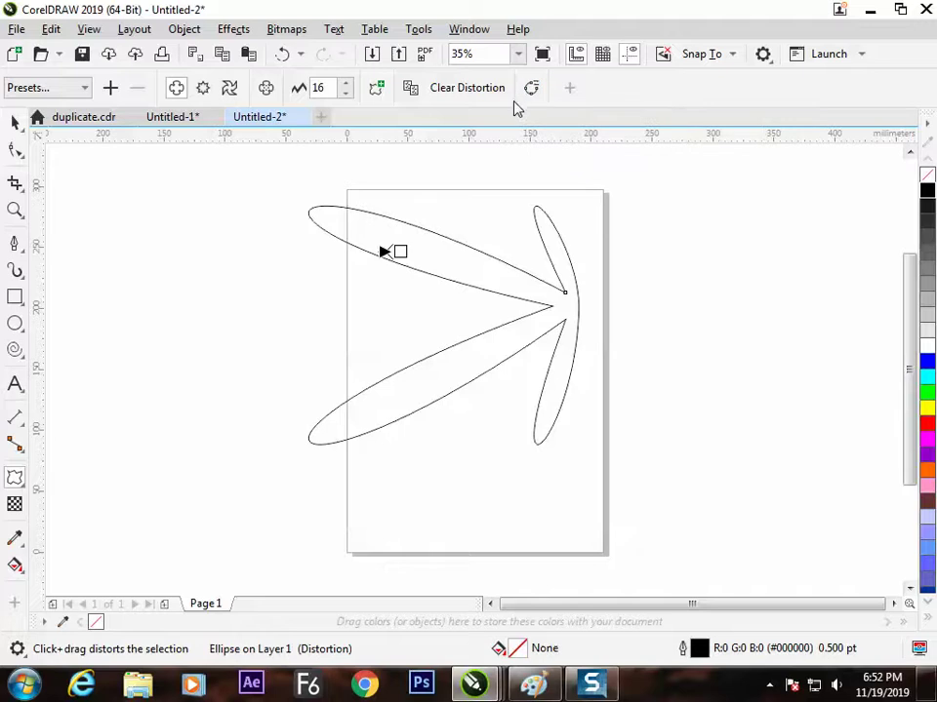
Reshape the four petals with a push-and-pull distortion of amplitude -35 and draw a 73.5 mm circle to the left of the page.
drag(478, 169, 462, 329)
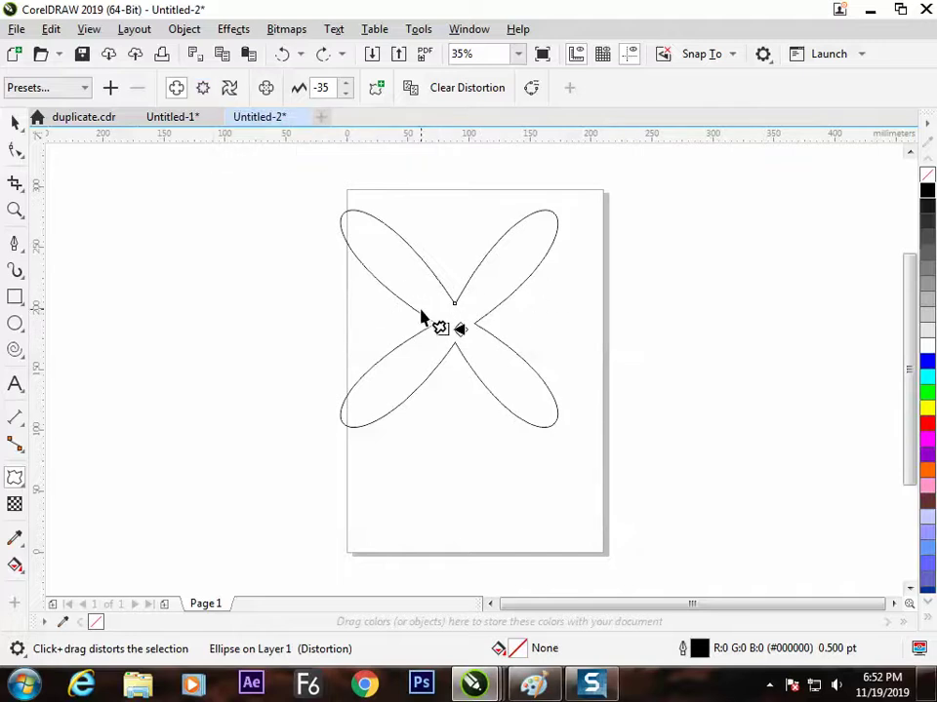
click(14, 323)
drag(141, 254, 195, 318)
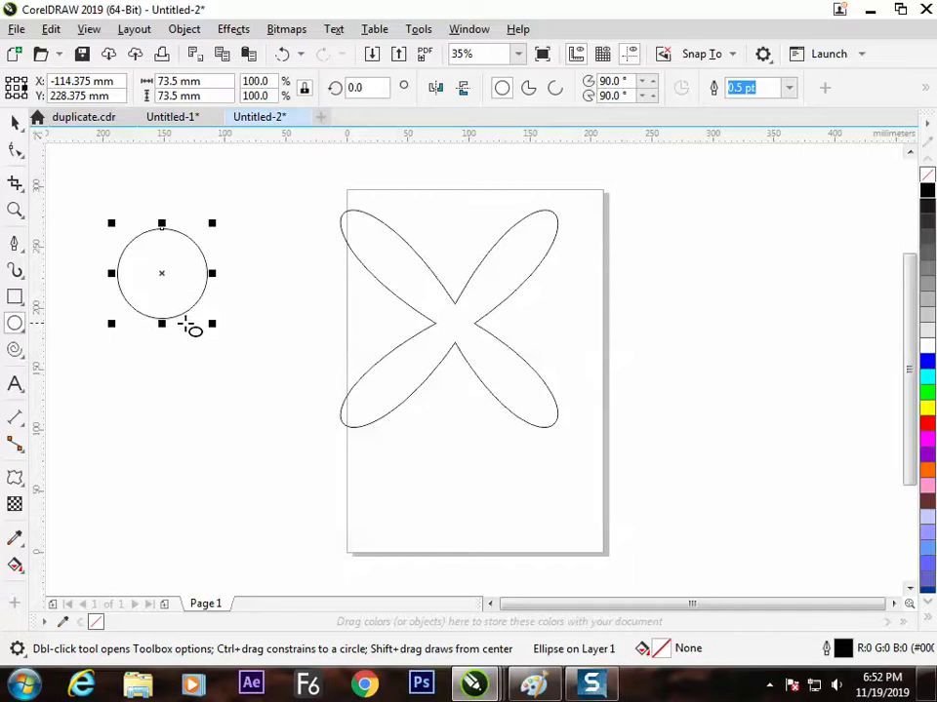
Apply a zipper distortion of amplitude 33 and frequency 5 to the small circle, pulling outward from its centre.
click(14, 477)
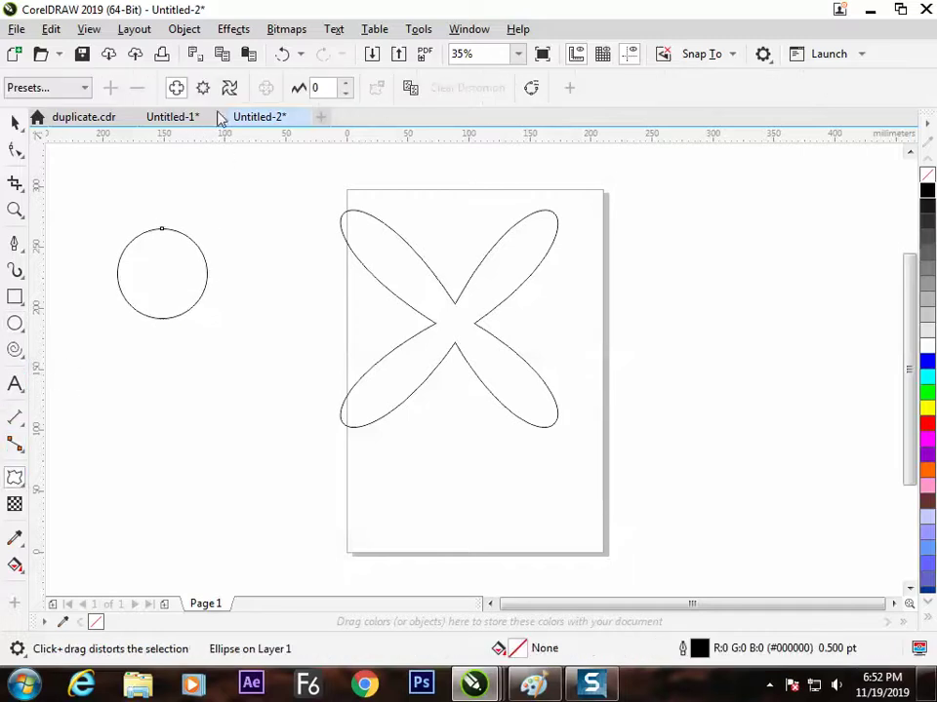
click(203, 88)
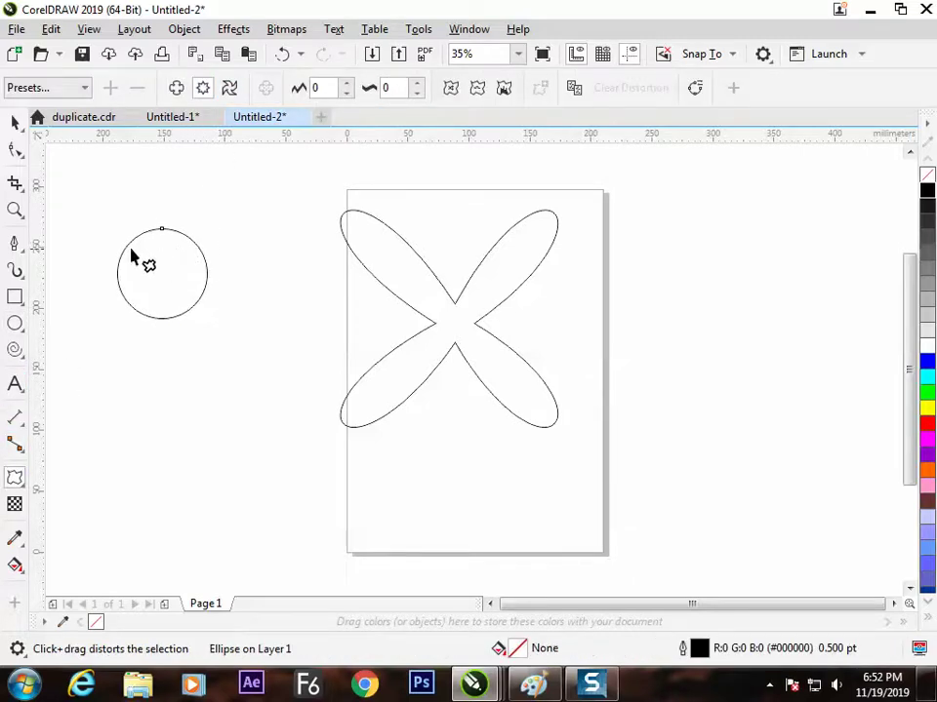
drag(161, 274, 195, 282)
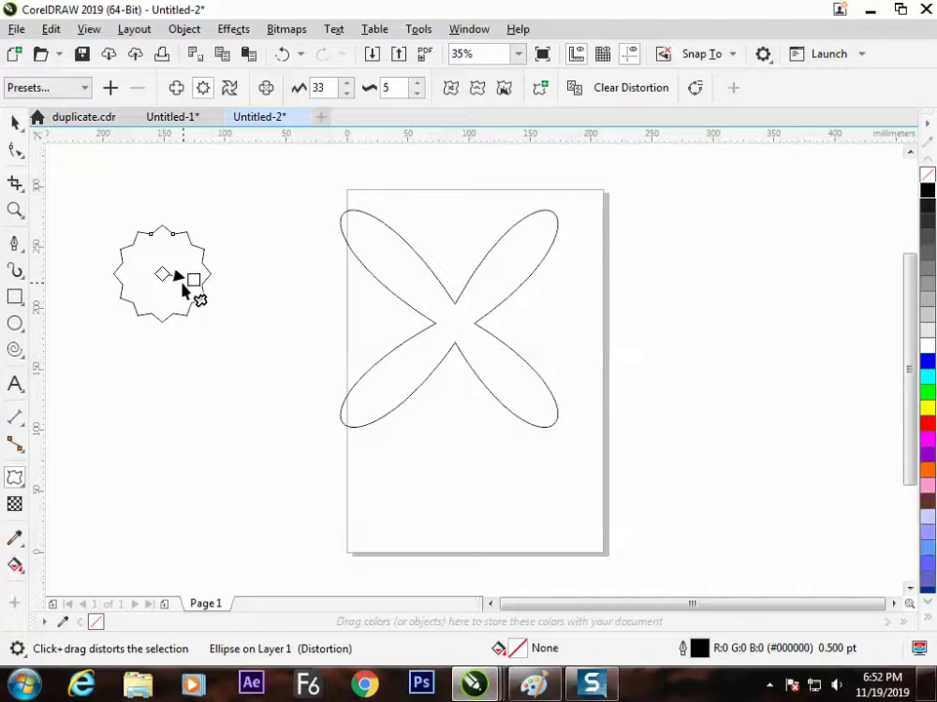
Switch to Paint, branch the handwritten Zipper label into Local, Random and Smooth, and return to CorelDRAW.
key(alt+Tab)
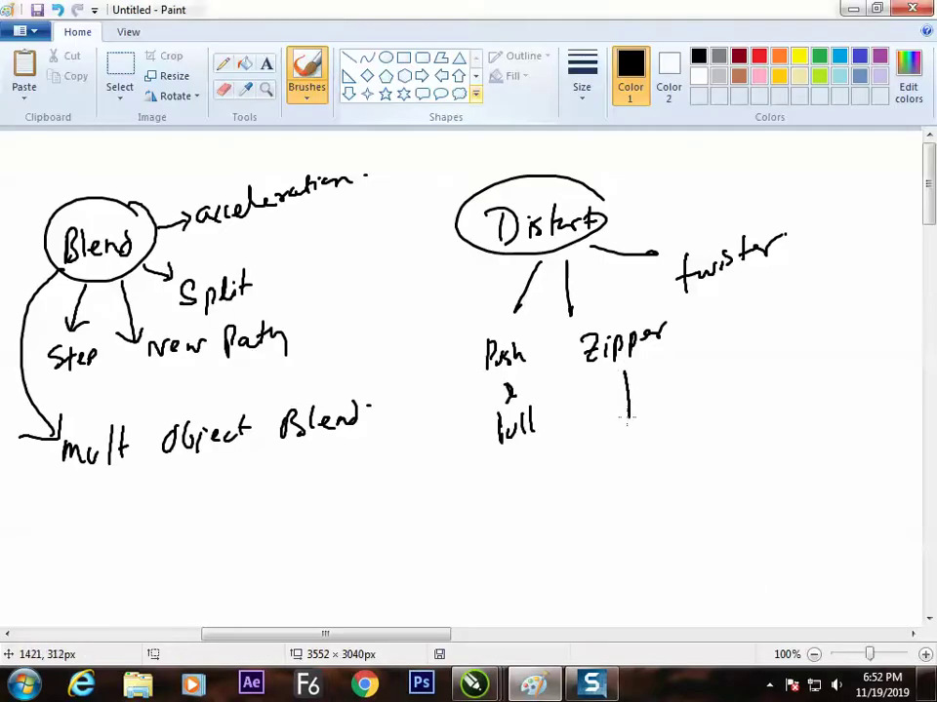
mouse_move(552, 454)
mouse_down()
mouse_move(682, 411)
mouse_move(723, 440)
mouse_up()
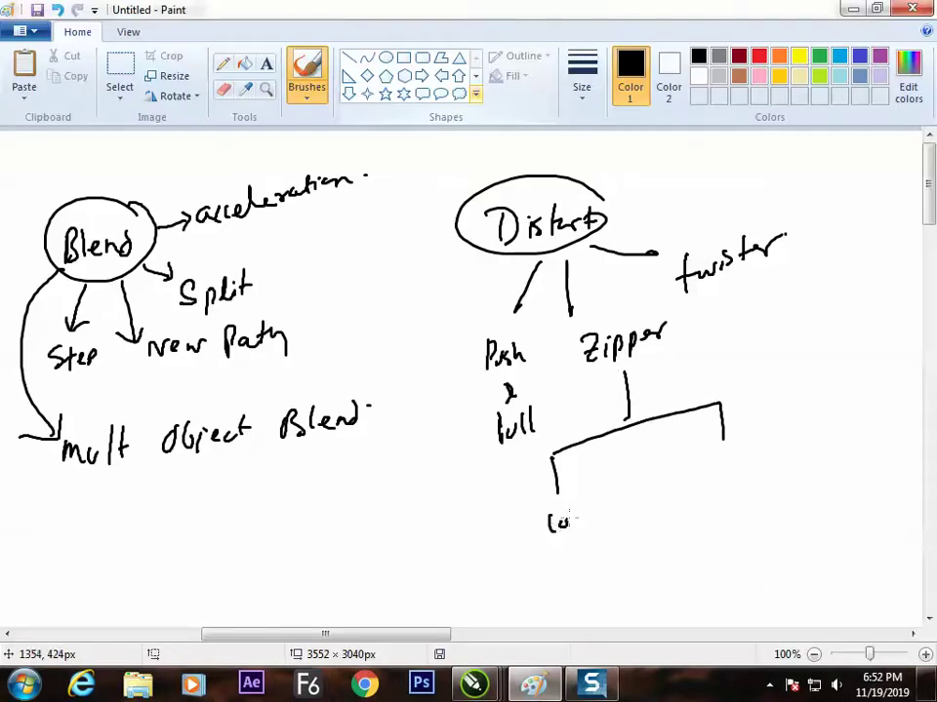
key(alt+Tab)
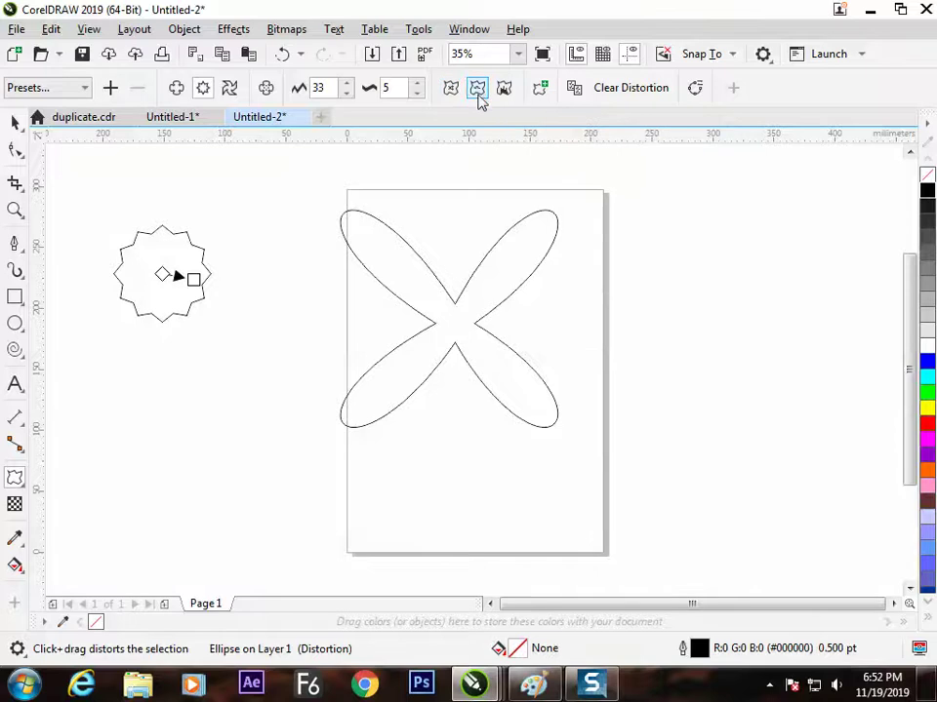
key(alt+Tab)
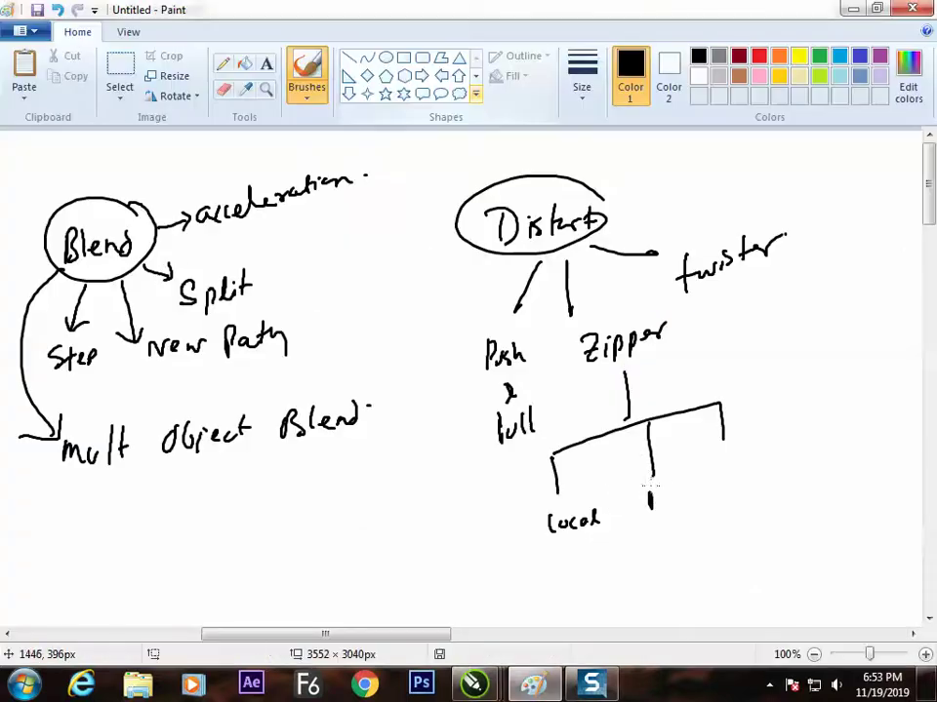
drag(704, 487, 736, 482)
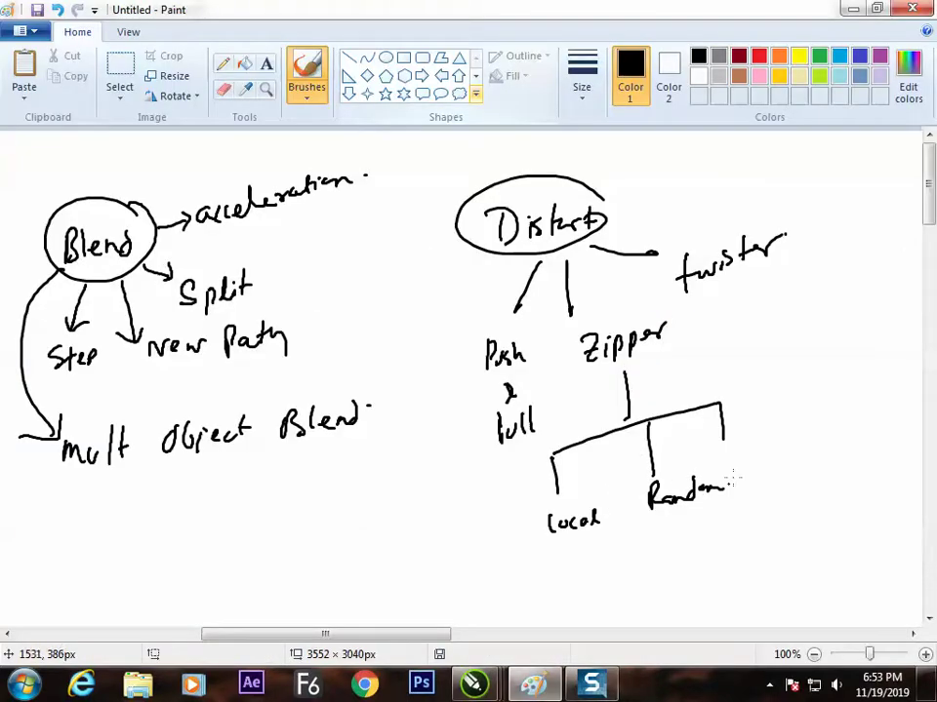
drag(755, 439, 747, 455)
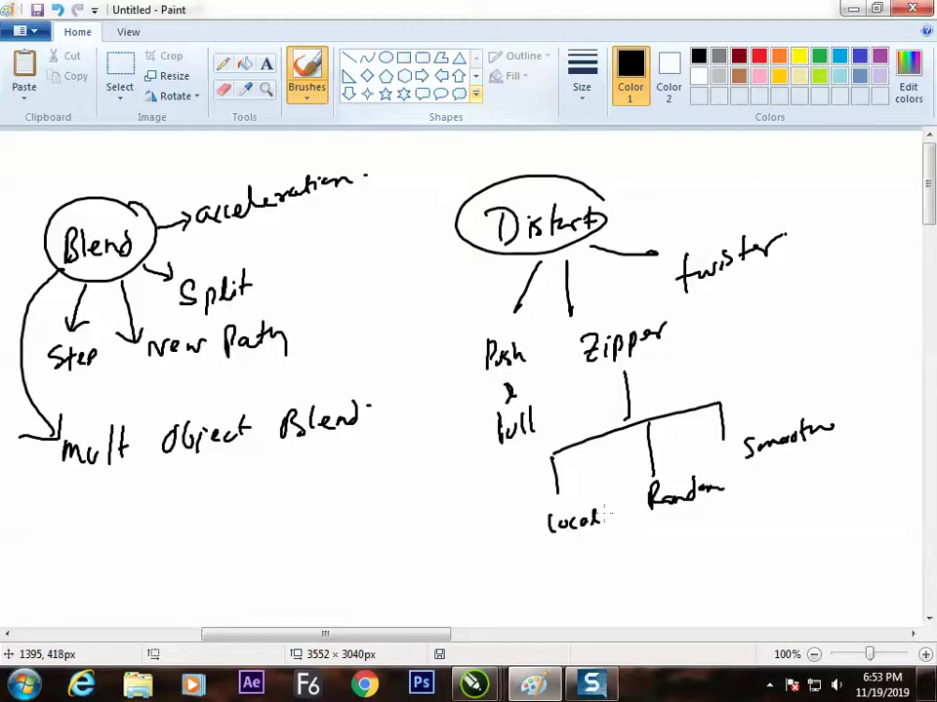
key(alt+Tab)
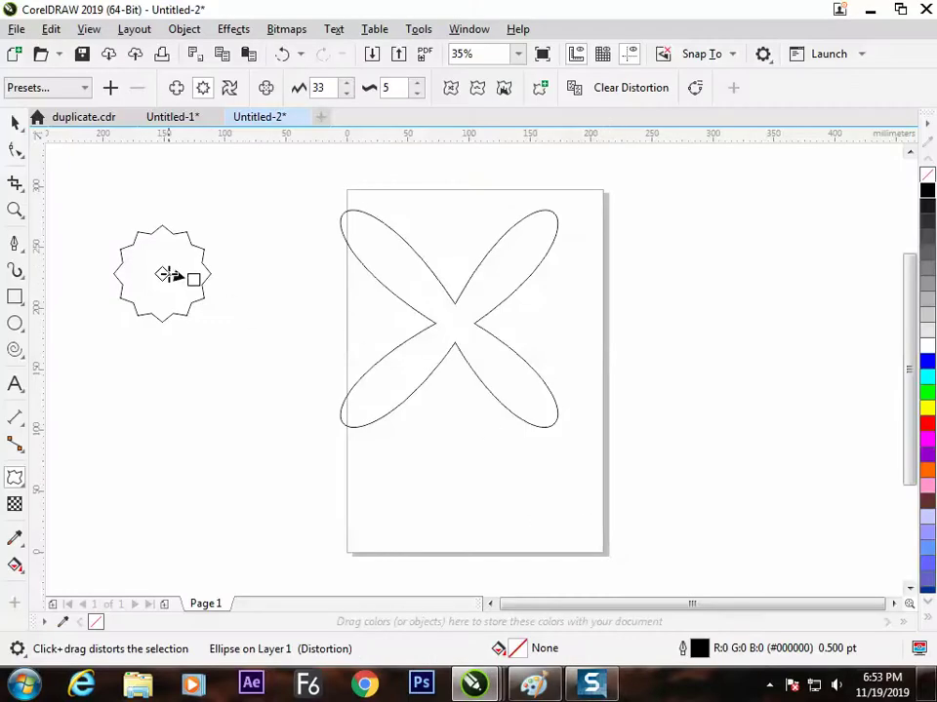
Apply random distortion to the zippered circle and compare it with smooth distortion switched on and off.
click(451, 87)
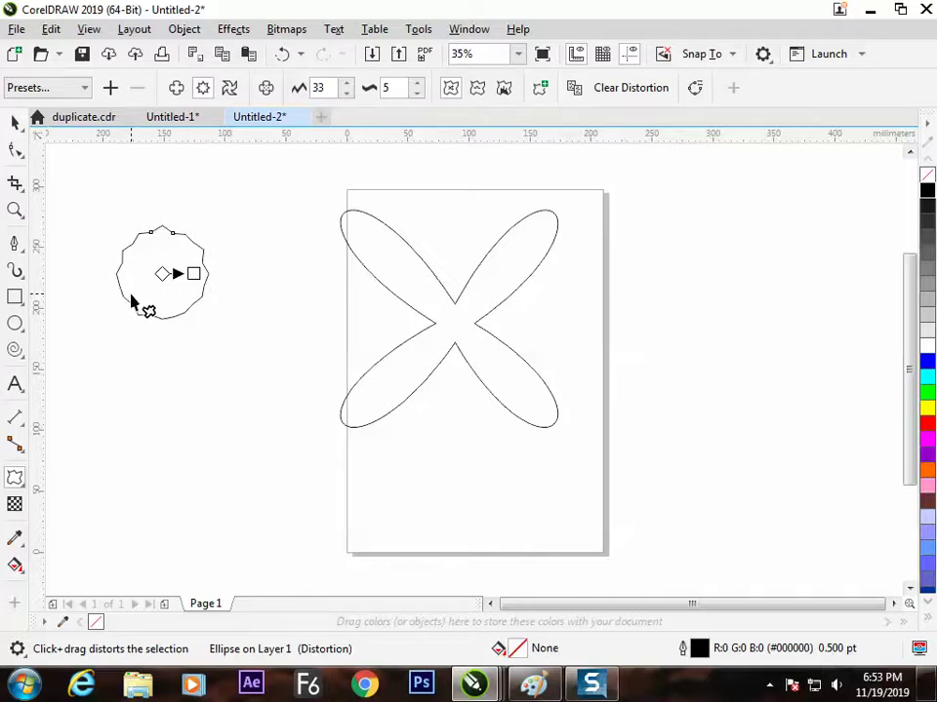
key(alt+Tab)
key(alt+Tab)
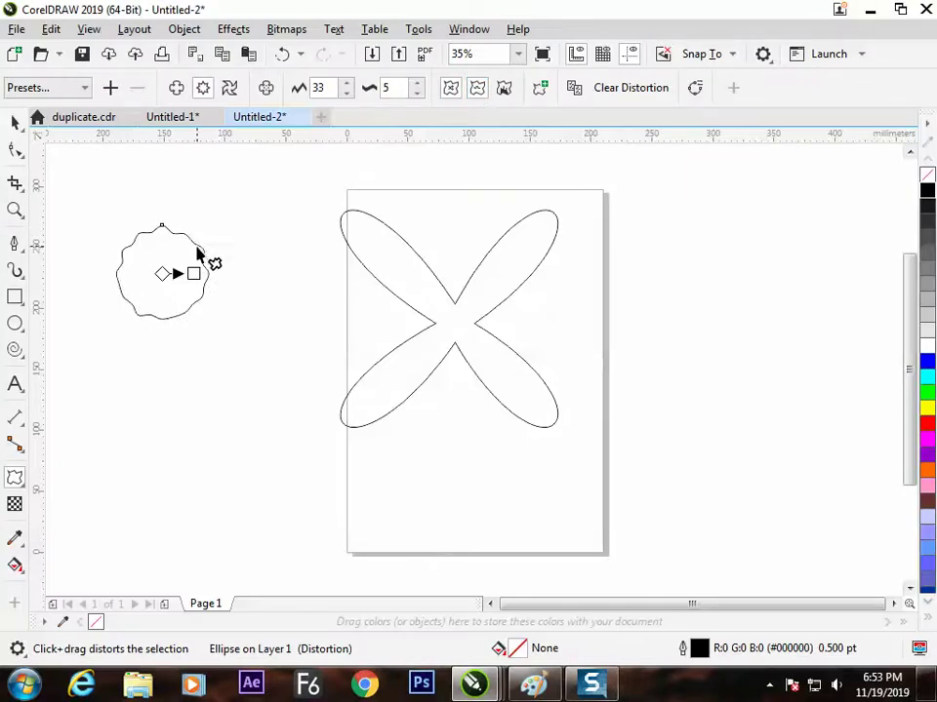
click(476, 89)
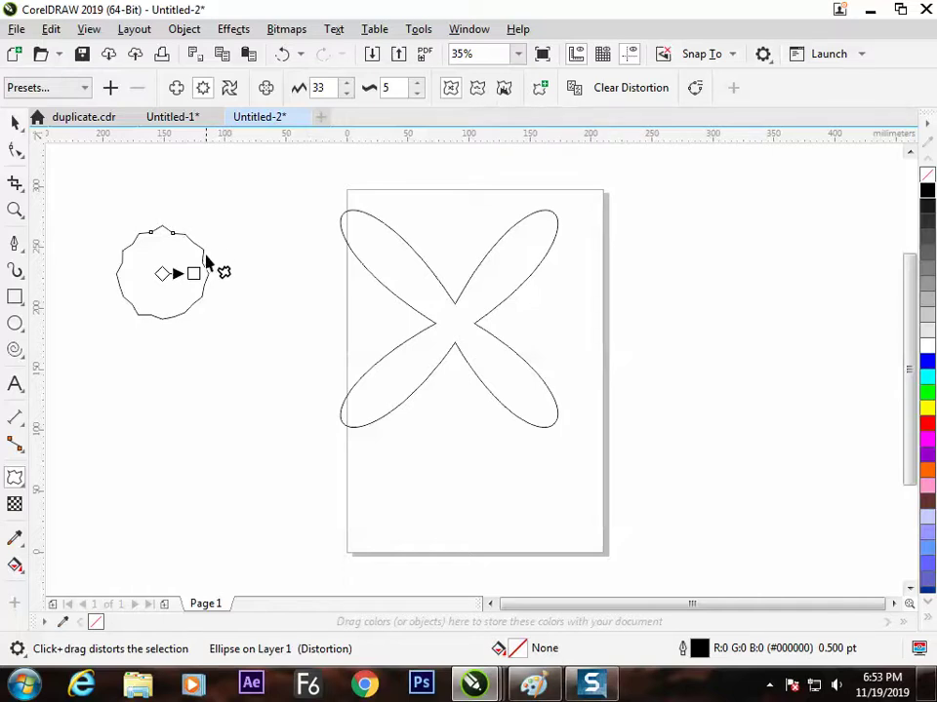
click(477, 89)
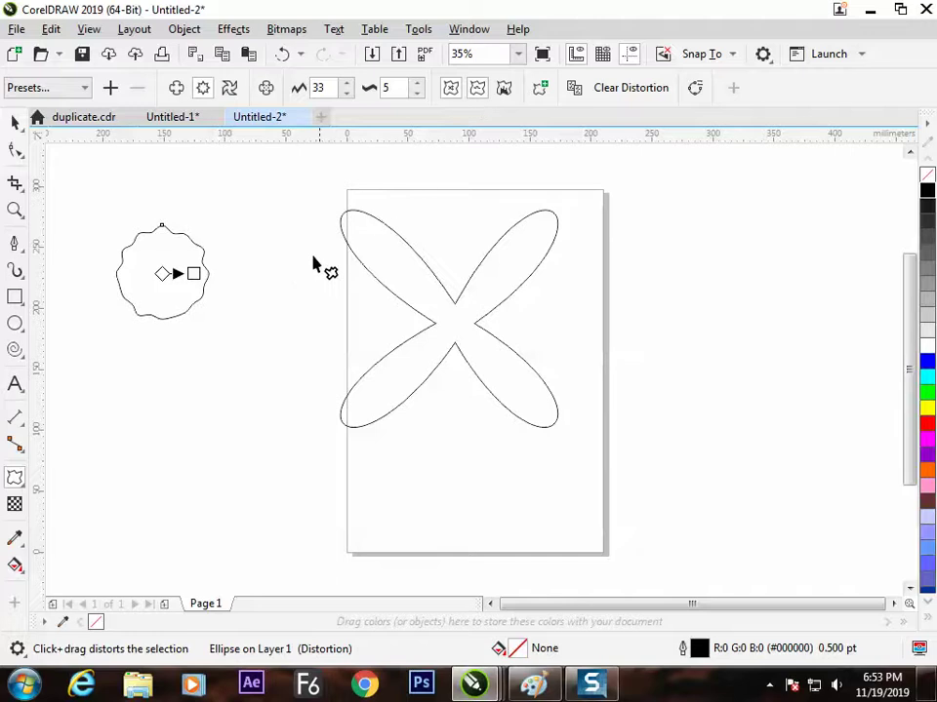
Try local distortion on the zippered circle and set its zipper distortion back to random only.
click(508, 90)
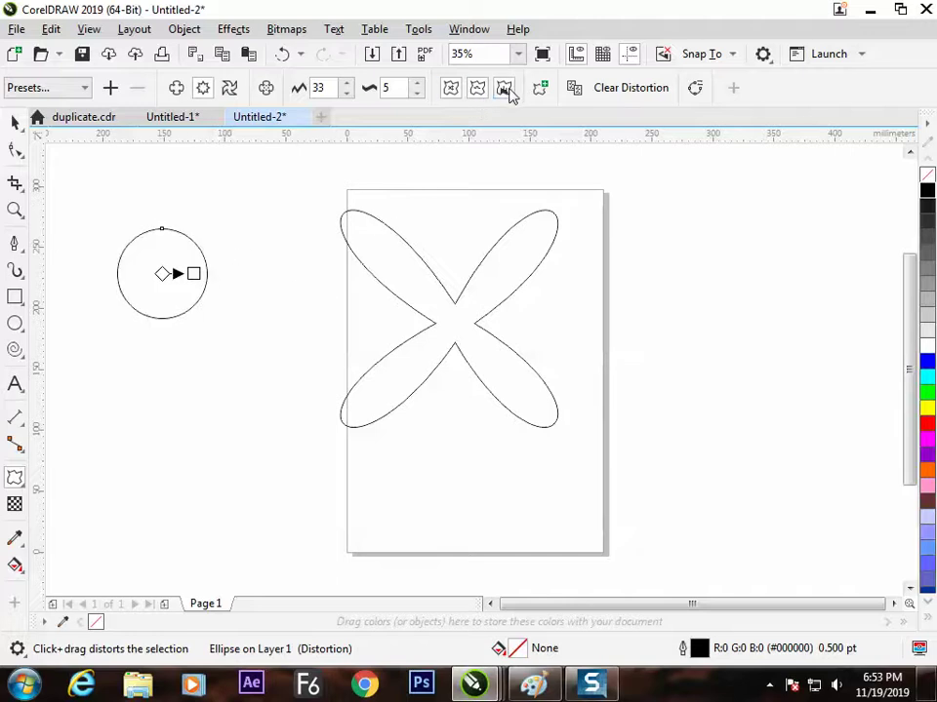
key(ctrl+z)
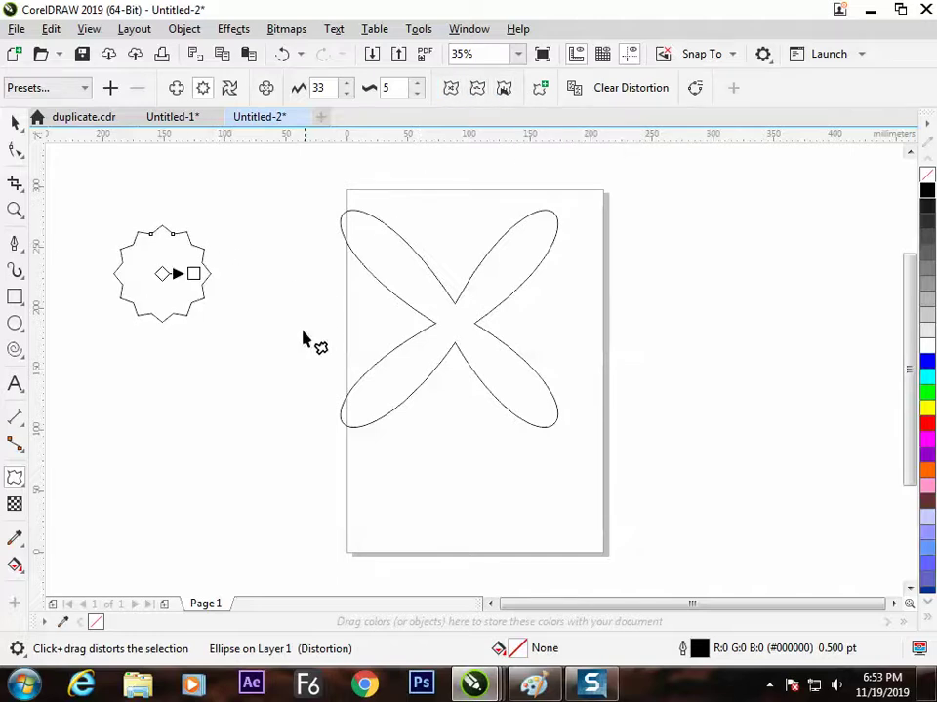
click(454, 88)
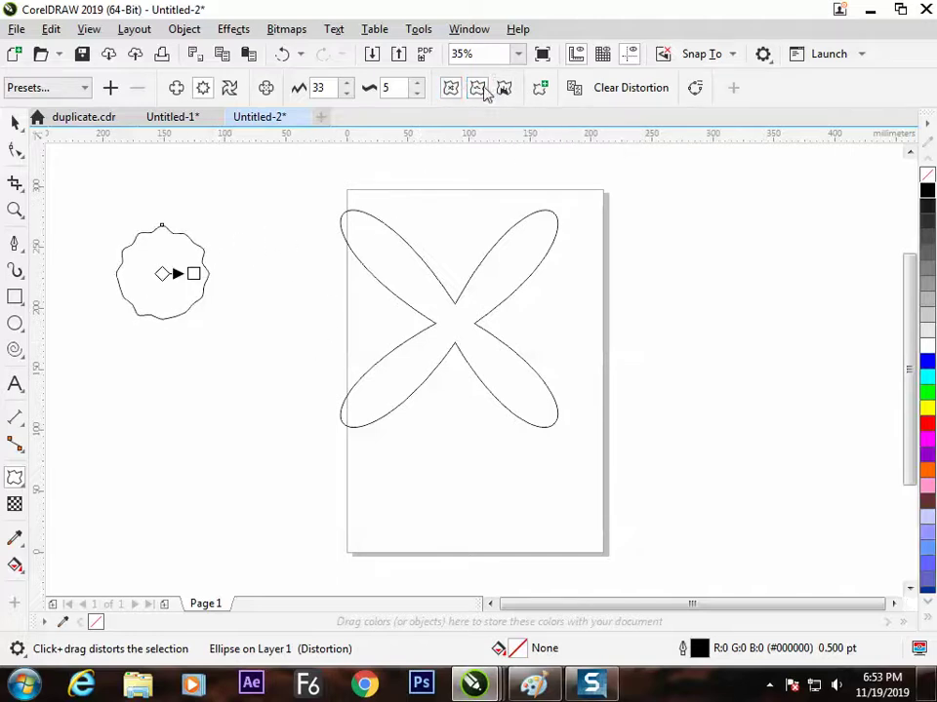
click(475, 90)
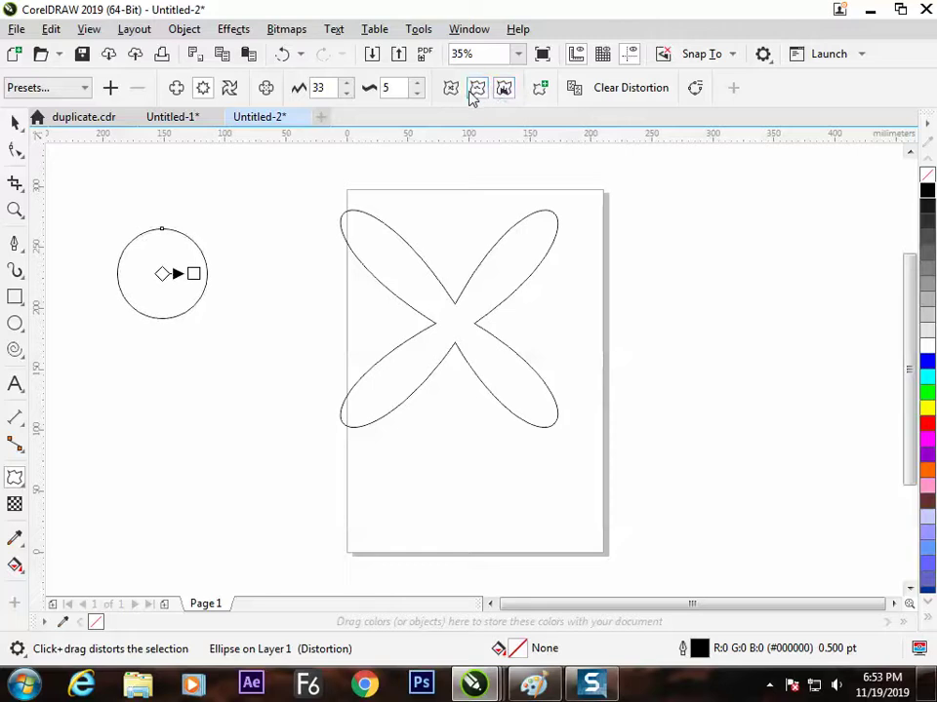
click(479, 94)
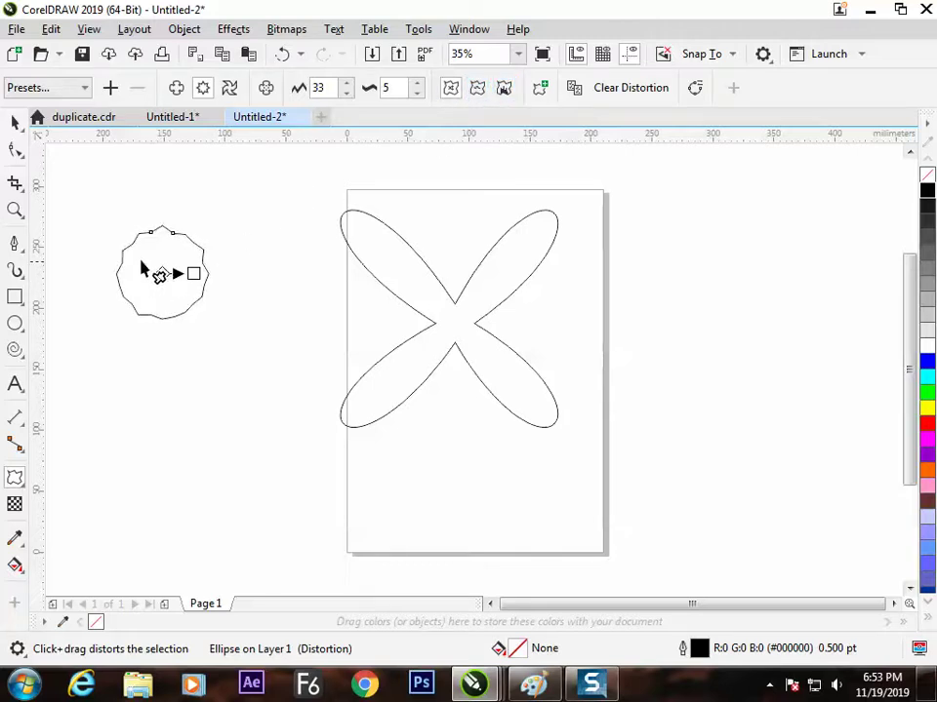
Select the four-petal shape and move it slightly to the right so it fits within the page.
click(203, 87)
drag(178, 273, 442, 345)
click(16, 123)
click(414, 288)
mouse_move(413, 289)
mouse_down()
mouse_move(435, 297)
mouse_move(425, 287)
mouse_up()
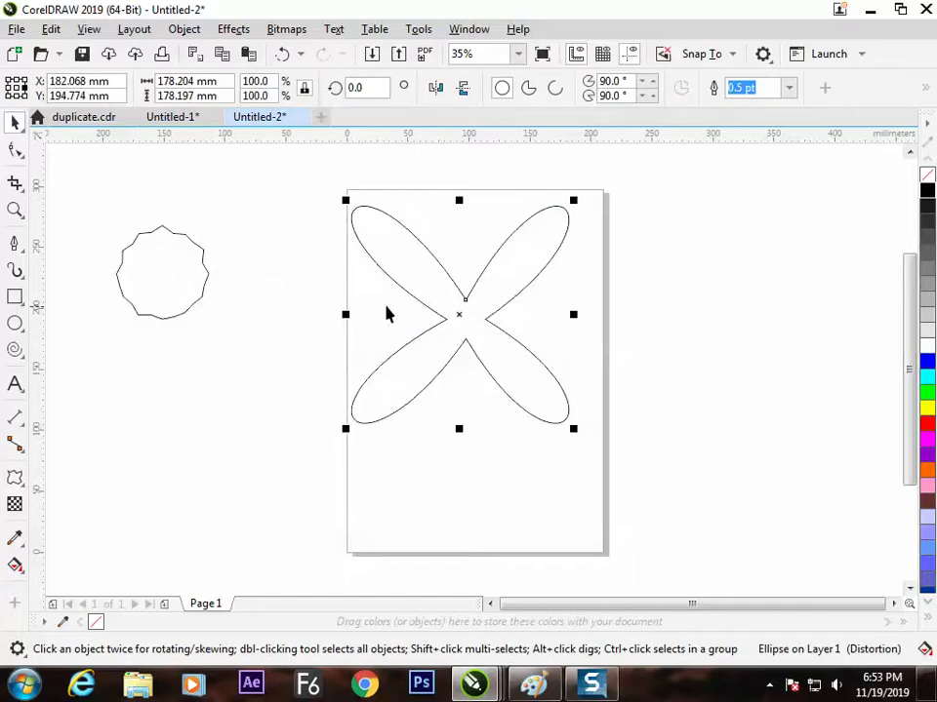
Try a zipper distortion of amplitude 100 and frequency 5 on the four-petal shape and undo it.
click(14, 477)
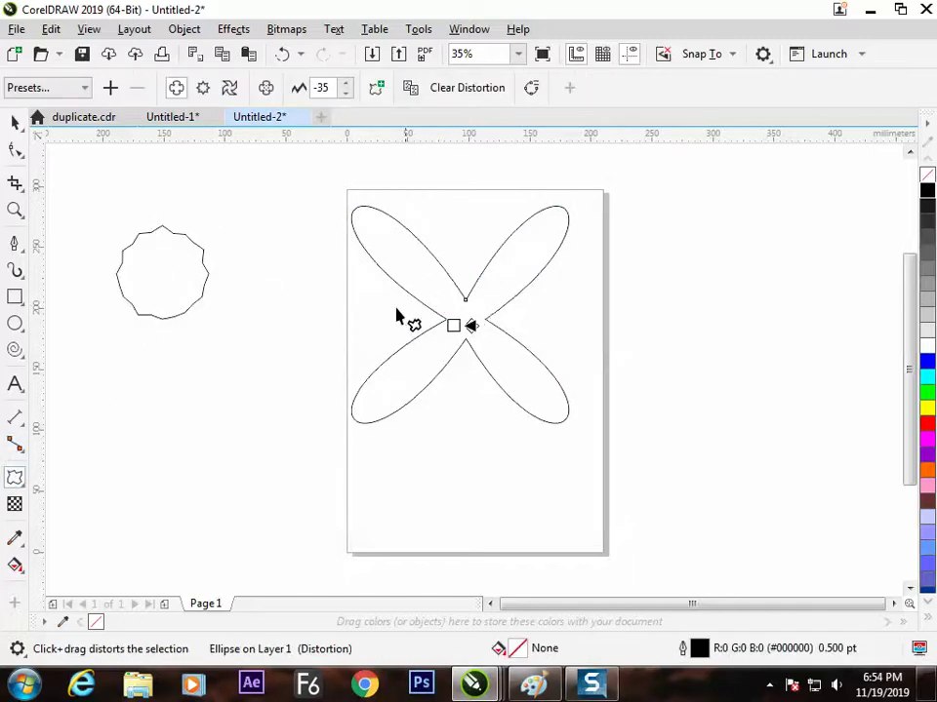
click(202, 88)
drag(484, 307, 622, 296)
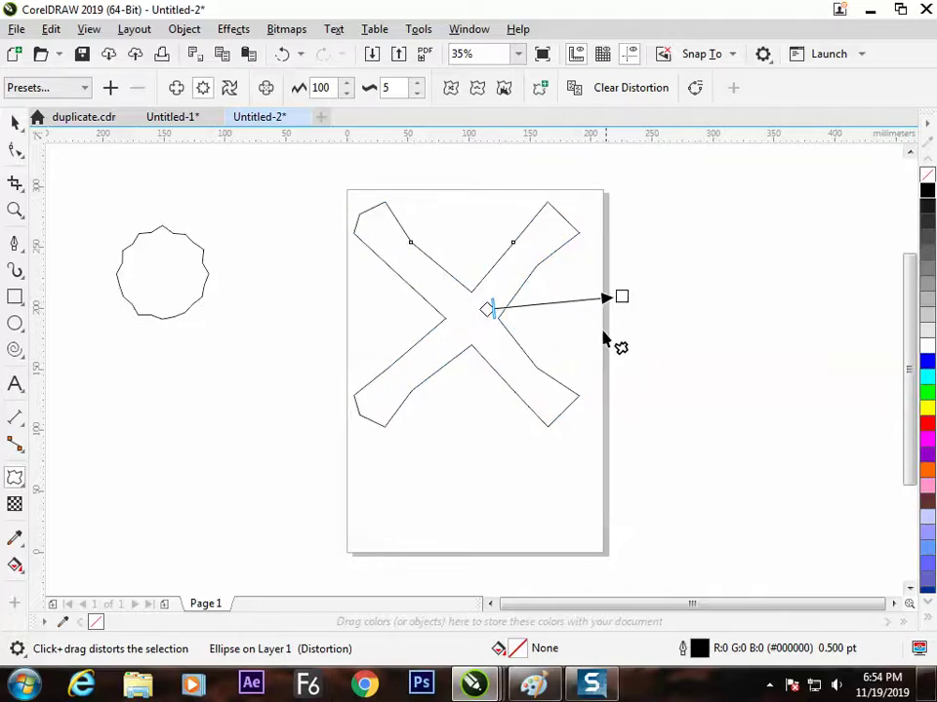
key(ctrl+z)
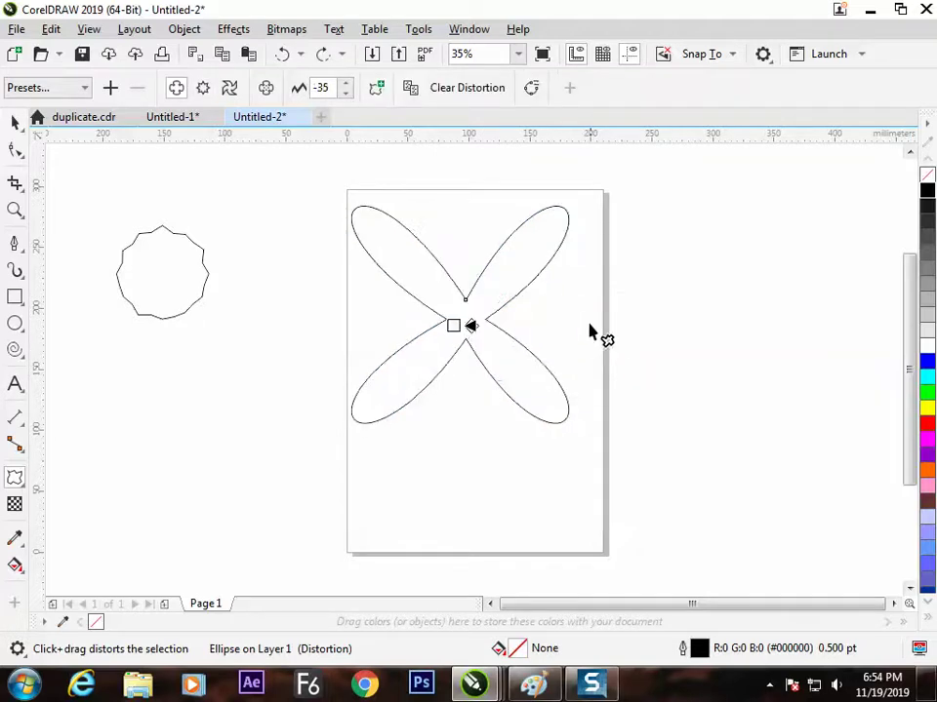
Distort the four-petal shape in zipper mode with amplitude 93 and frequency 5, pulling outward from its upper-right petal.
drag(510, 281, 606, 224)
key(ctrl+z)
click(203, 88)
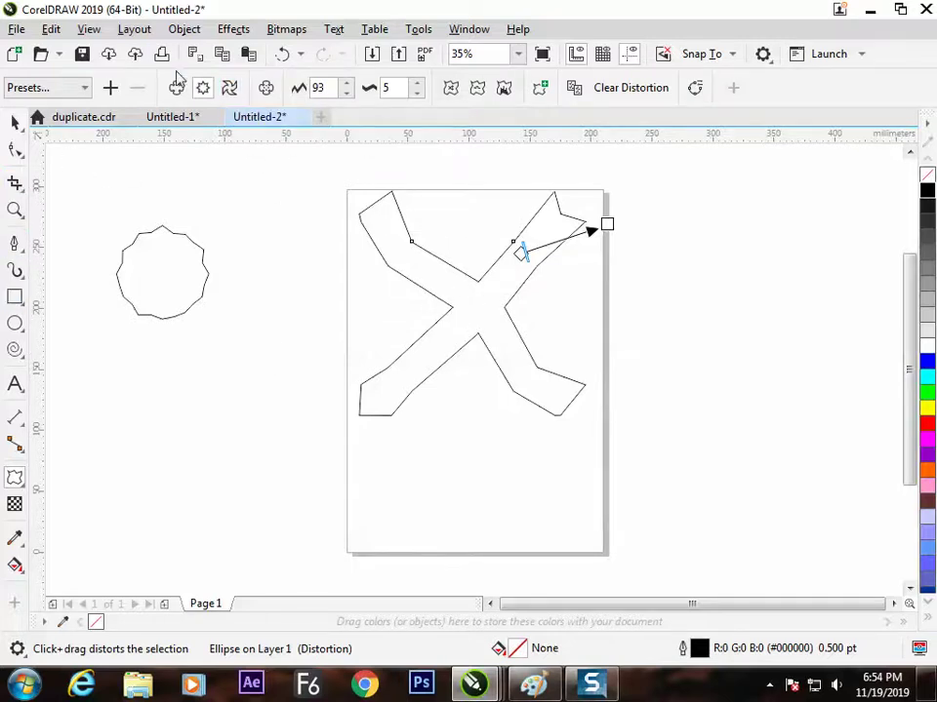
Draw a 73.5 mm circle below the zippered one and twist it clockwise by 1 full rotation and 42 additional degrees.
click(15, 322)
drag(214, 385, 266, 425)
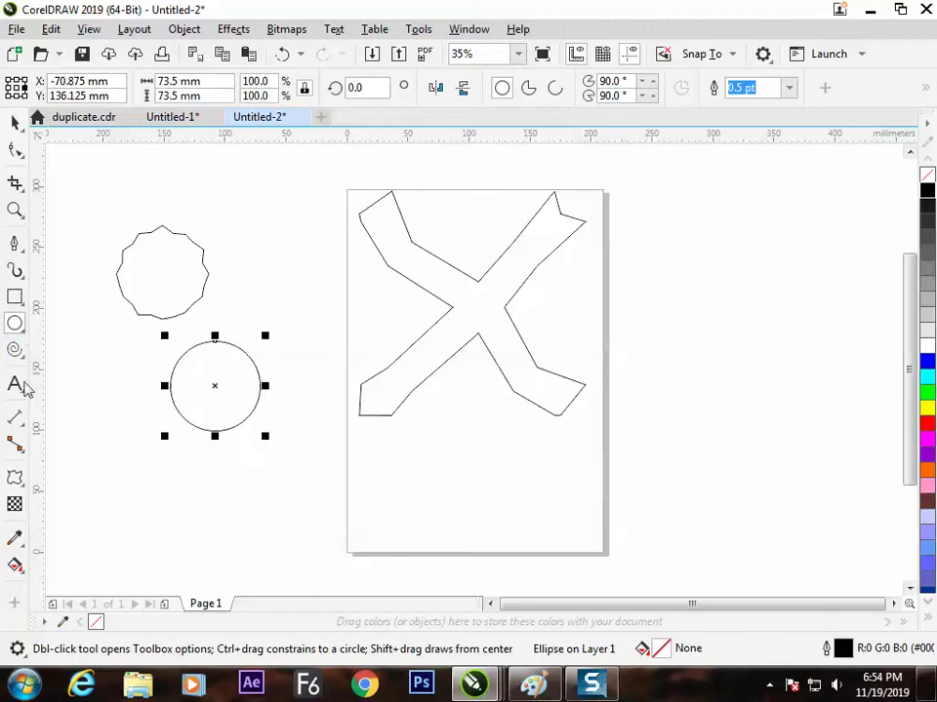
click(14, 477)
click(229, 88)
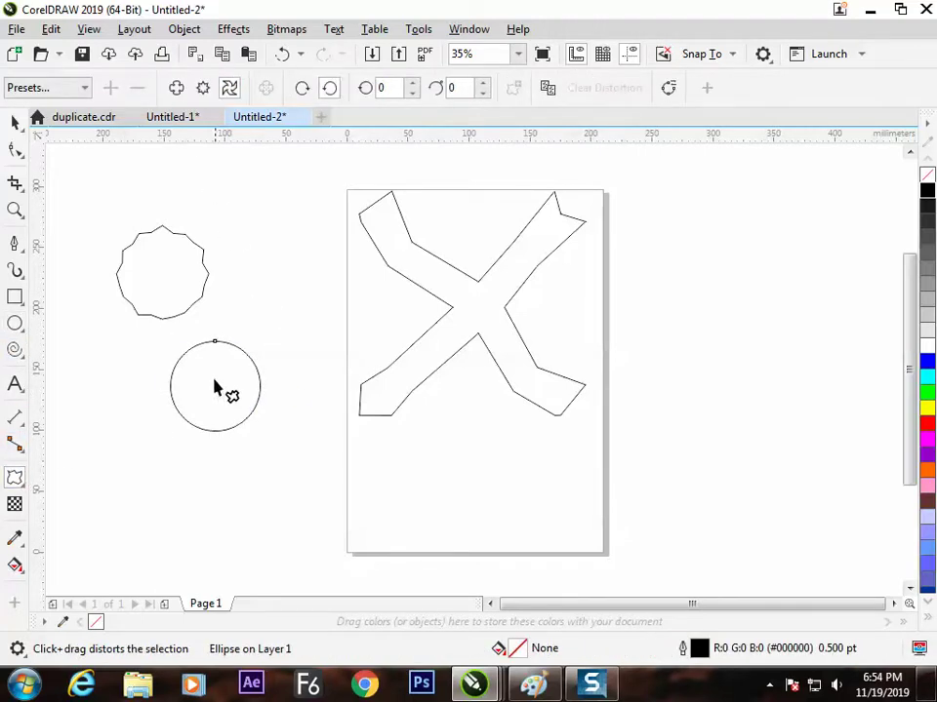
drag(220, 377, 262, 414)
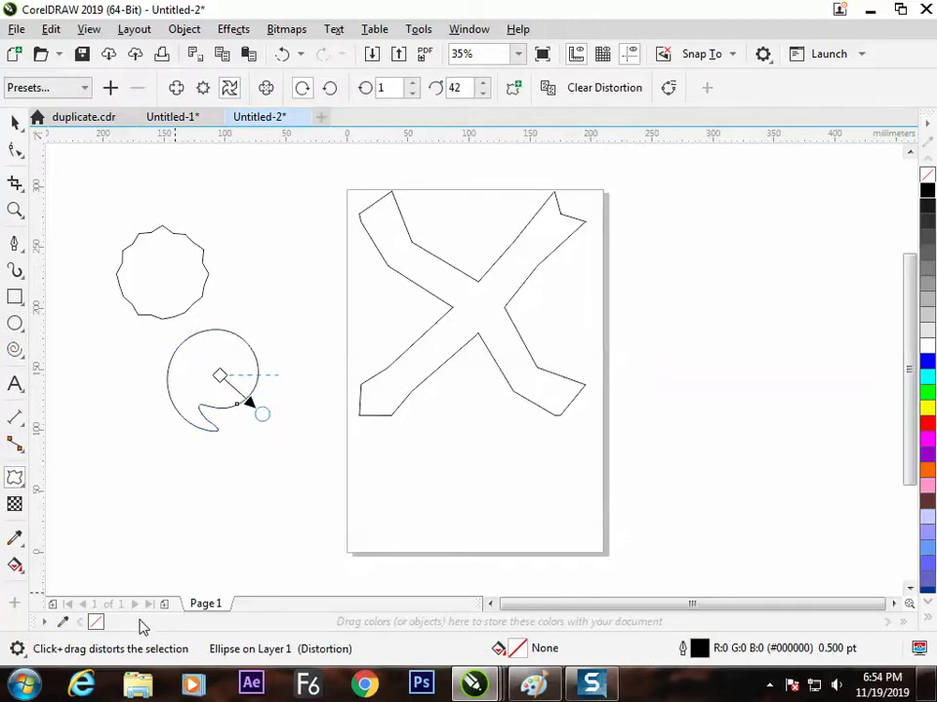
Apply a twister distortion to the cross-shaped figure on the page, starting from its upper-right arm.
click(16, 122)
click(476, 300)
click(476, 301)
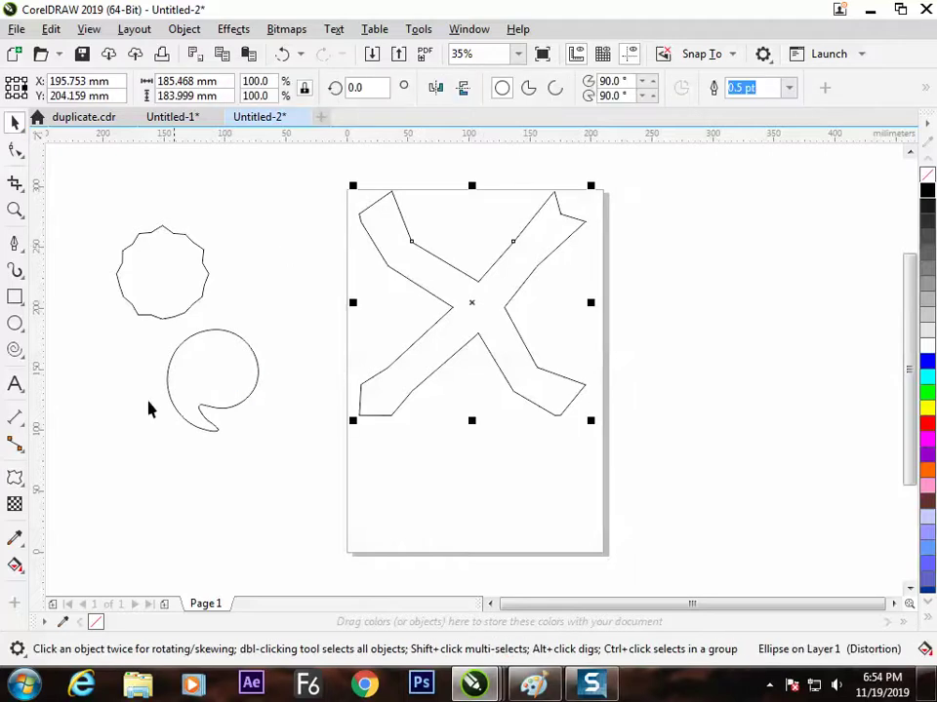
click(15, 478)
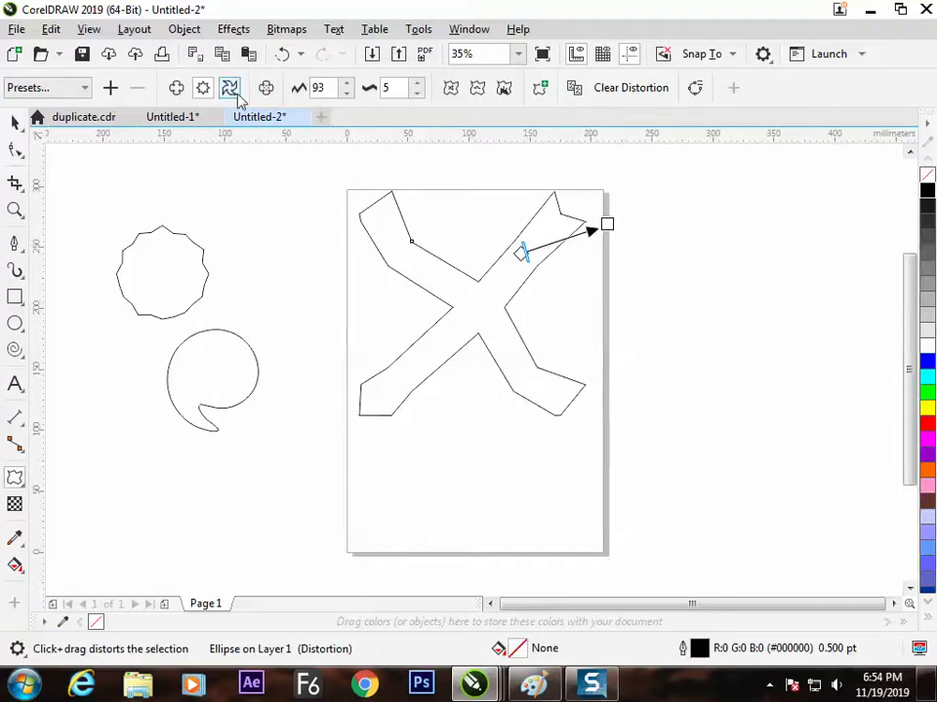
click(235, 93)
drag(543, 244, 501, 330)
Move the twisted figure down so that it sits over the page.
click(15, 121)
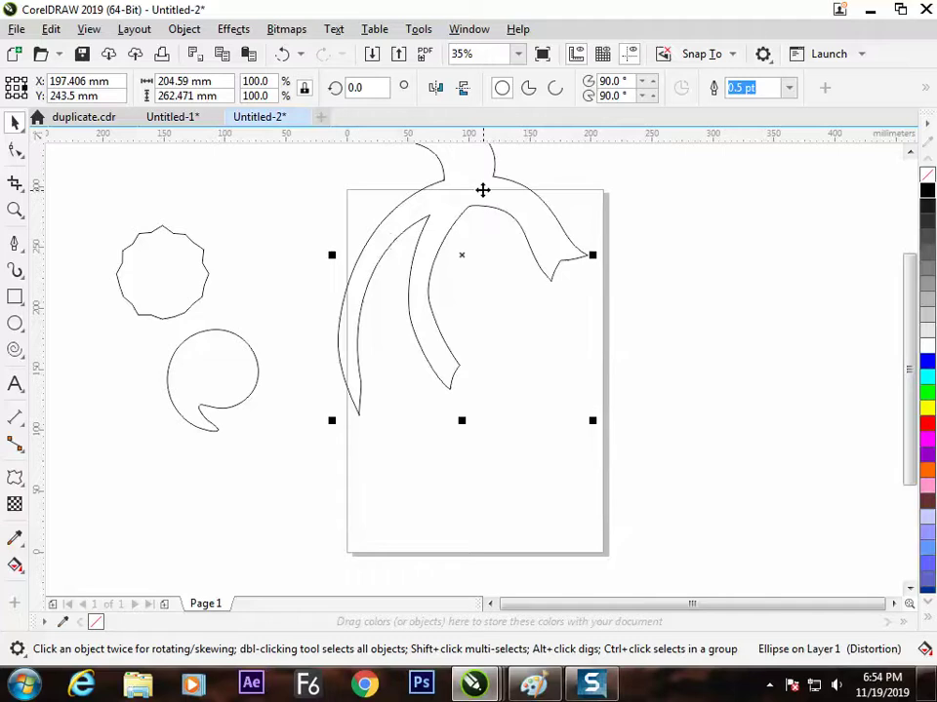
drag(482, 189, 514, 316)
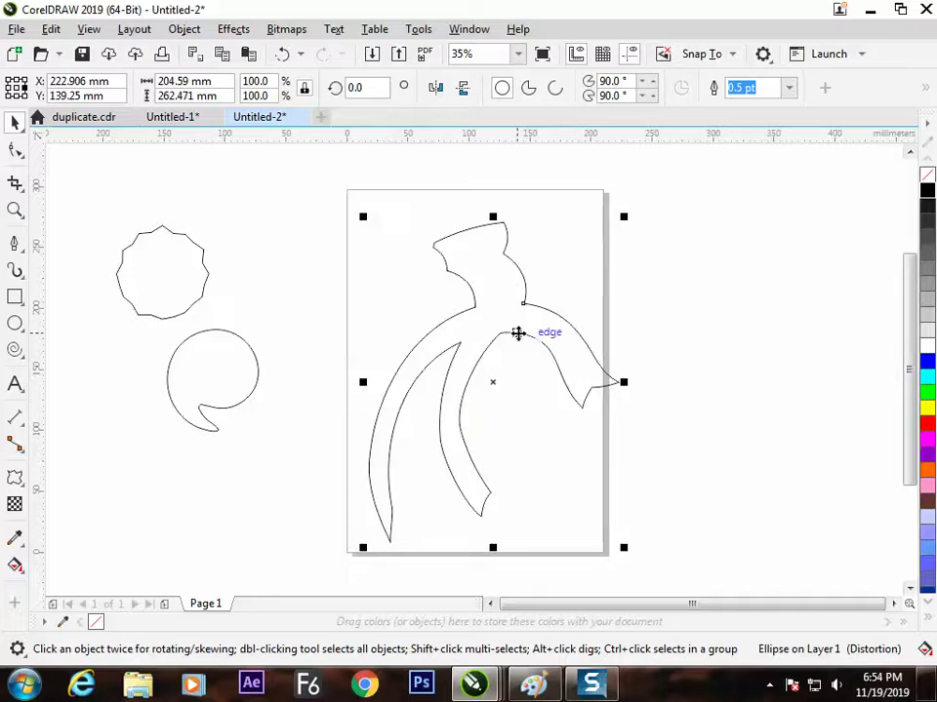
drag(514, 331, 495, 325)
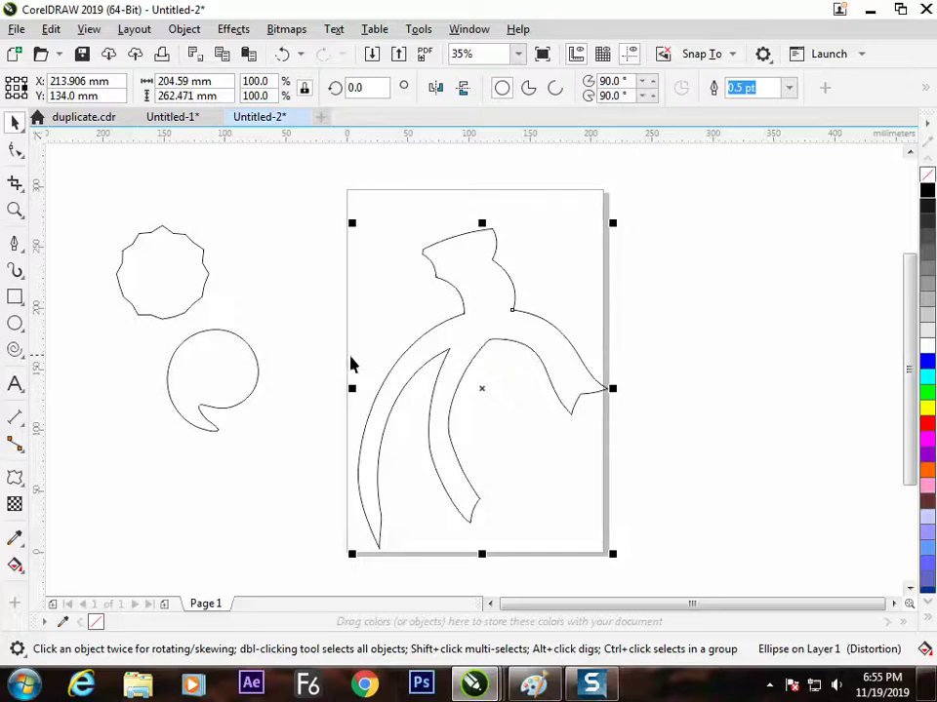
click(462, 302)
click(540, 294)
click(458, 314)
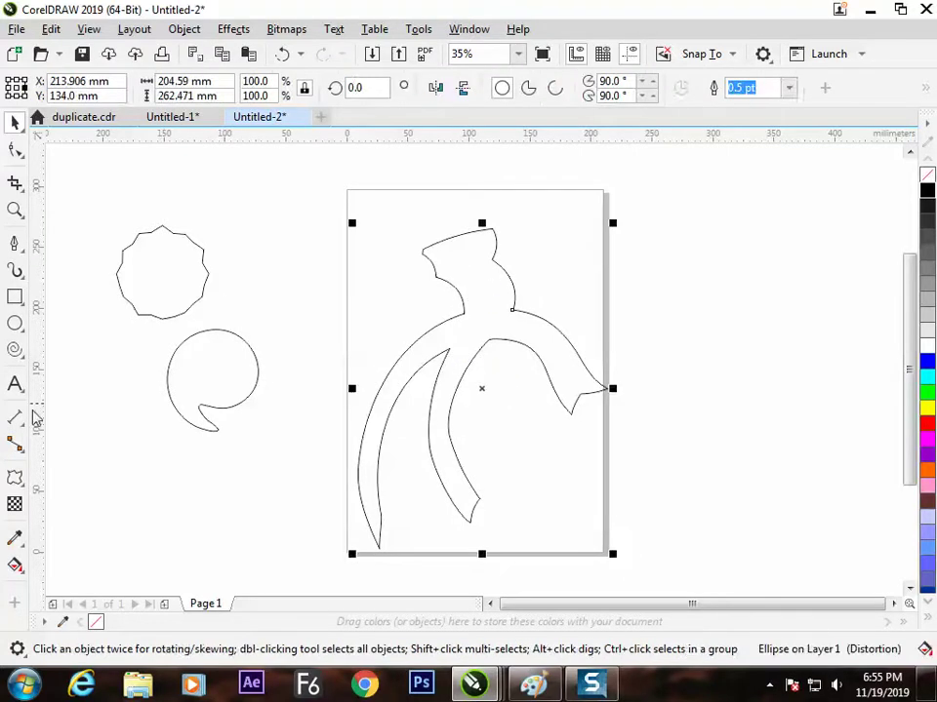
Clear every stacked distortion from the twisted figure on the page, and glance at the Blend and Distort notes in Paint.
click(14, 477)
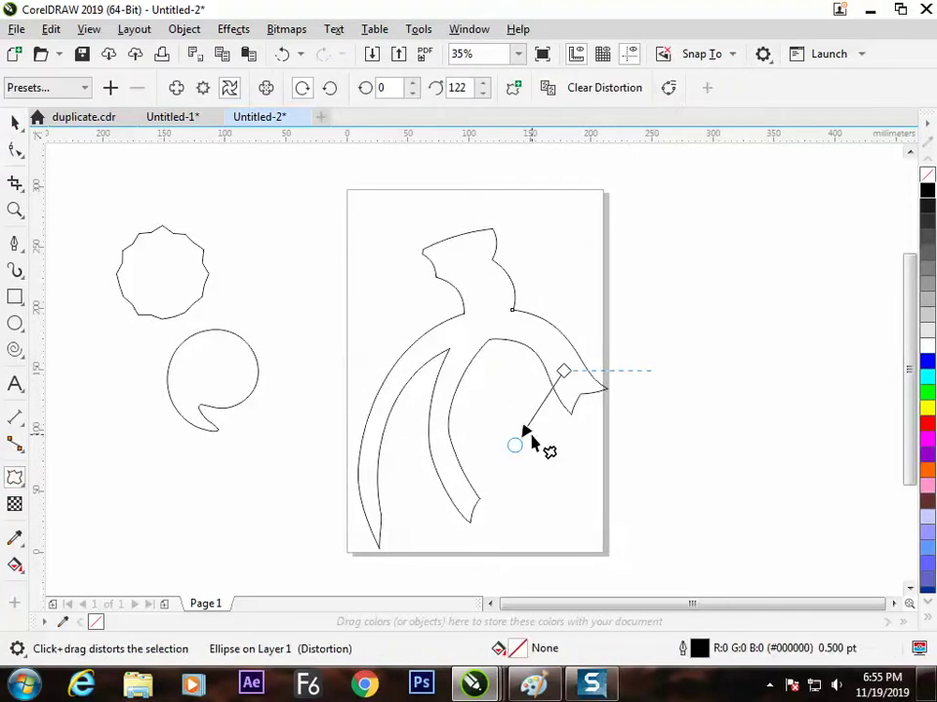
click(604, 90)
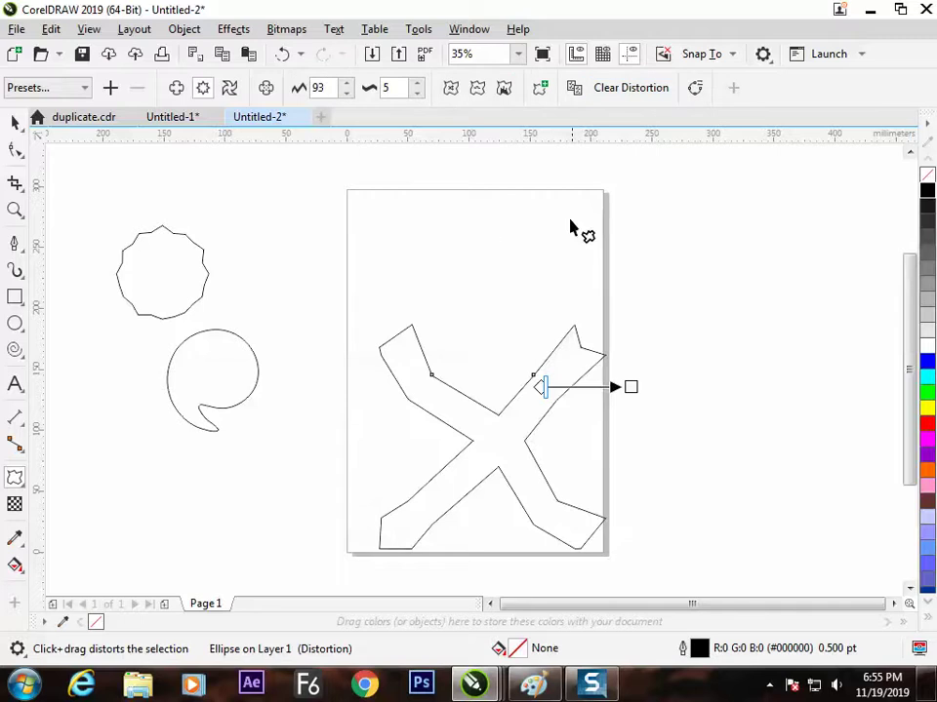
click(629, 90)
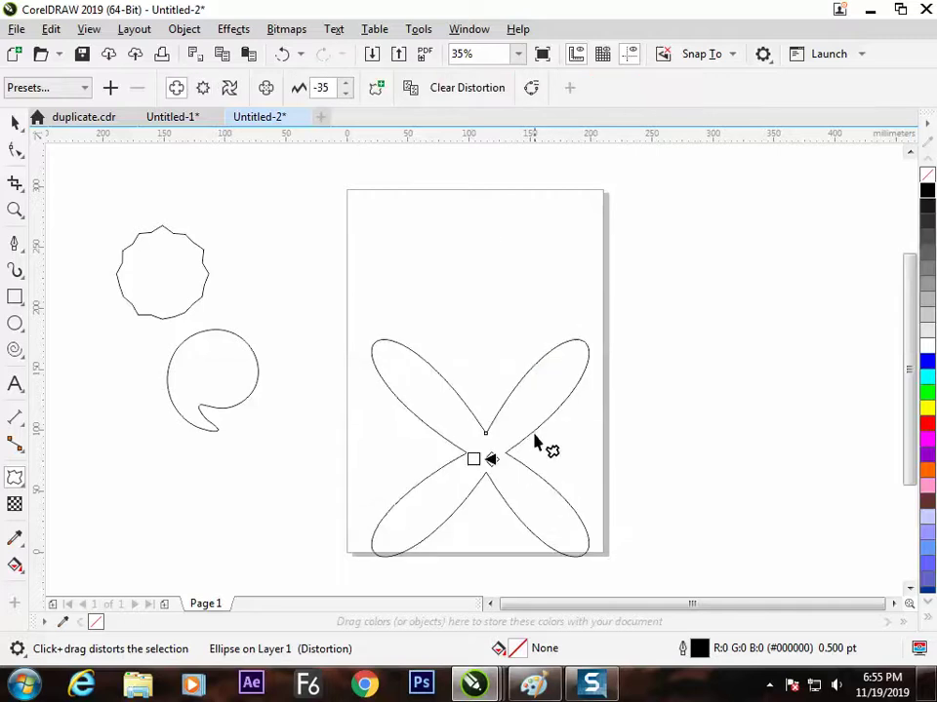
click(469, 94)
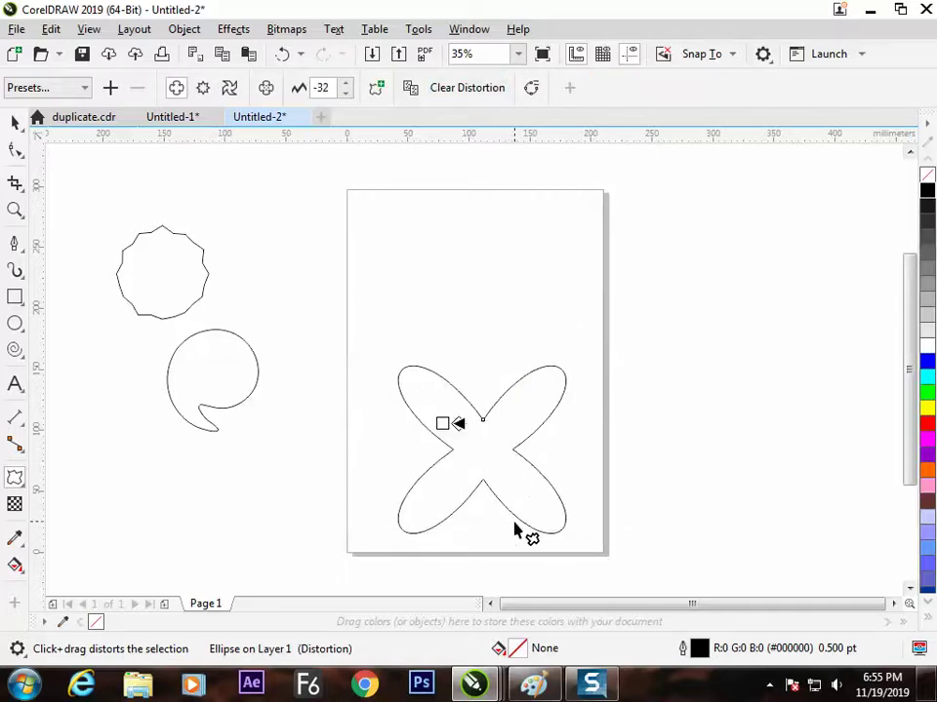
click(470, 90)
click(468, 88)
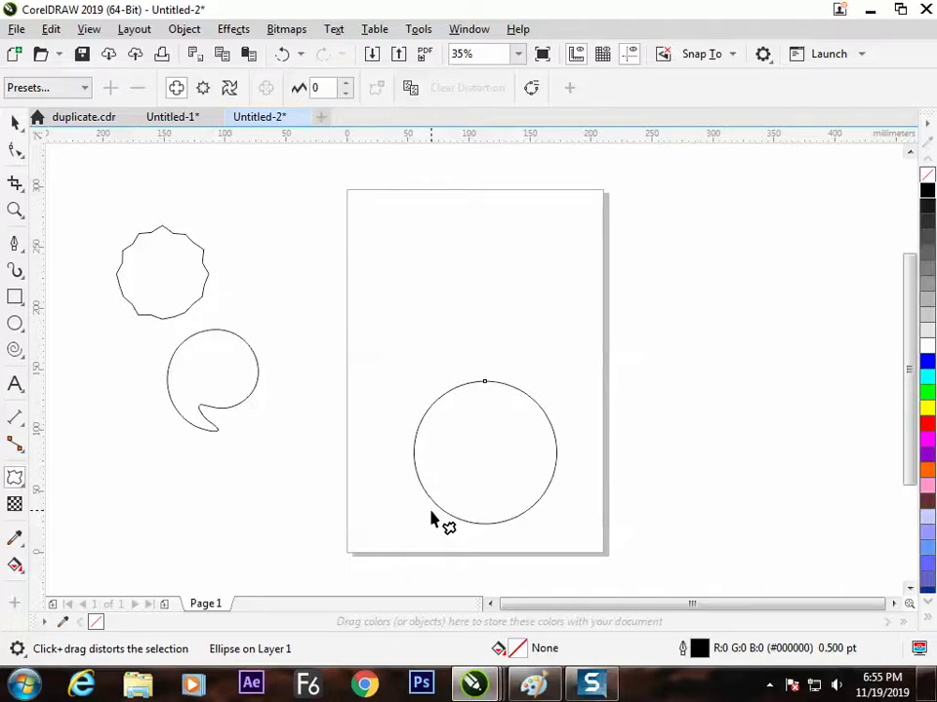
key(alt+Tab)
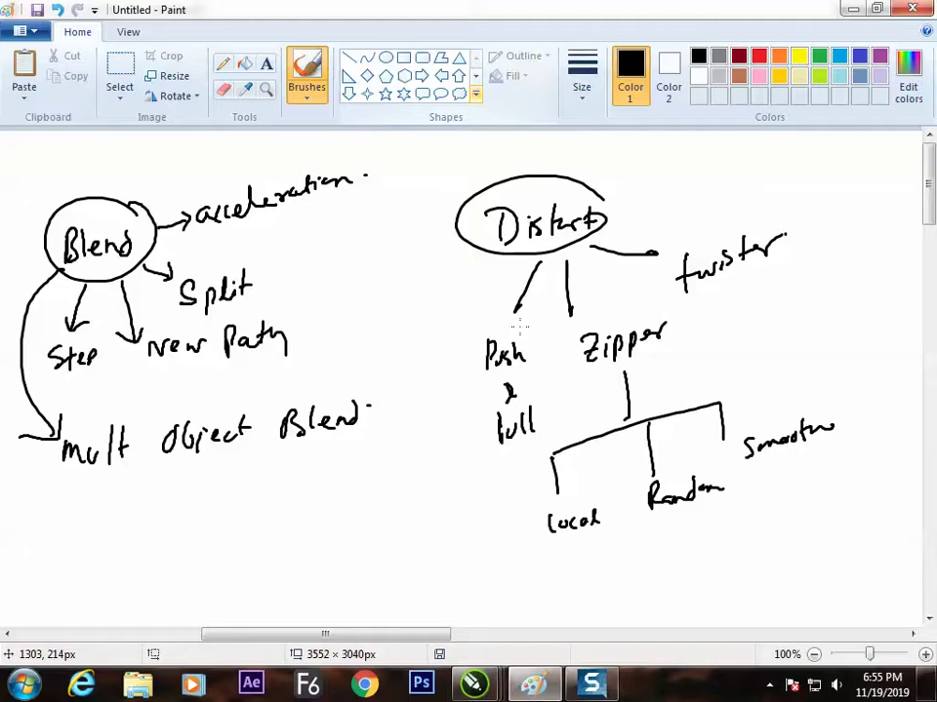
key(alt+Tab)
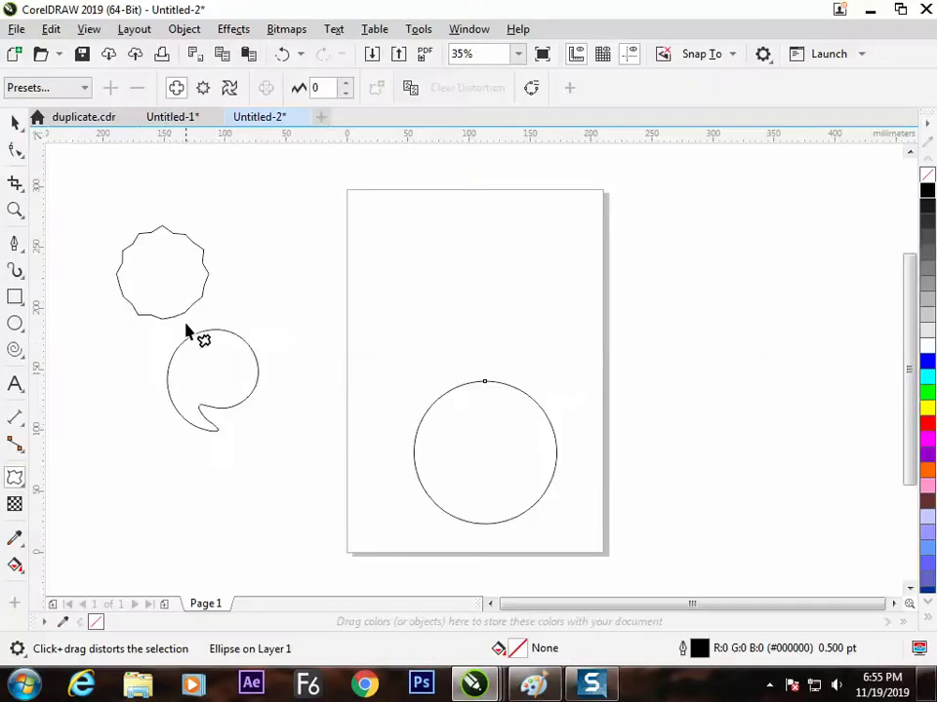
Move the plain, twisted and zippered circles into a row near the upper part of the page, with the plain one rightmost.
click(16, 121)
drag(238, 388, 318, 296)
drag(483, 473, 472, 347)
drag(305, 318, 327, 289)
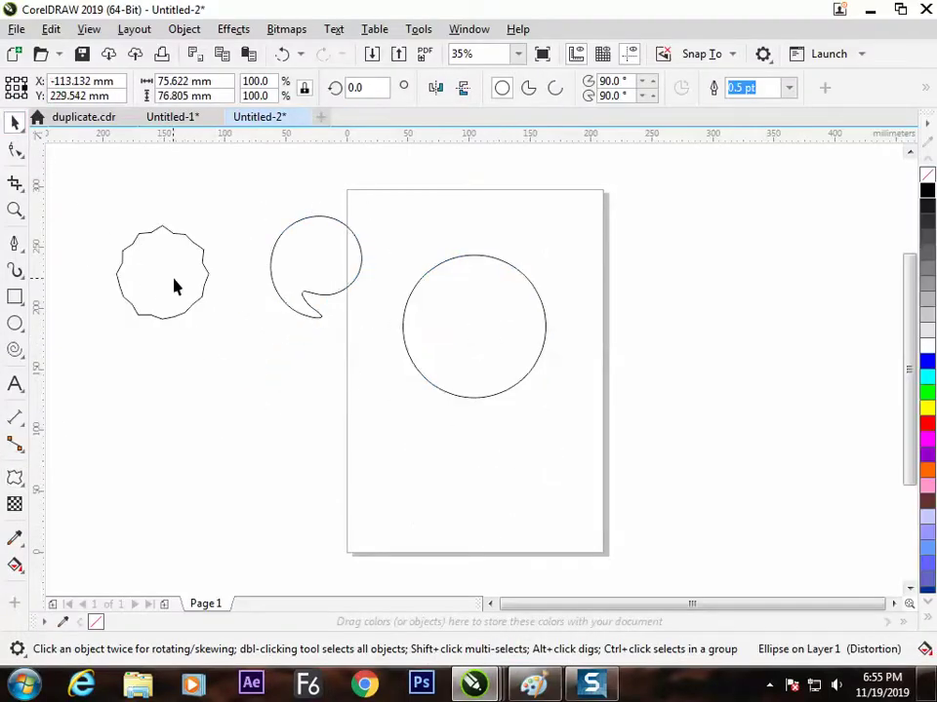
click(181, 289)
drag(188, 291, 196, 264)
drag(315, 265, 285, 264)
drag(494, 335, 579, 318)
Try outward push-and-pull distortions on the large circle, including one of amplitude 200 from its centre, and undo them.
click(15, 477)
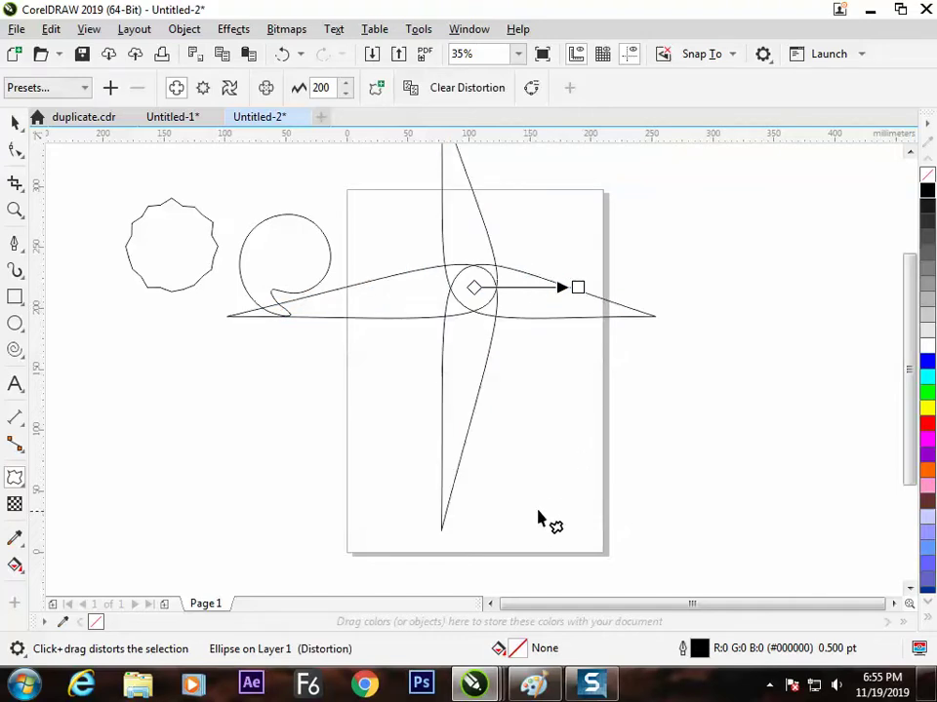
key(ctrl+z)
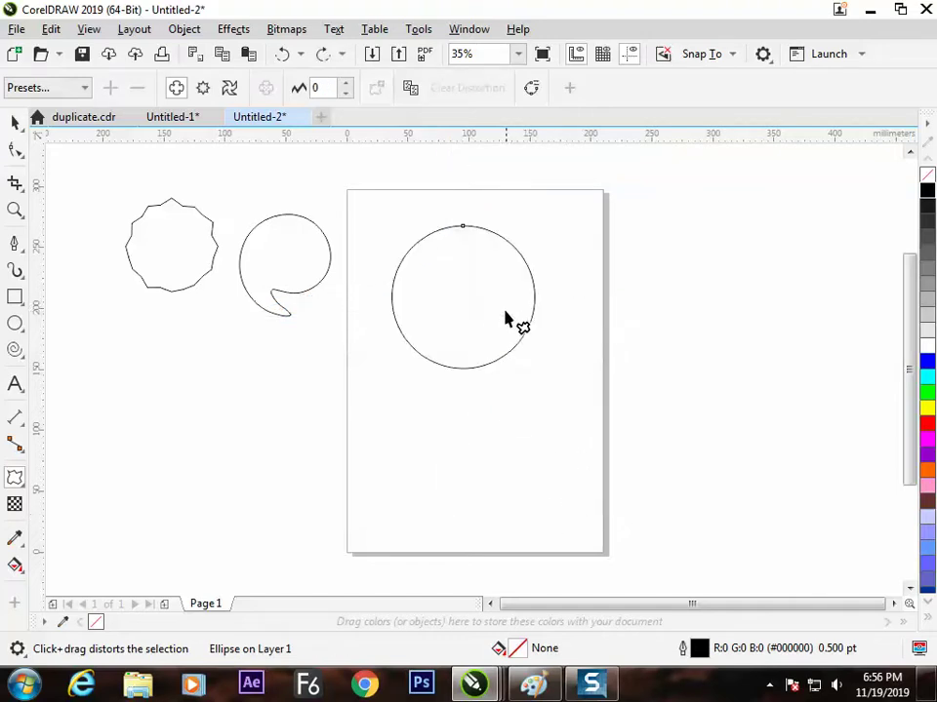
drag(470, 303, 485, 305)
drag(510, 306, 568, 305)
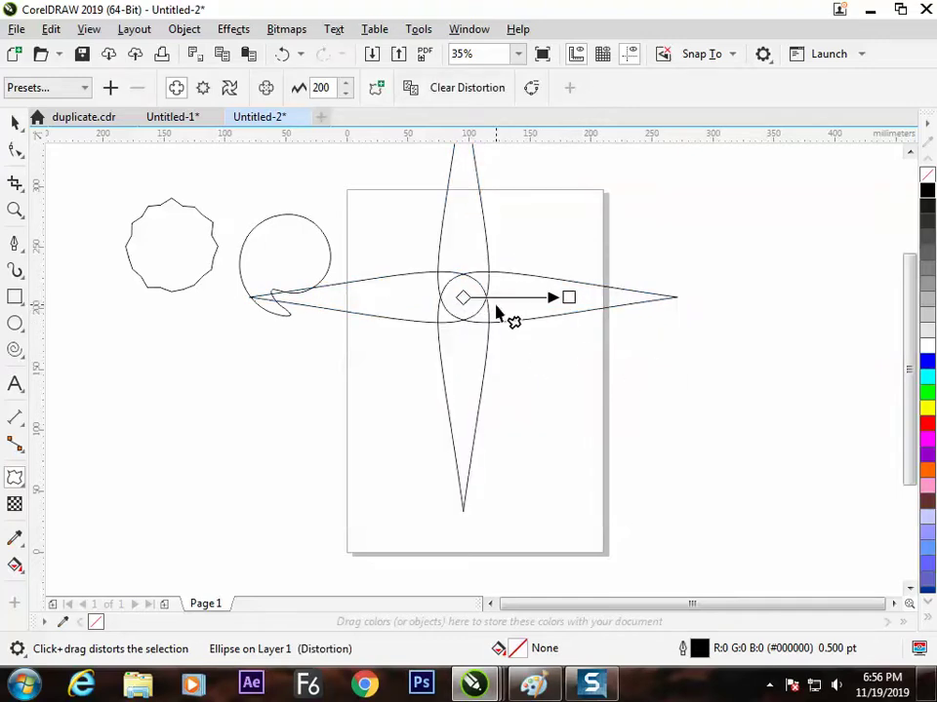
key(ctrl+z)
drag(623, 322, 709, 331)
key(ctrl+z)
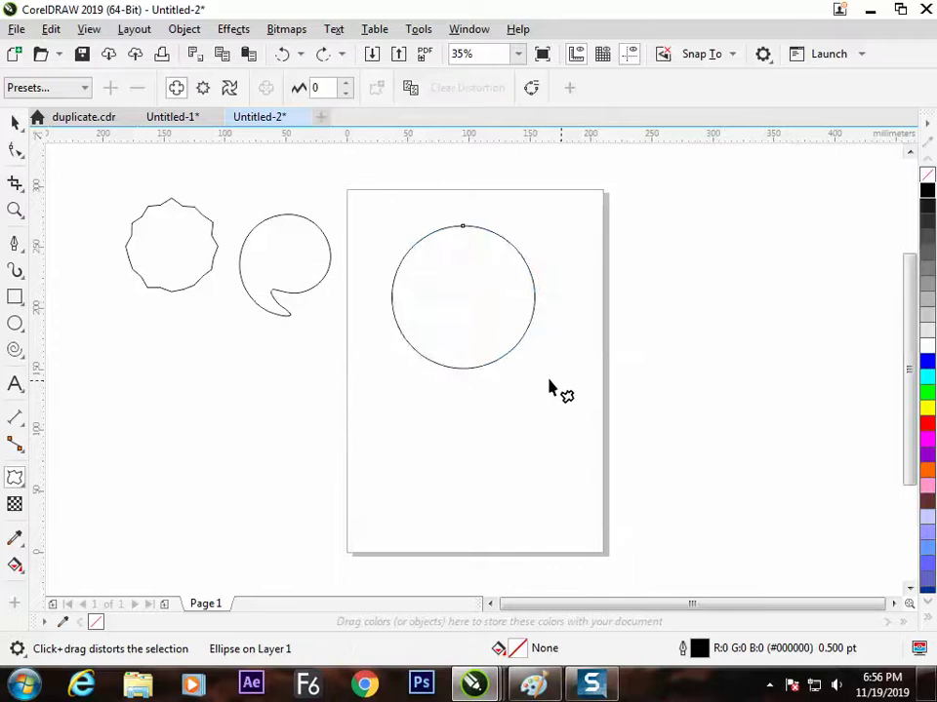
Distort the large circle in push-and-pull mode with amplitude -125, starting slightly below its centre.
drag(479, 322, 404, 361)
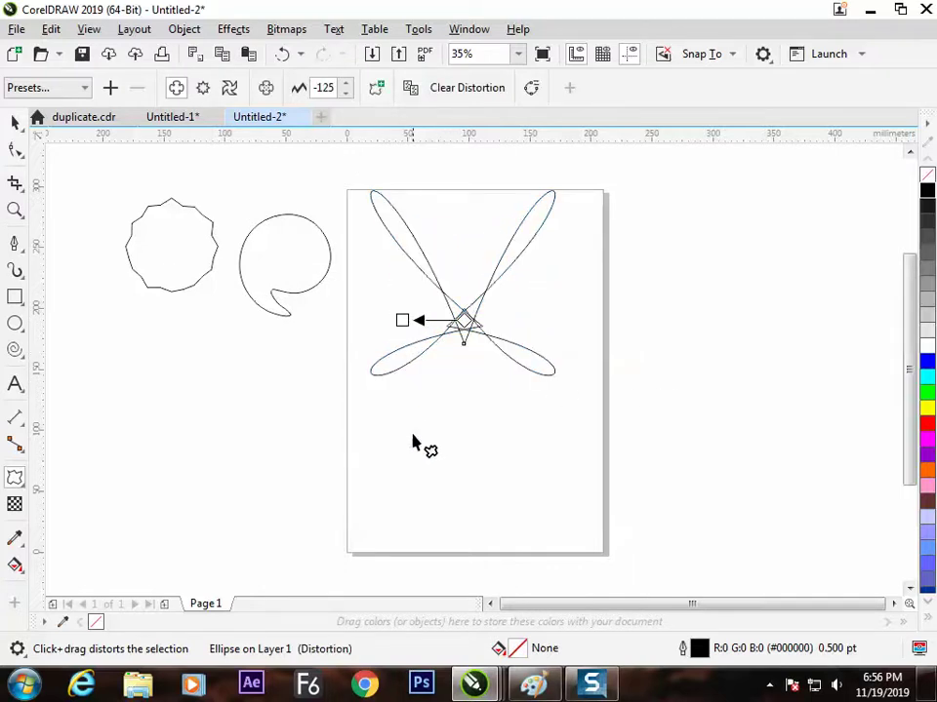
click(17, 125)
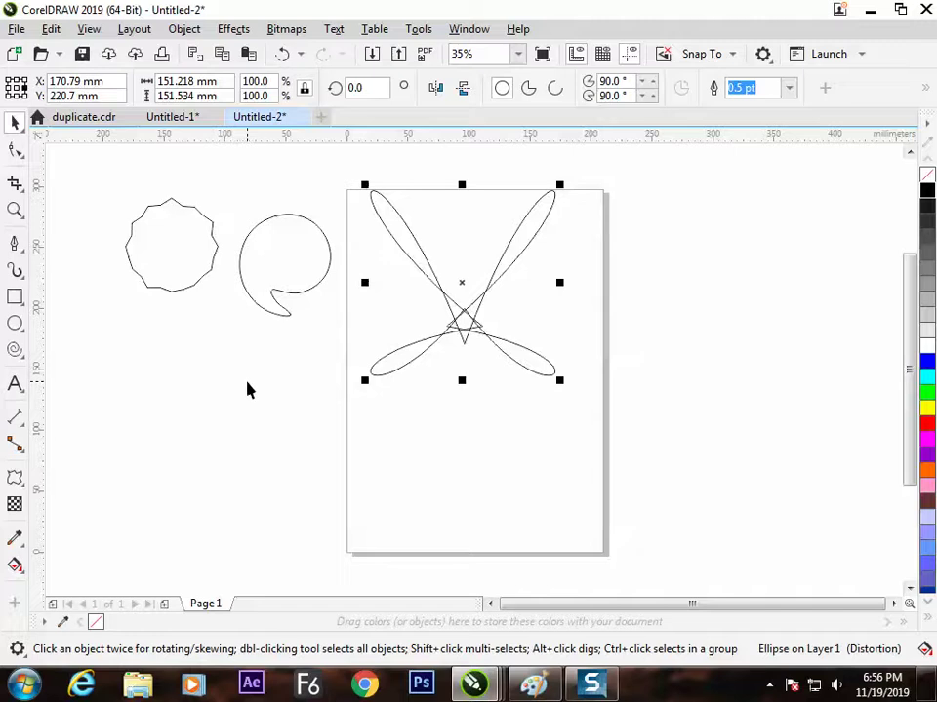
click(186, 327)
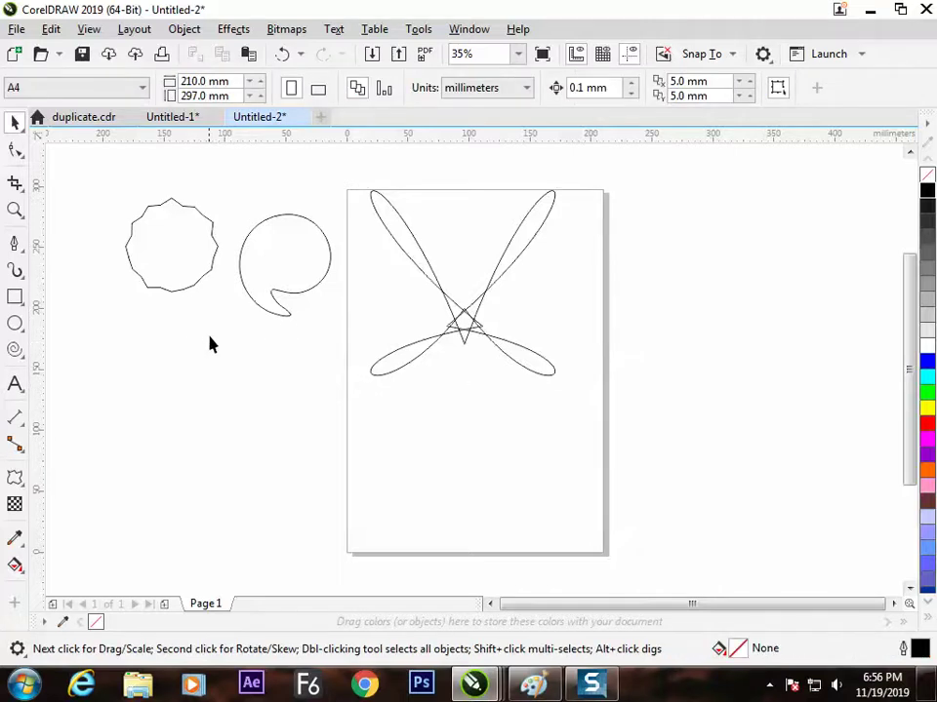
Move all three shapes down and to the right together, and scale them to about 329 mm in total width.
key(ctrl+a)
drag(185, 255, 387, 353)
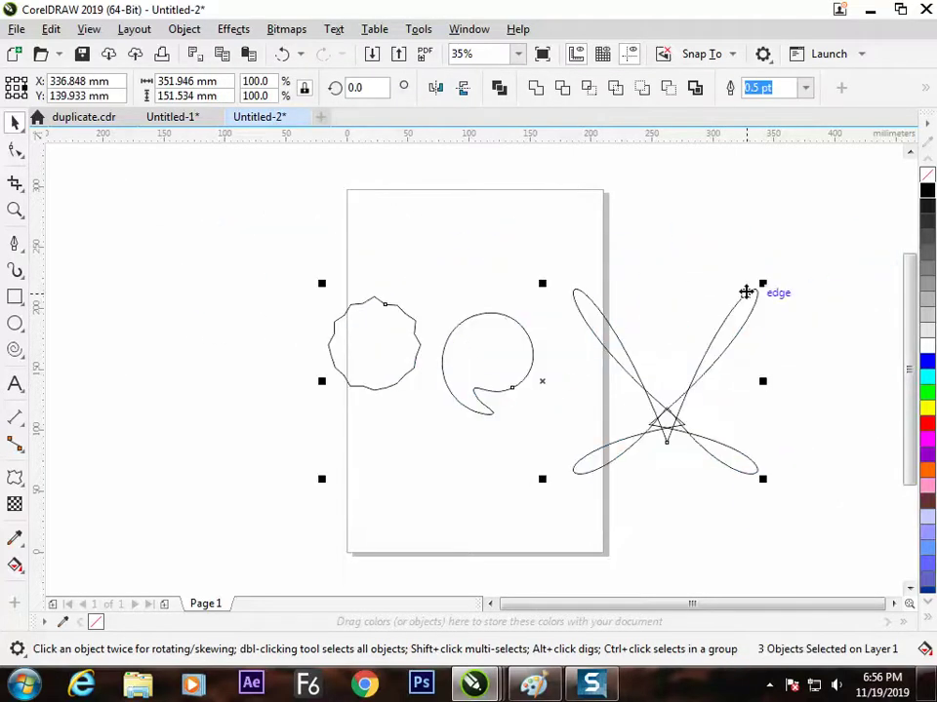
drag(759, 286, 747, 290)
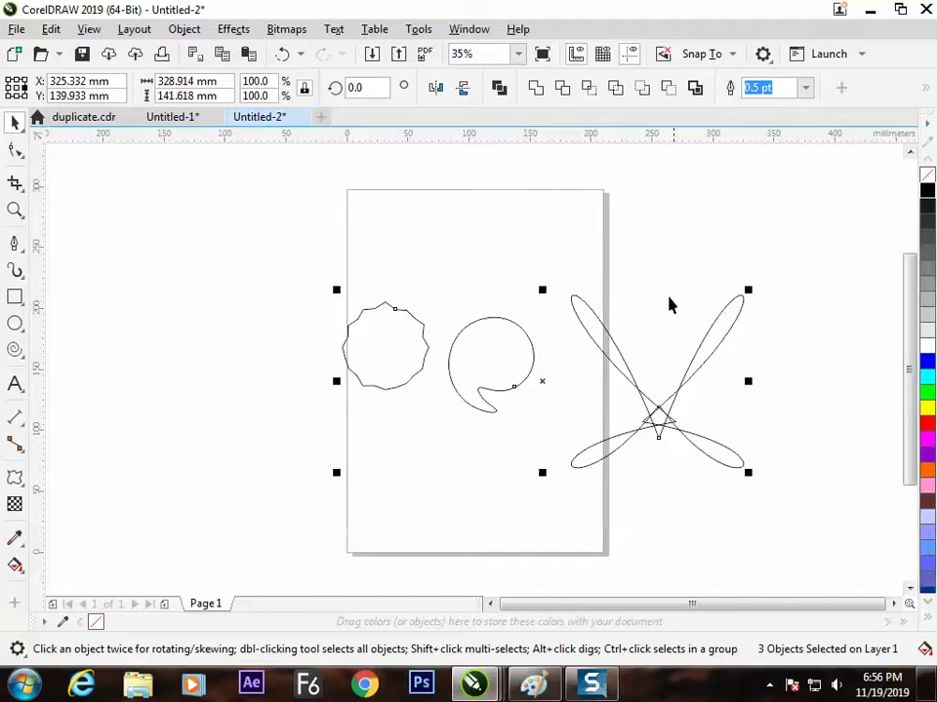
Shift the zippered and twisted circles together to the right so that the twisted one overlaps the four-armed figure.
click(539, 353)
drag(292, 263, 568, 419)
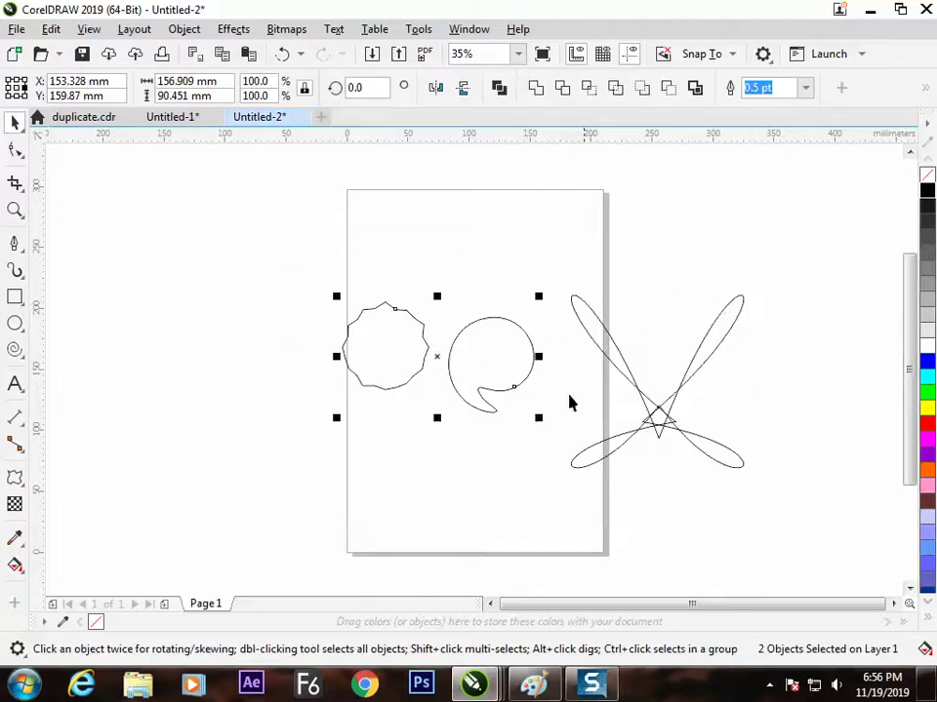
drag(423, 356, 518, 347)
Place a copy of the zippered circle off the page's left edge, roughly level with the original.
click(475, 379)
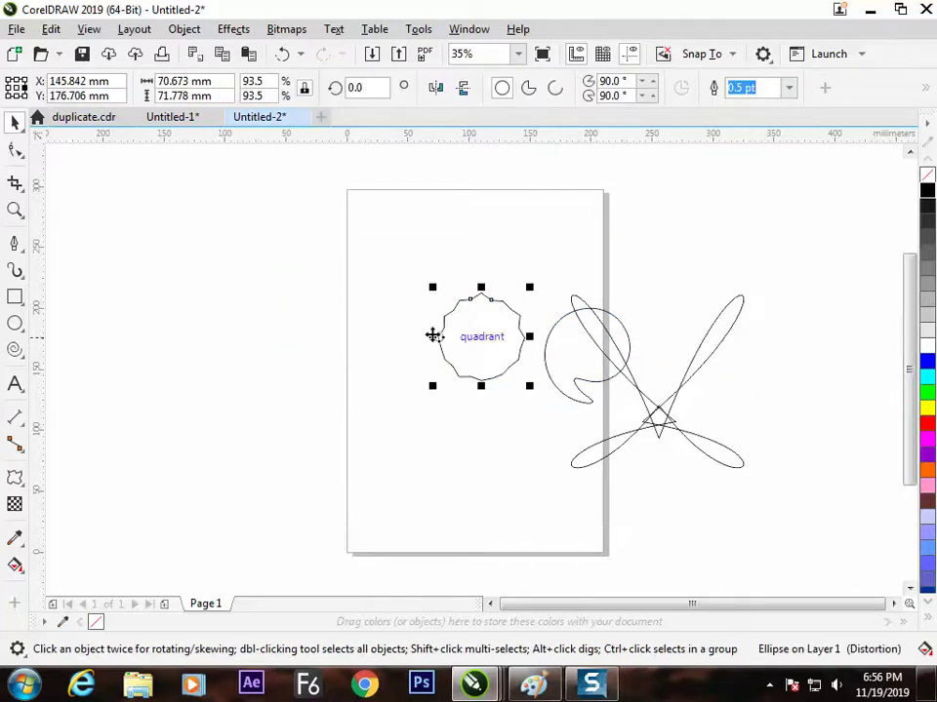
drag(485, 326, 286, 317)
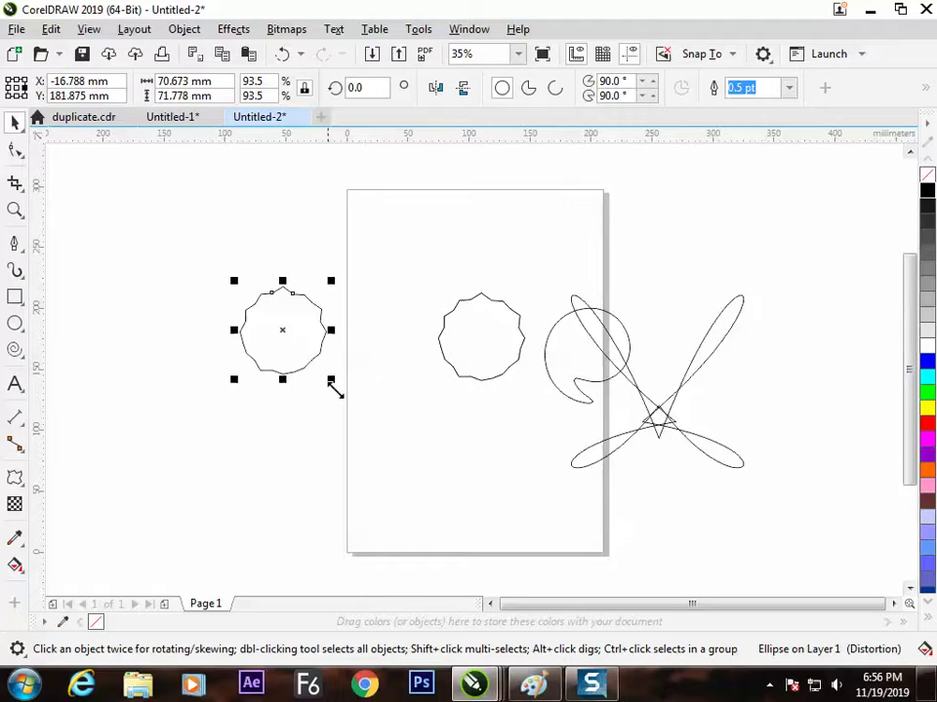
click(303, 352)
click(243, 350)
Blend the two zippered circles in a straight line with 20 steps.
click(14, 477)
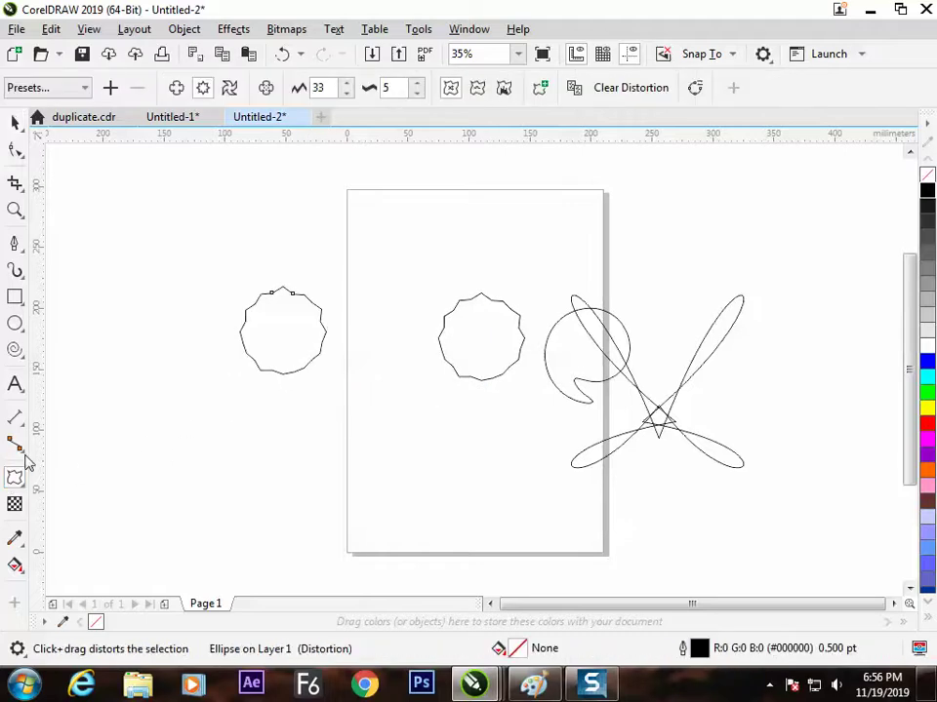
click(22, 484)
click(70, 518)
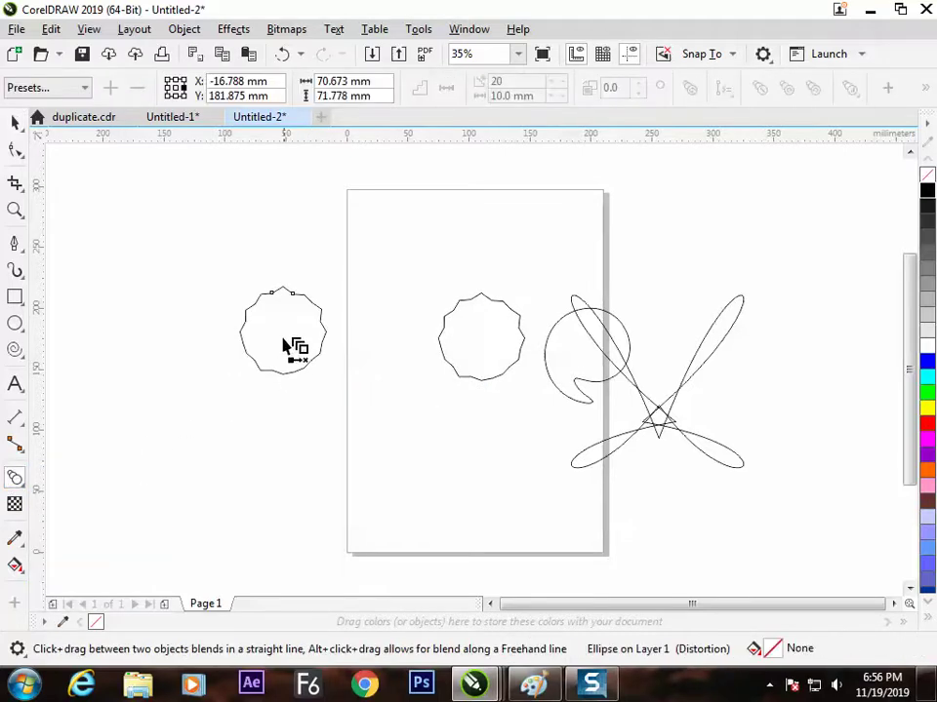
drag(282, 330, 478, 339)
click(14, 122)
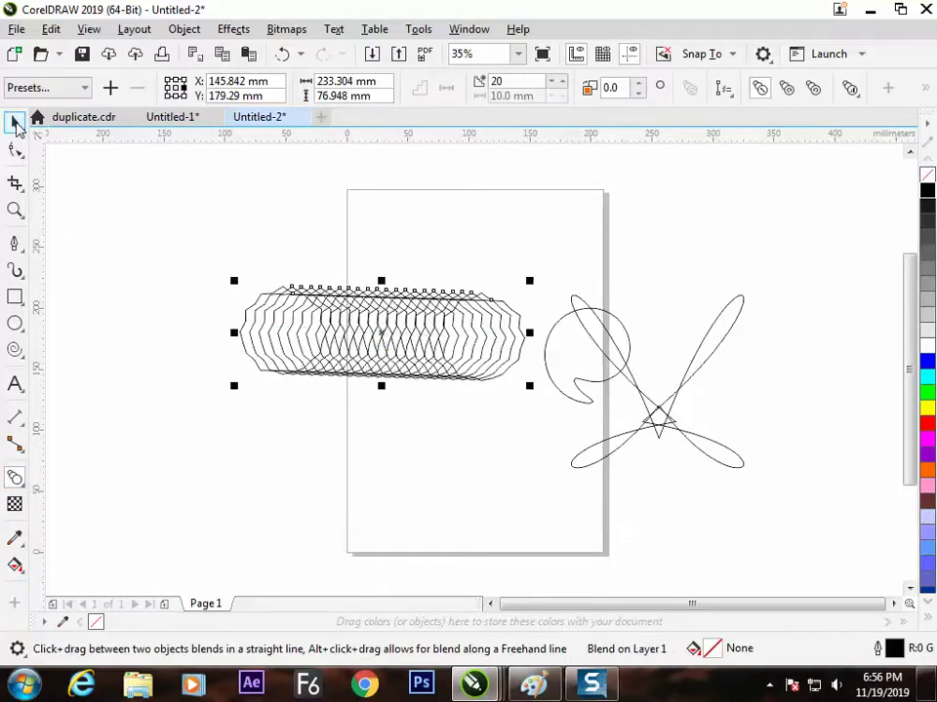
Move the blend of zippered circles down so that it spans the lower part of the page.
click(180, 396)
drag(369, 357, 472, 423)
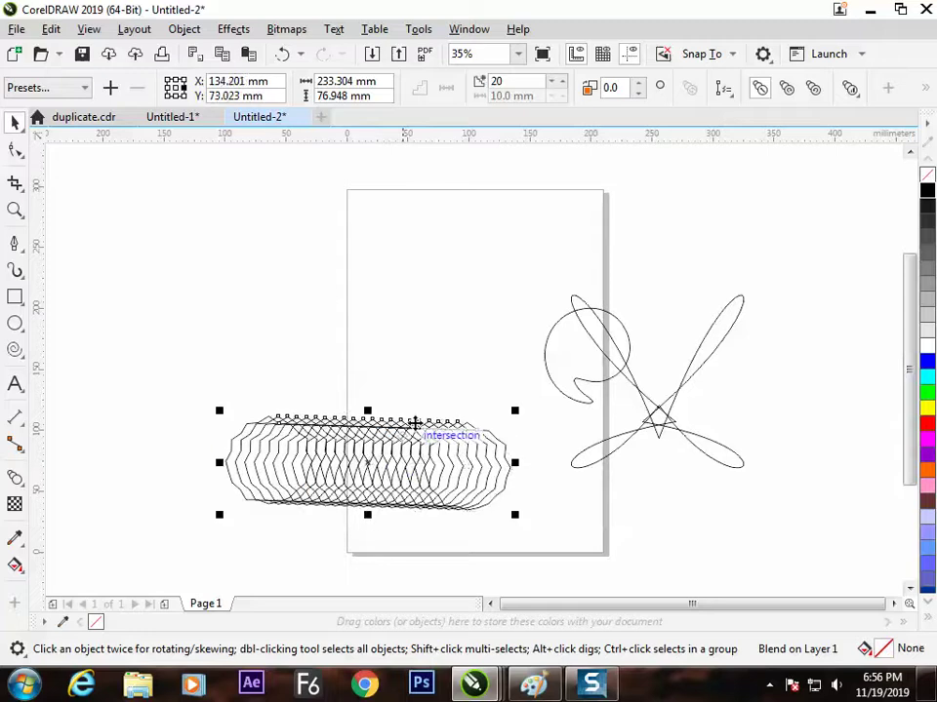
click(509, 498)
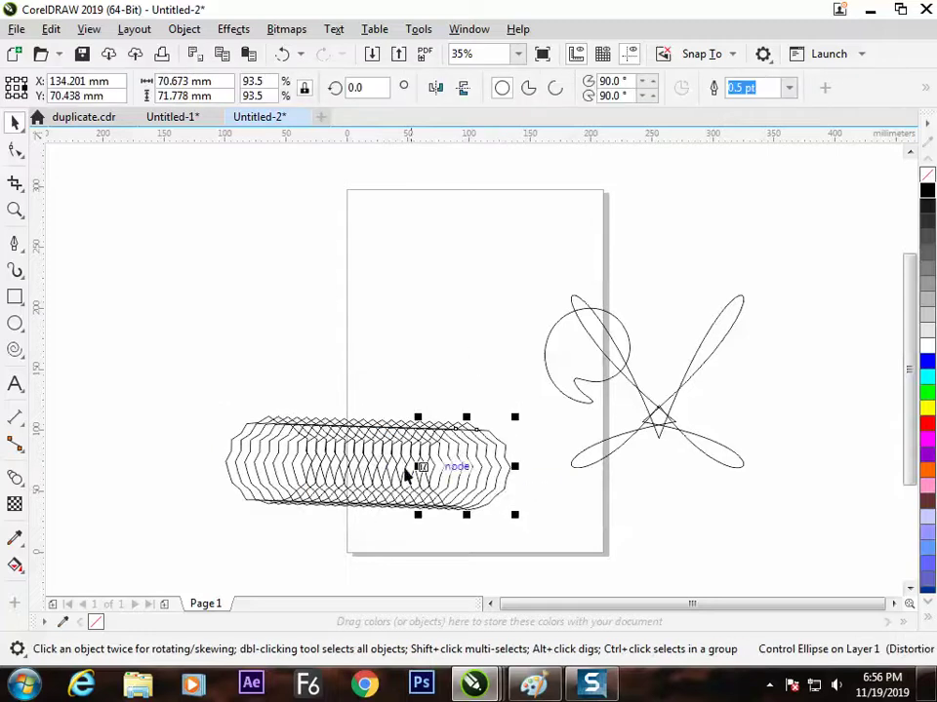
drag(331, 483, 441, 504)
click(208, 441)
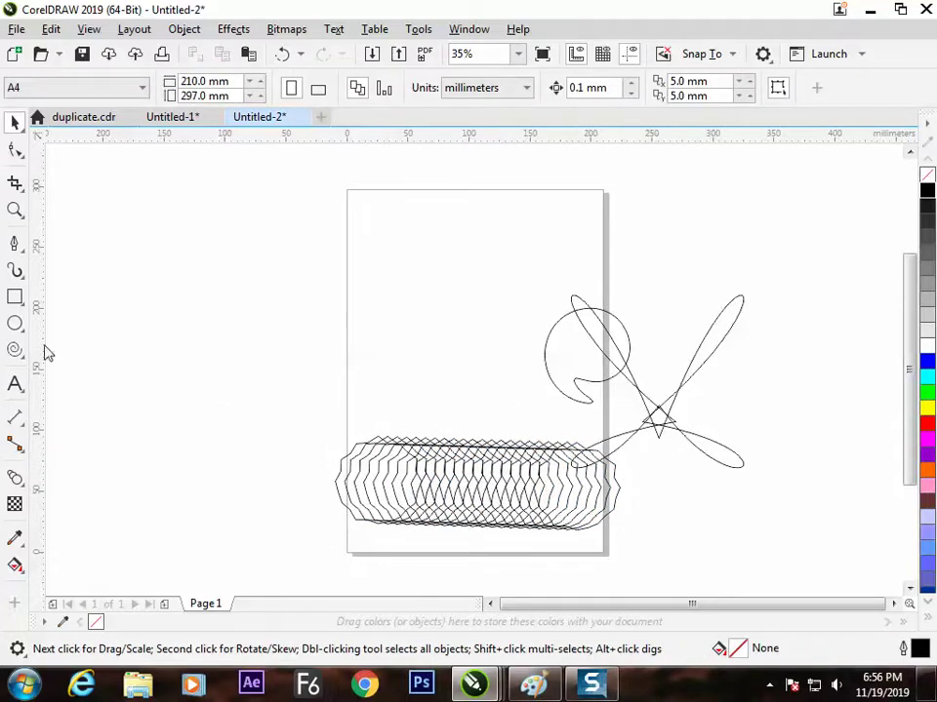
Draw eight circles of varying sizes in the area around the page's left edge, the last one about 16.5 mm across.
click(14, 323)
drag(165, 264, 205, 302)
drag(261, 265, 309, 312)
drag(243, 360, 280, 396)
drag(319, 310, 377, 368)
drag(171, 344, 210, 382)
drag(179, 432, 216, 469)
drag(293, 406, 309, 422)
drag(237, 322, 250, 337)
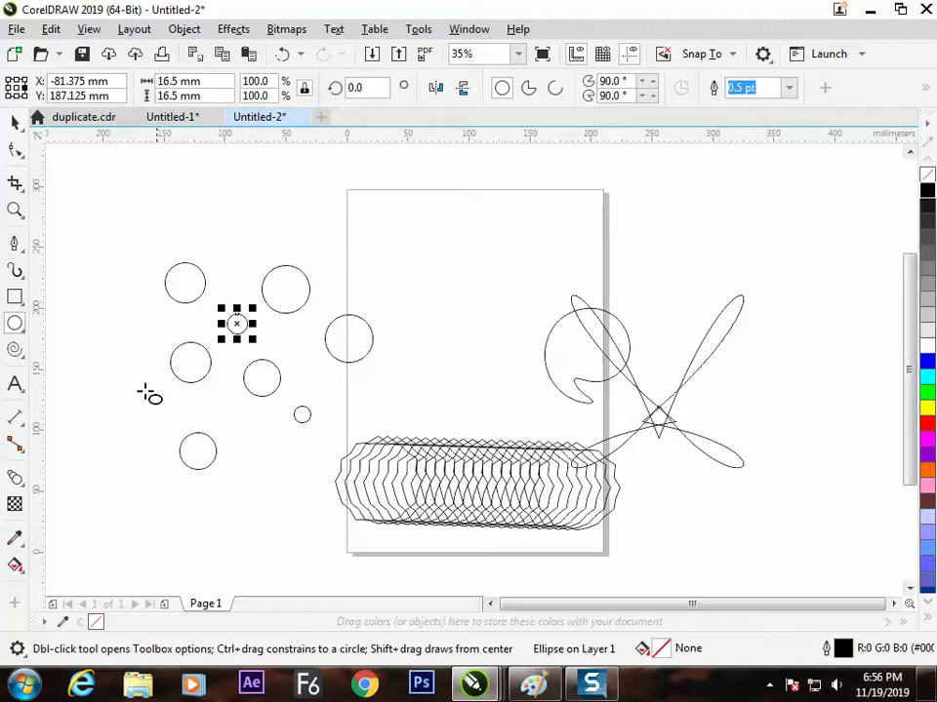
Move the blend's left control shape close to its right one so that the blend collapses into a compact ring.
click(14, 122)
click(128, 239)
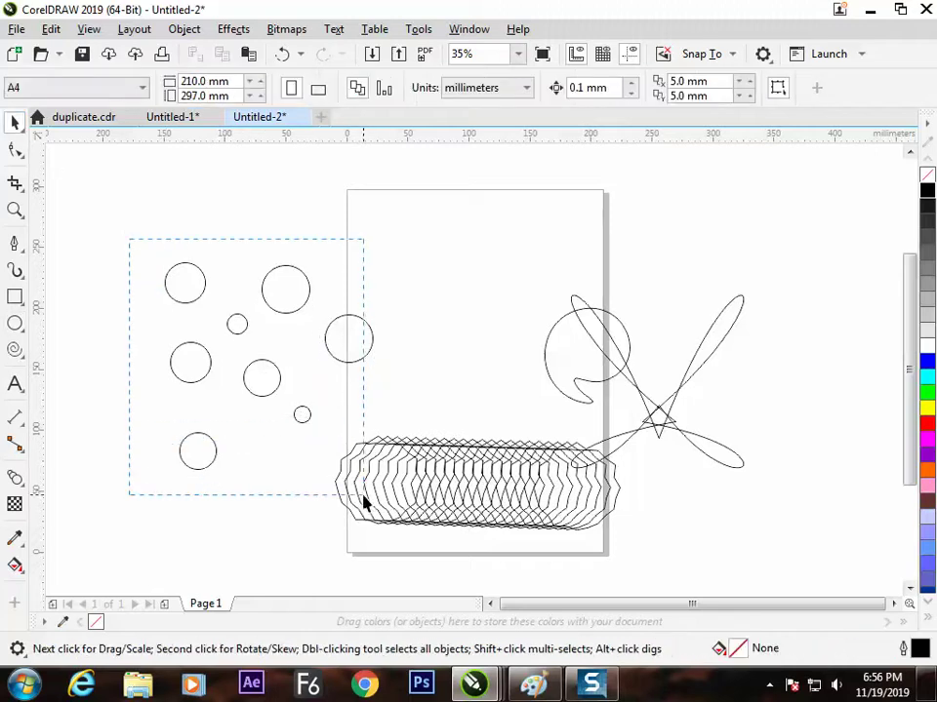
drag(363, 502, 370, 500)
click(426, 494)
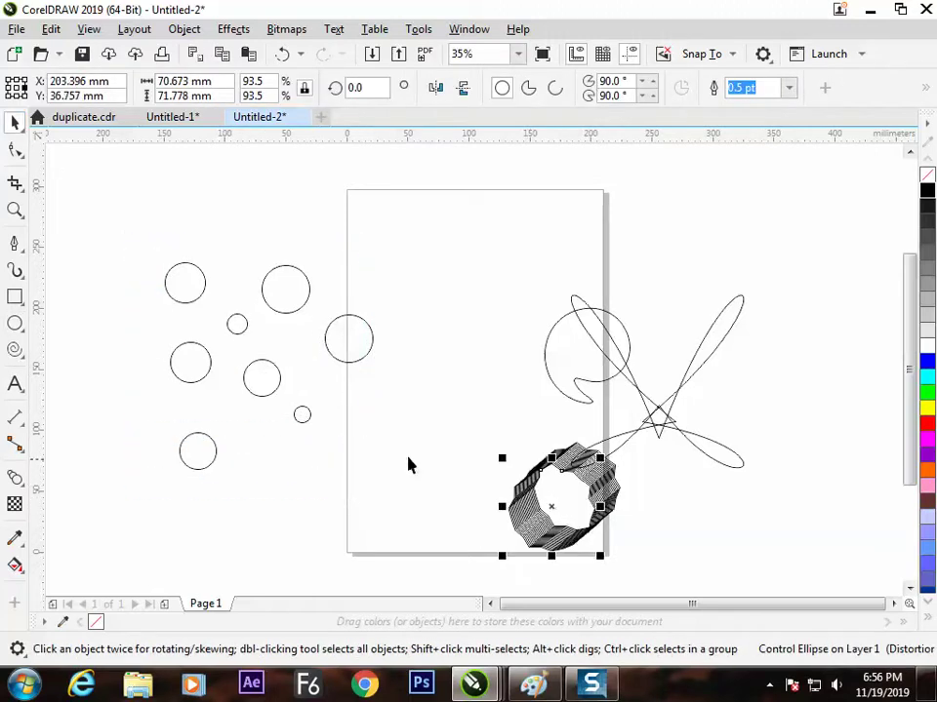
Try a zipper distortion with amplitude 24 and frequency 5 on all eight circles from the upper-middle circle, and undo it.
click(409, 466)
drag(119, 230, 430, 496)
click(15, 477)
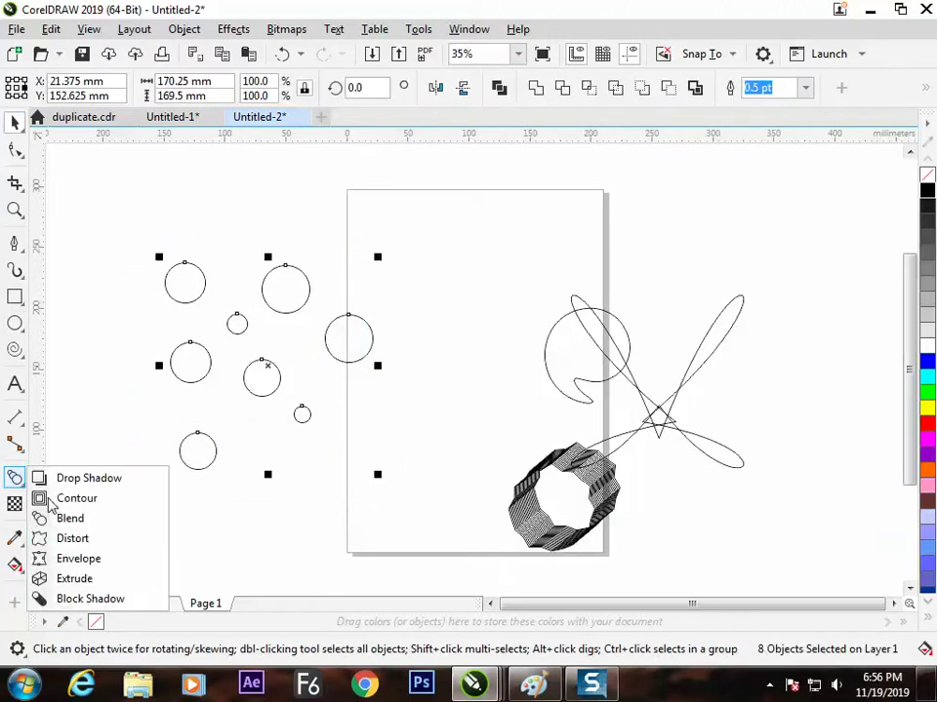
click(70, 542)
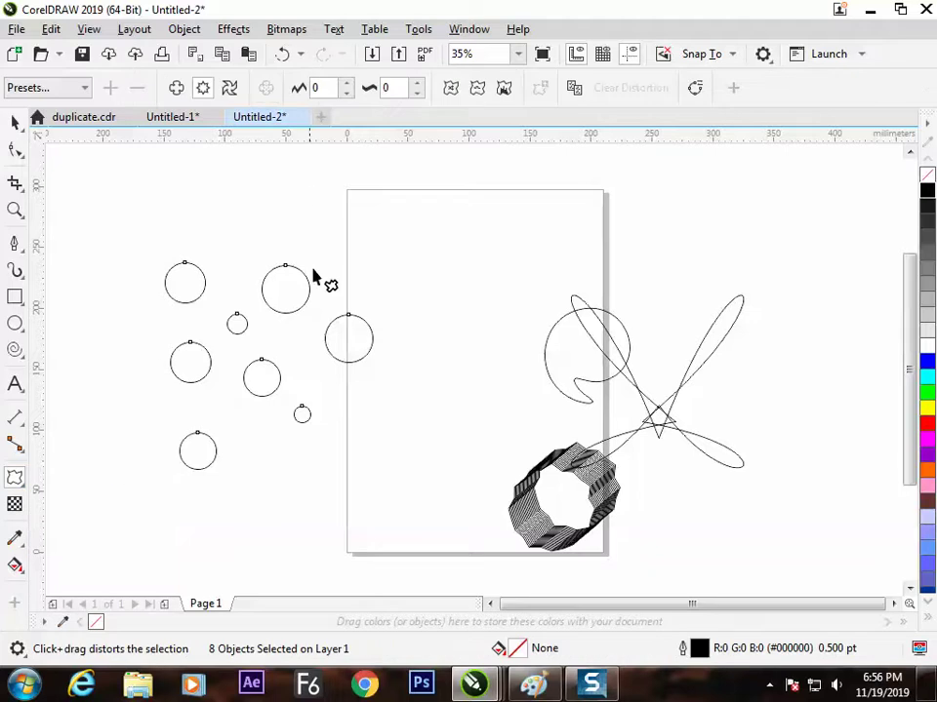
drag(283, 289, 309, 288)
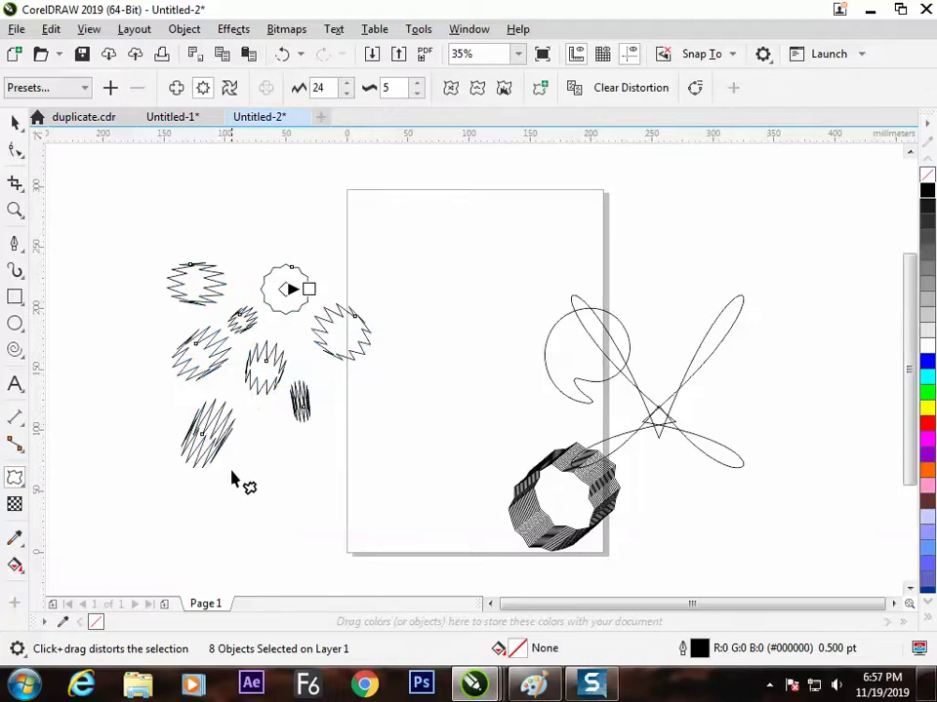
key(ctrl+z)
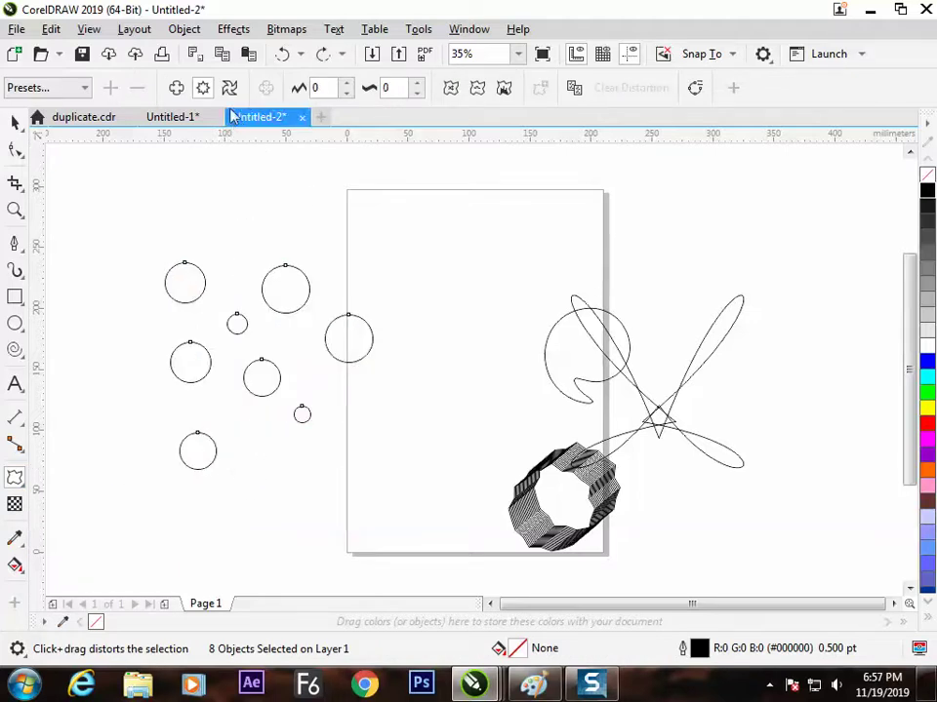
Try a zipper distortion on all eight circles from the upper-left circle, including the local option, and undo it.
click(203, 87)
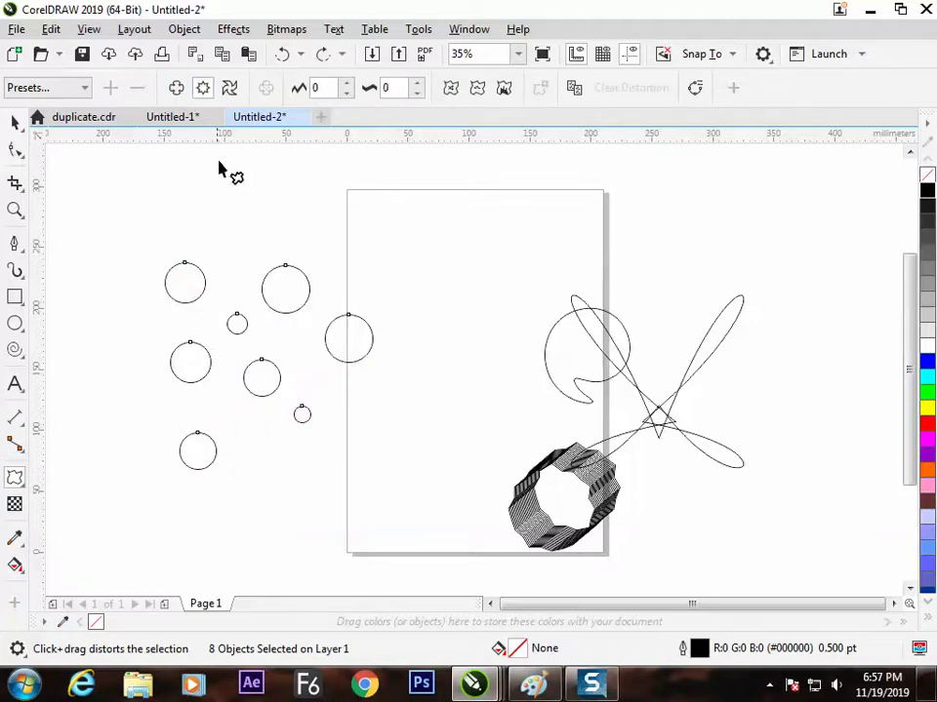
drag(184, 285, 298, 307)
key(ctrl+z)
click(503, 87)
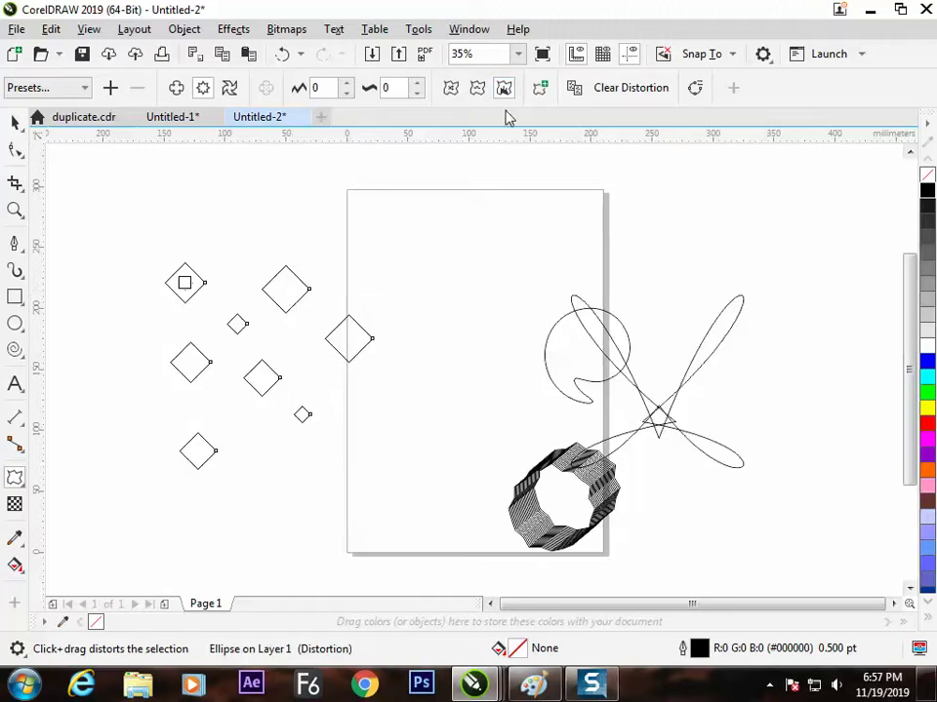
key(ctrl+z)
Apply a smooth local zipper distortion with amplitude 100 and frequency 5 to the eight circles from the upper-middle circle, and deselect them.
drag(284, 290, 498, 216)
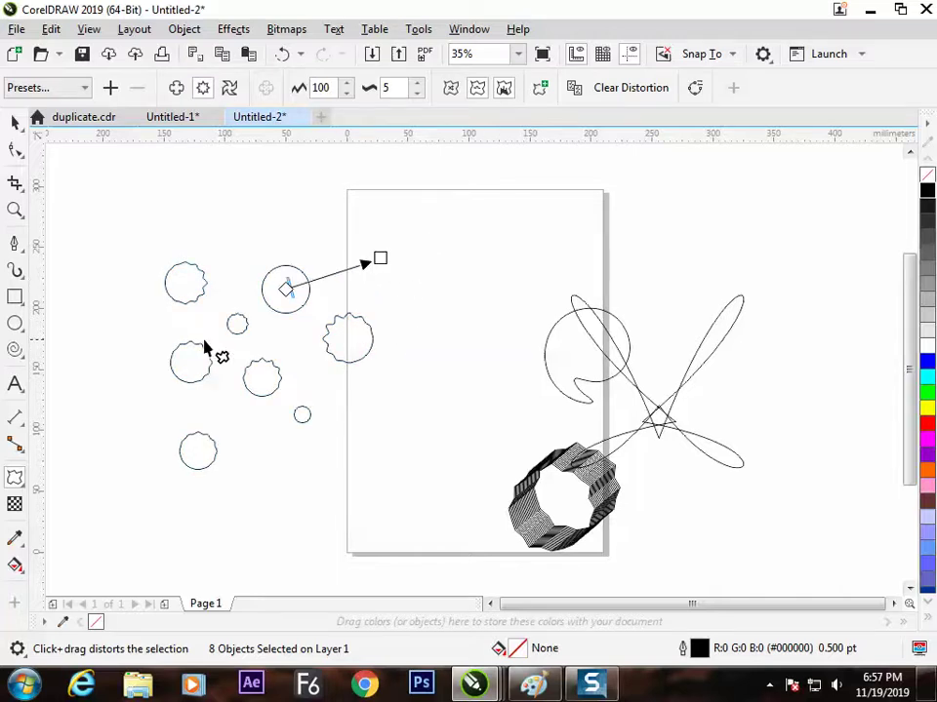
click(14, 121)
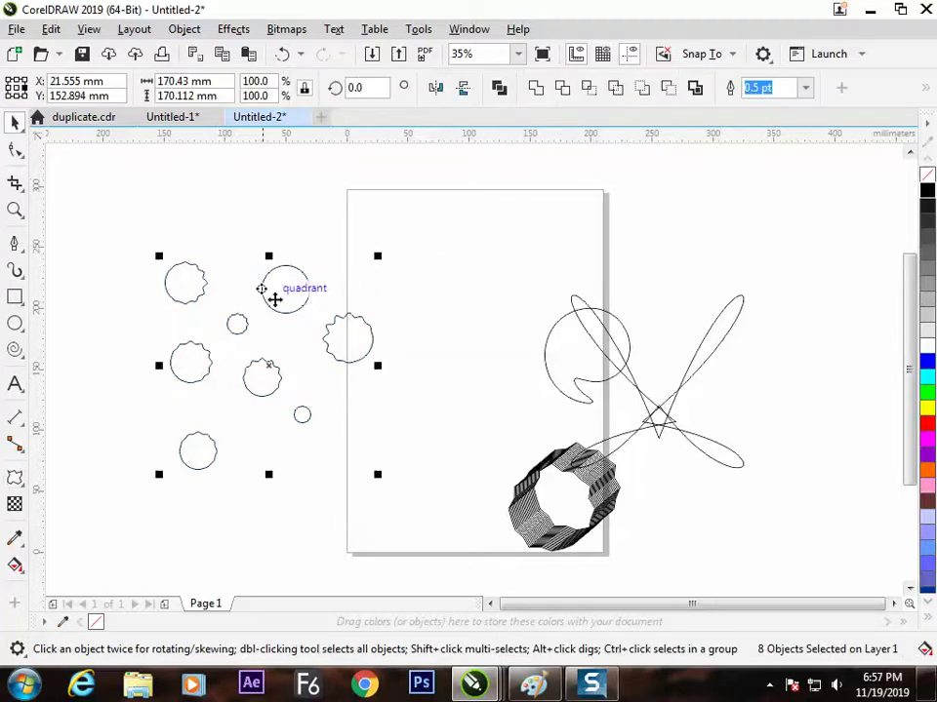
click(379, 417)
click(310, 295)
click(386, 265)
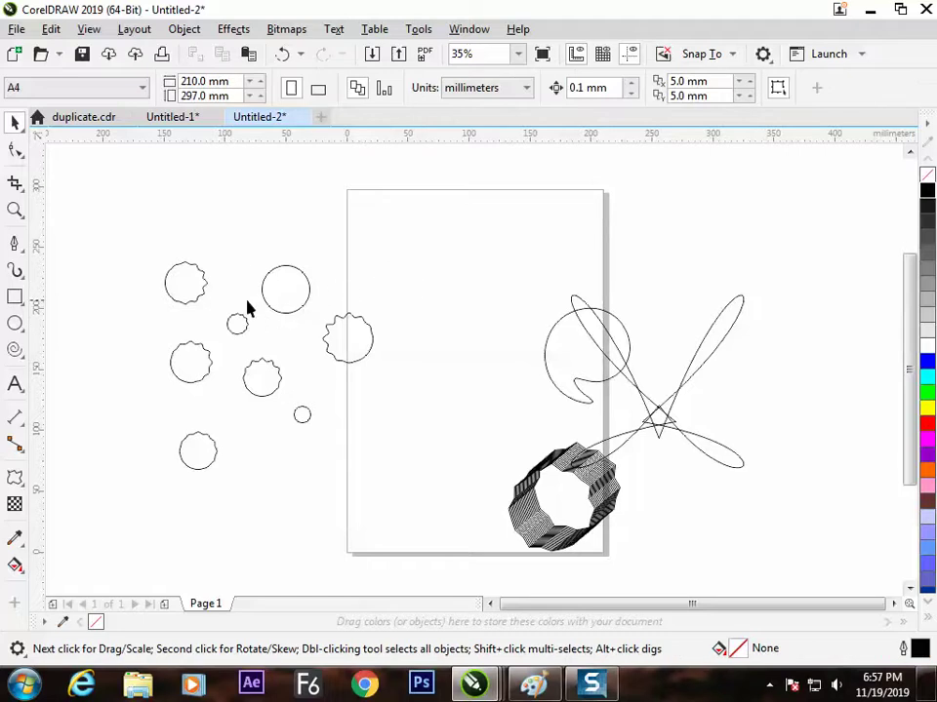
Select the eight distorted circles around the page's left edge and delete them.
drag(357, 454, 356, 454)
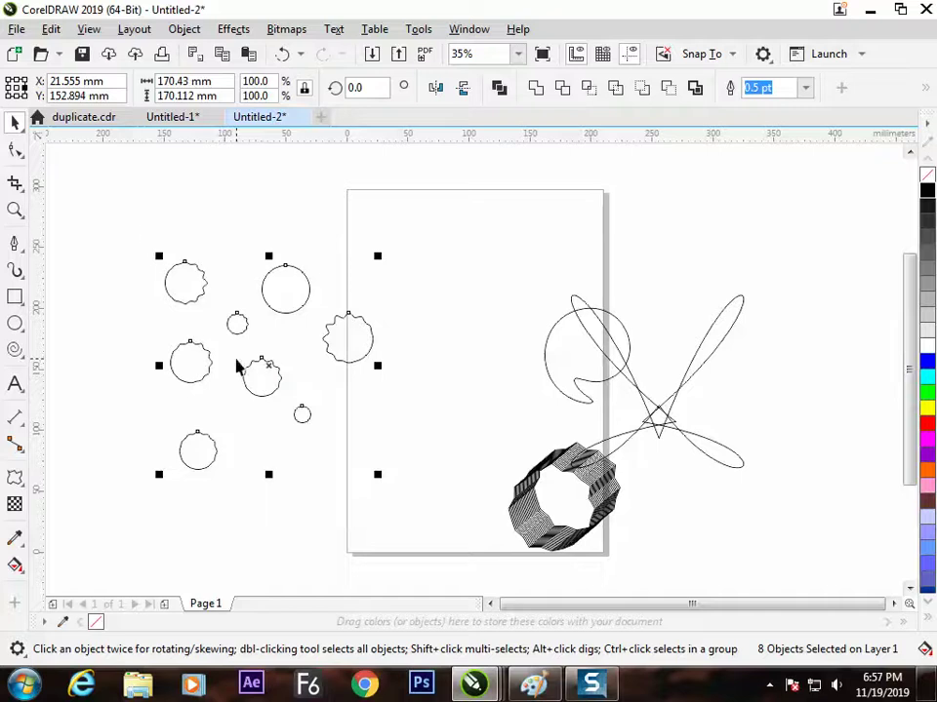
click(229, 279)
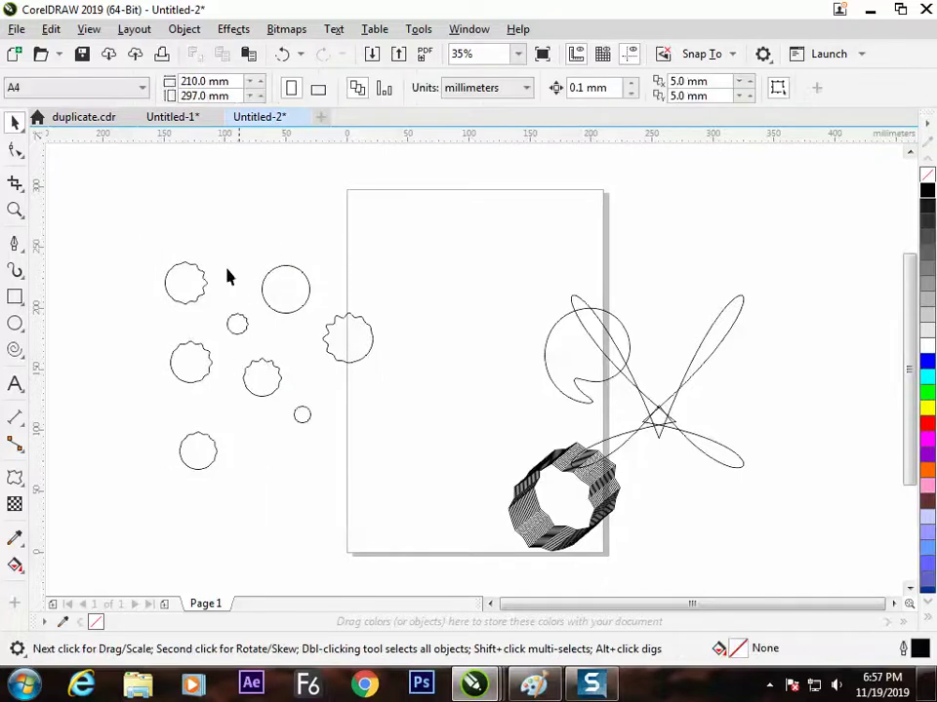
click(202, 285)
click(301, 306)
drag(142, 255, 353, 525)
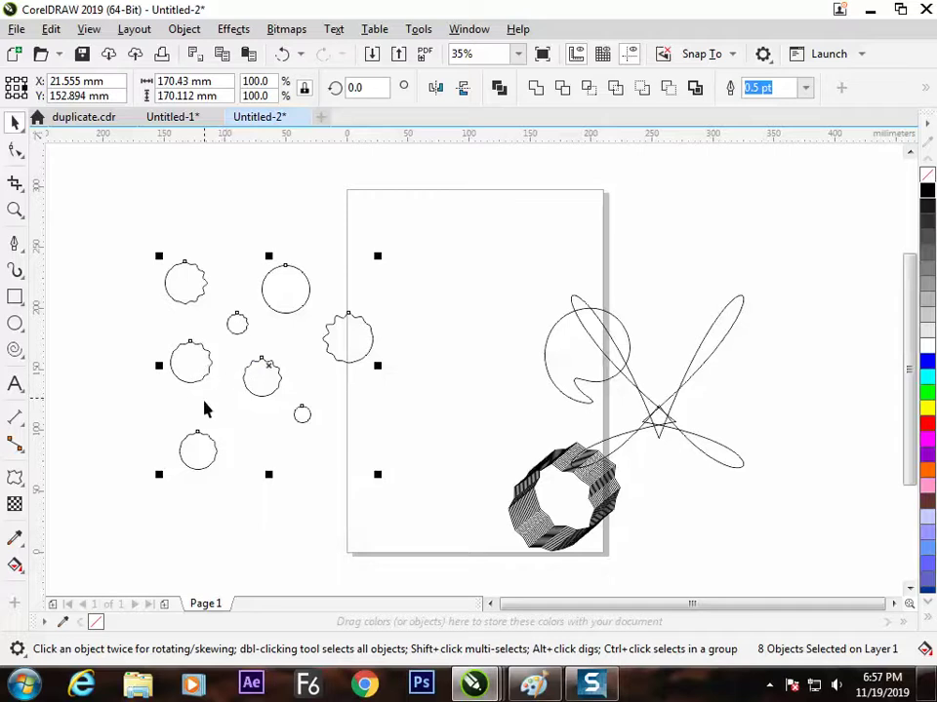
click(261, 445)
drag(163, 274, 407, 479)
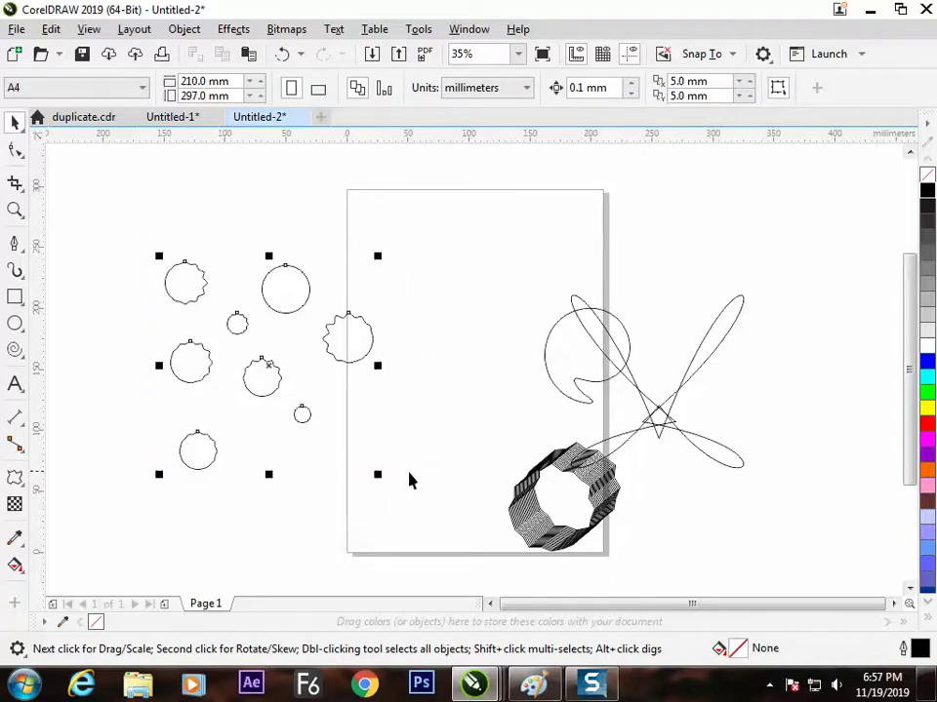
key(Delete)
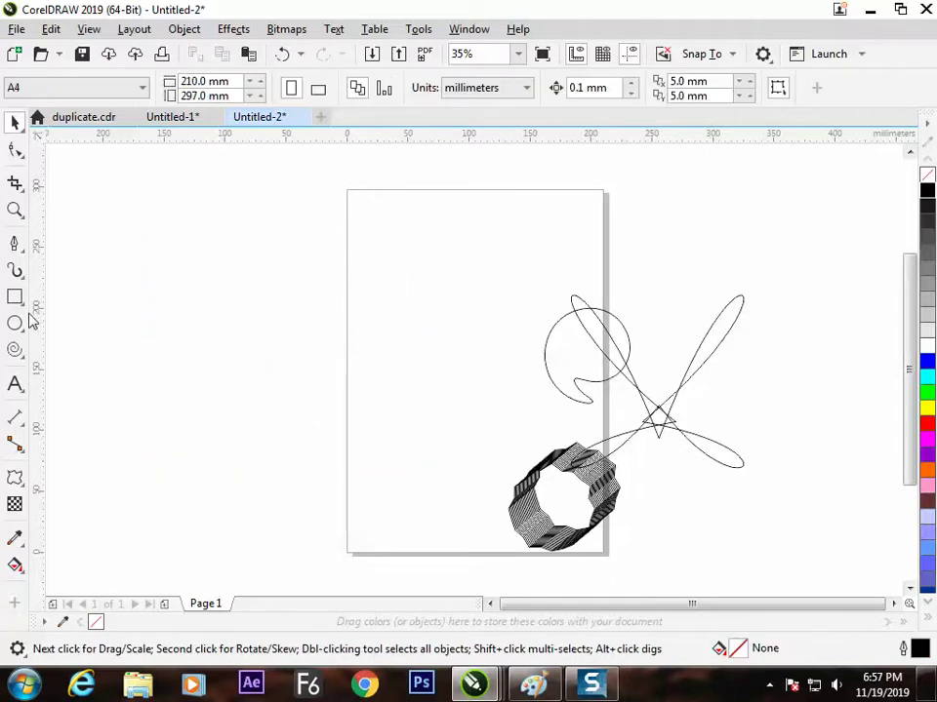
Draw a rectangle about 25.5 by 29.25 mm beside the page and duplicate it edge to edge into a horizontal row of nine.
key(F6)
drag(104, 257, 138, 294)
click(15, 122)
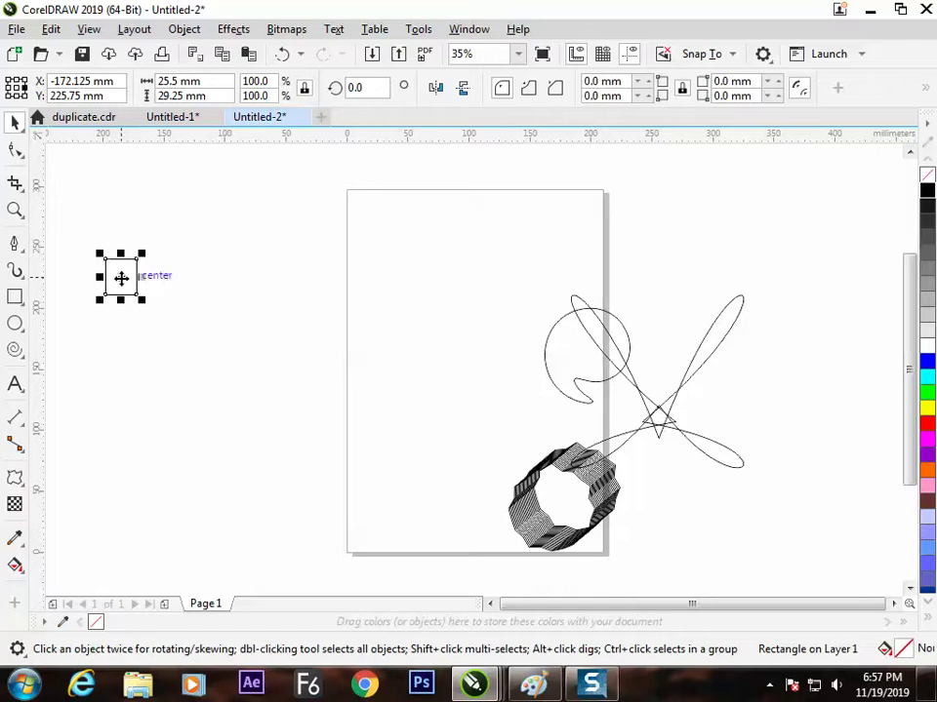
drag(121, 277, 153, 281)
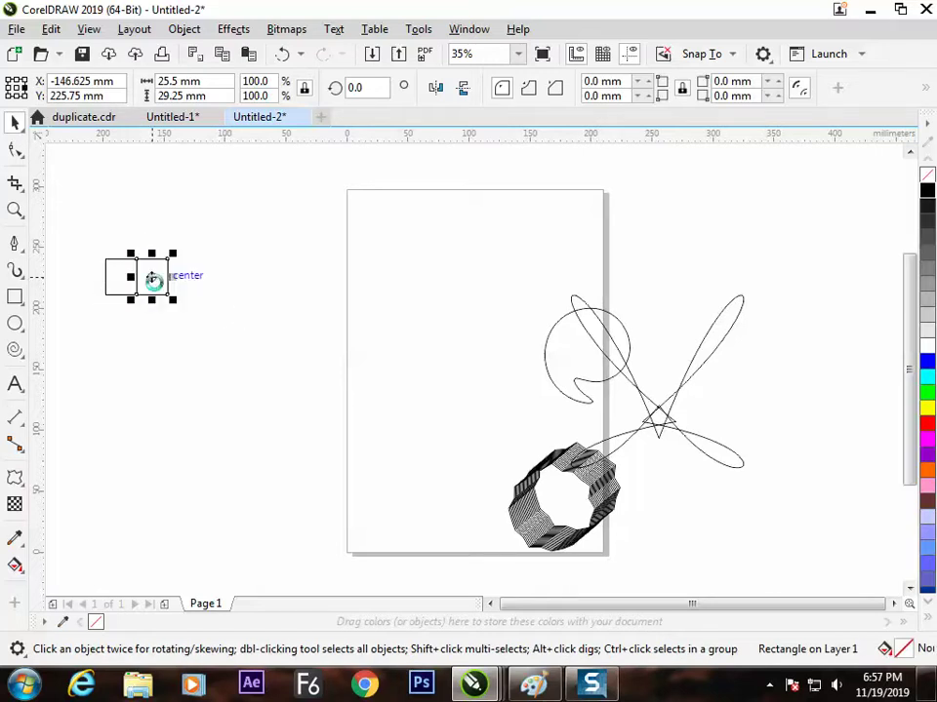
key(ctrl+r)
key(ctrl+r)
key(ctrl+r)
key(ctrl+r)
key(ctrl+r)
key(ctrl+r)
key(ctrl+r)
Duplicate the whole row of nine rectangles downward, edge to edge, to make a grid of five rows.
drag(95, 234, 313, 308)
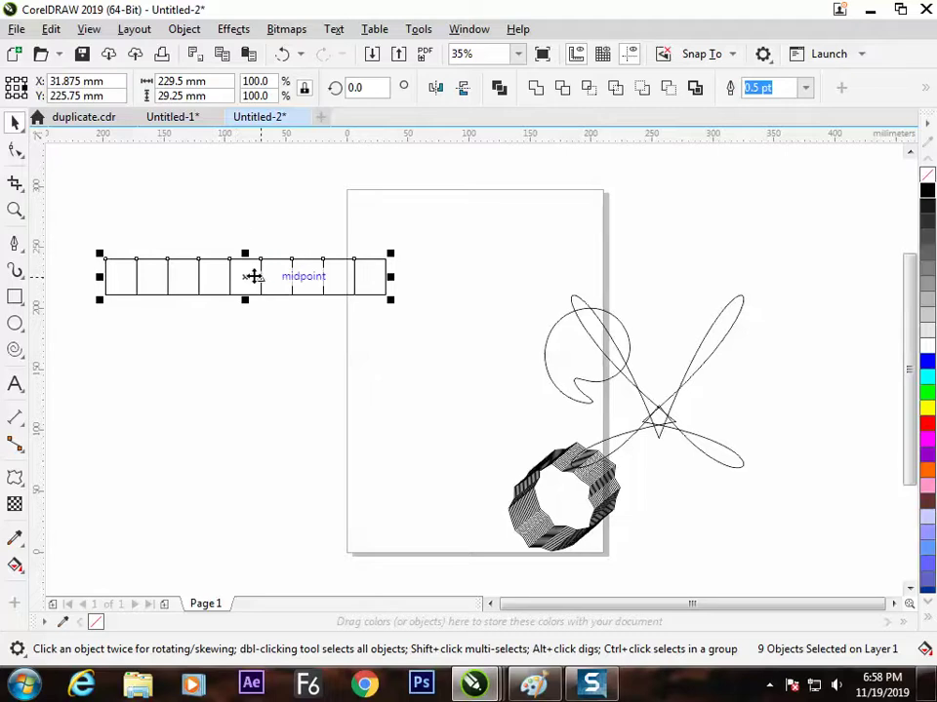
drag(246, 277, 246, 314)
key(ctrl+r)
key(ctrl+r)
key(ctrl+r)
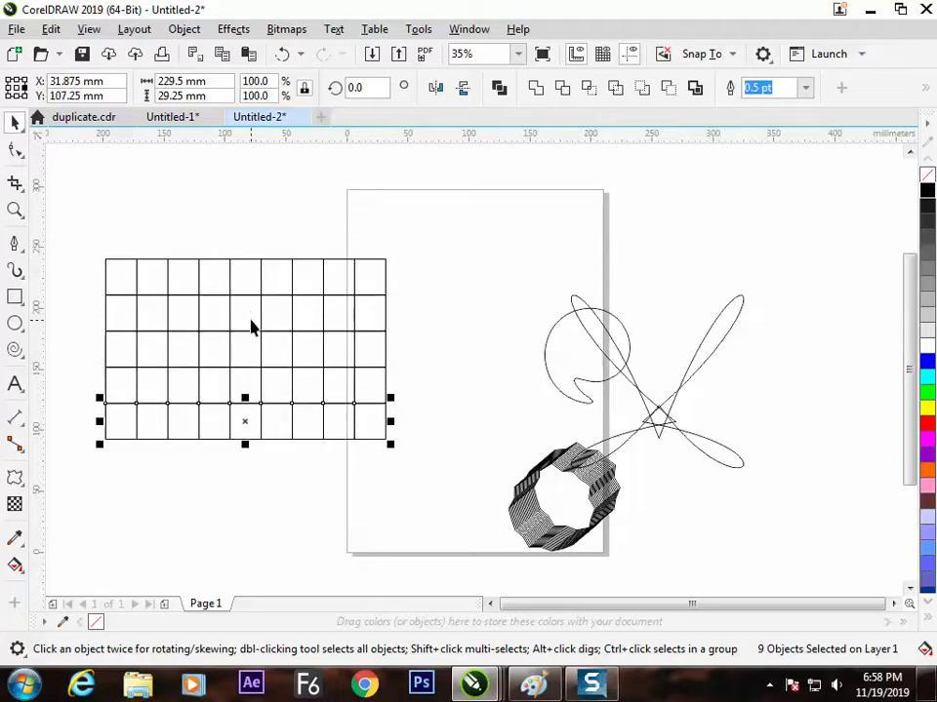
Try a zipper distortion with amplitude 15 and frequency 5 on all 45 grid rectangles from the top row, and undo it.
click(117, 245)
drag(84, 243, 400, 457)
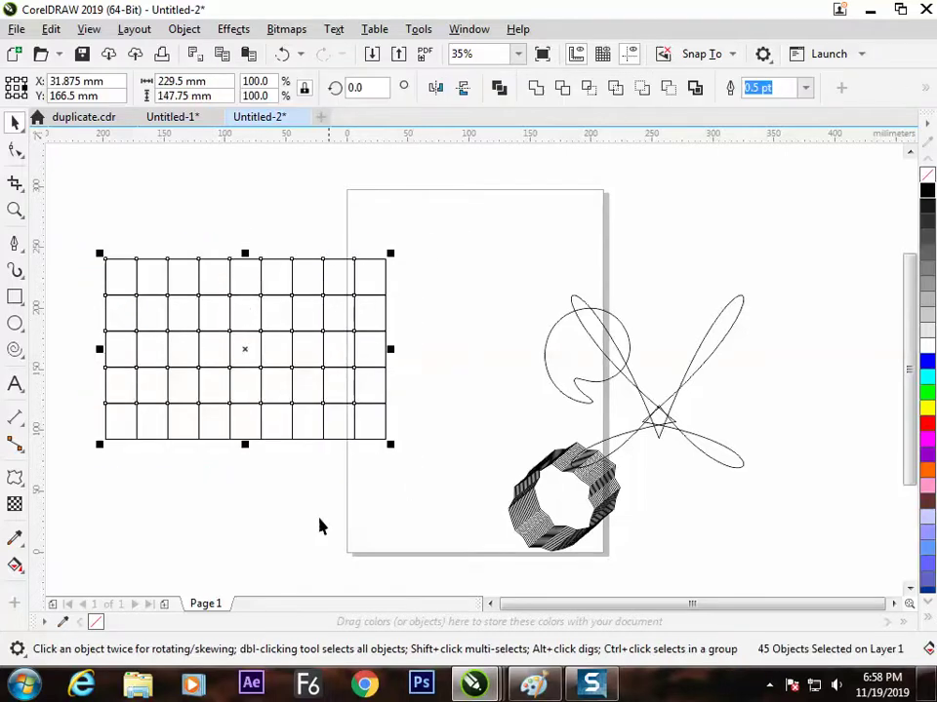
click(15, 477)
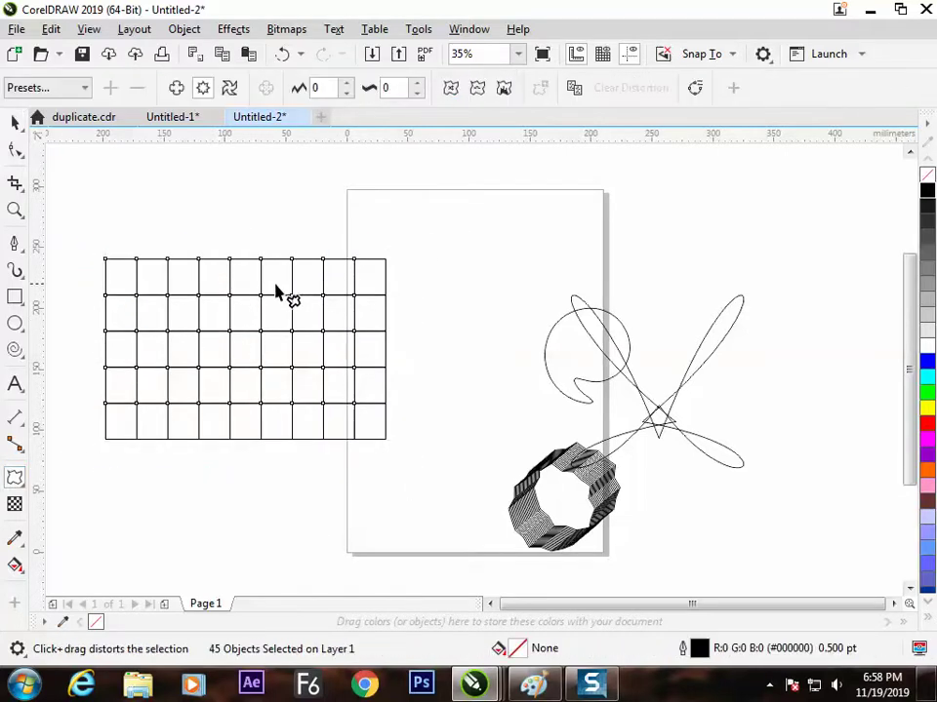
drag(280, 283, 292, 282)
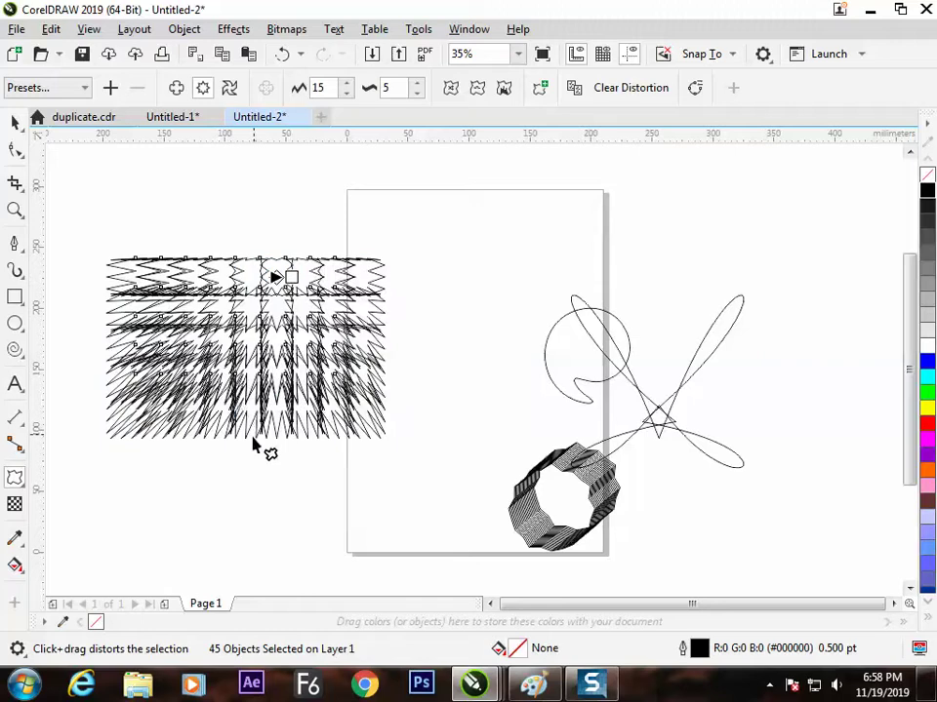
click(15, 121)
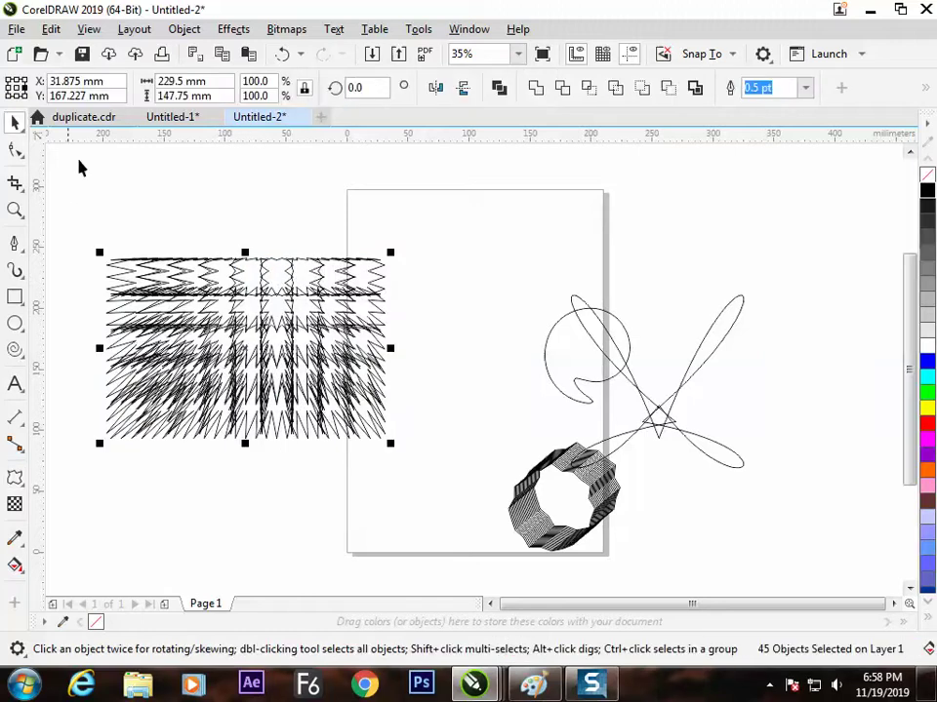
click(298, 540)
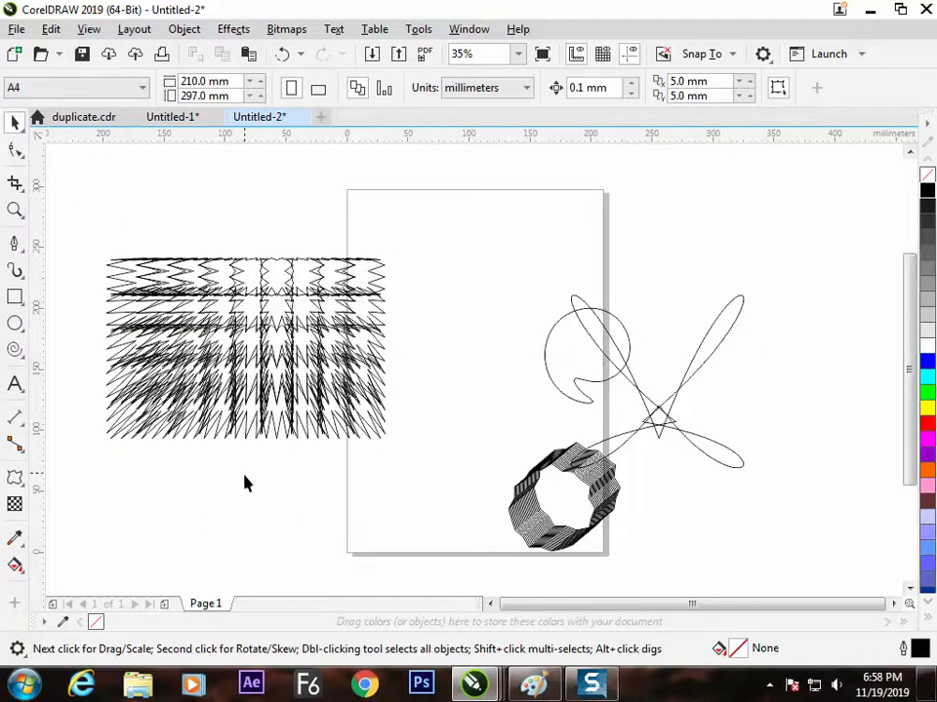
key(ctrl+z)
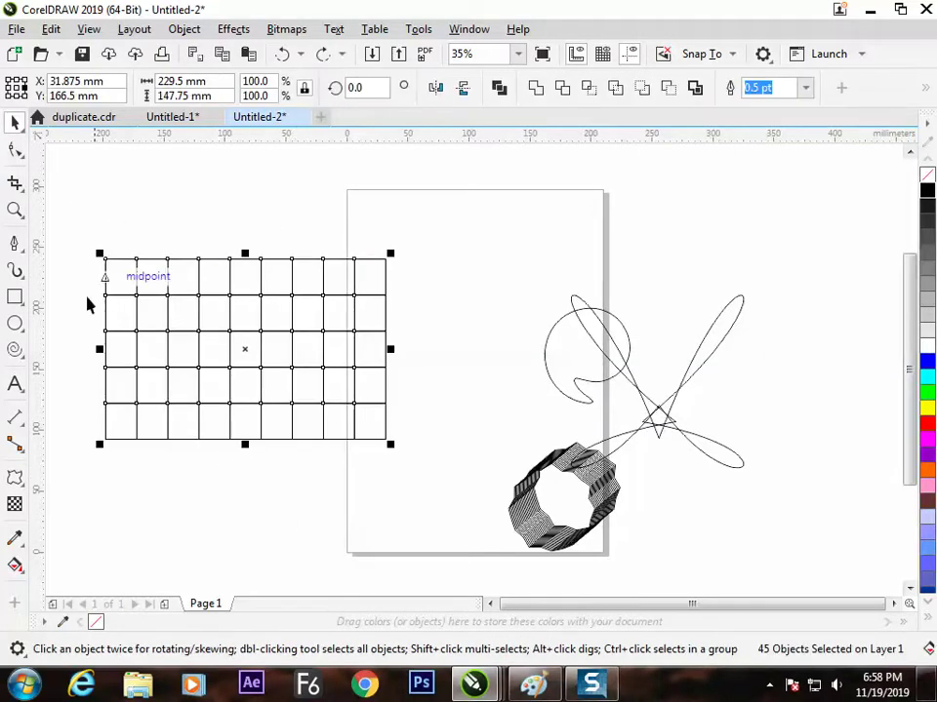
Try a smooth zipper distortion with amplitude 14 and frequency 5 on the whole rectangle grid from its middle row, and undo it.
click(15, 477)
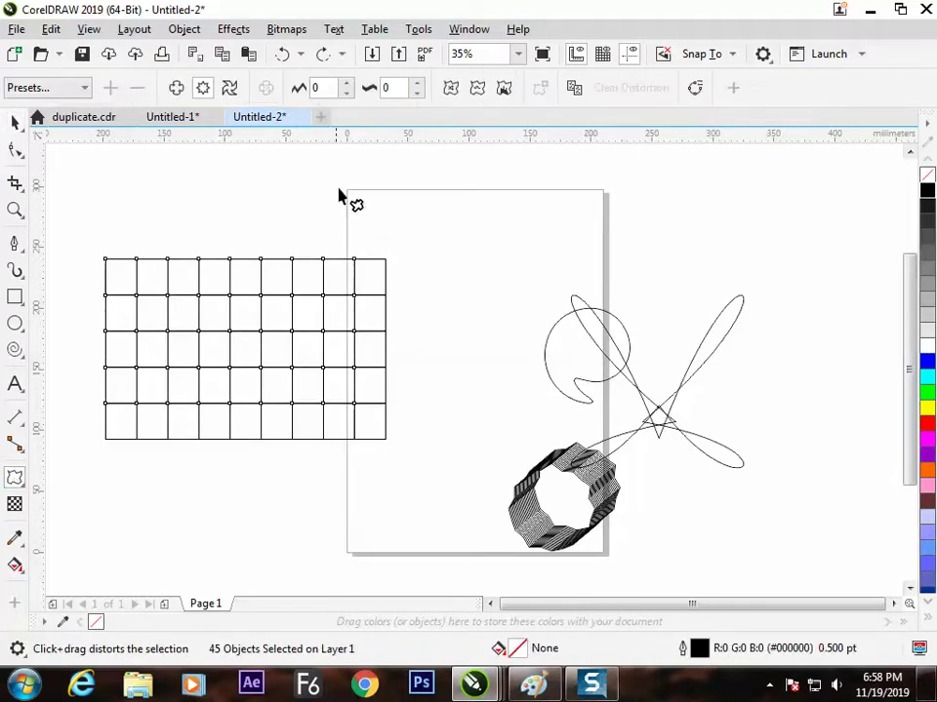
click(203, 88)
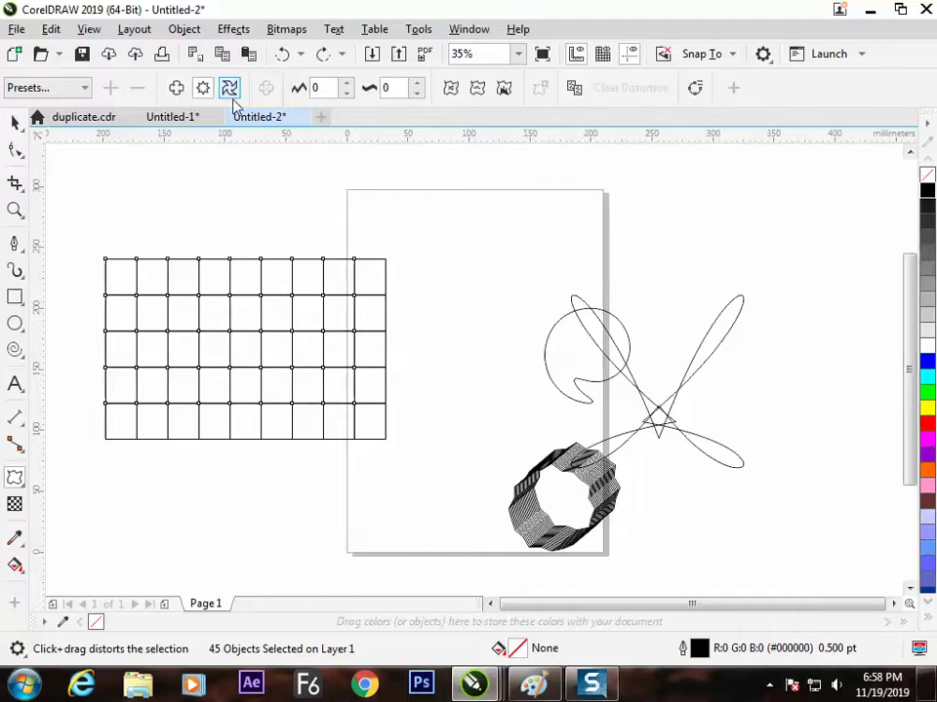
click(478, 90)
drag(285, 347, 272, 433)
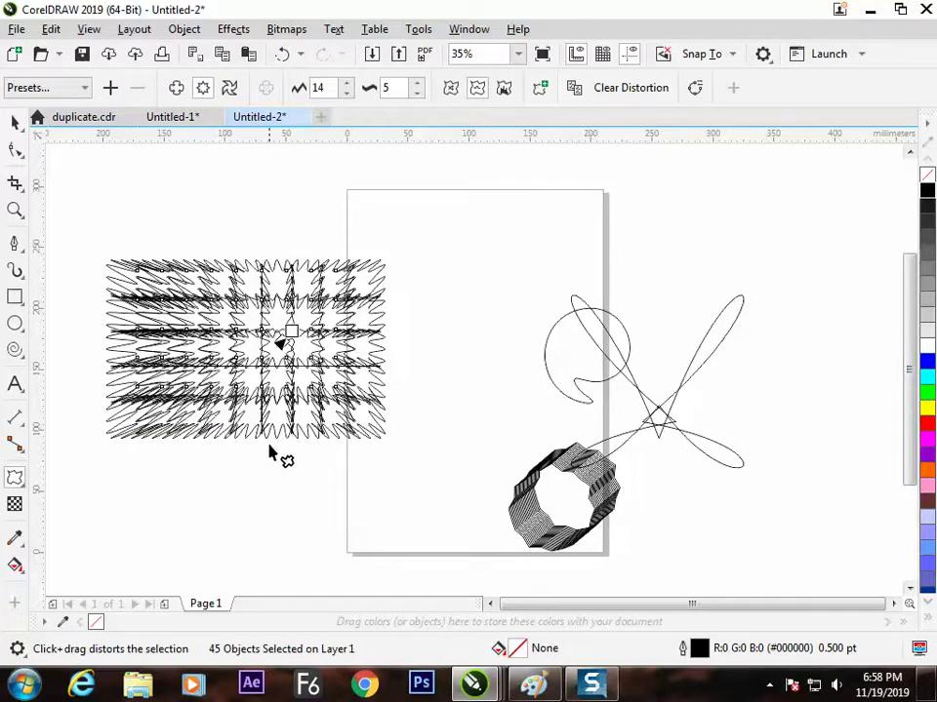
click(15, 122)
click(279, 490)
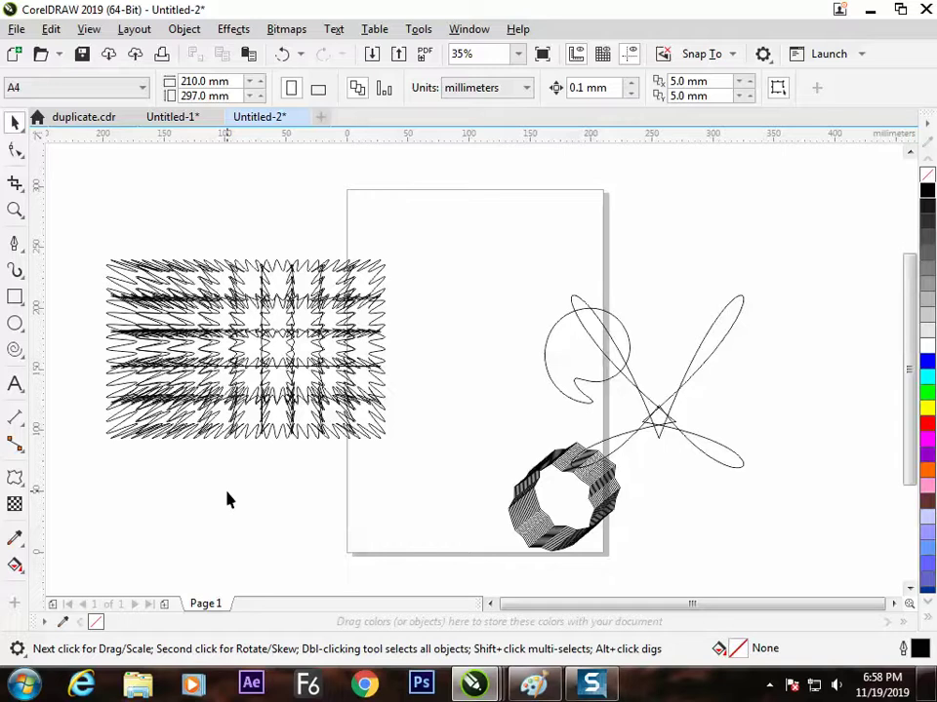
key(ctrl+z)
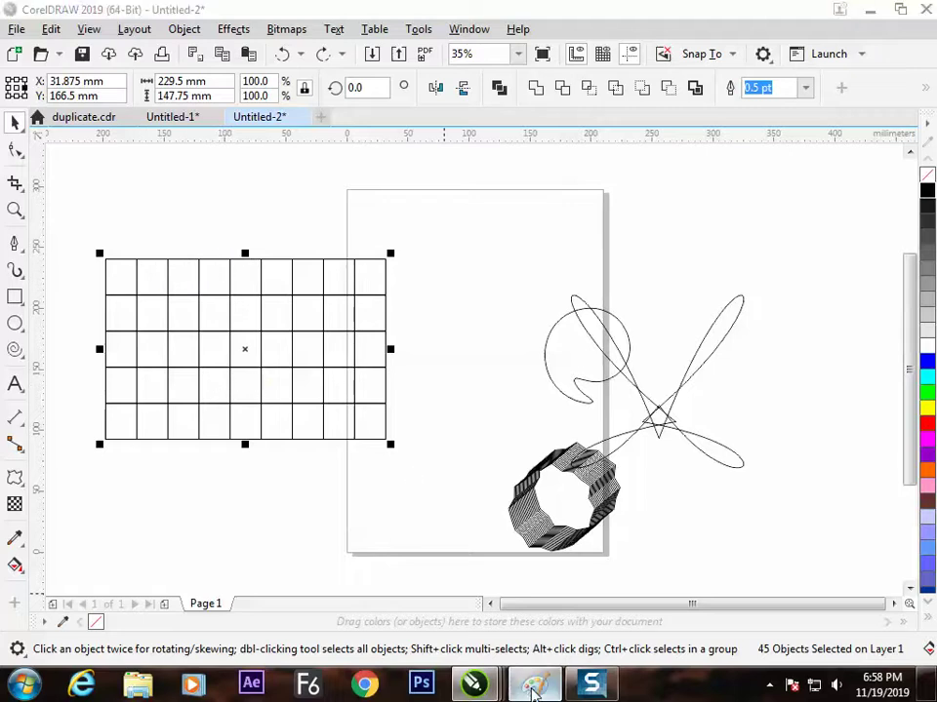
Glance at the Blend and Distort notes in Paint, return to CorelDRAW and activate the Envelope tool.
key(alt+Tab)
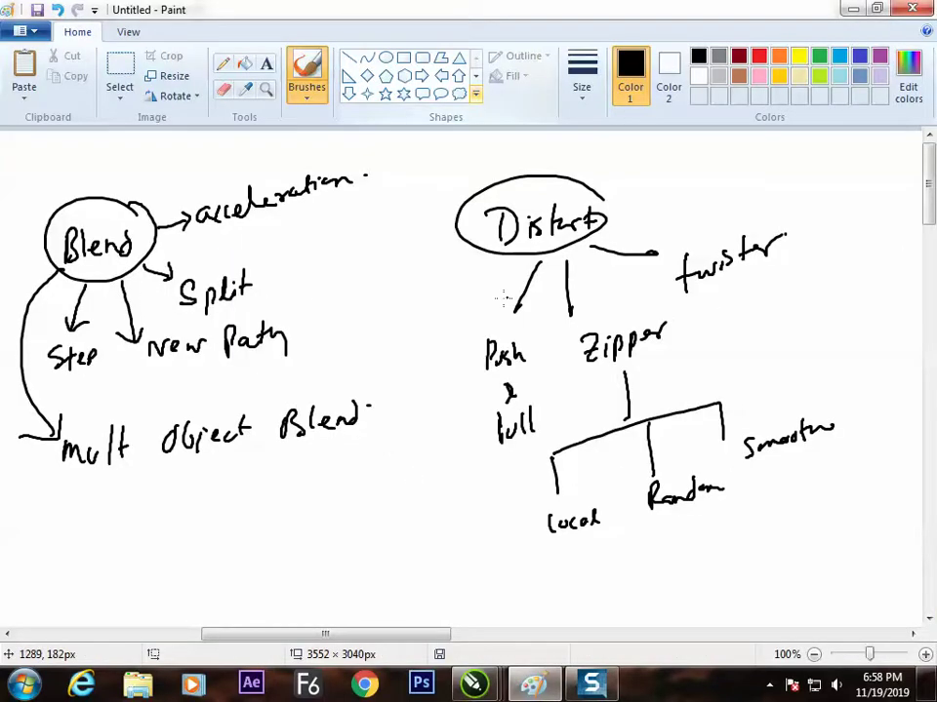
key(alt+Tab)
click(25, 484)
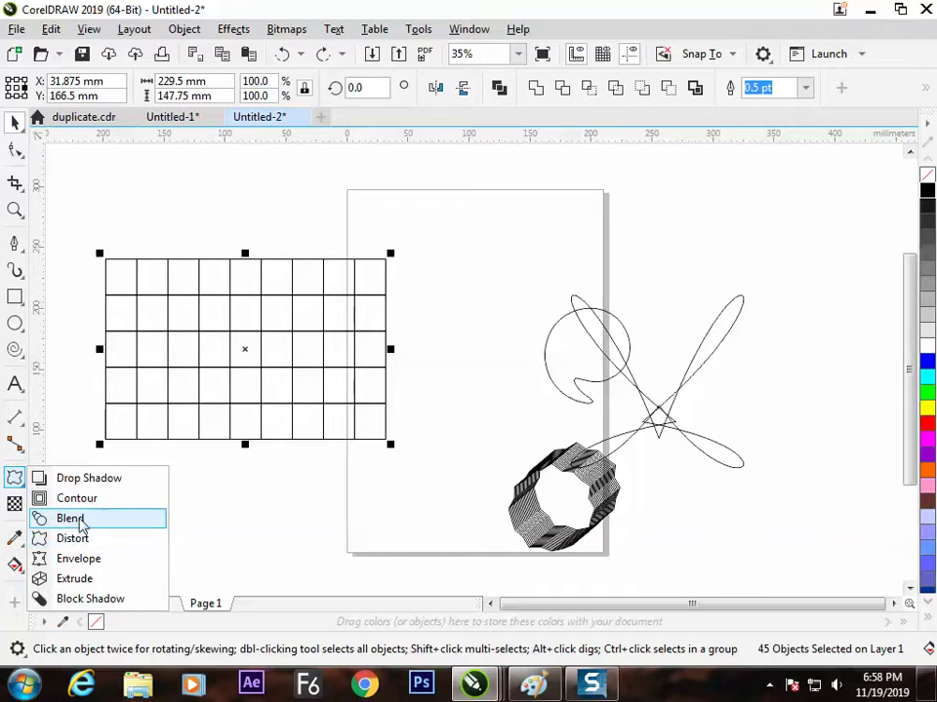
click(78, 526)
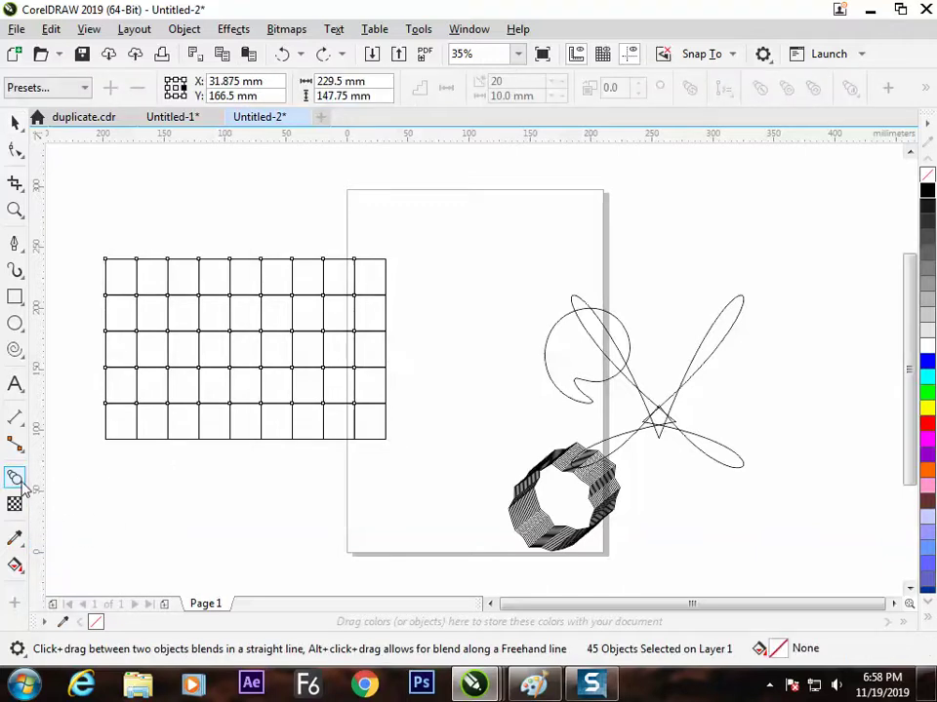
drag(15, 477, 78, 522)
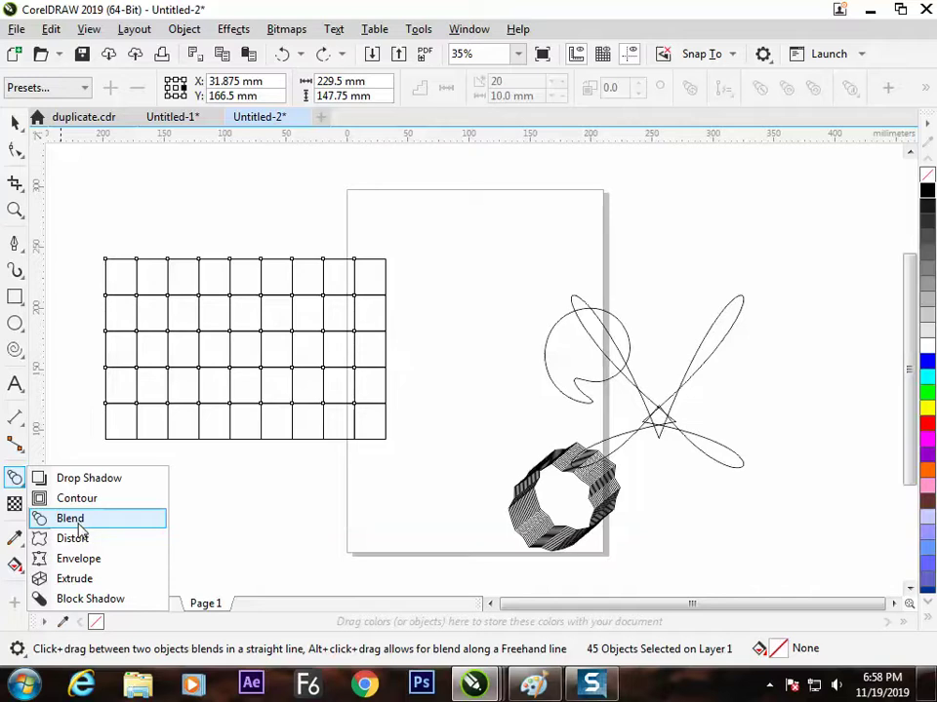
click(89, 562)
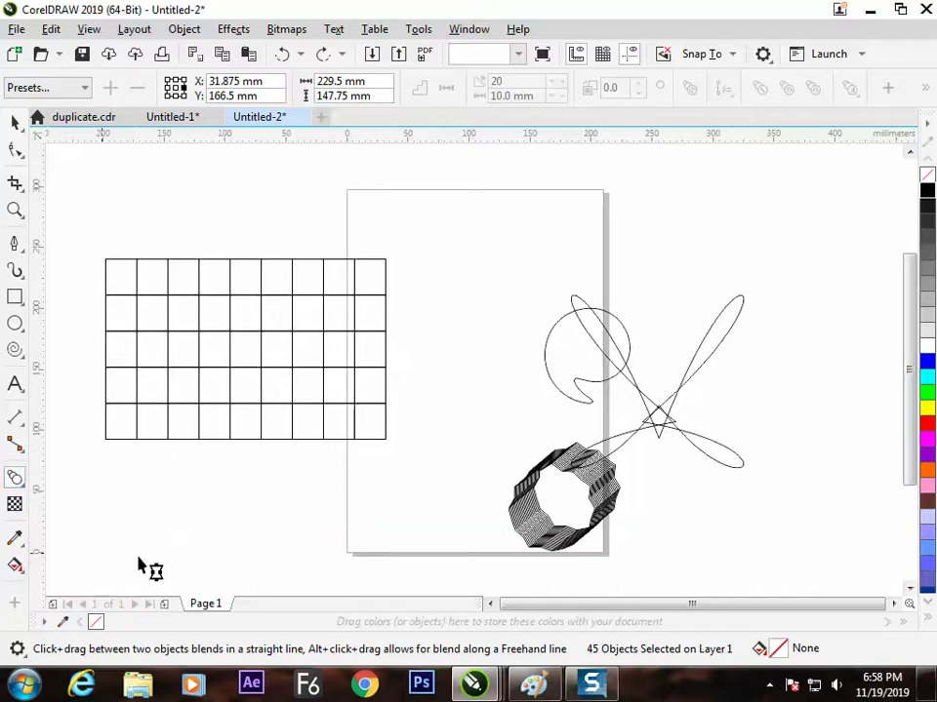